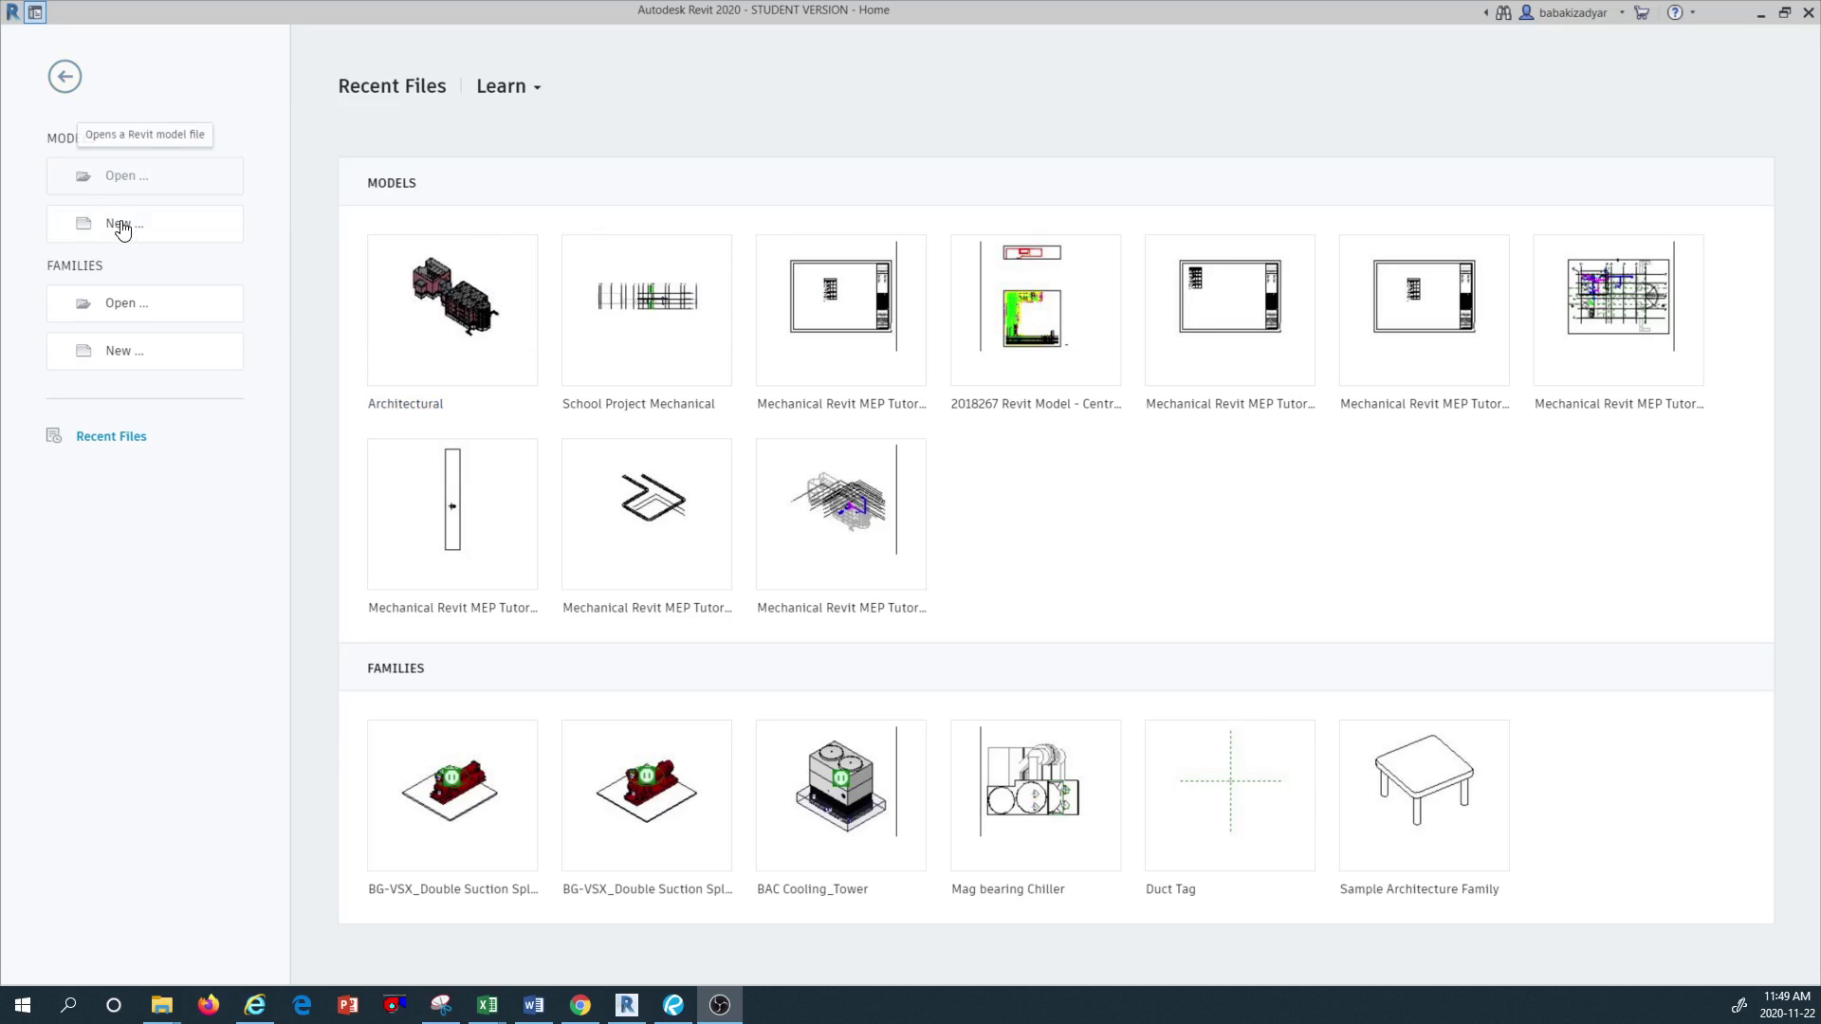
Create a new project based on the Mechanical-Default_Metric.rte template from the Canada folder
click(126, 228)
click(707, 366)
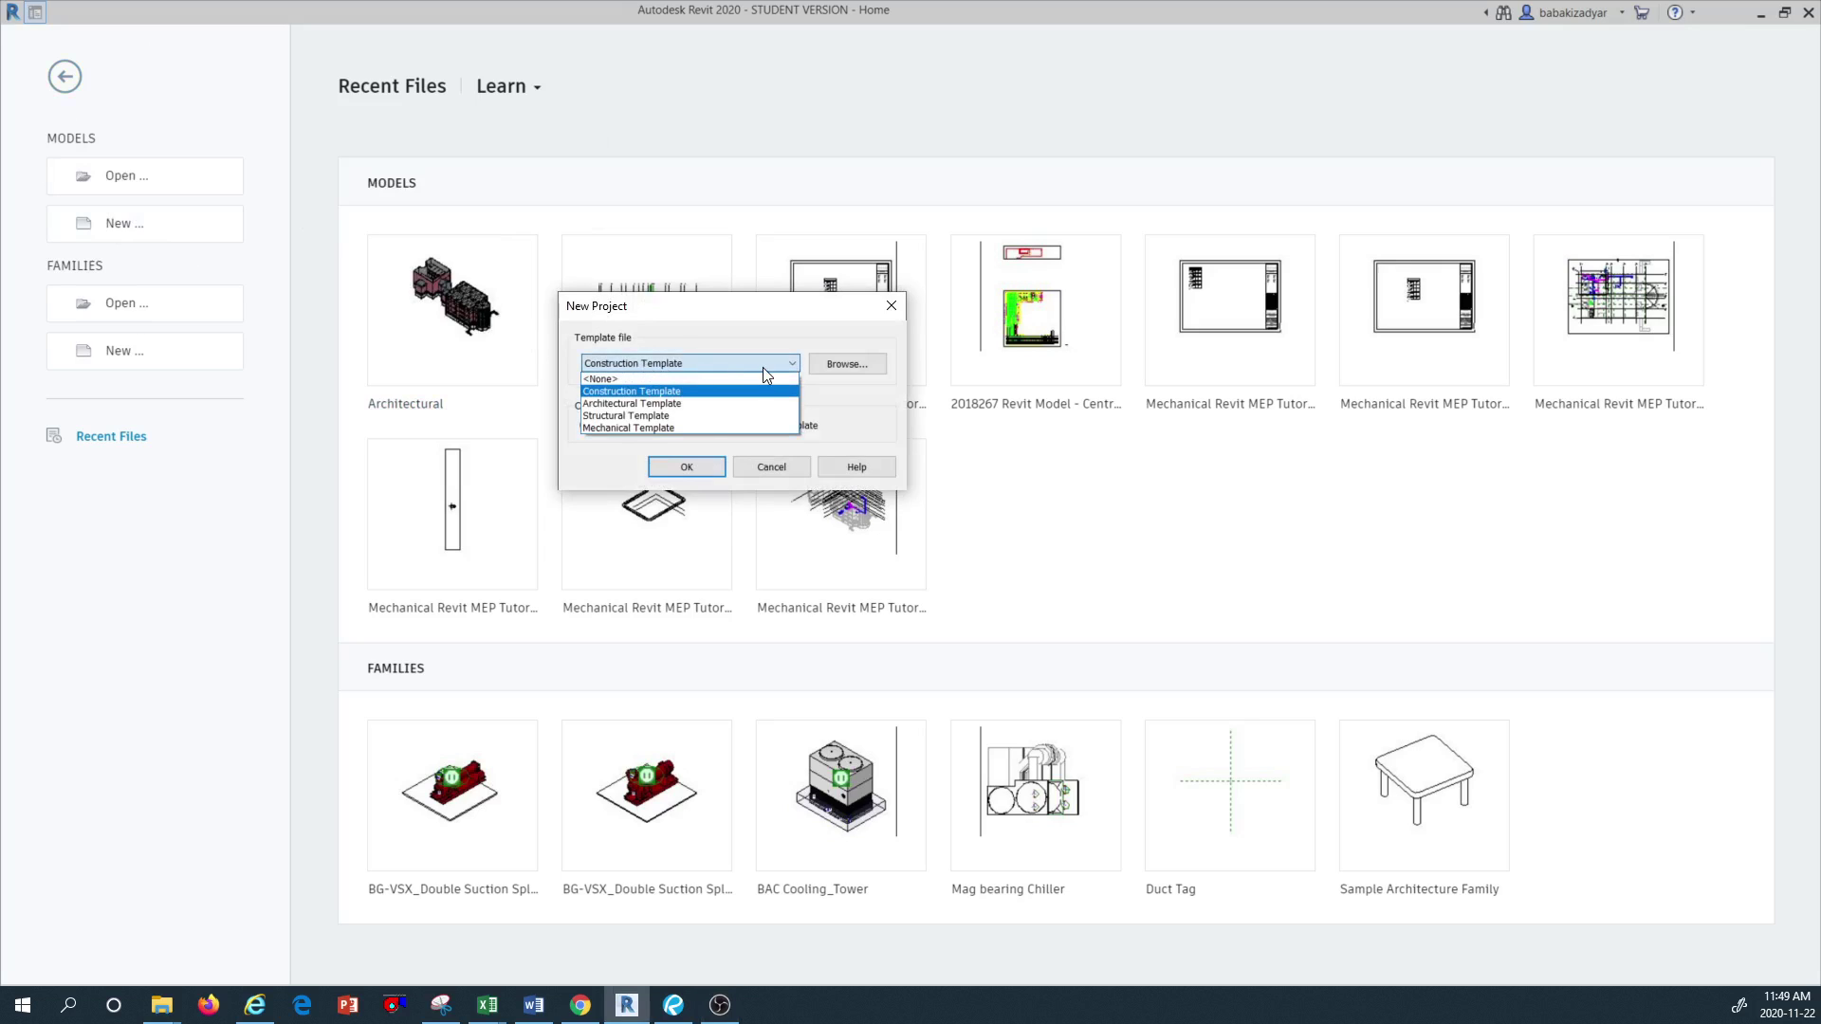
click(702, 427)
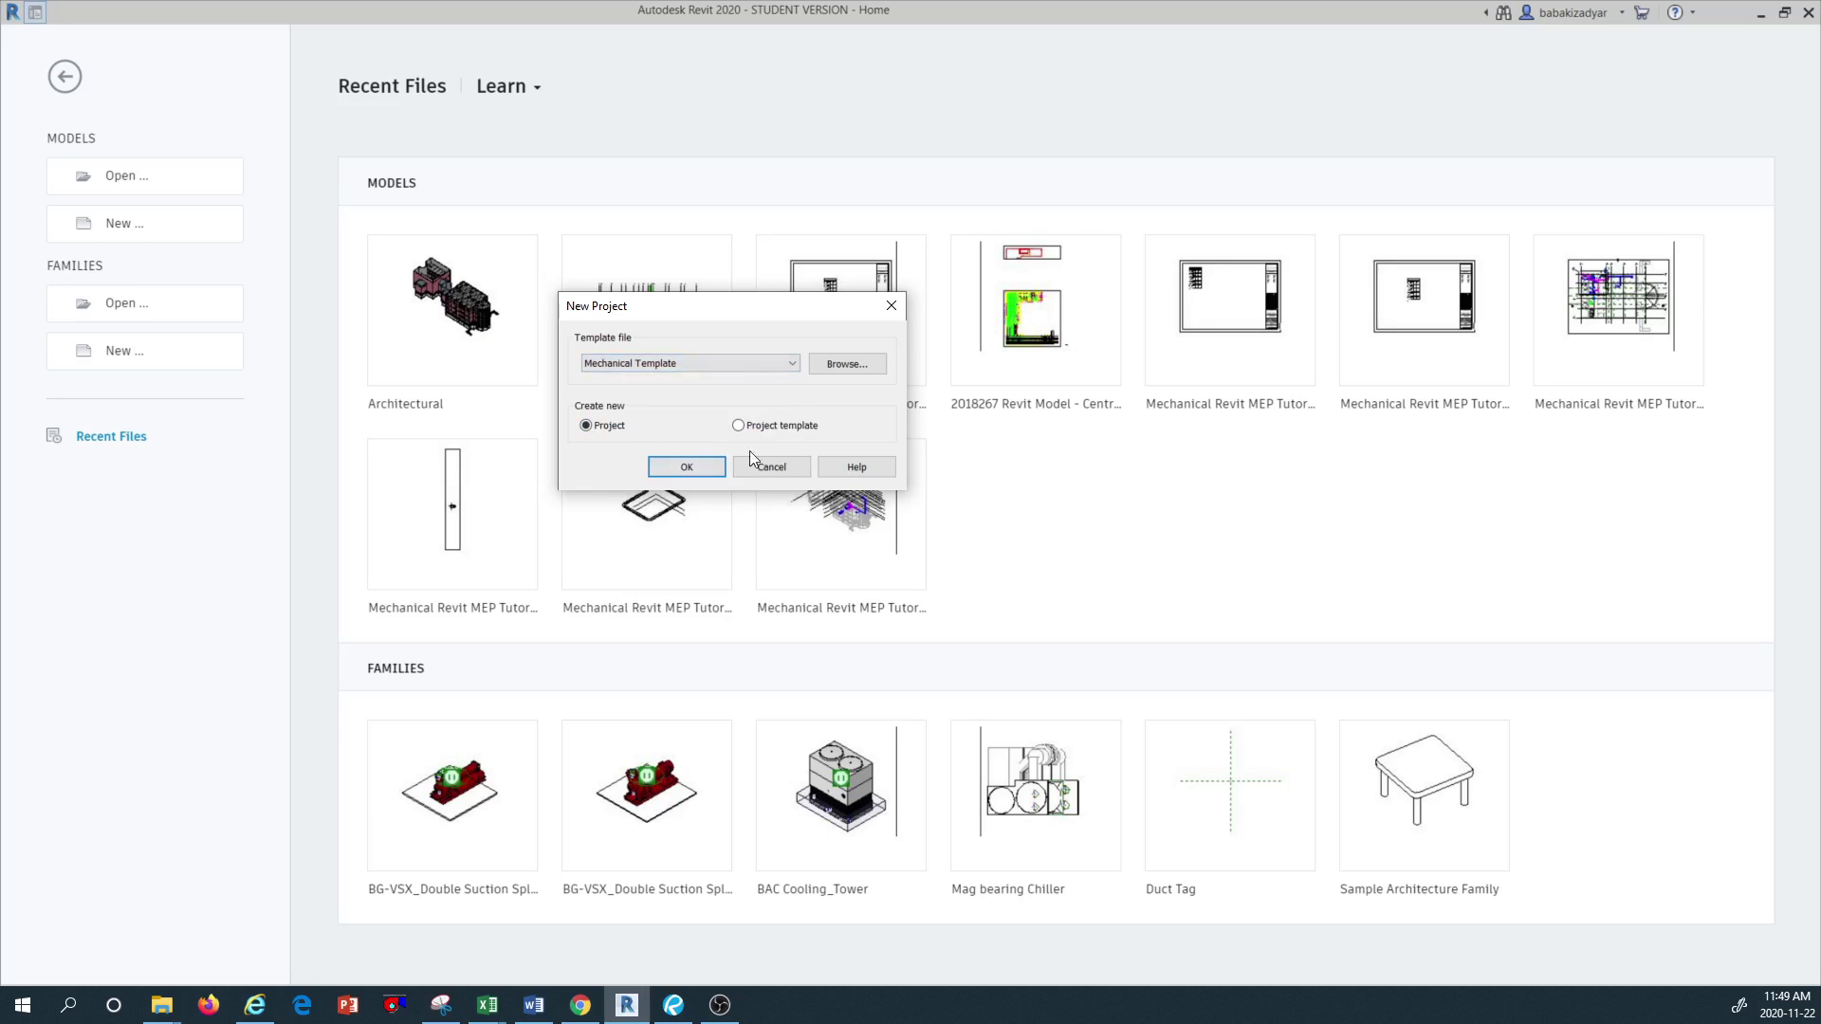
click(847, 363)
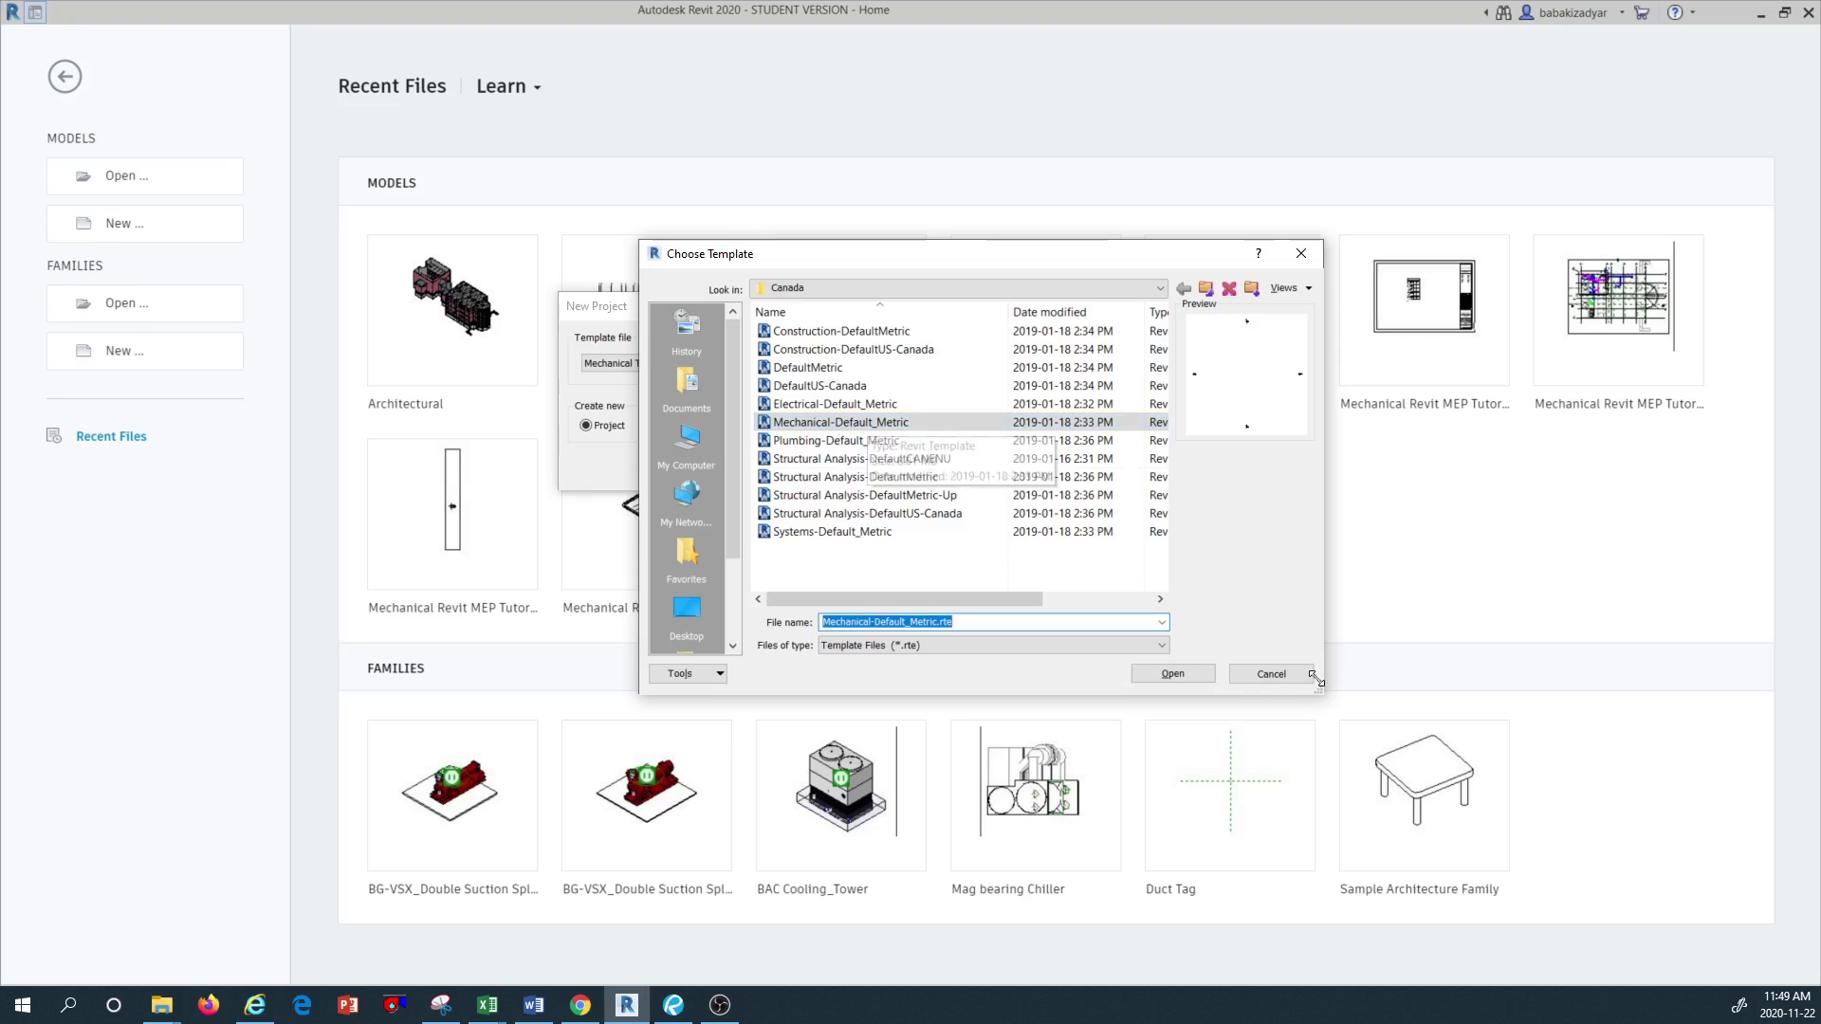
click(1173, 673)
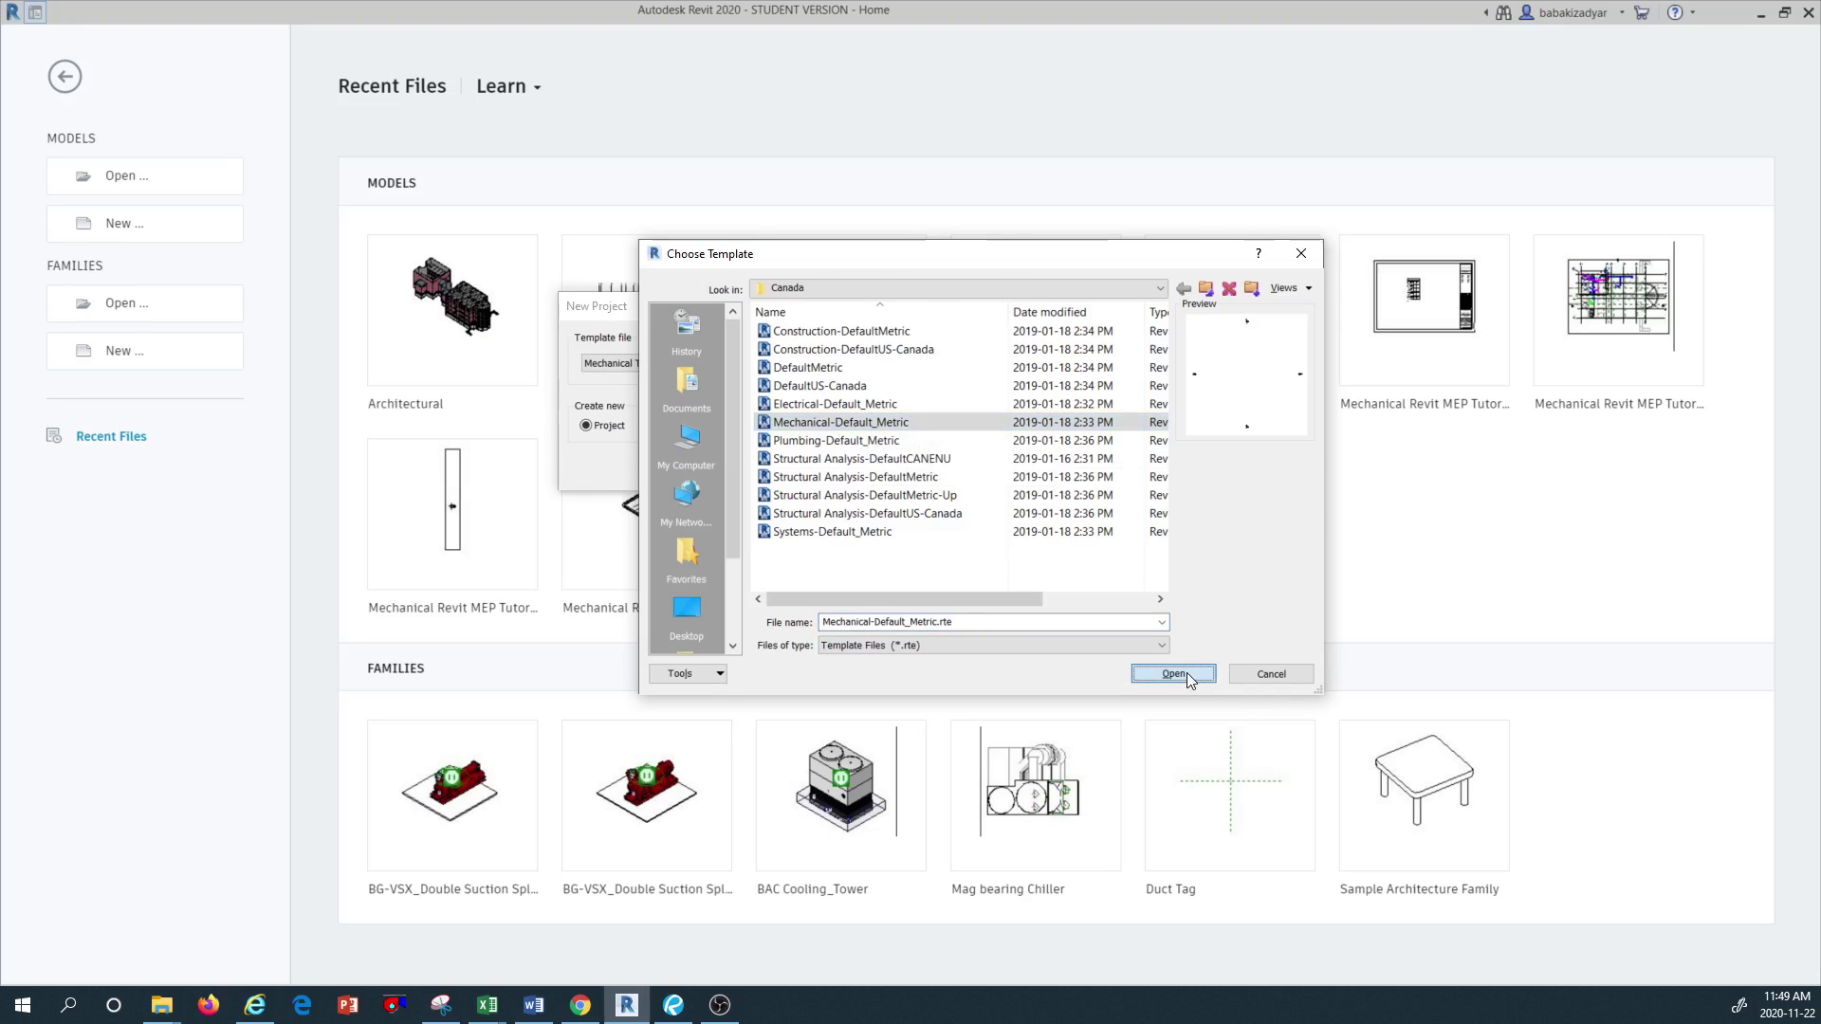
click(690, 465)
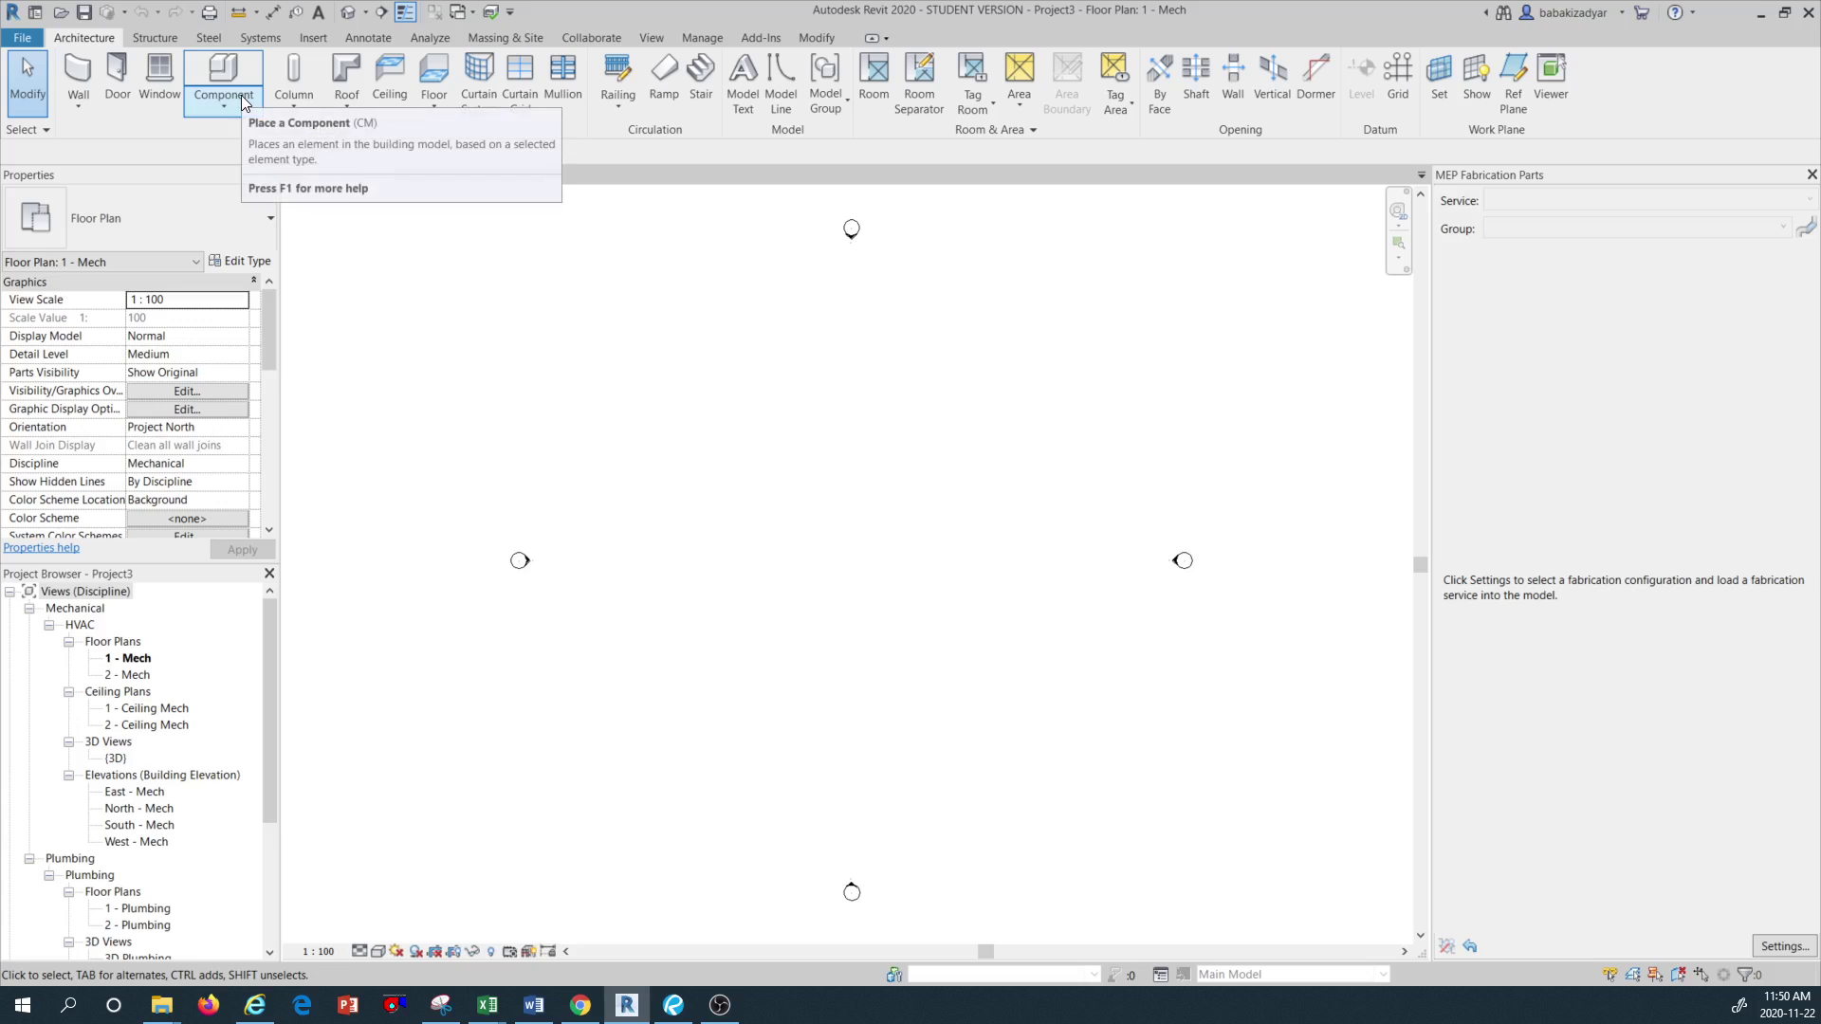
Start a new Revit link and go to the folder C:\Revit Training\Tutorial Mechanical file to find the model
click(314, 38)
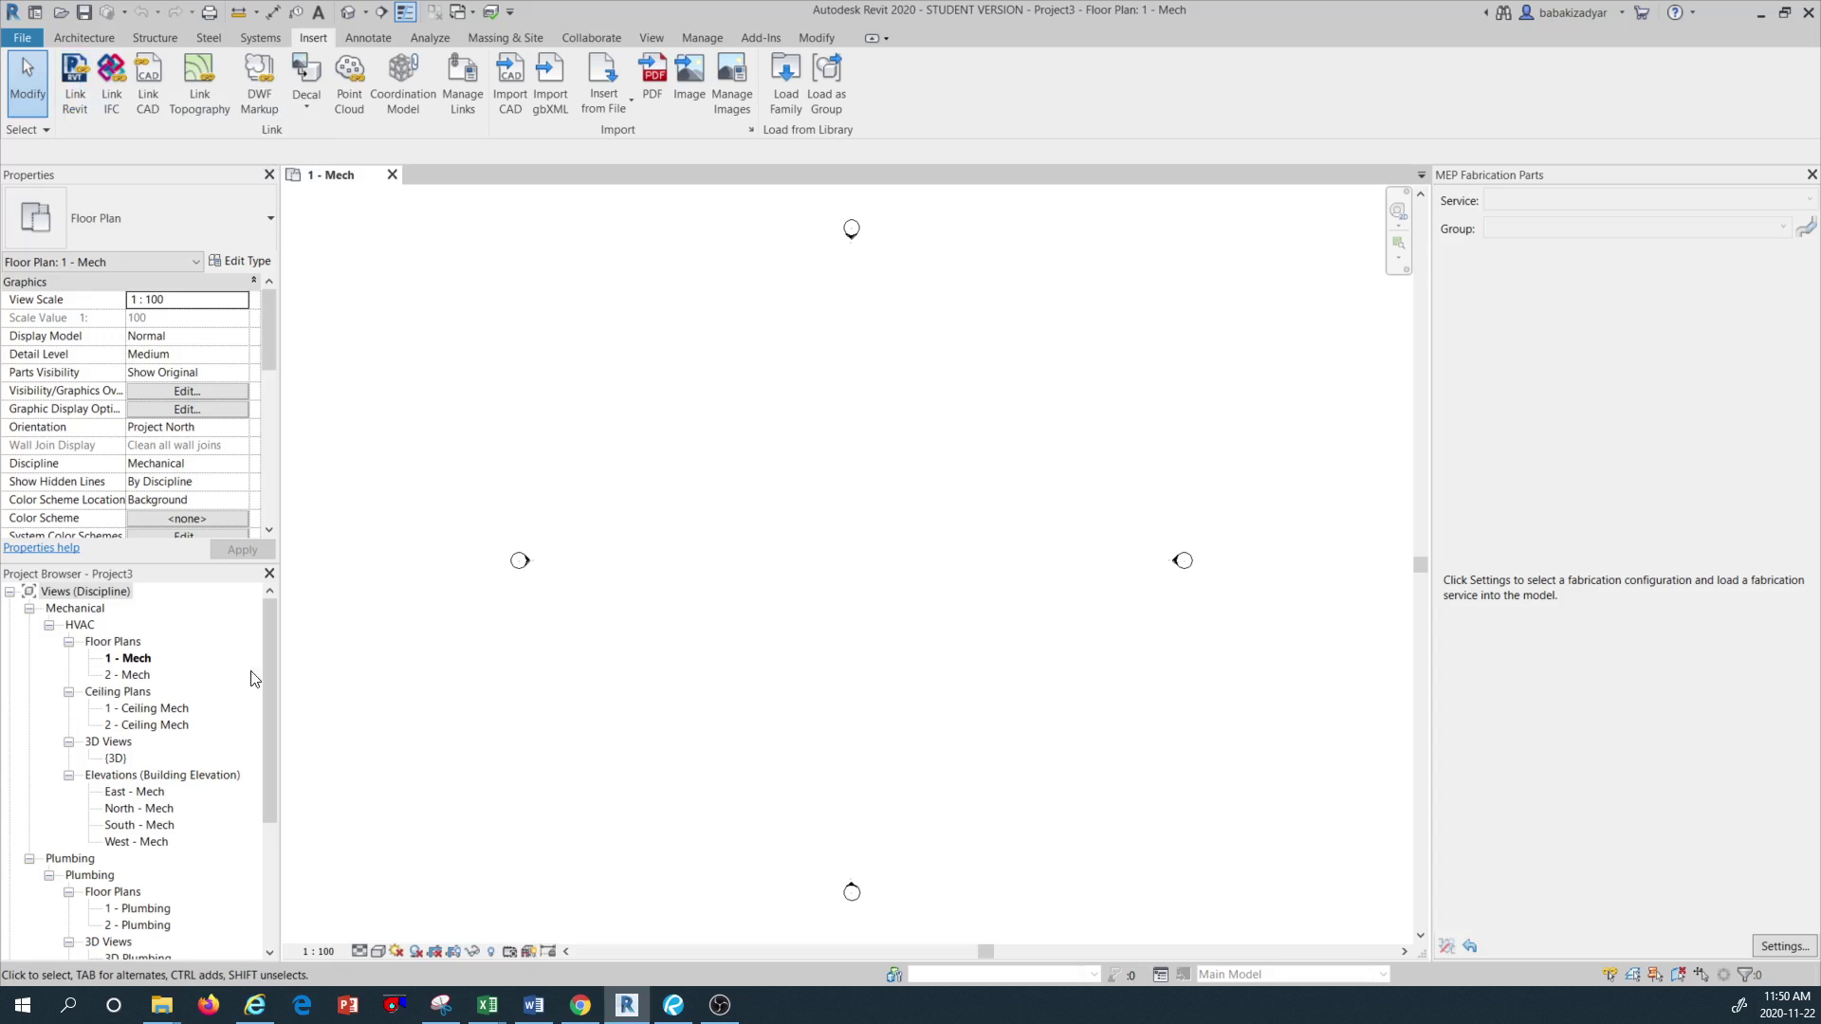
drag(269, 664, 301, 925)
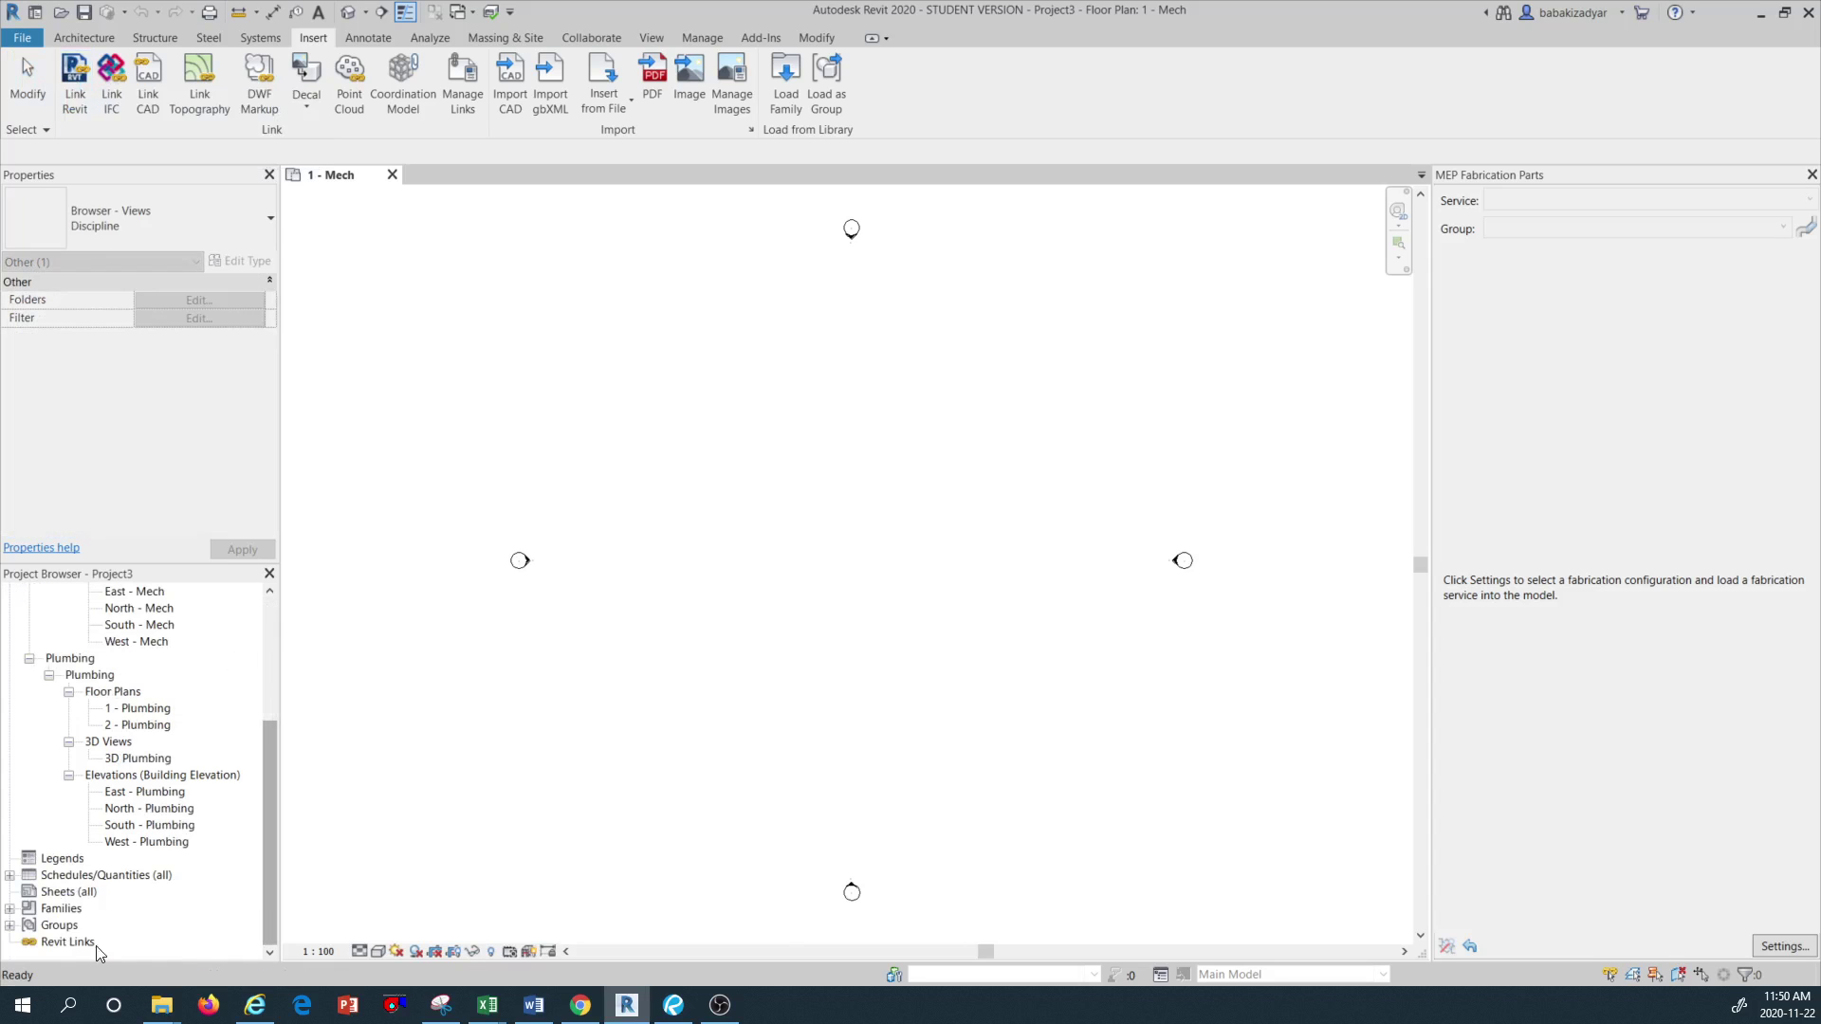
click(63, 943)
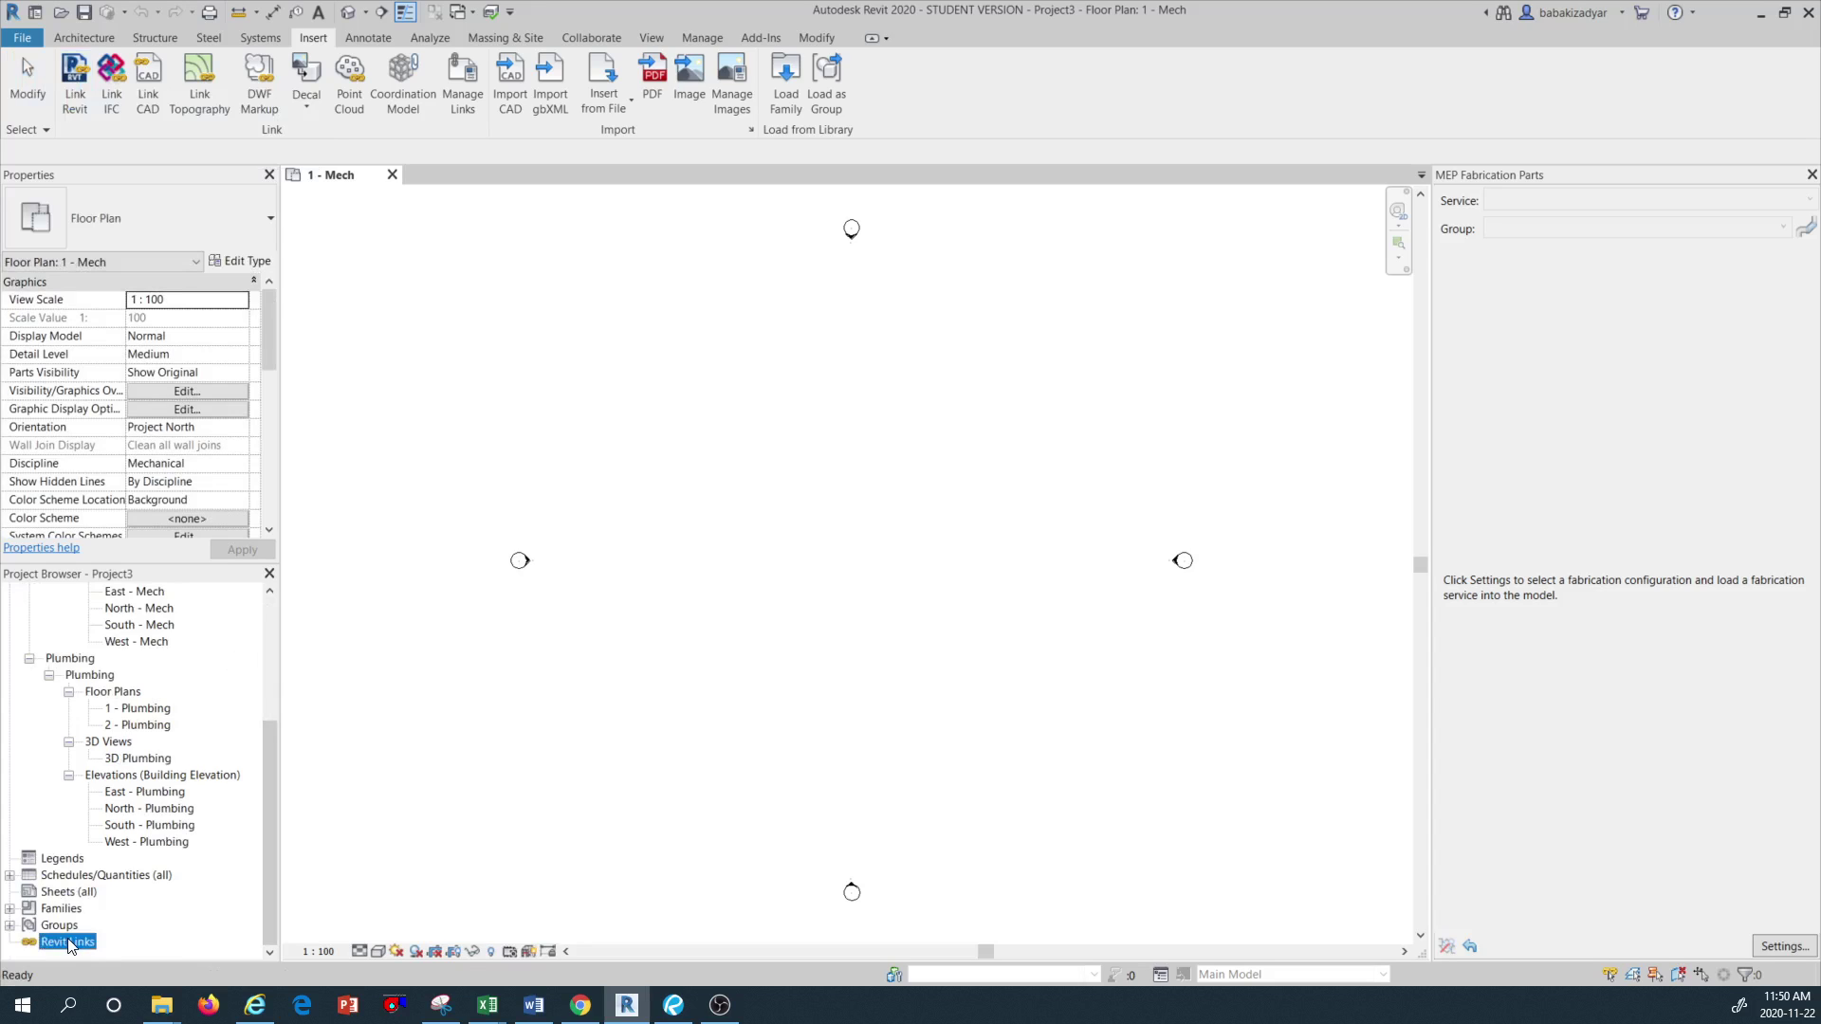
right_click(68, 946)
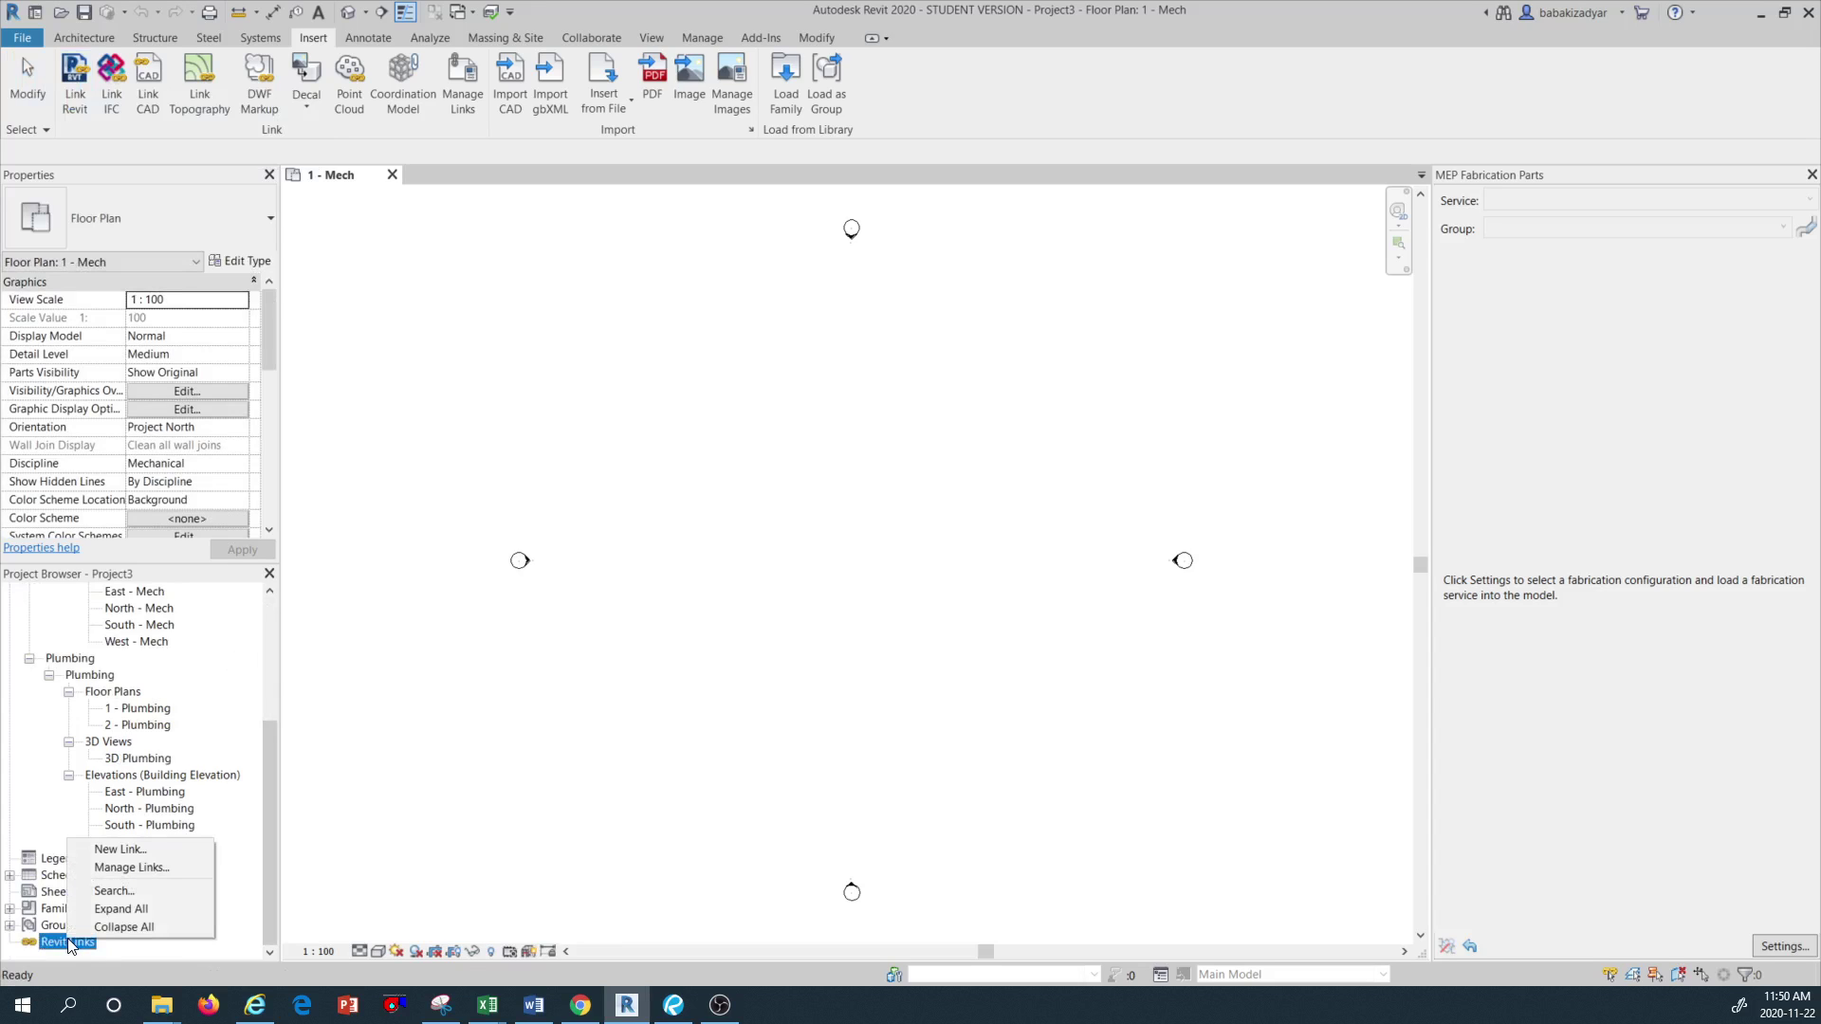
click(148, 846)
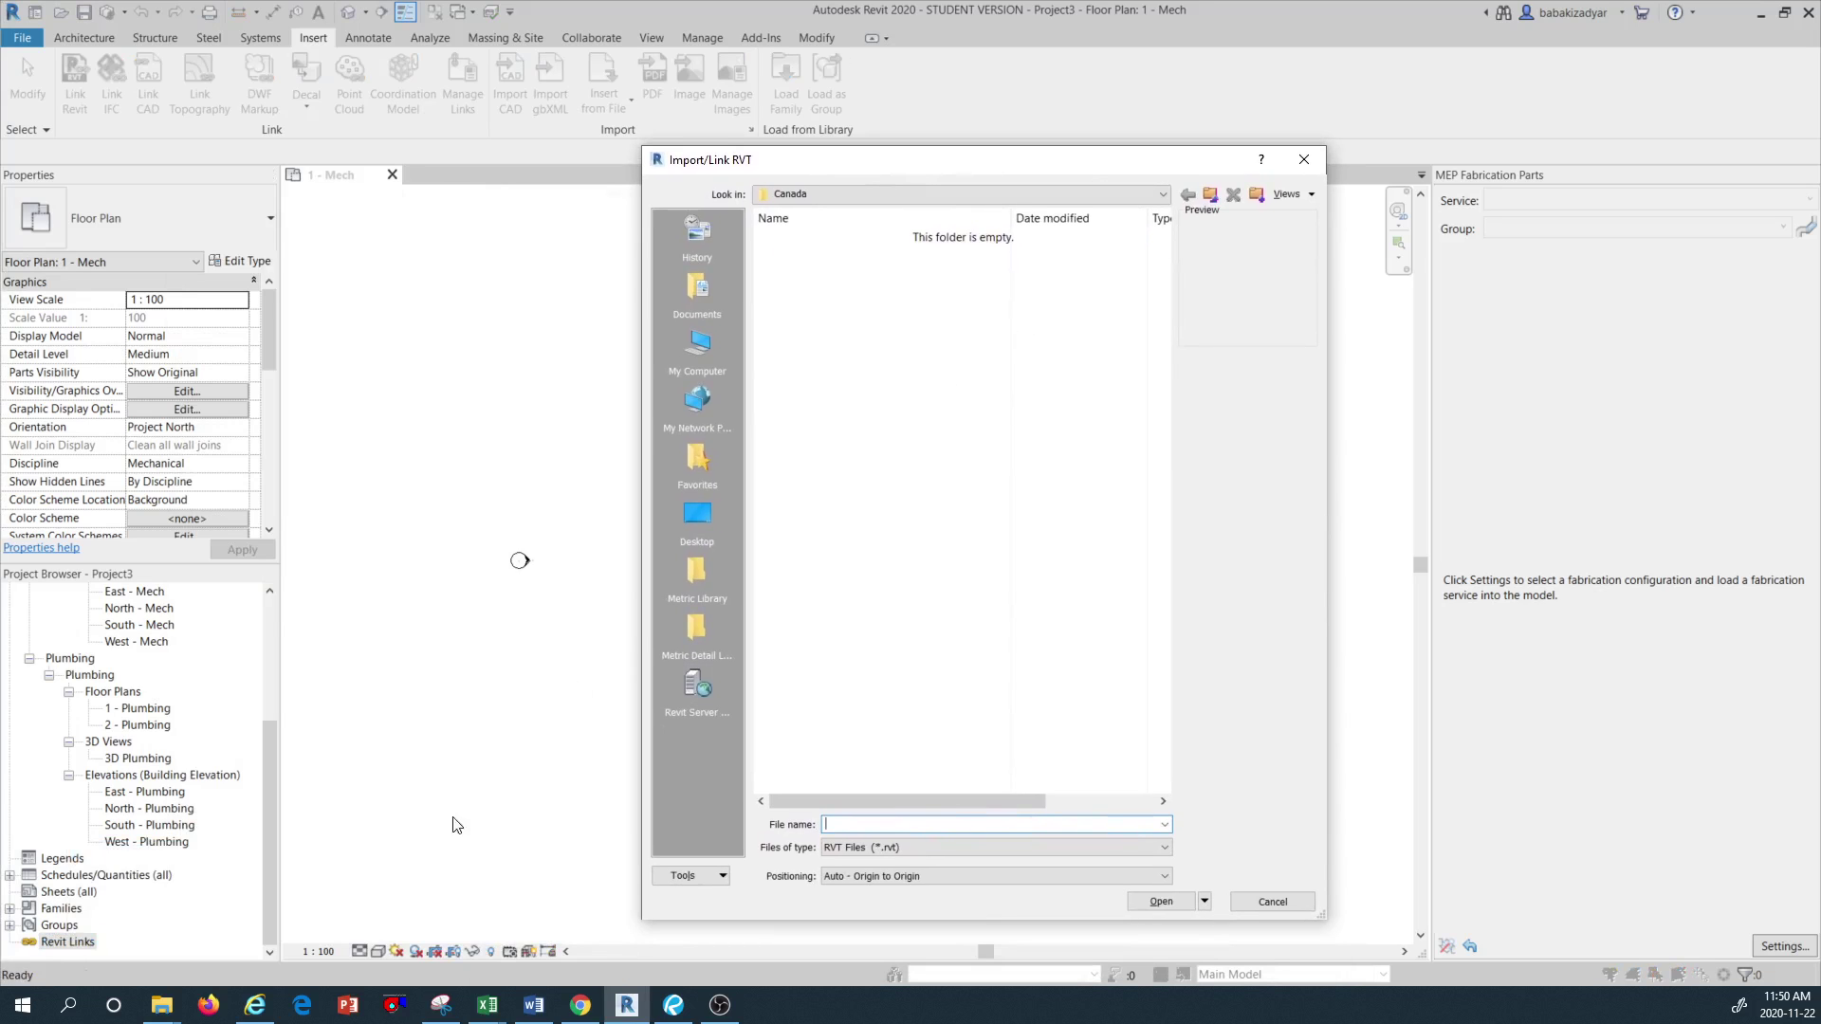
click(167, 1010)
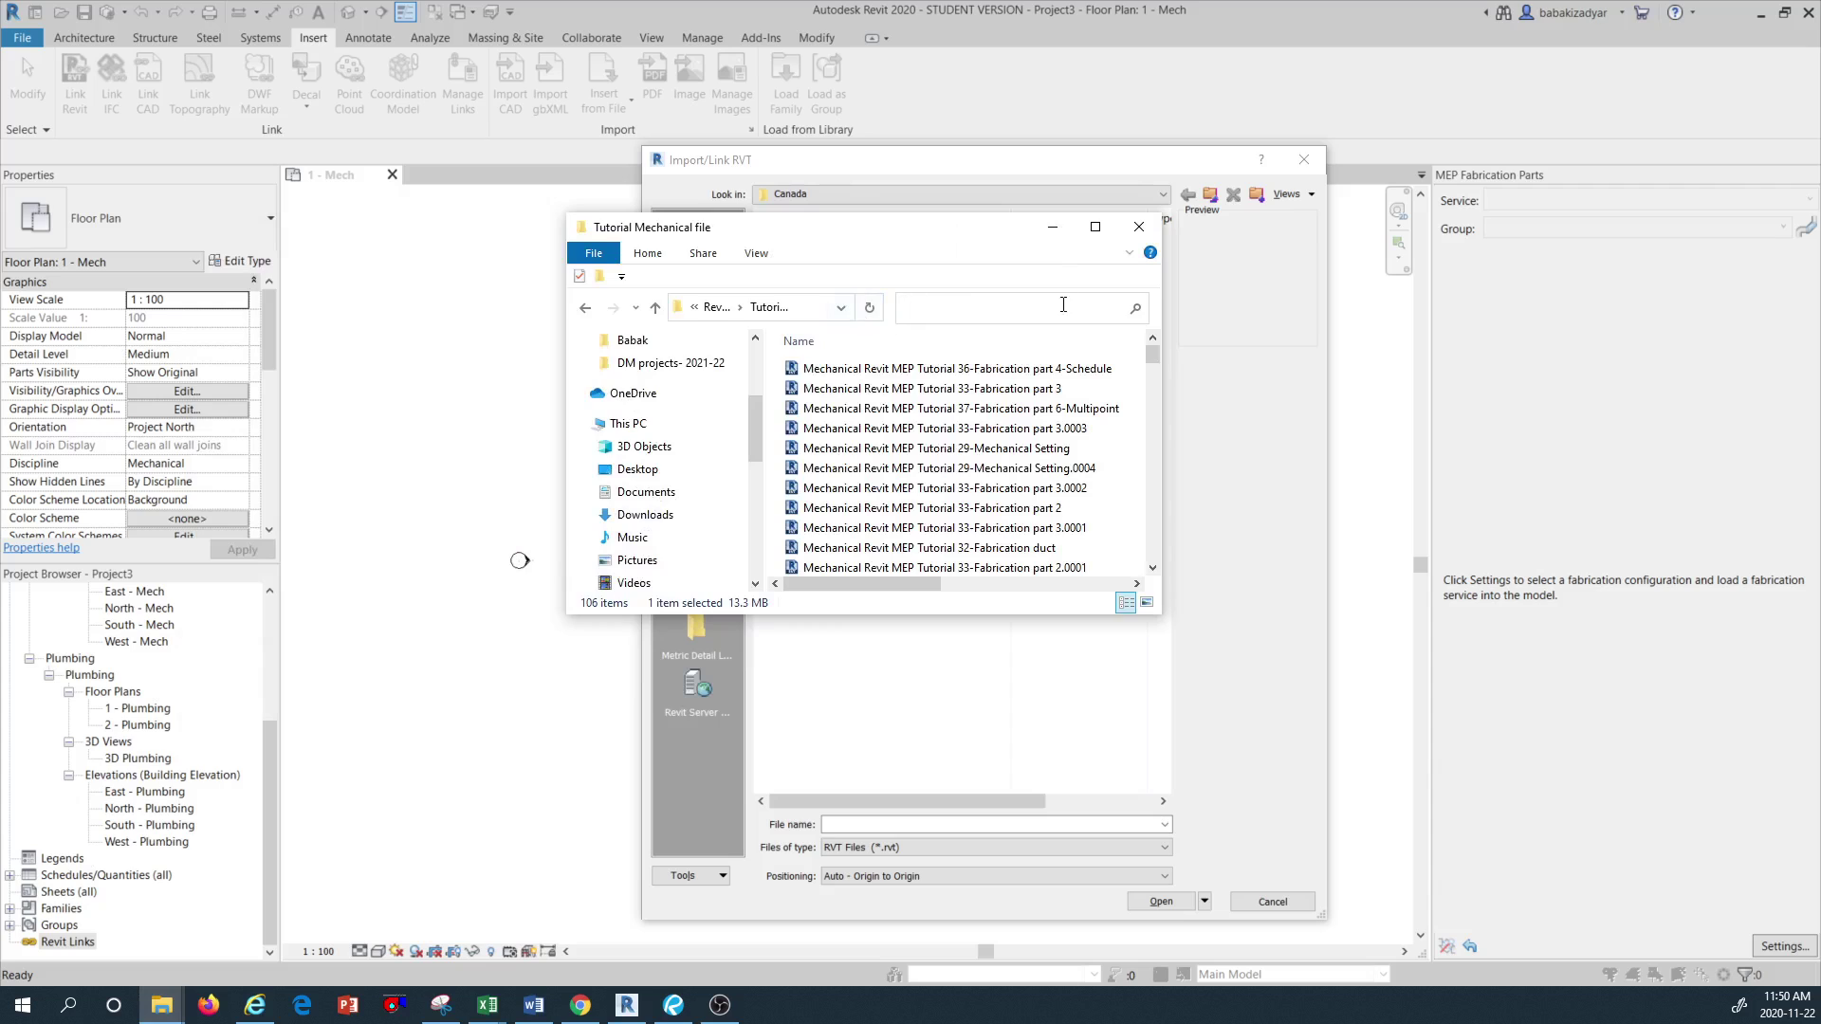
click(1017, 310)
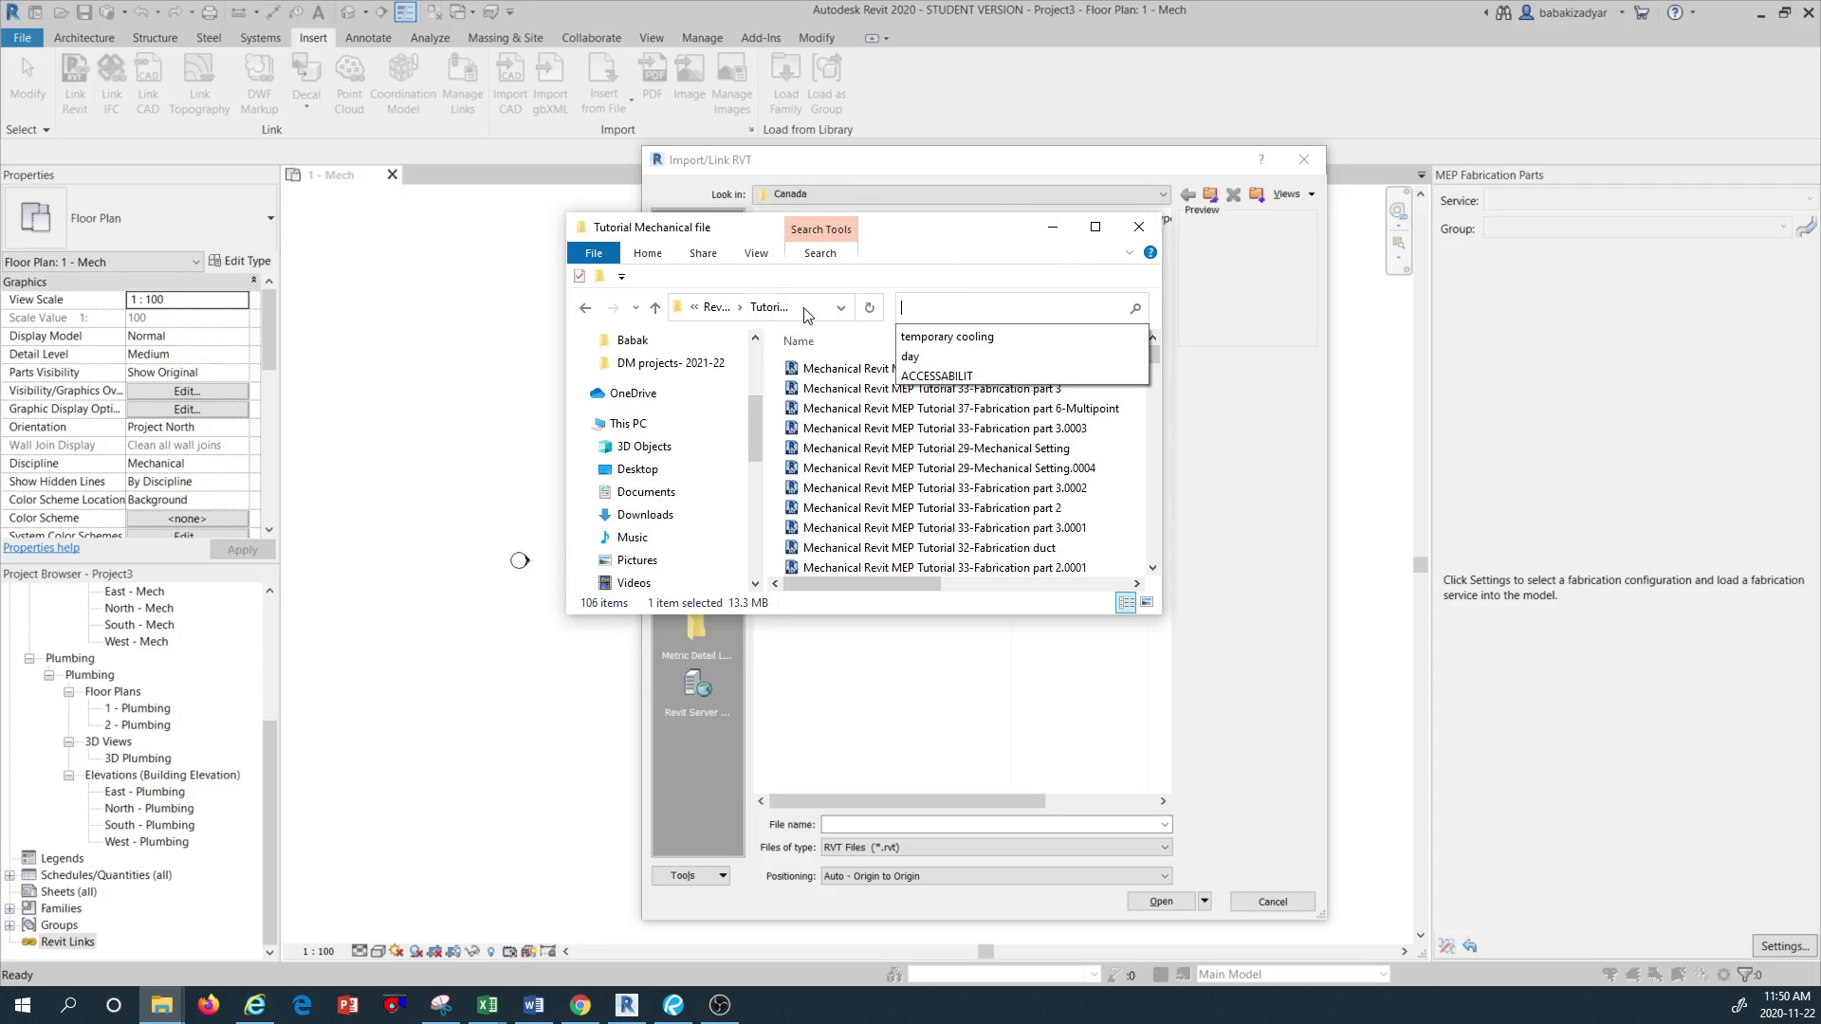
click(805, 308)
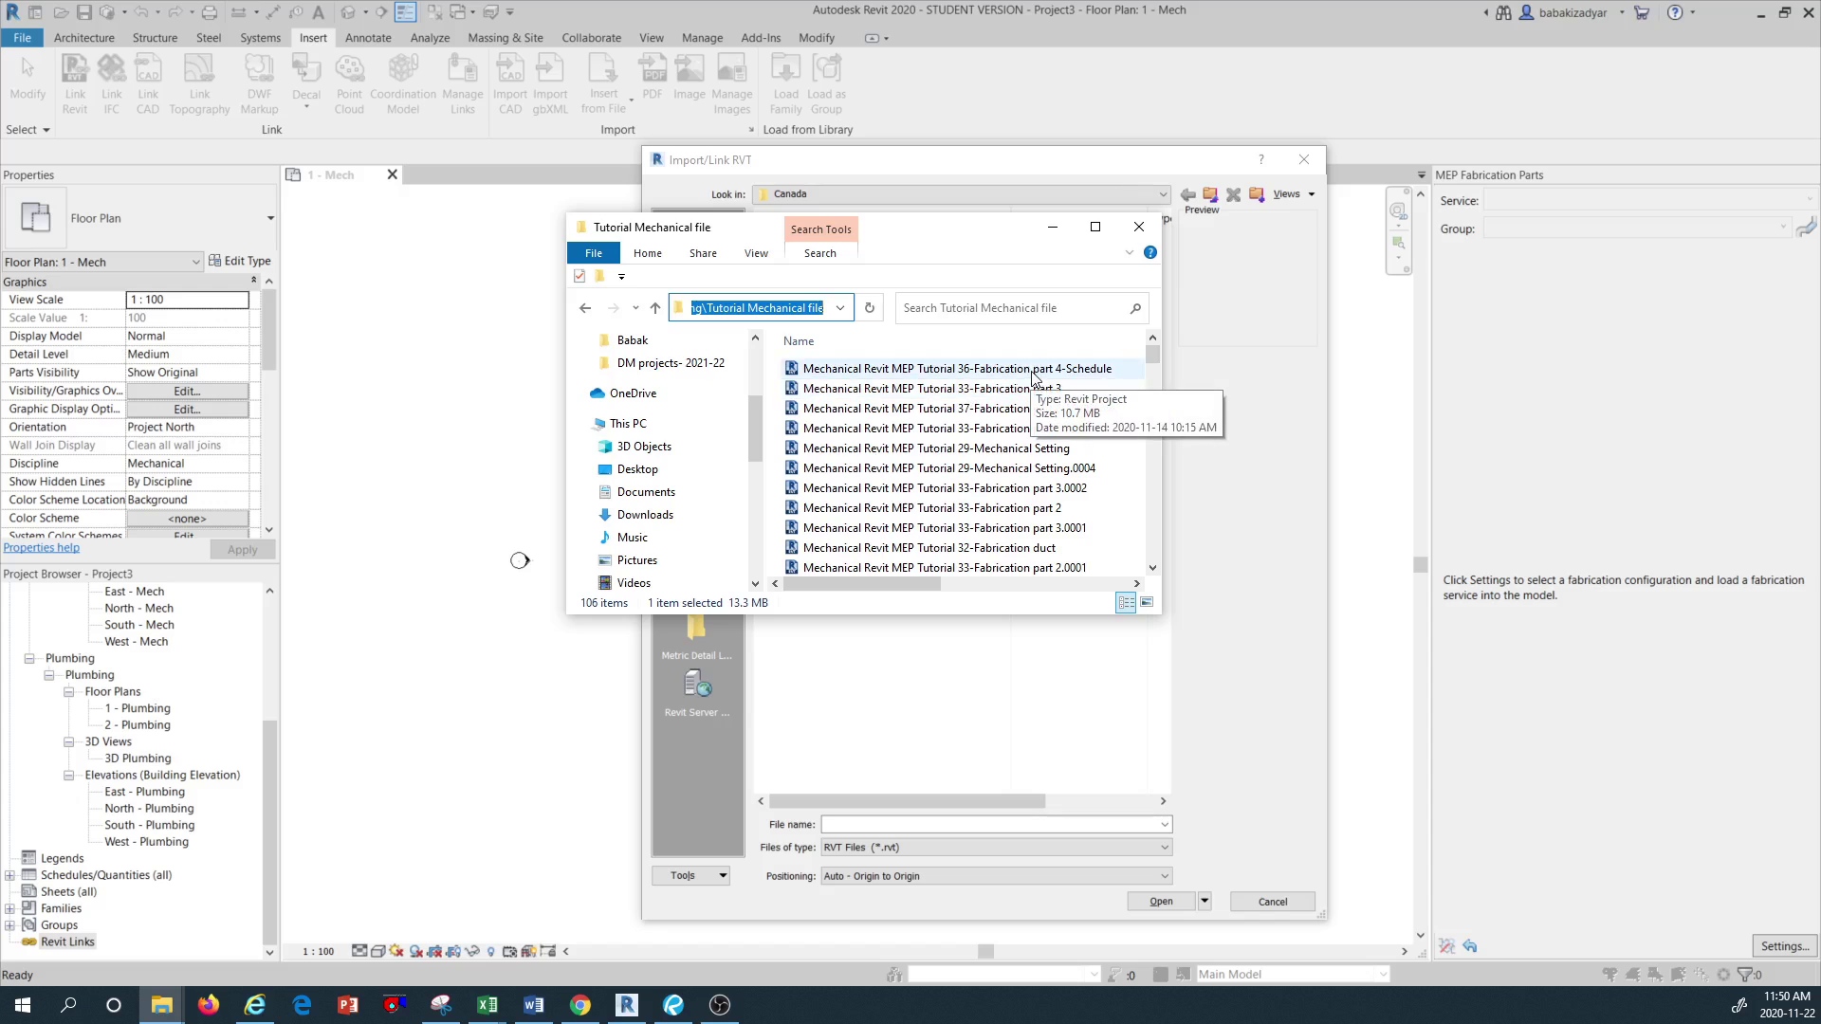
click(1053, 227)
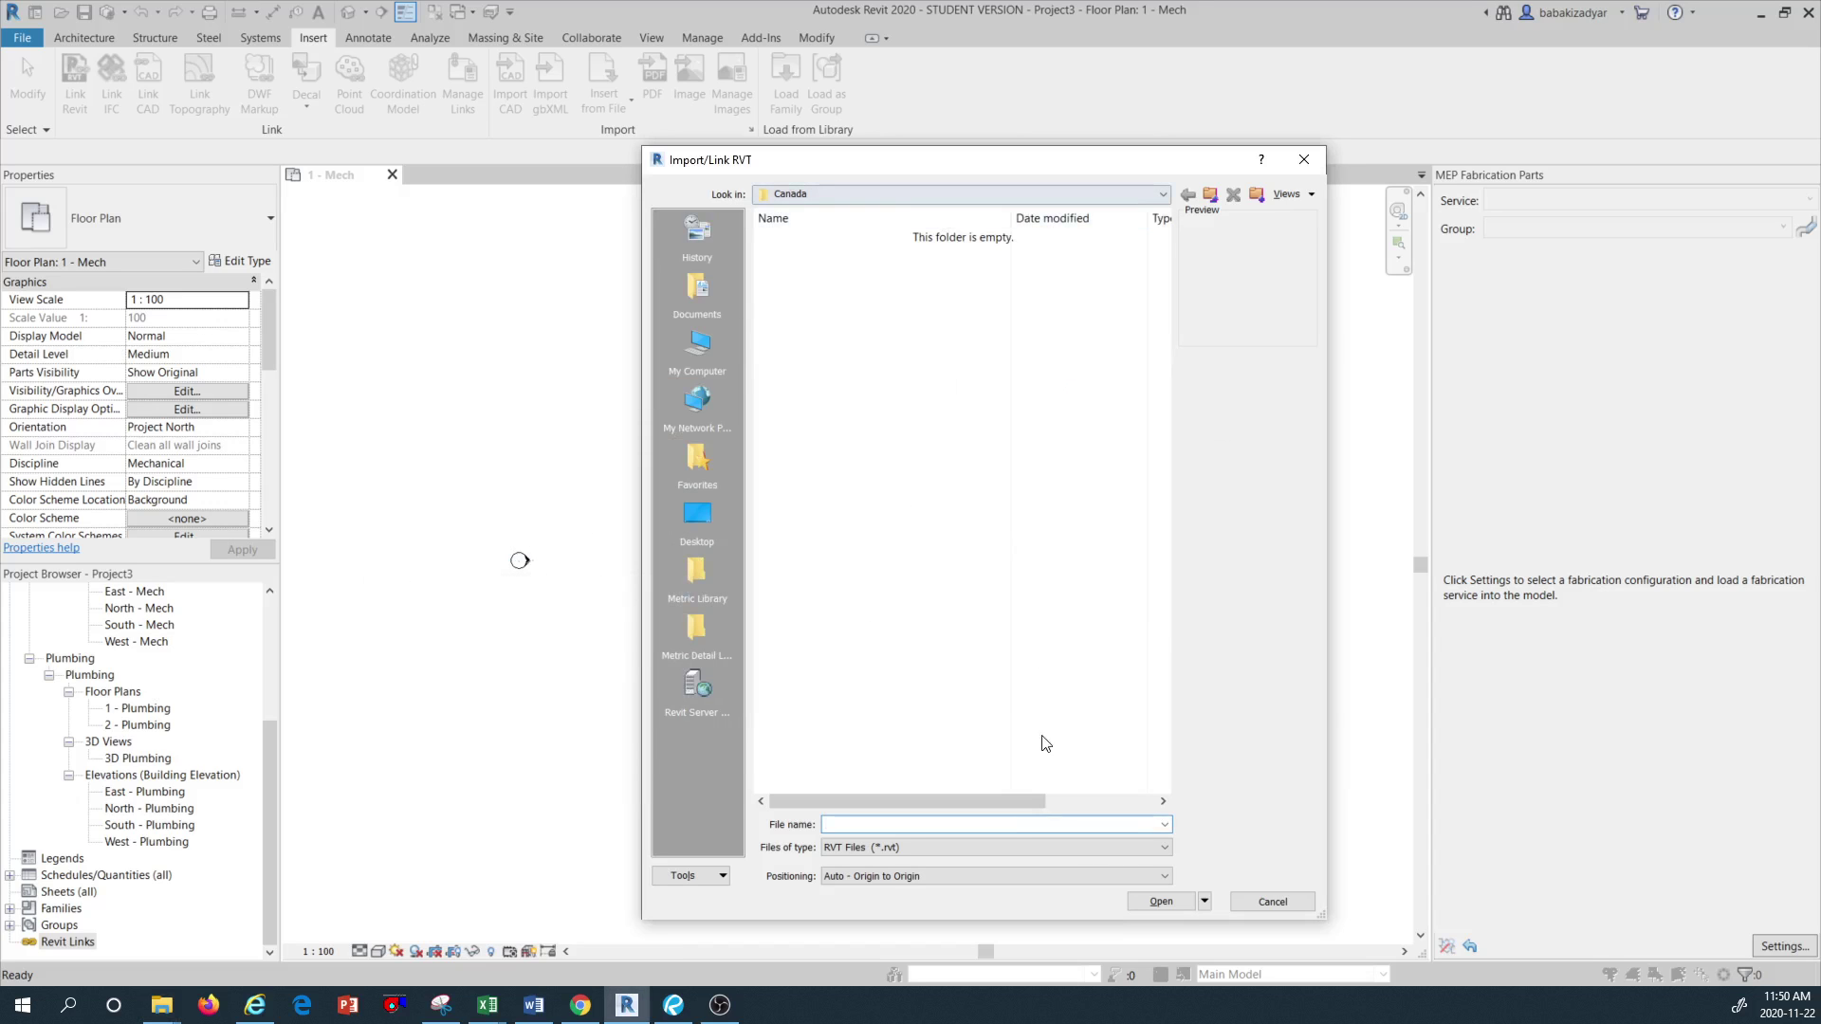
text(C:\Revit Training\Tutorial Mechanical file)
click(1158, 902)
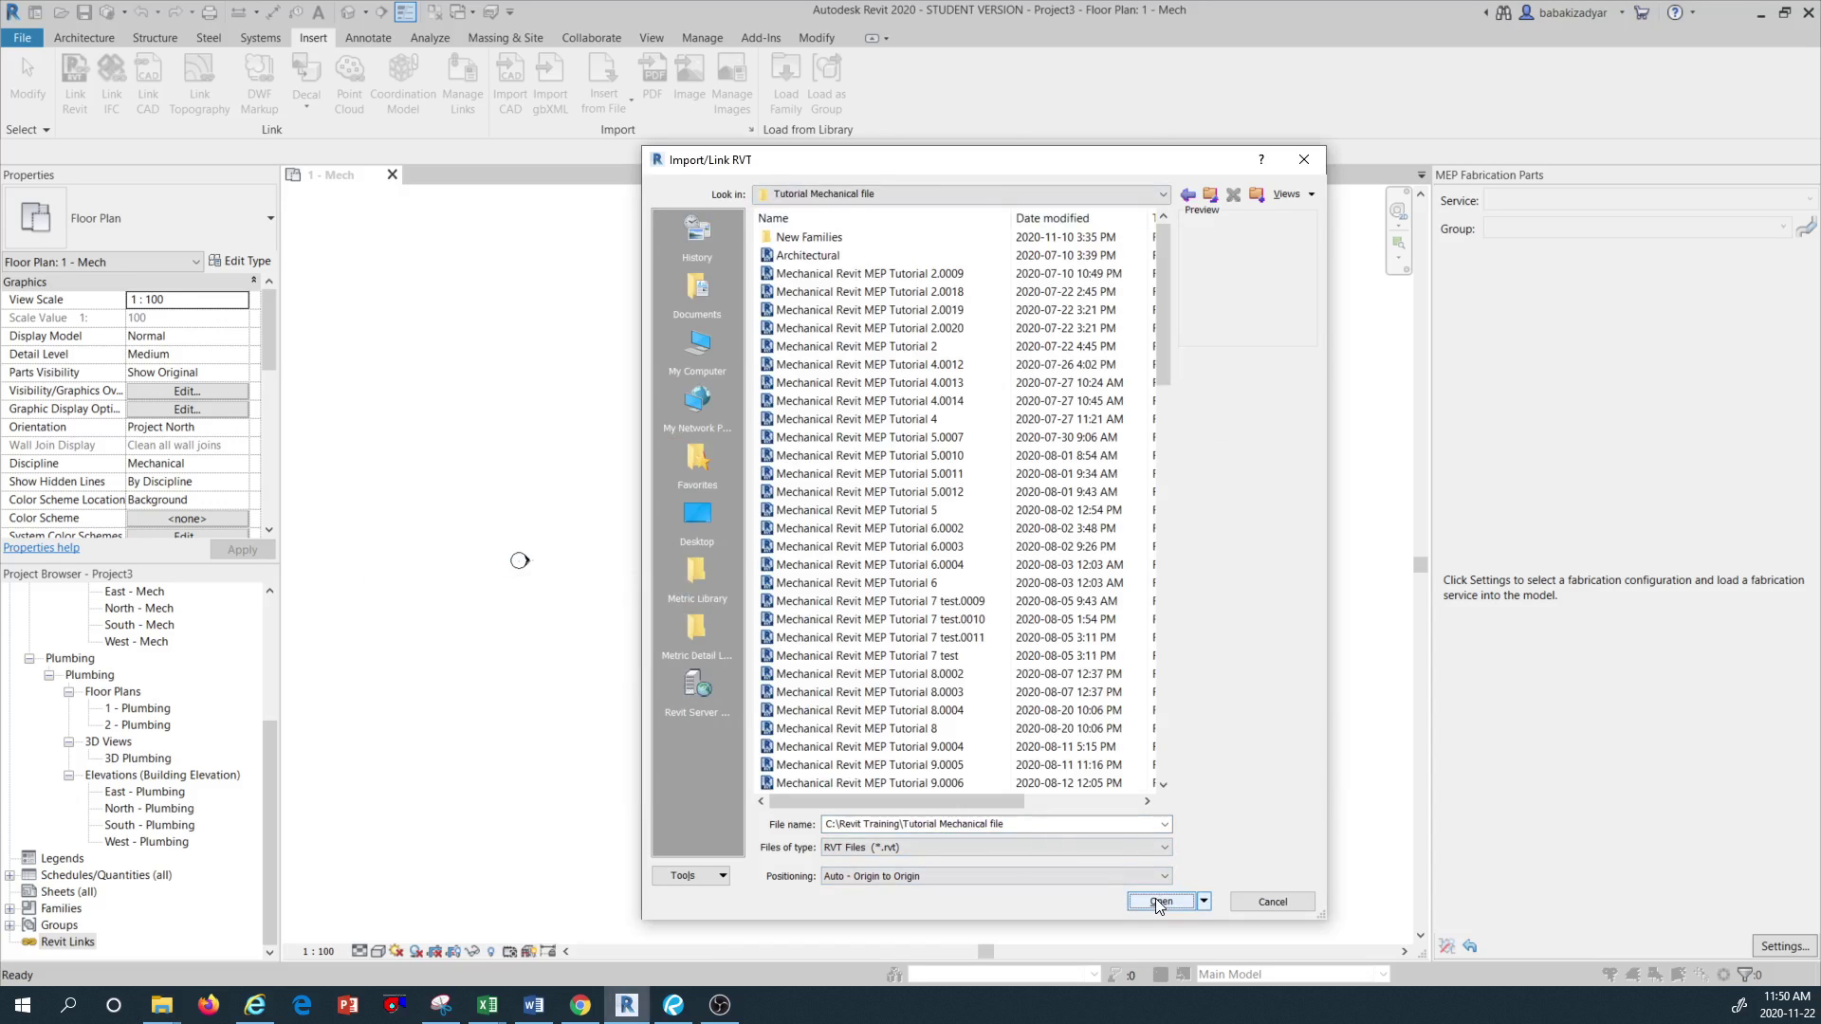
Link the Architectural.rvt model into the project with Auto - Origin to Origin positioning
scroll(1052, 447, down, 20)
scroll(925, 537, down, 4)
scroll(948, 616, up, 20)
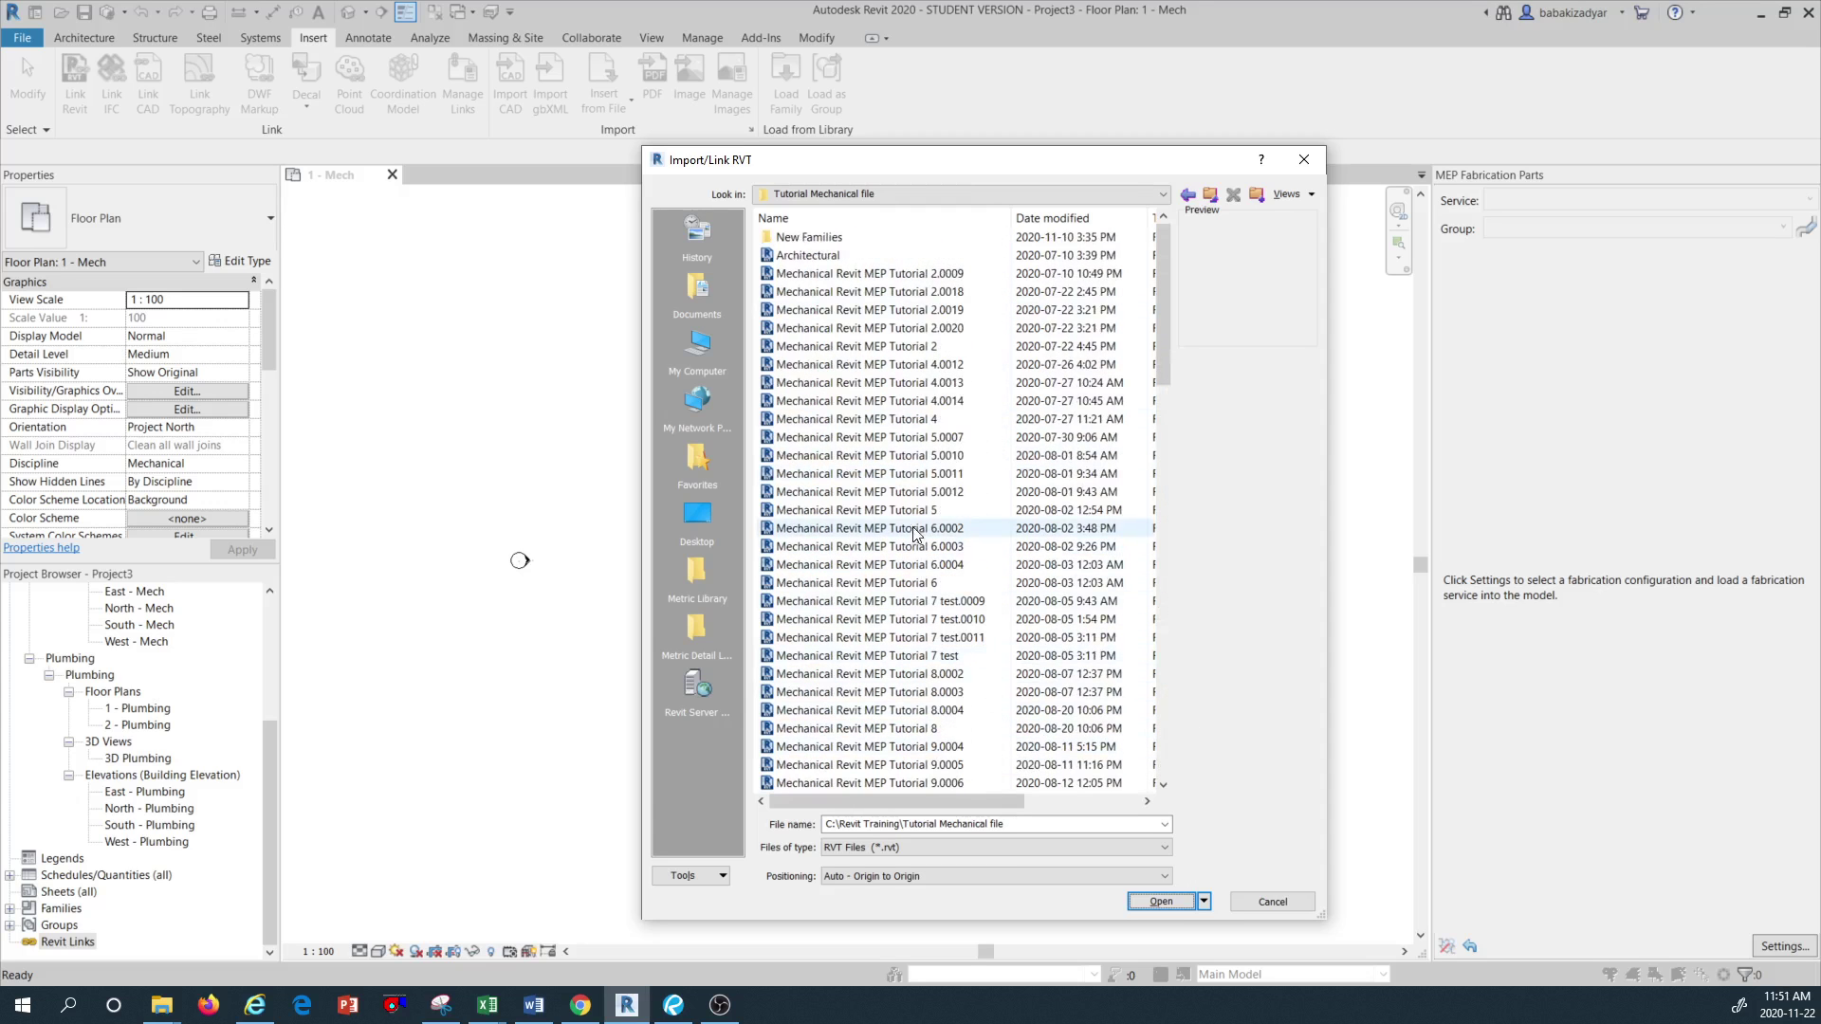
click(853, 256)
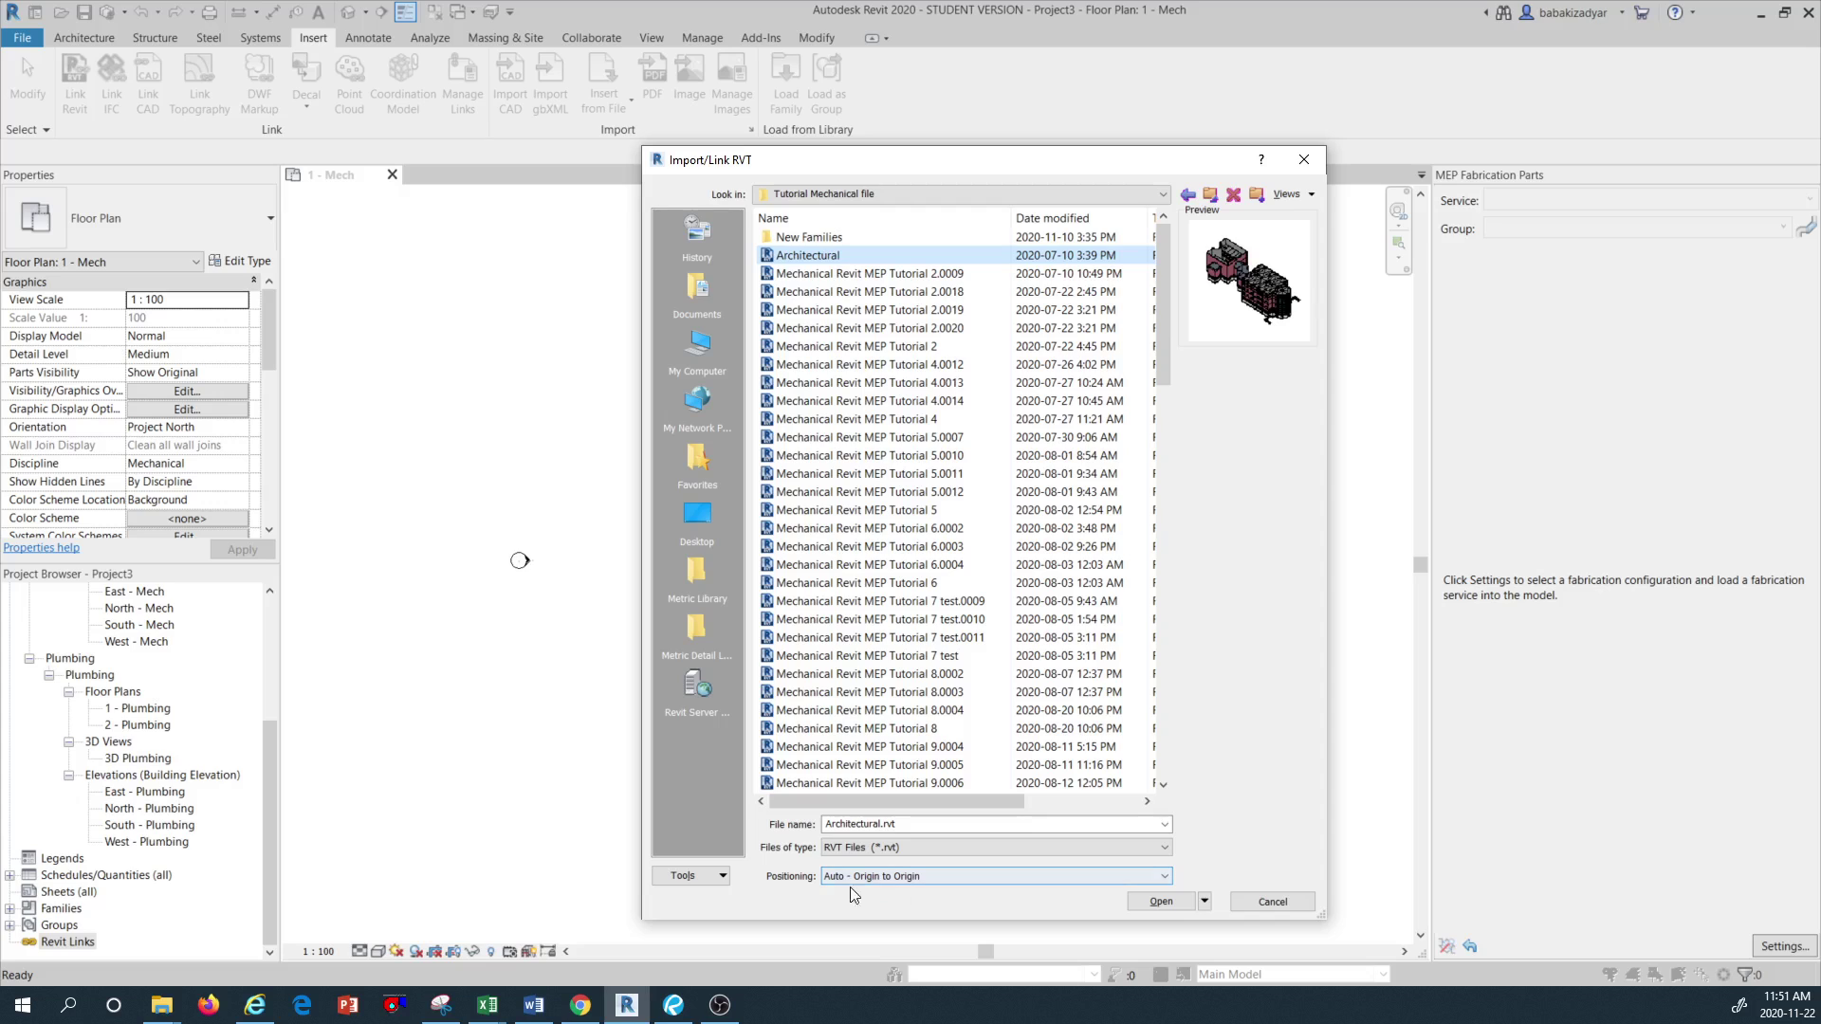
click(964, 880)
click(964, 880)
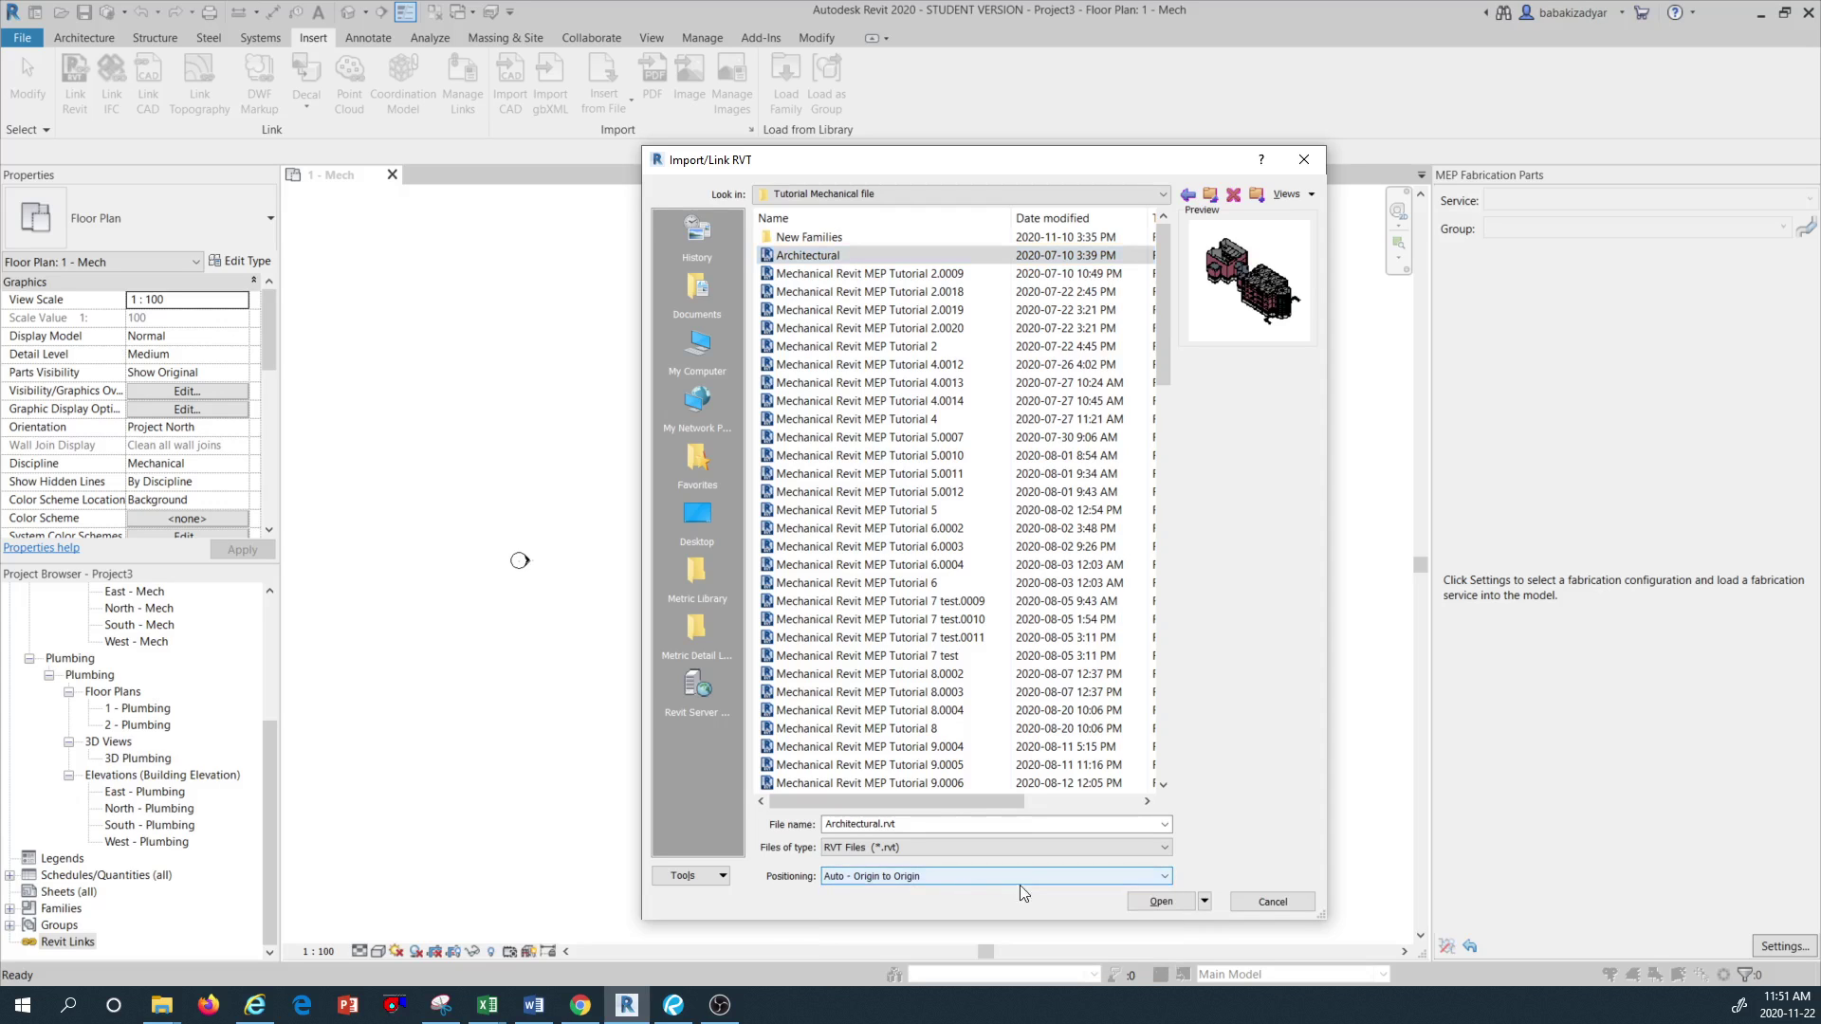
click(1161, 901)
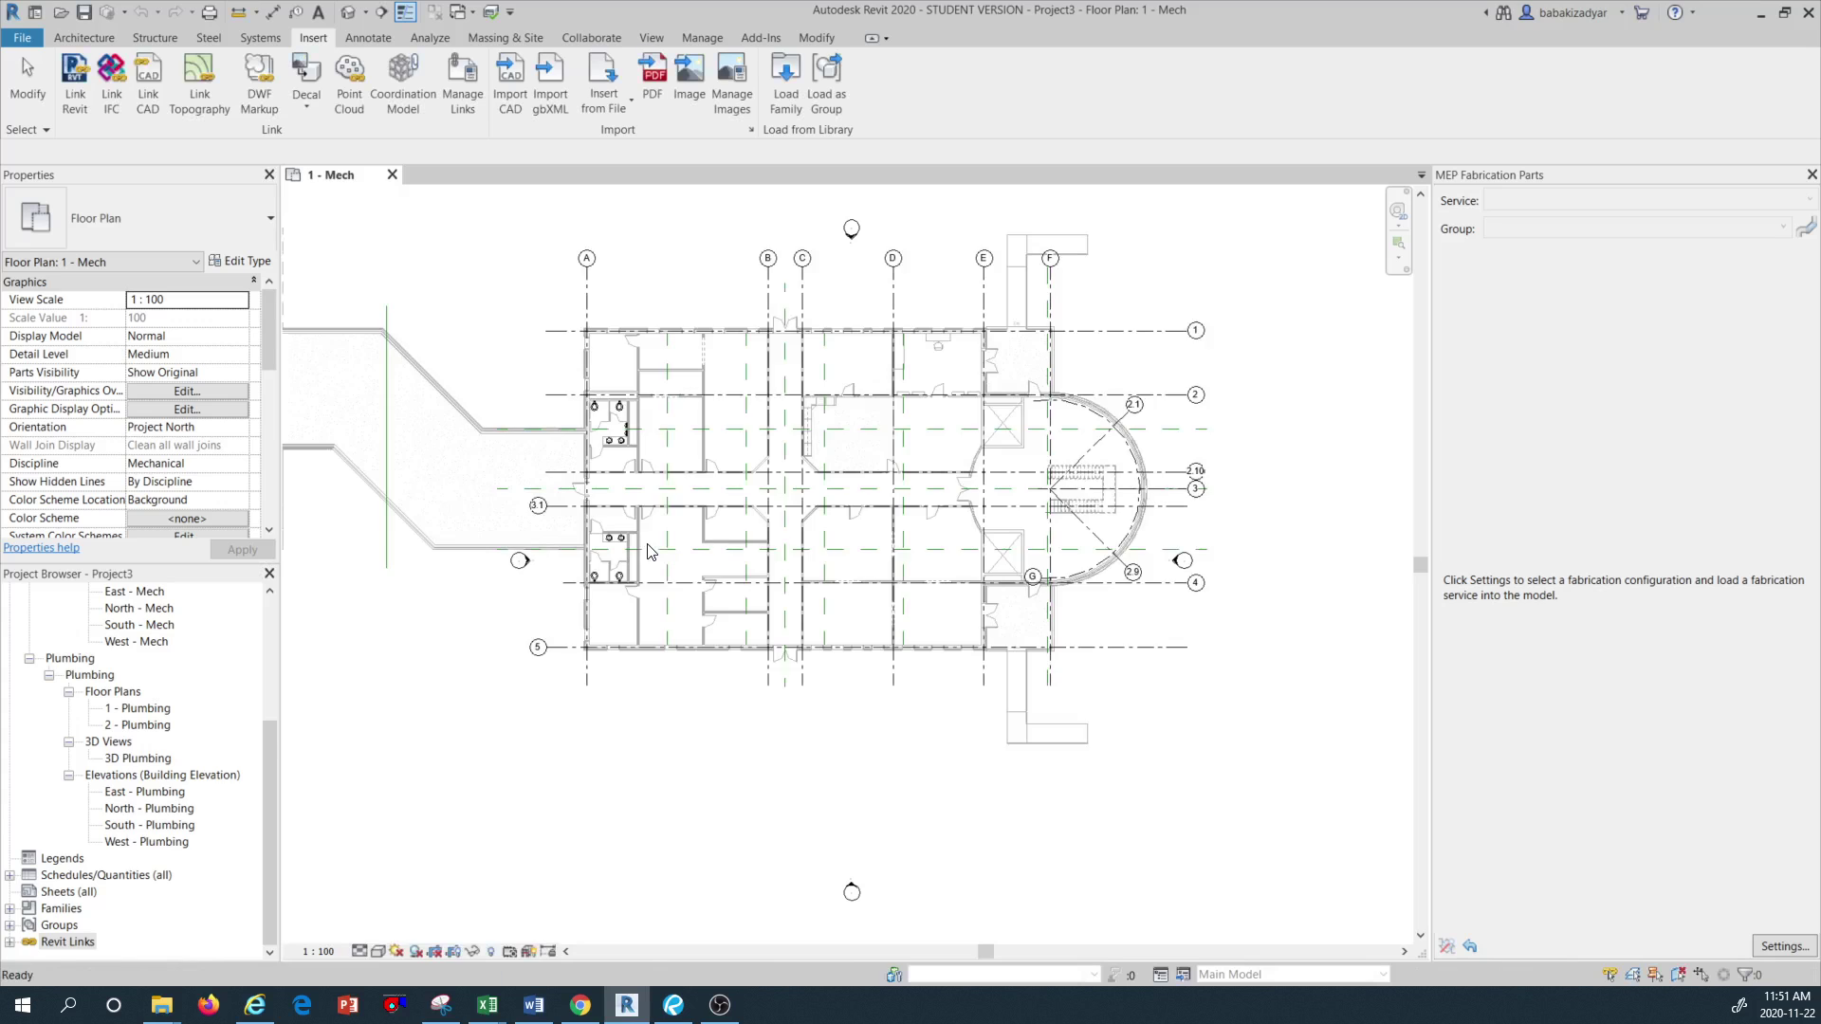
scroll(976, 634, down, 5)
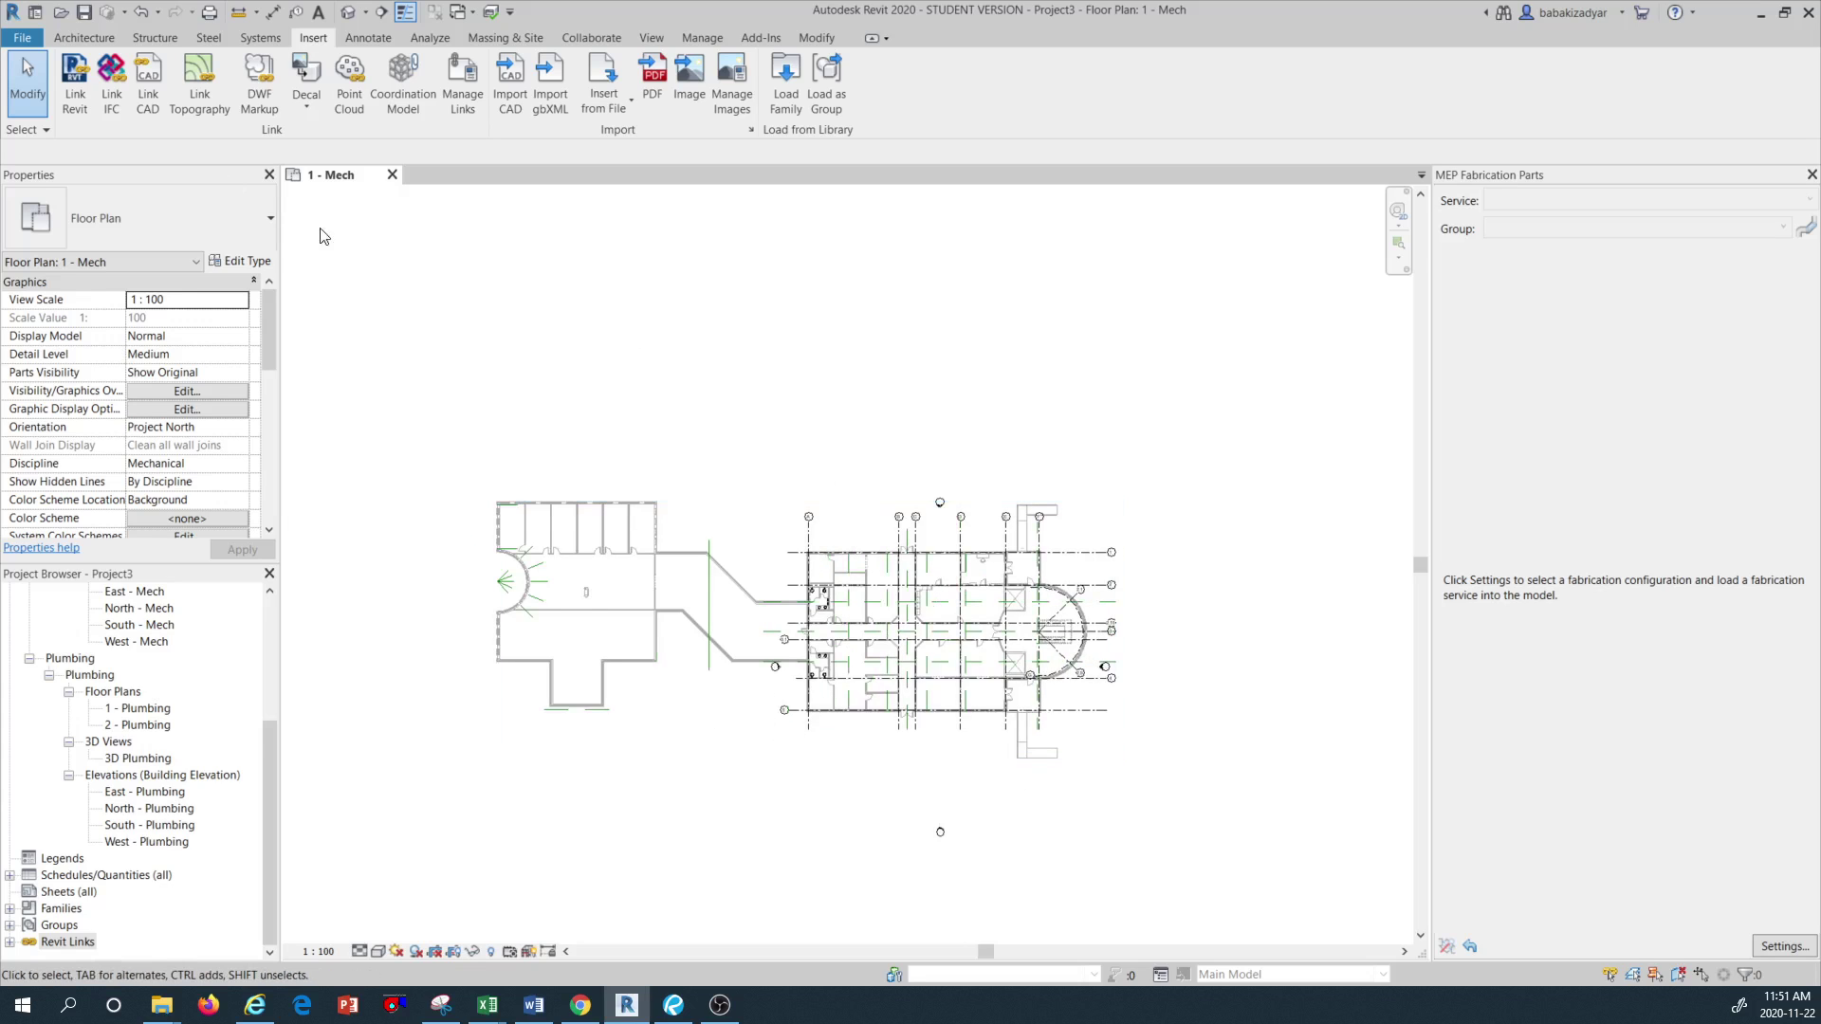
click(91, 41)
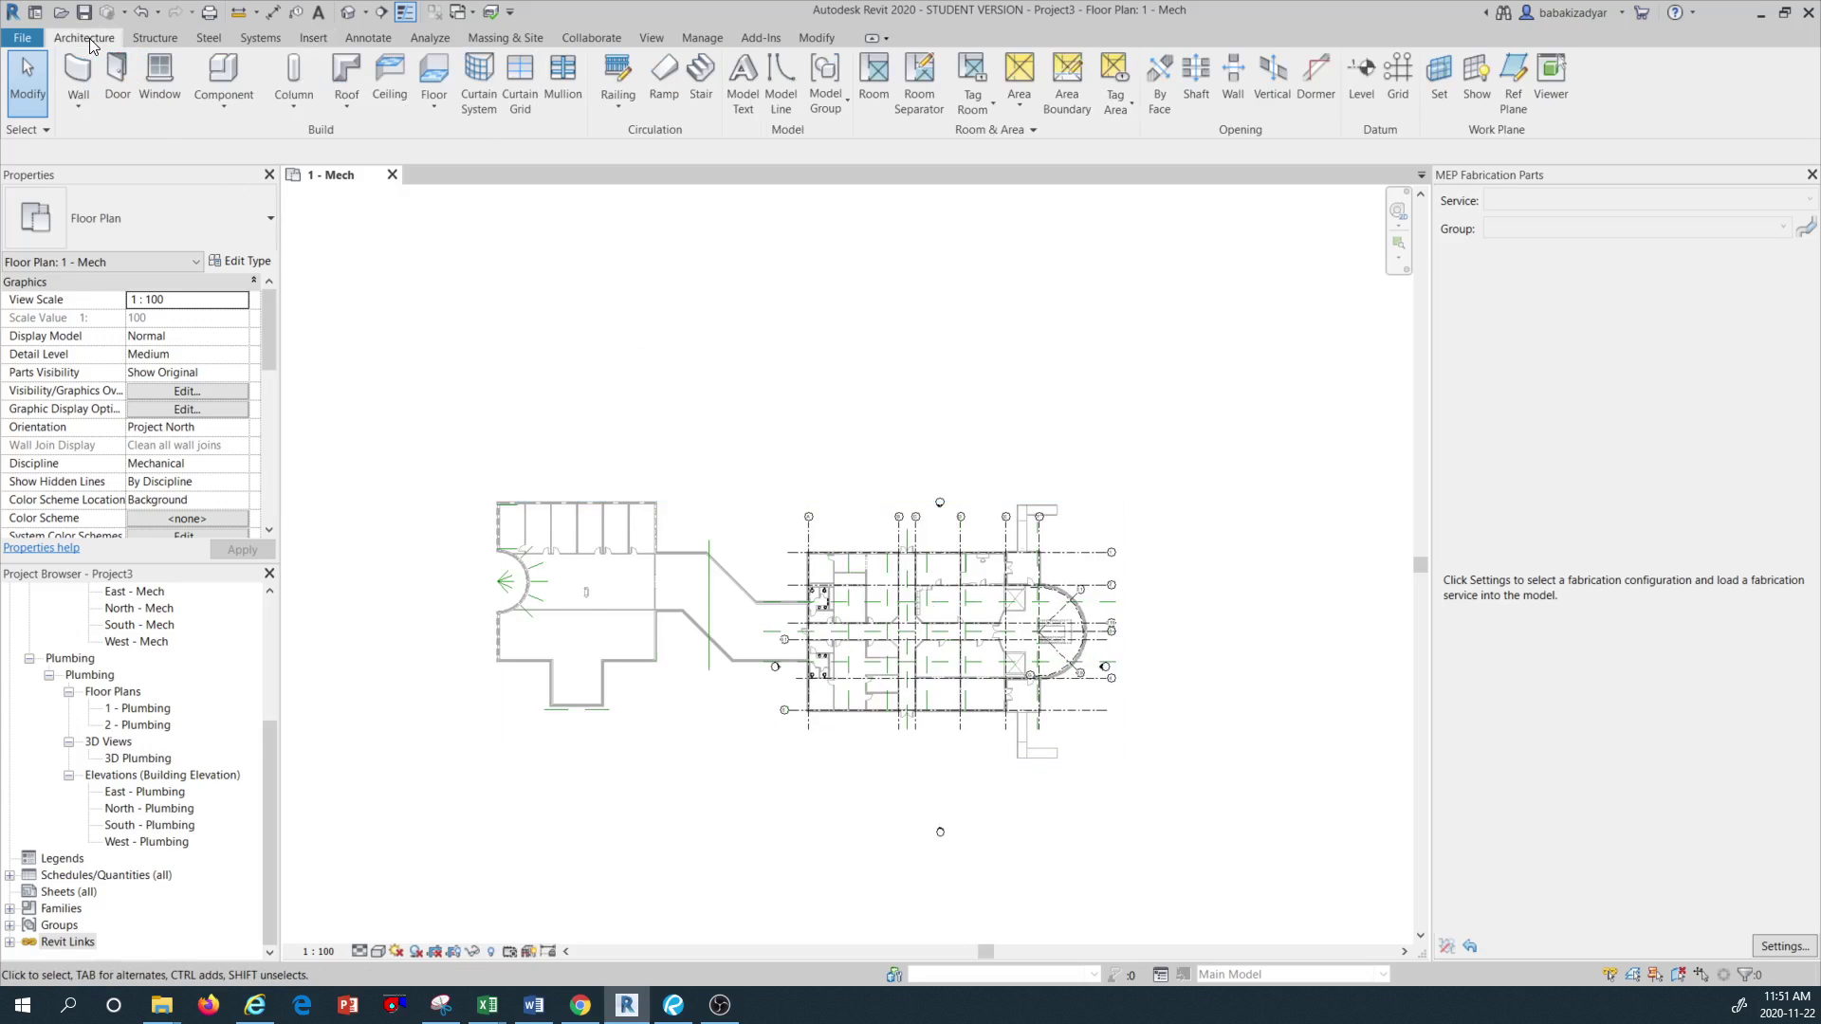
click(155, 38)
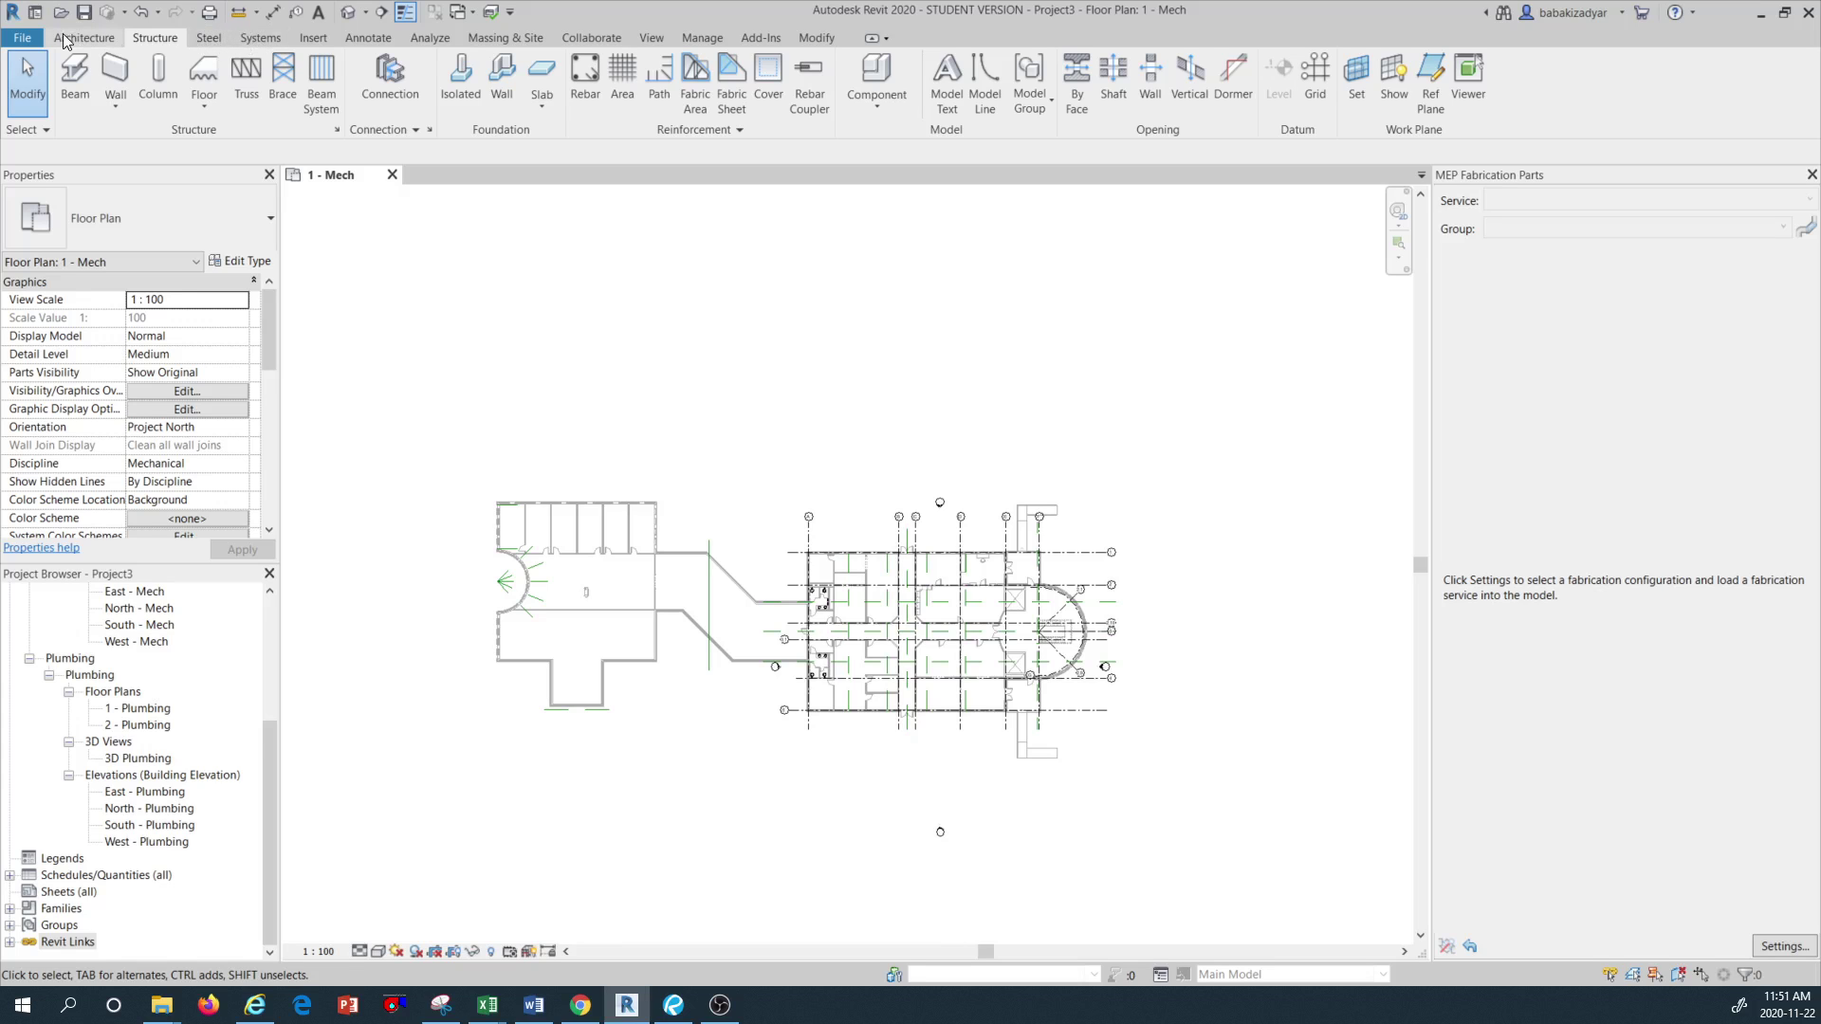
key(alt+f)
click(49, 43)
click(74, 38)
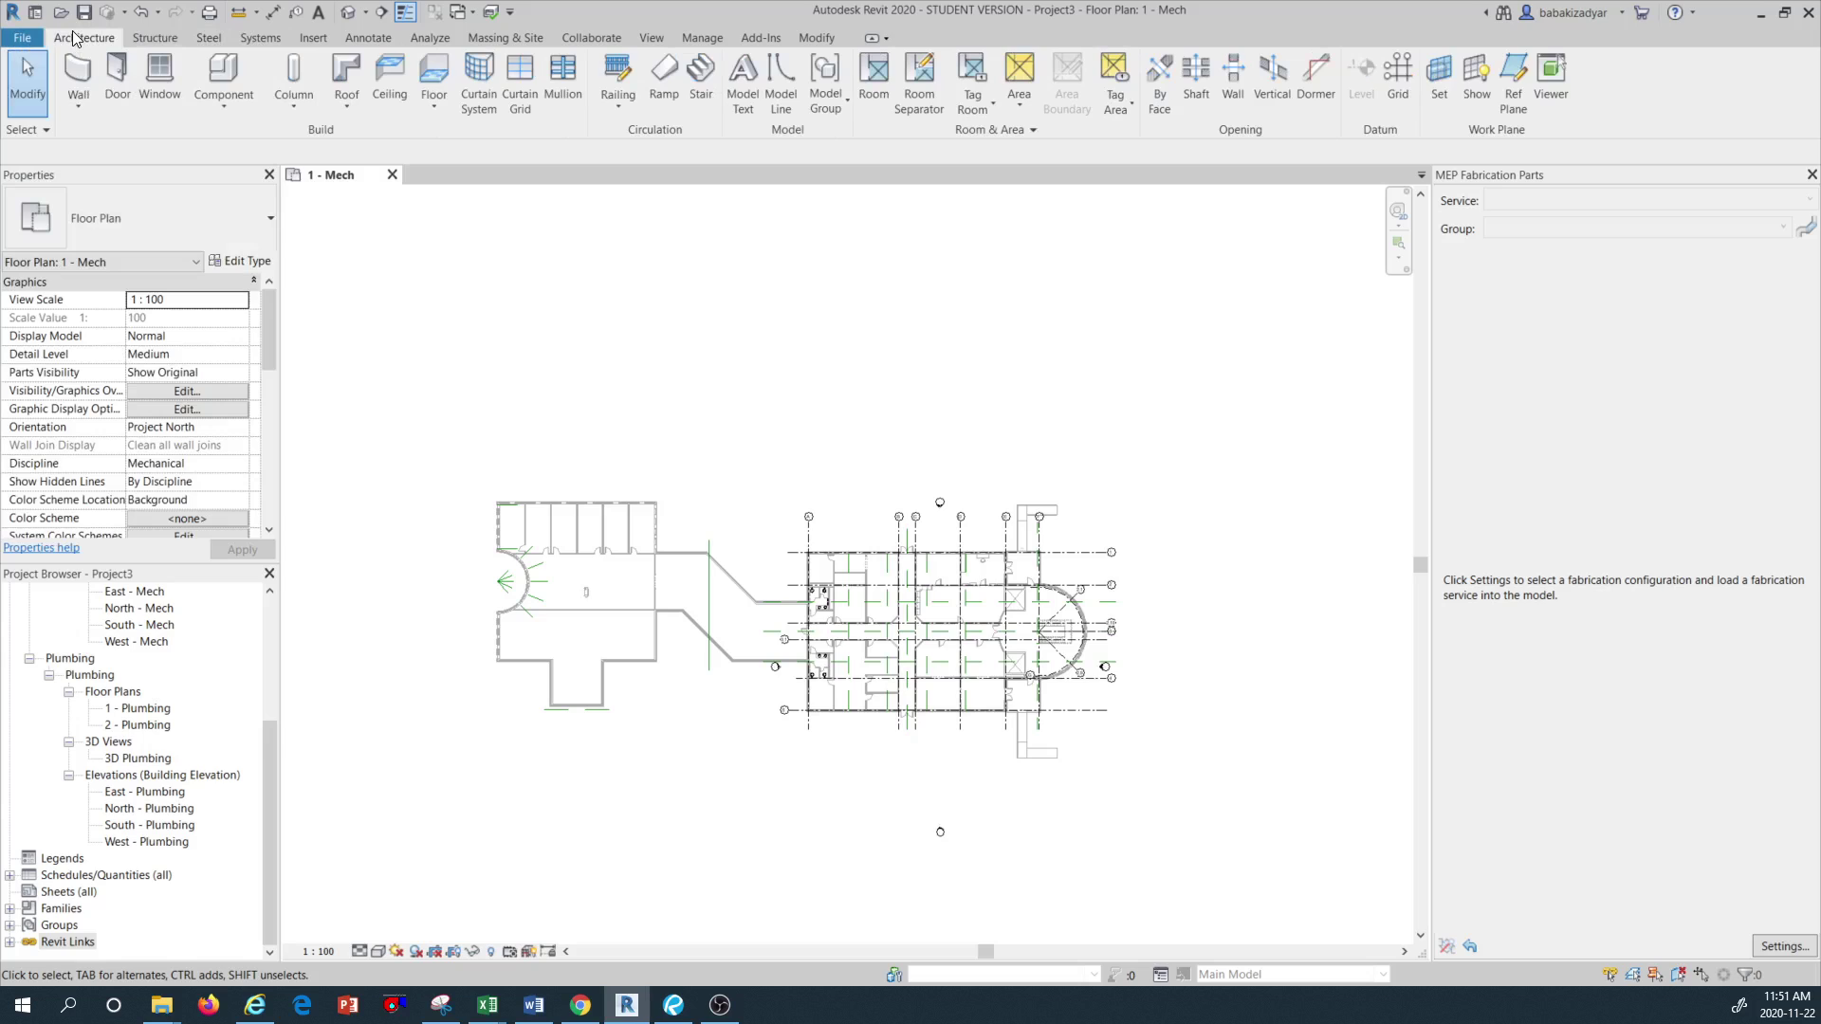
click(151, 38)
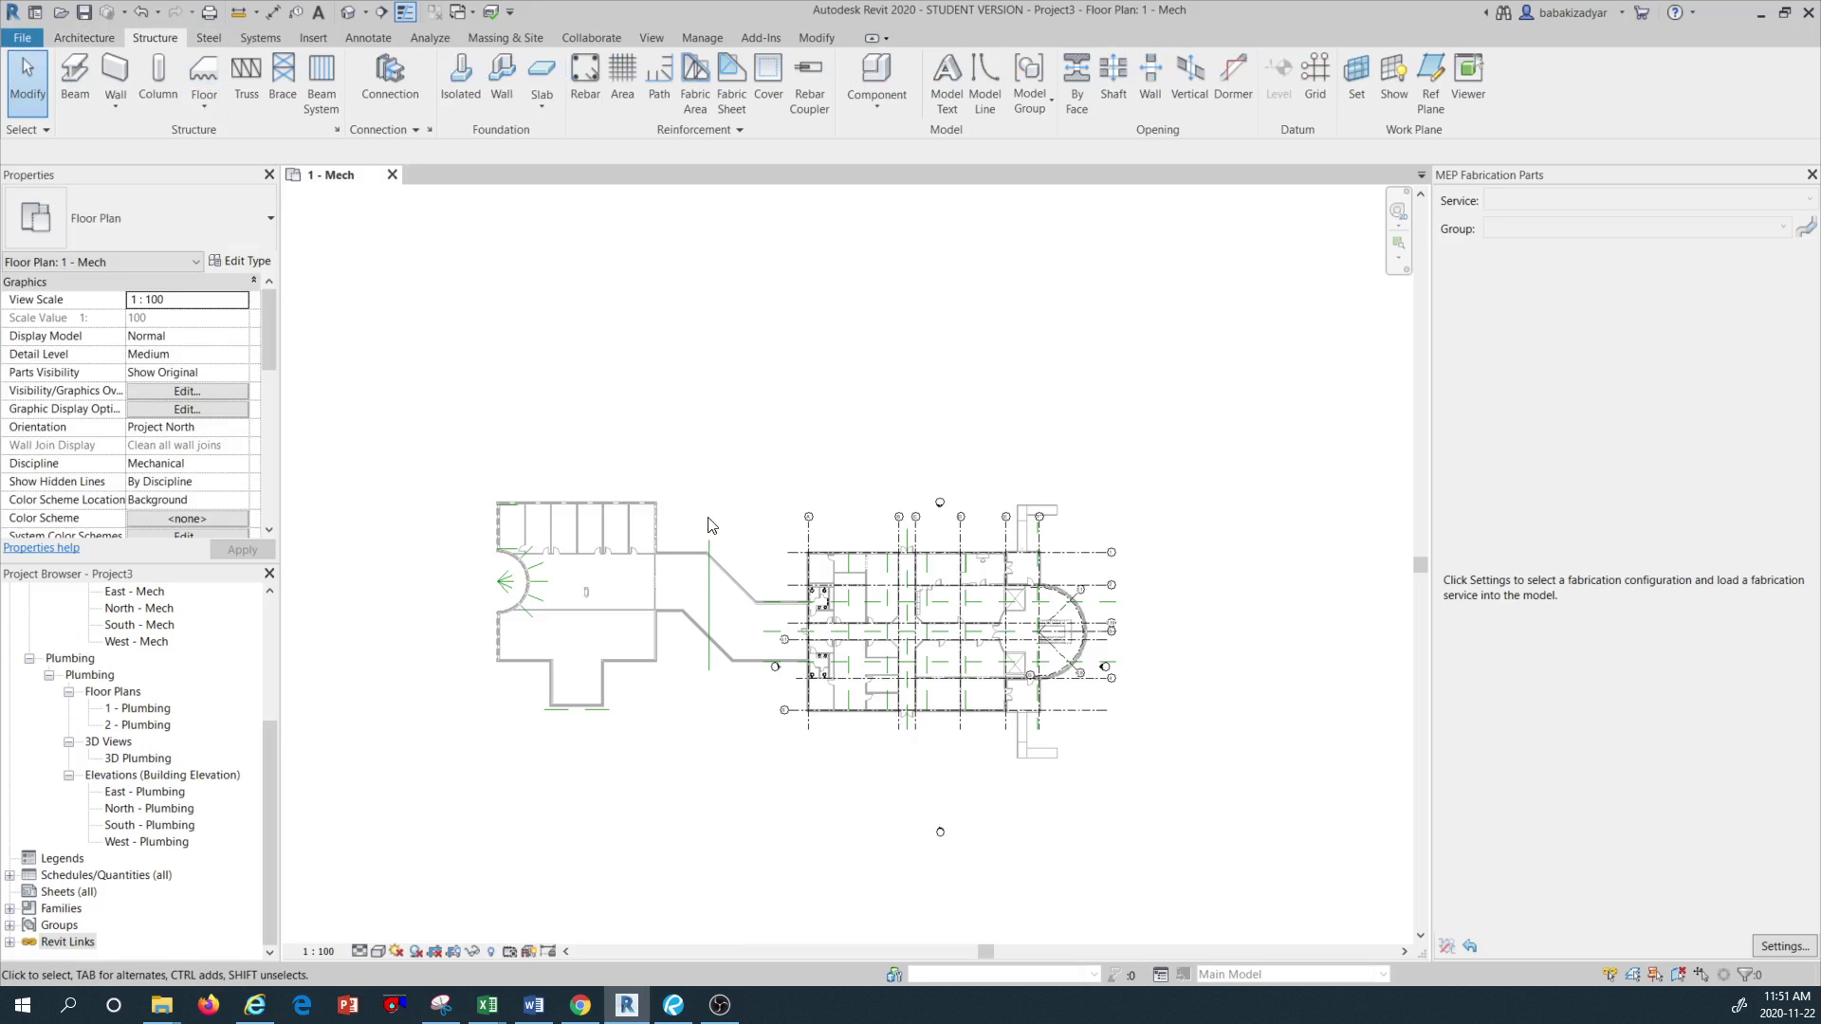
Pin the linked architectural model in place and enable Room Bounding in its type properties
click(669, 569)
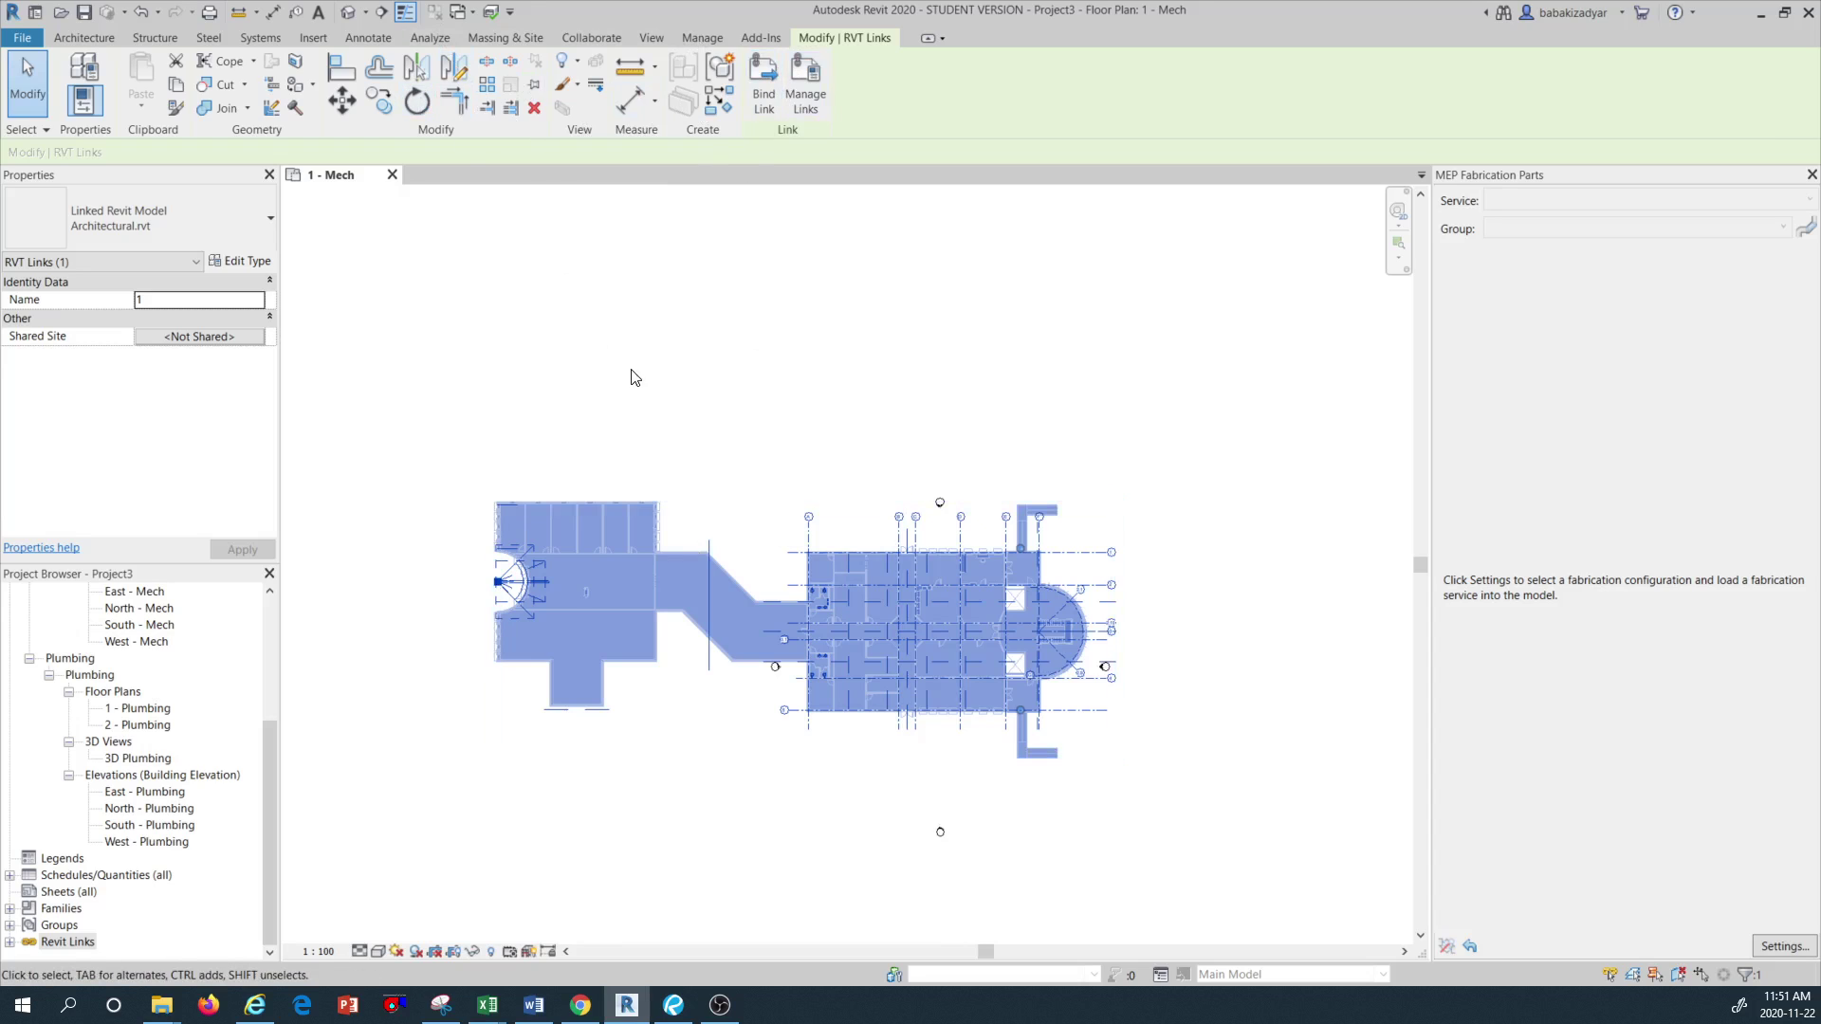
click(536, 90)
click(242, 264)
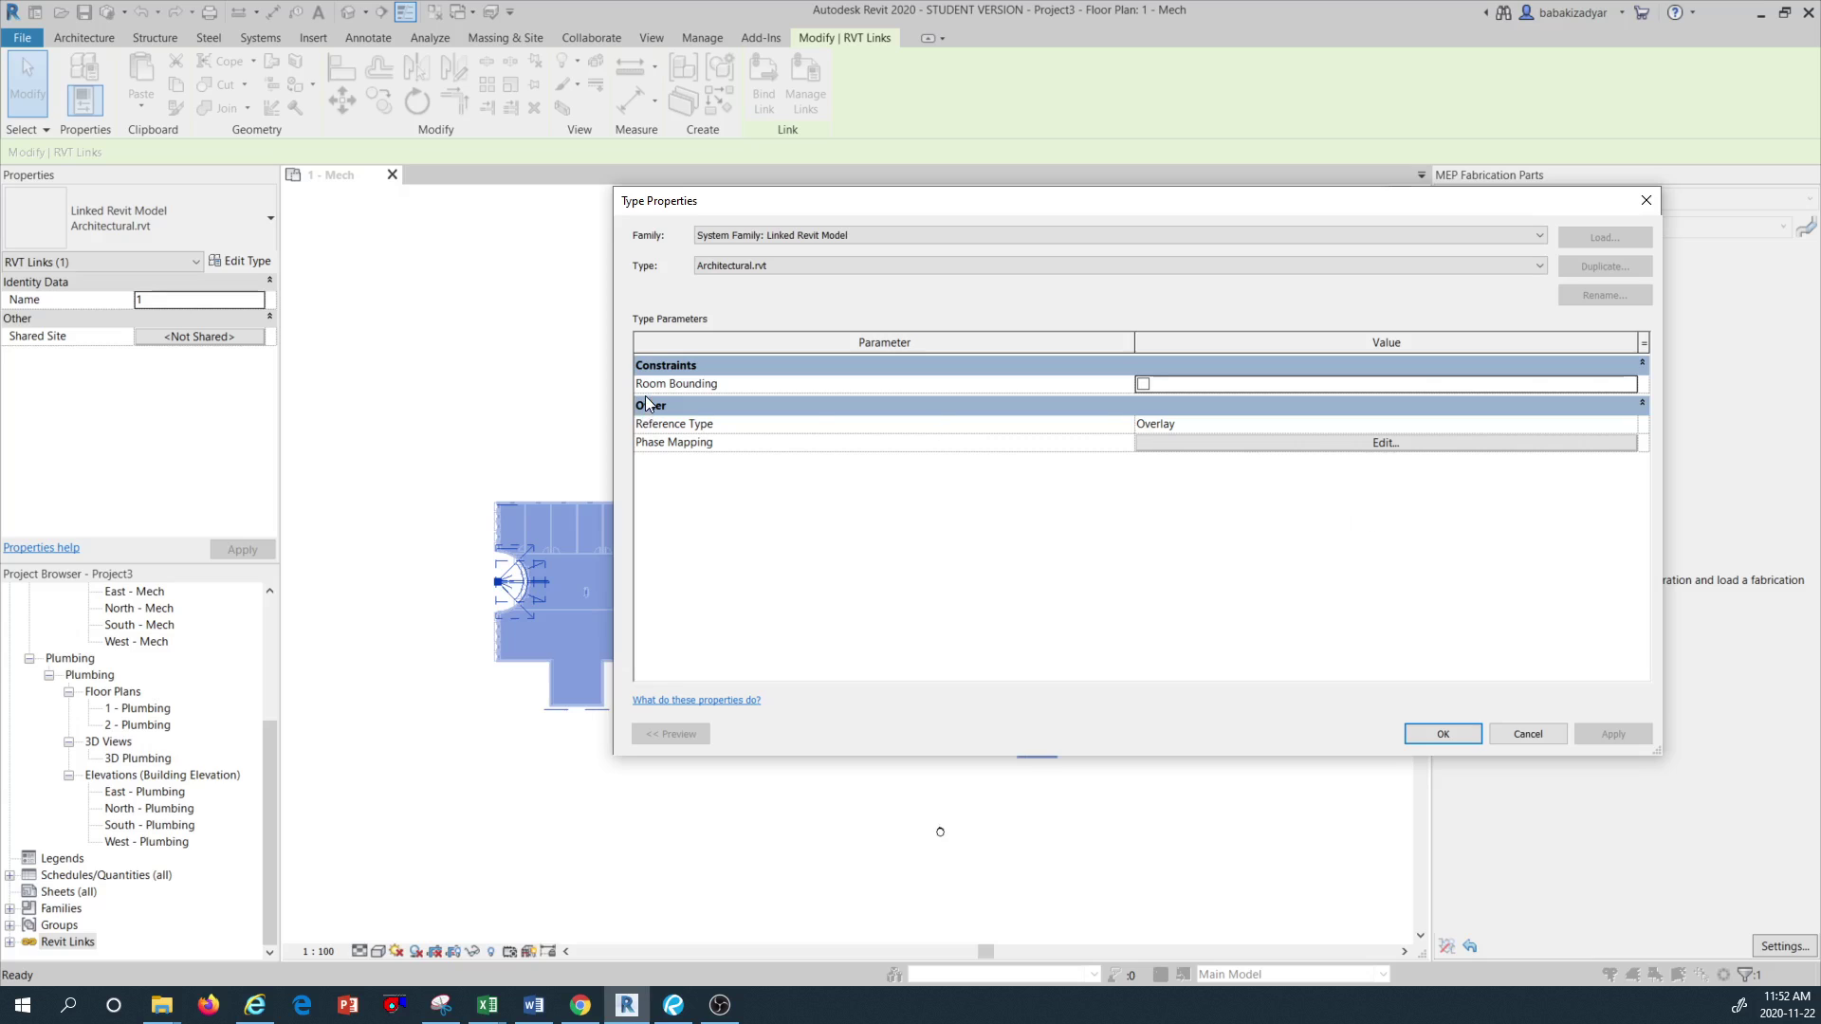
mouse_move(714, 391)
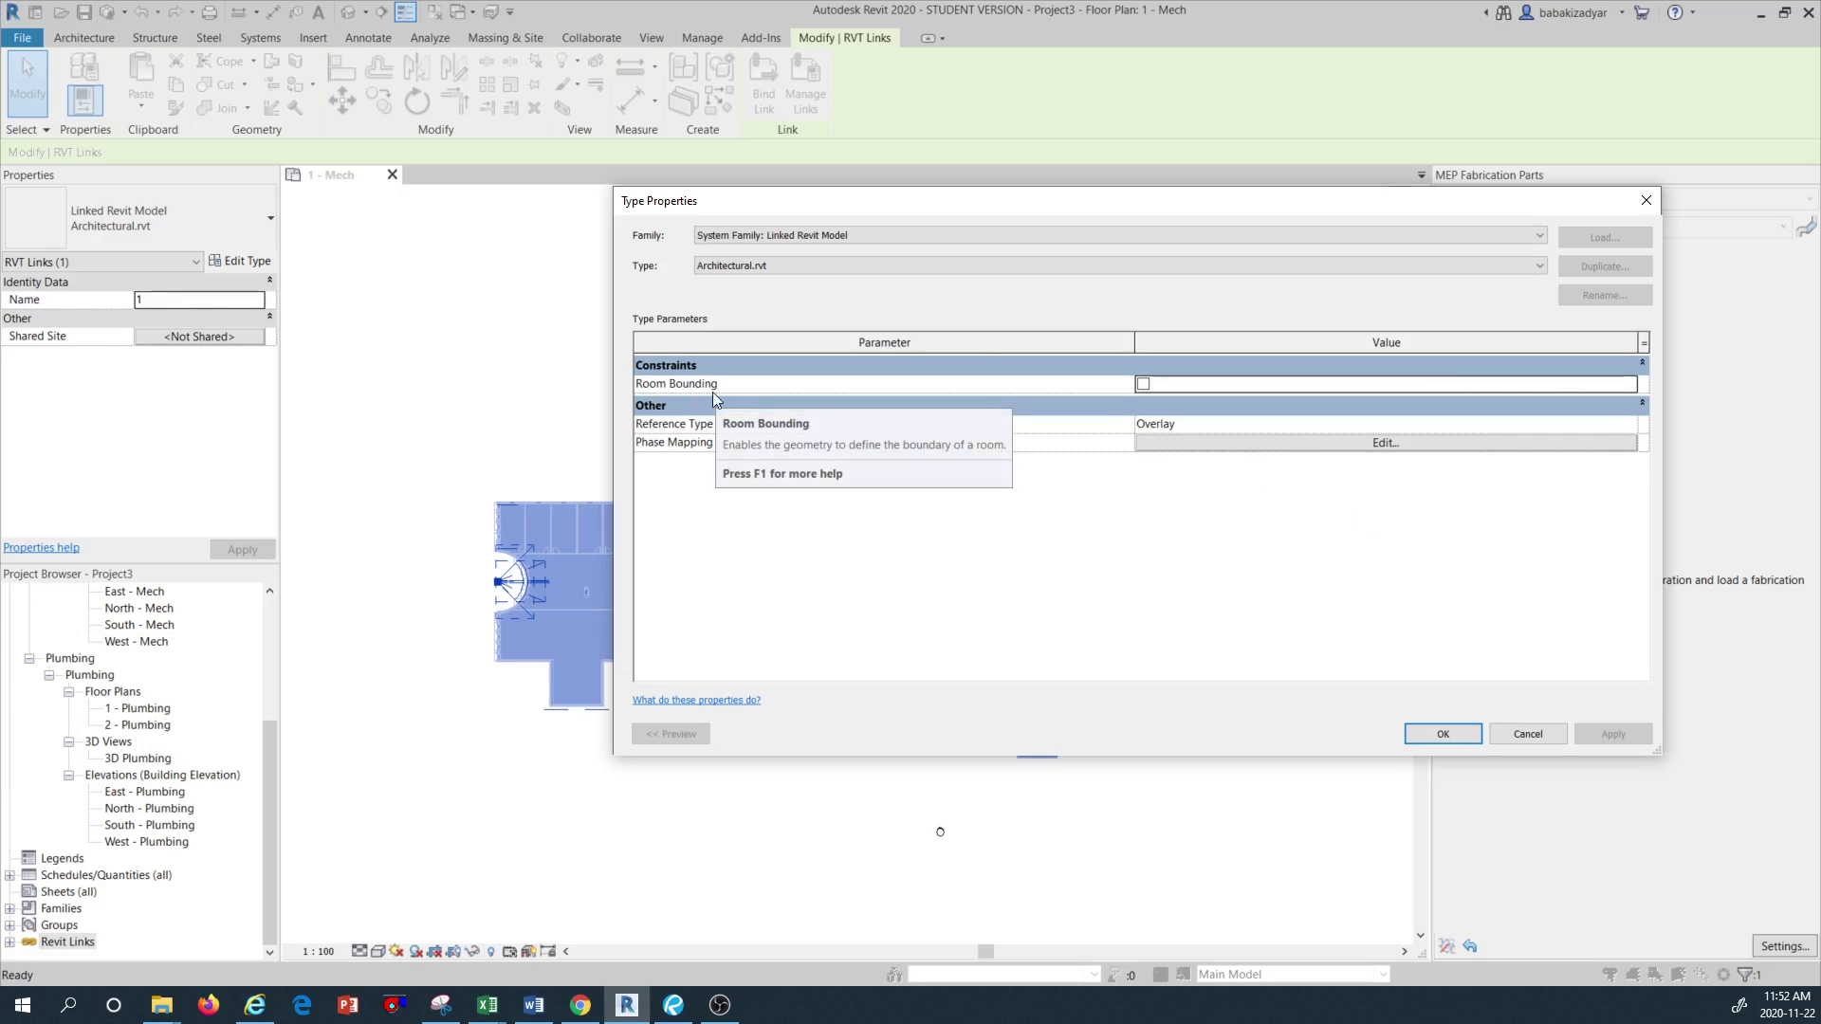
click(1142, 383)
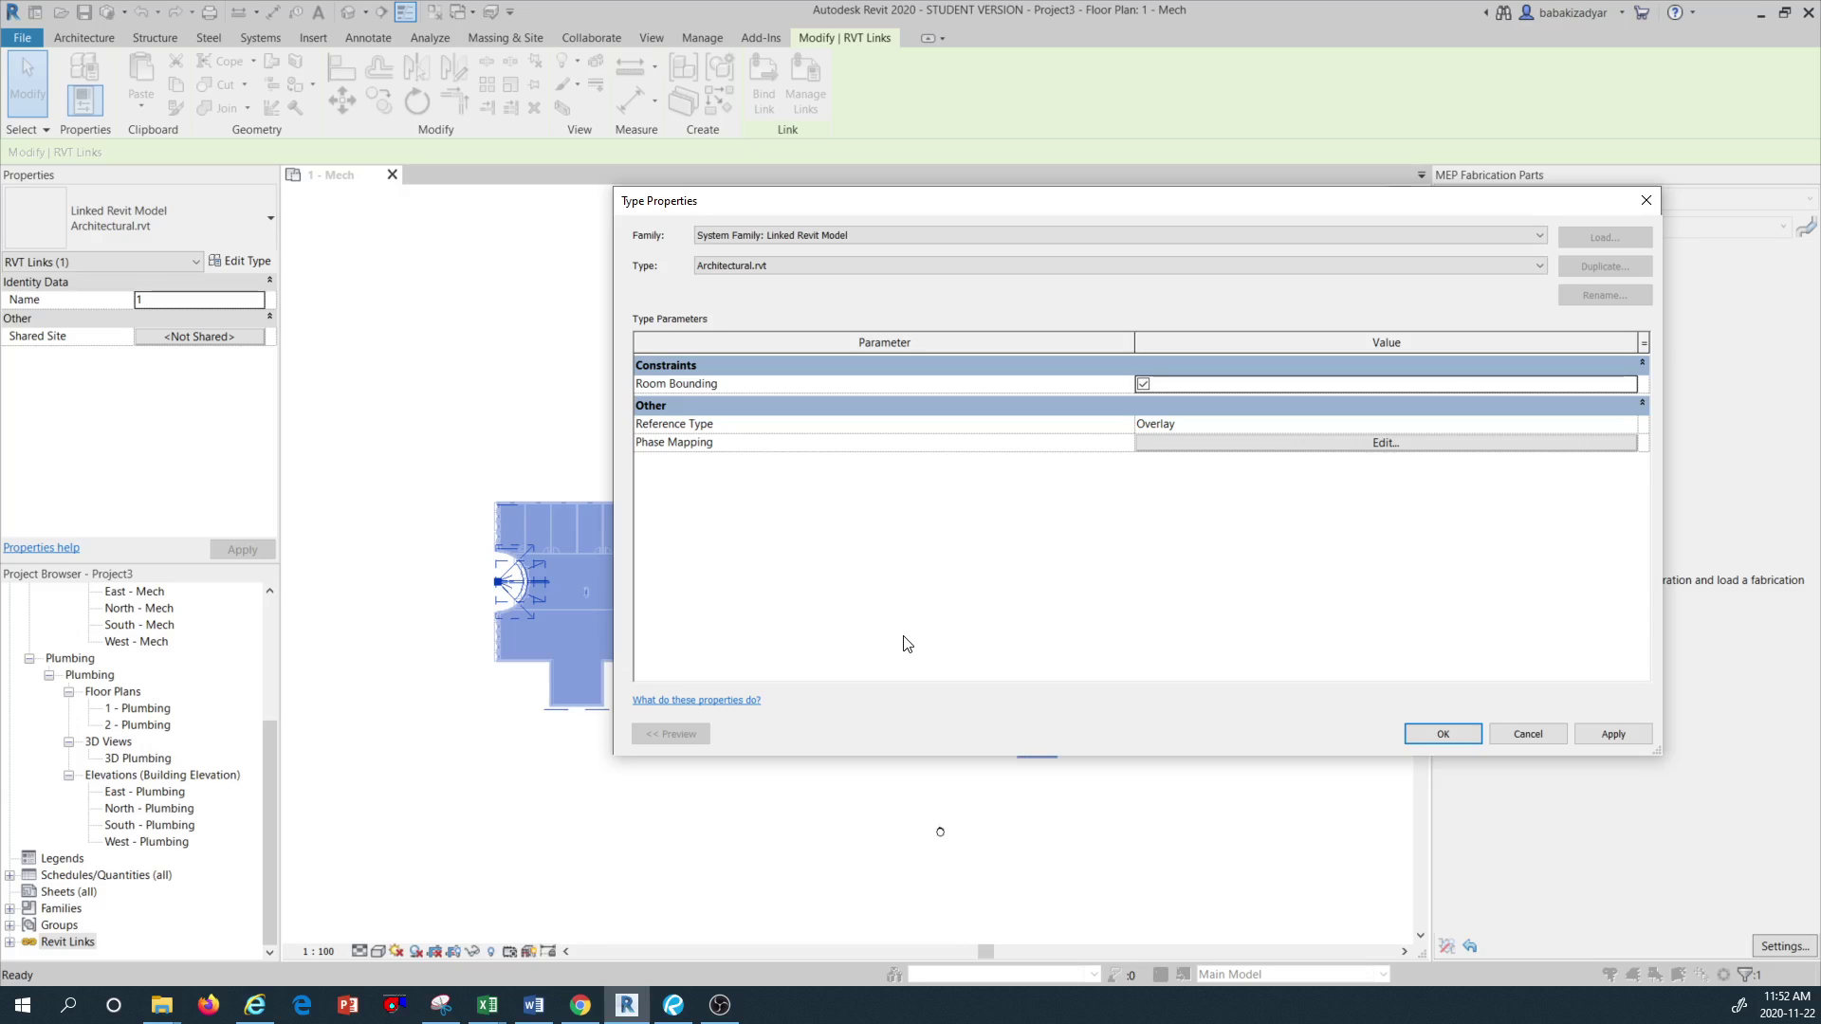
click(1609, 734)
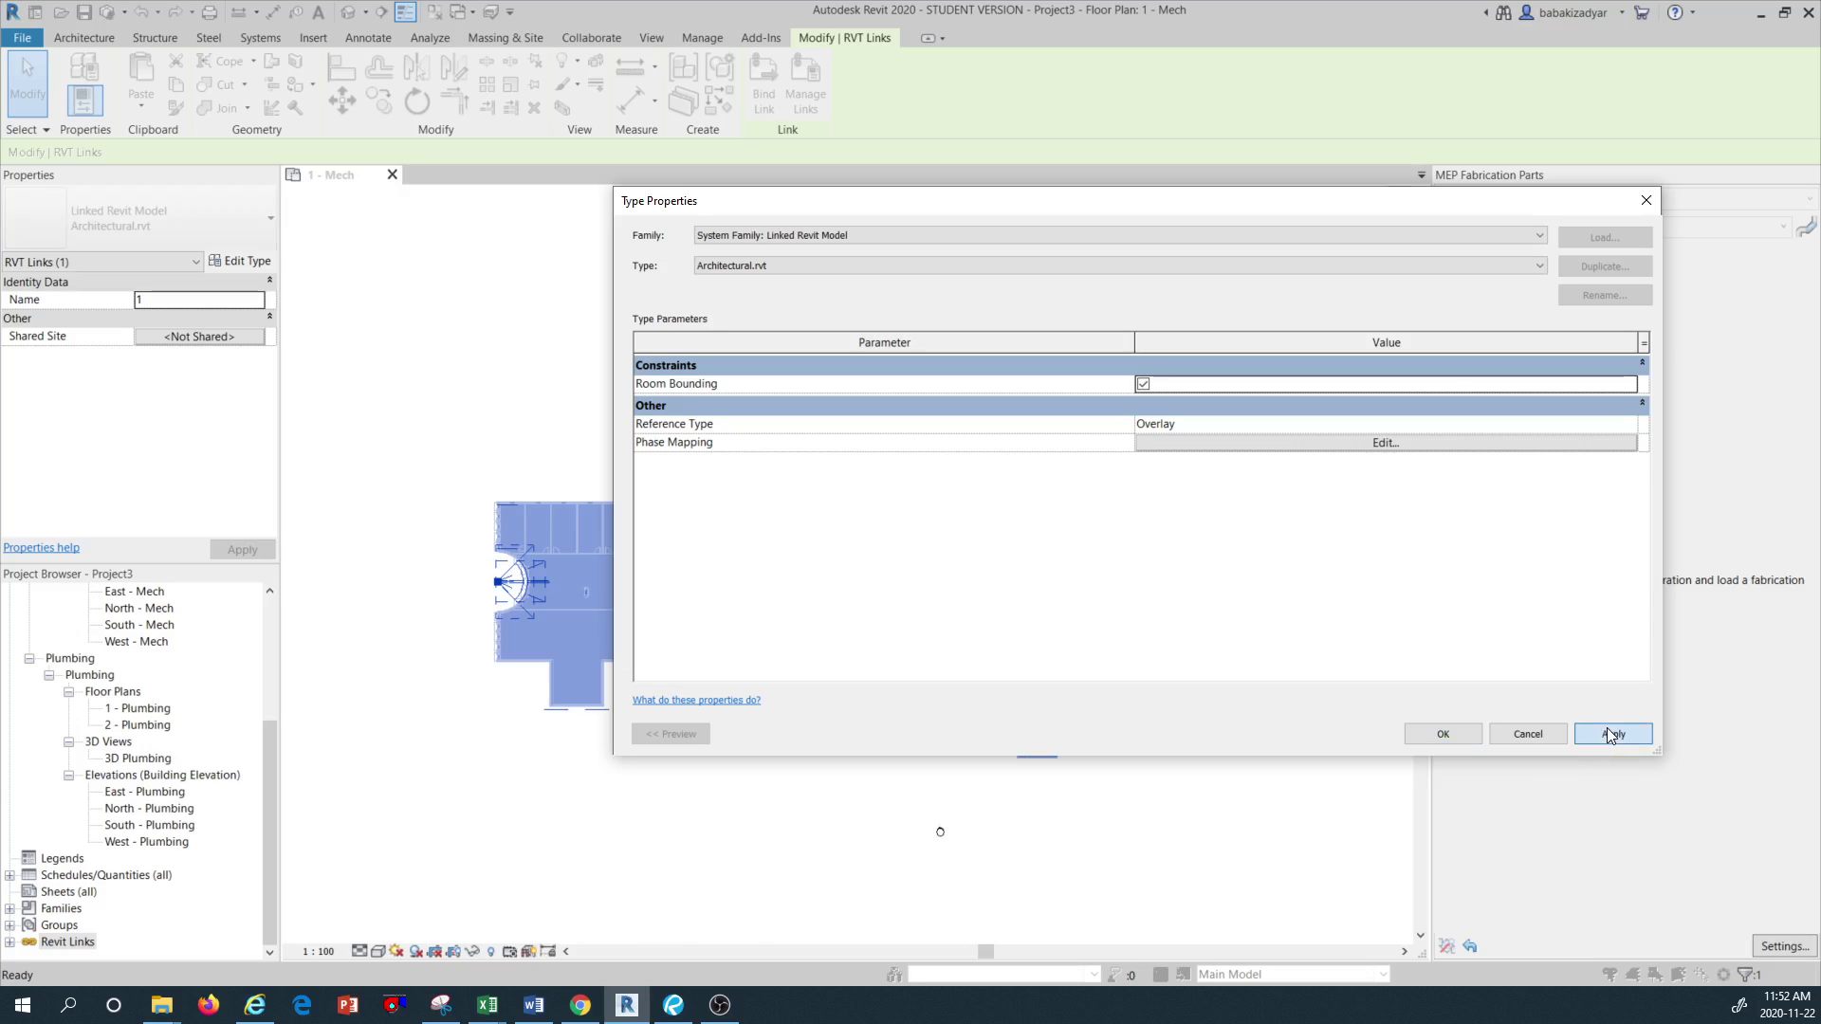
click(1428, 735)
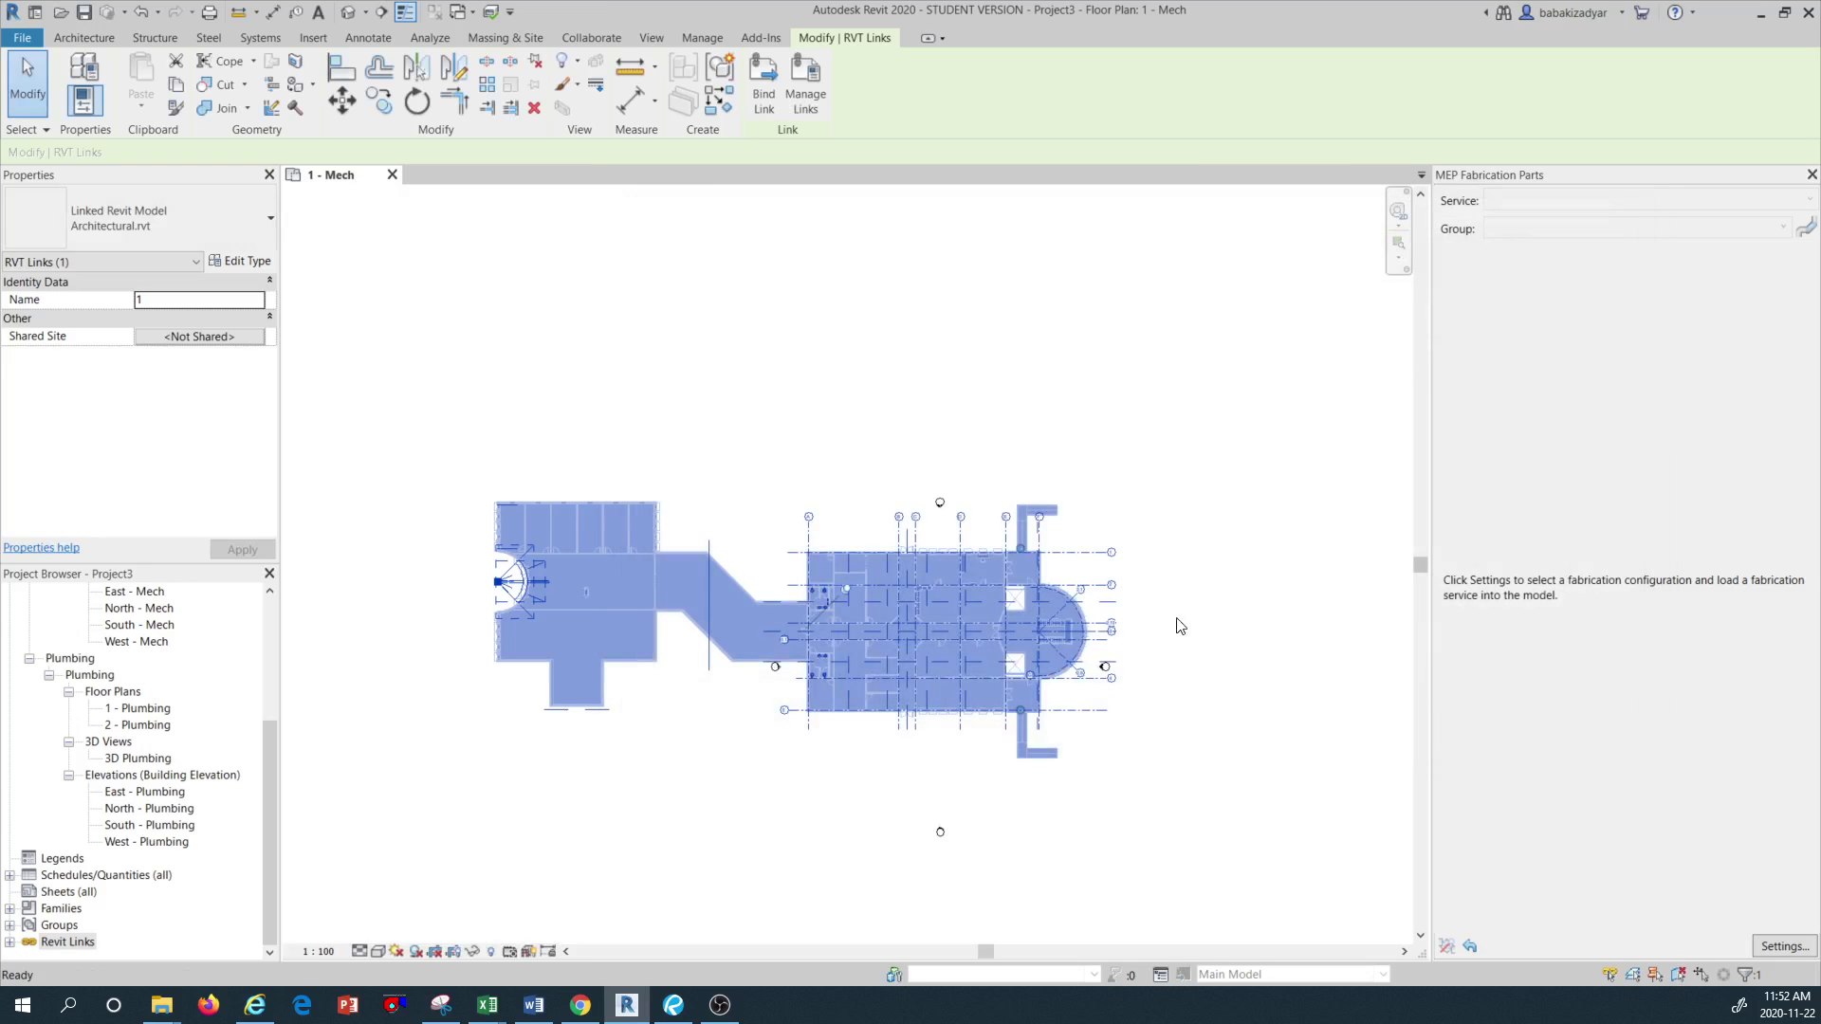
click(903, 398)
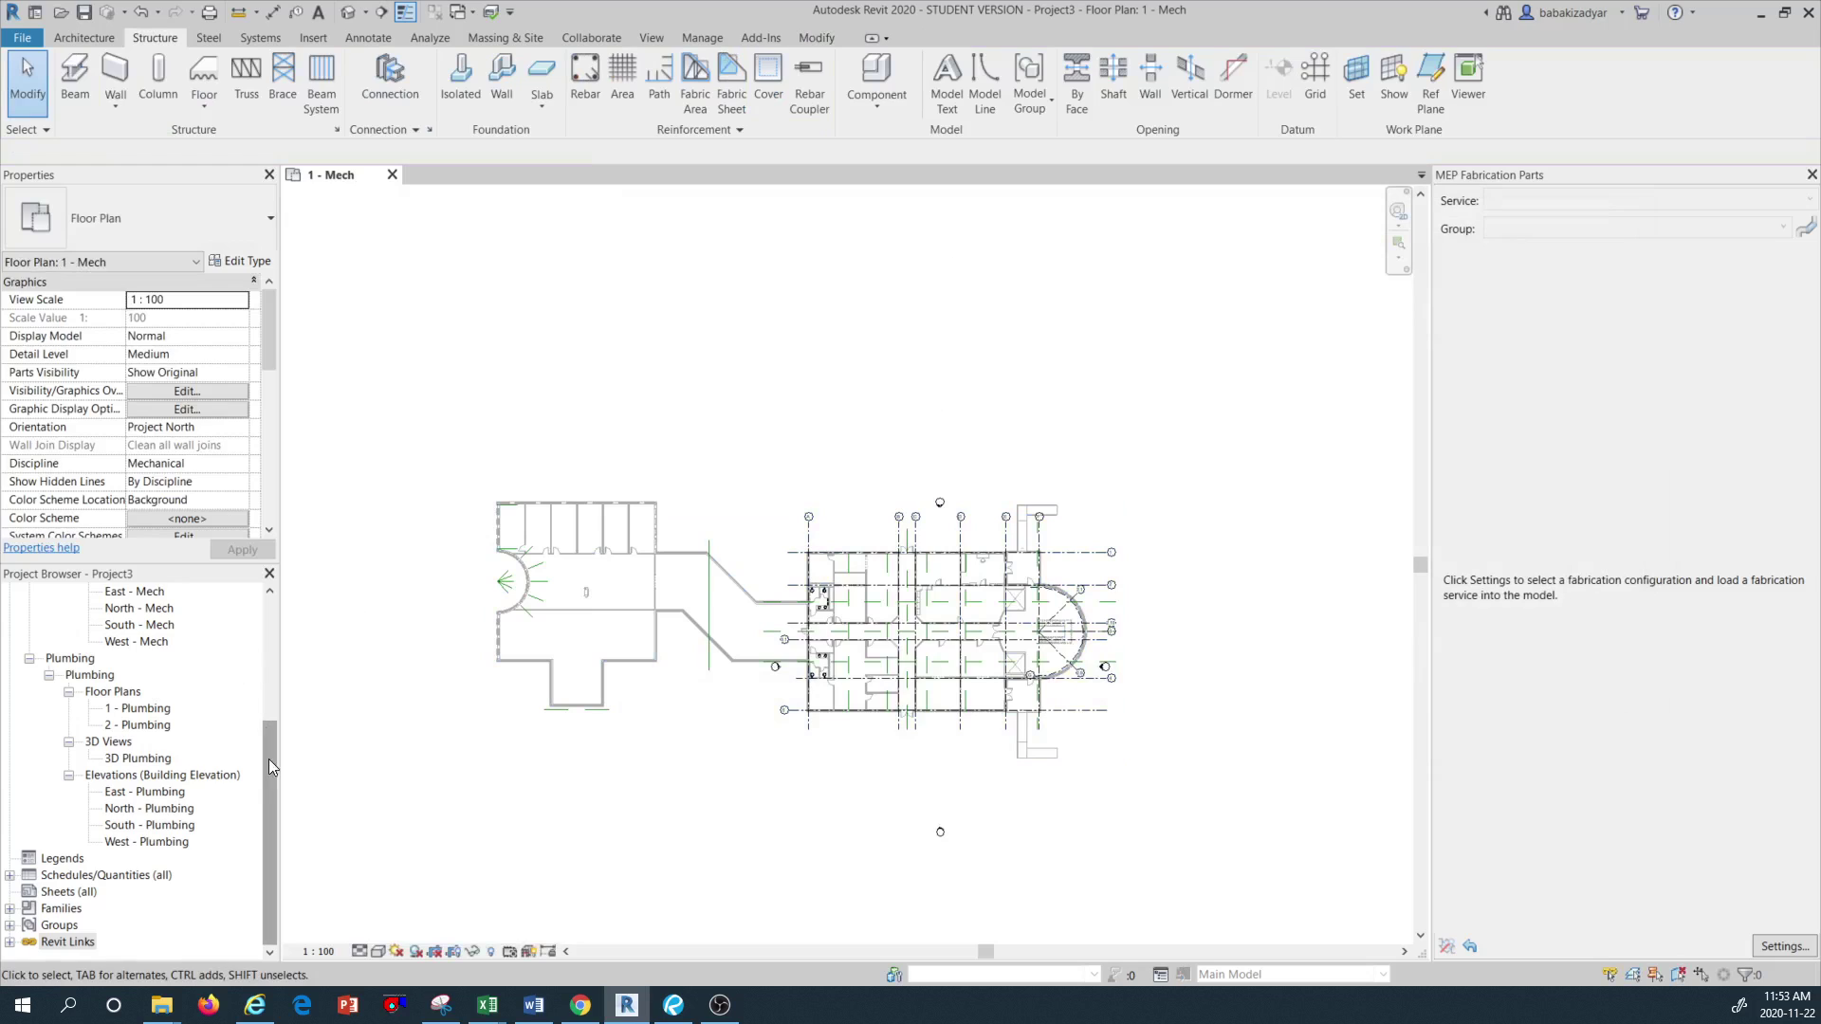
Open the 1 - Ceiling Mech ceiling plan and view the rooms around grids A to D up close
drag(277, 770, 270, 634)
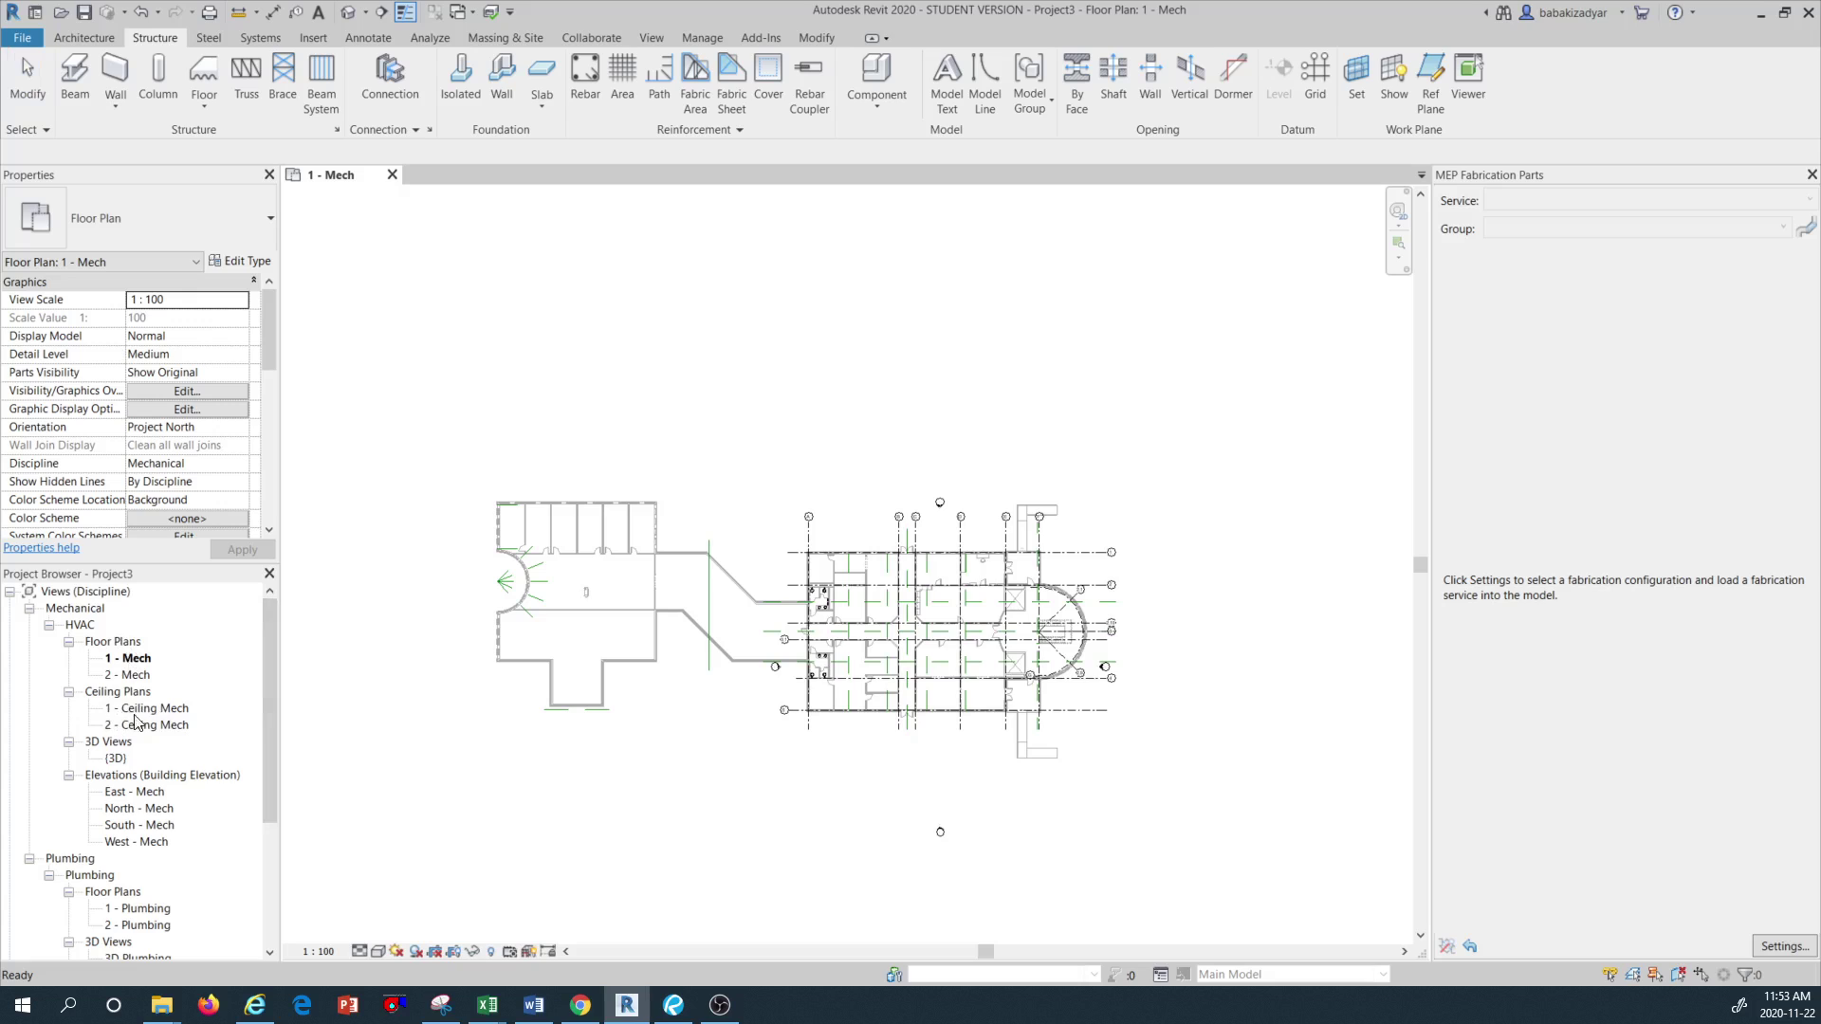
double_click(169, 711)
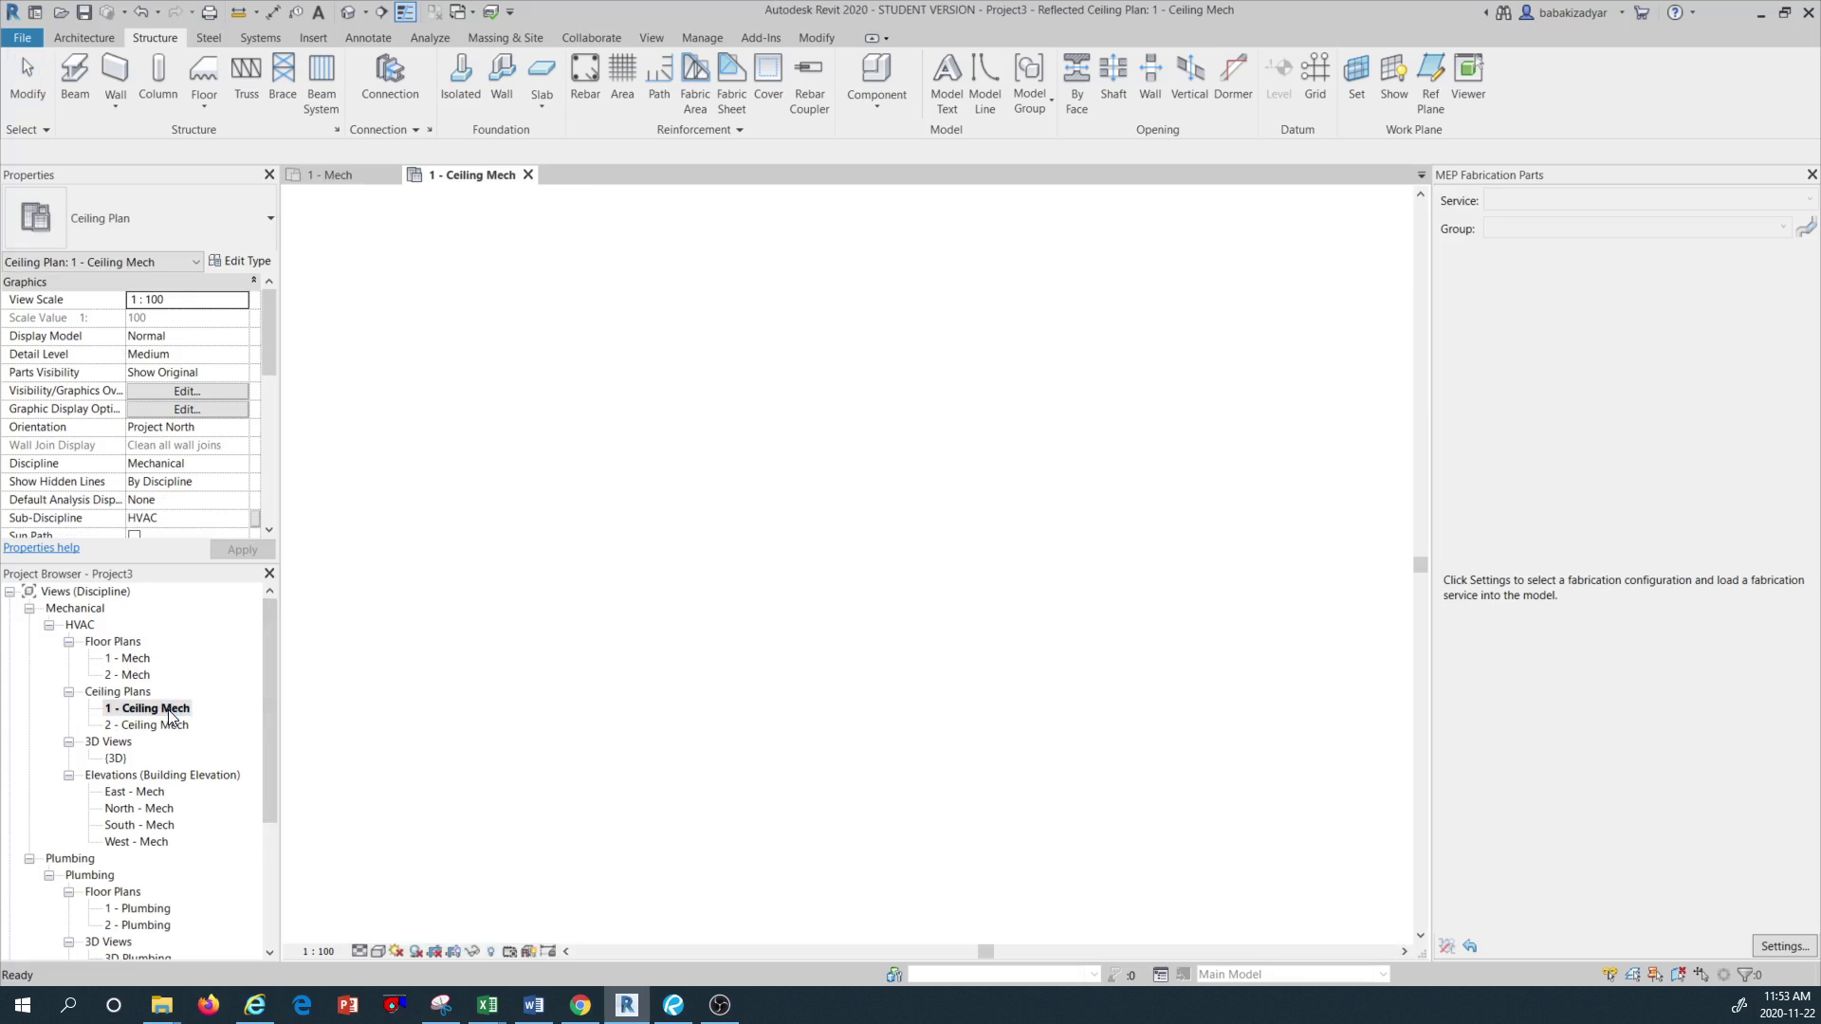
scroll(892, 553, up, 4)
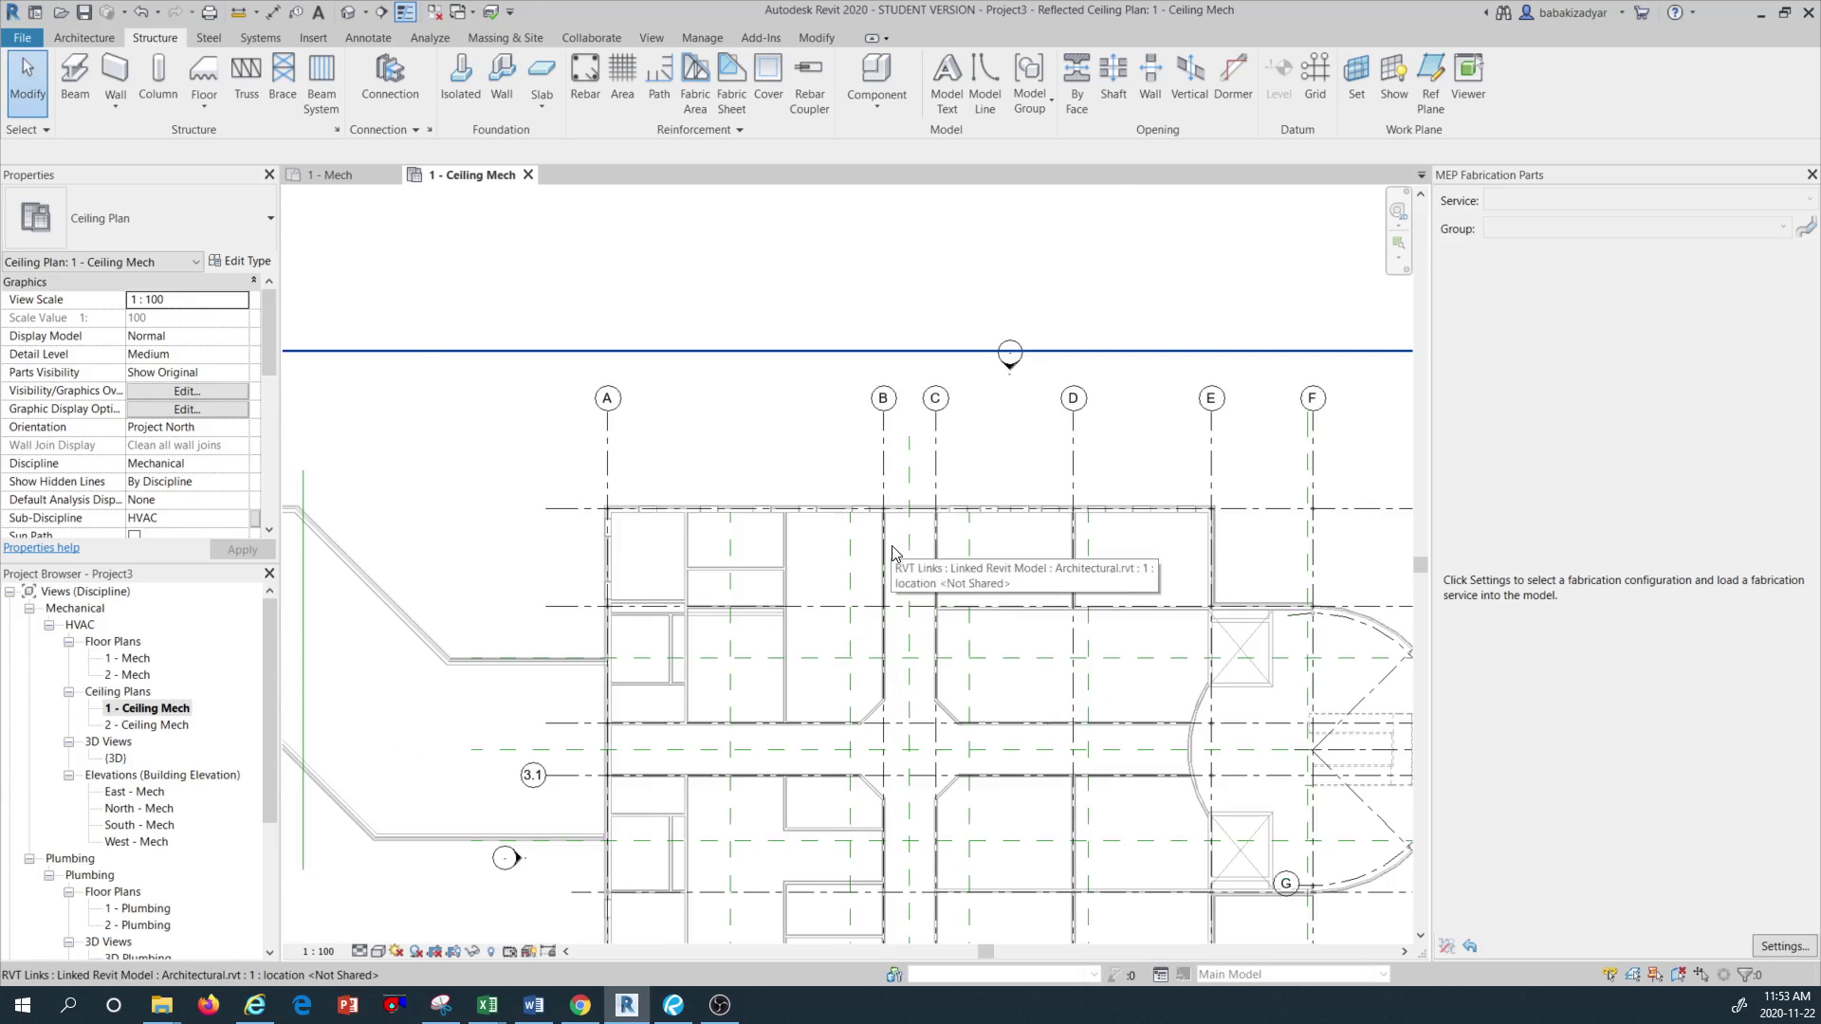
scroll(894, 553, up, 3)
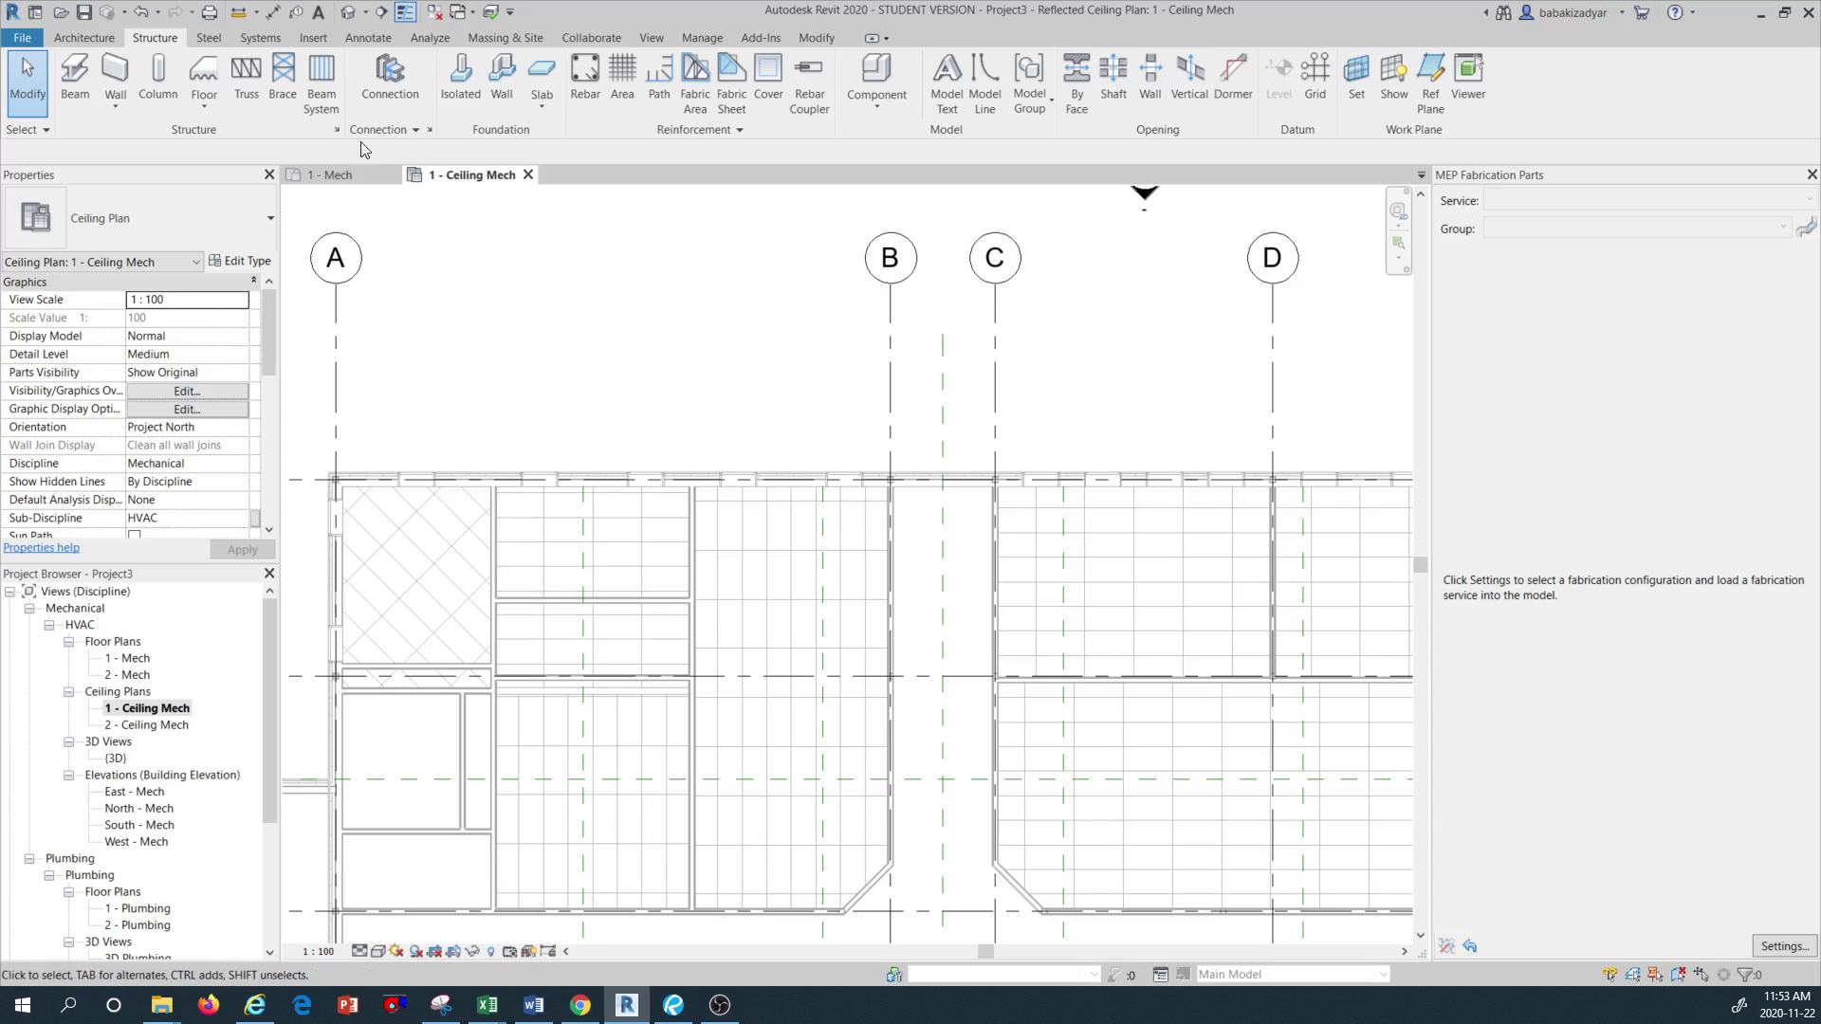
Start placing mechanical equipment of type M_VAV Unit - Parallel Fan Powered, Size 3 - 250mm Inlet, with Offset from Host set to 3060
click(263, 40)
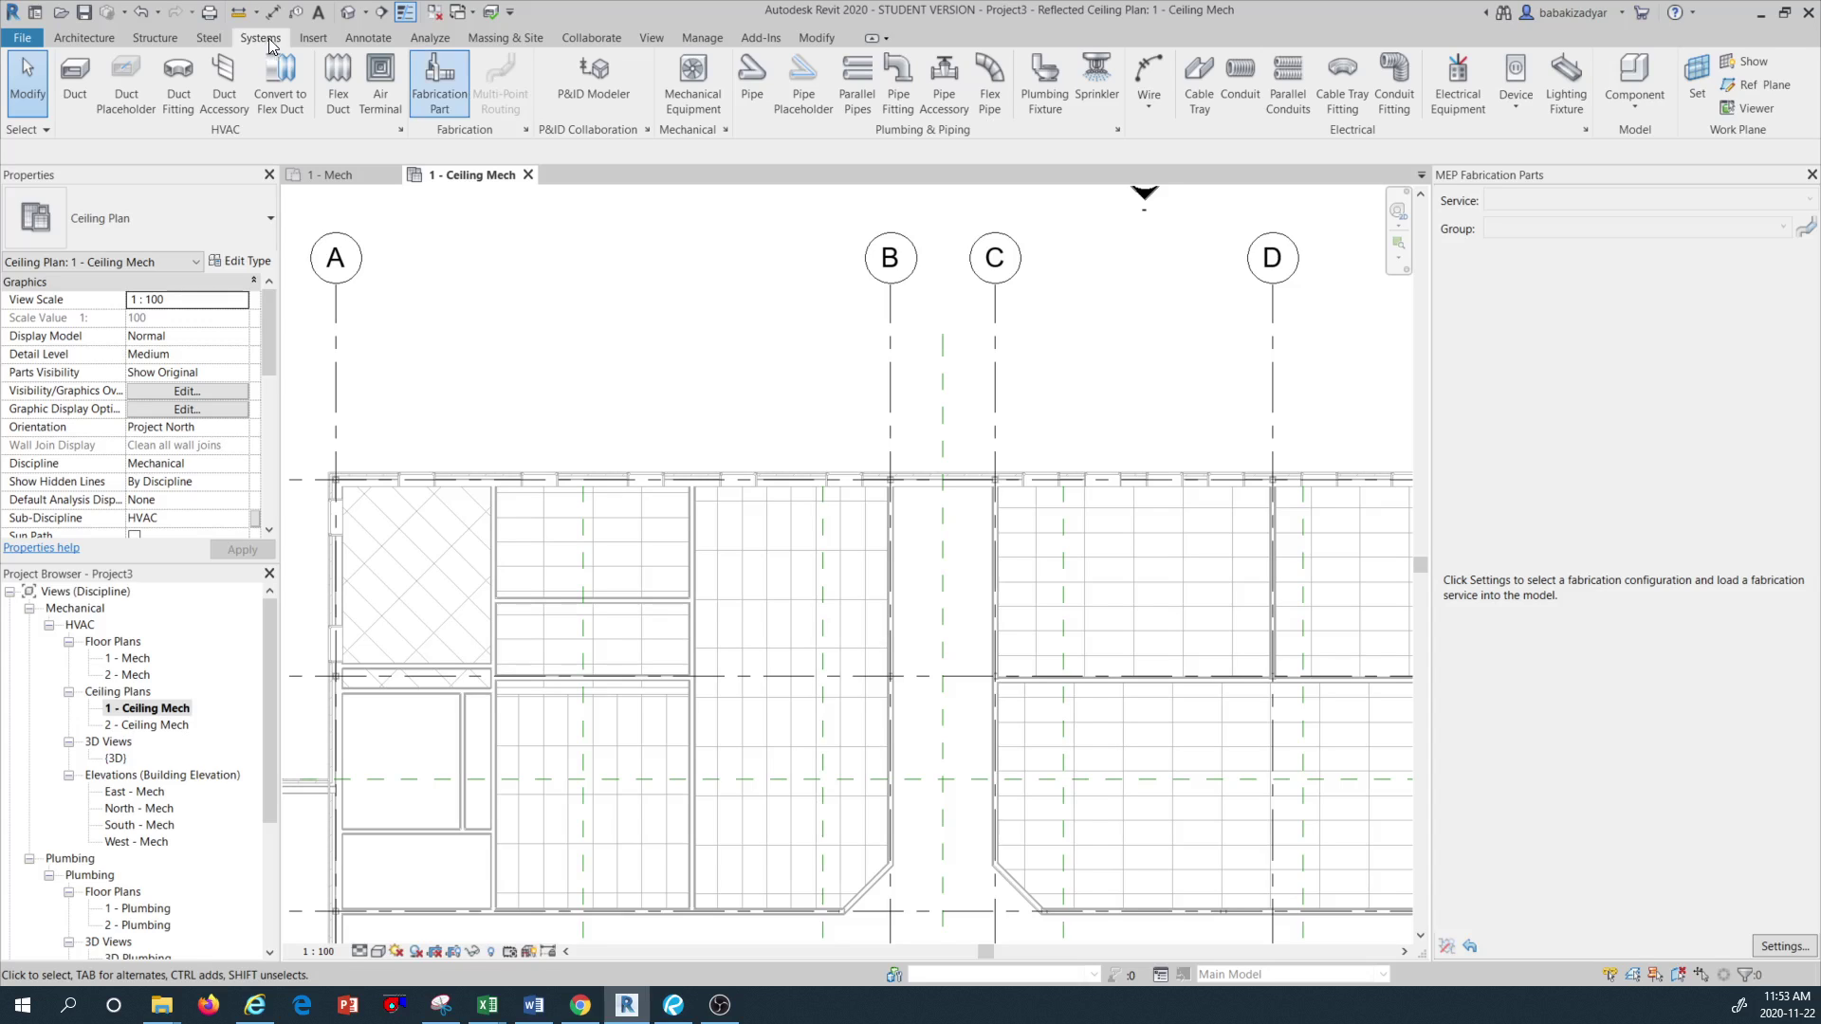
click(704, 90)
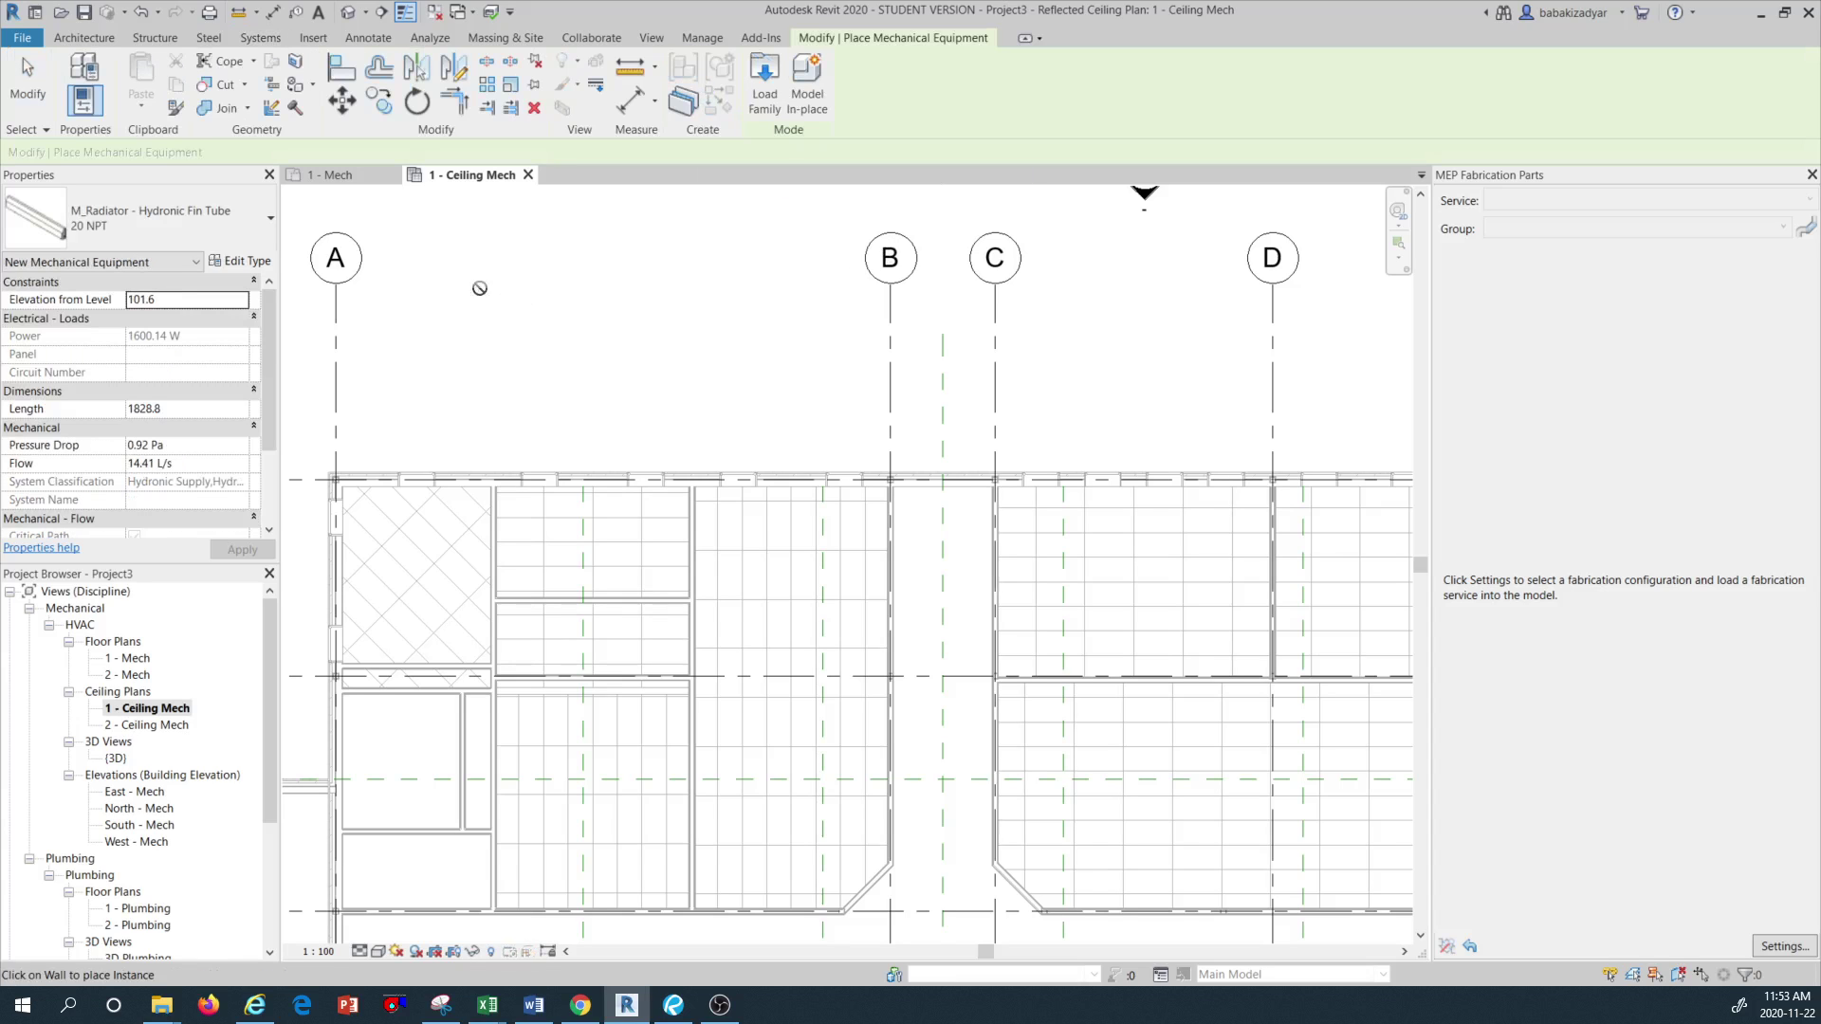
click(244, 214)
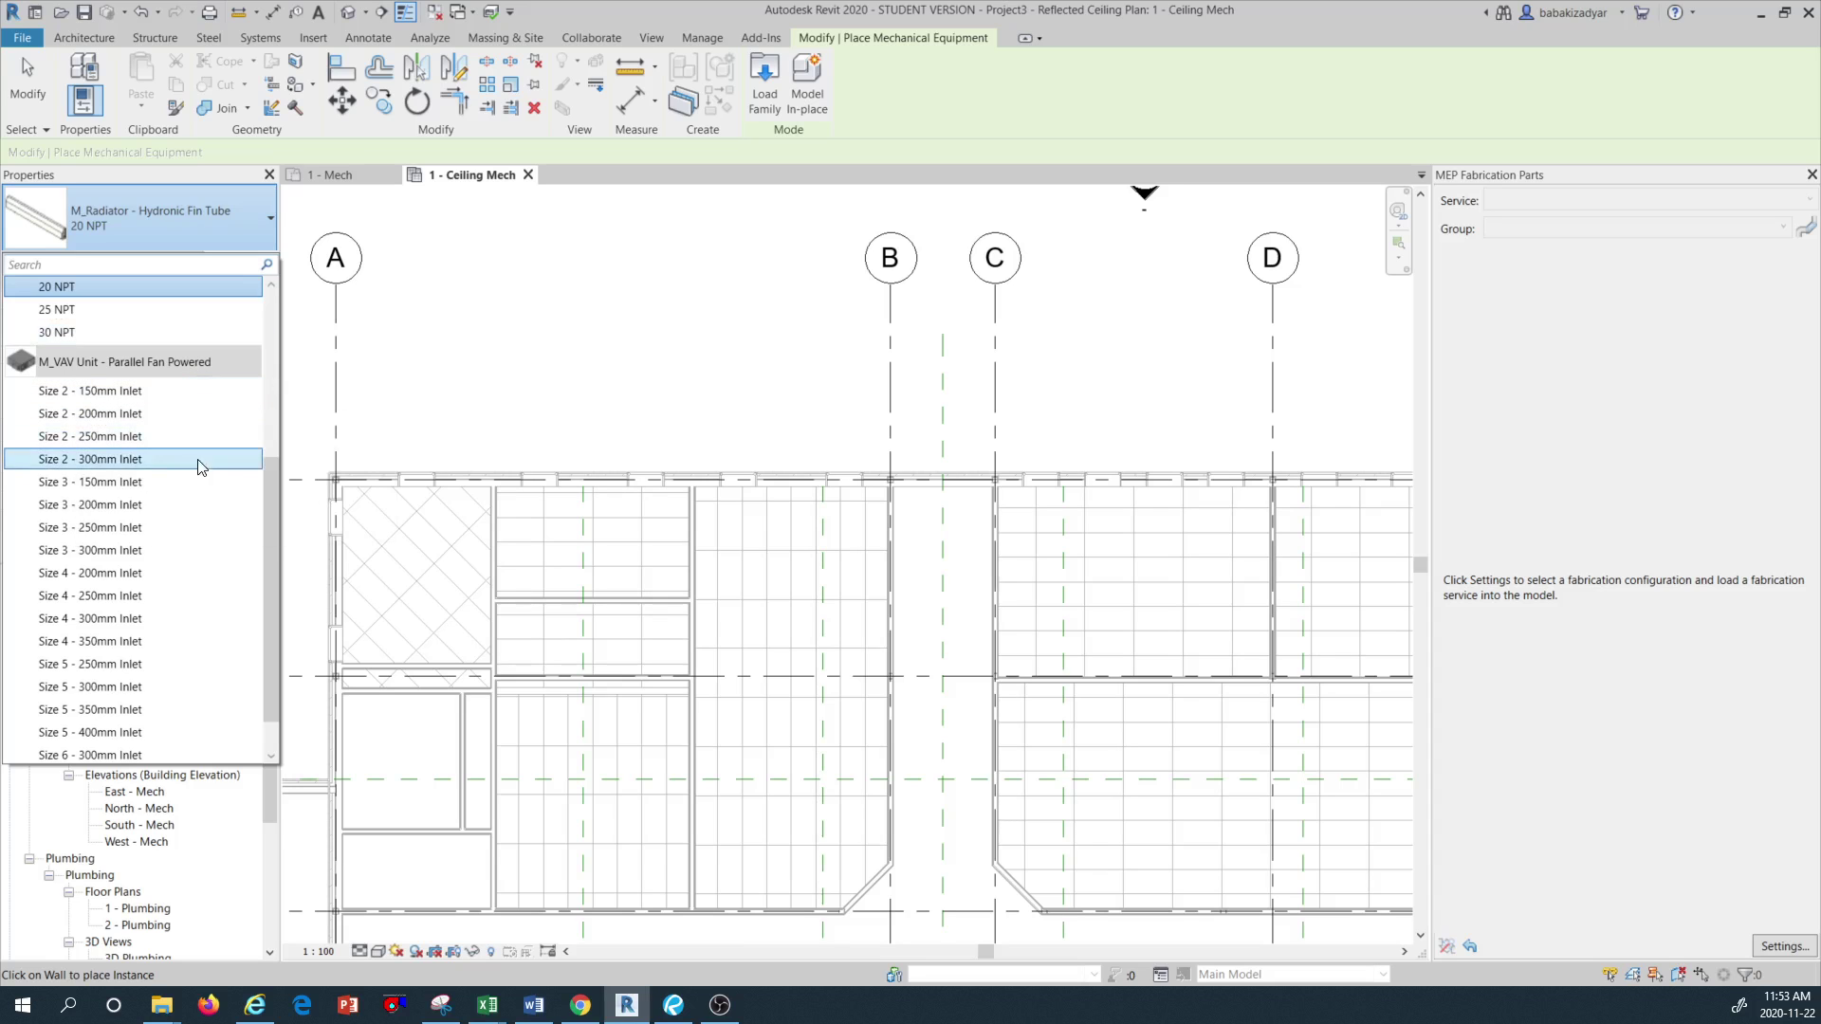
click(105, 528)
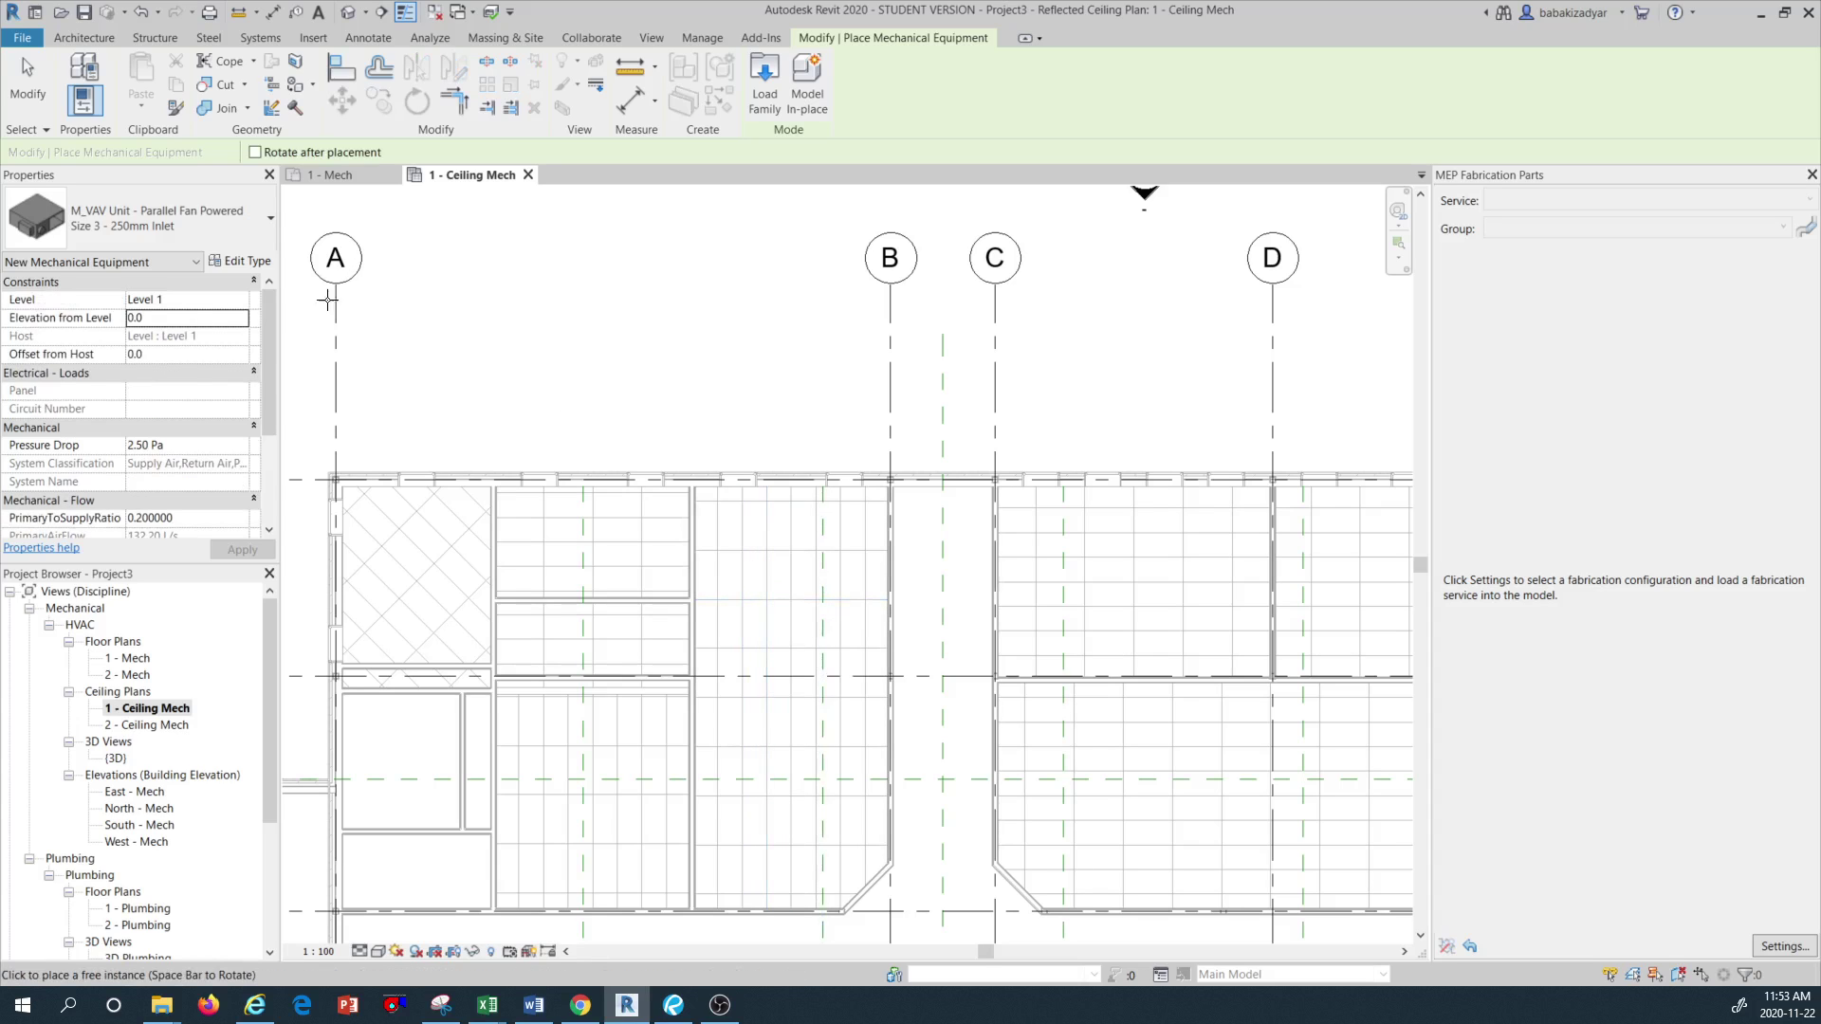
click(172, 353)
text(3060)
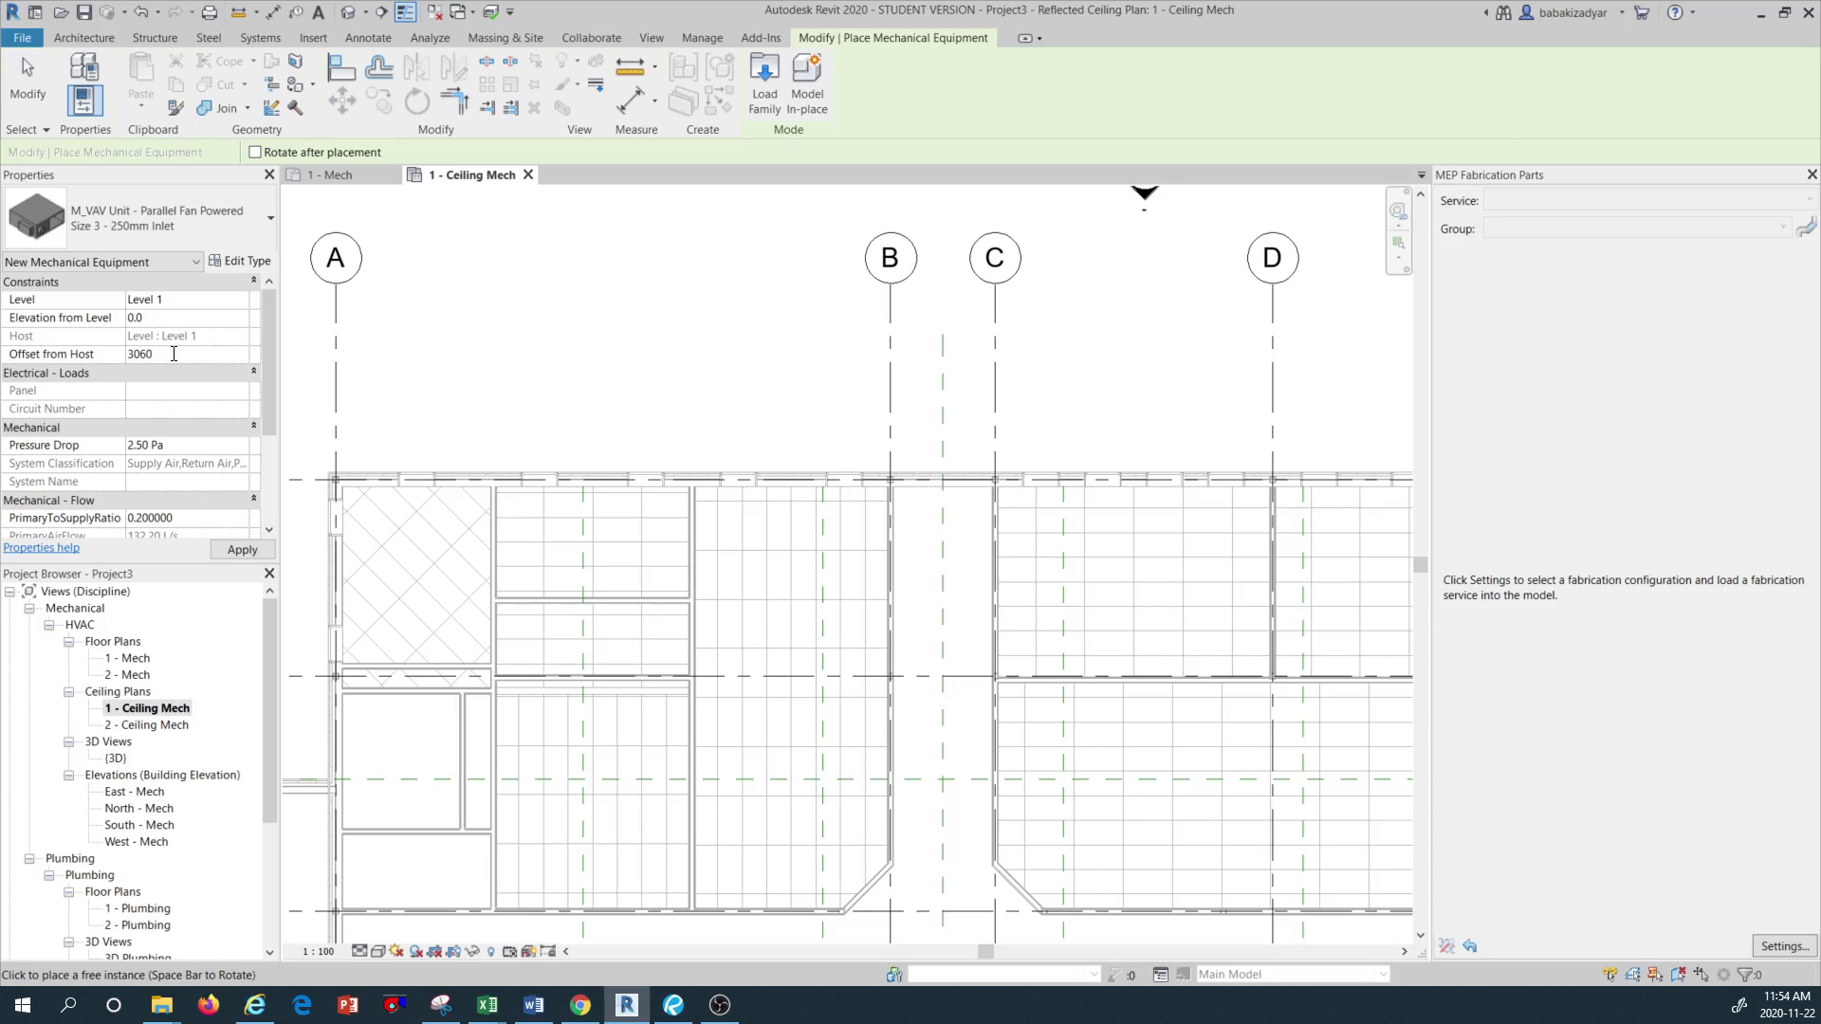
click(235, 549)
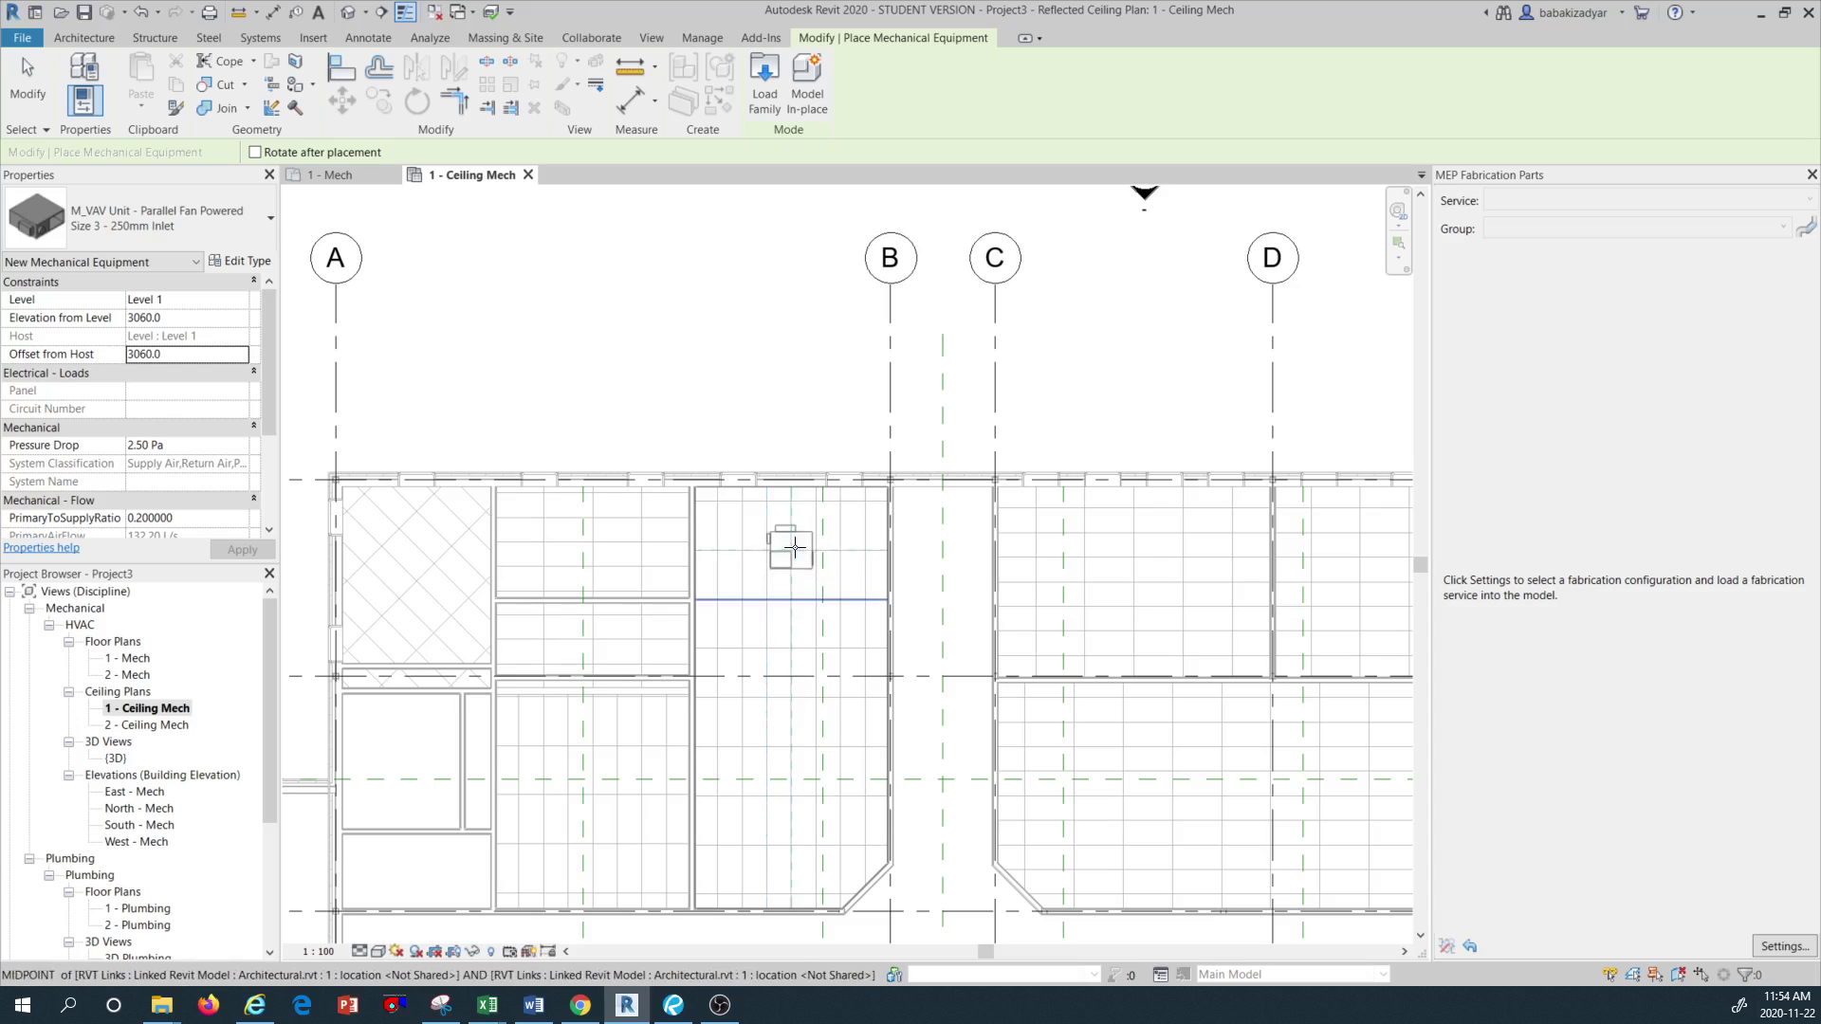
Place the VAV unit in the northern part of the room just west of grid B, rotated with its outlet facing west, and check its connectors
scroll(776, 557, up, 2)
scroll(775, 556, up, 3)
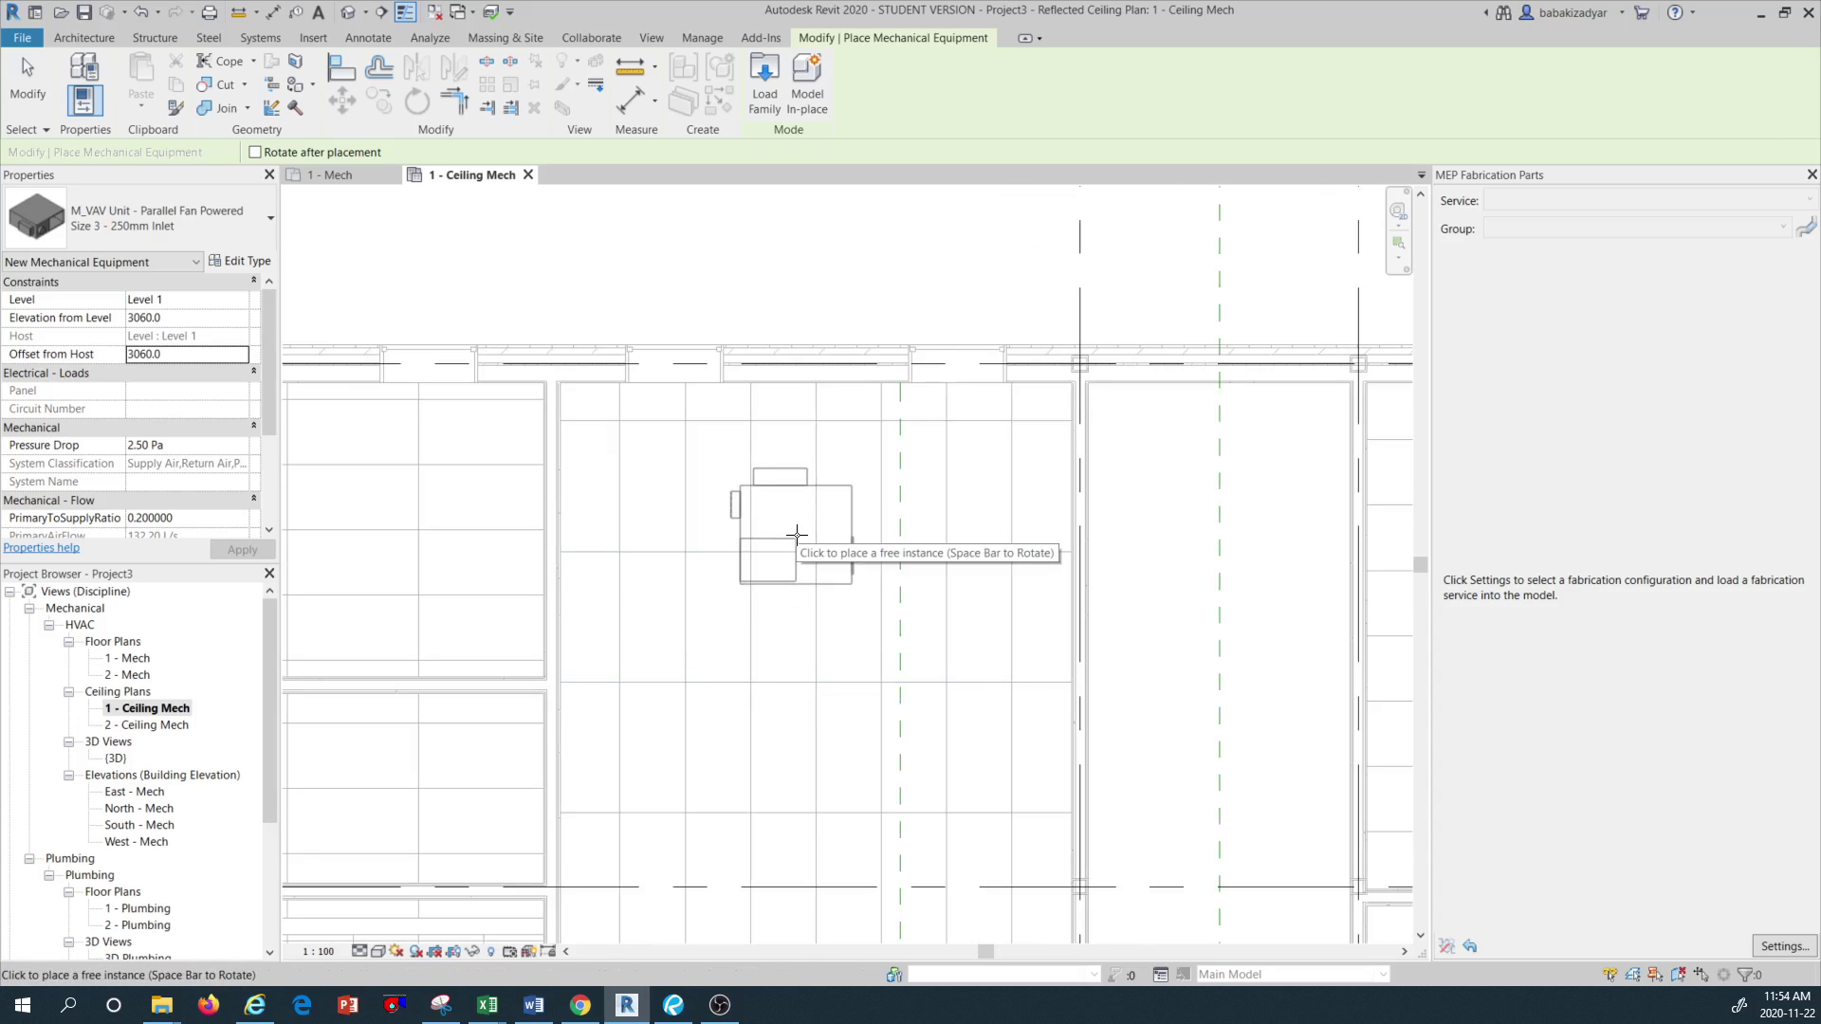
scroll(797, 534, down, 2)
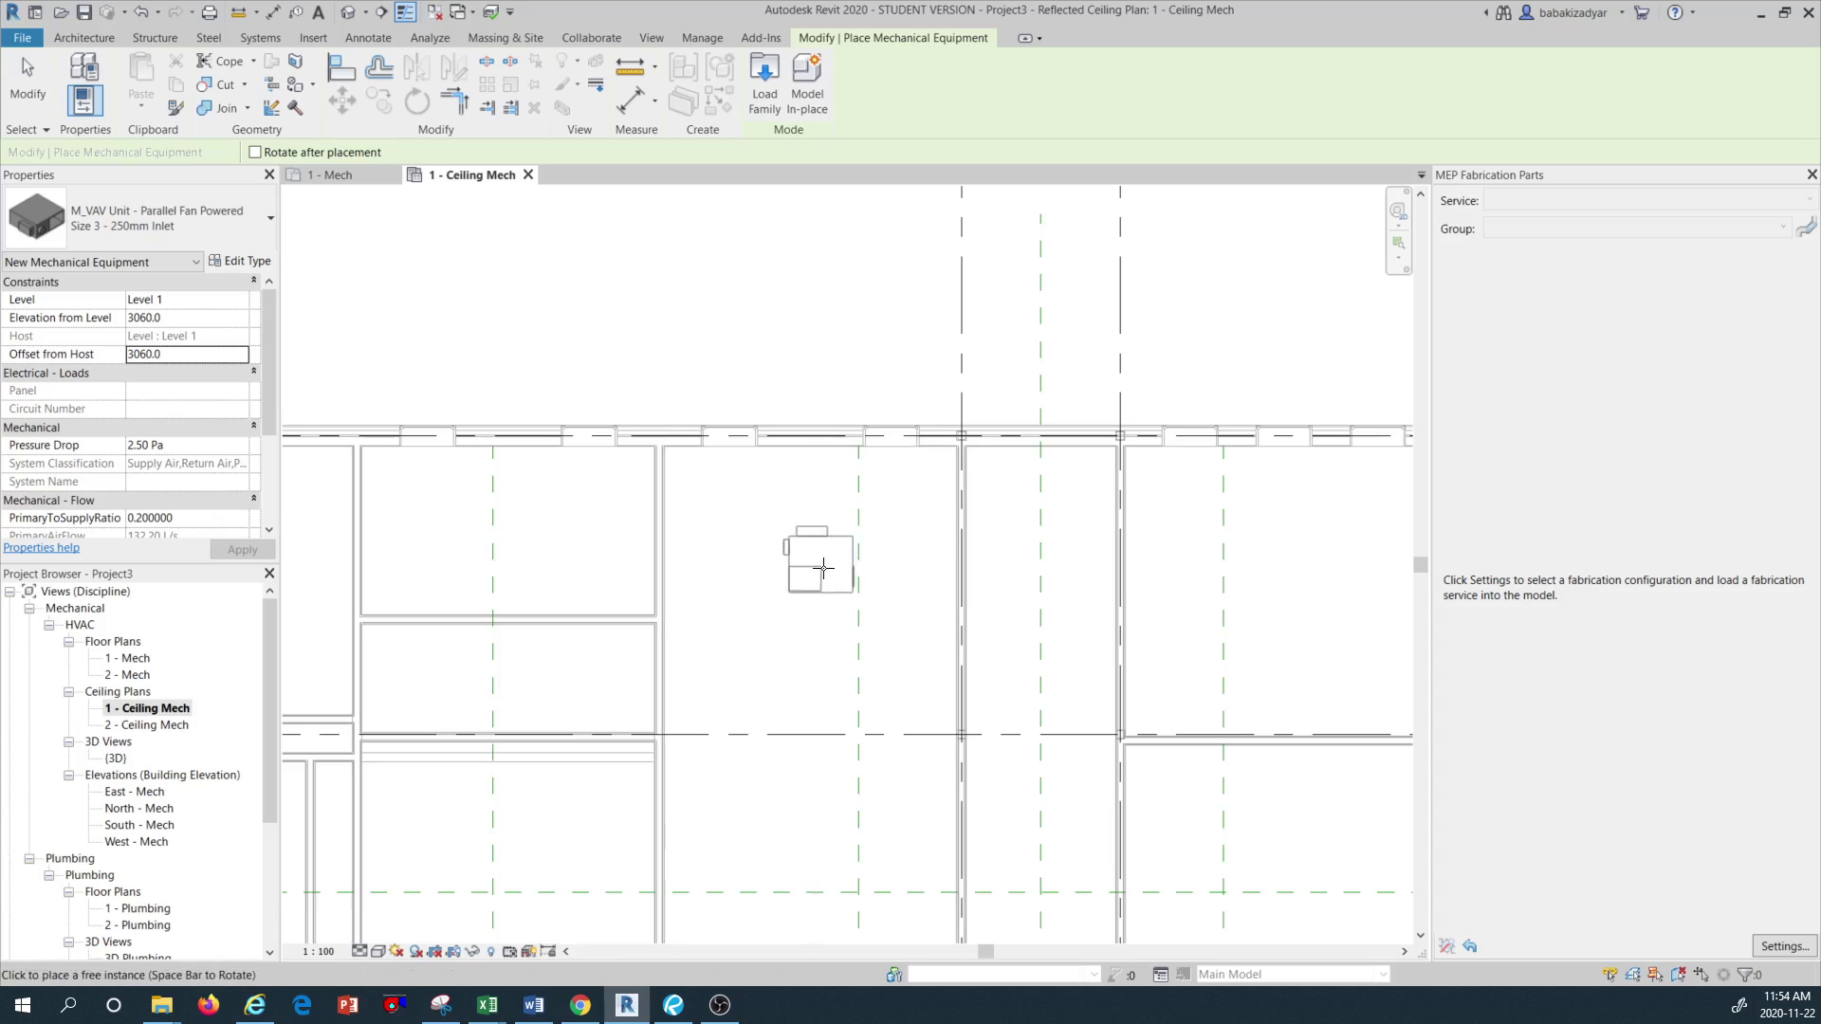
key(space)
key(space)
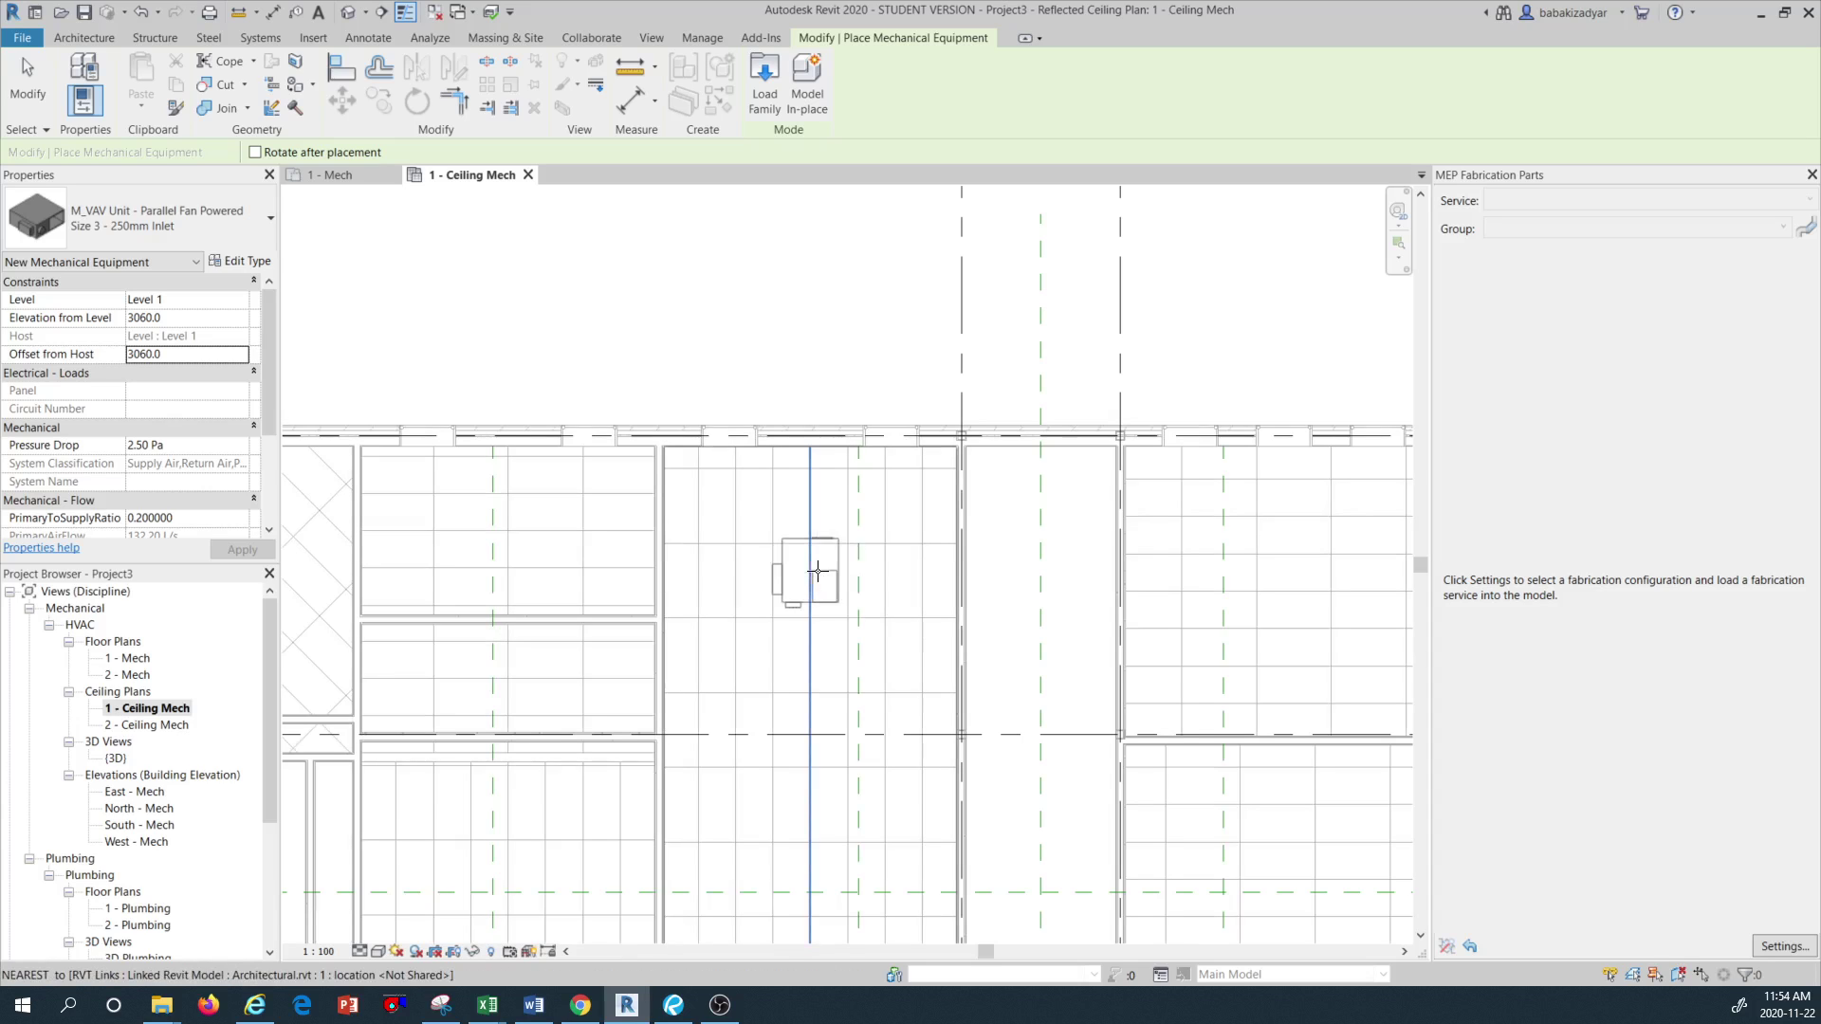
key(space)
key(space)
key(space)
click(816, 570)
key(Escape)
key(Escape)
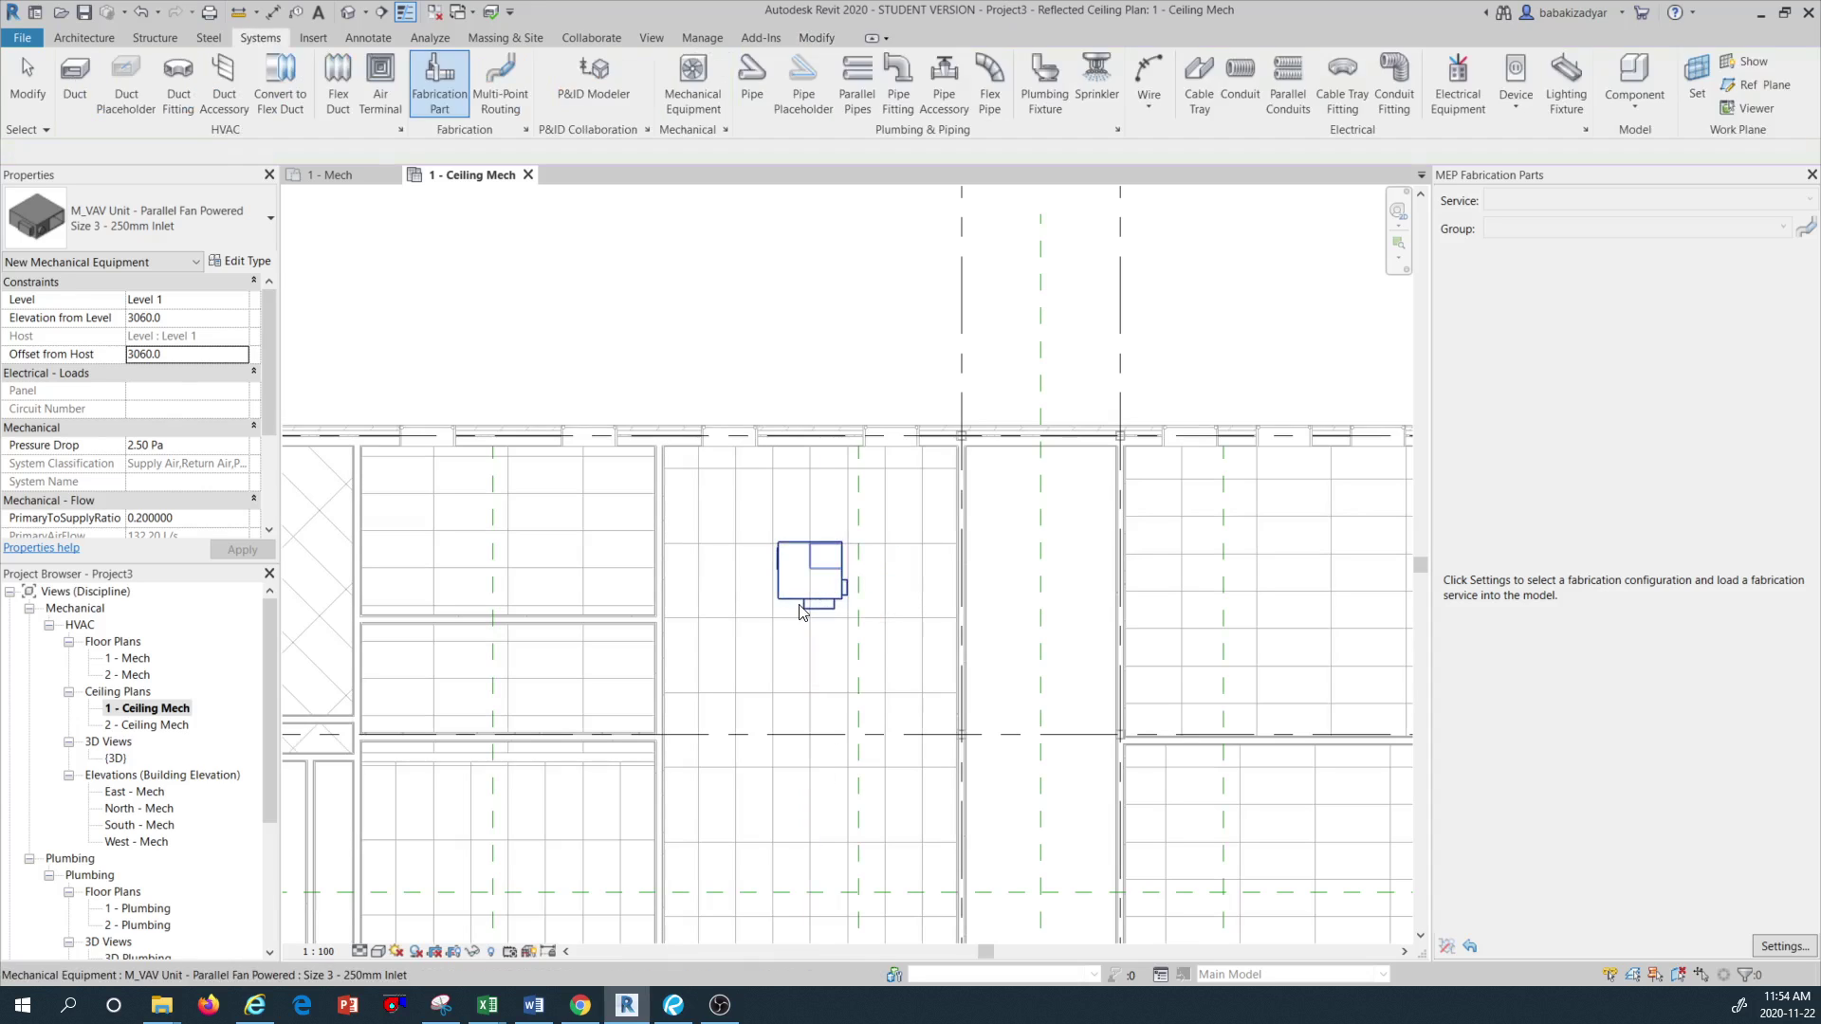
click(799, 605)
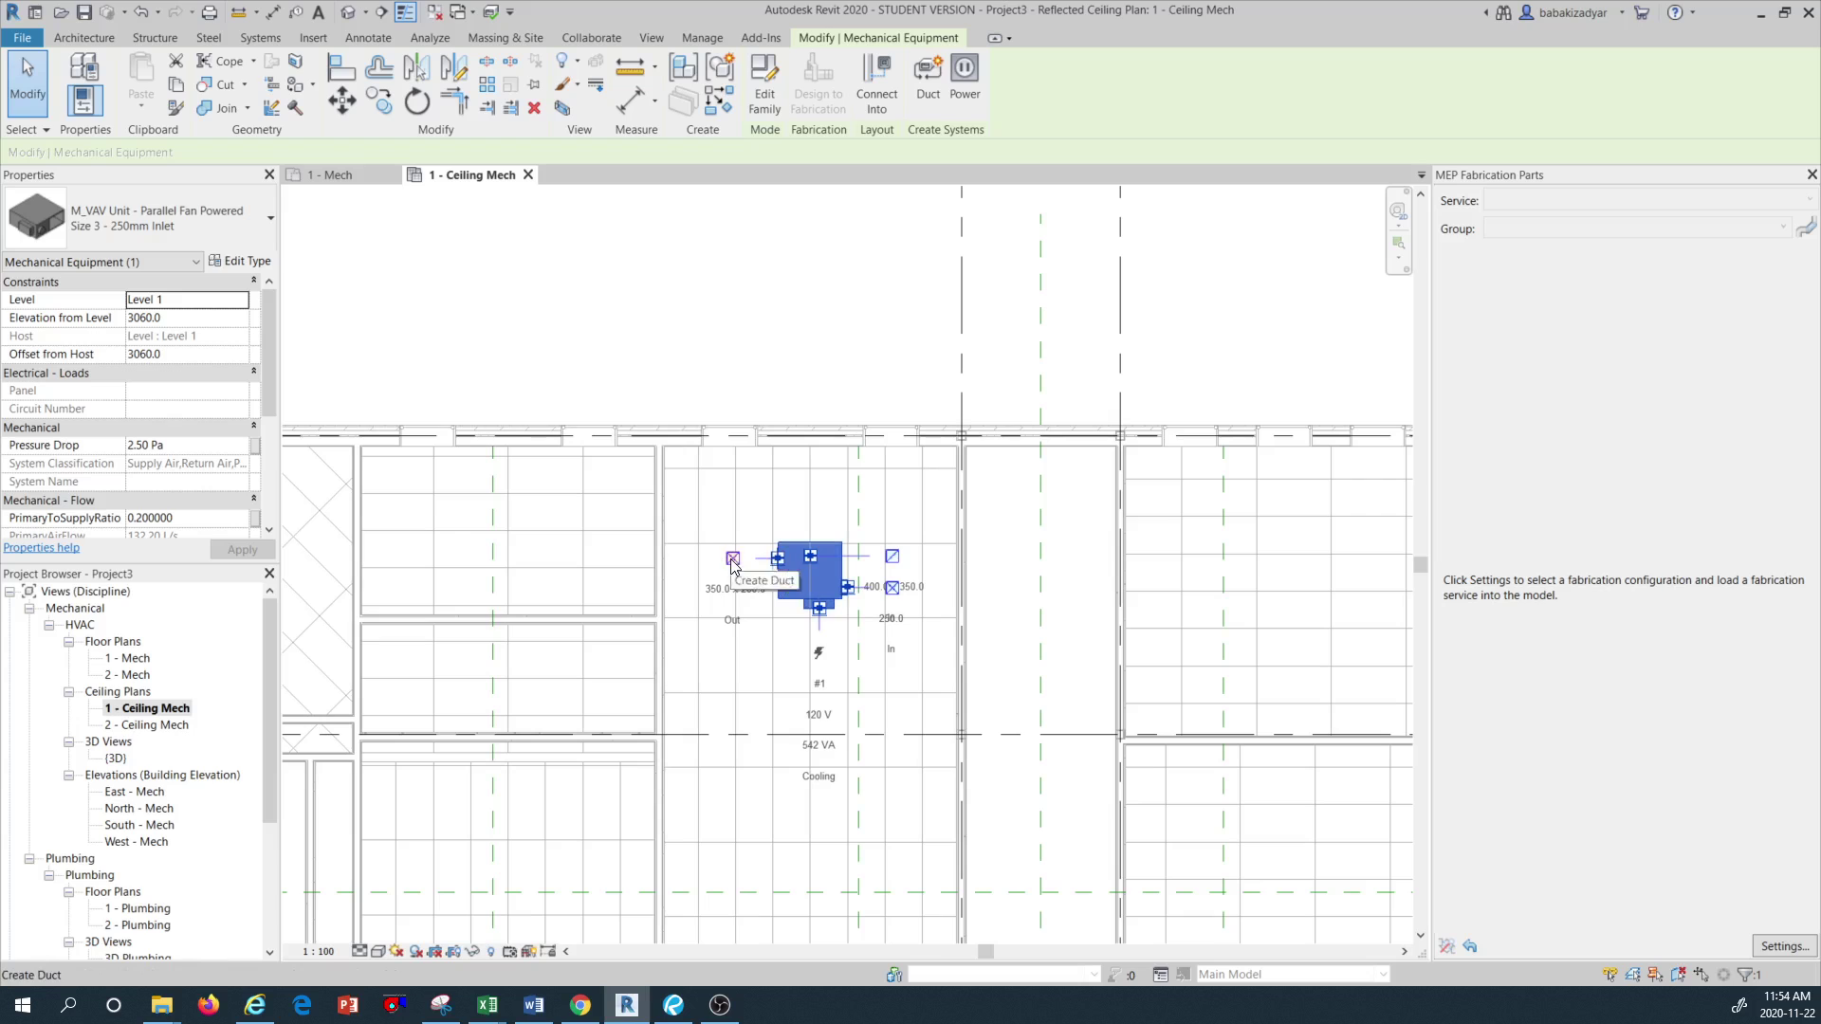
click(756, 628)
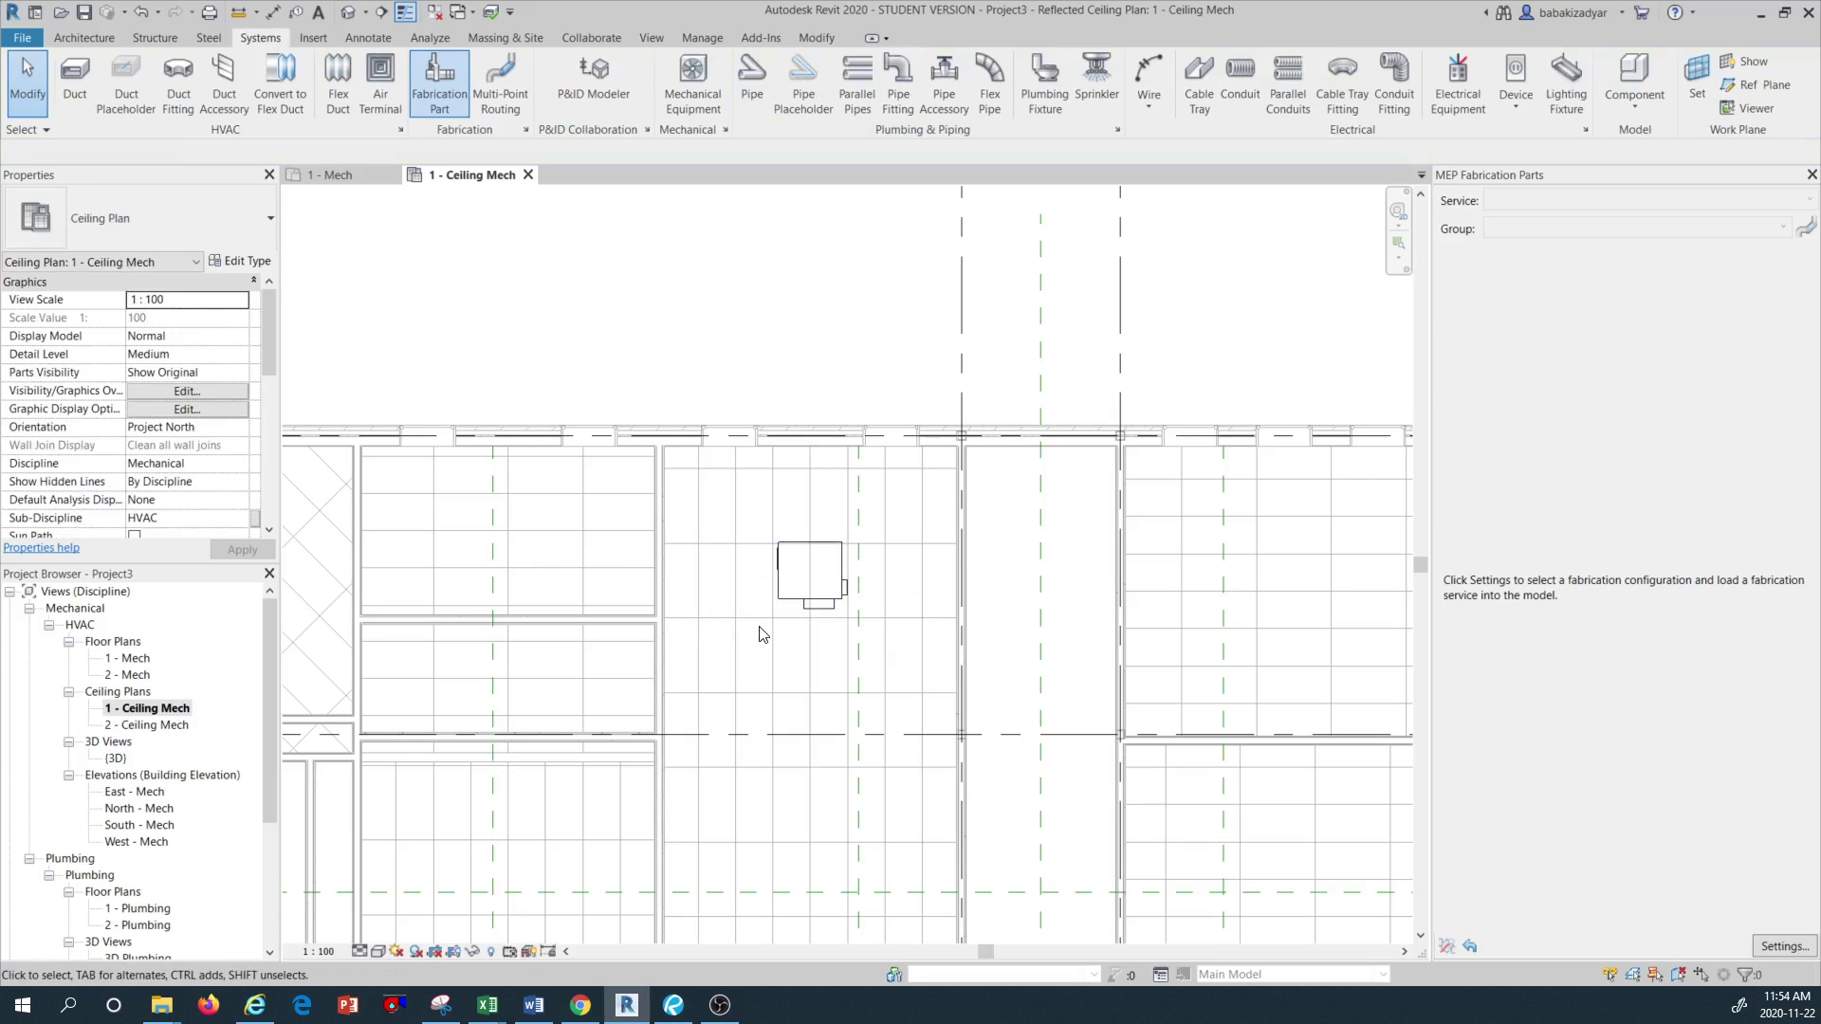
Start placing an air terminal of type M_Supply Diffuser 600 x 600 Face 300 x 300 Connection with Offset from Host set to 2450
scroll(749, 614, down, 1)
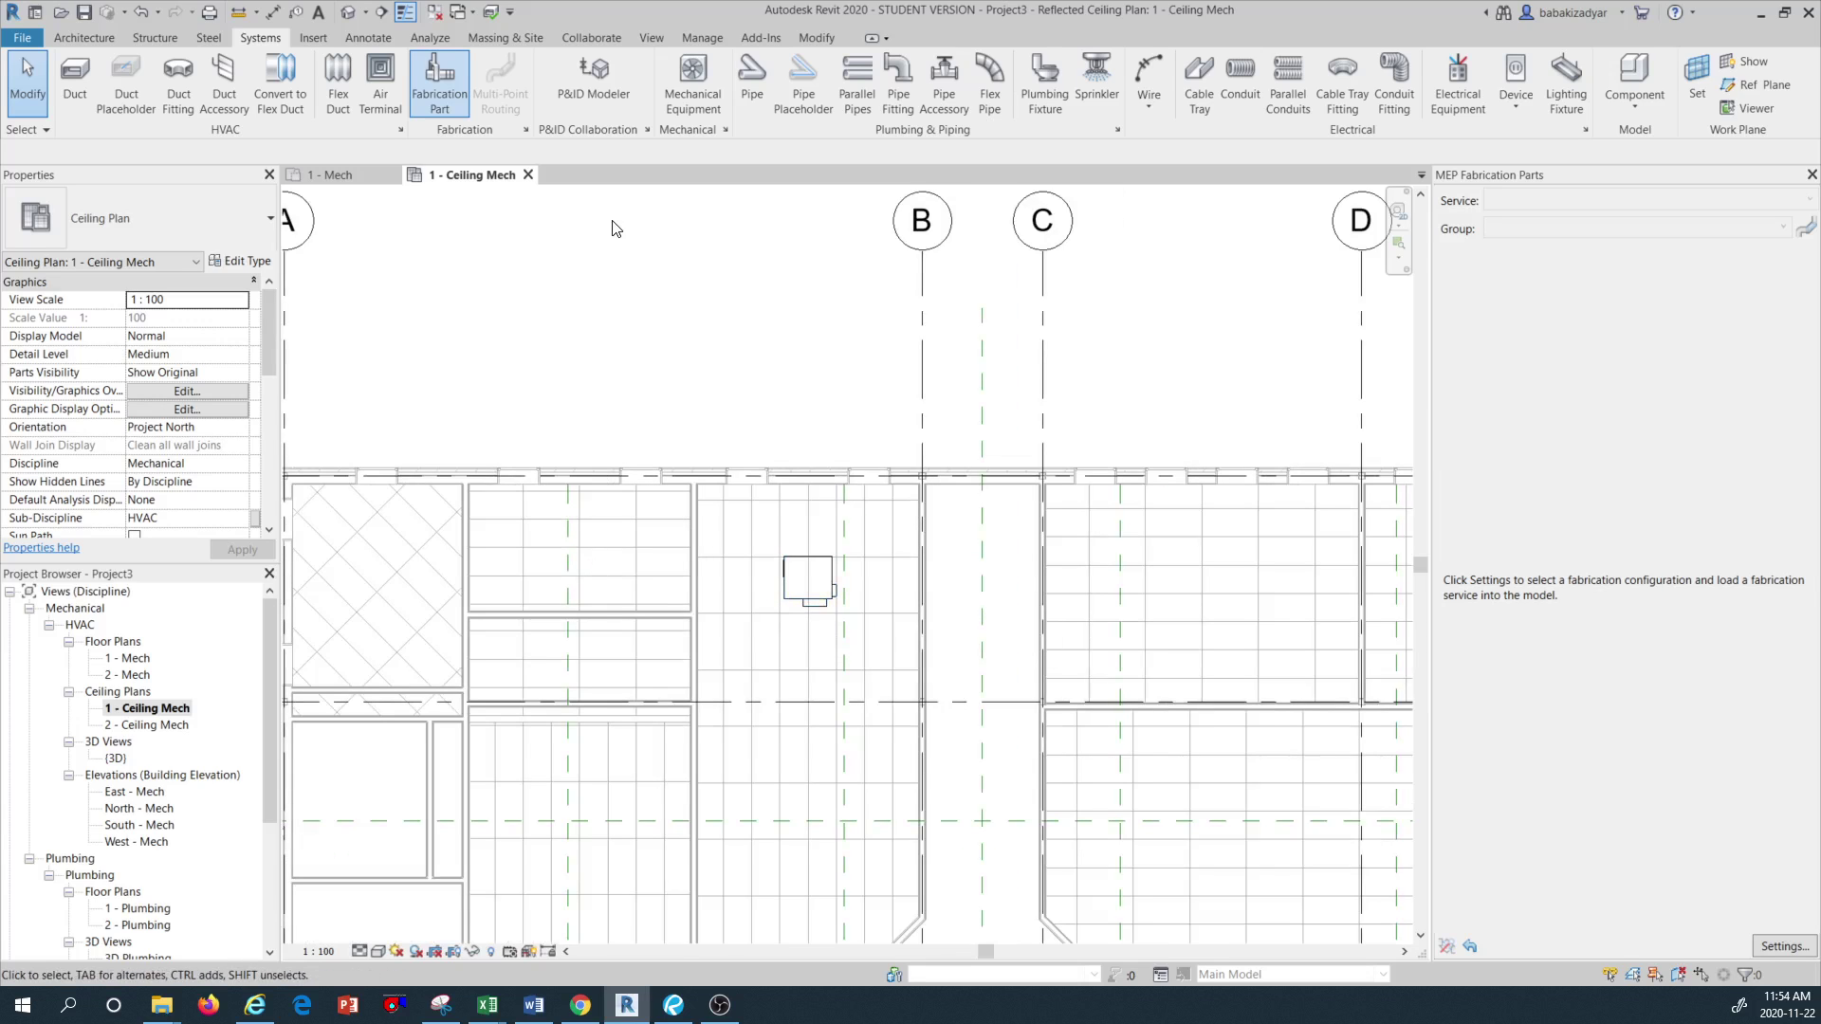
click(386, 85)
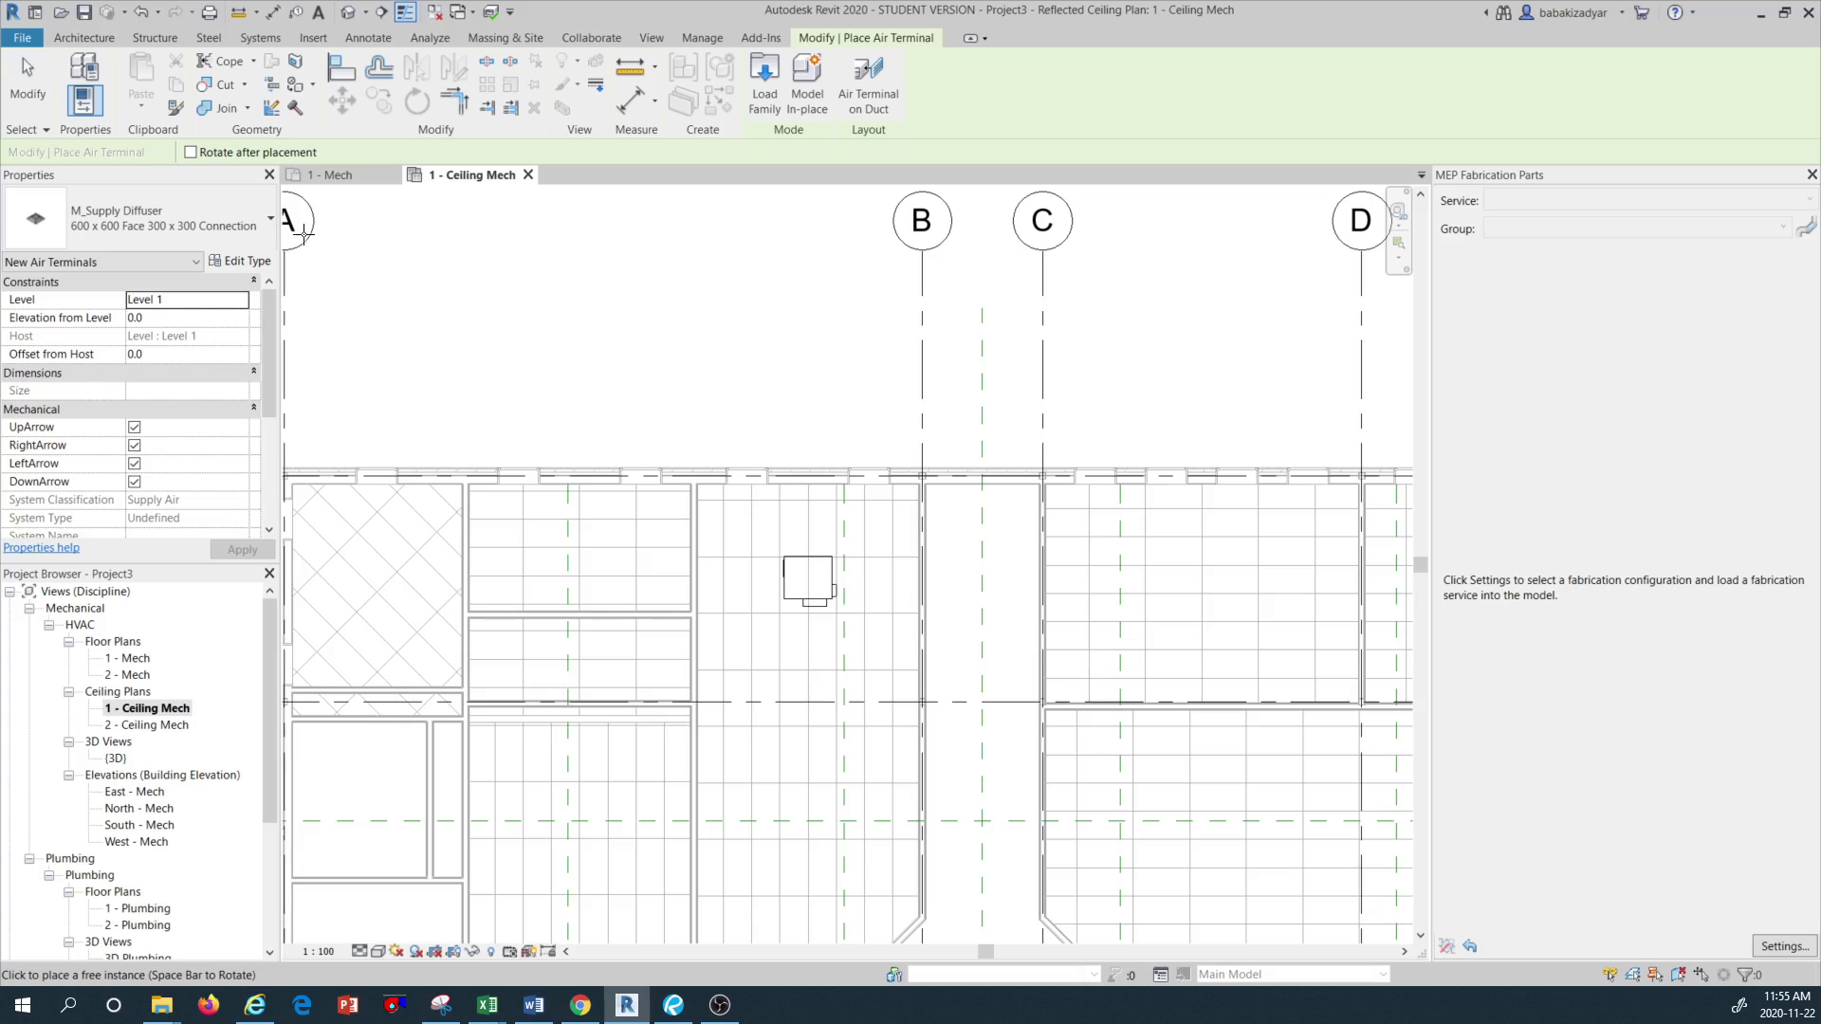
click(159, 218)
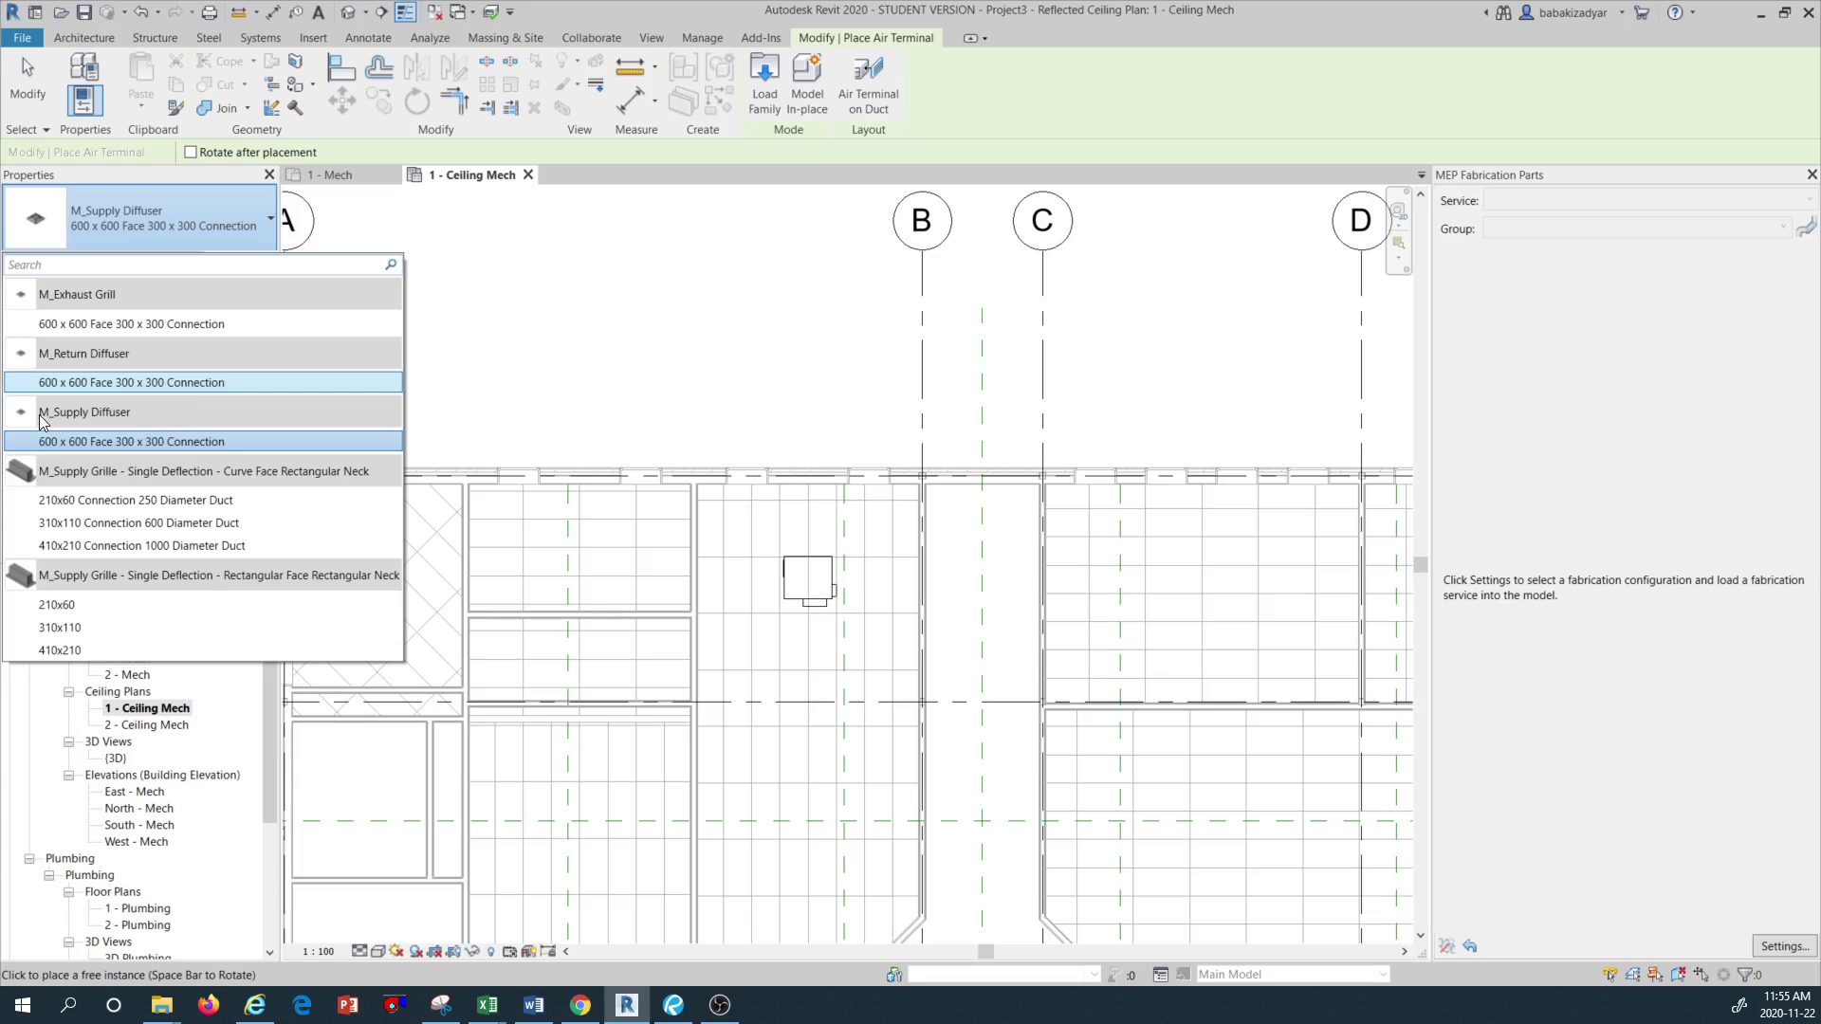
click(79, 436)
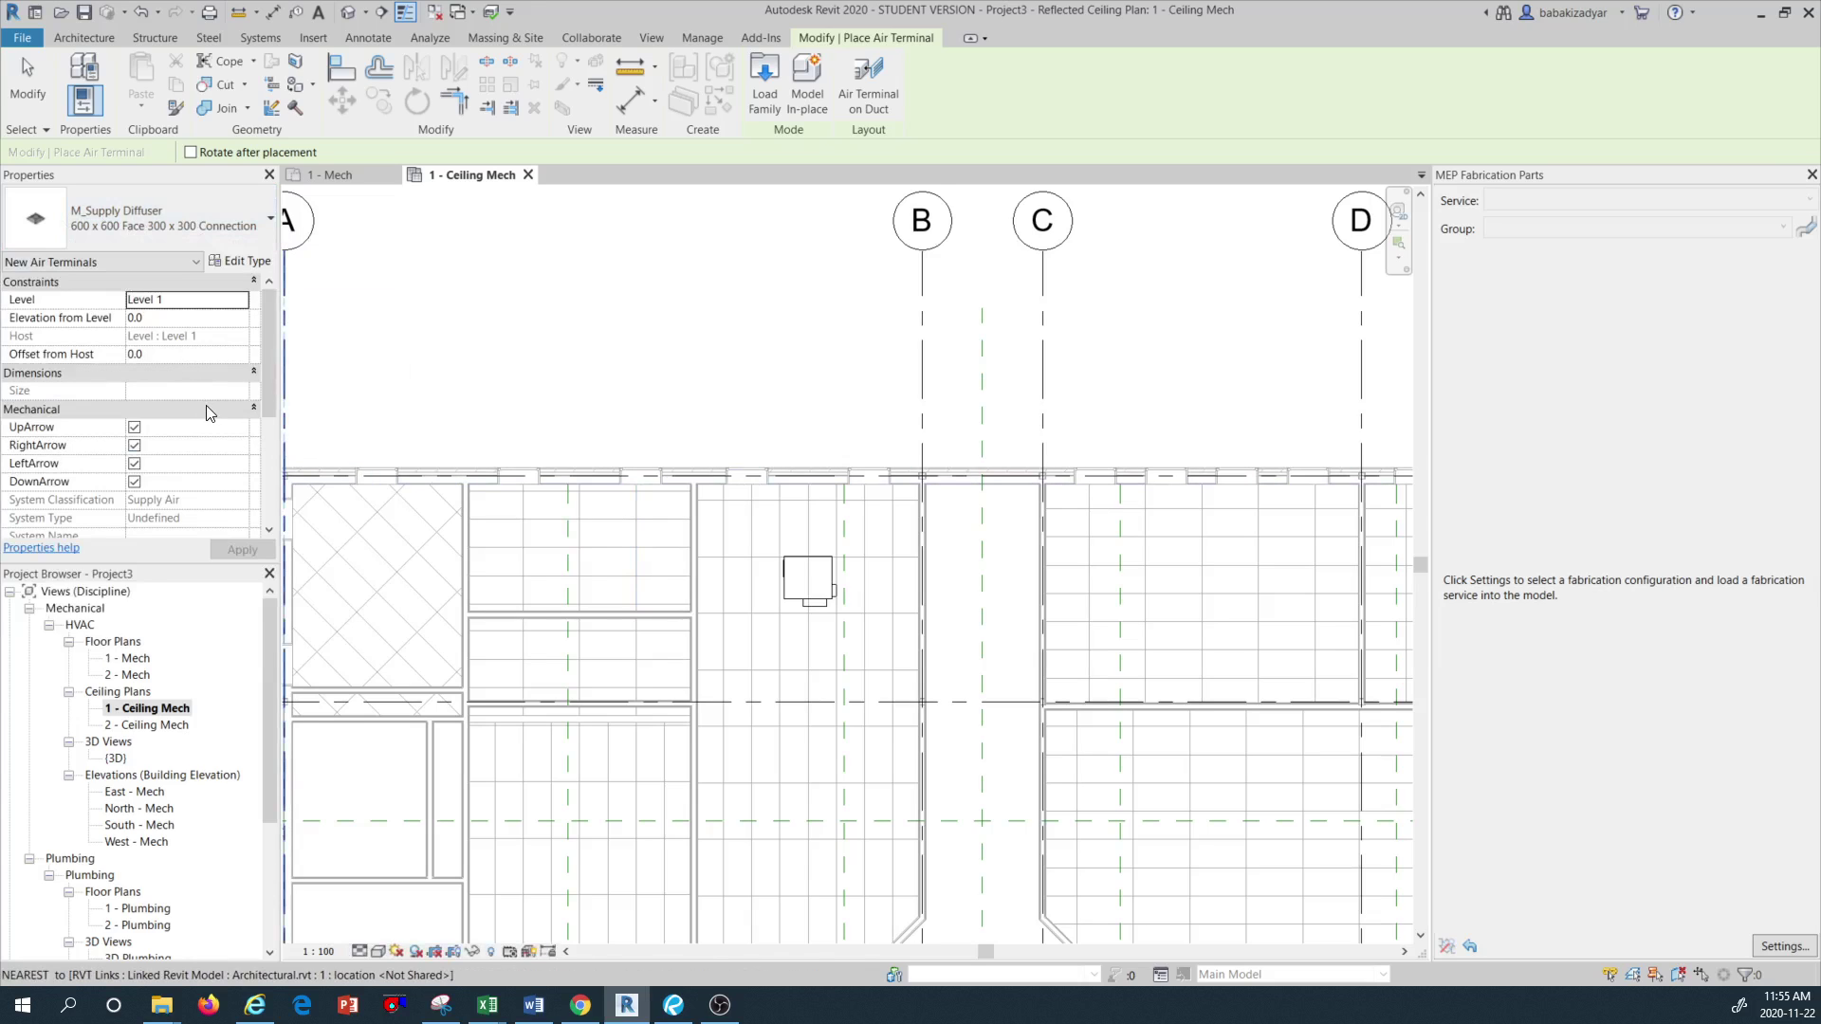
click(168, 351)
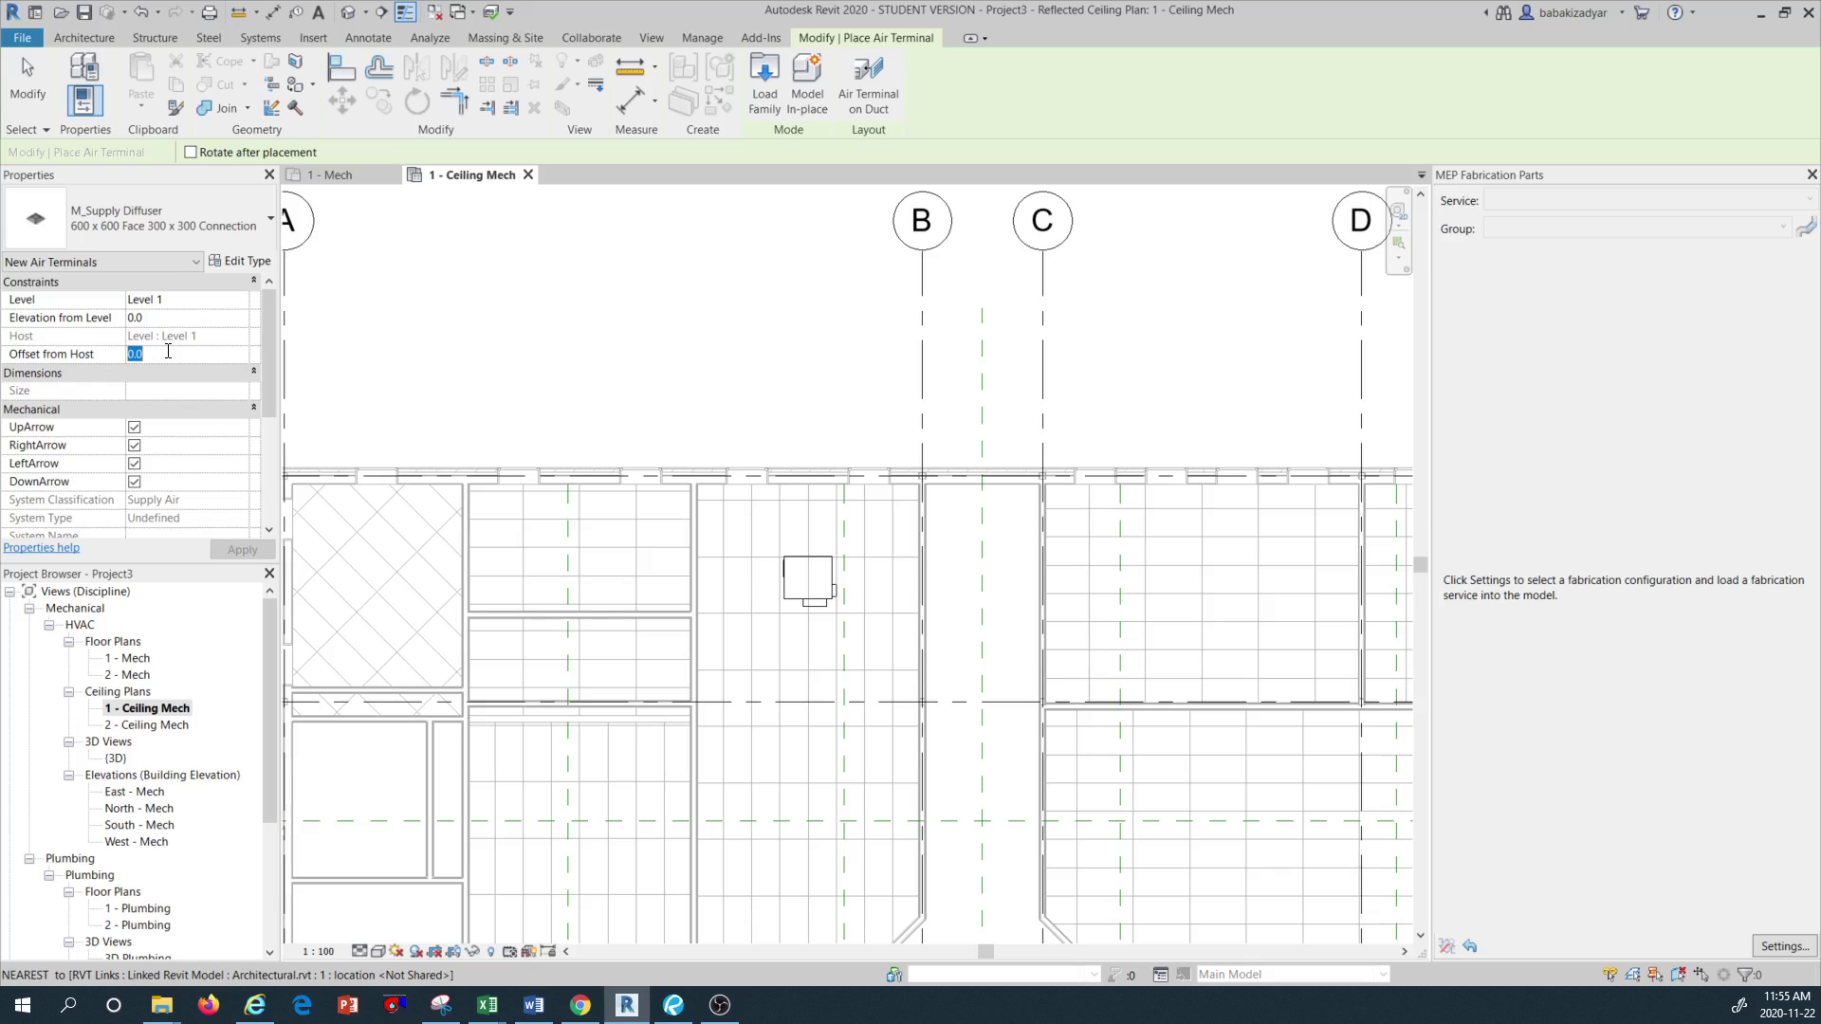
text(2450)
click(237, 552)
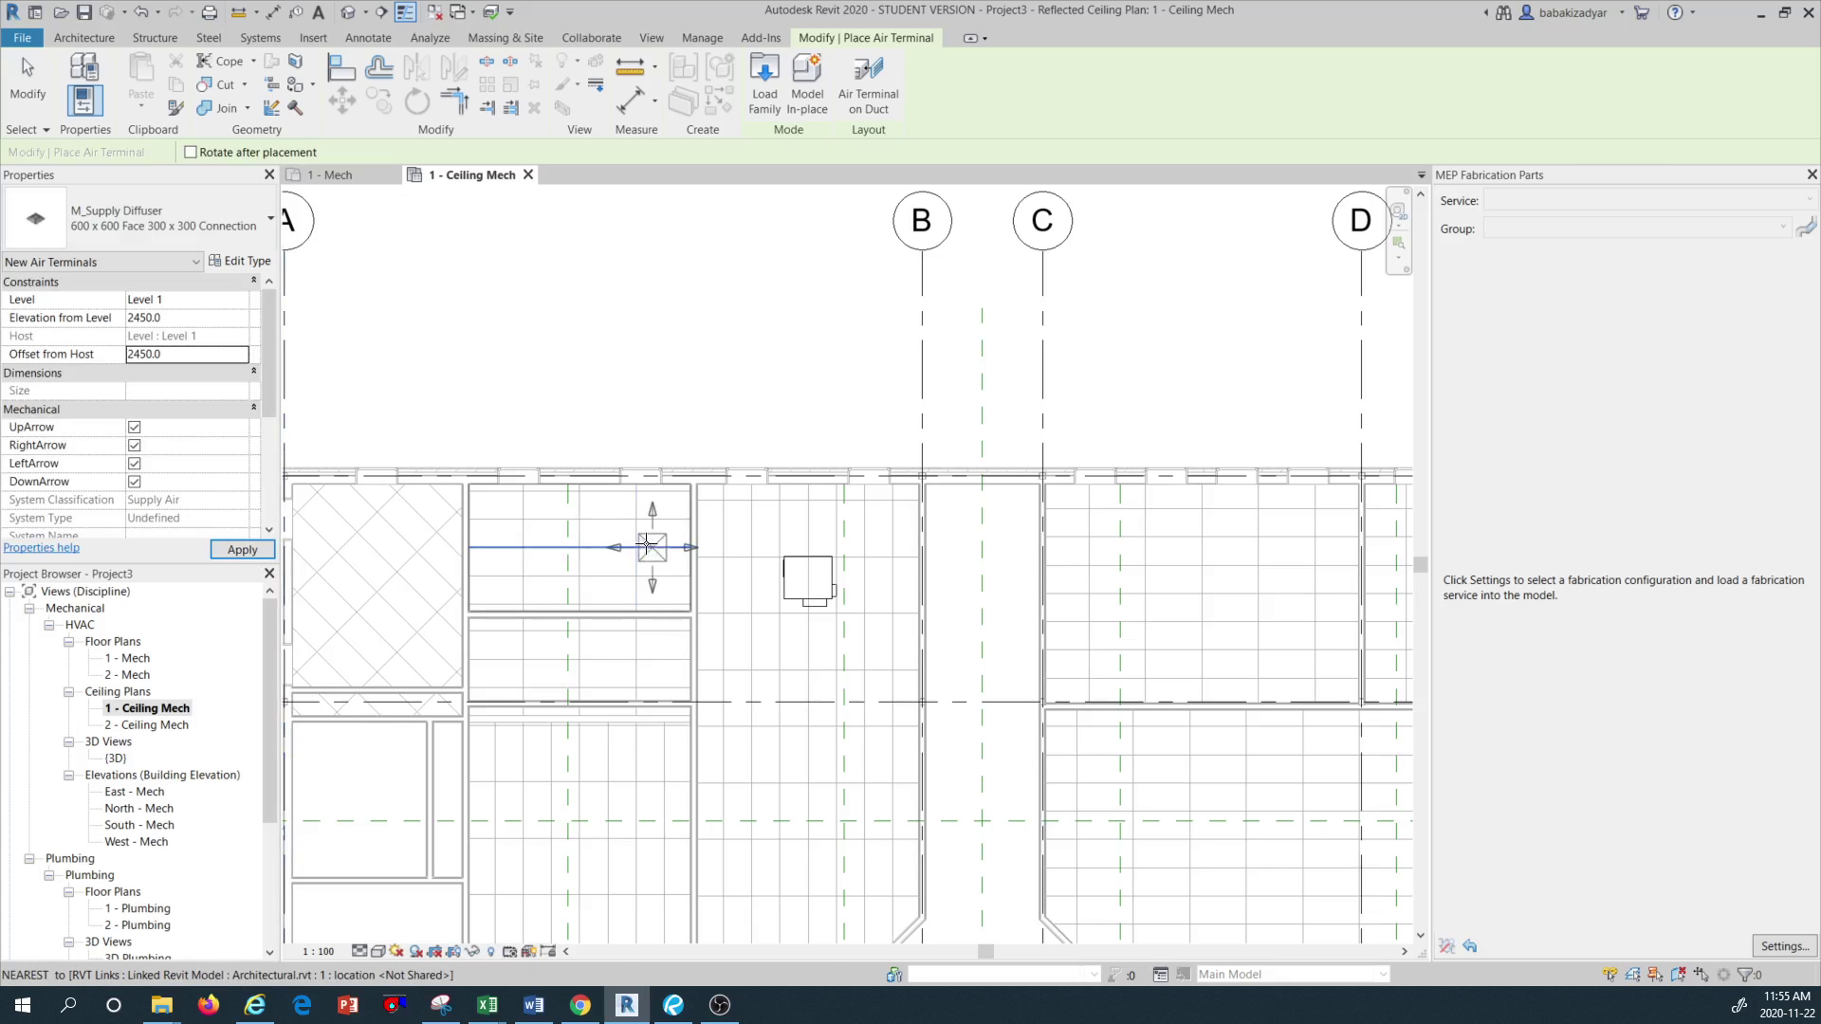
Place one supply diffuser in each of the two small rooms west of the VAV unit, aligned to the ceiling grid
scroll(648, 540, up, 3)
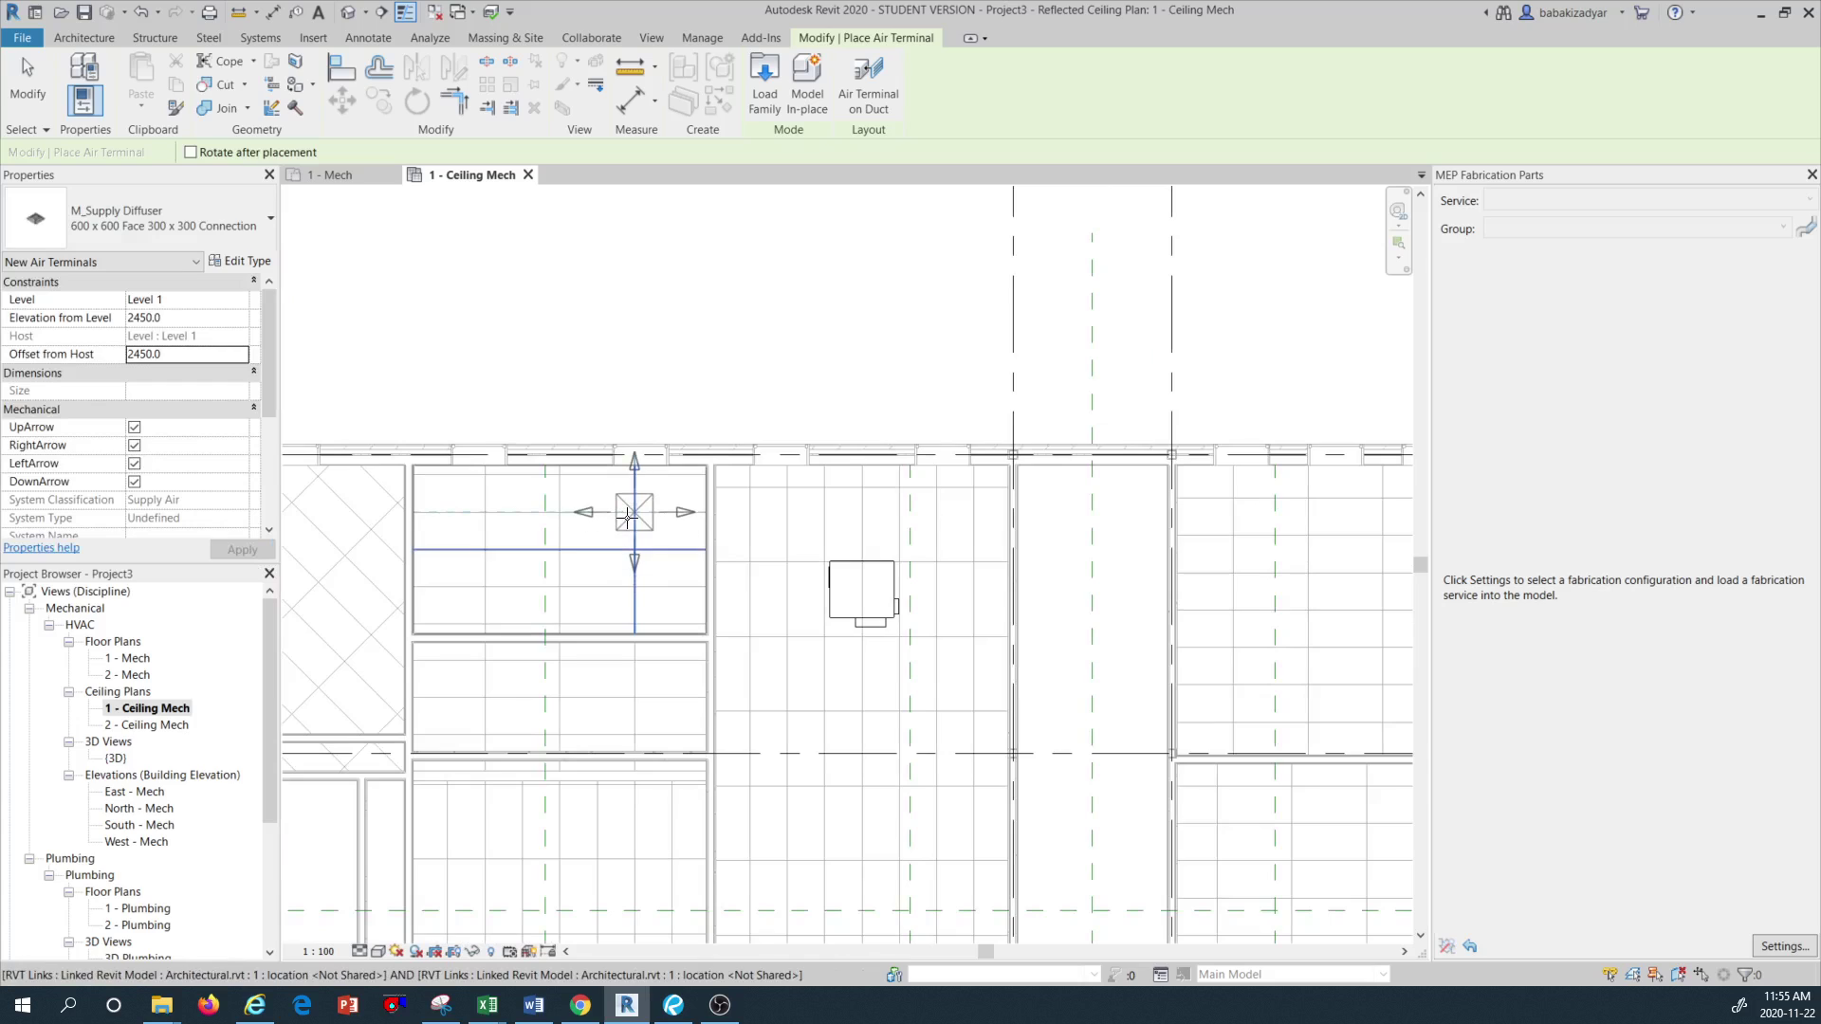
click(628, 515)
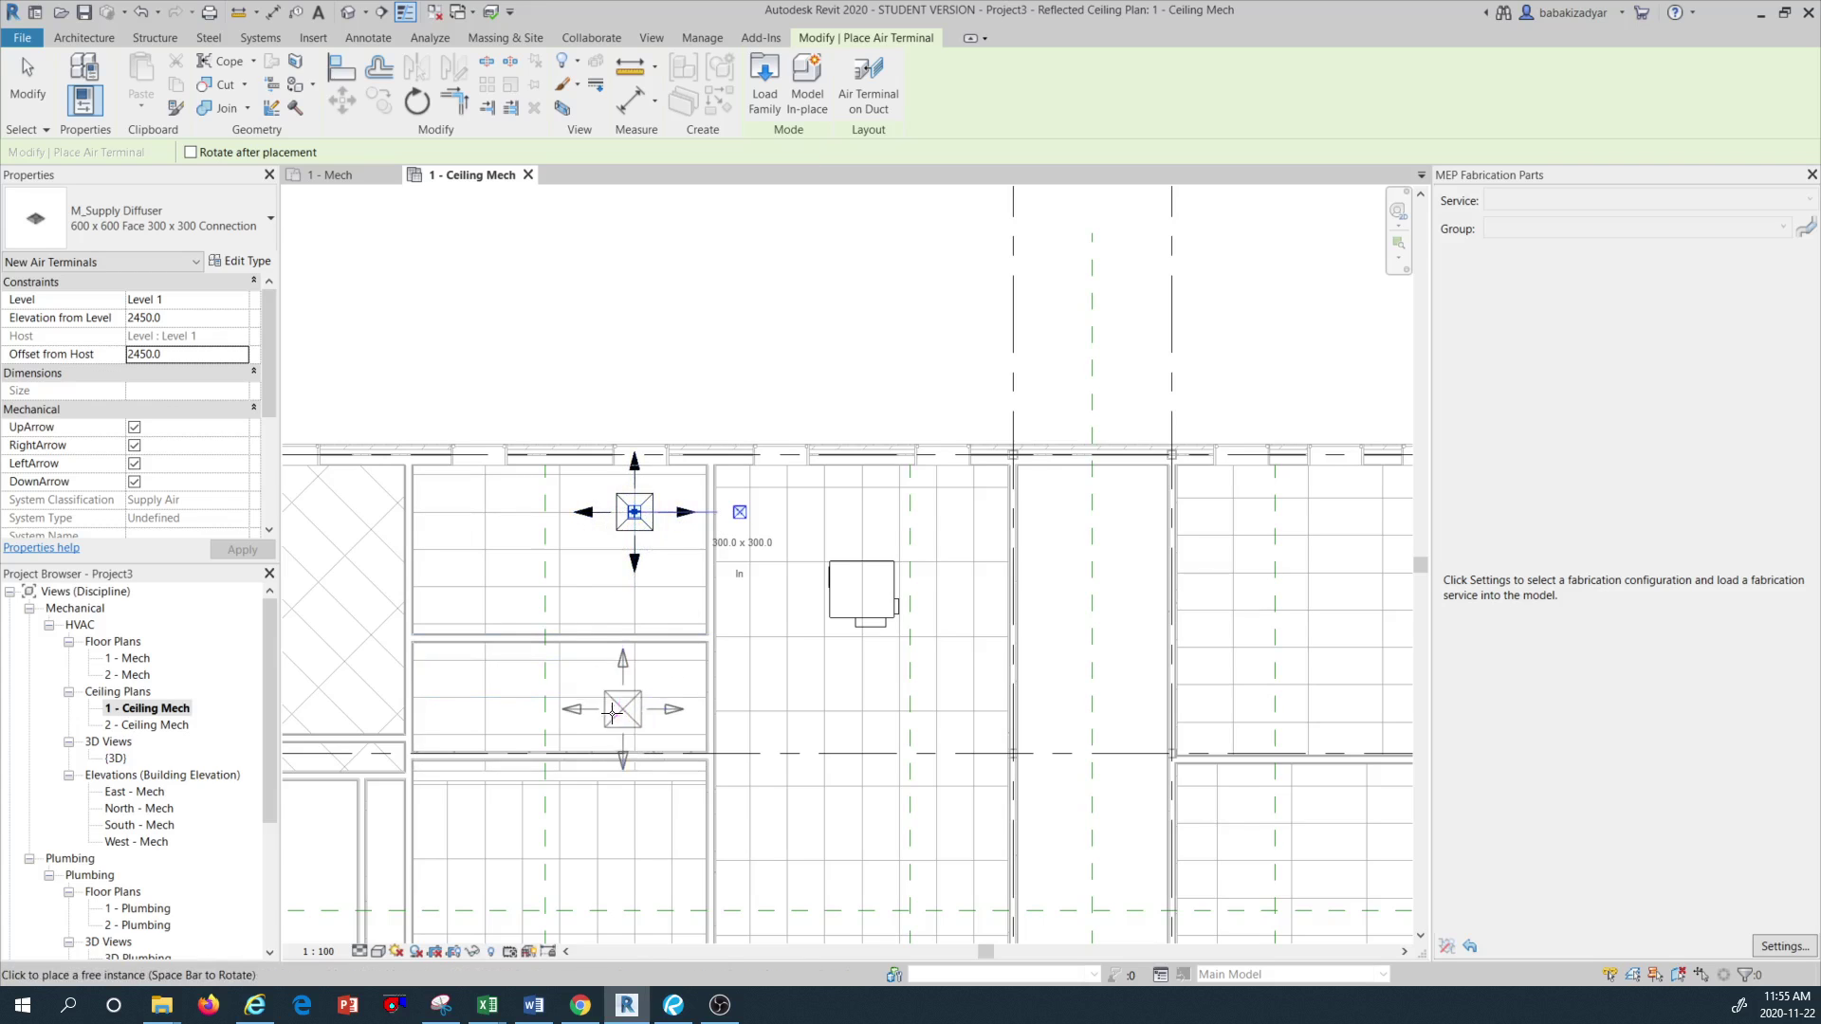
click(476, 699)
key(Escape)
key(Escape)
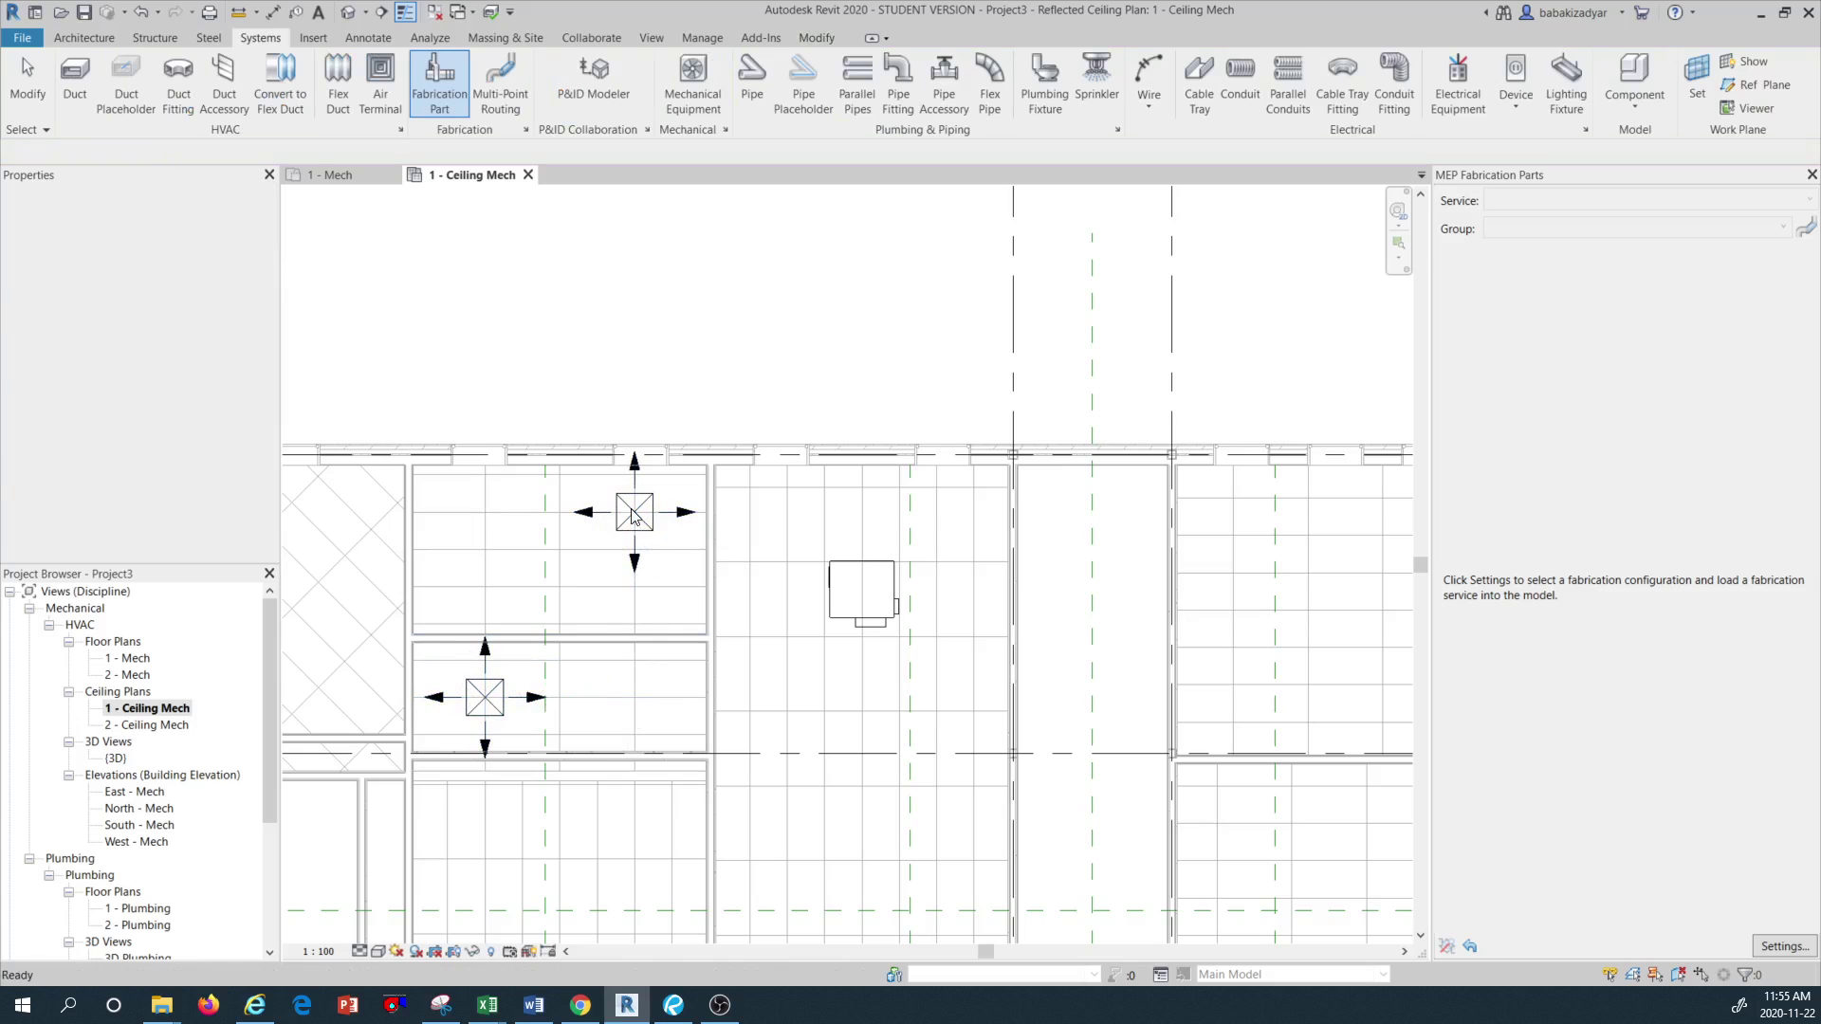
Turn off the up, right, left and down flow arrows of the northern supply diffuser
click(635, 513)
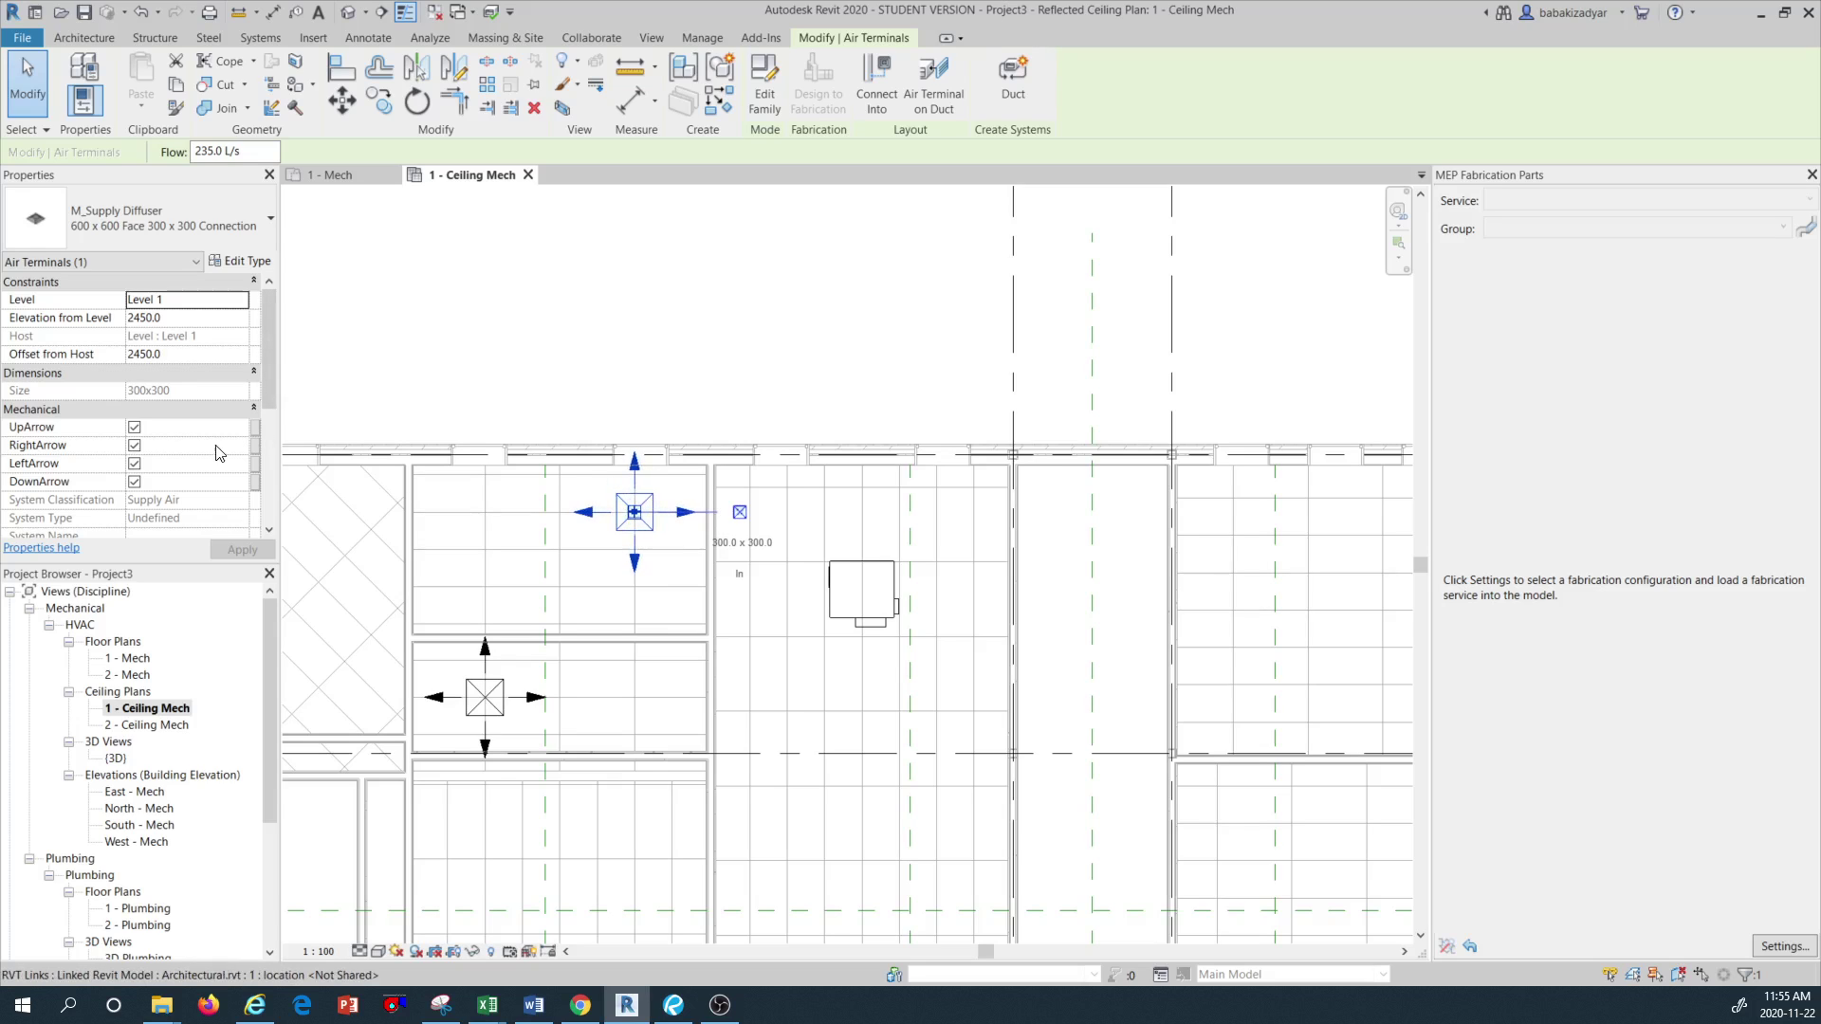
click(135, 427)
click(135, 446)
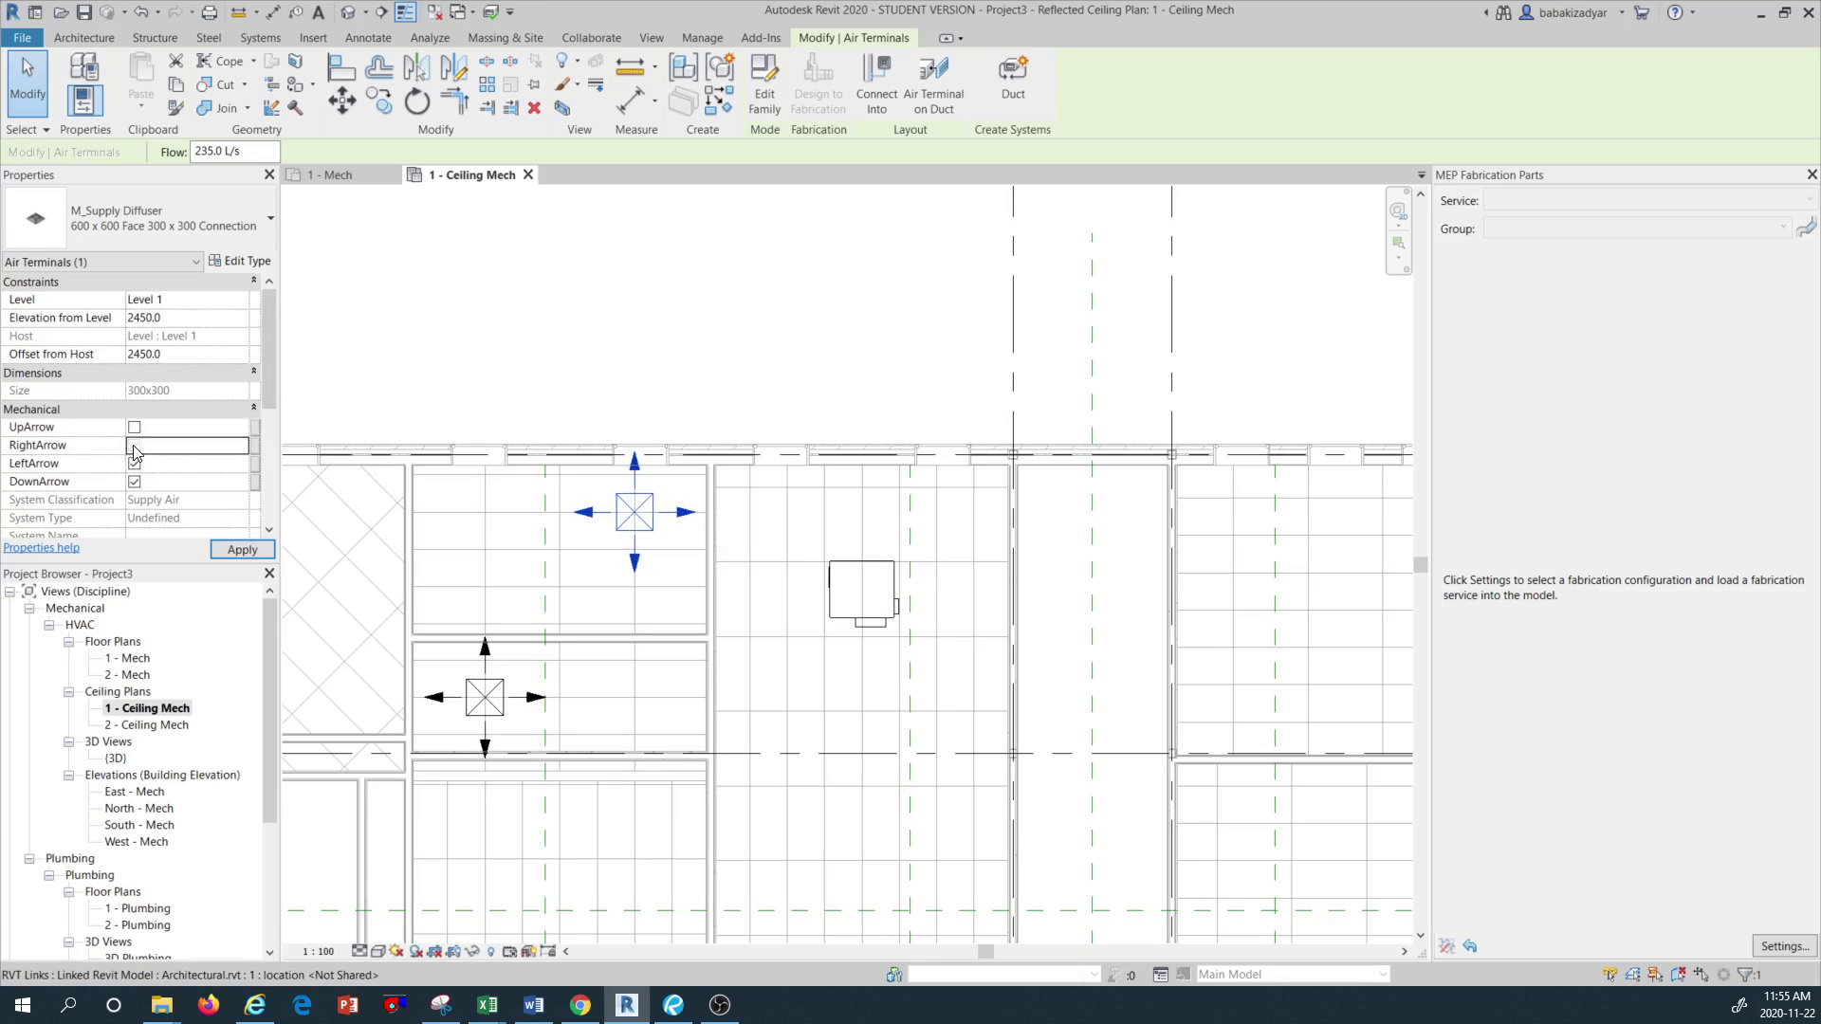
click(134, 482)
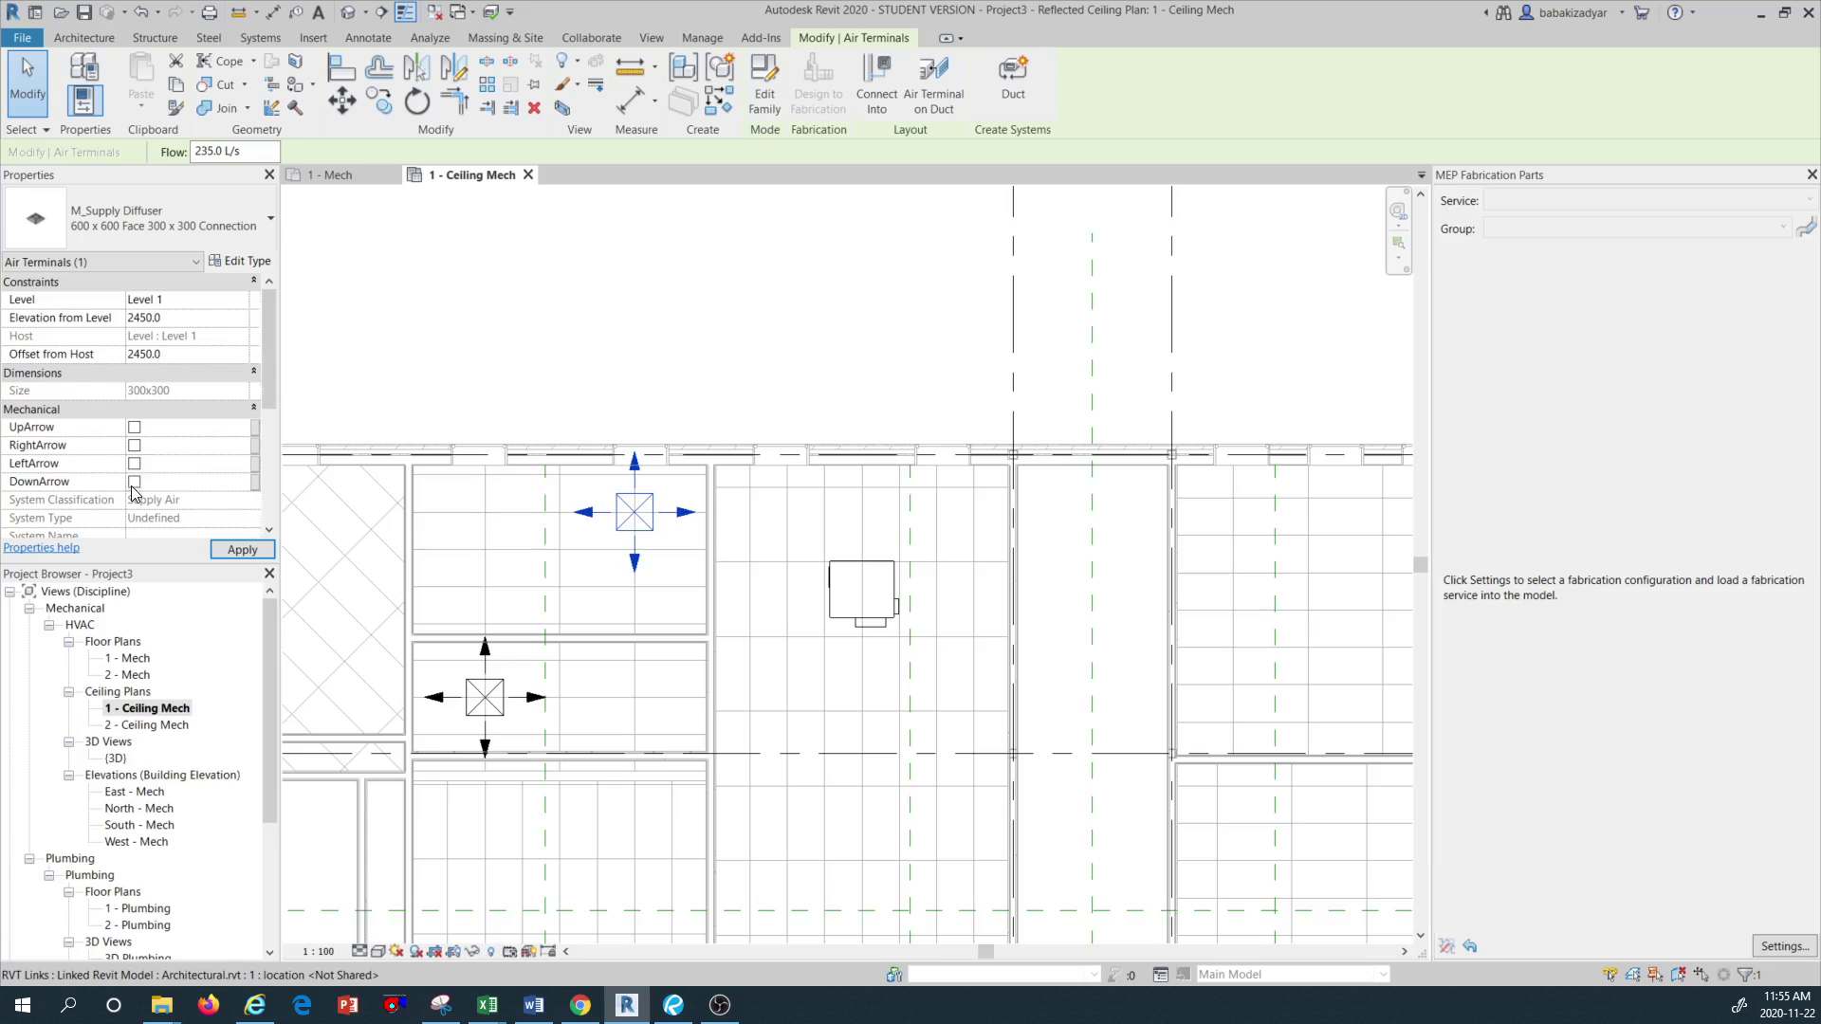
click(241, 550)
Turn off all four flow direction arrows of the southern supply diffuser
click(479, 712)
click(135, 427)
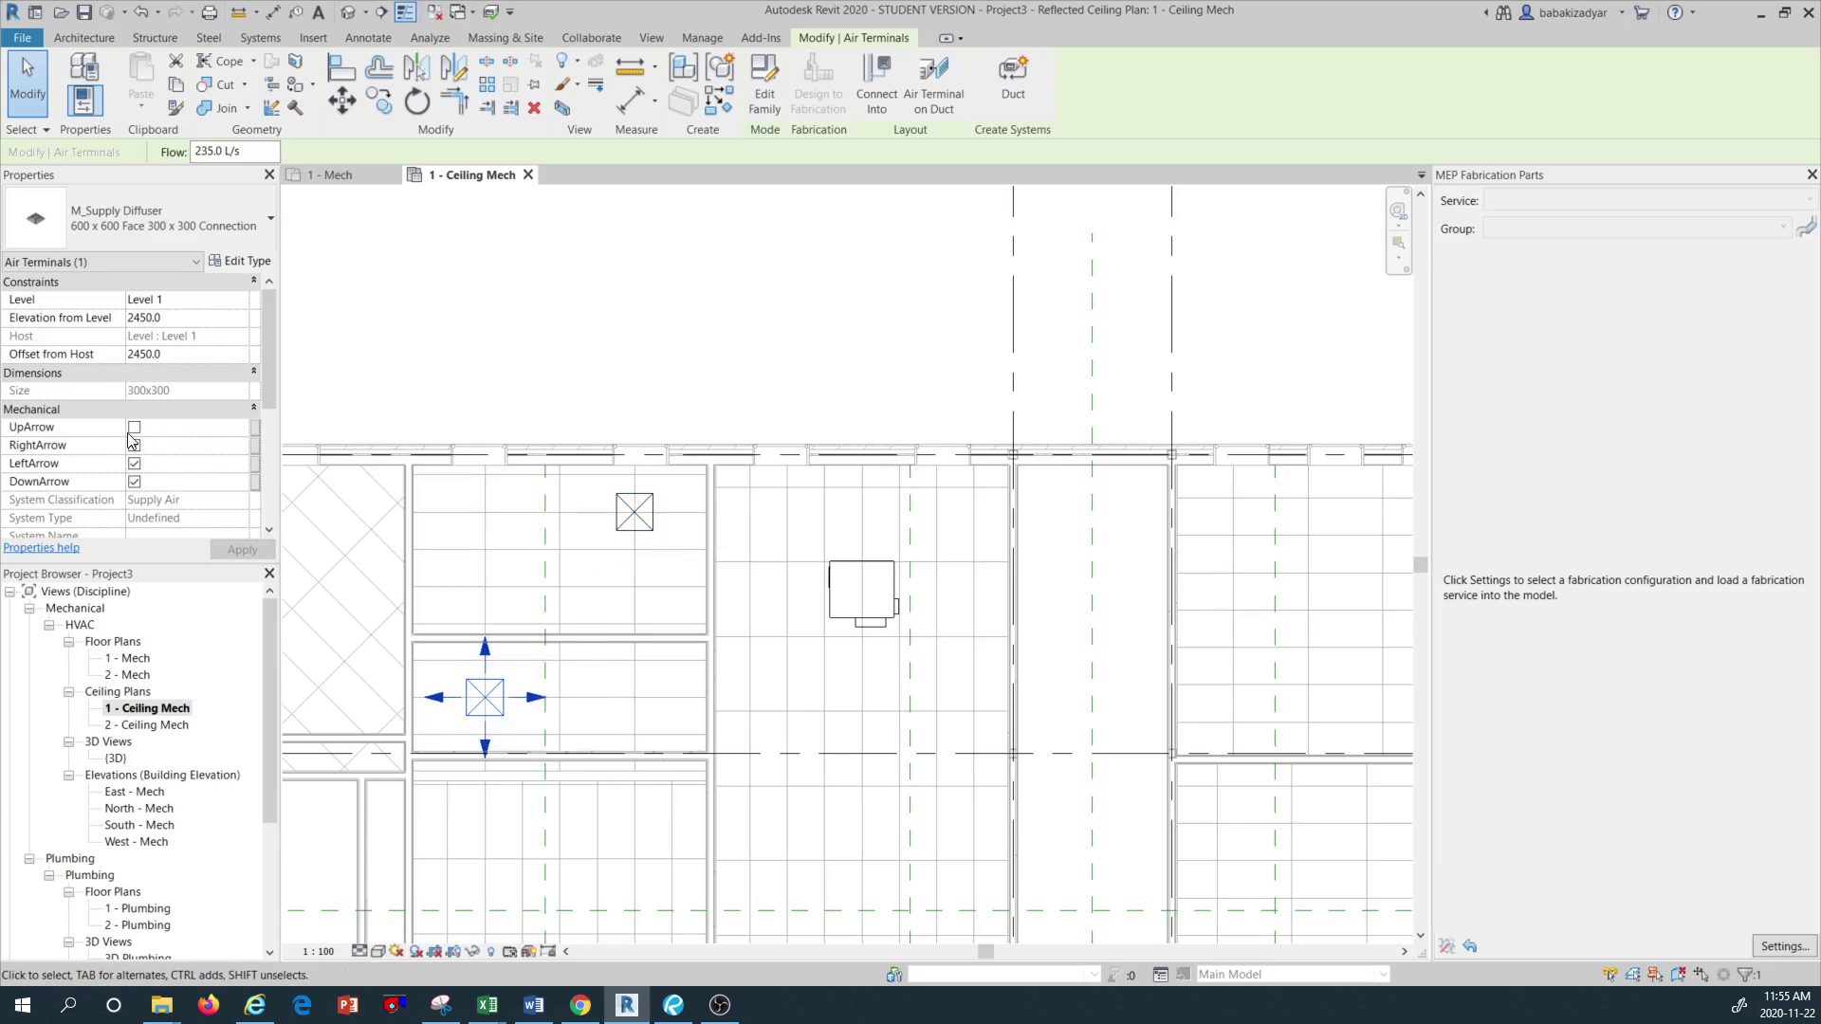
click(135, 464)
click(135, 482)
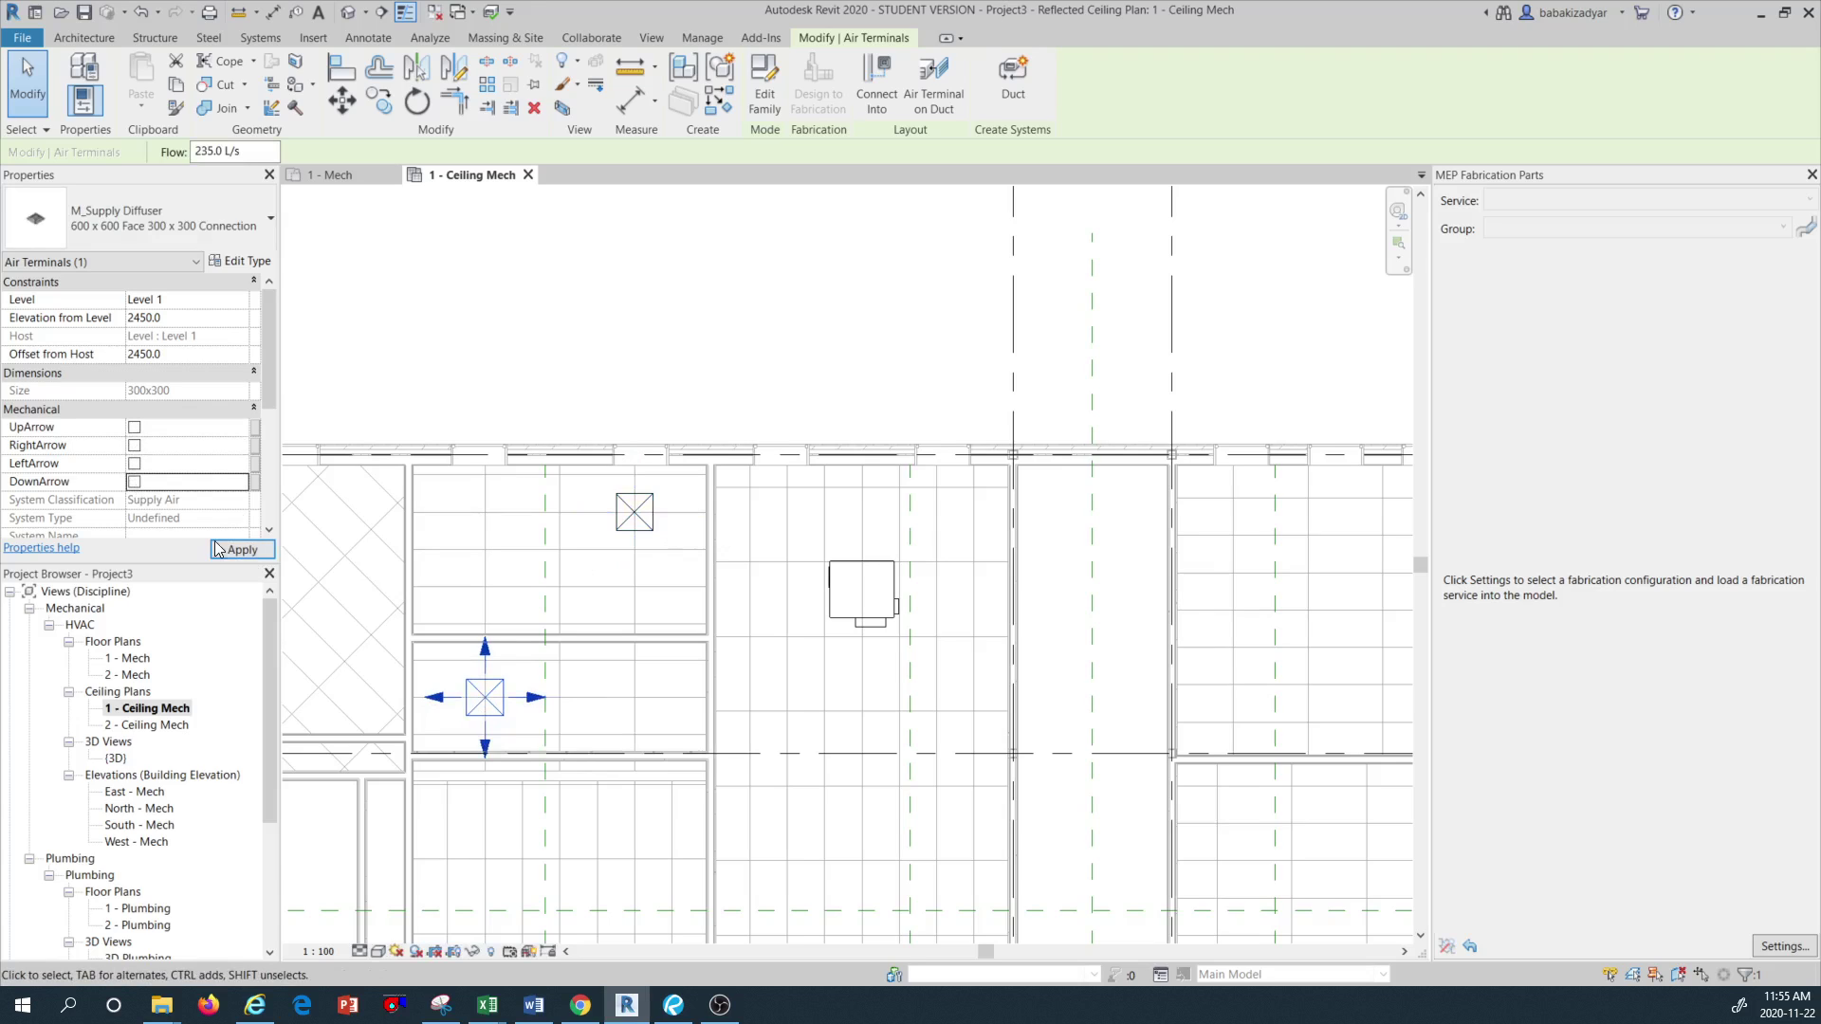
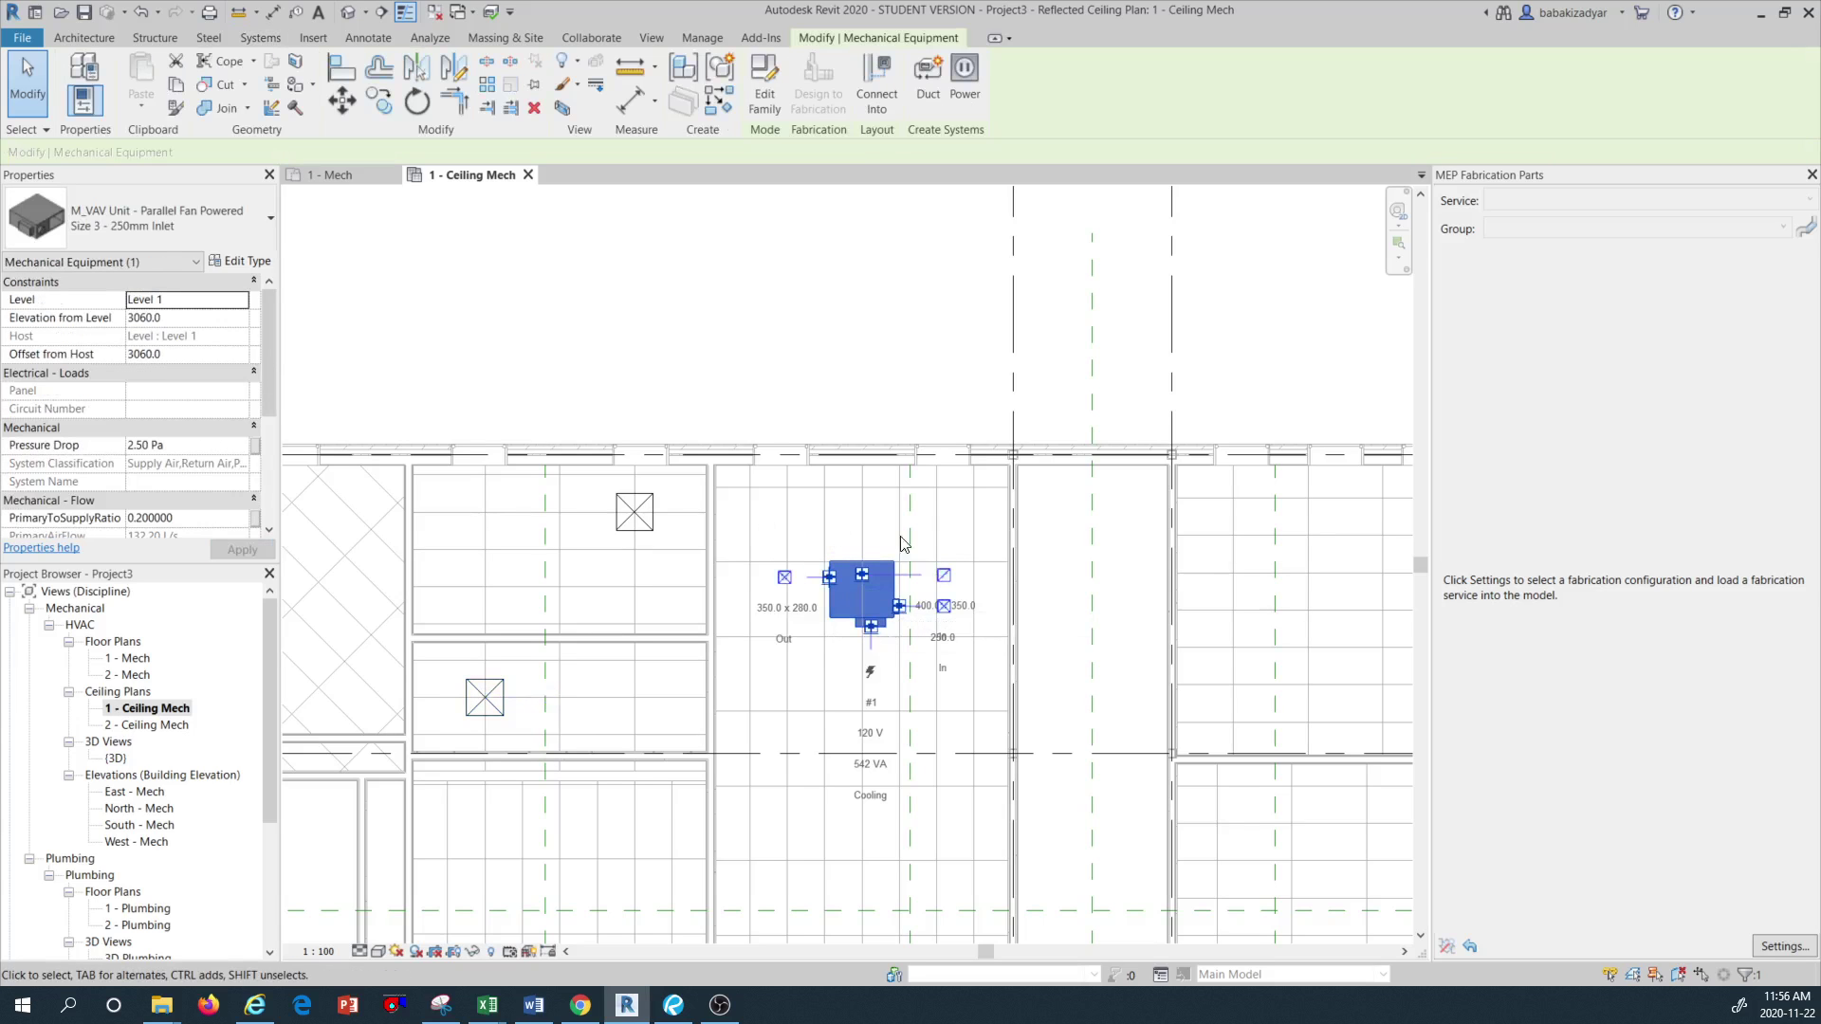
Draw a 350 x 280 rectangular duct about 6600 mm long from the VAV unit's outlet west across the northern small room at middle elevation 3060 mm
click(784, 577)
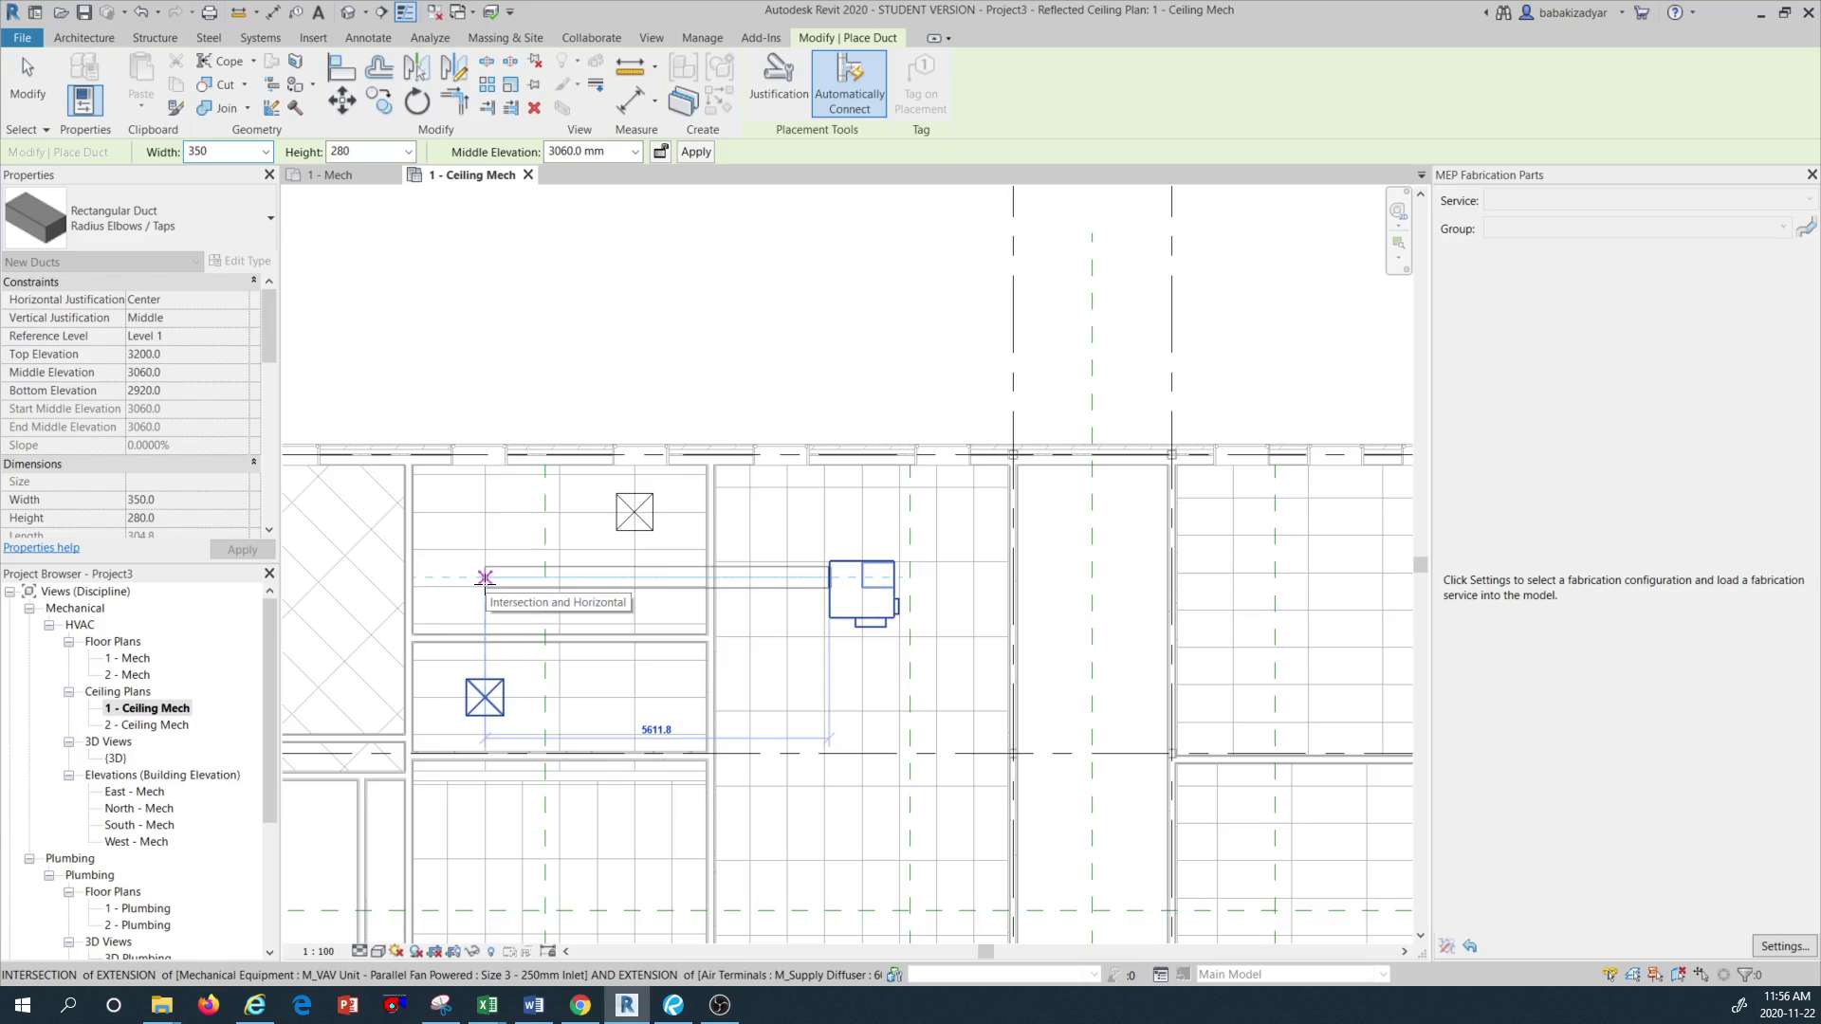
click(421, 574)
key(Escape)
key(Escape)
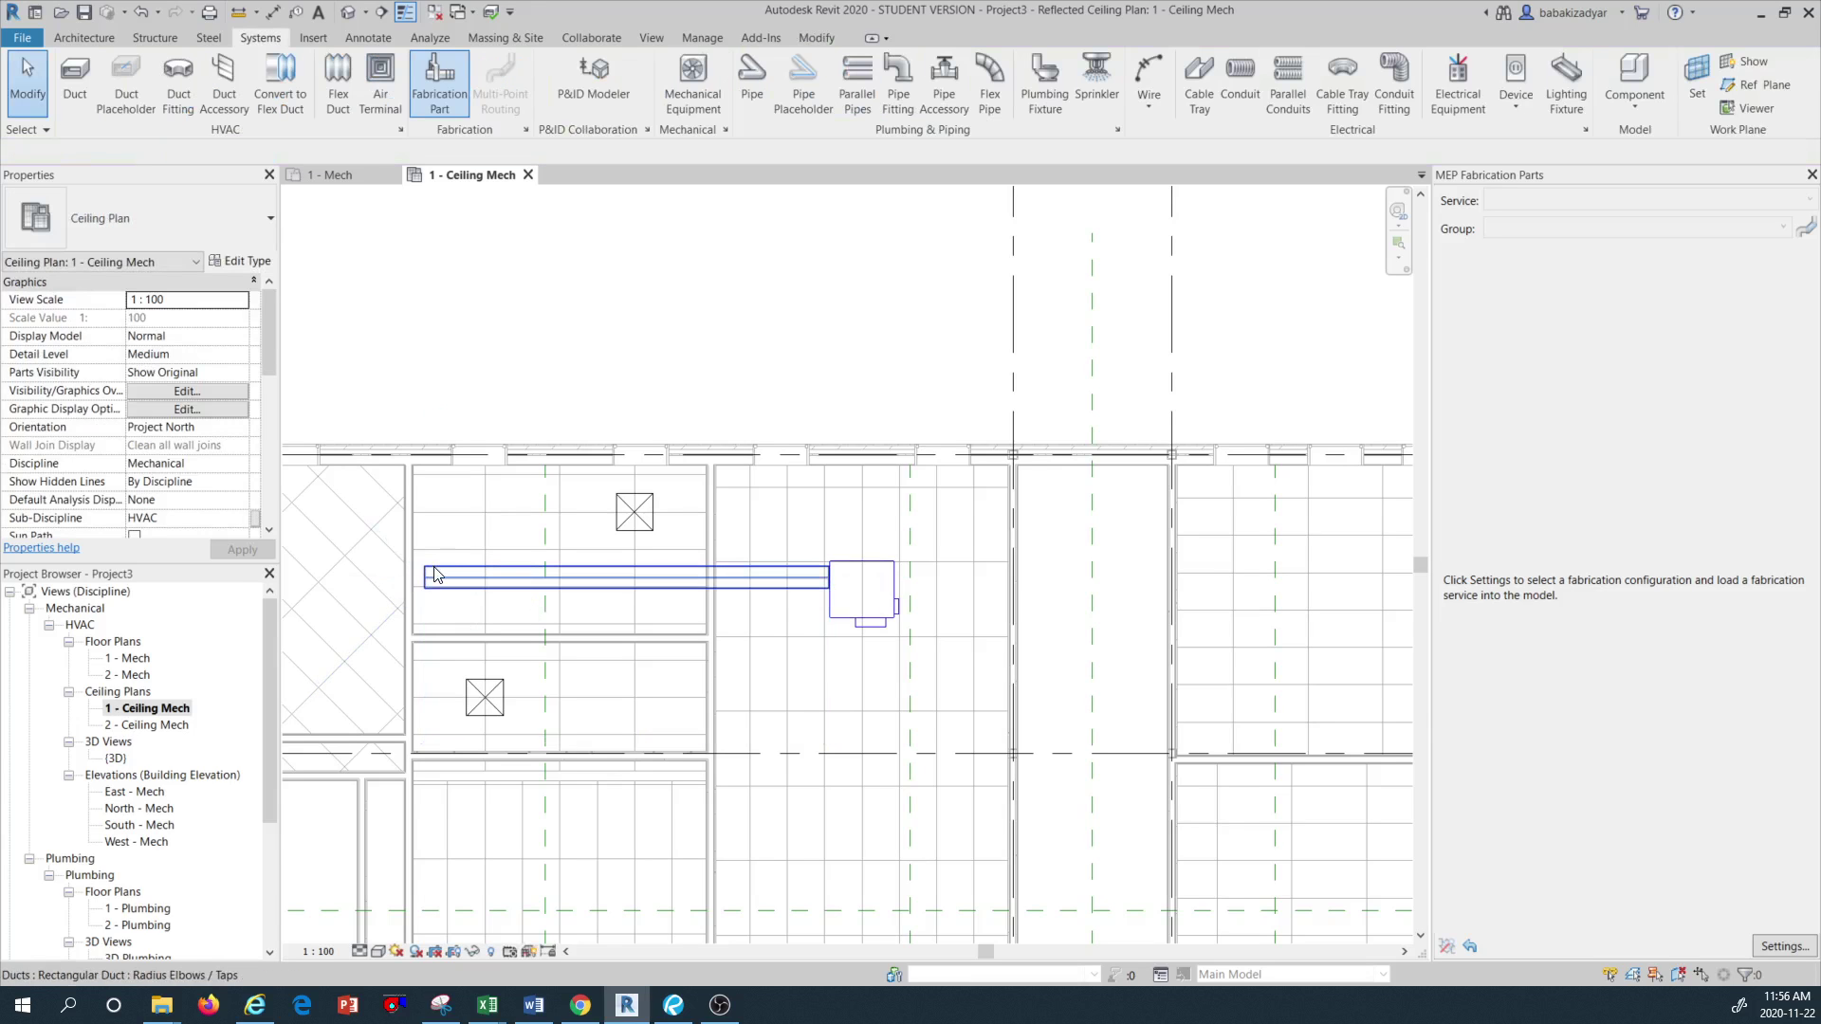
Cap the open west end of the rectangular duct
click(434, 574)
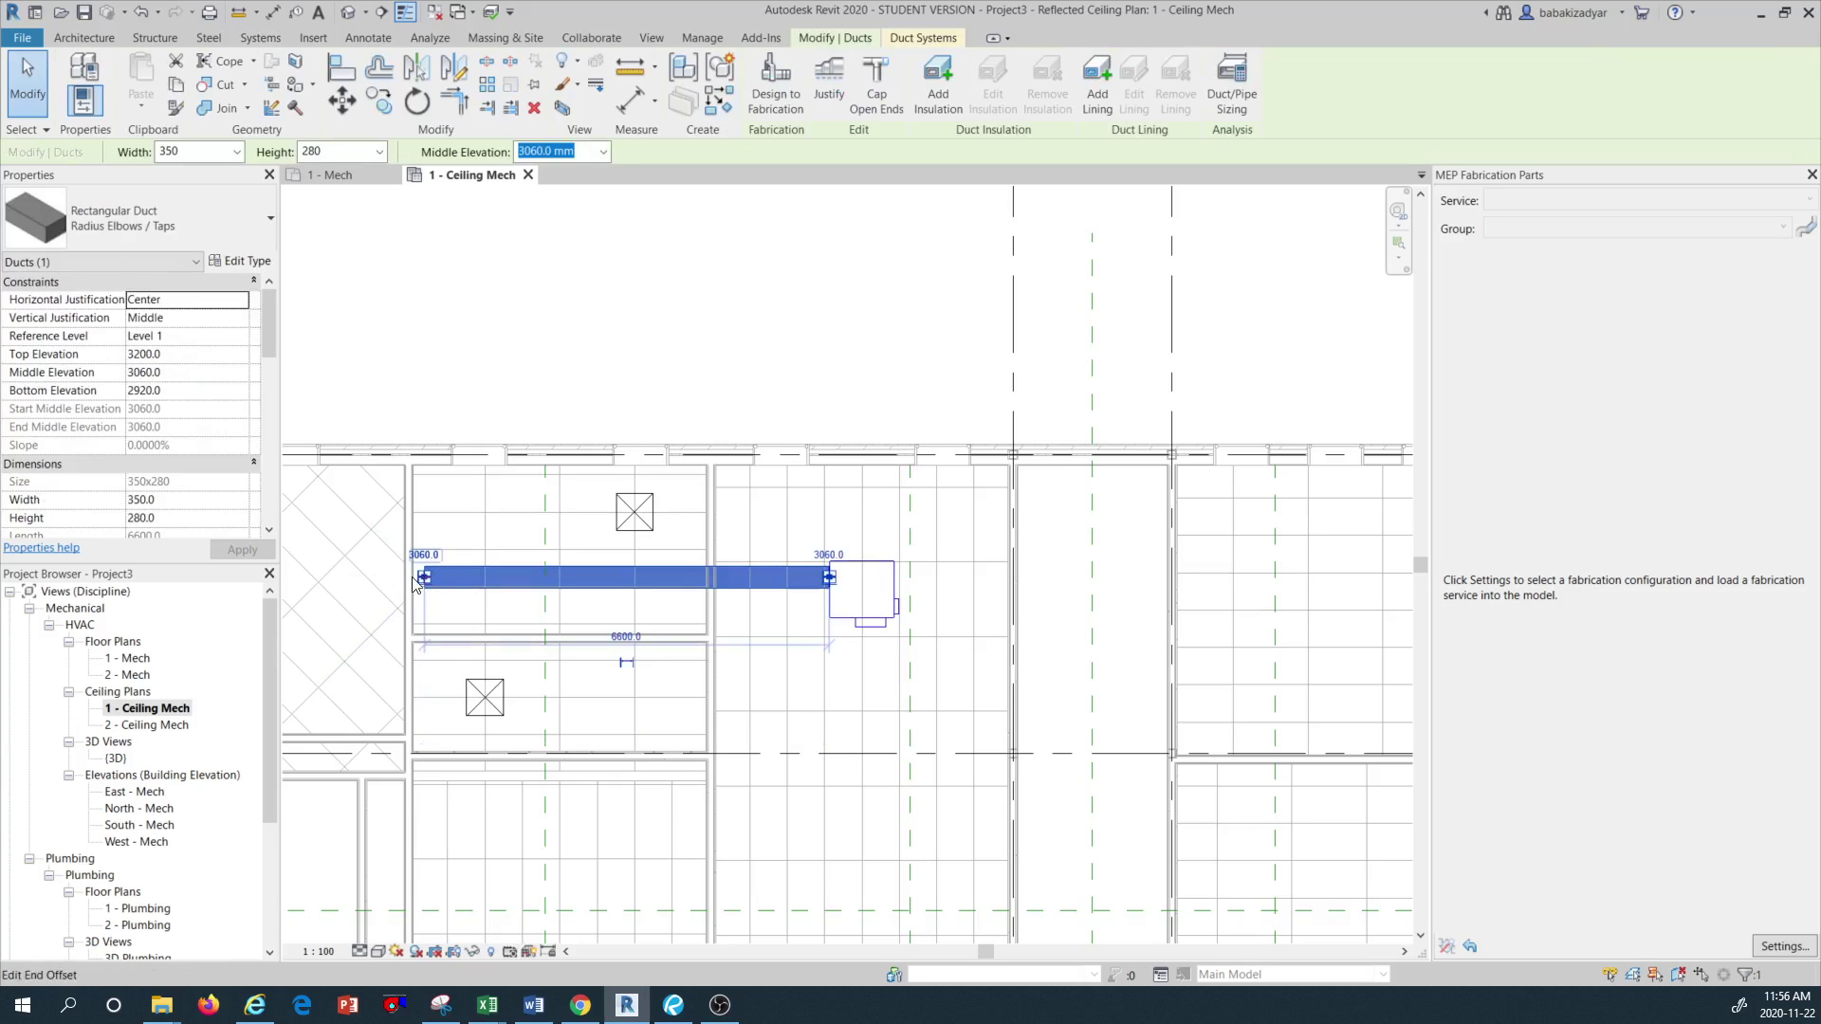
drag(457, 581, 560, 602)
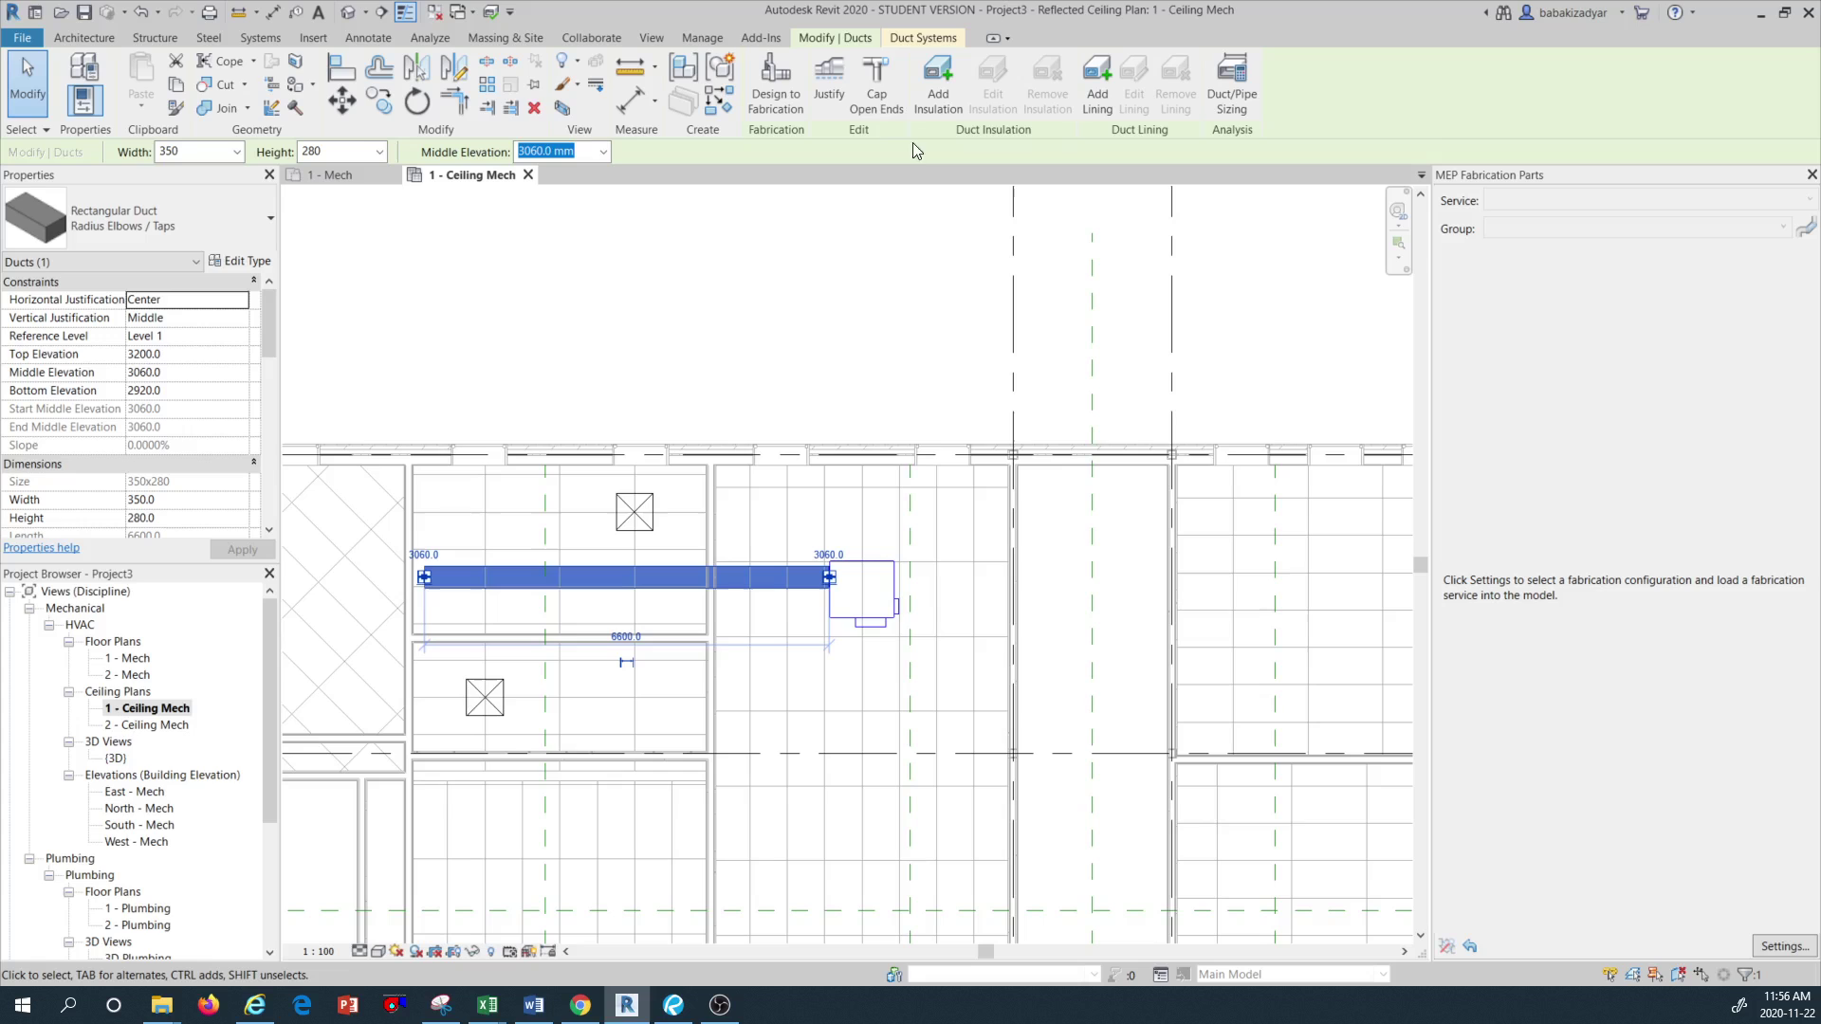
click(878, 76)
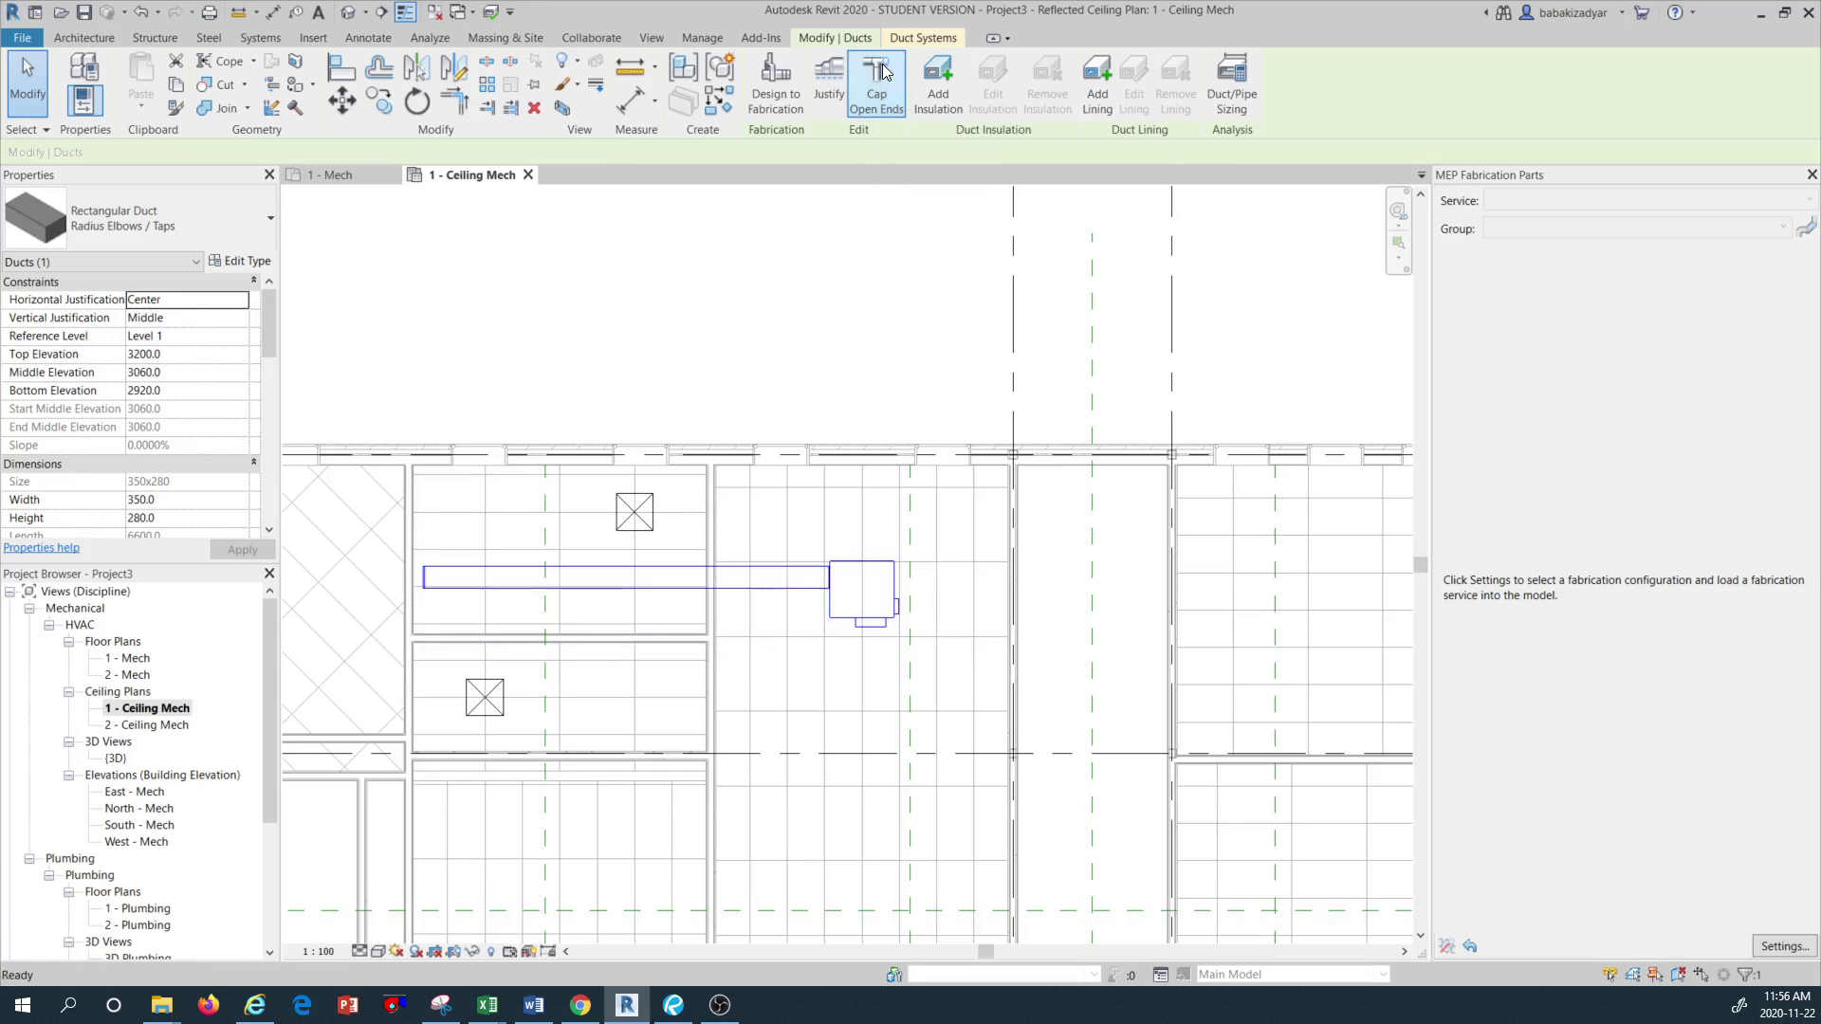
Connect the northern supply diffuser into the main rectangular duct
click(634, 505)
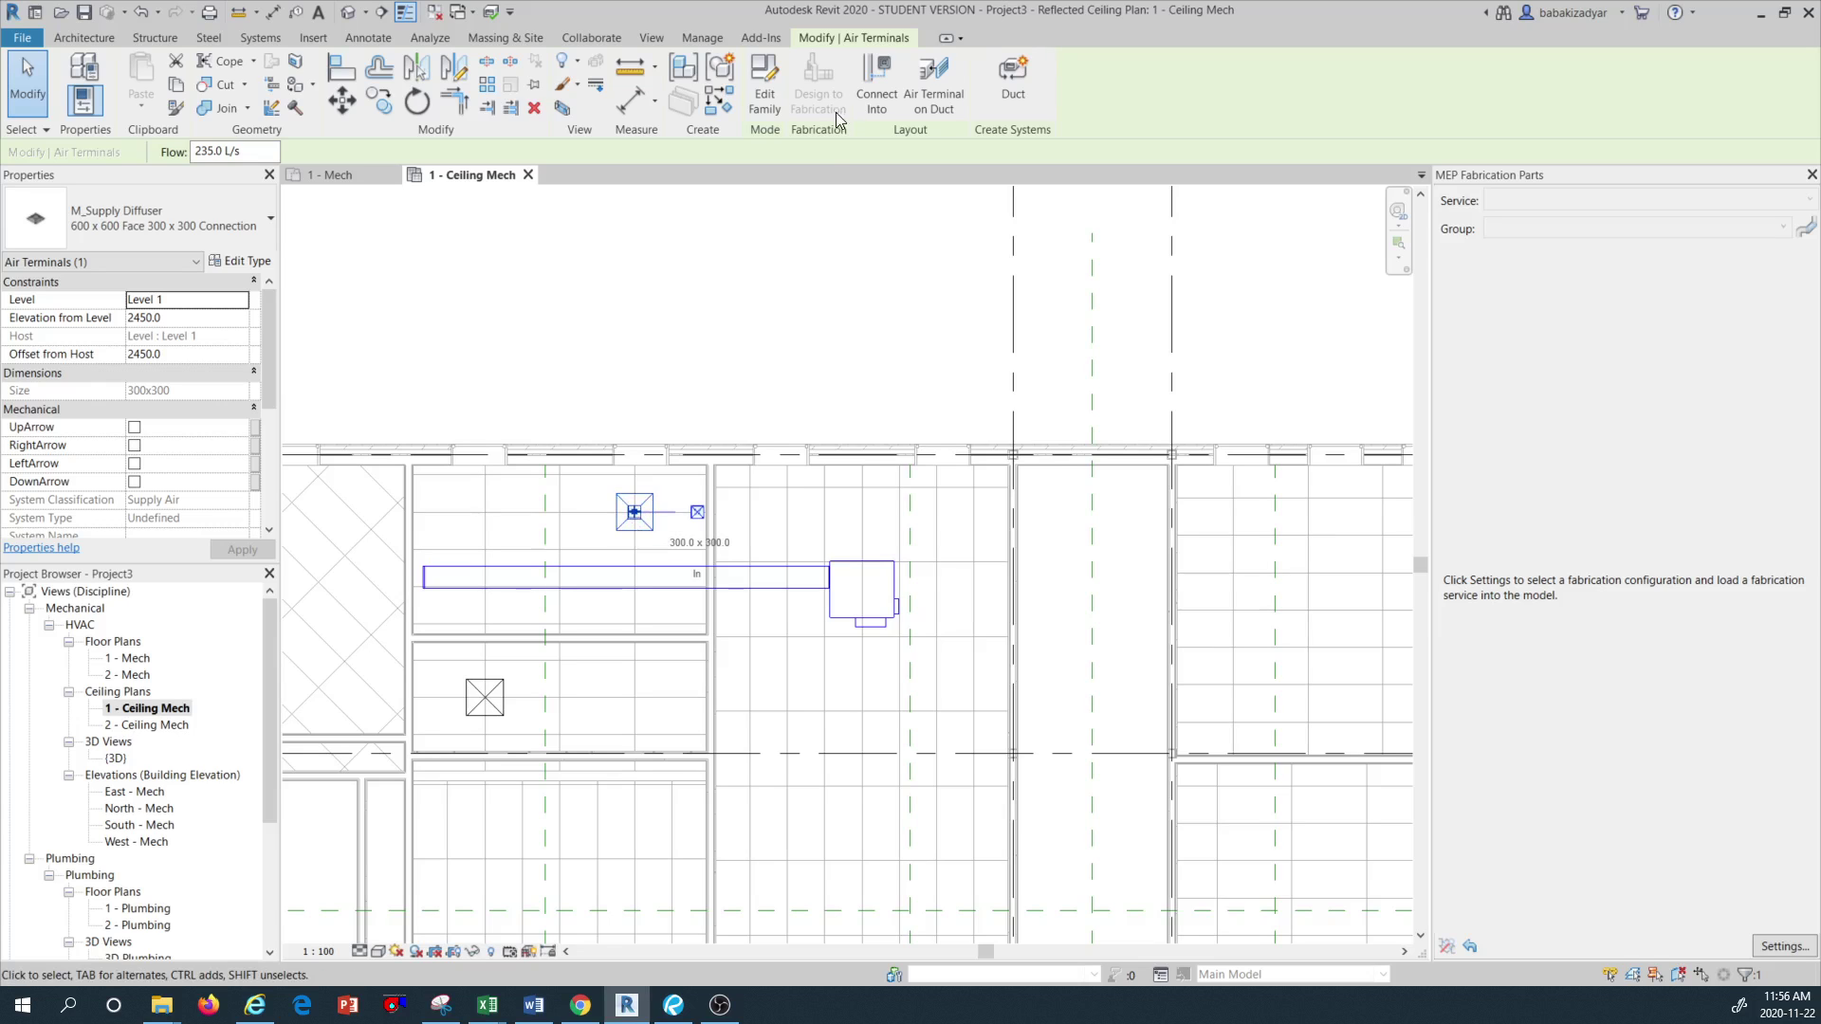
click(881, 90)
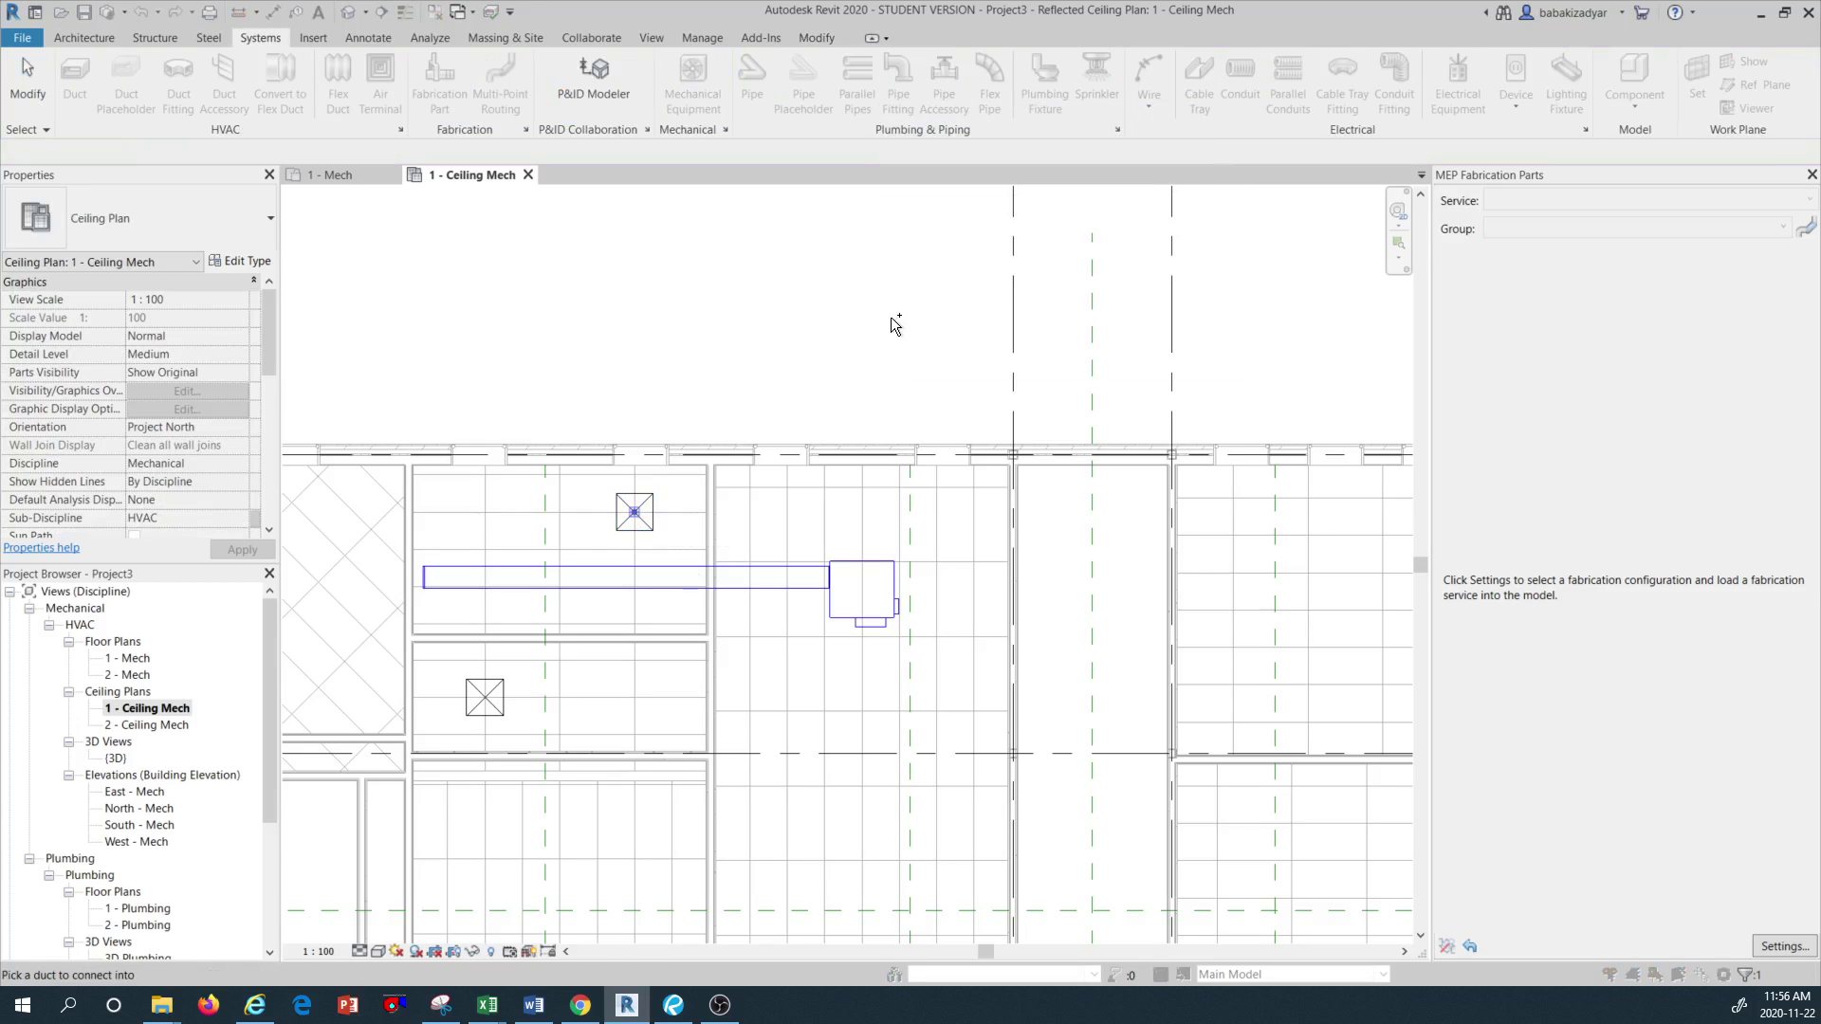
click(631, 576)
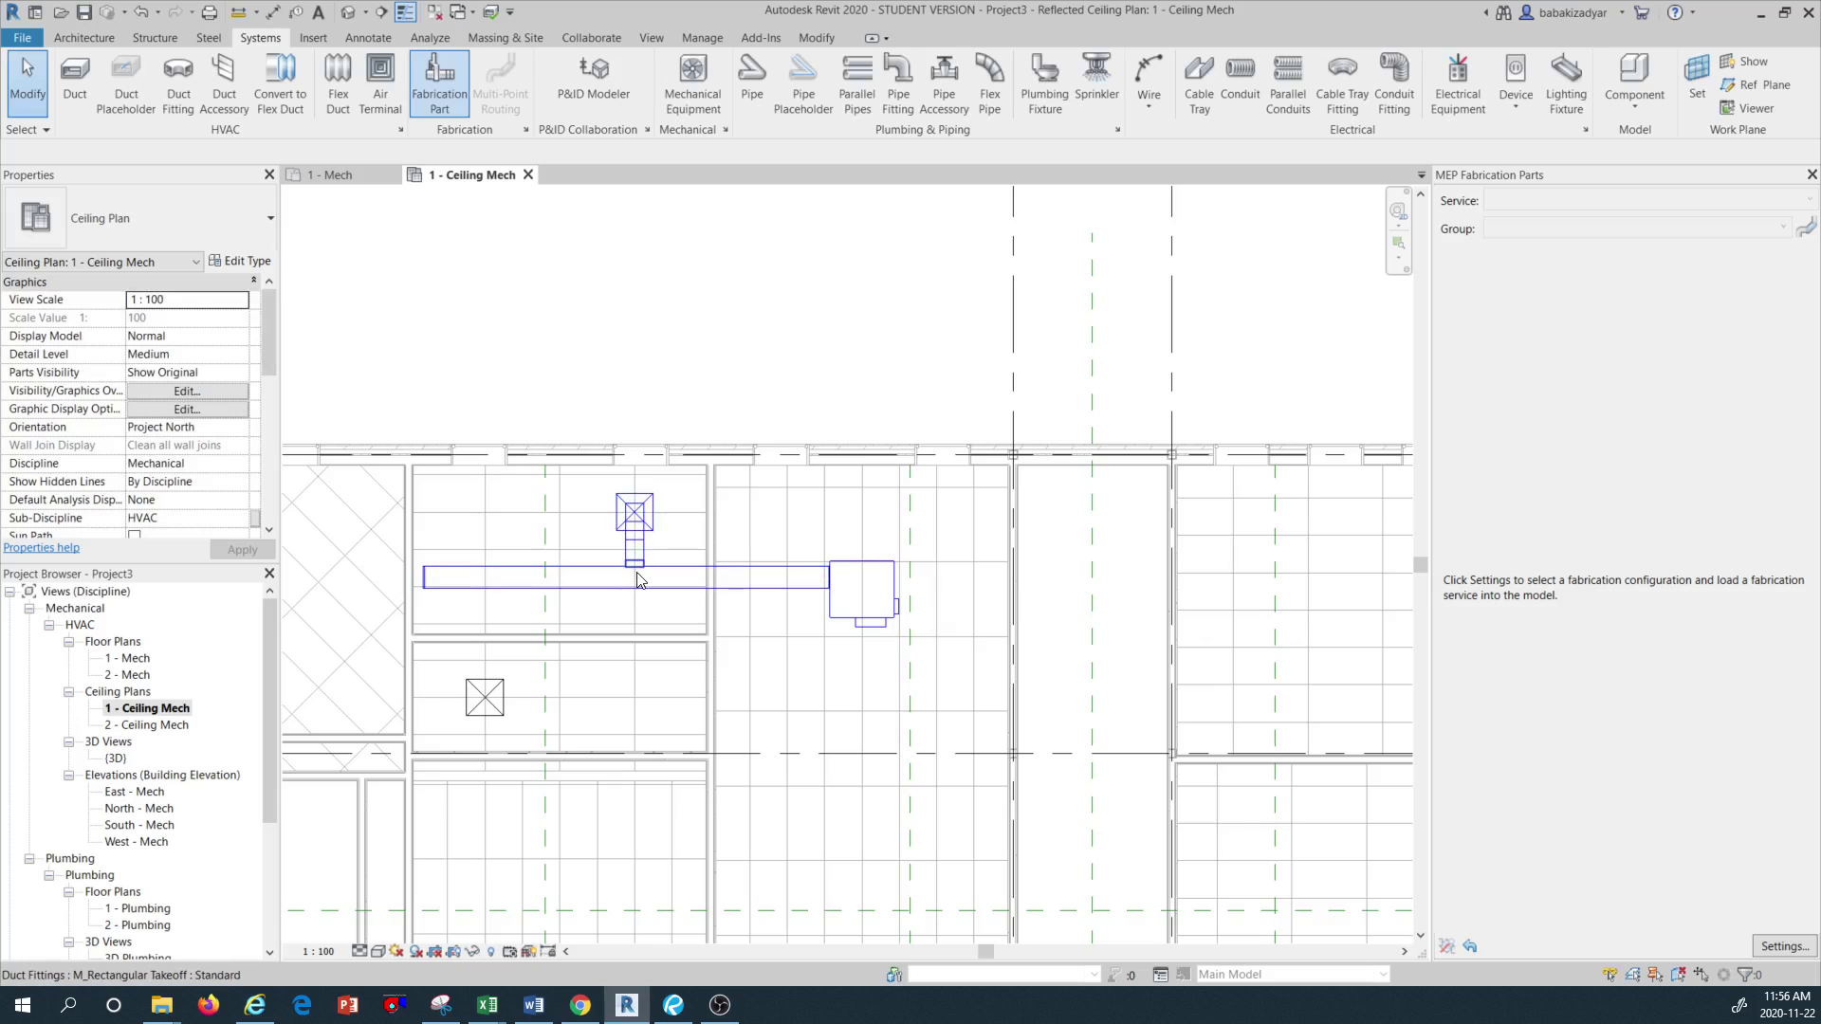
Connect the southern supply diffuser into the main rectangular duct, and undo that connection
scroll(642, 567, up, 3)
scroll(642, 567, up, 1)
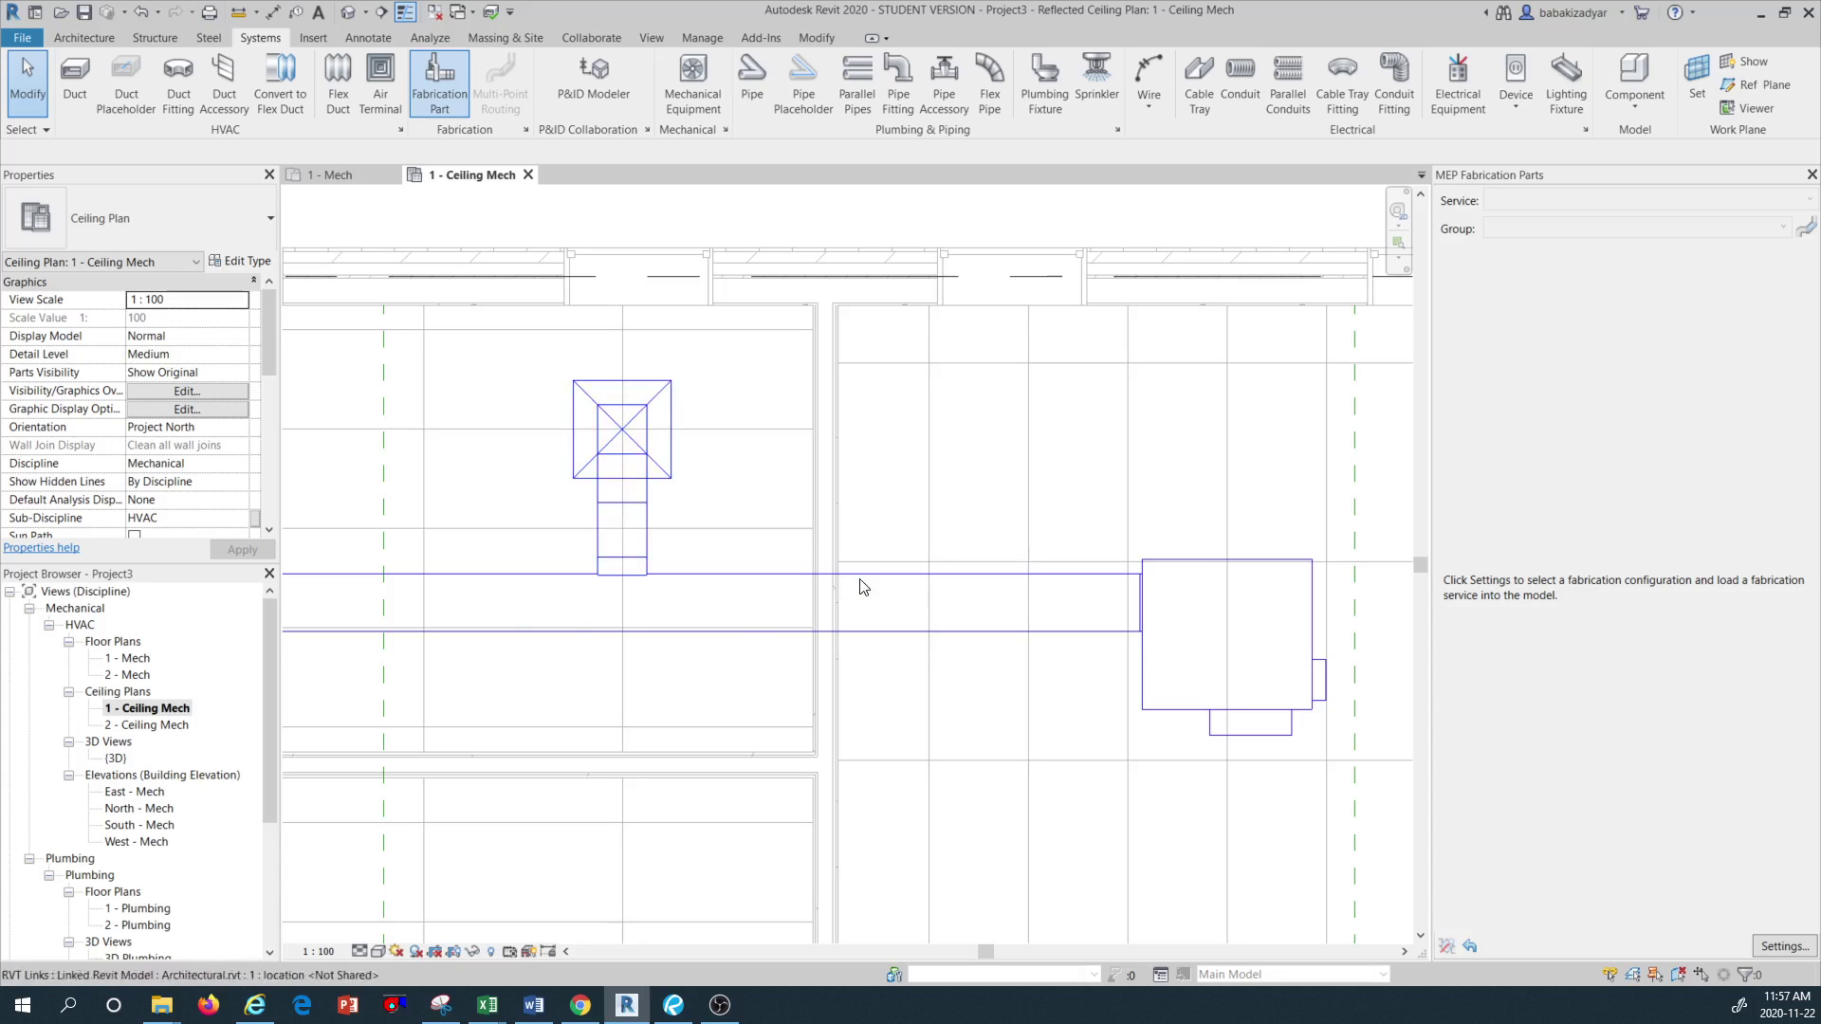
scroll(805, 557, down, 2)
scroll(702, 652, down, 1)
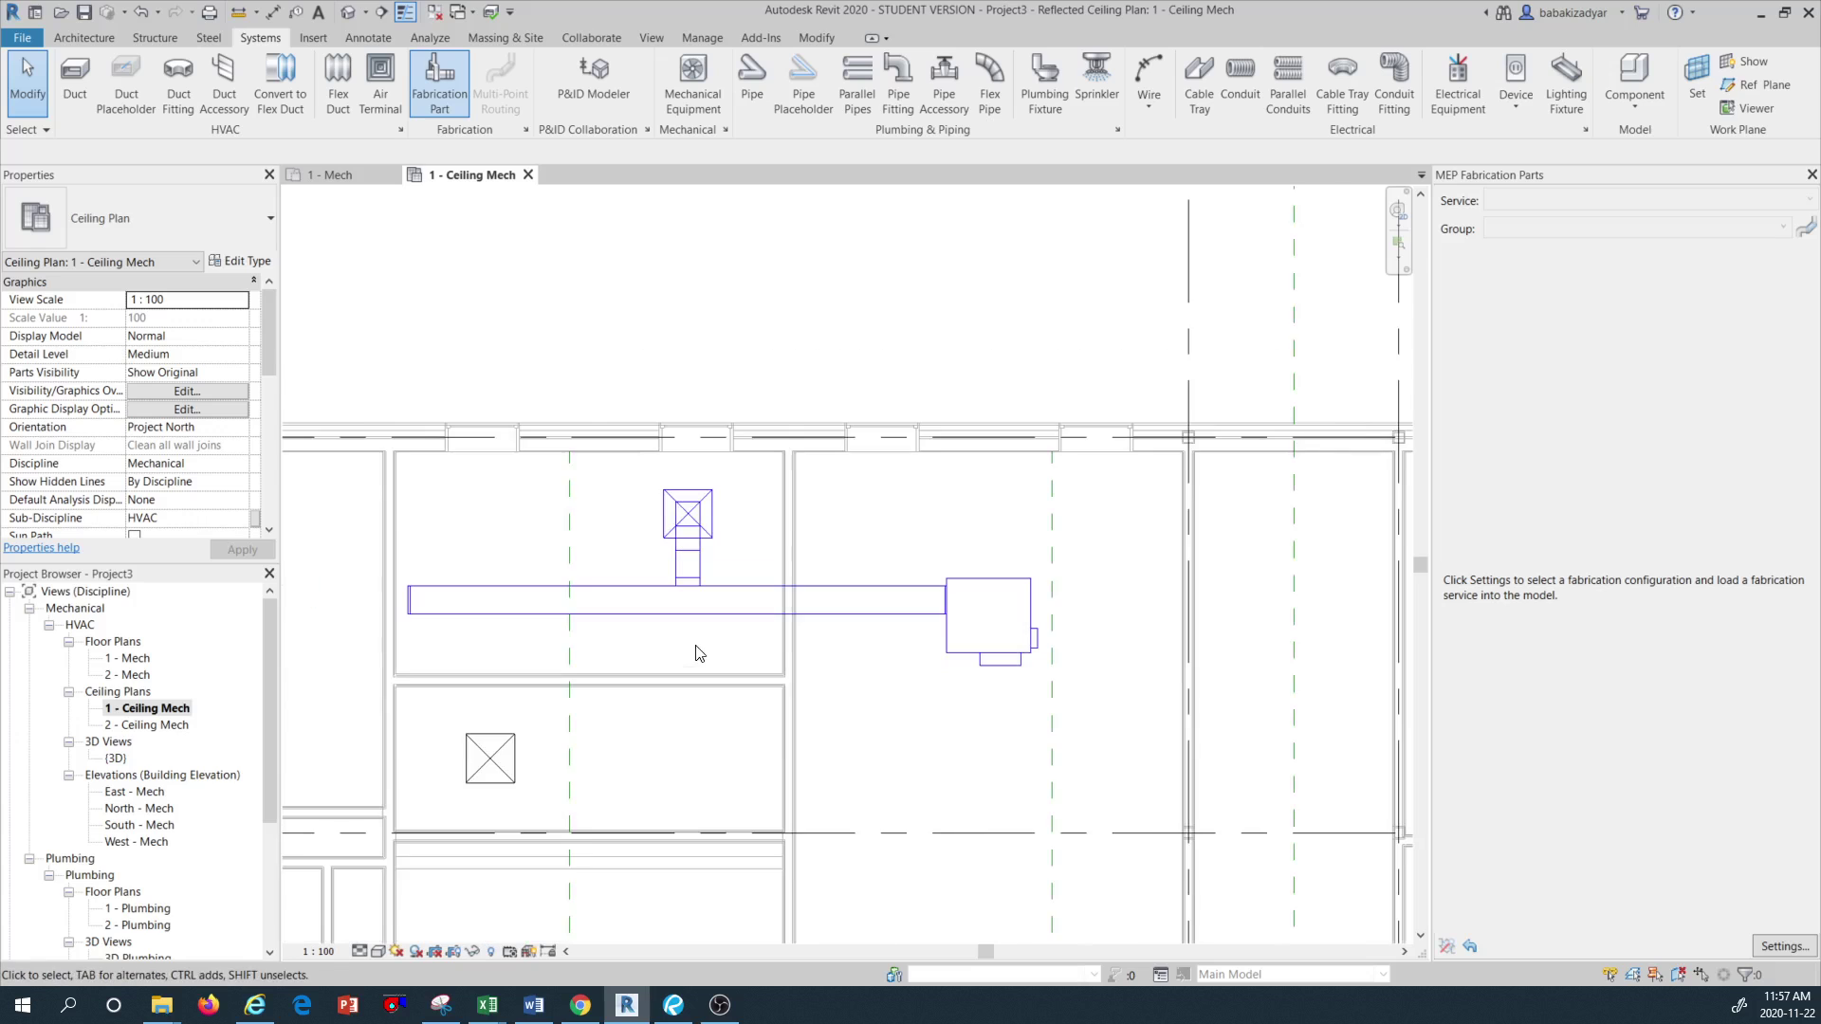
click(507, 740)
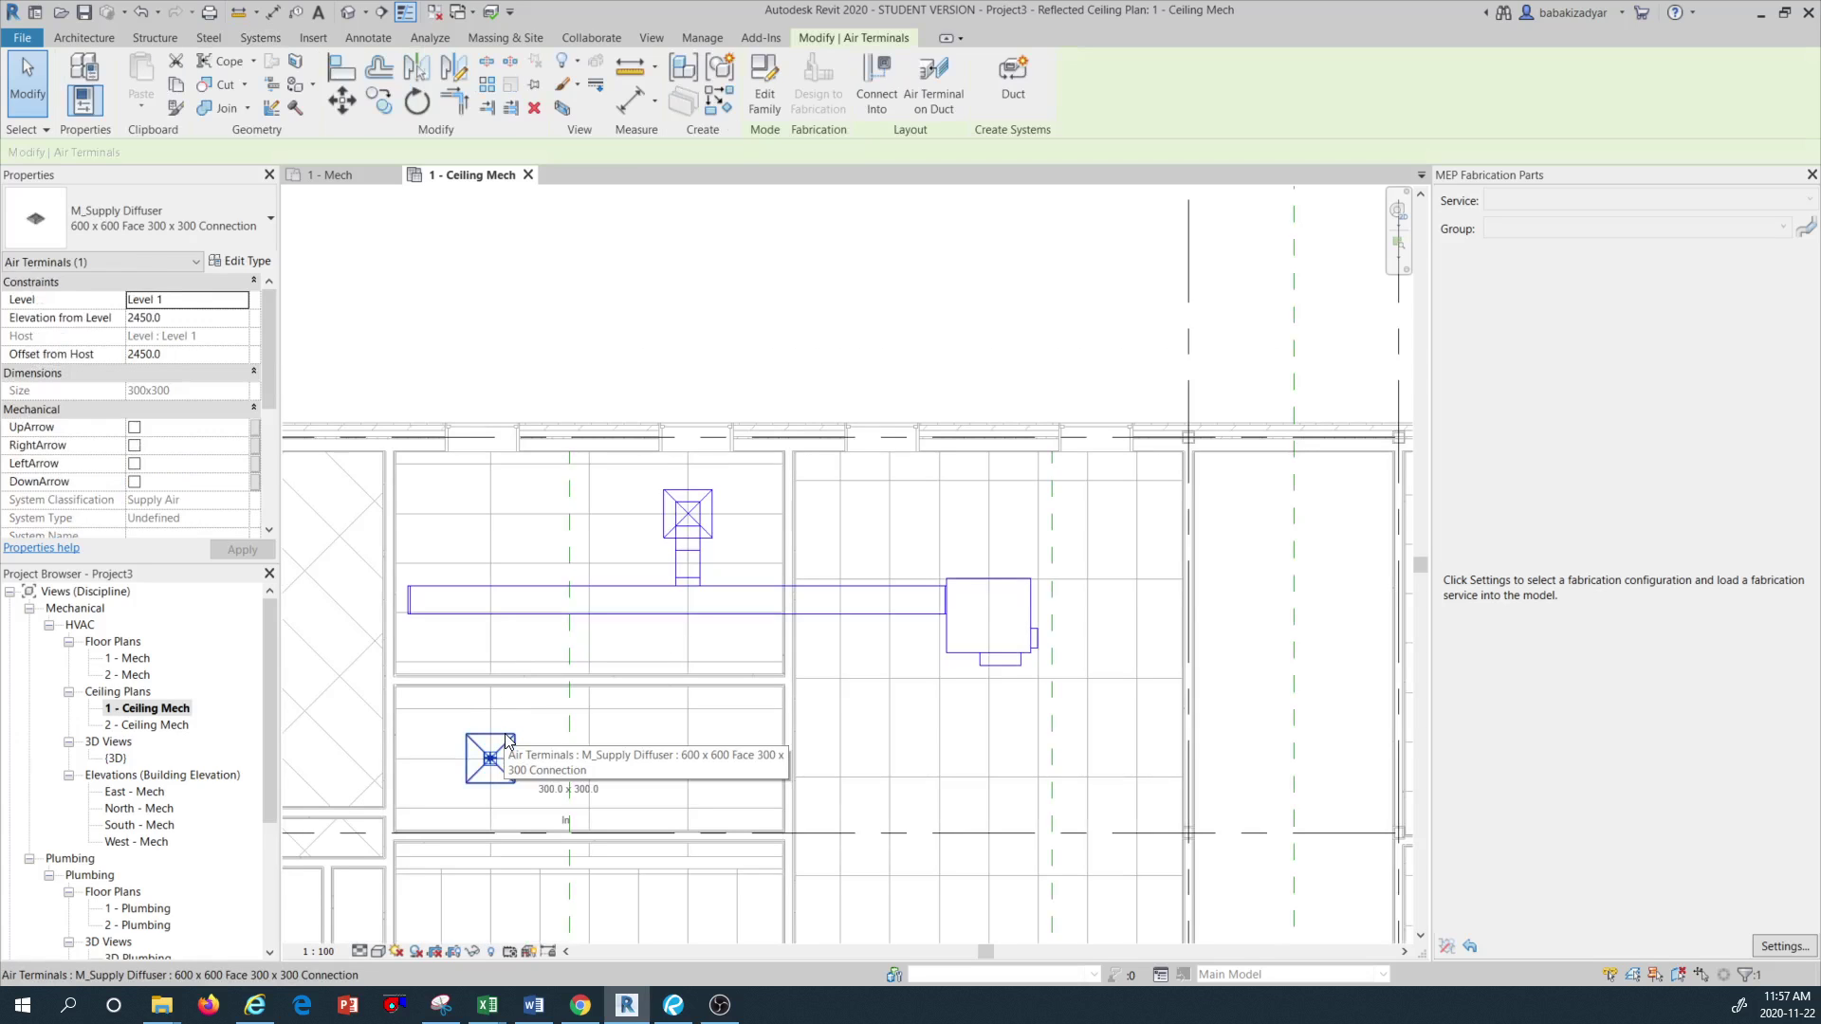
click(894, 102)
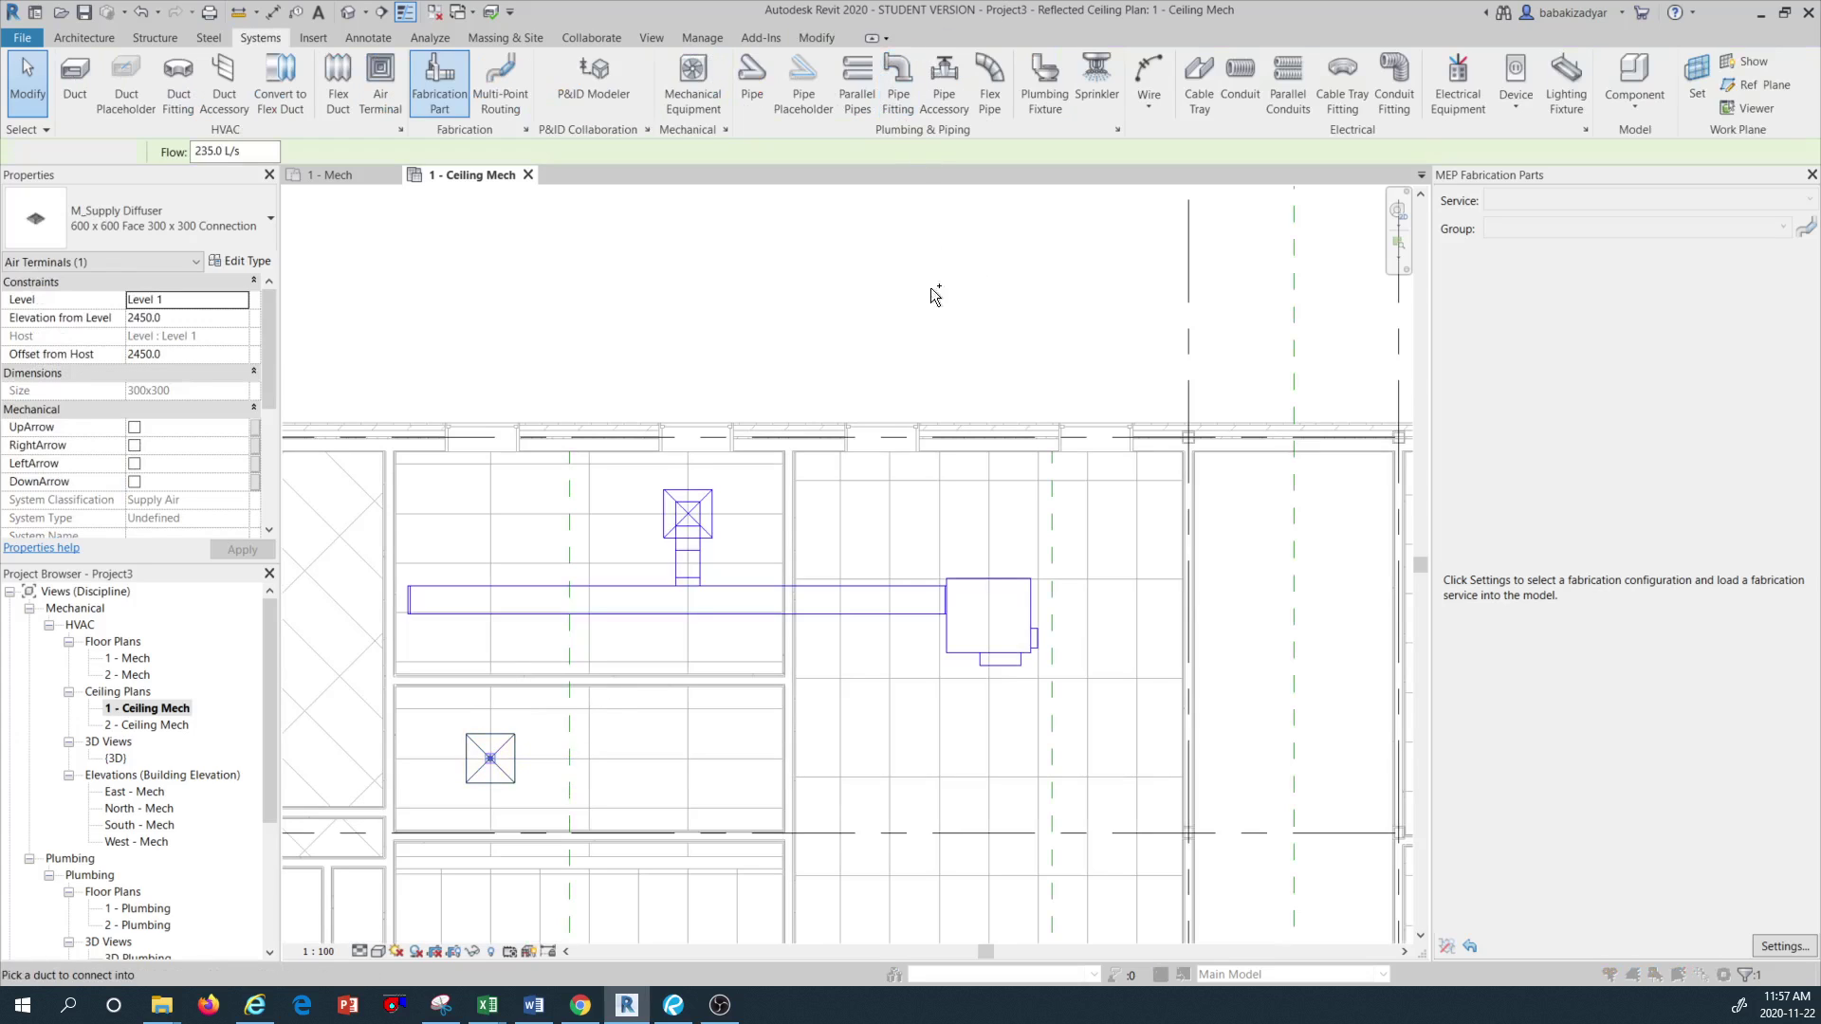
click(514, 612)
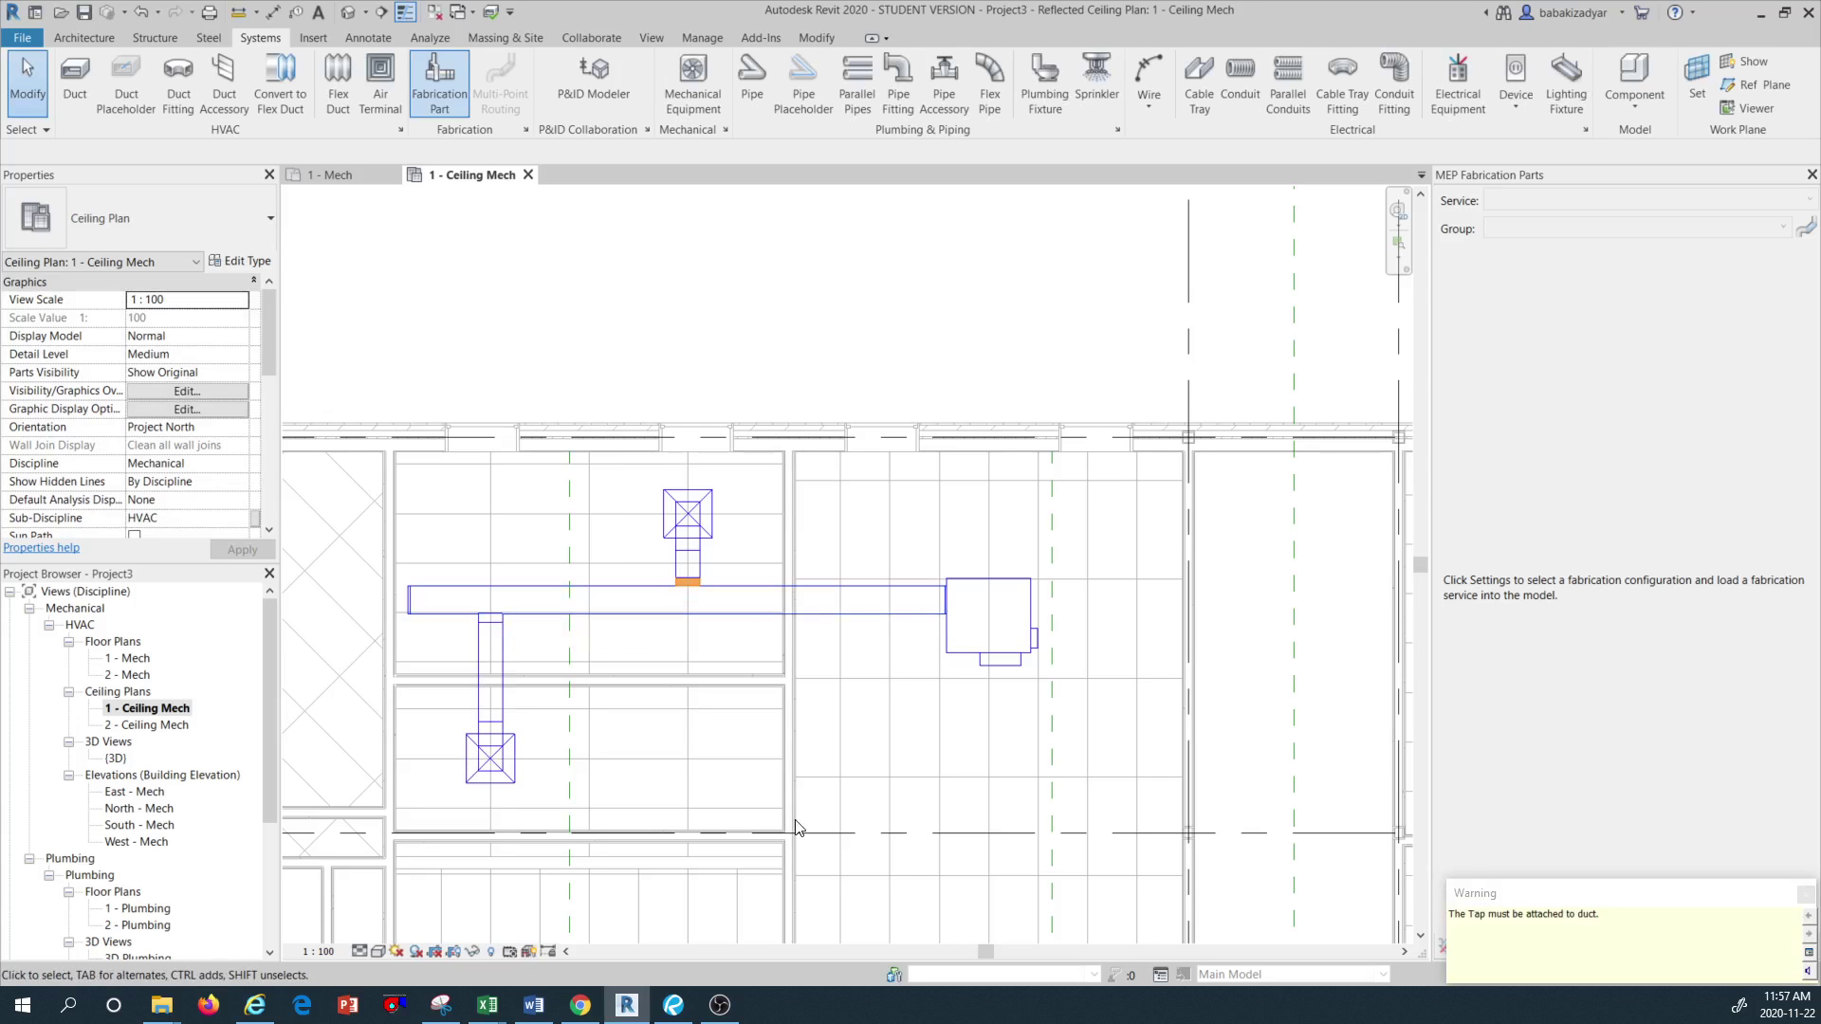
scroll(706, 572, up, 2)
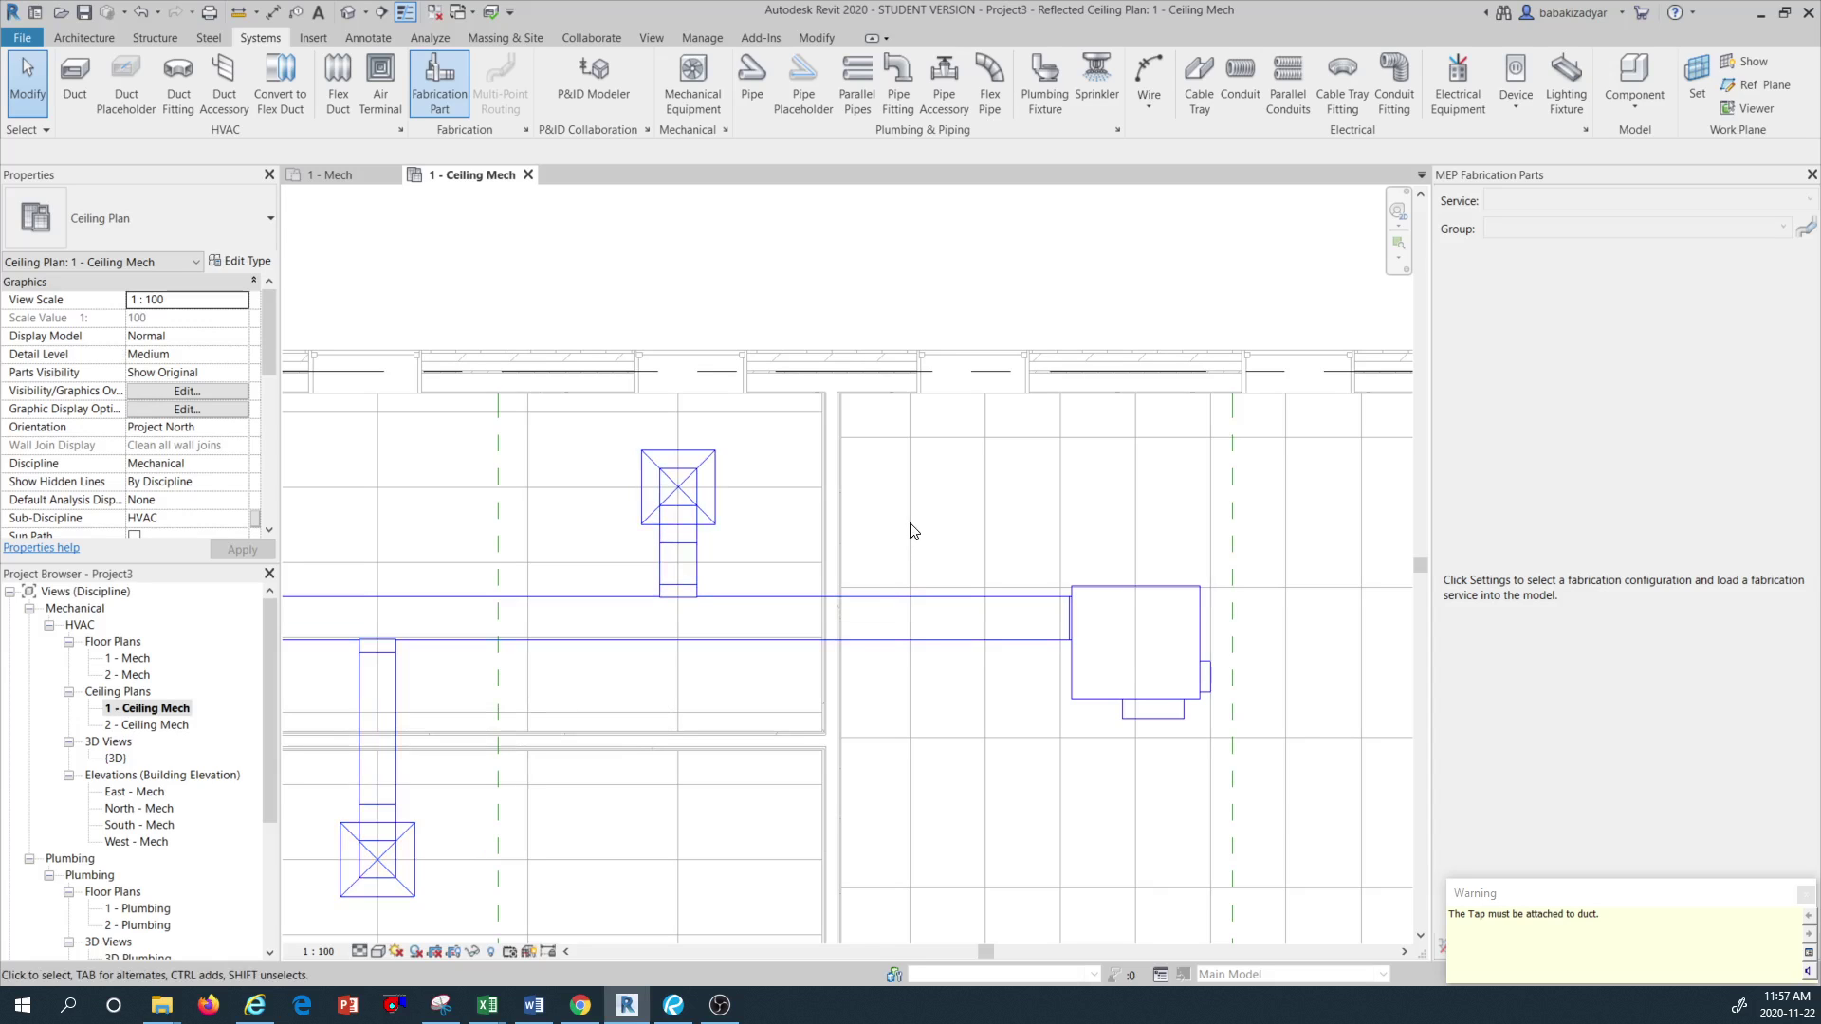
scroll(911, 531, down, 2)
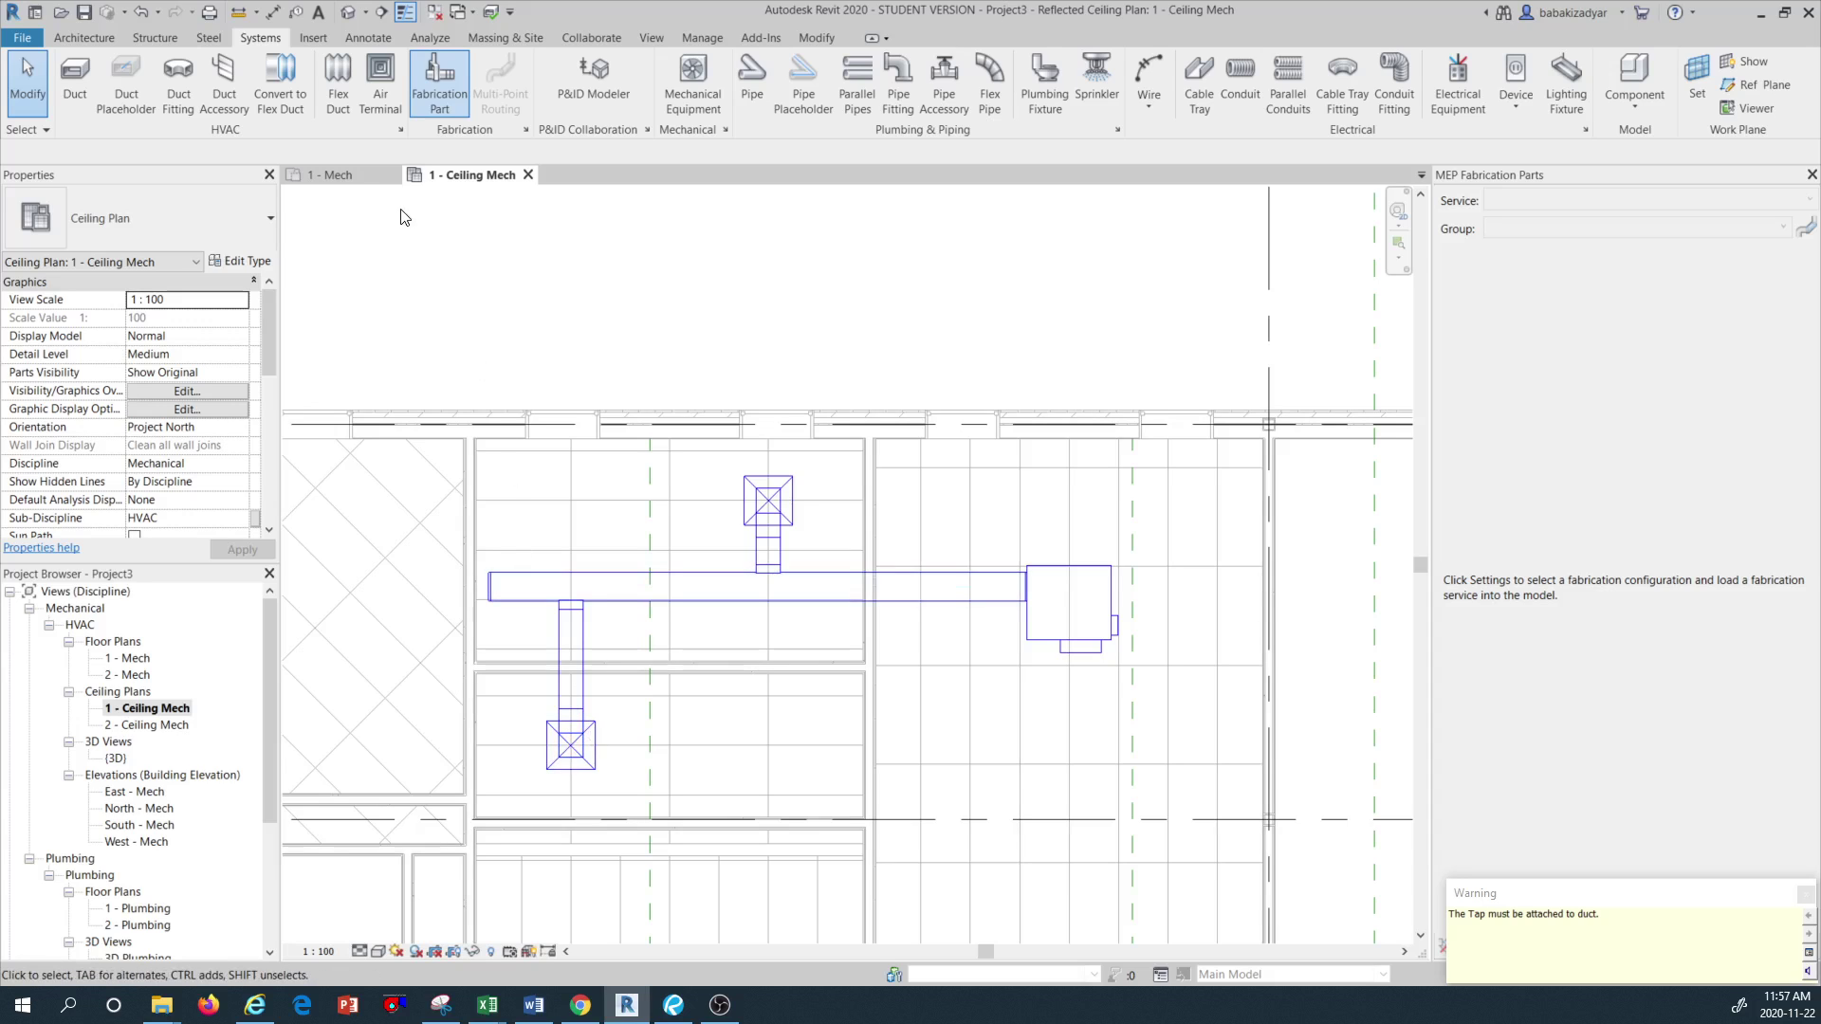
click(140, 14)
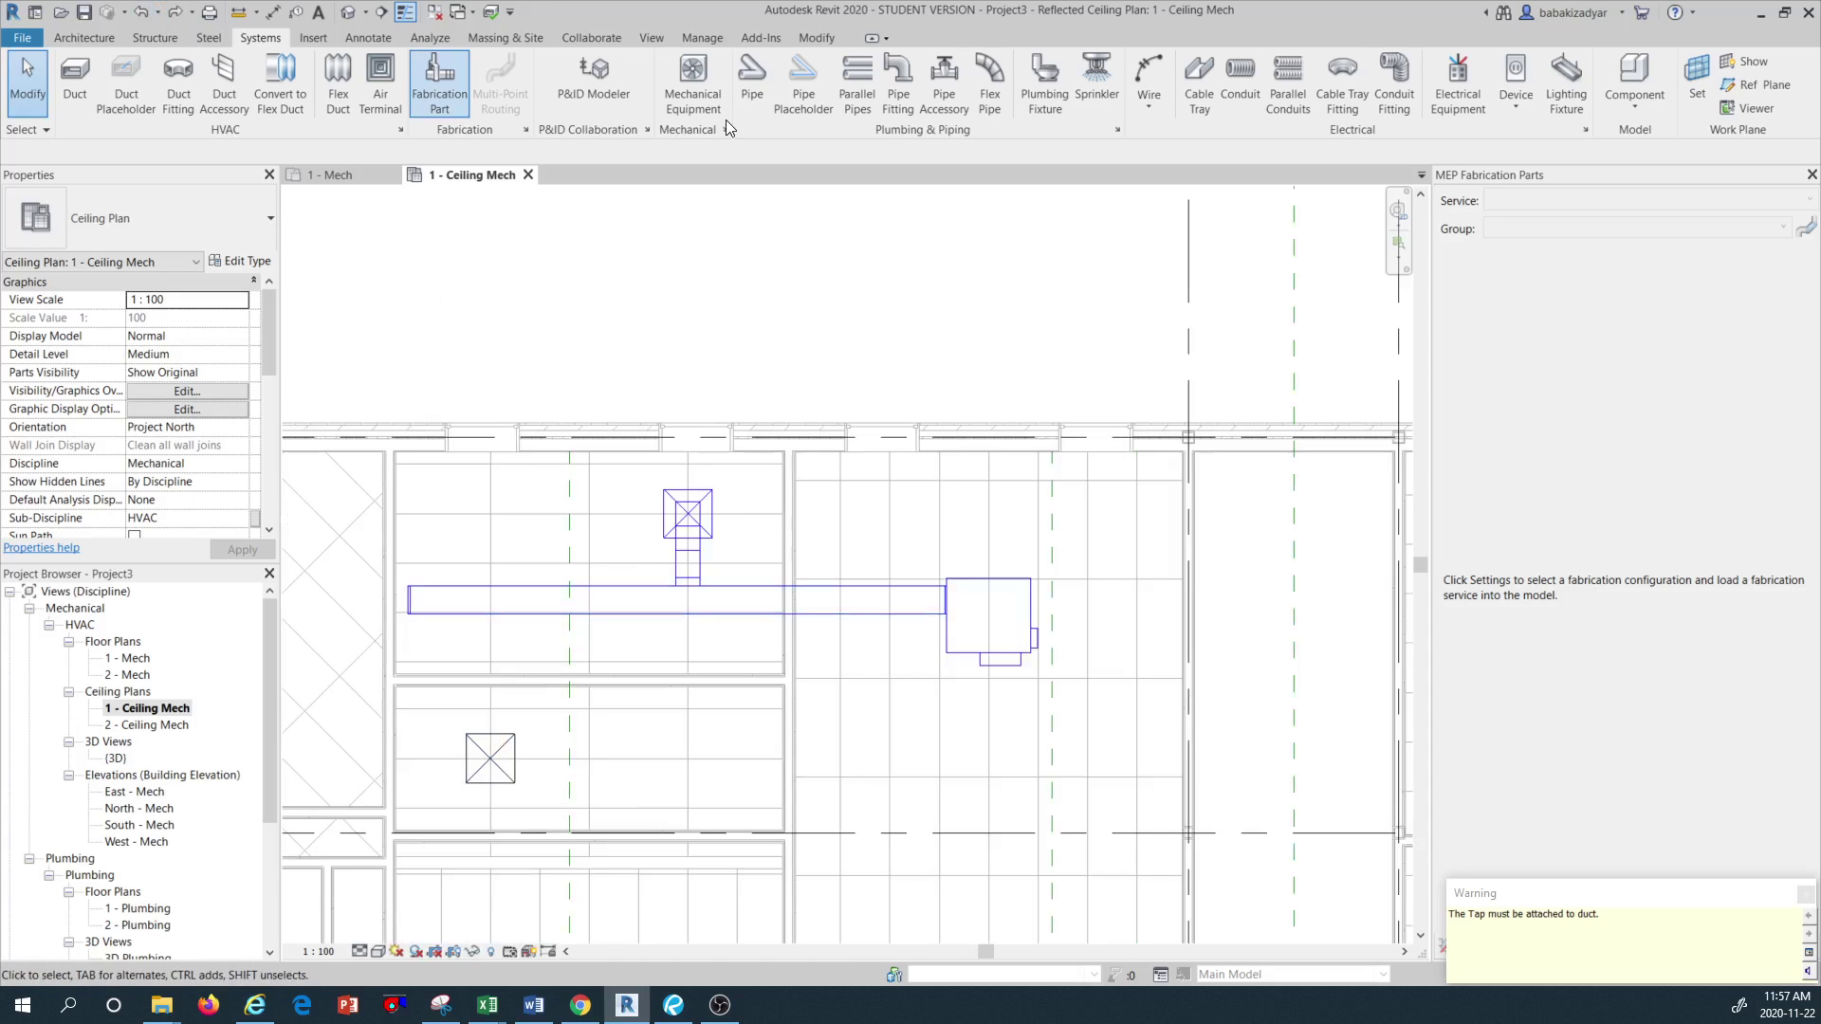
Check the main rectangular duct's size and elevation properties
click(80, 76)
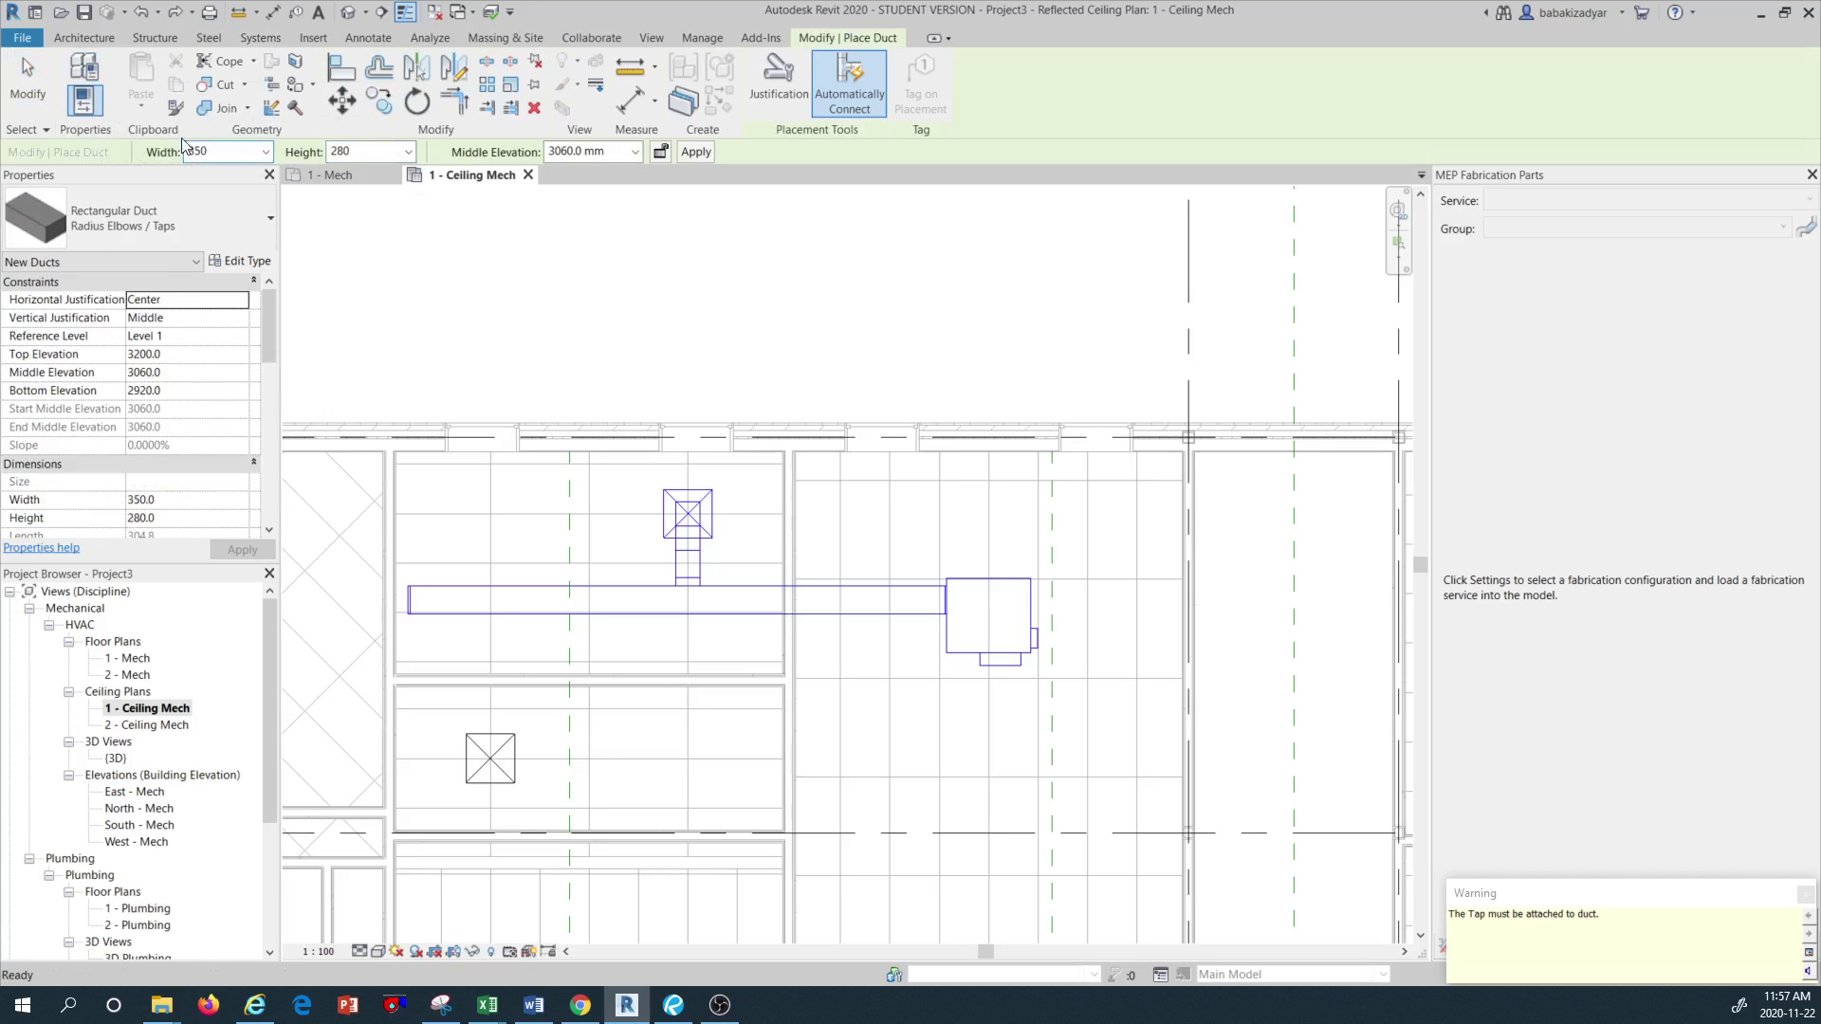
key(Escape)
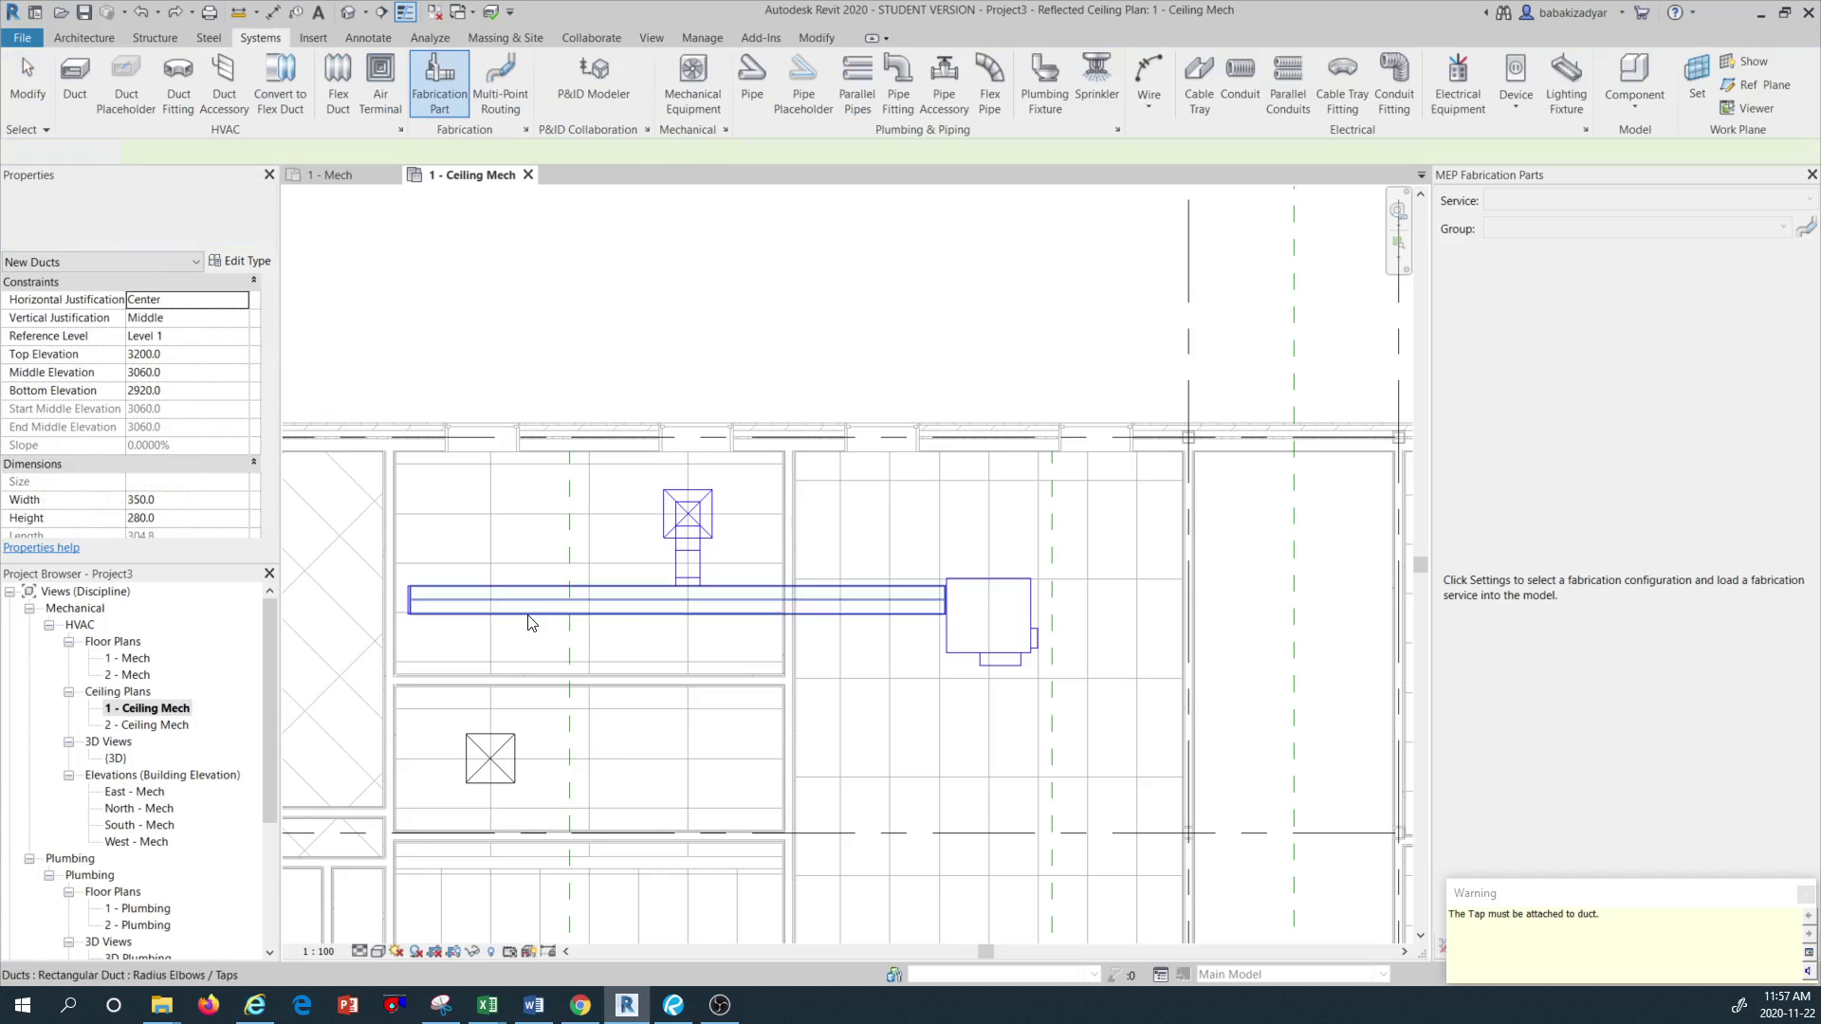
click(530, 623)
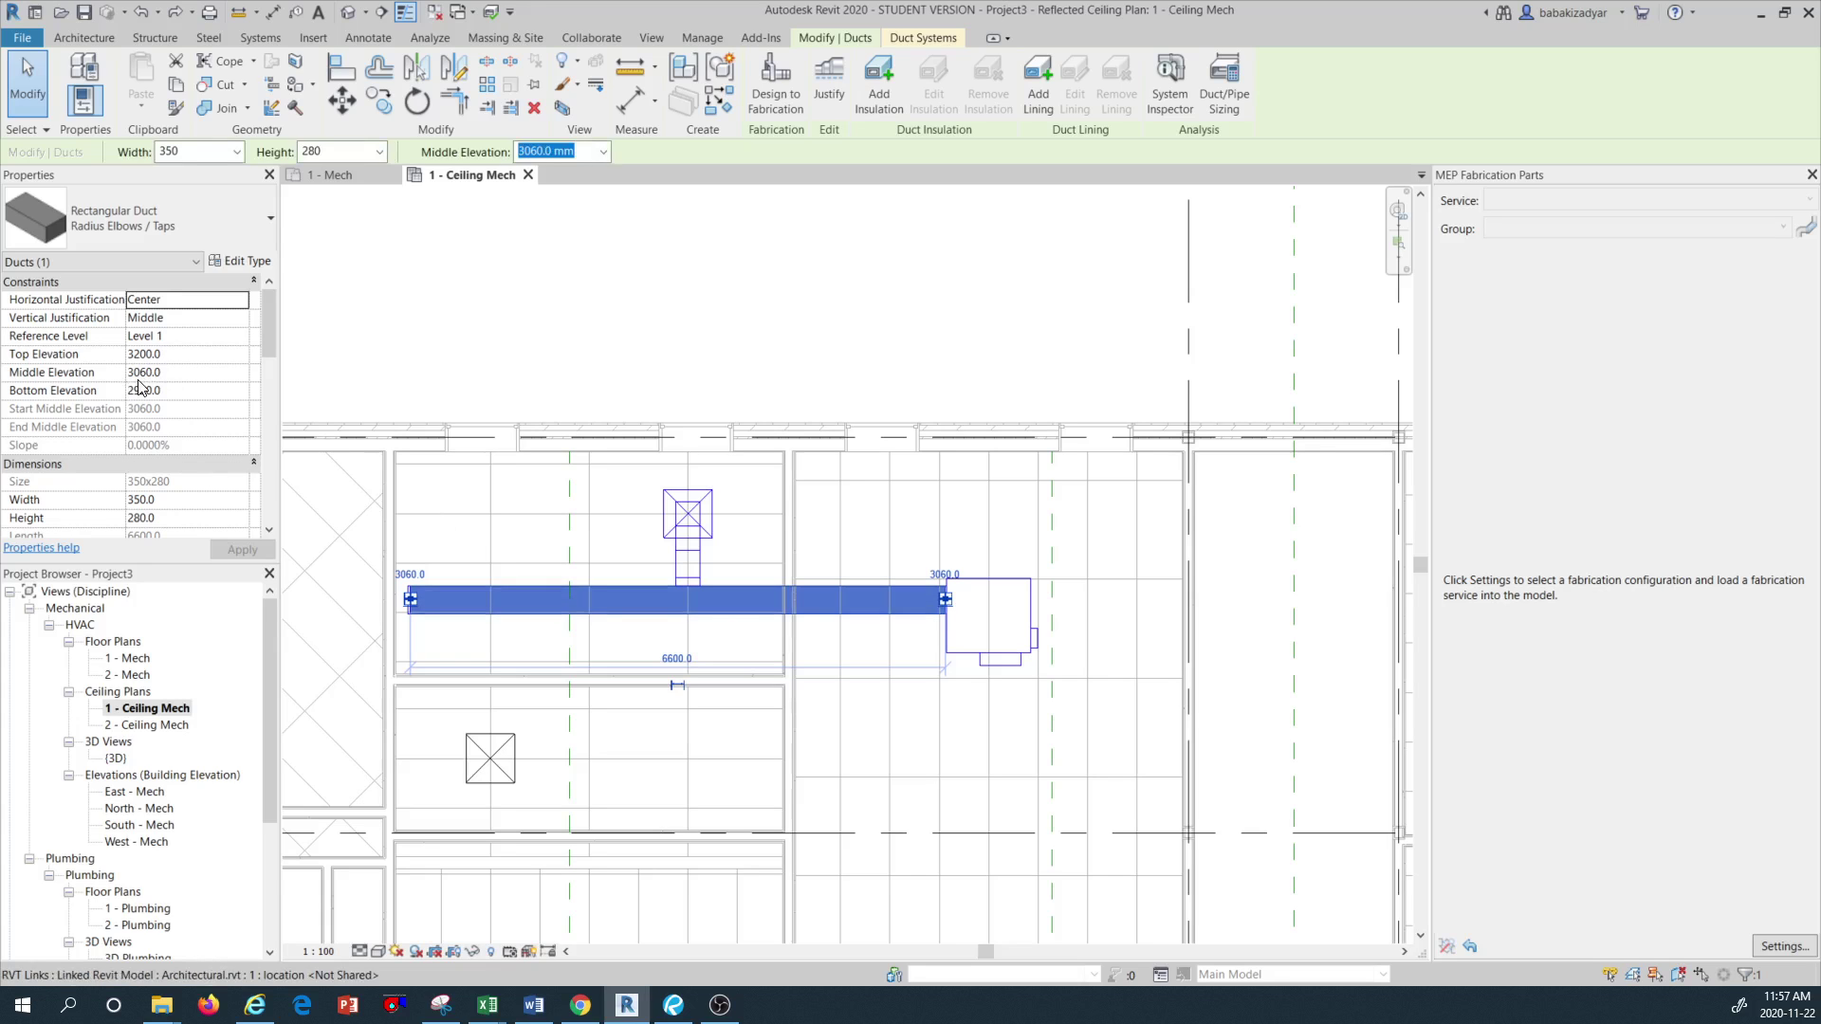
key(Escape)
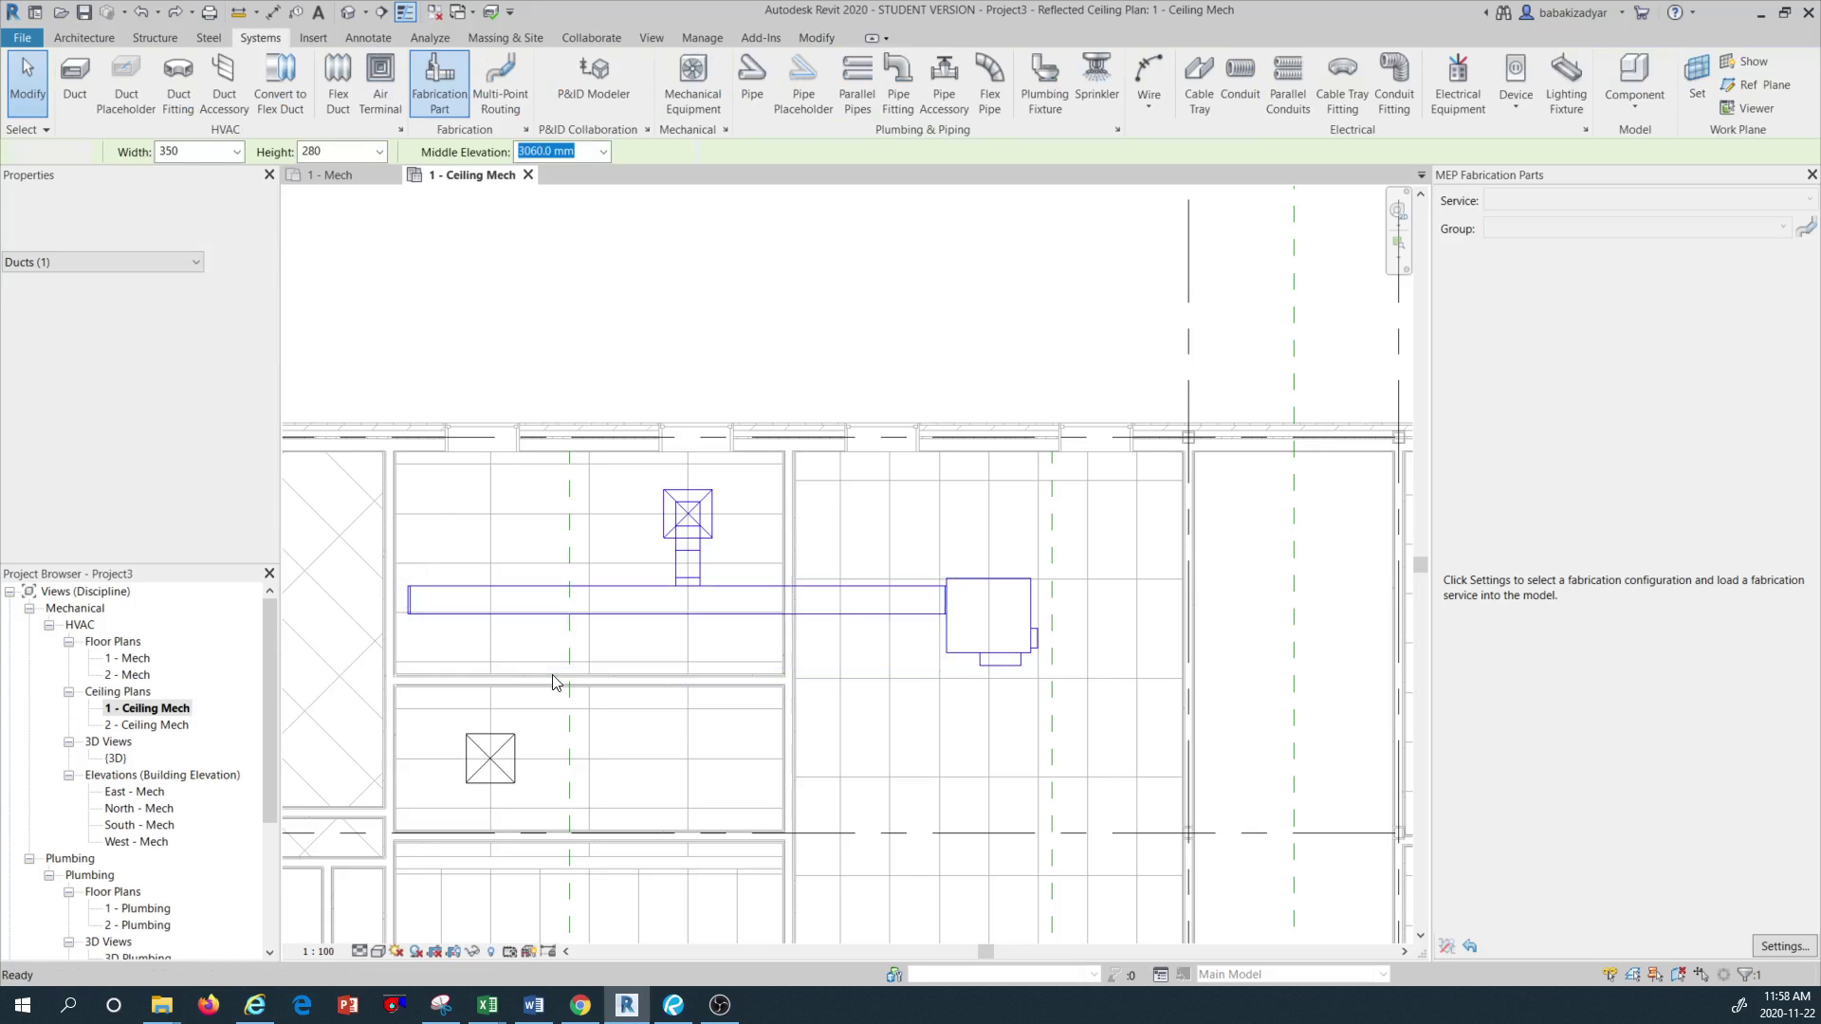
click(503, 608)
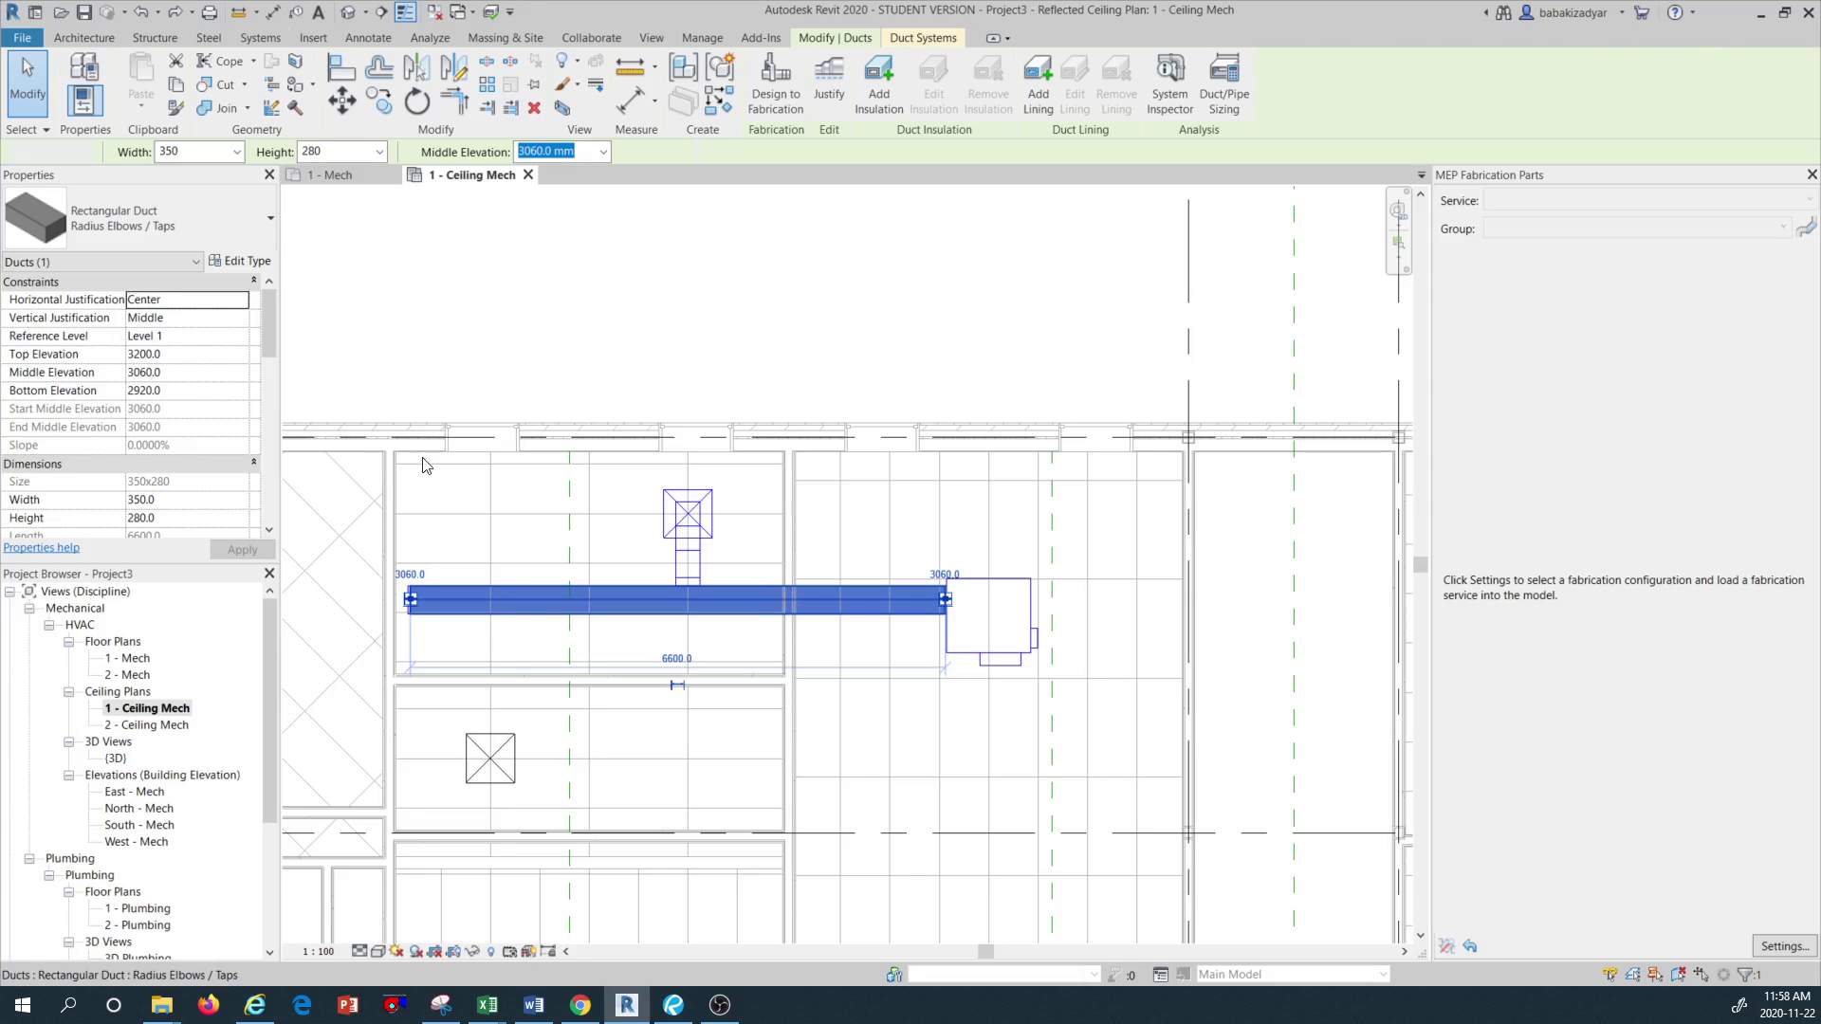
key(Escape)
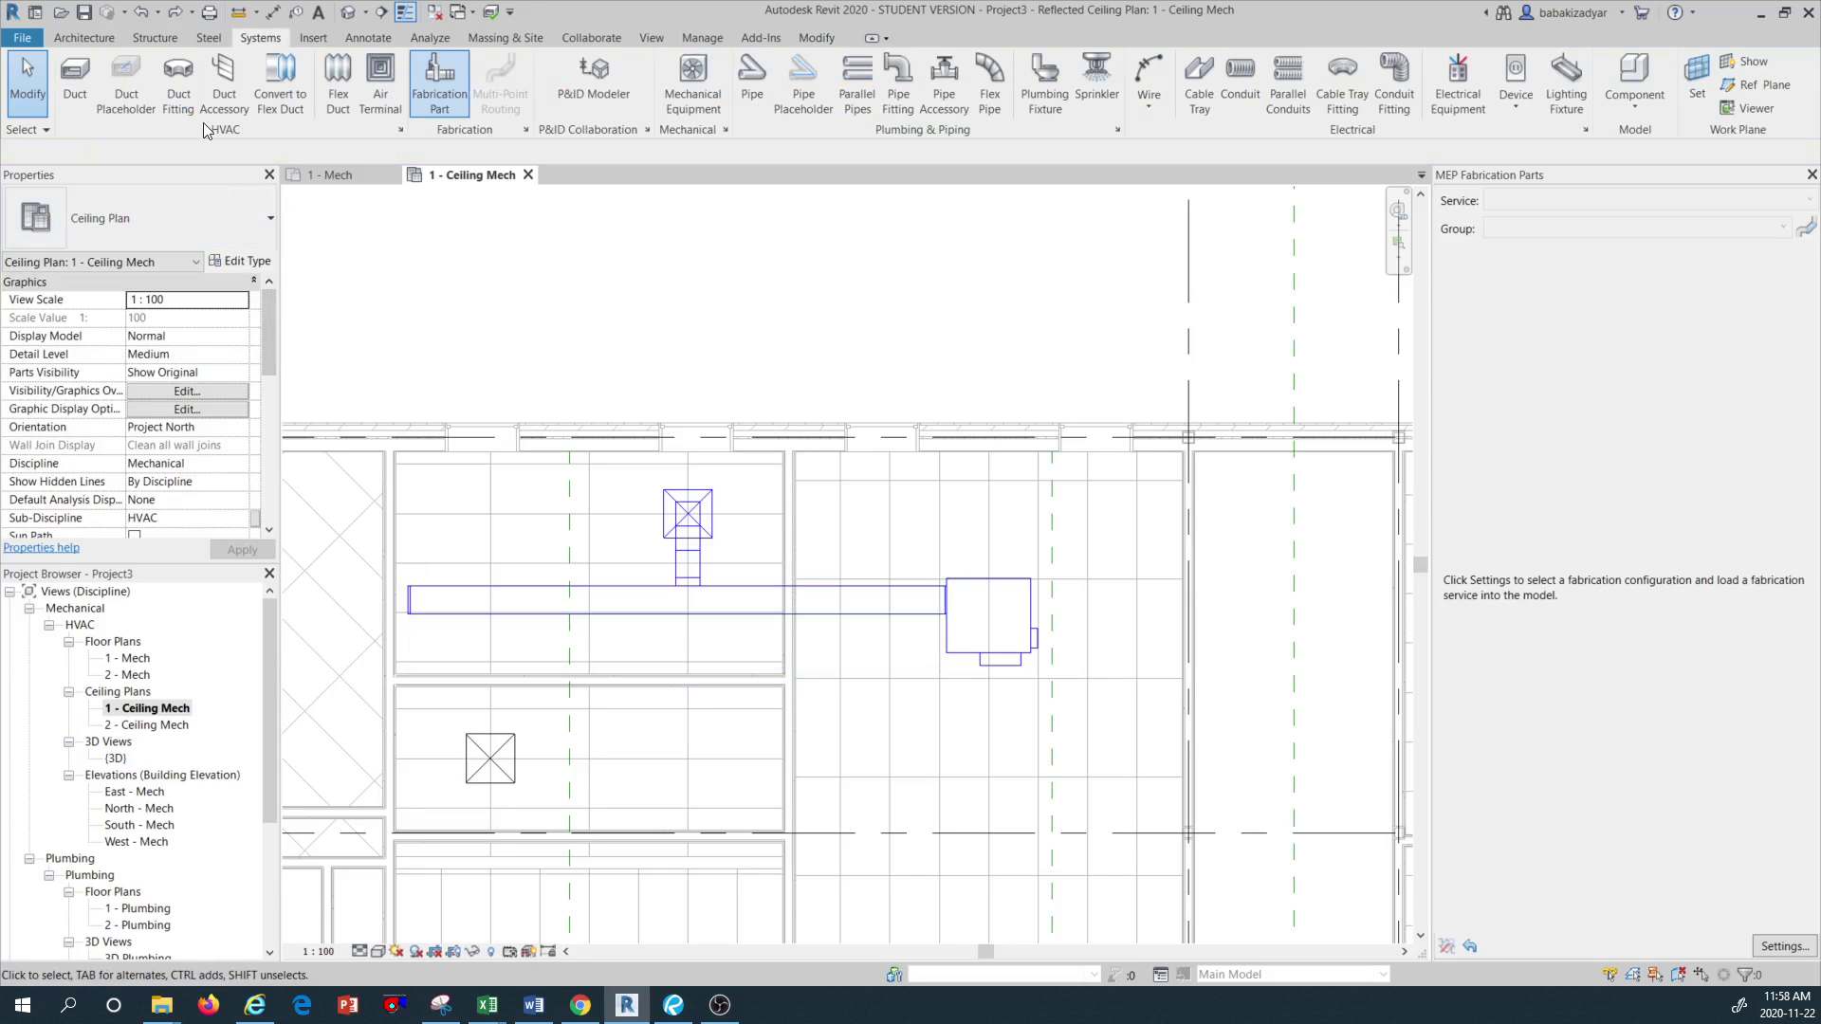
Draw a 350 mm Round Duct Taps branch at middle elevation 3060 mm, running about 840 mm south from the main duct's centreline toward the southern diffuser
click(75, 76)
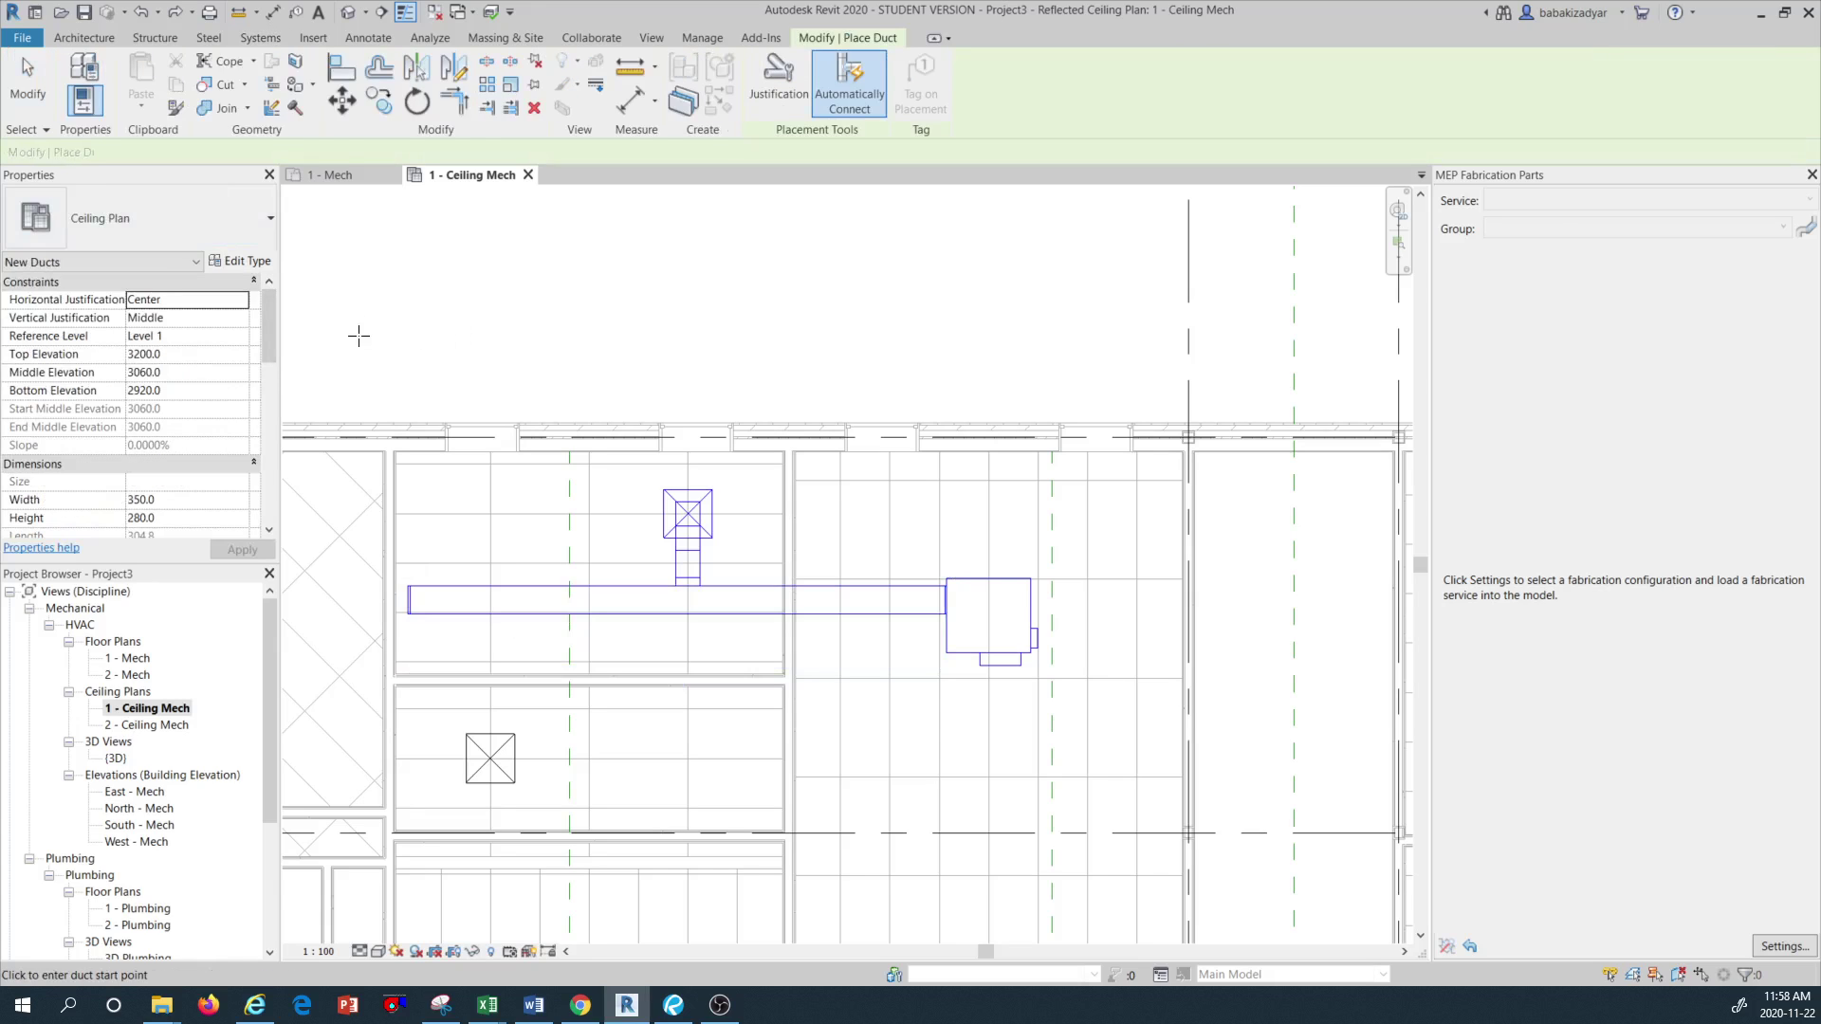
click(225, 222)
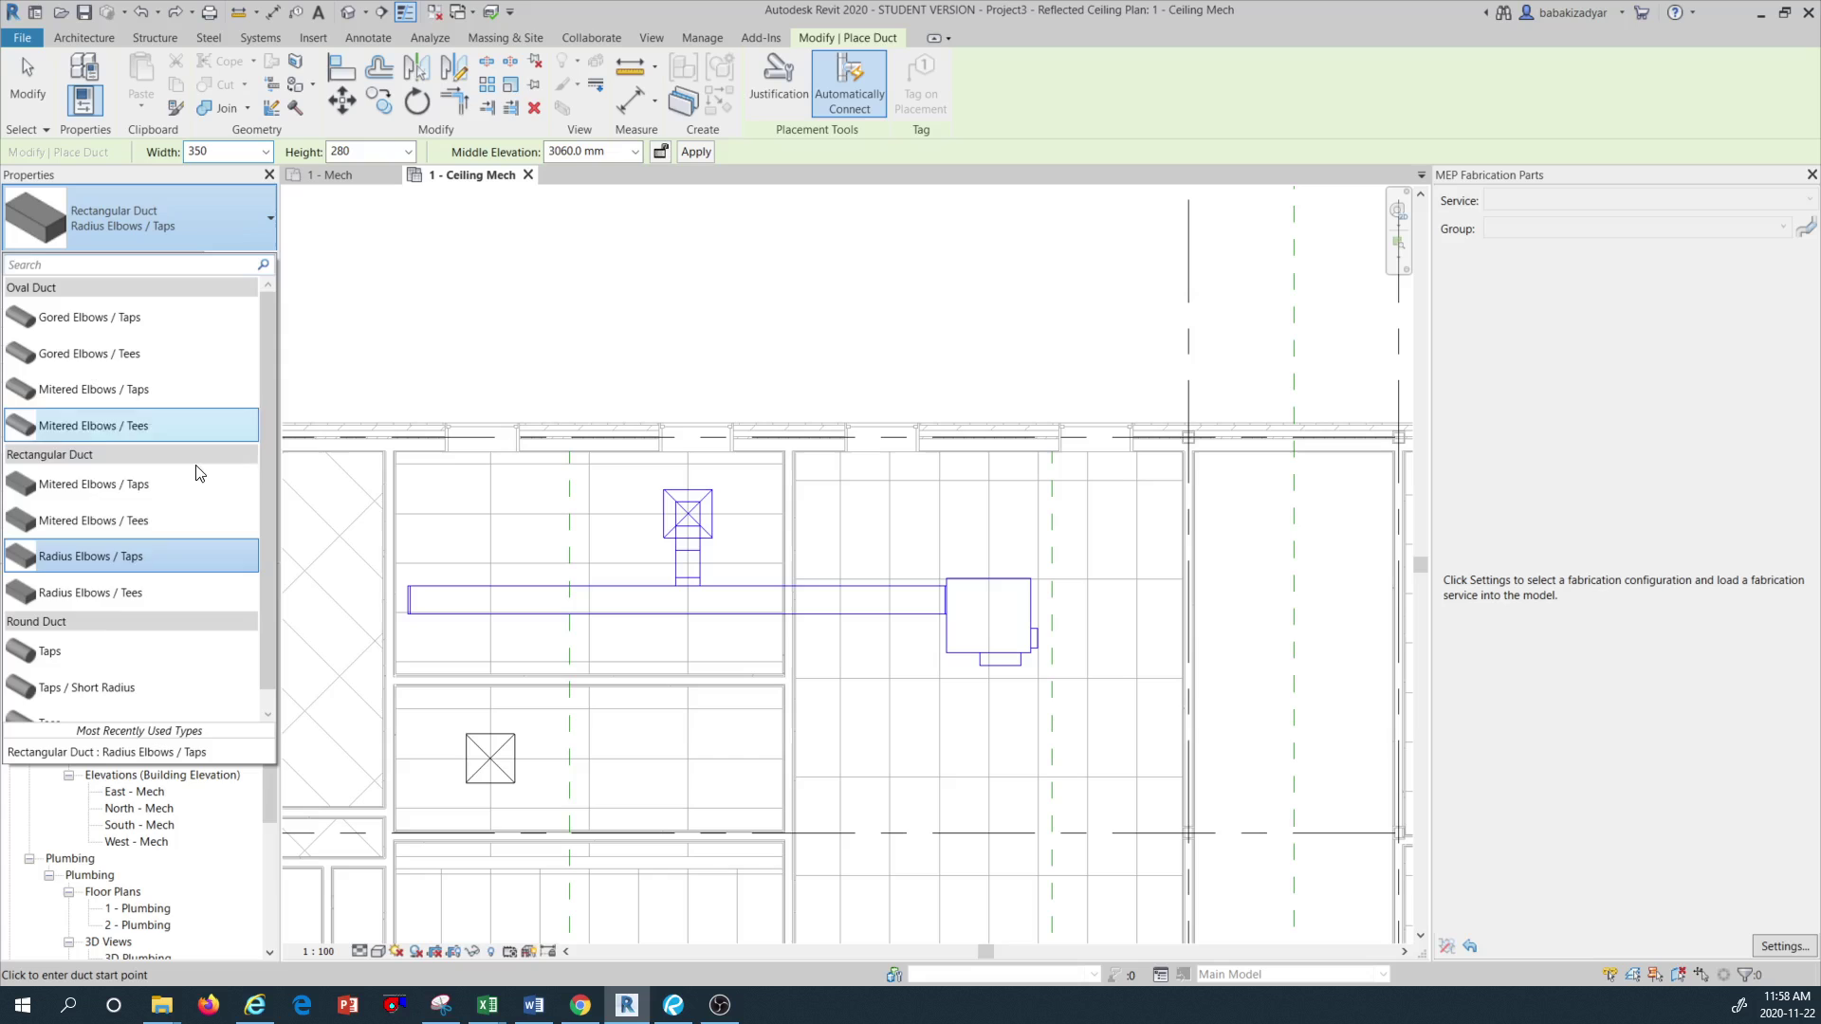
click(70, 652)
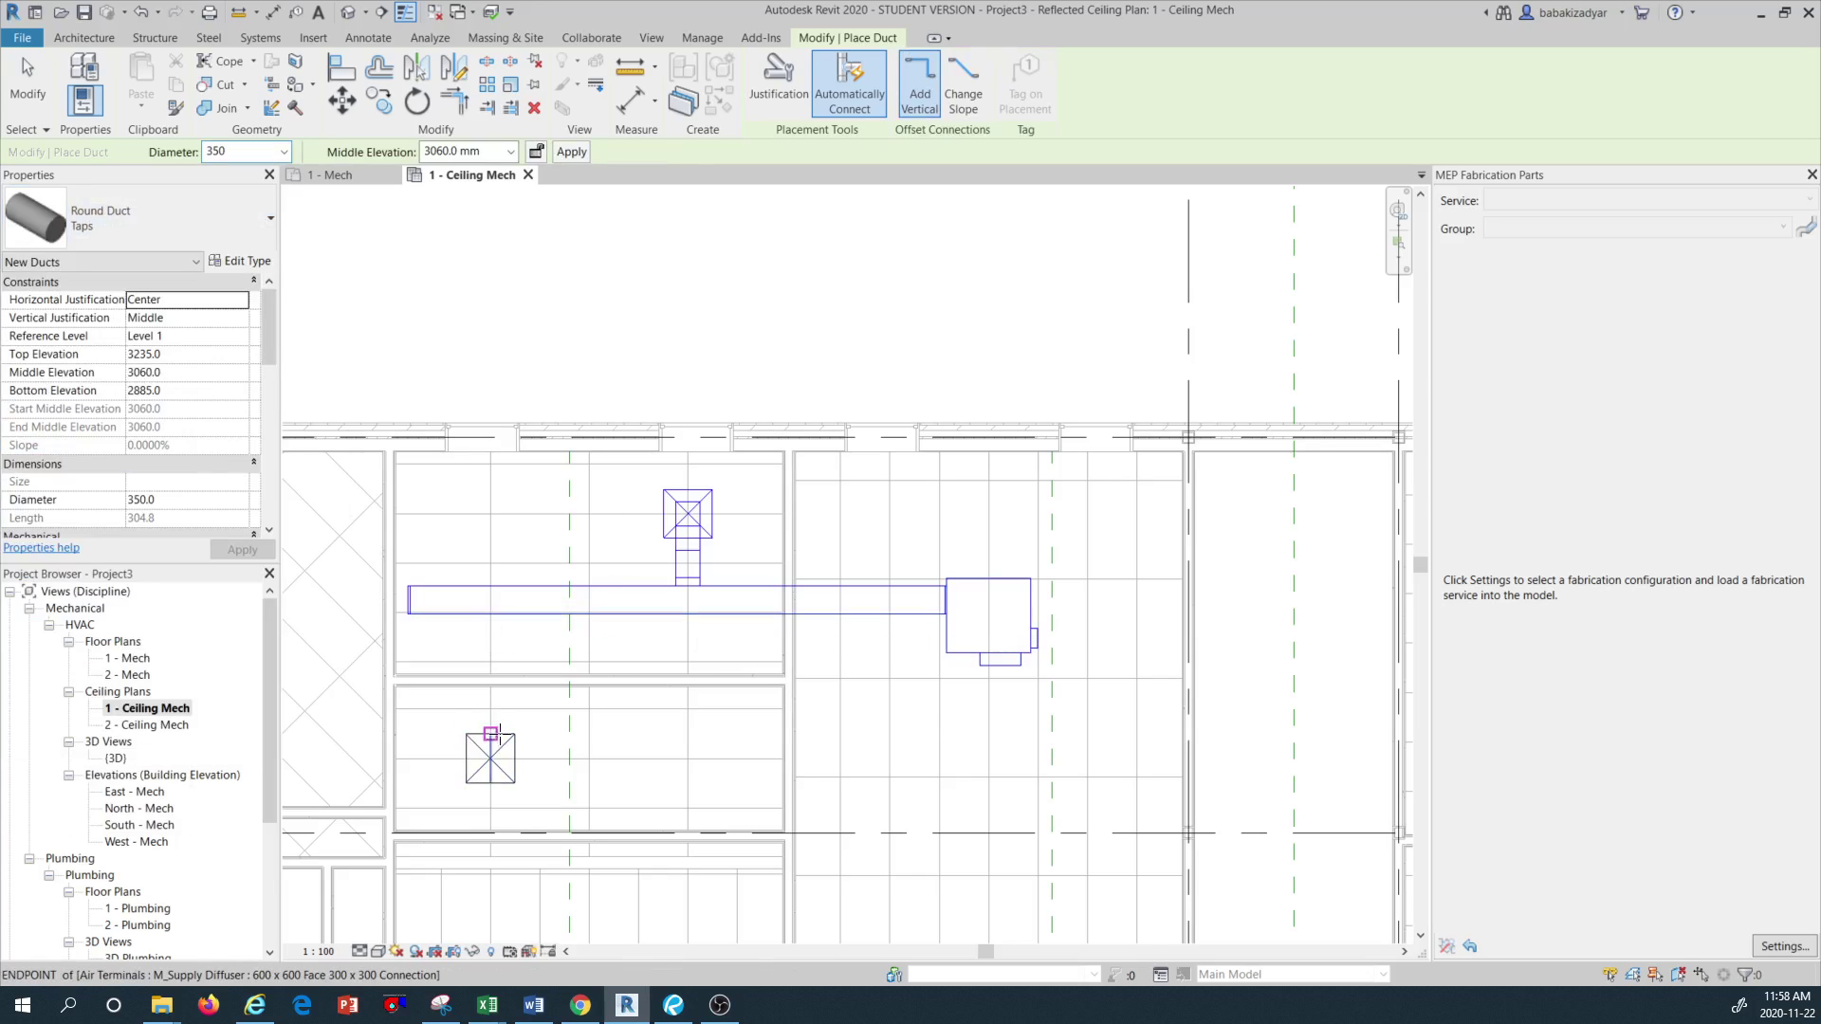
click(489, 599)
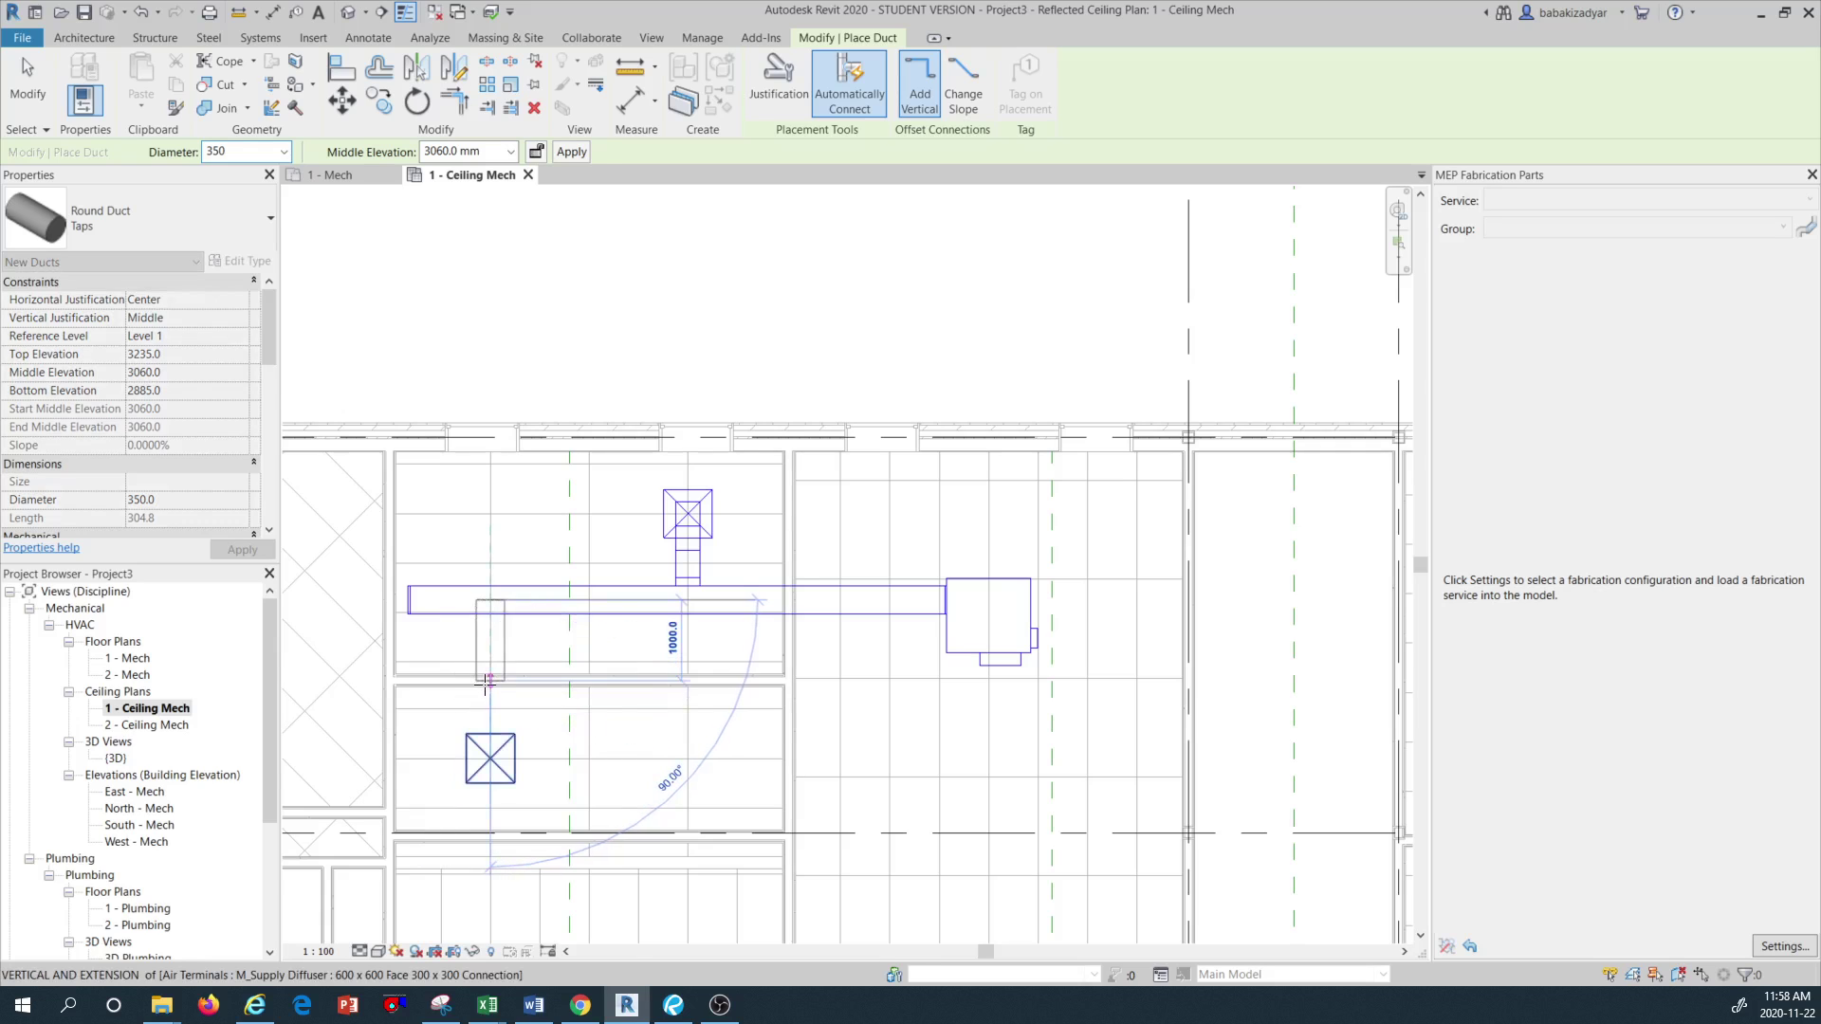
scroll(489, 685, up, 5)
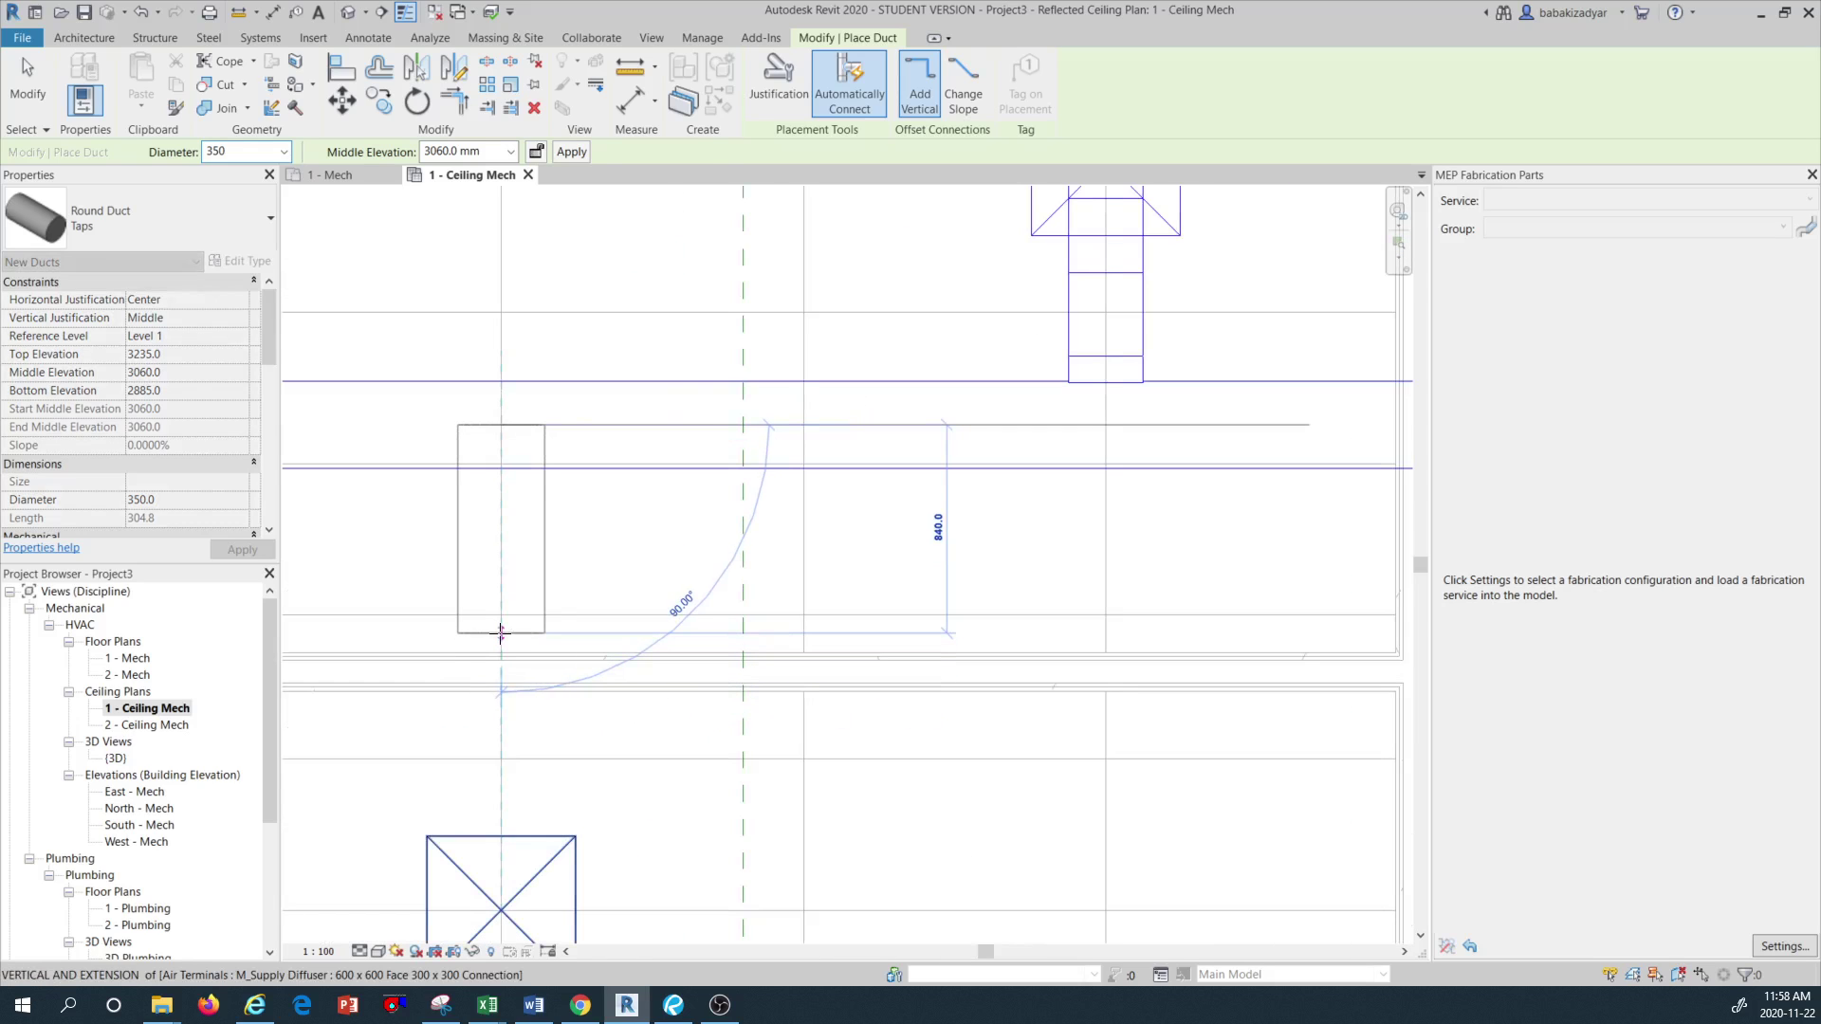
click(501, 632)
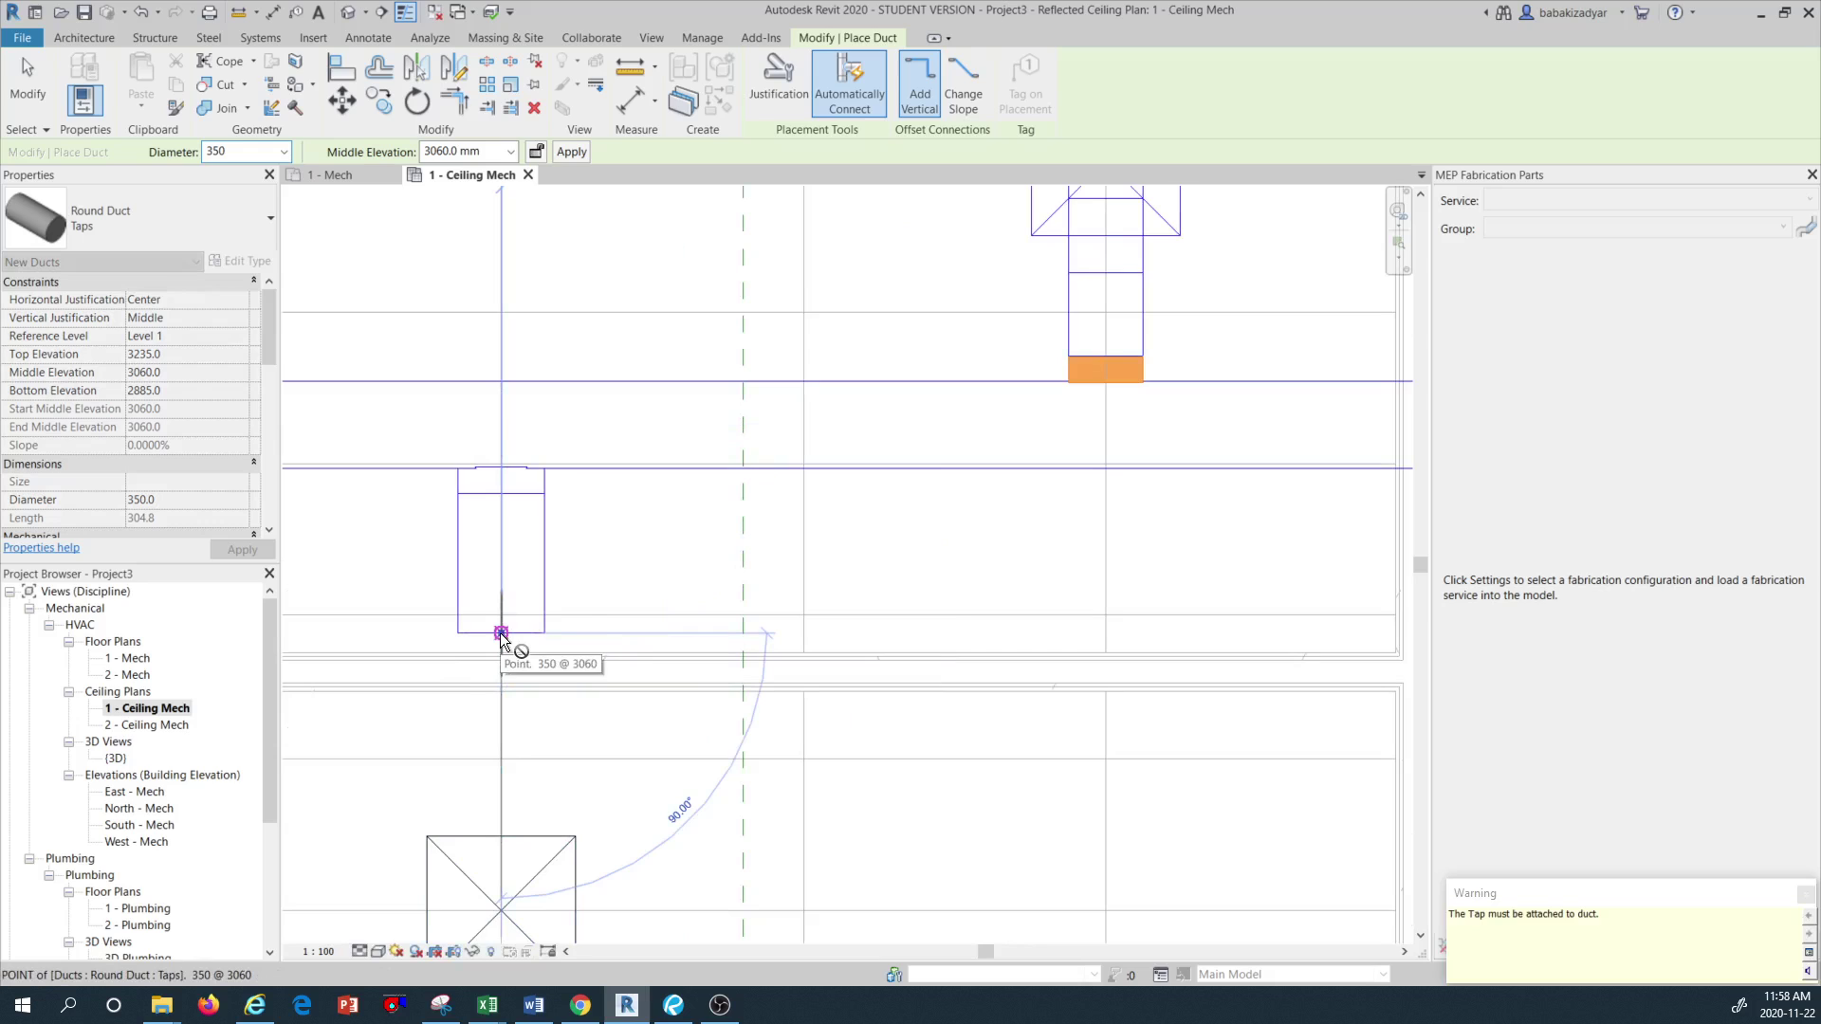
key(Escape)
key(Escape)
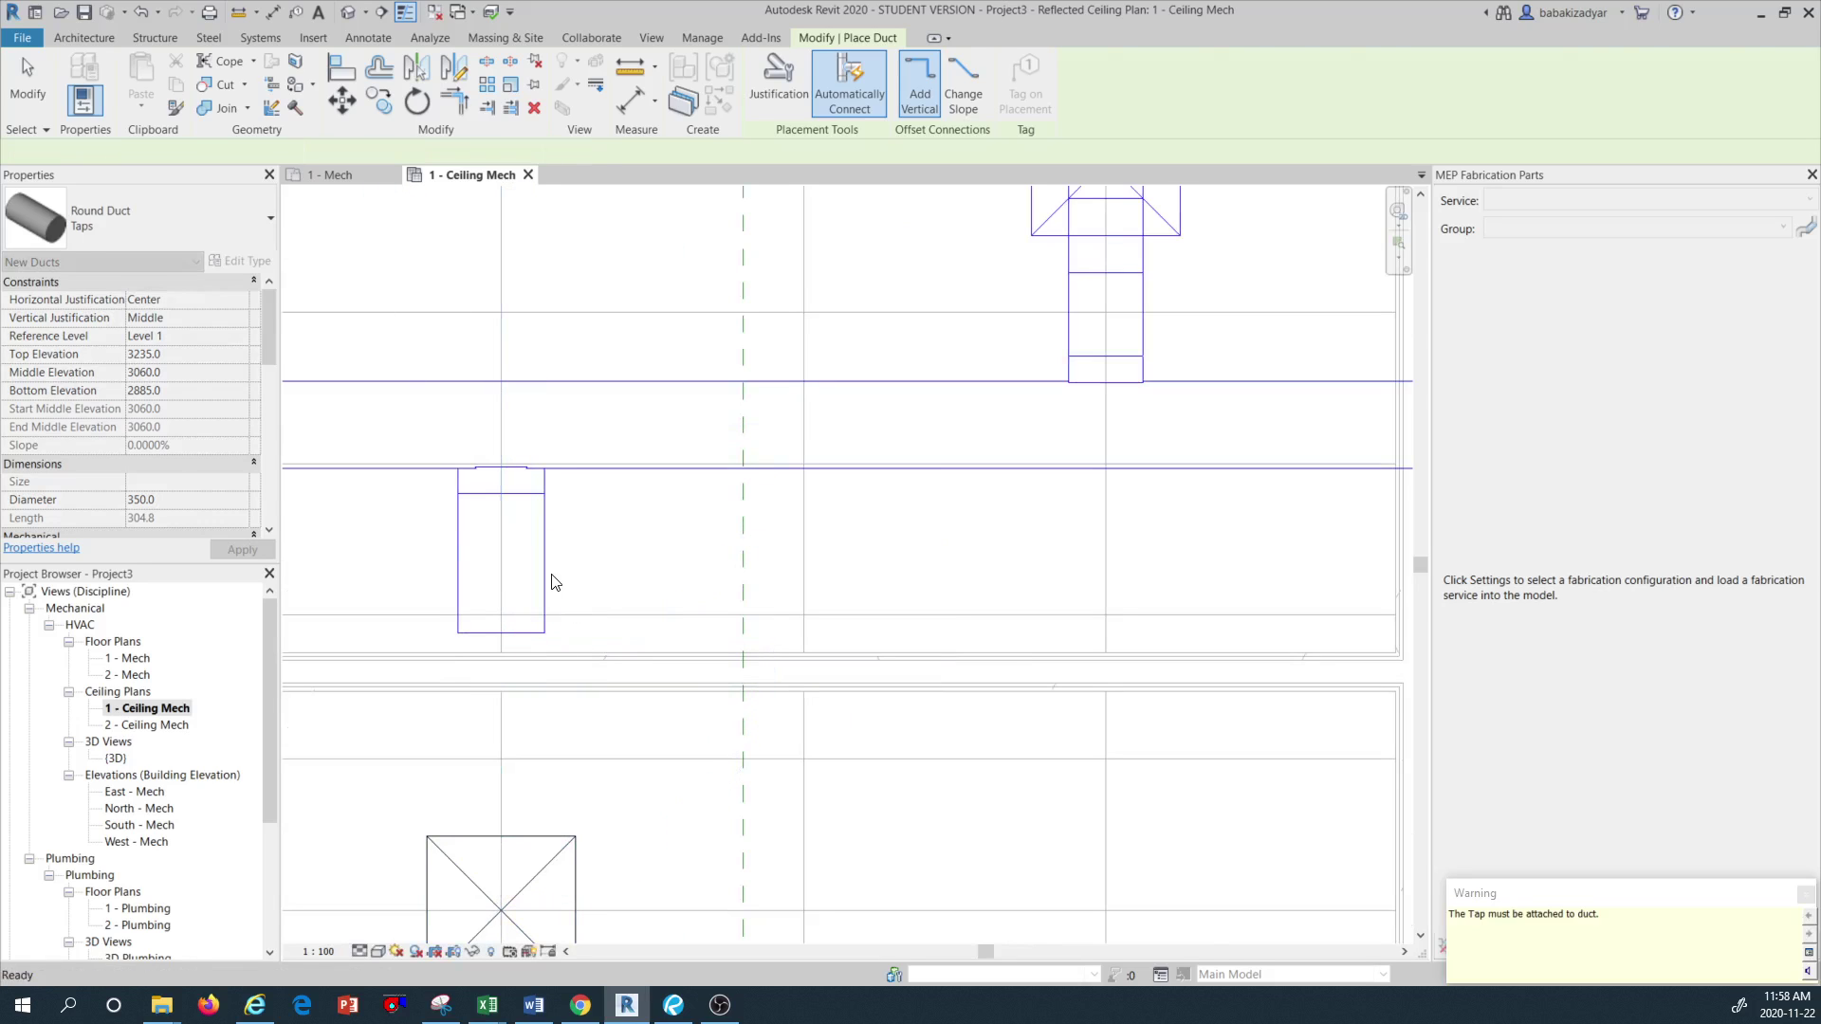
Compare the round branch duct's diameter and elevation with the main rectangular duct's size
click(546, 578)
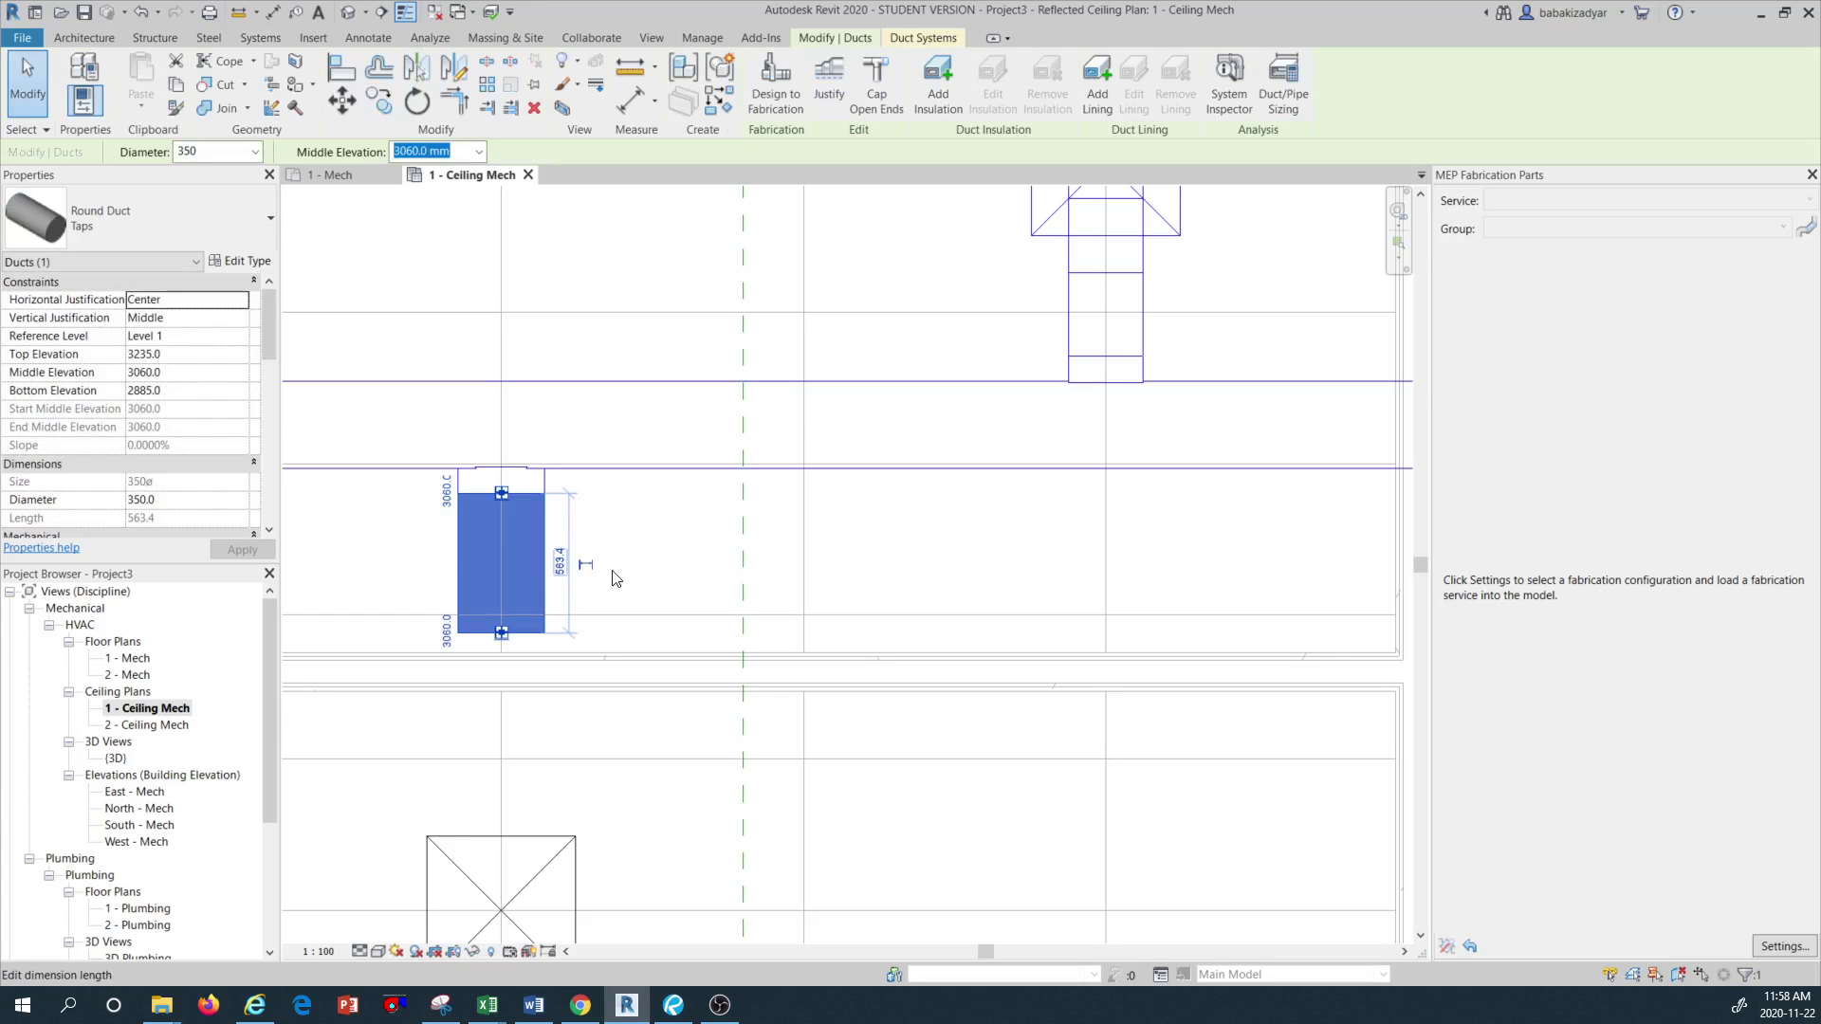
key(Escape)
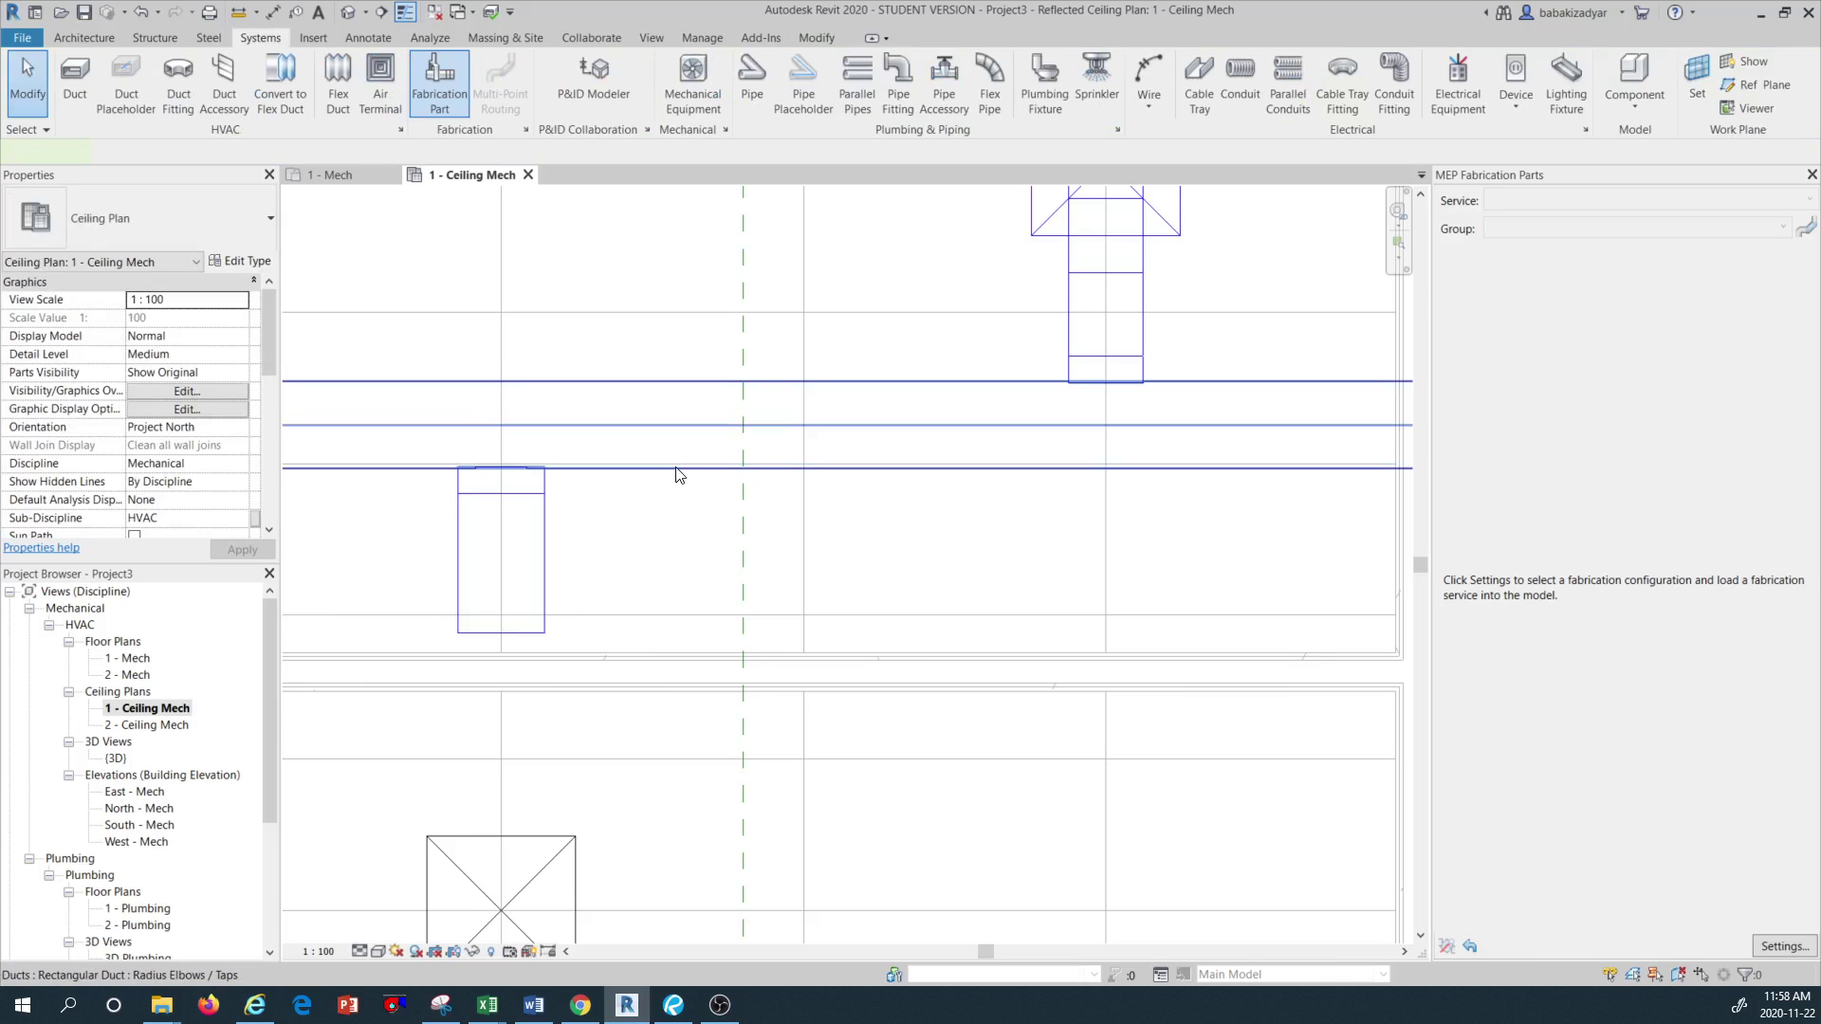
click(677, 468)
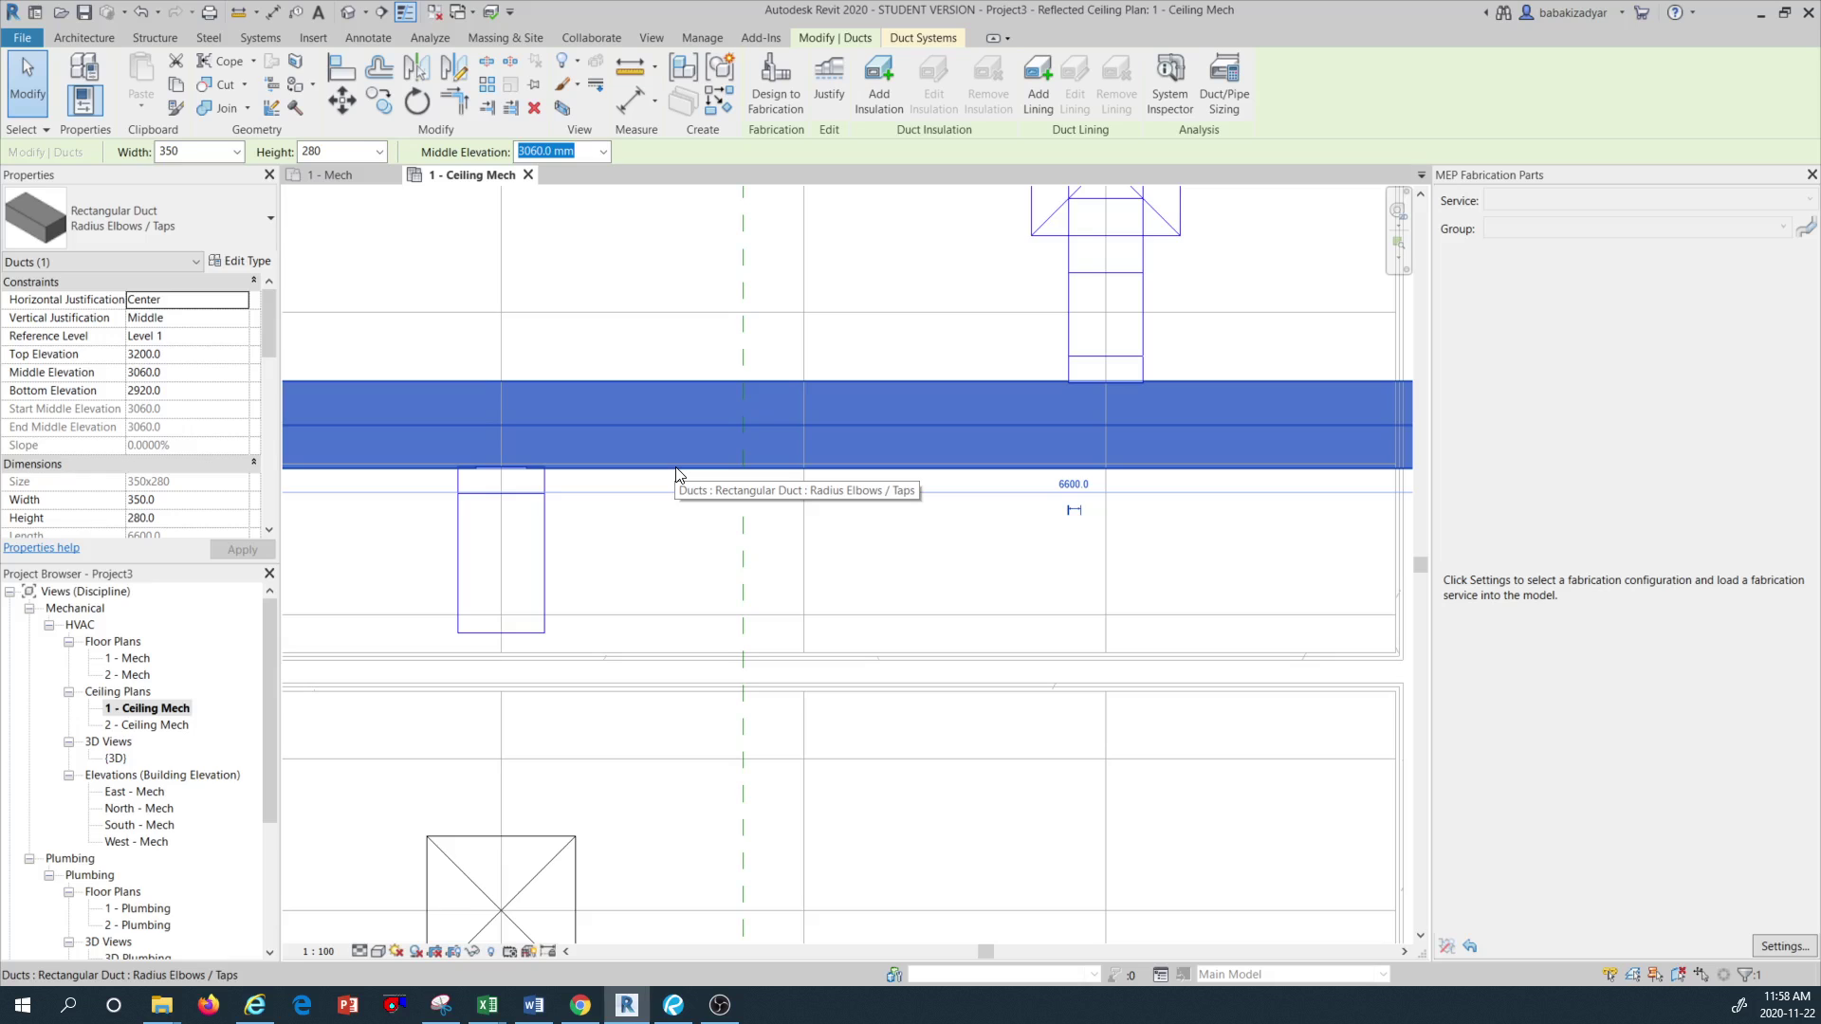
key(Escape)
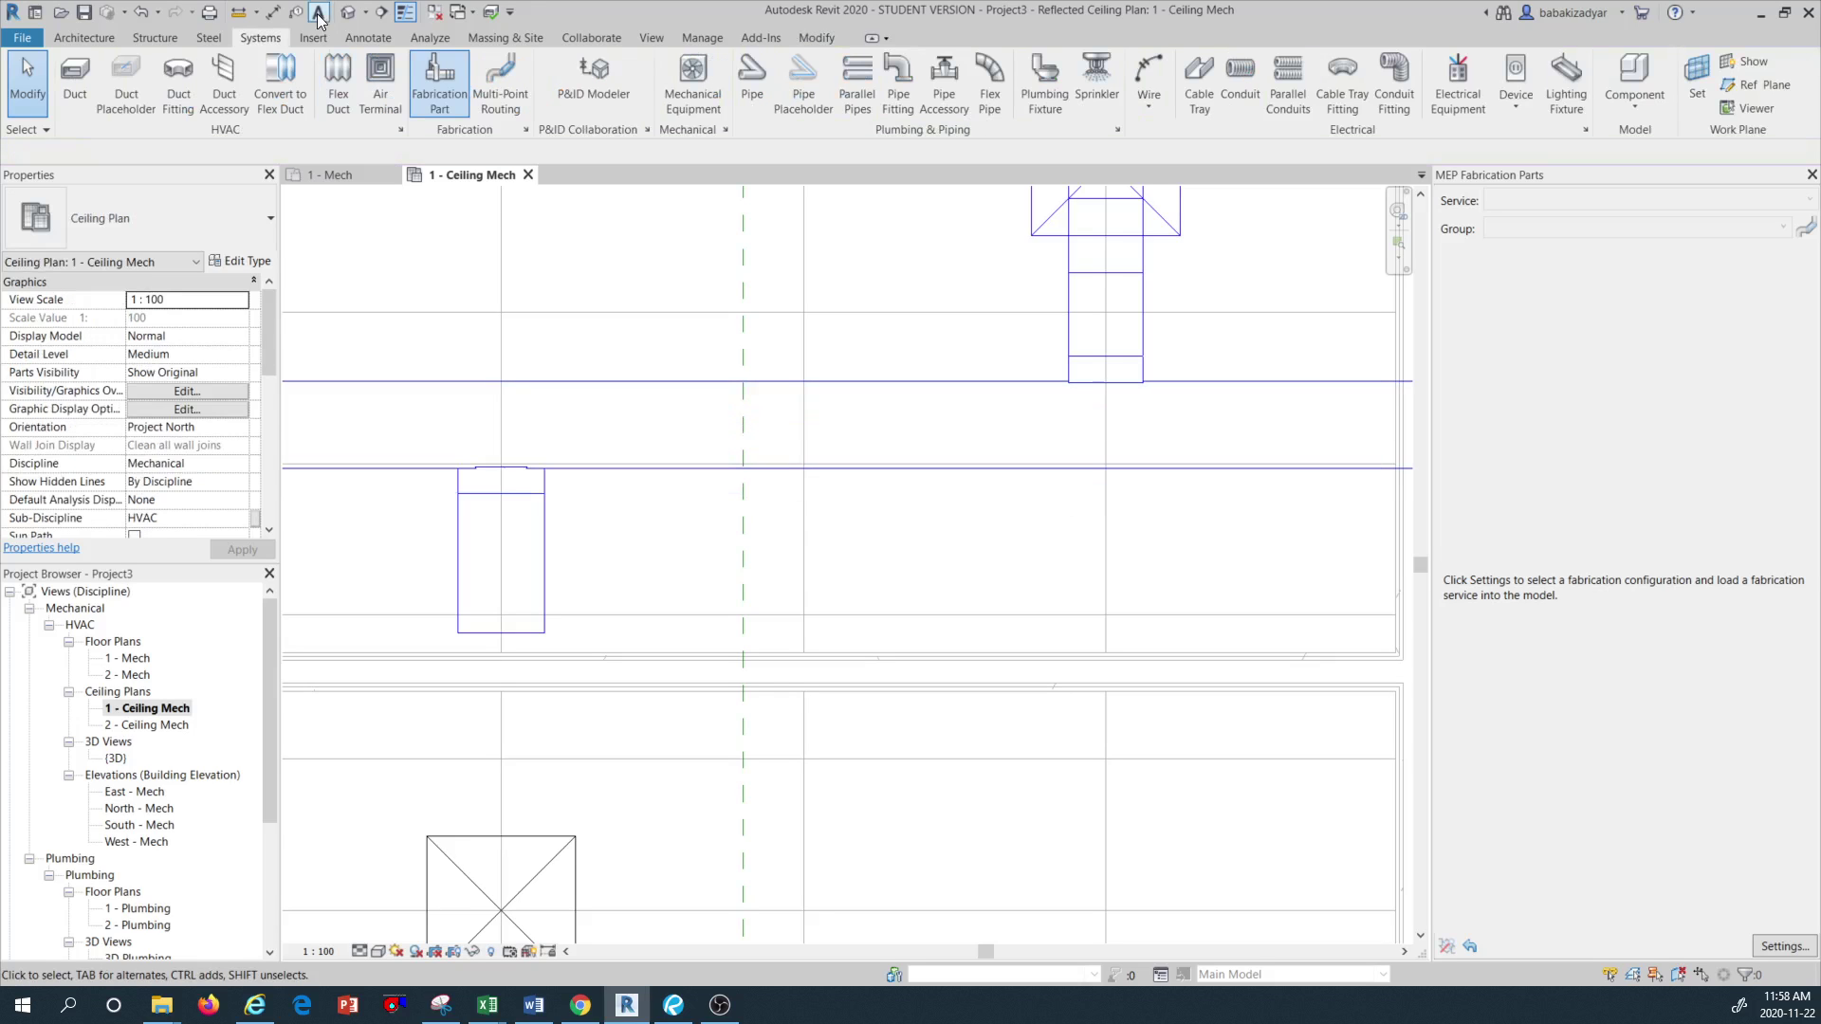
Create a north-south building section cutting across the main duct just east of the round branch
click(381, 12)
click(638, 272)
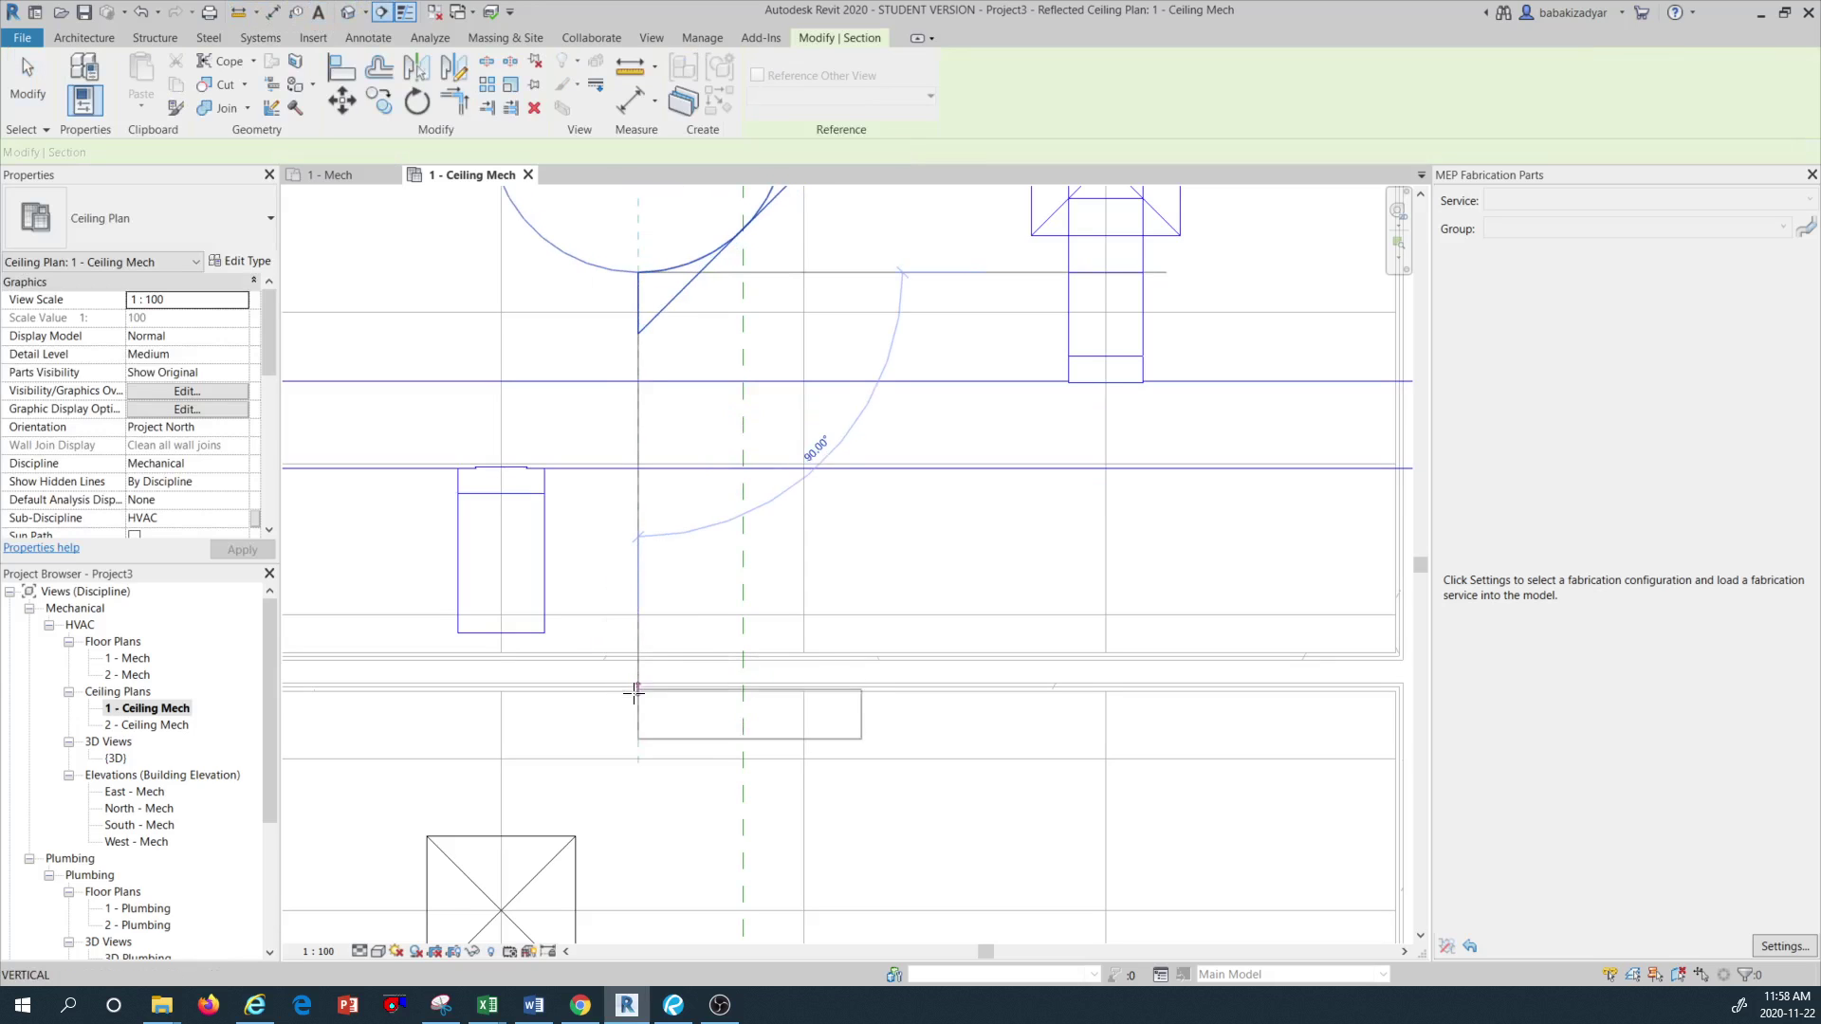
click(638, 763)
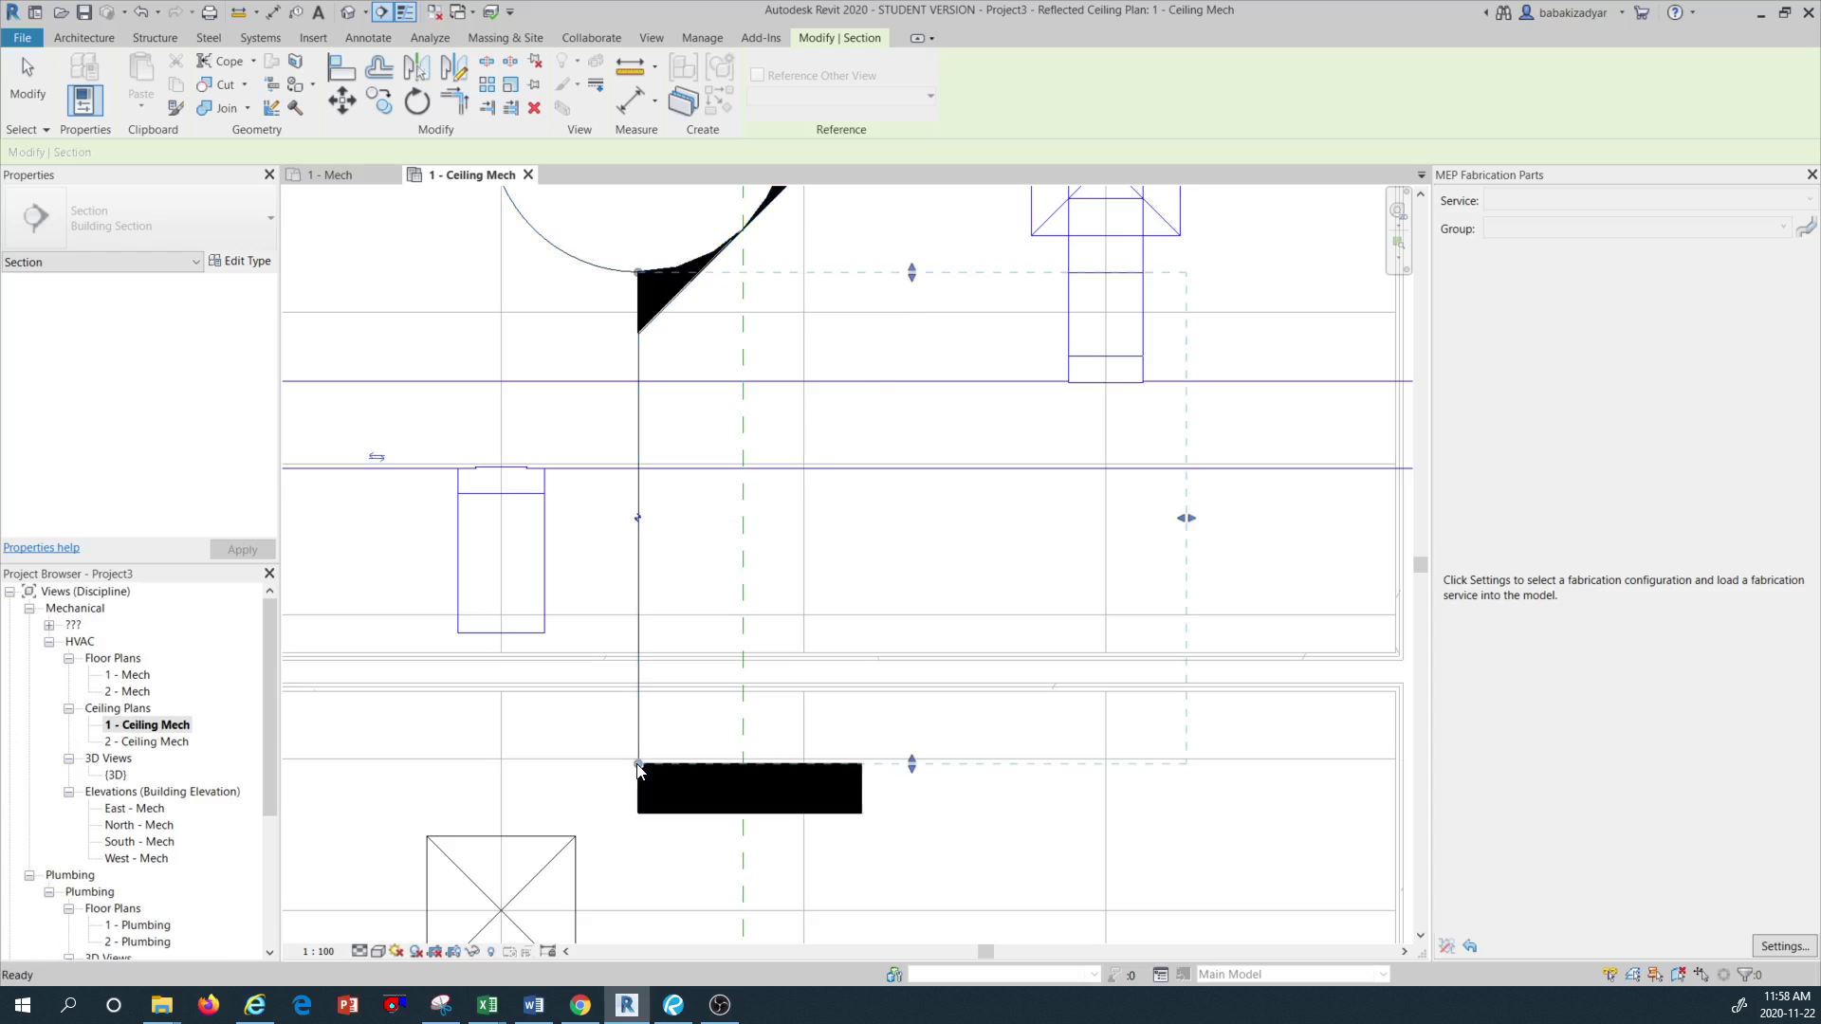
key(Escape)
scroll(792, 639, down, 1)
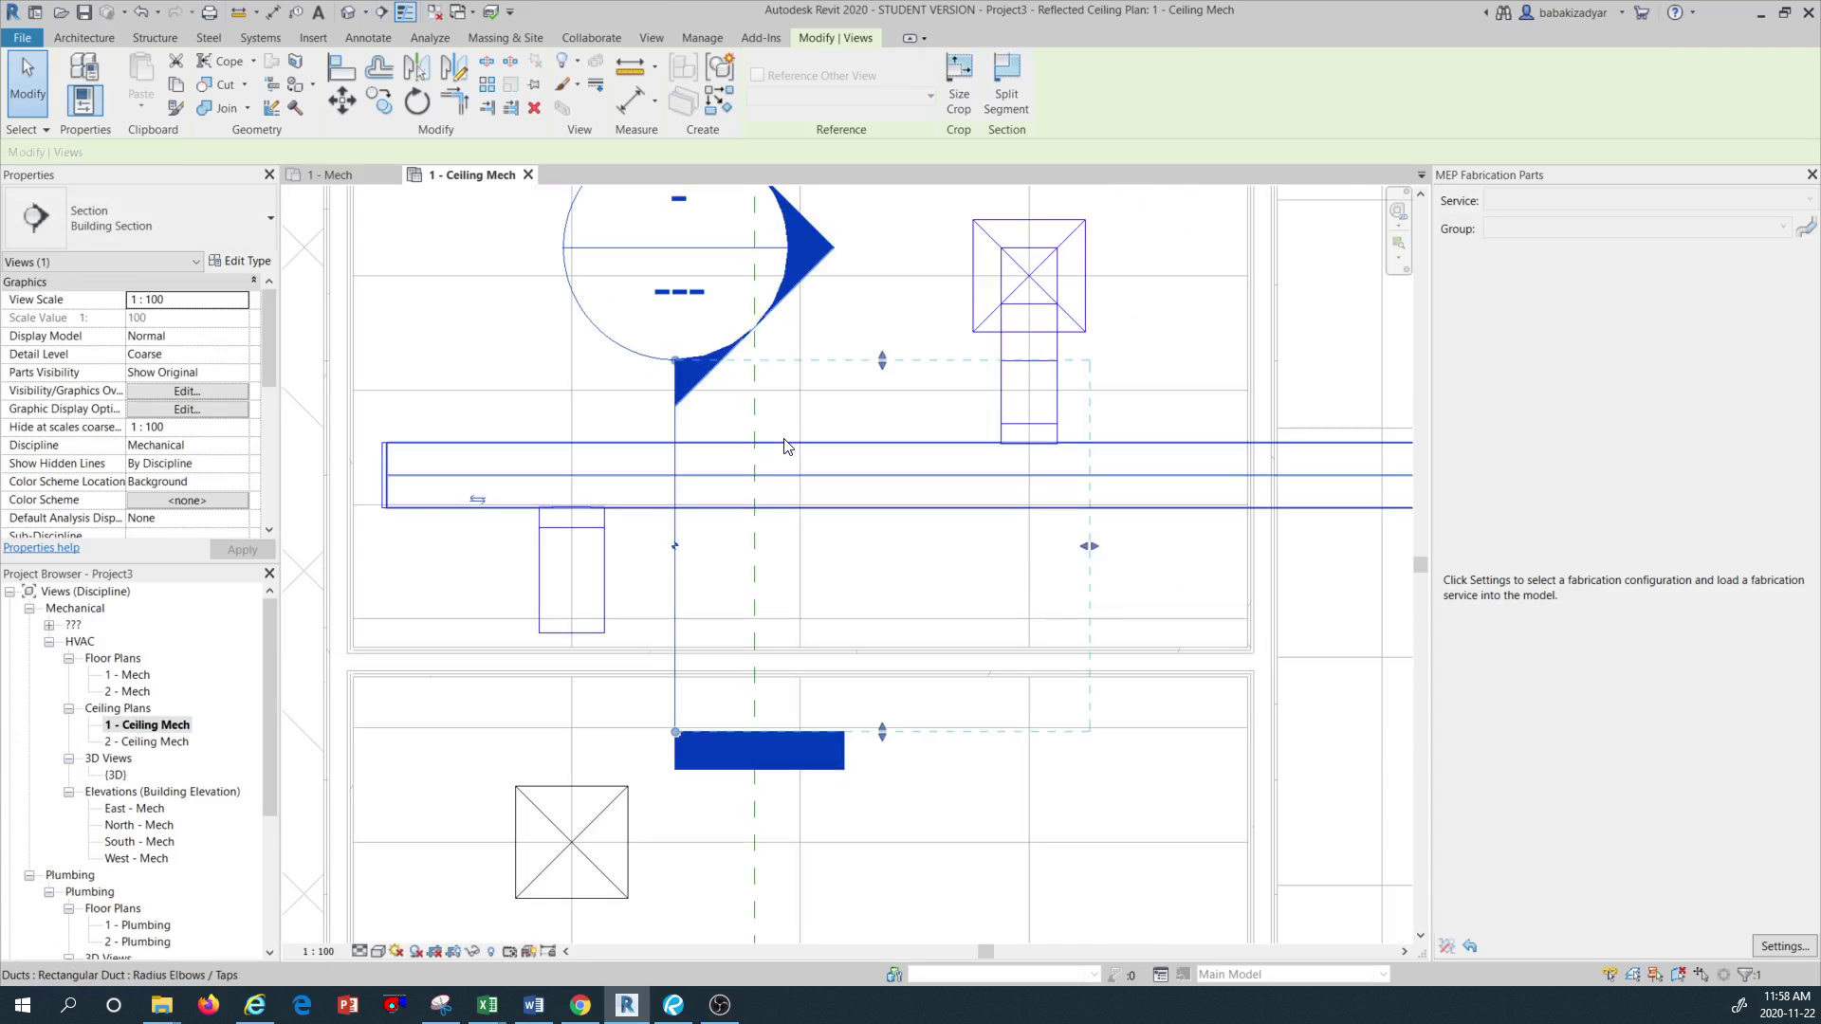
scroll(1007, 588, down, 1)
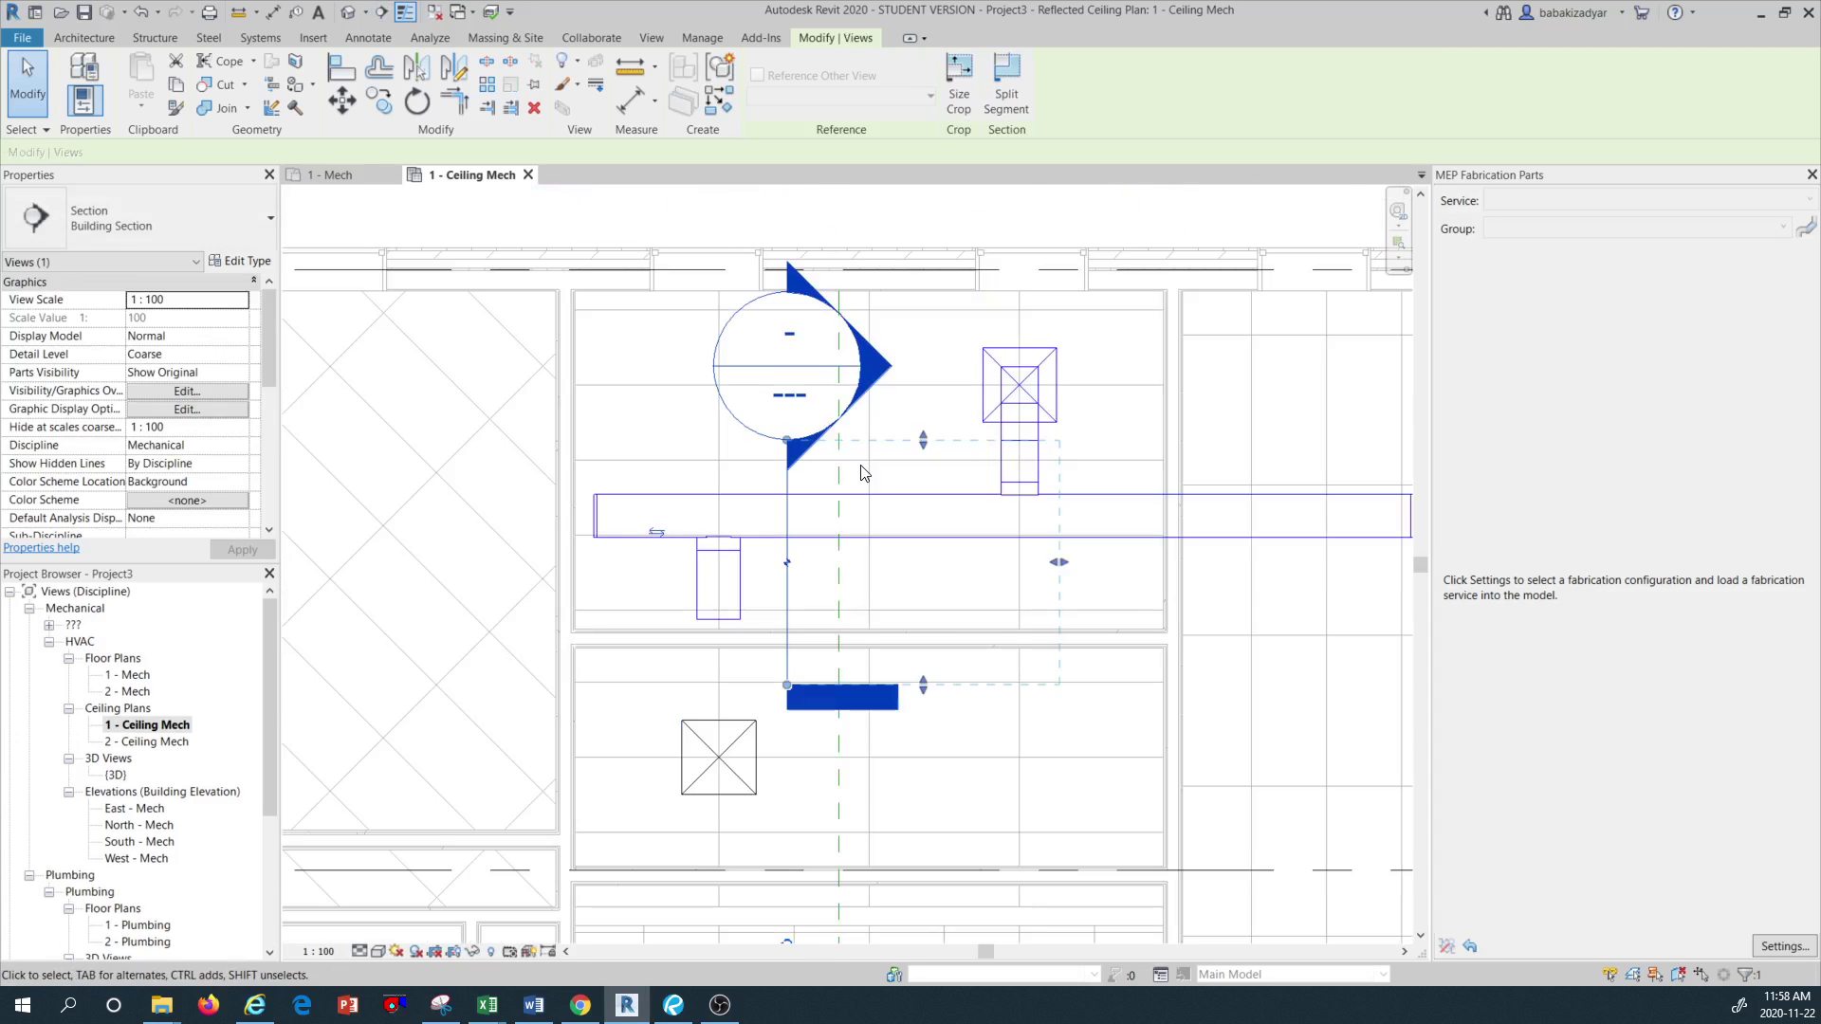
scroll(861, 473, down, 1)
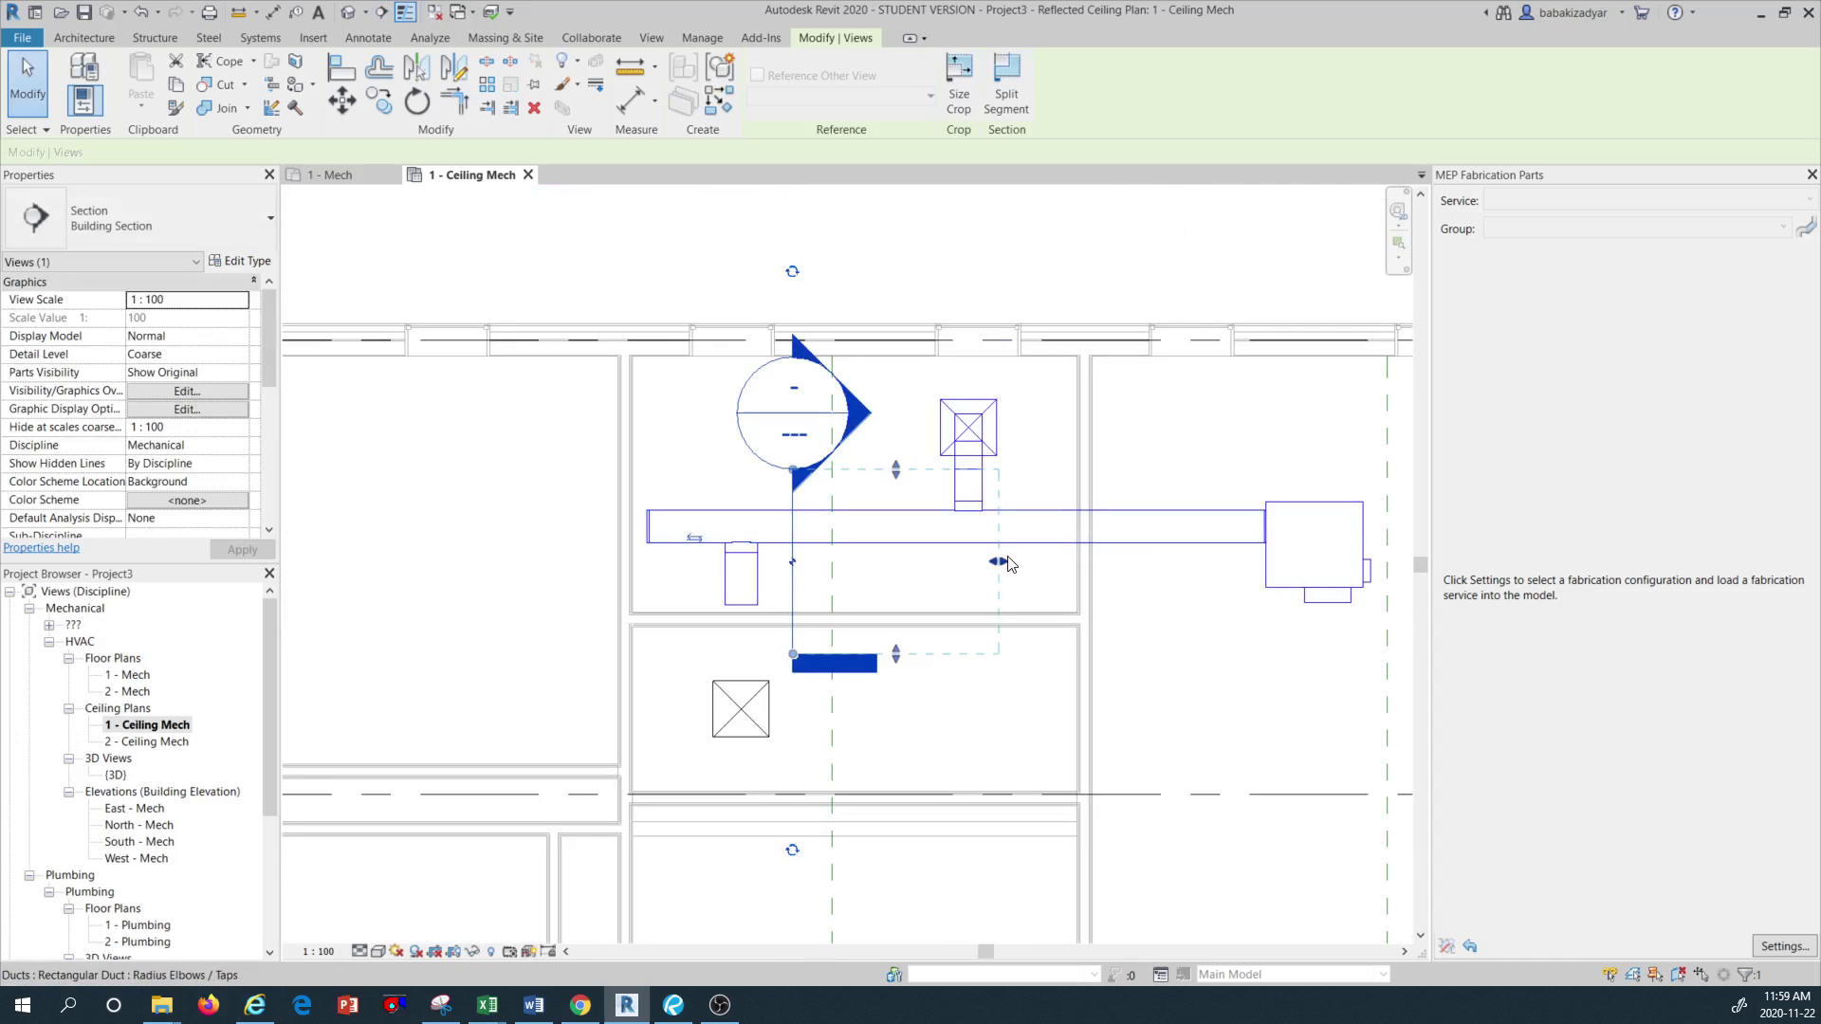
Shorten the section's view depth and flip its viewing direction west toward the round branch duct
drag(1000, 563, 936, 561)
scroll(804, 475, up, 2)
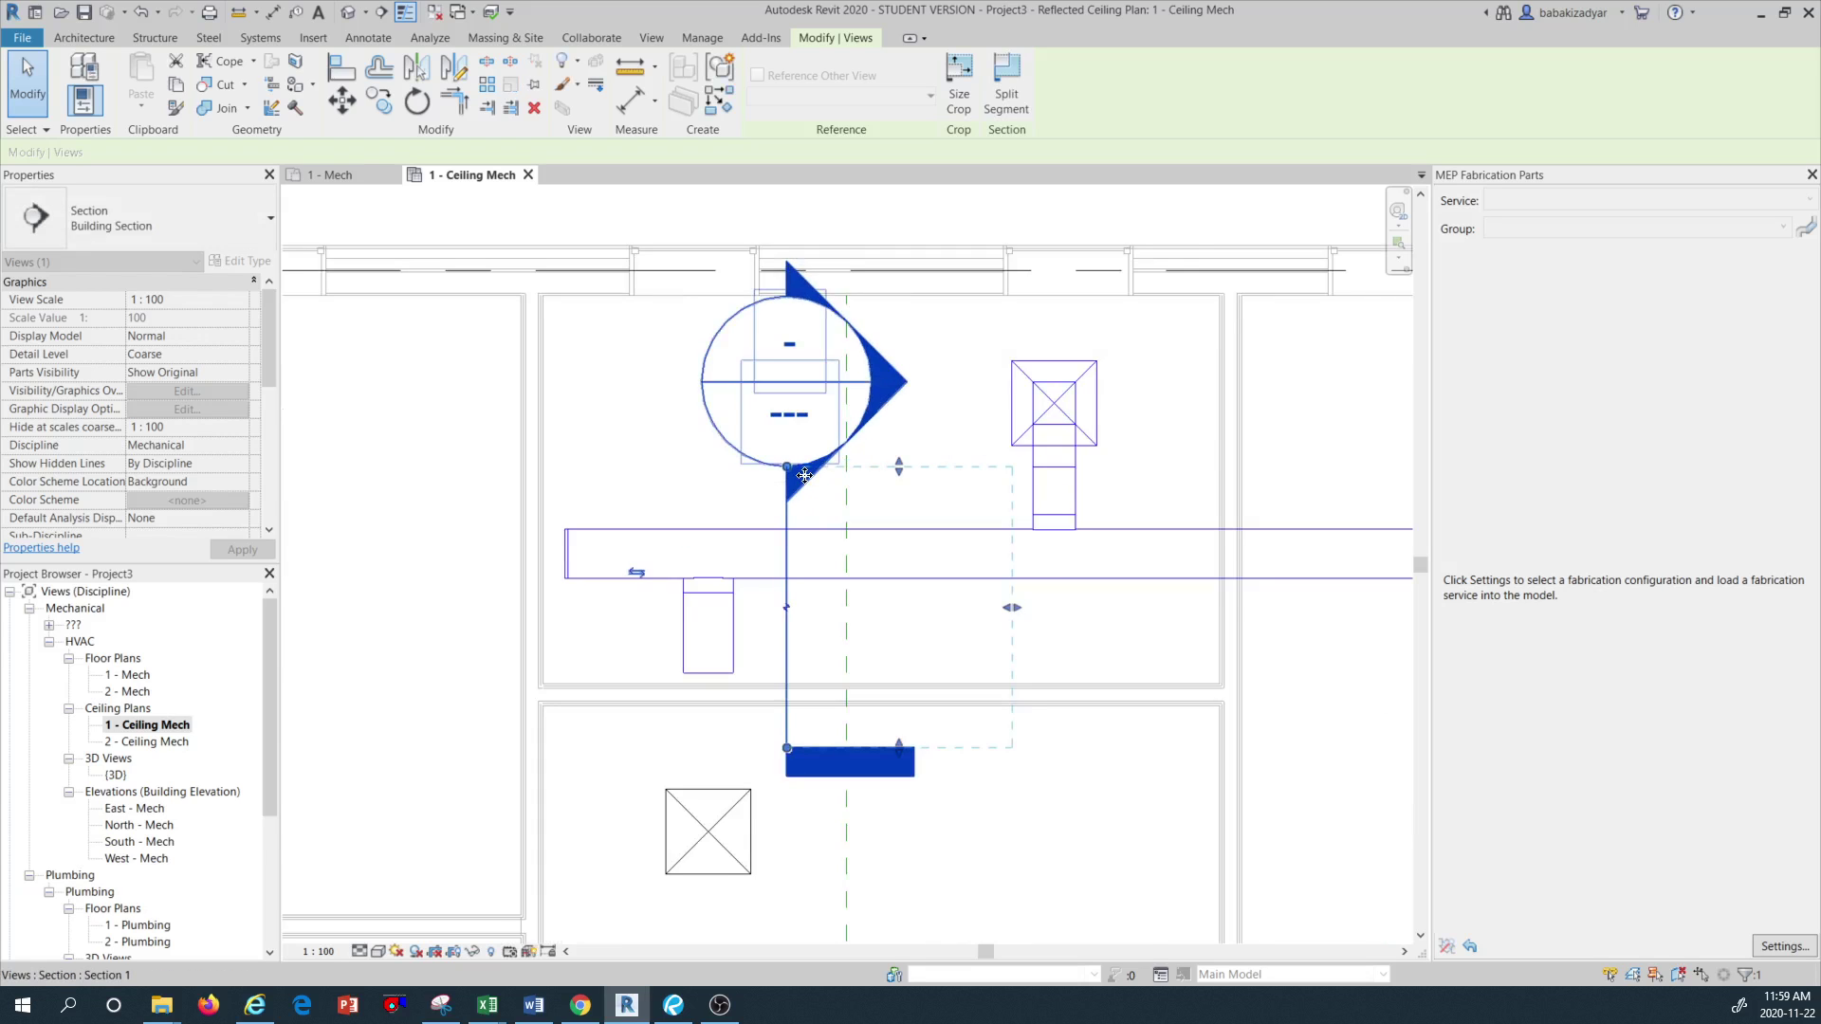
scroll(683, 542, up, 2)
click(611, 589)
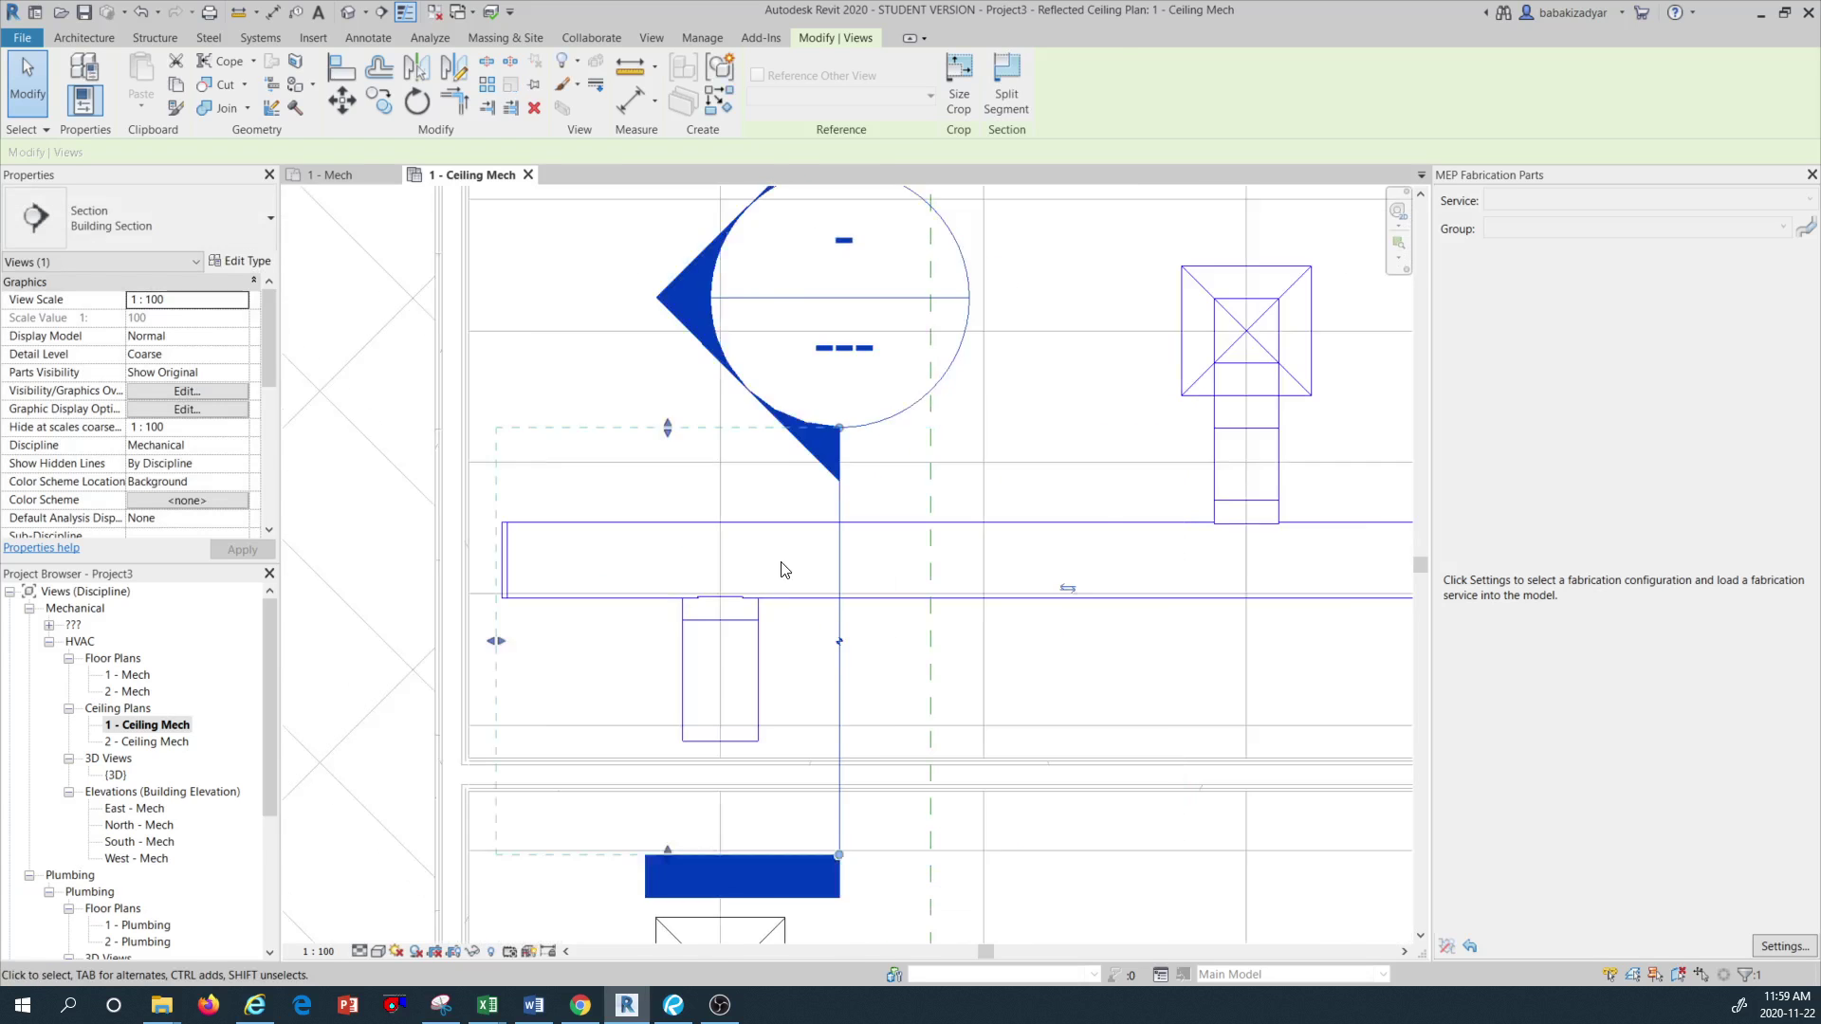
scroll(781, 569, down, 1)
key(Escape)
scroll(780, 569, down, 2)
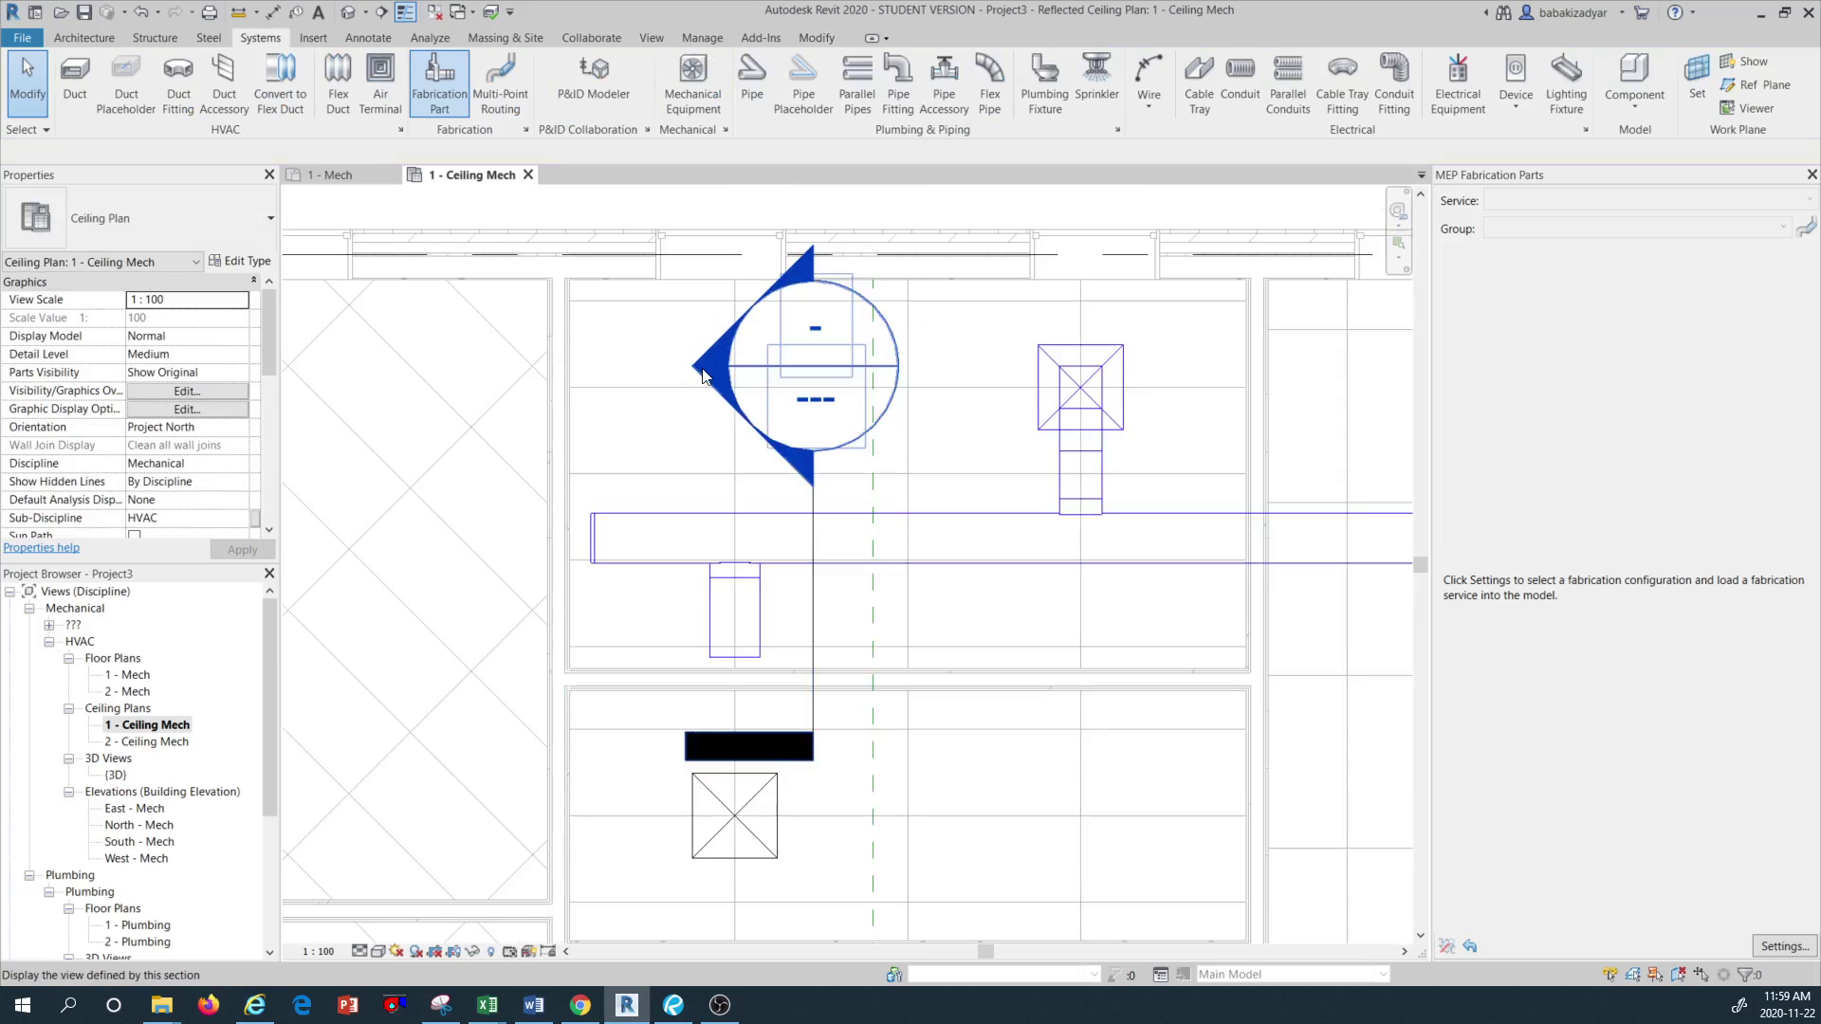
Open the new section's view and set its detail level to Fine for a close look at the branch connection
double_click(764, 332)
click(359, 951)
click(382, 932)
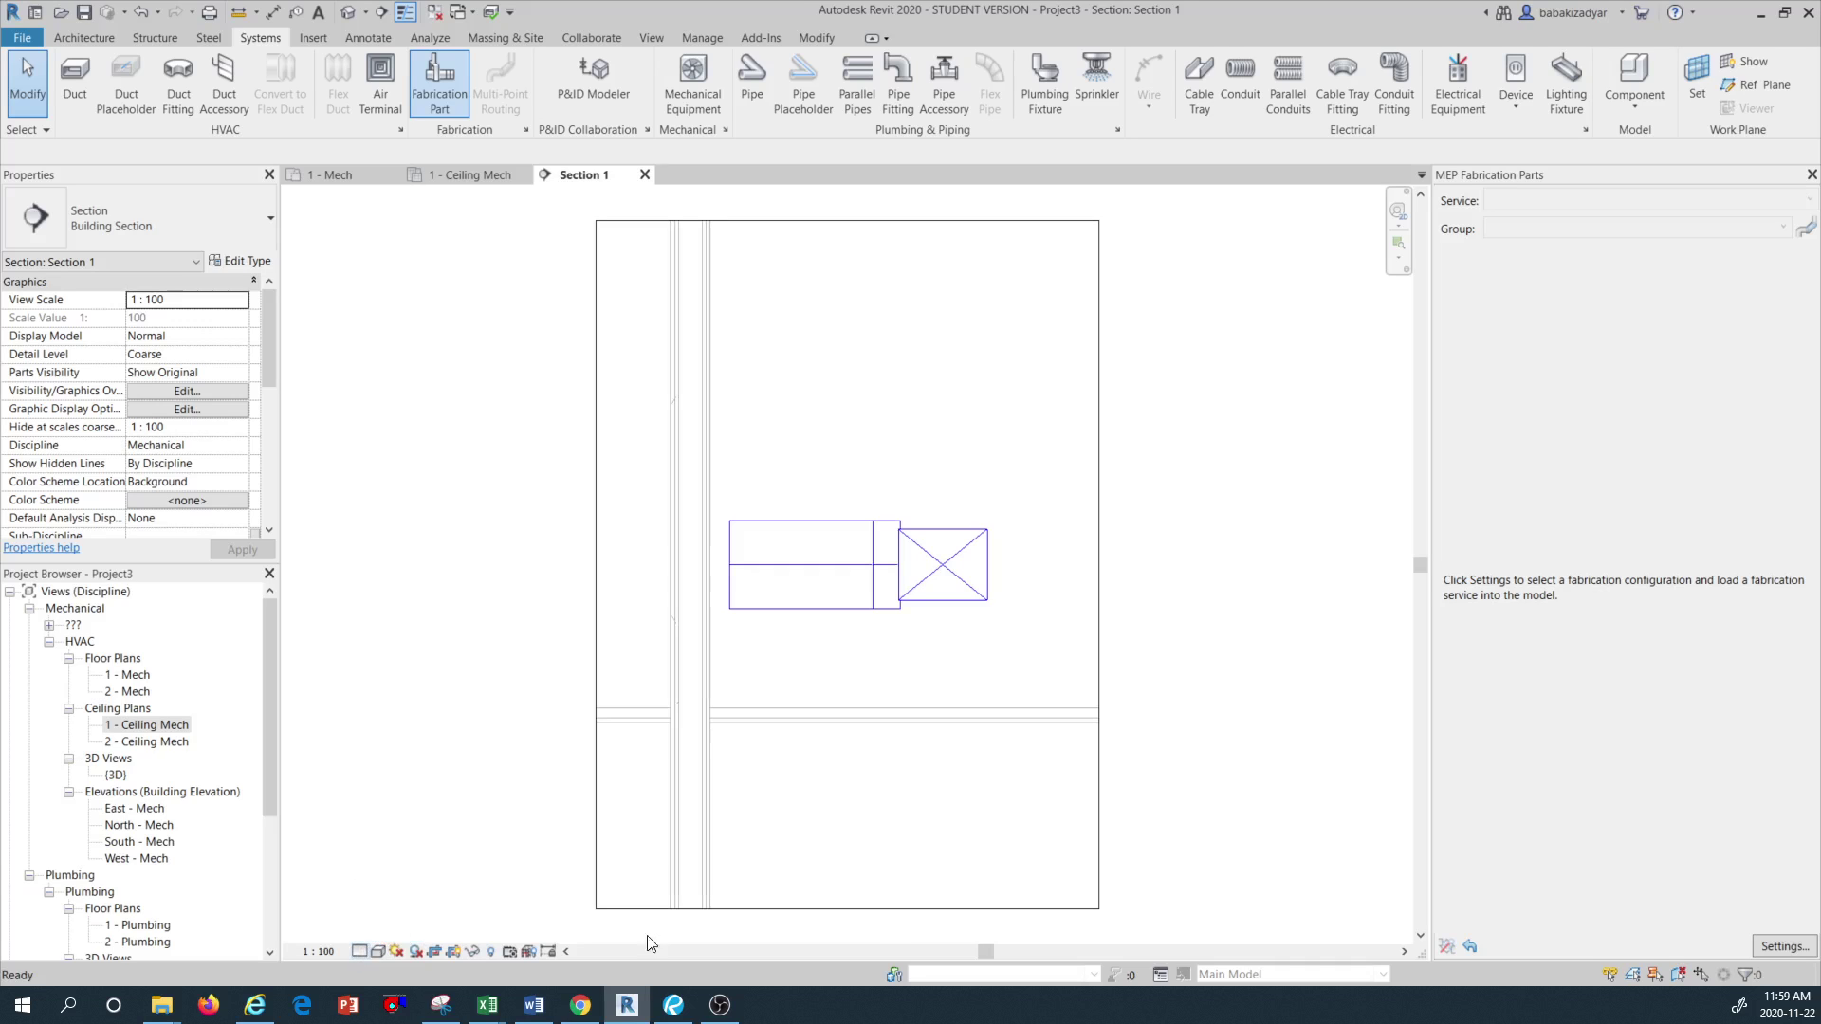
scroll(910, 560, up, 3)
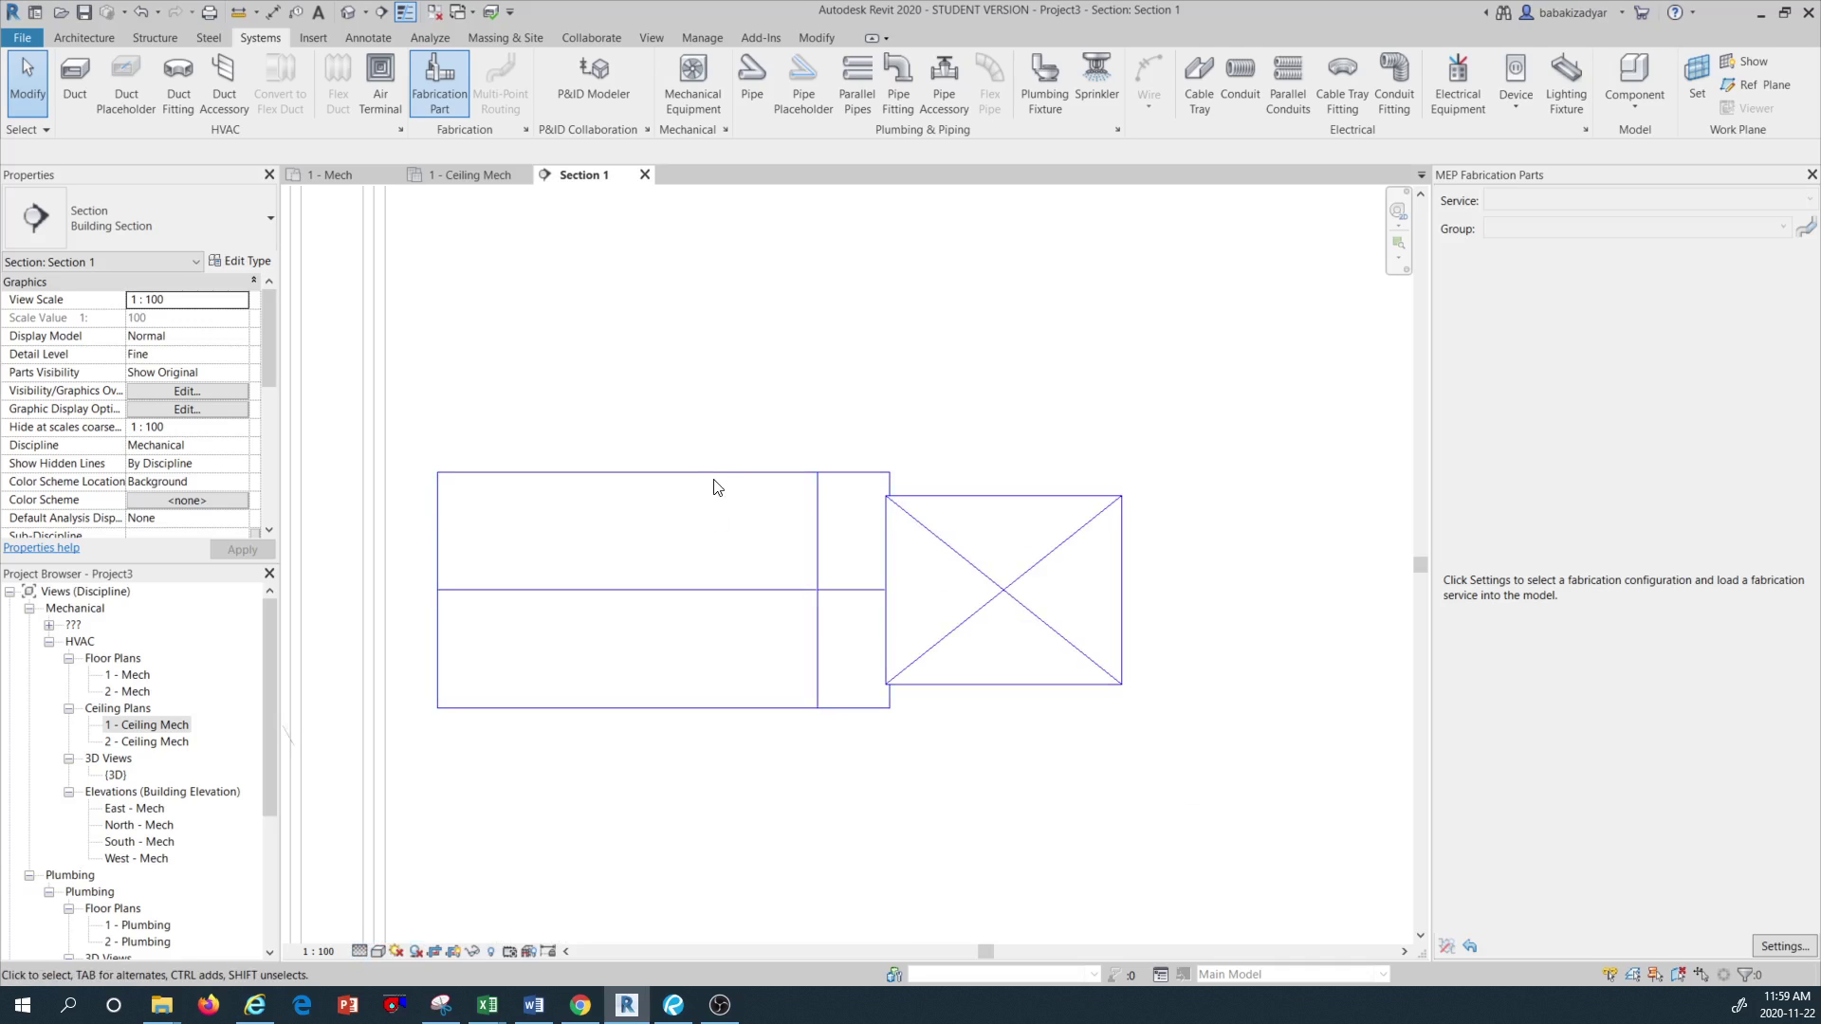
Compare the round branch duct's diameter and elevations with the rectangular main duct's size in the section view
click(717, 479)
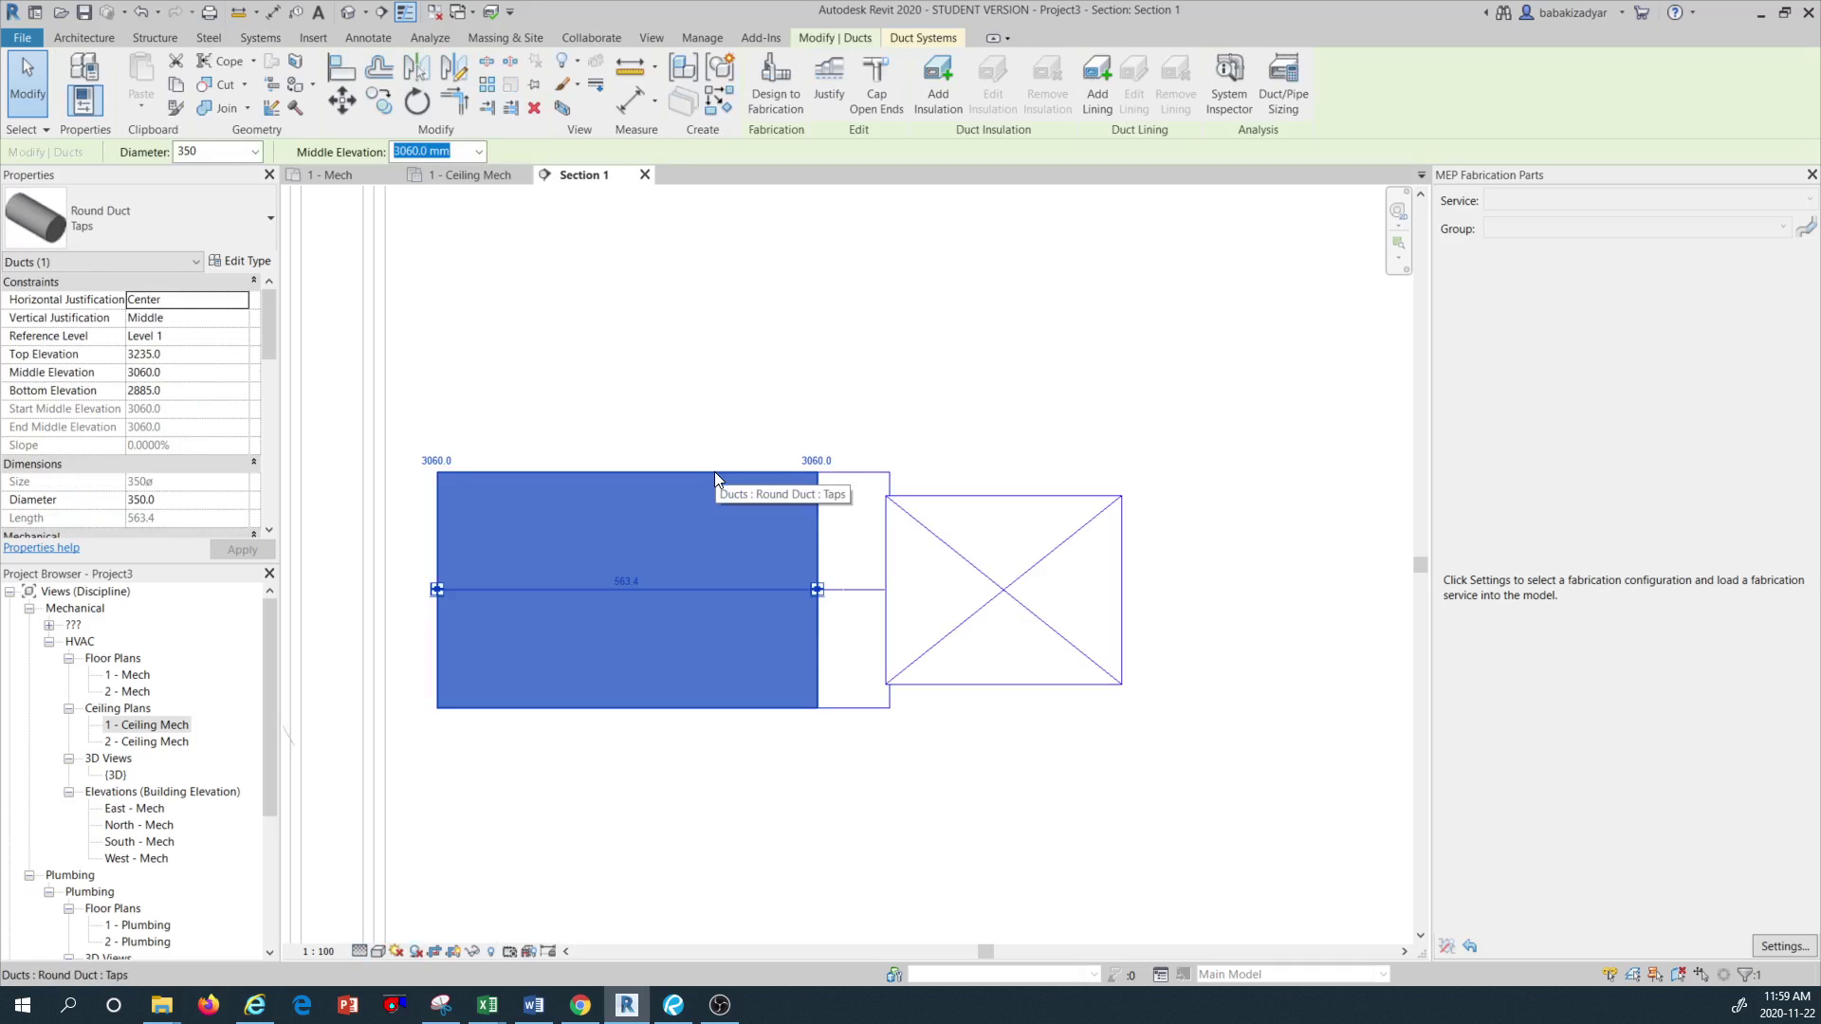
key(Escape)
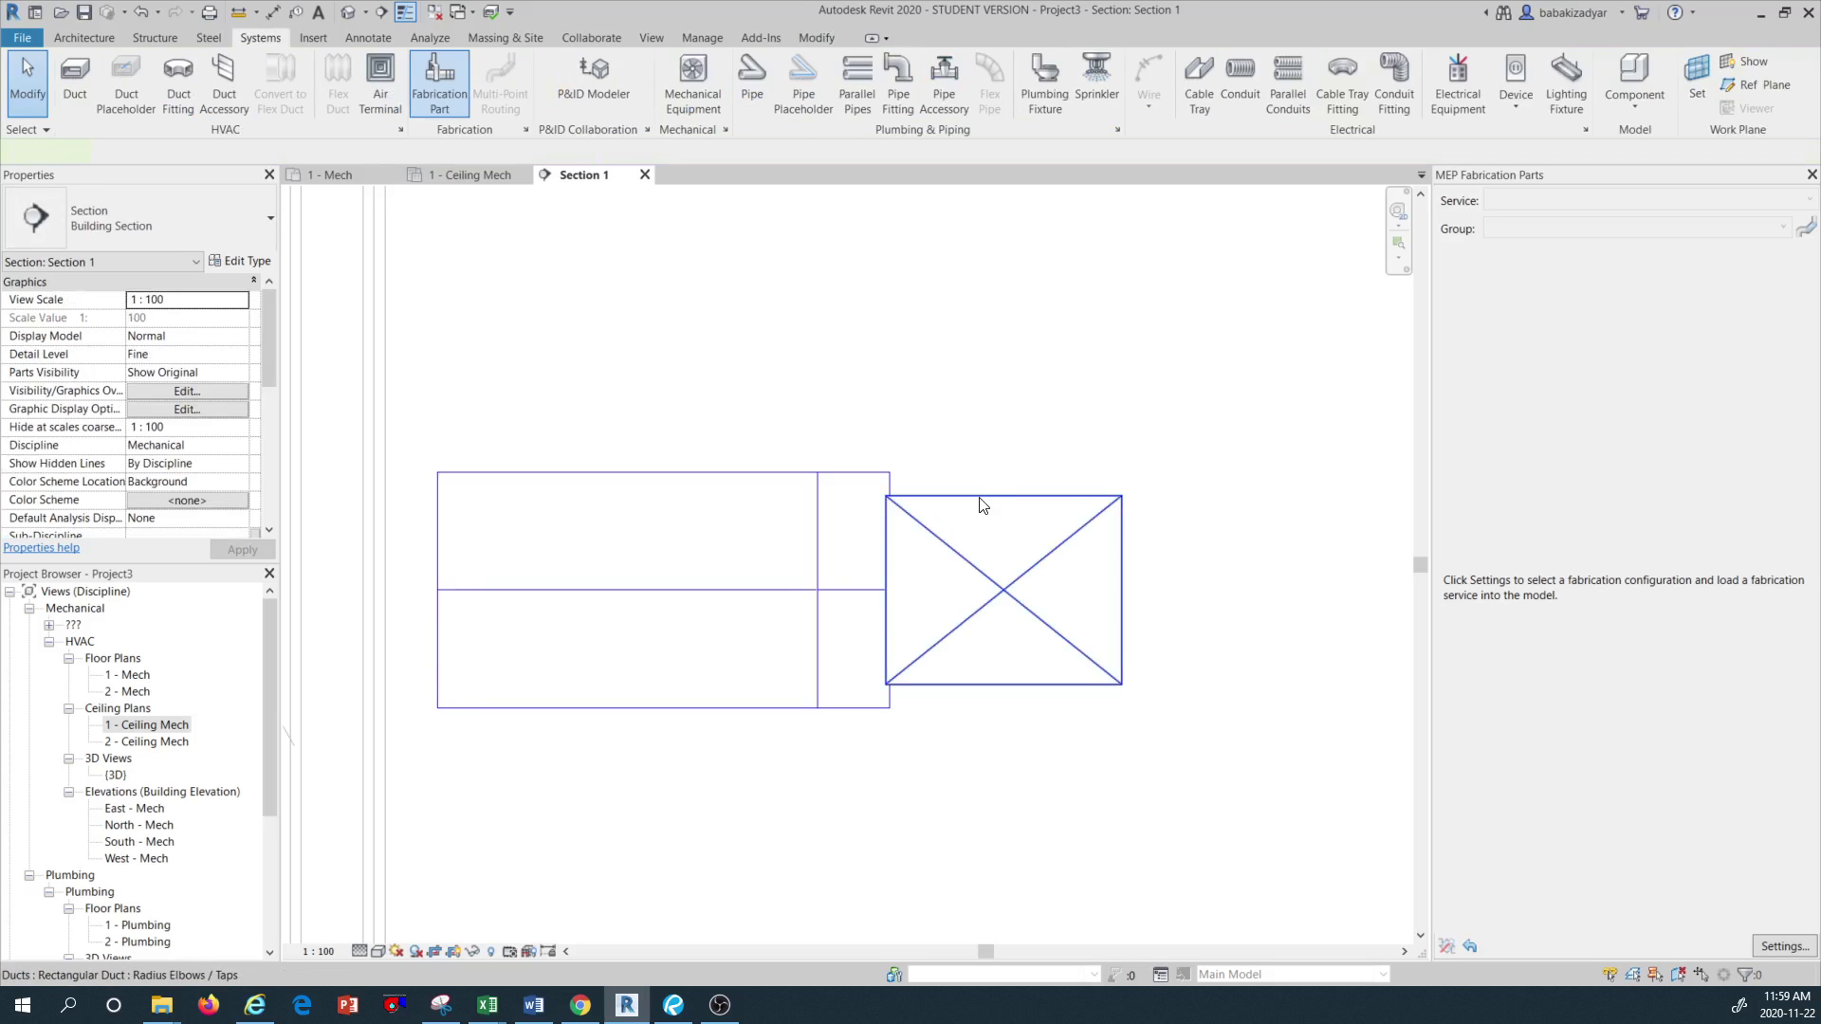
click(981, 505)
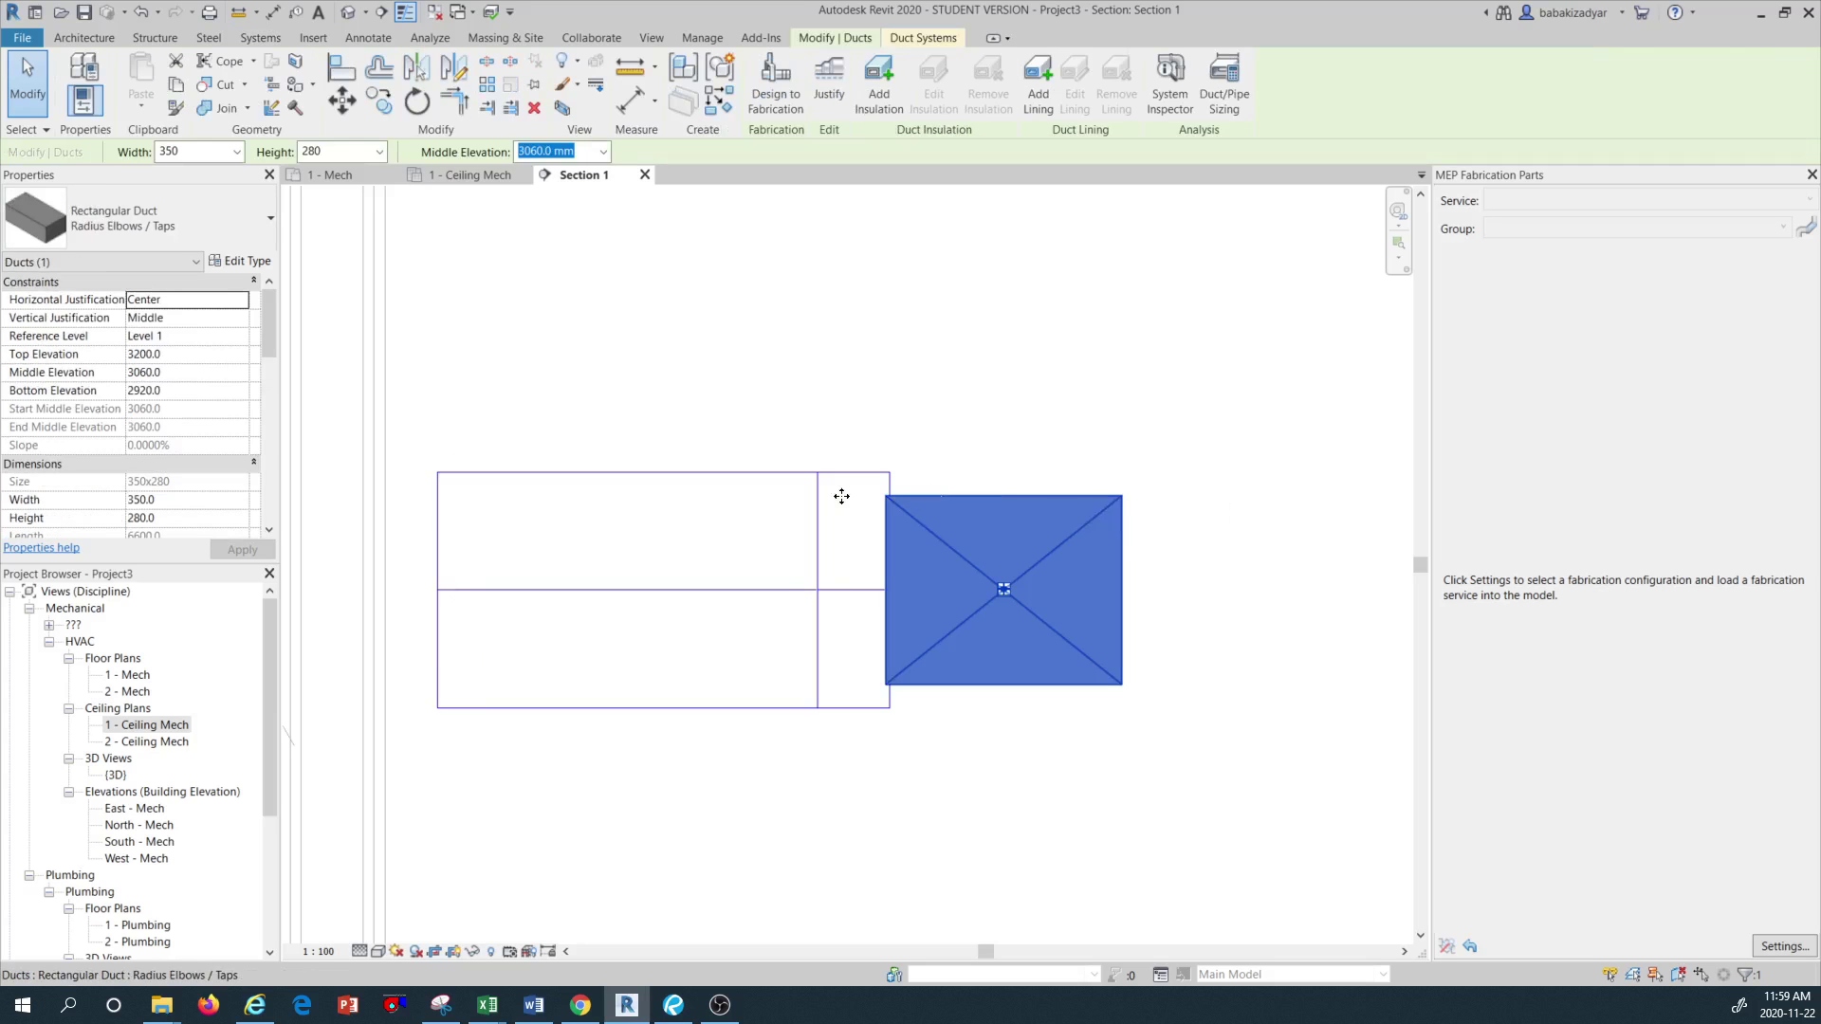
key(Escape)
Set the round branch duct's diameter to 250 in the section view
click(752, 484)
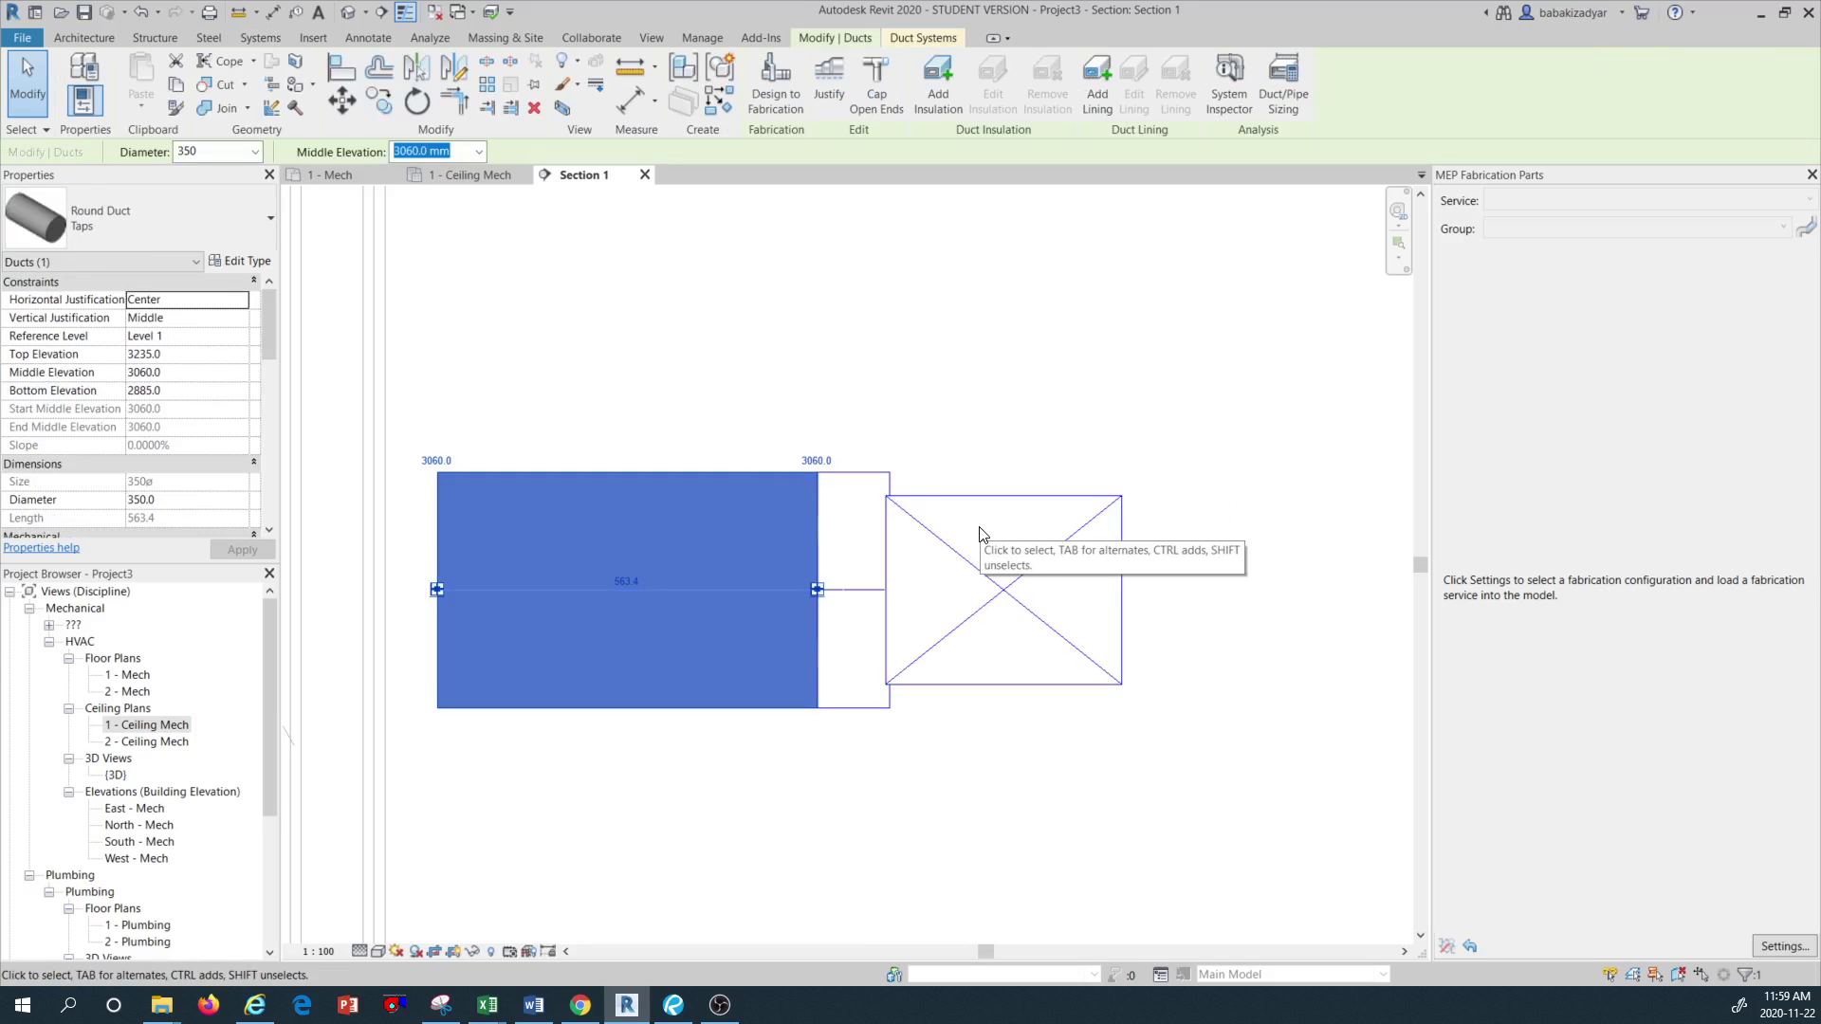
click(257, 151)
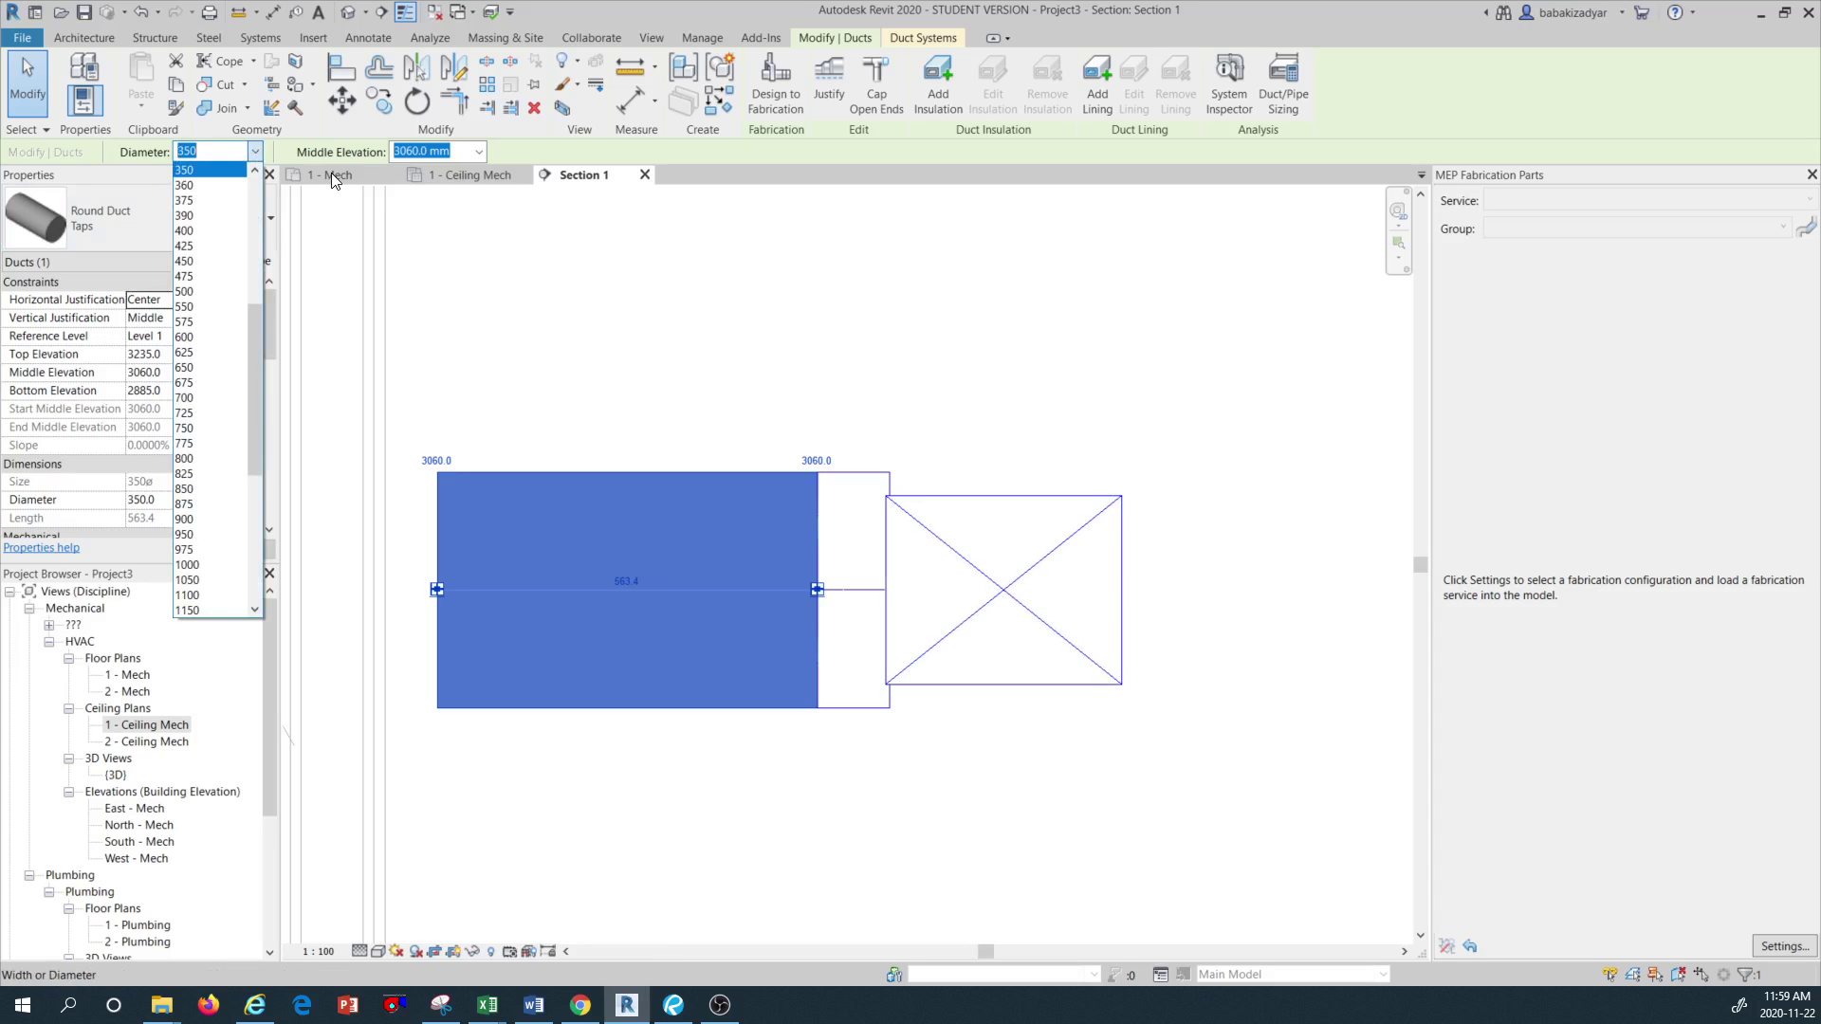
scroll(237, 311, up, 4)
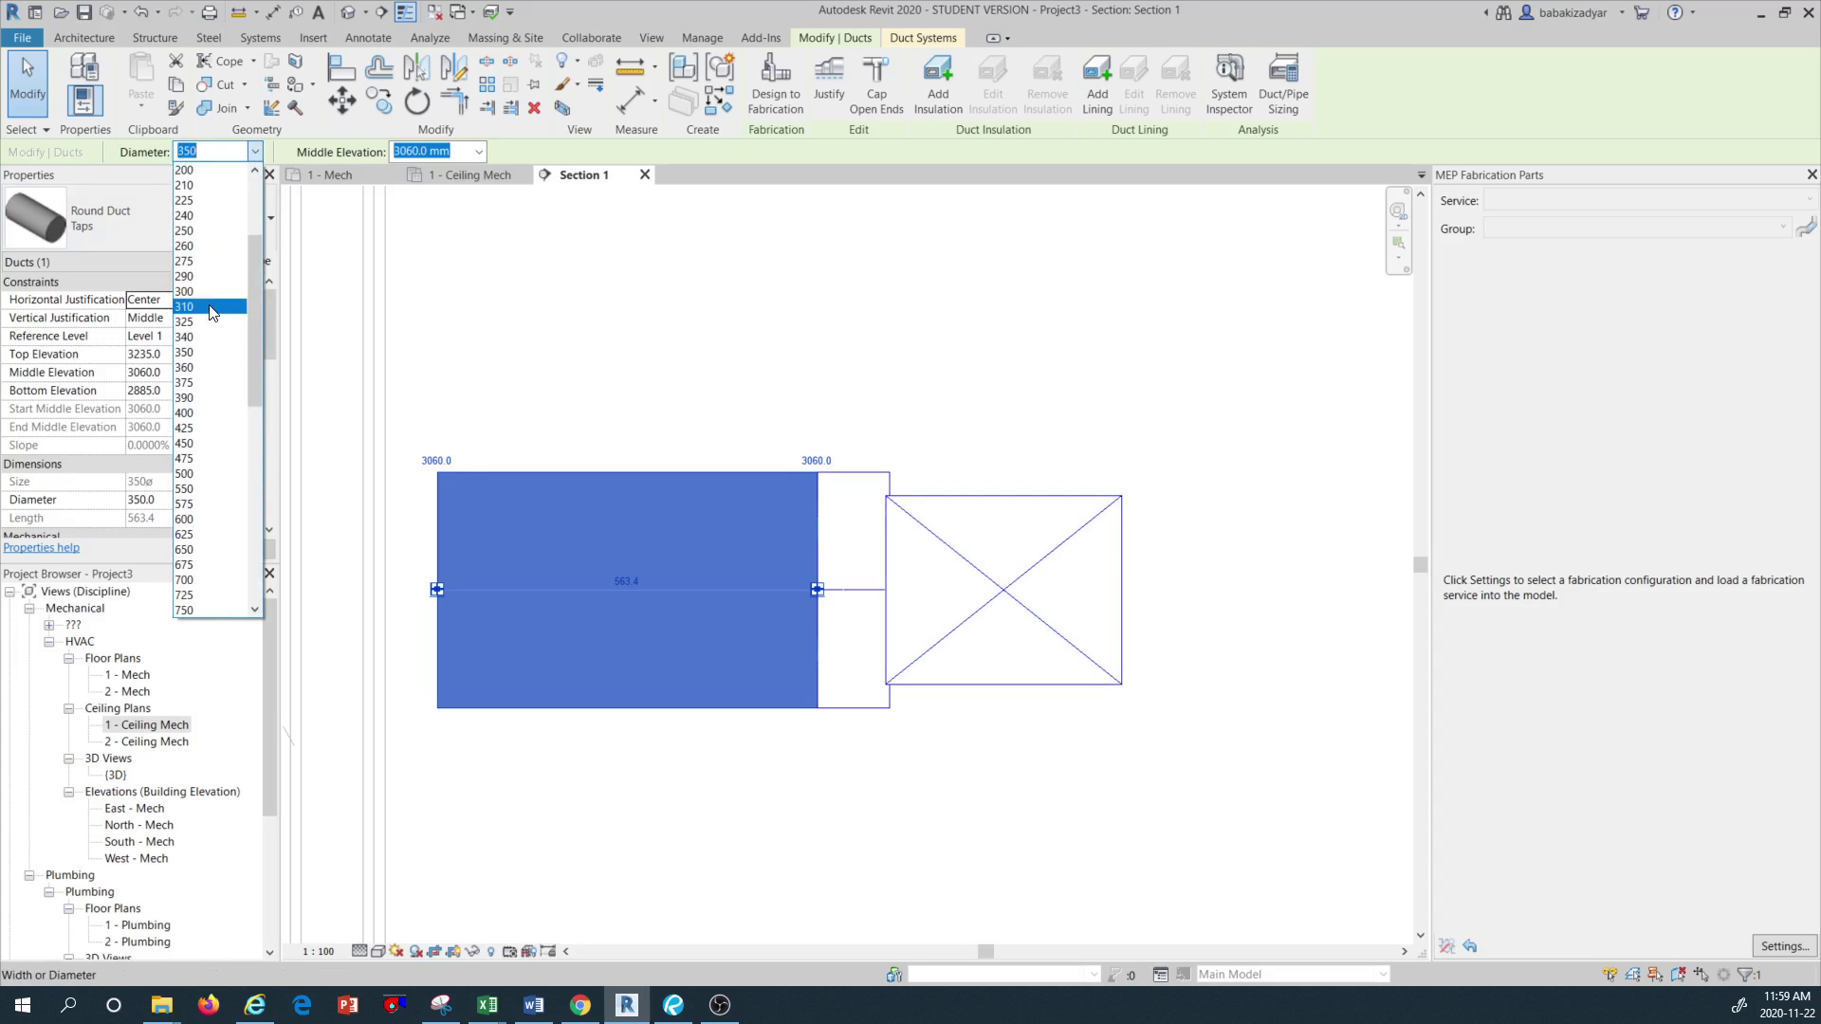
click(192, 234)
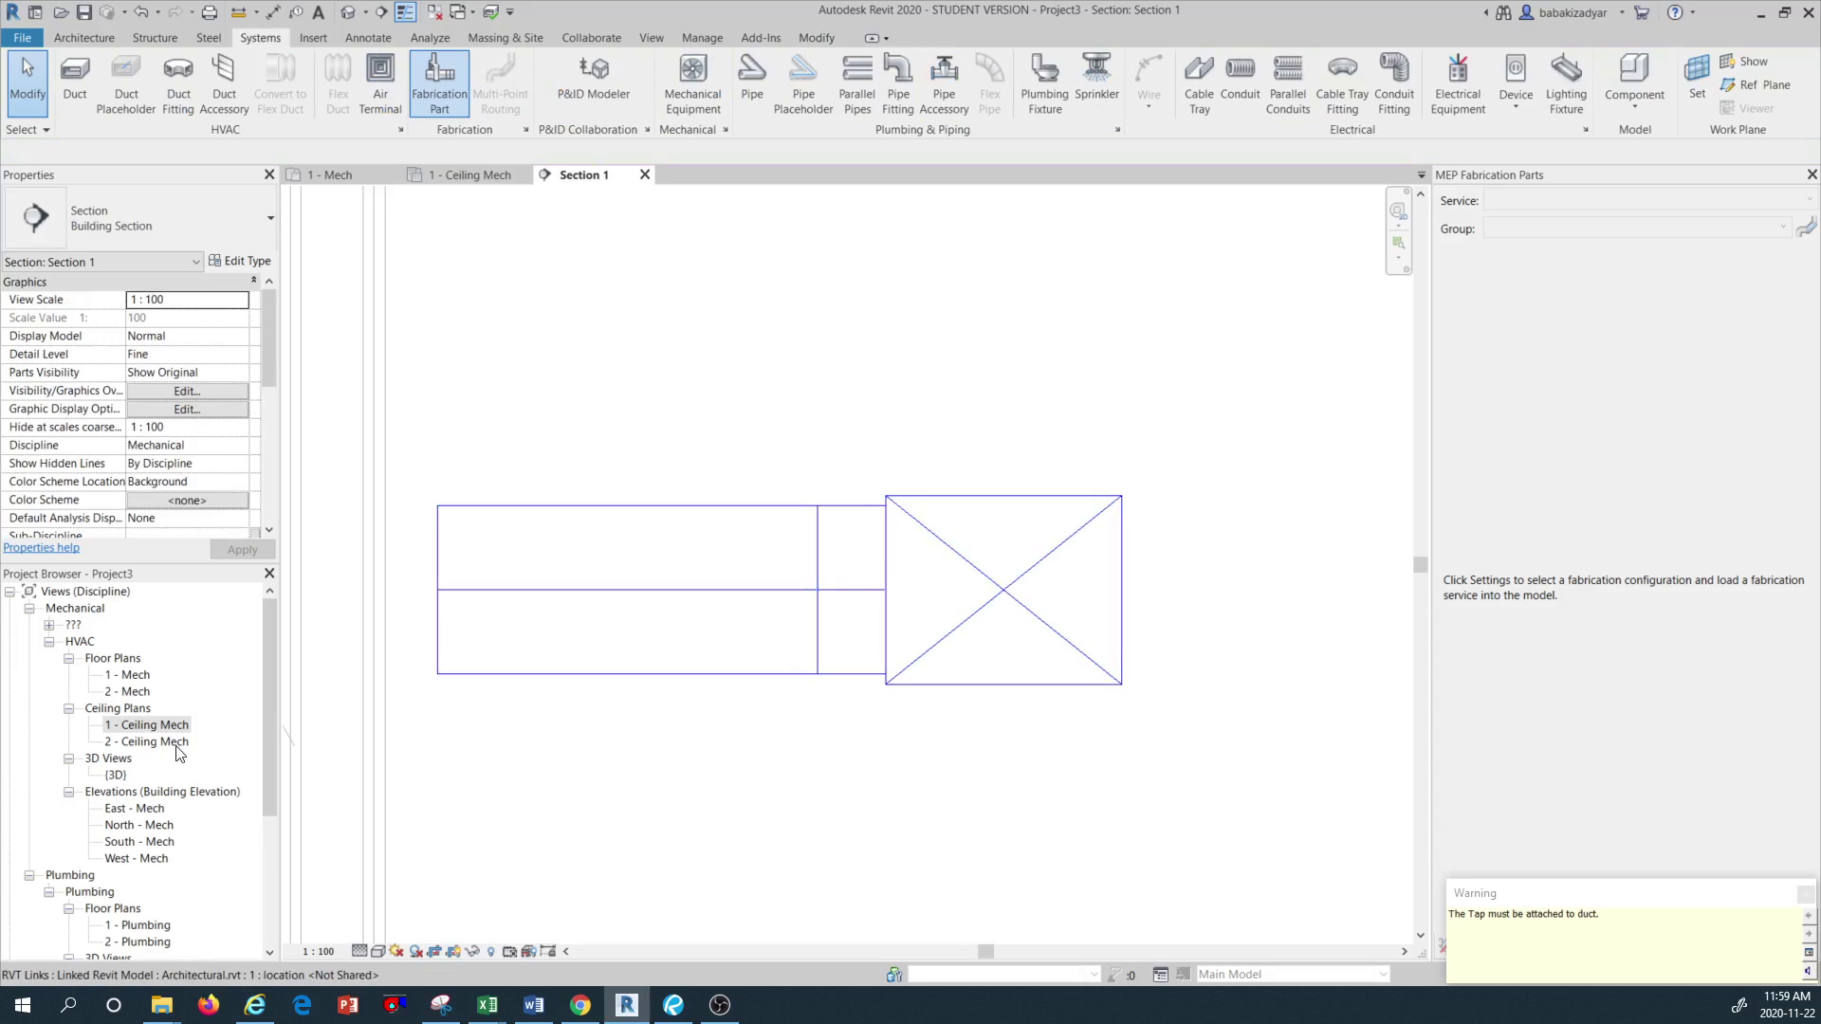
Delete the round branch duct together with its tap in the 1 - Ceiling Mech plan
double_click(147, 727)
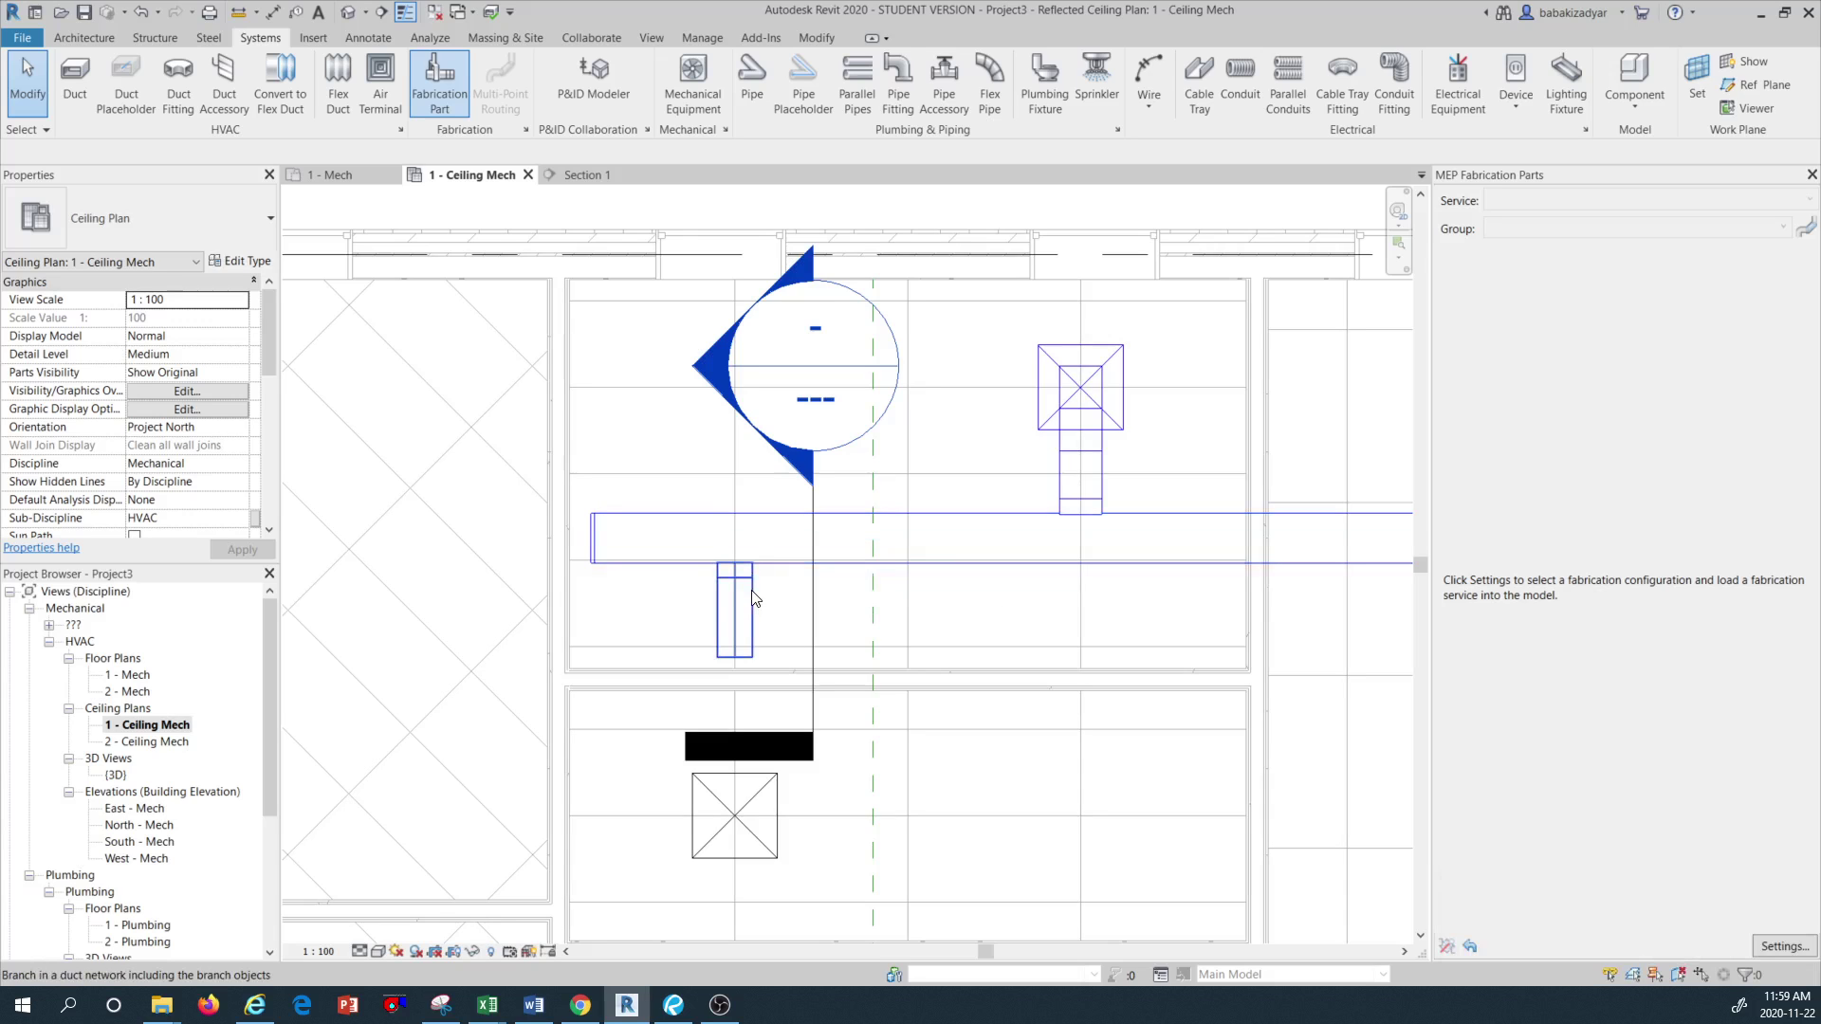
click(755, 597)
right_click(752, 590)
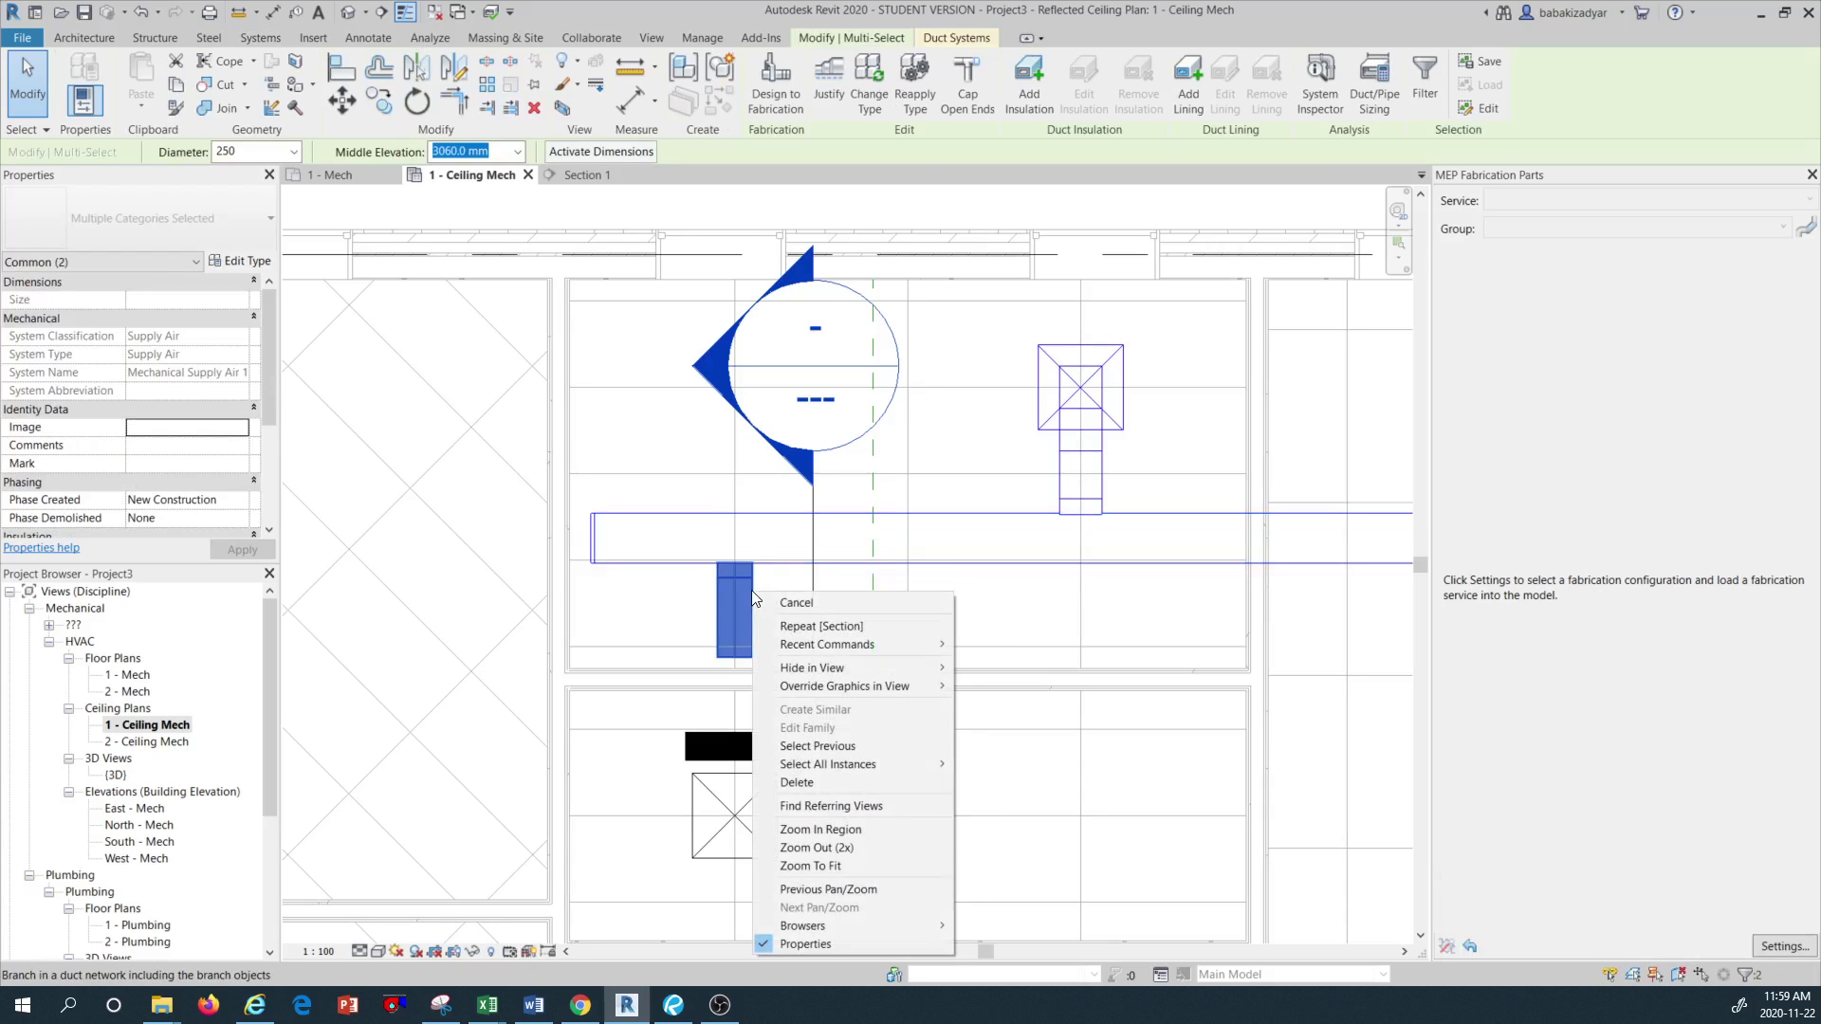
click(836, 783)
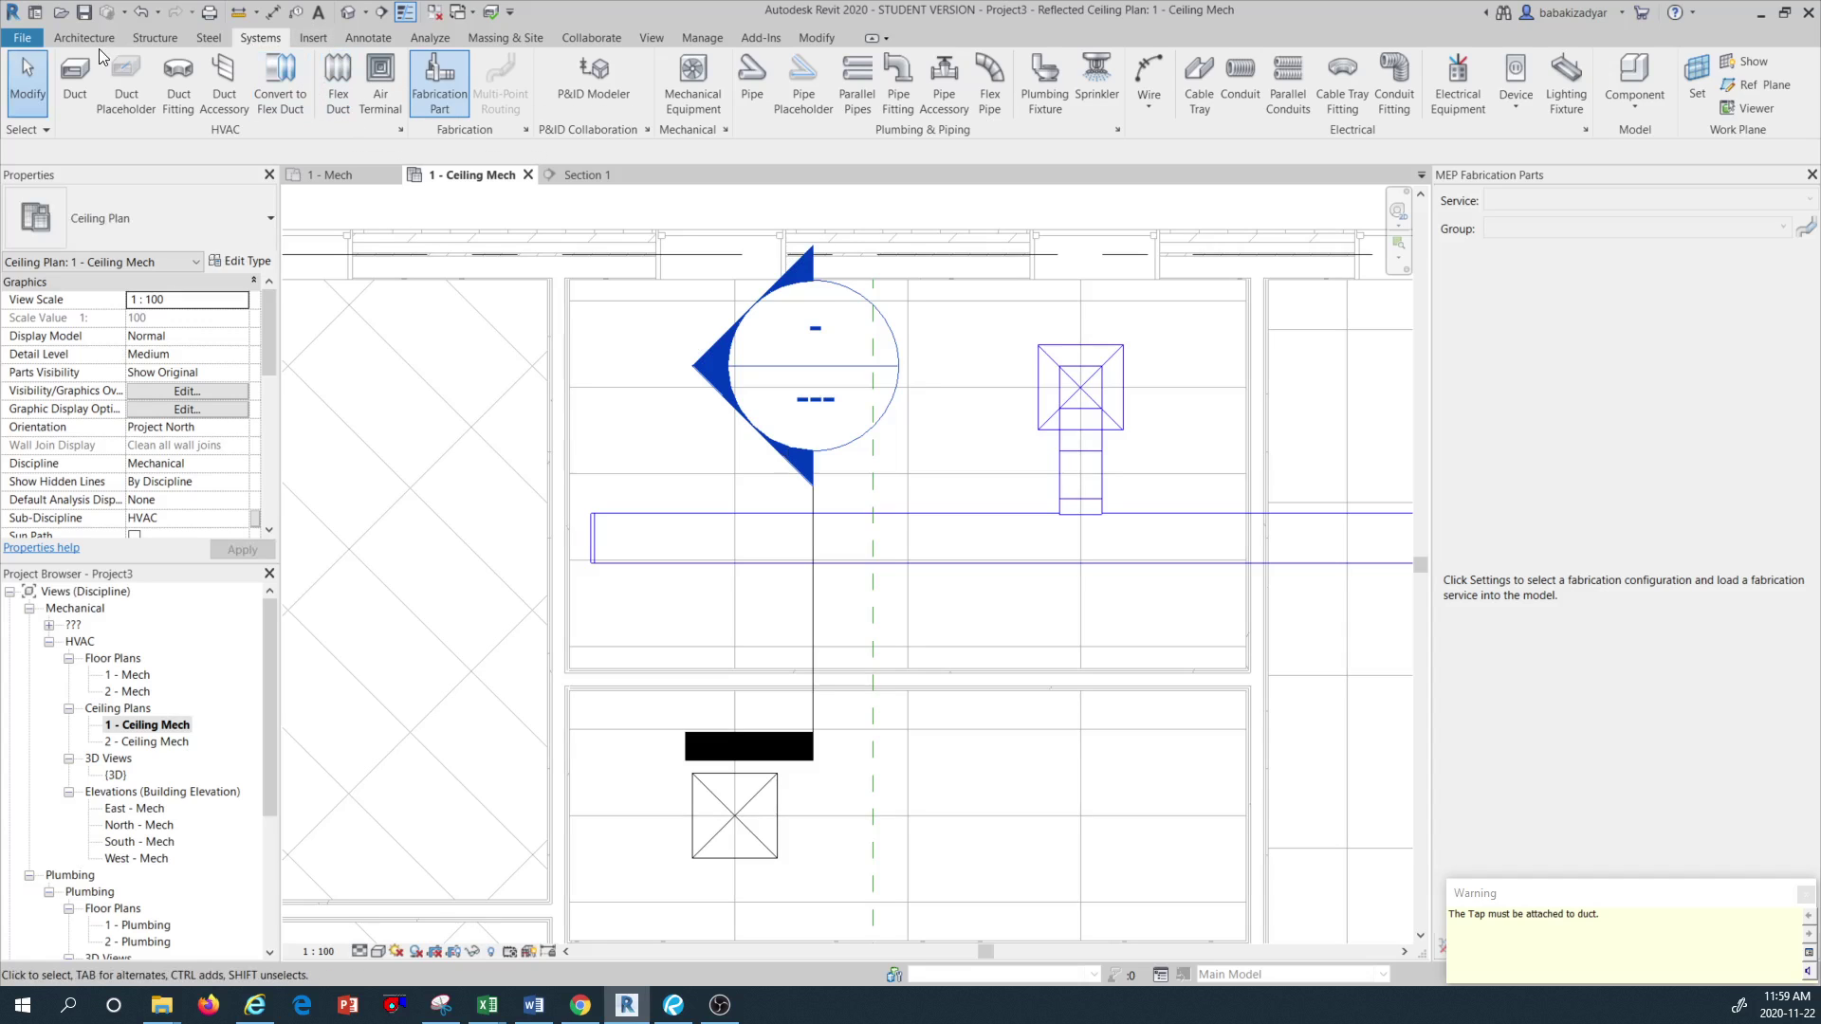
Draw a 200 mm round duct at 3060 mm elevation from the main duct's centreline about 860 mm south, aligned with the southern diffuser
click(75, 85)
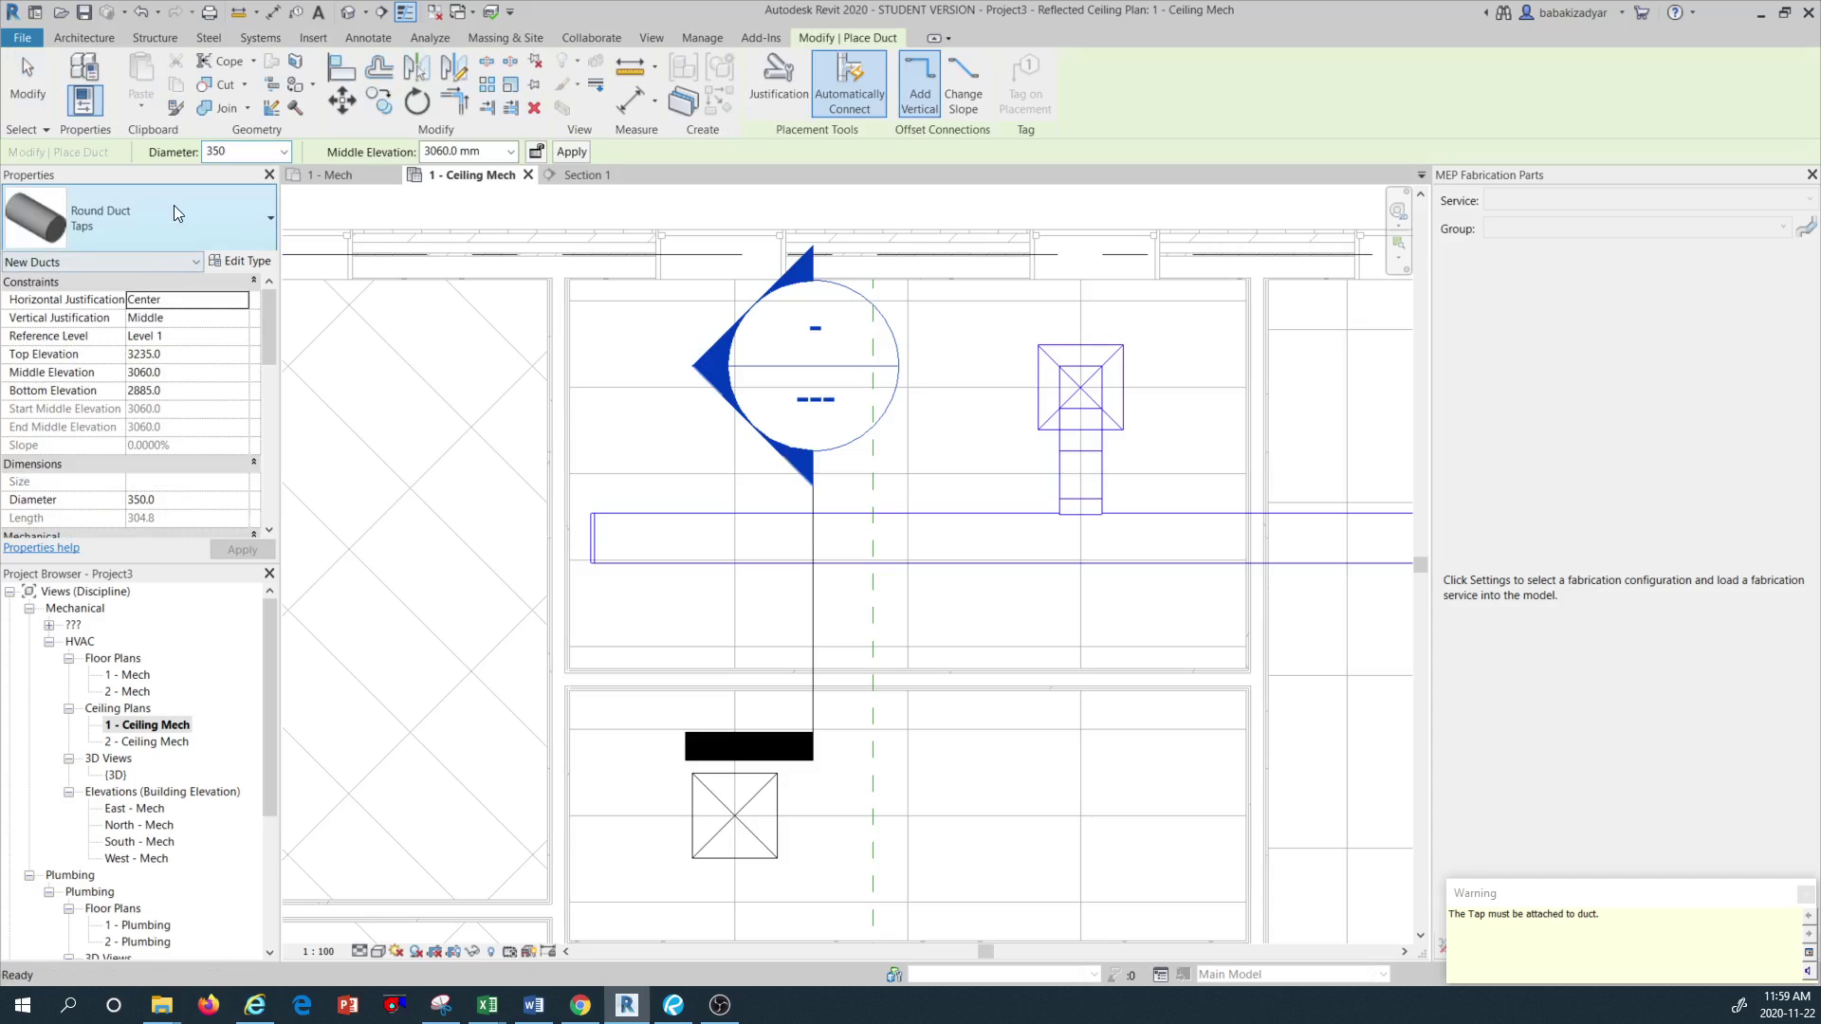
click(254, 149)
text(200)
key(Return)
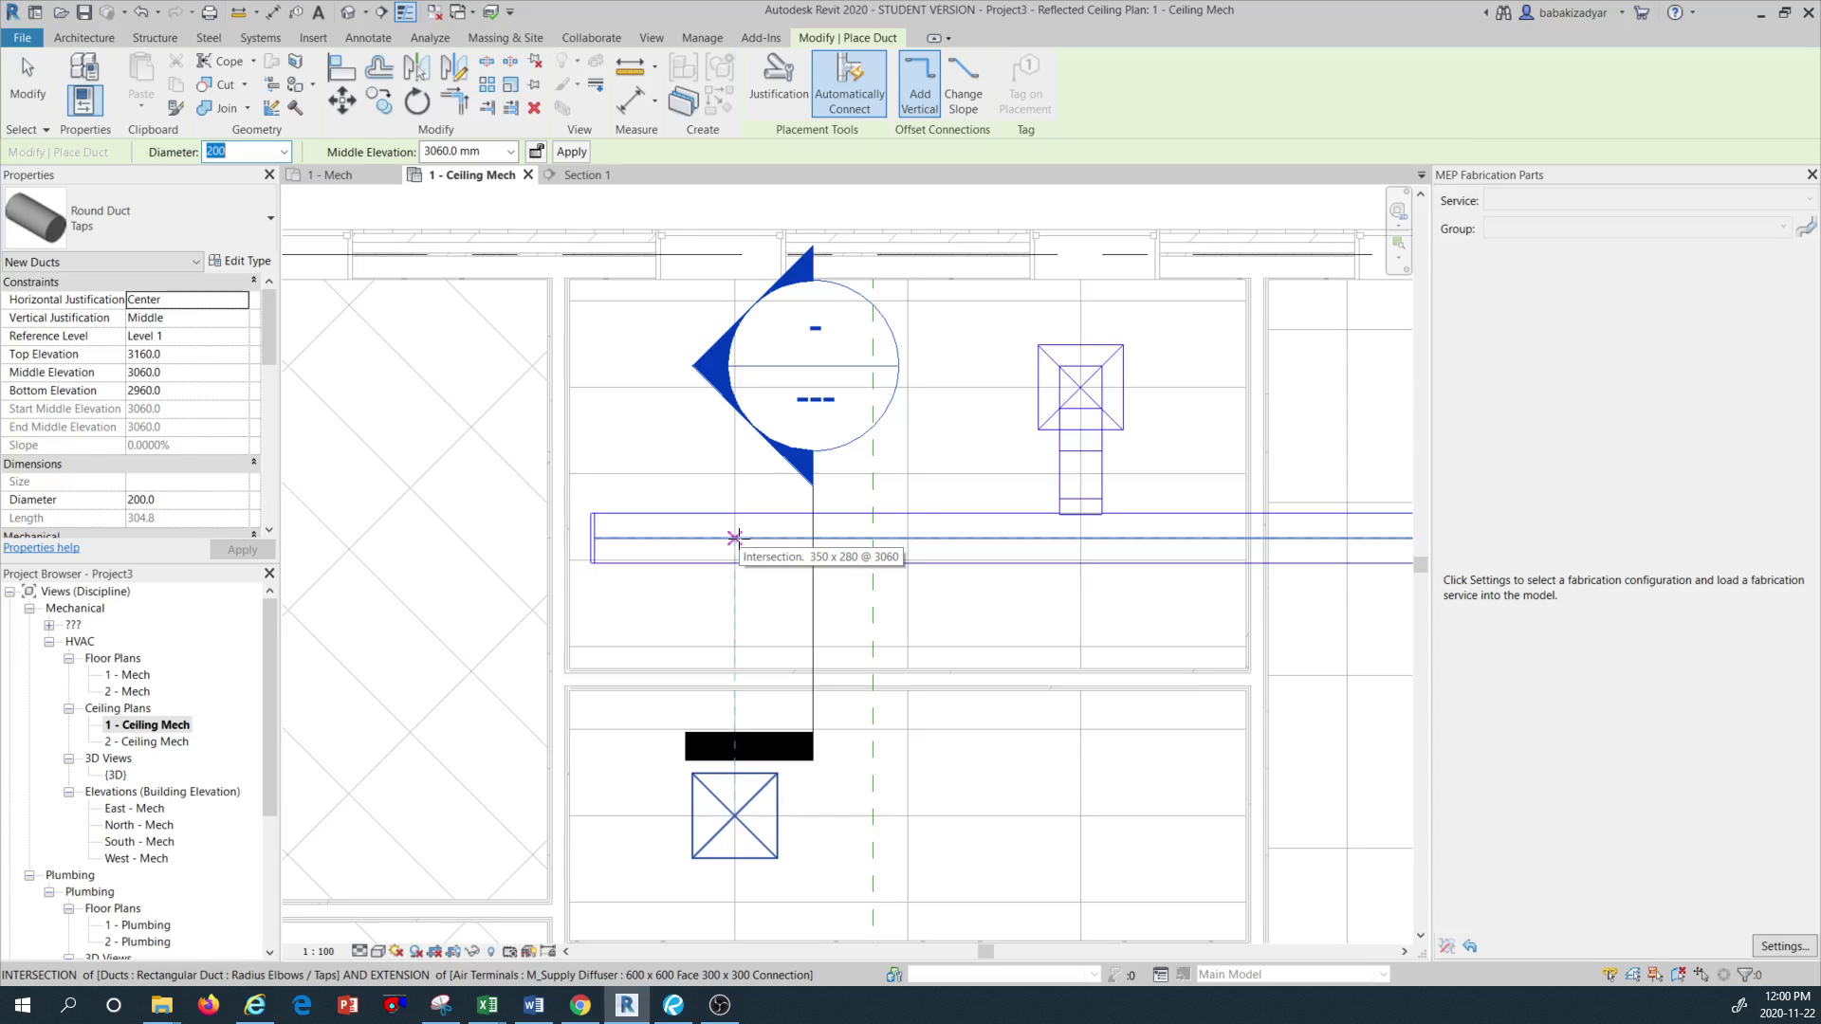
click(734, 537)
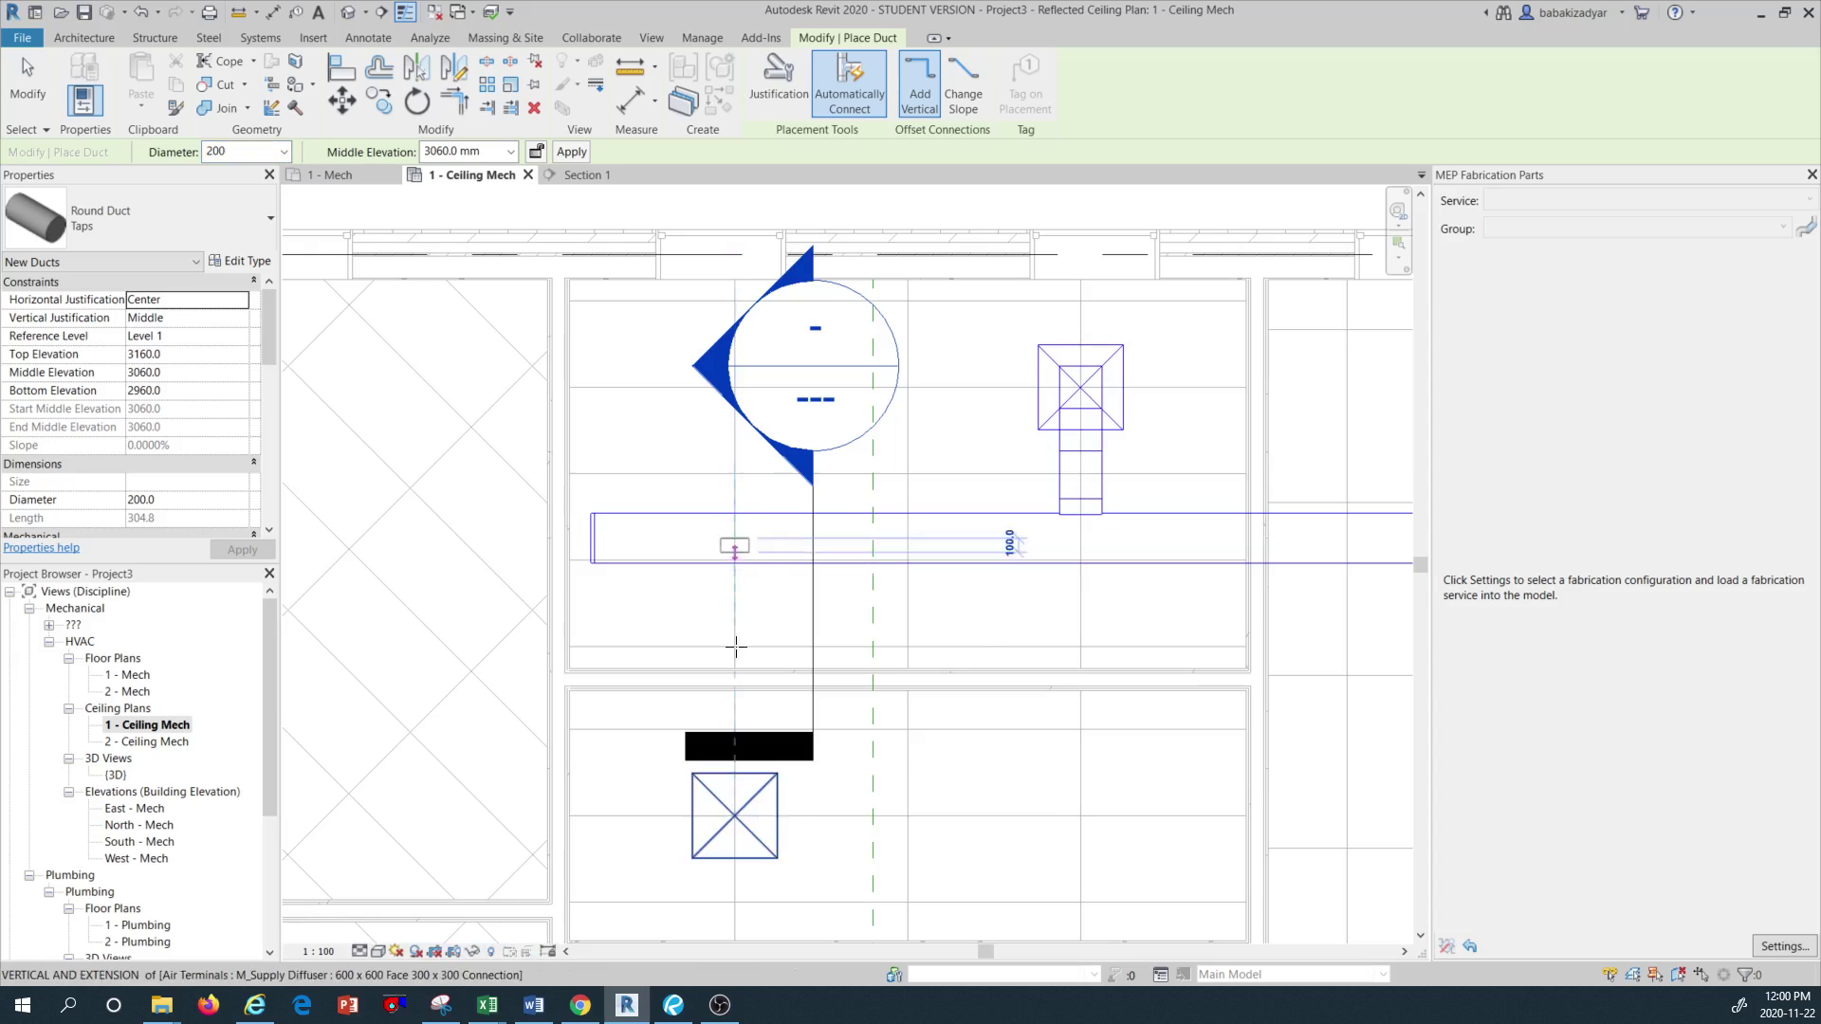
scroll(738, 664, up, 2)
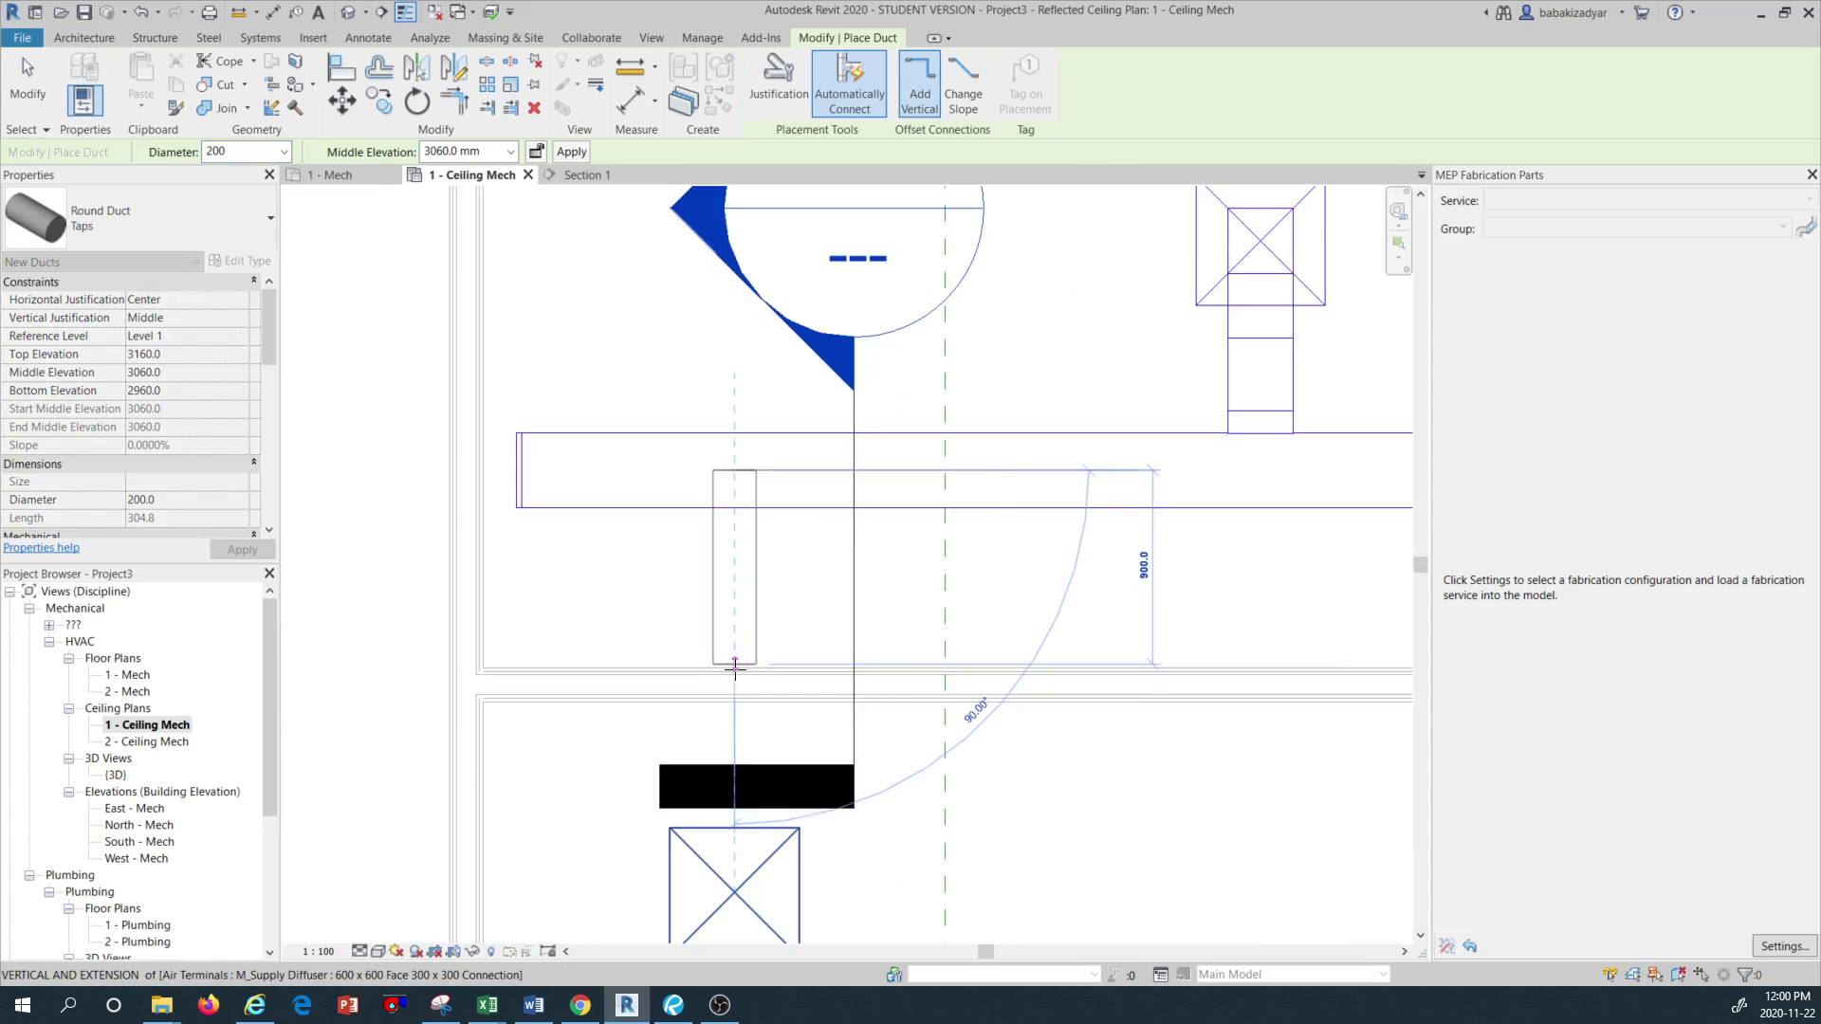
click(734, 654)
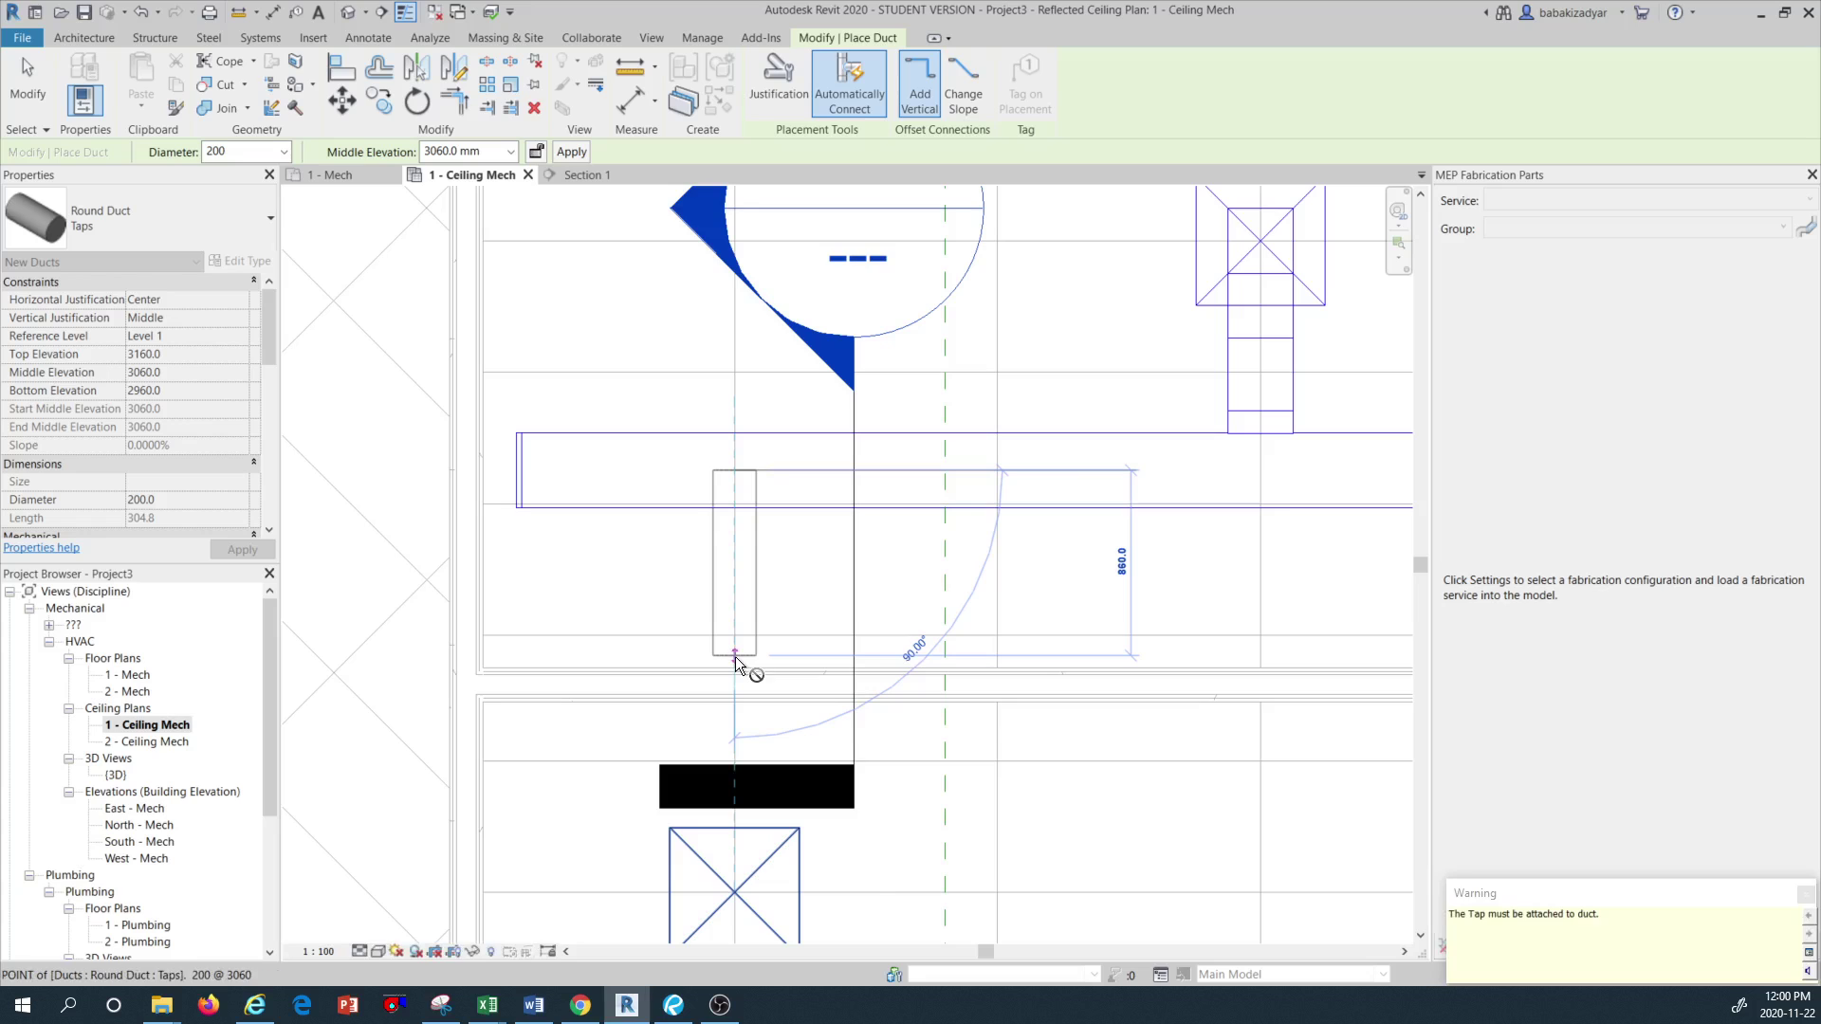
key(Escape)
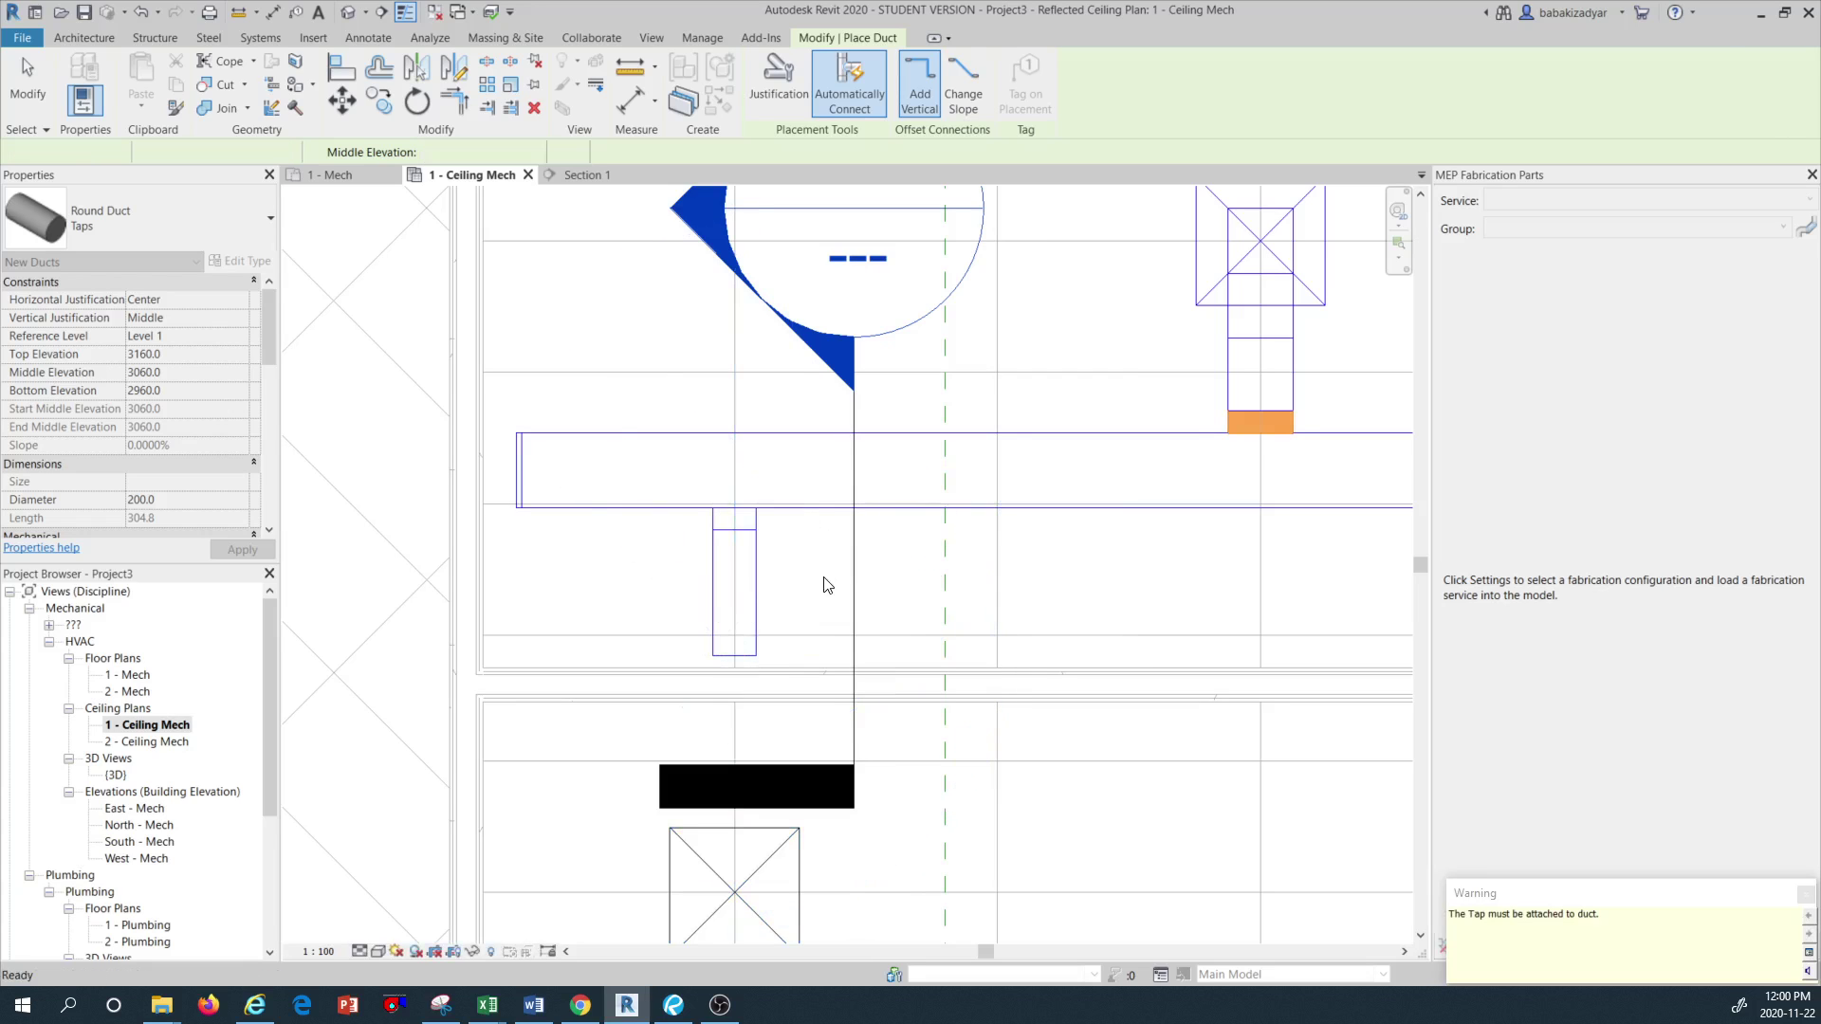
key(Escape)
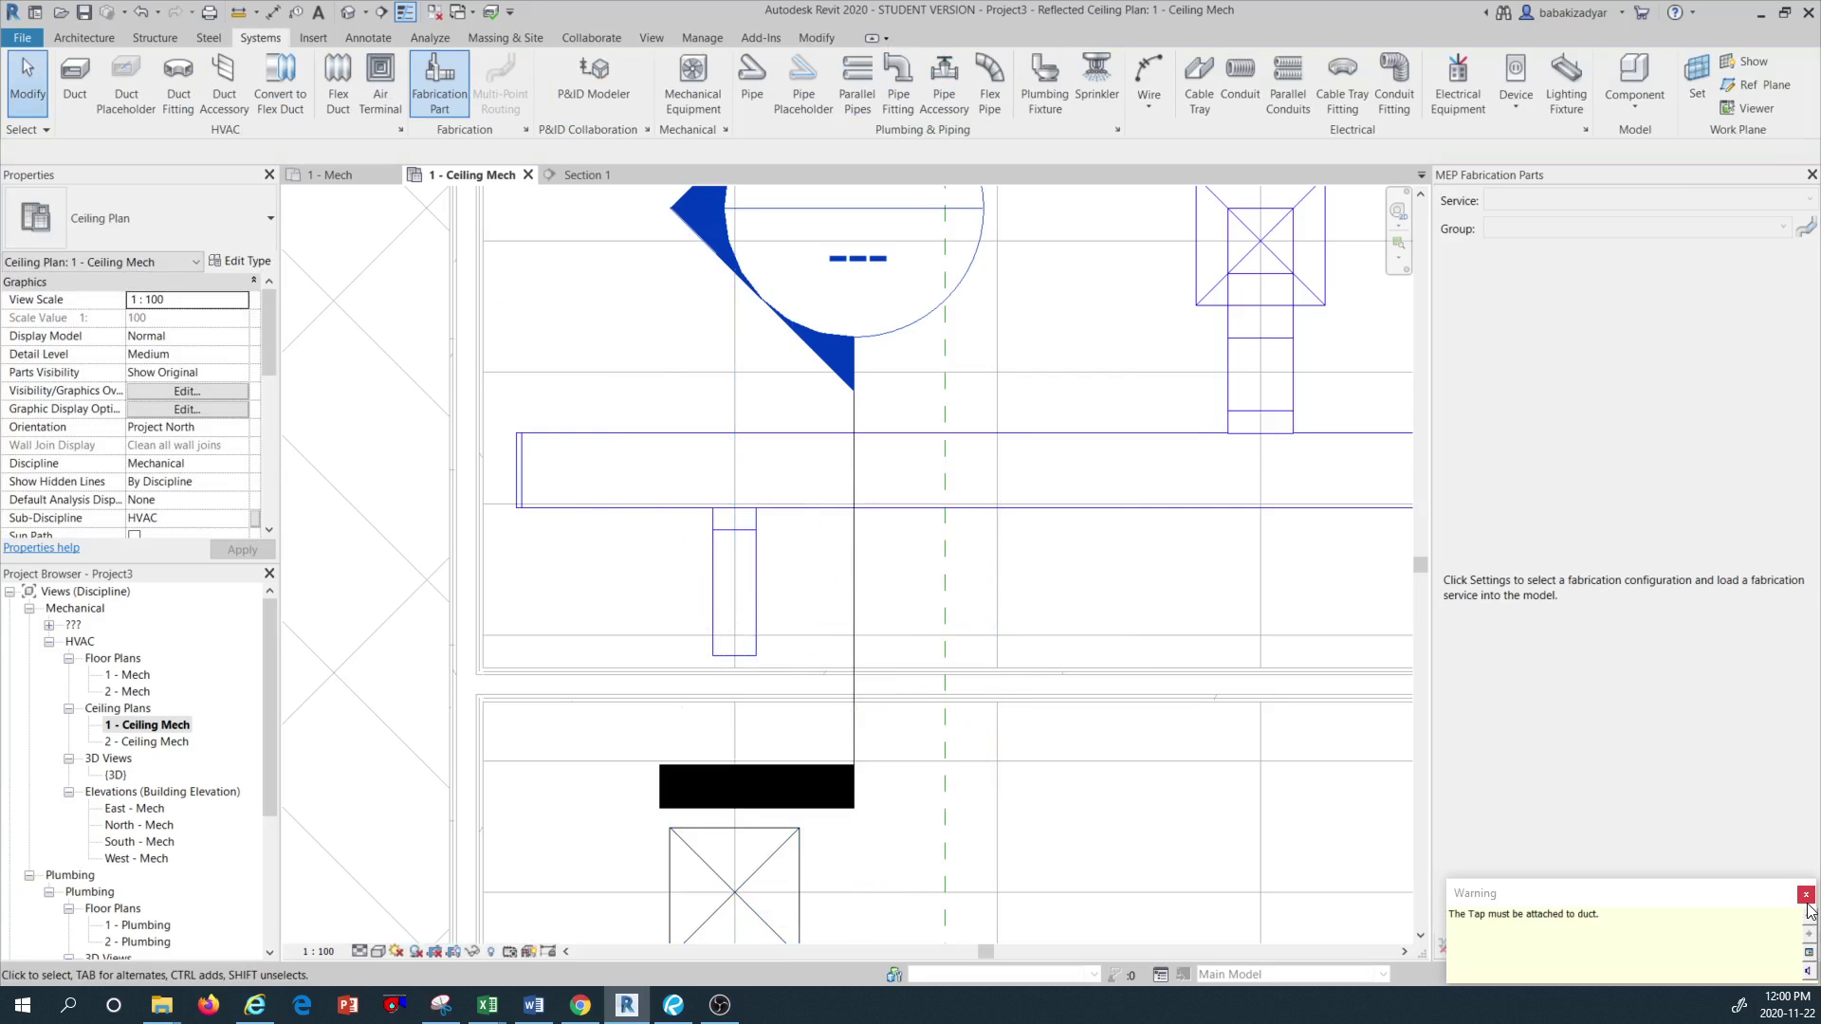
Draw a 200 mm round flex duct from the new branch's open end to the southern supply diffuser
click(752, 594)
right_click(733, 655)
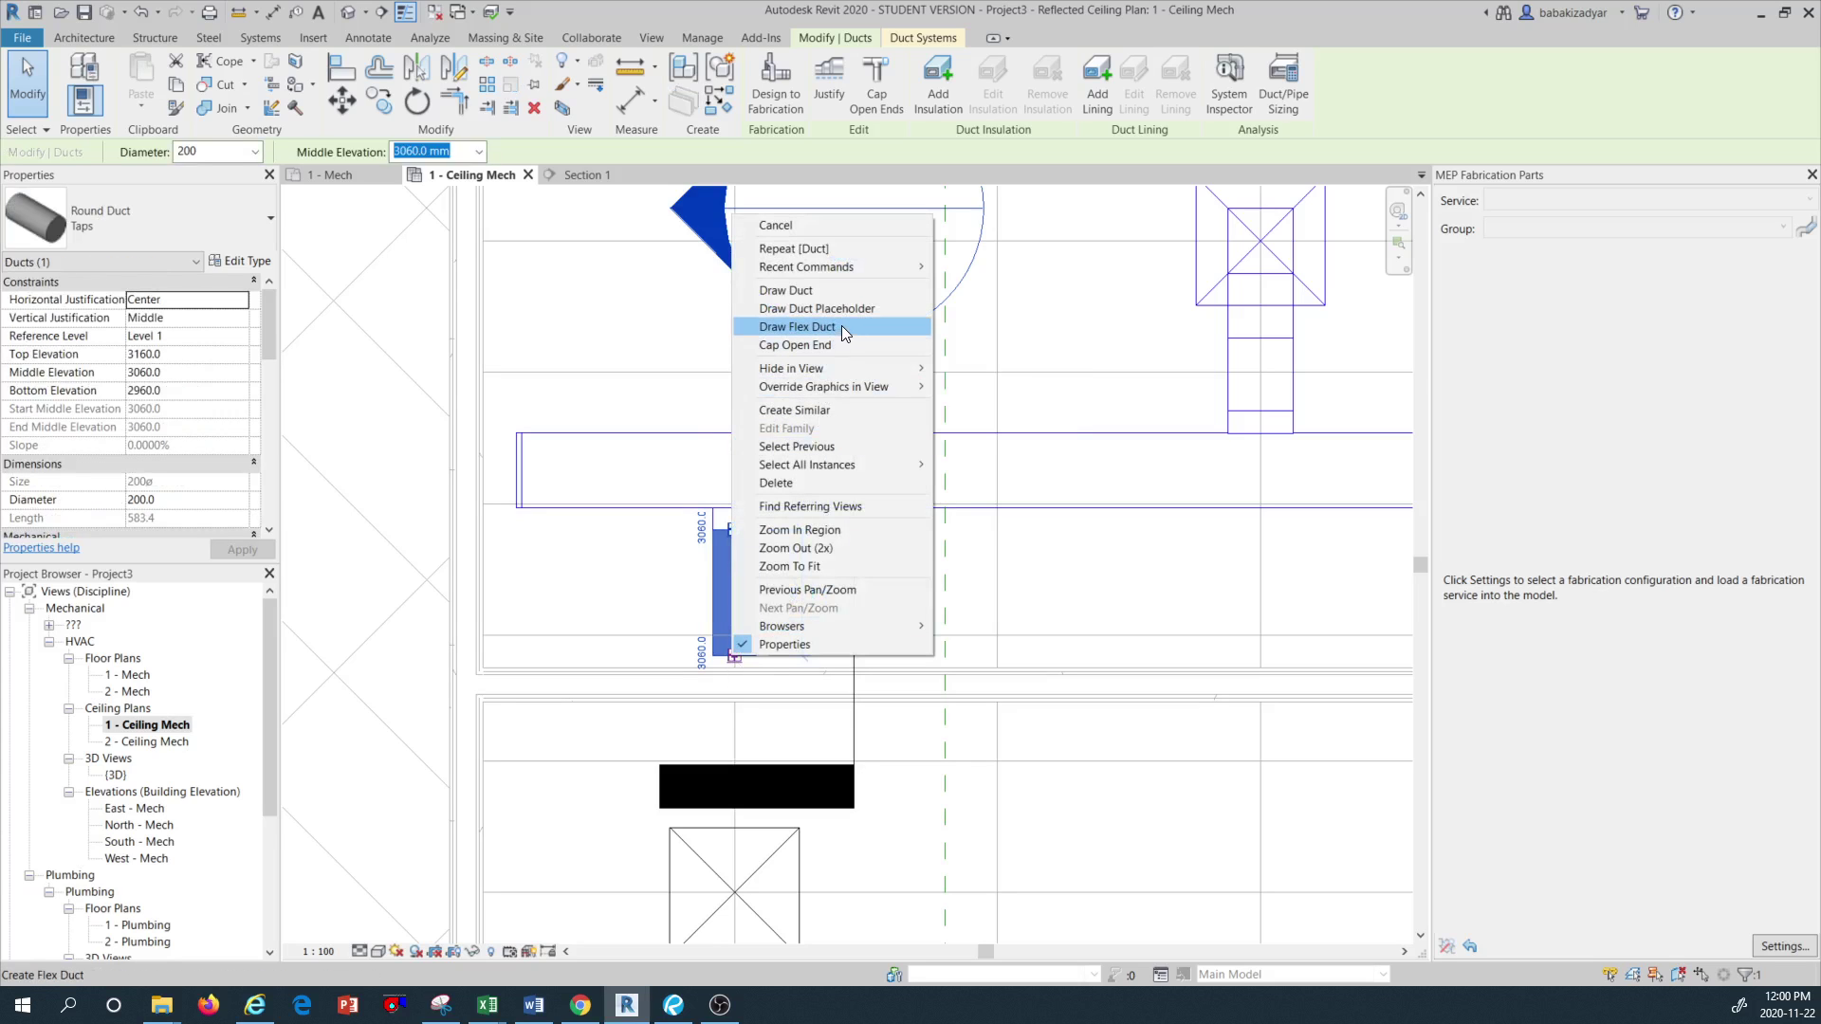
click(840, 326)
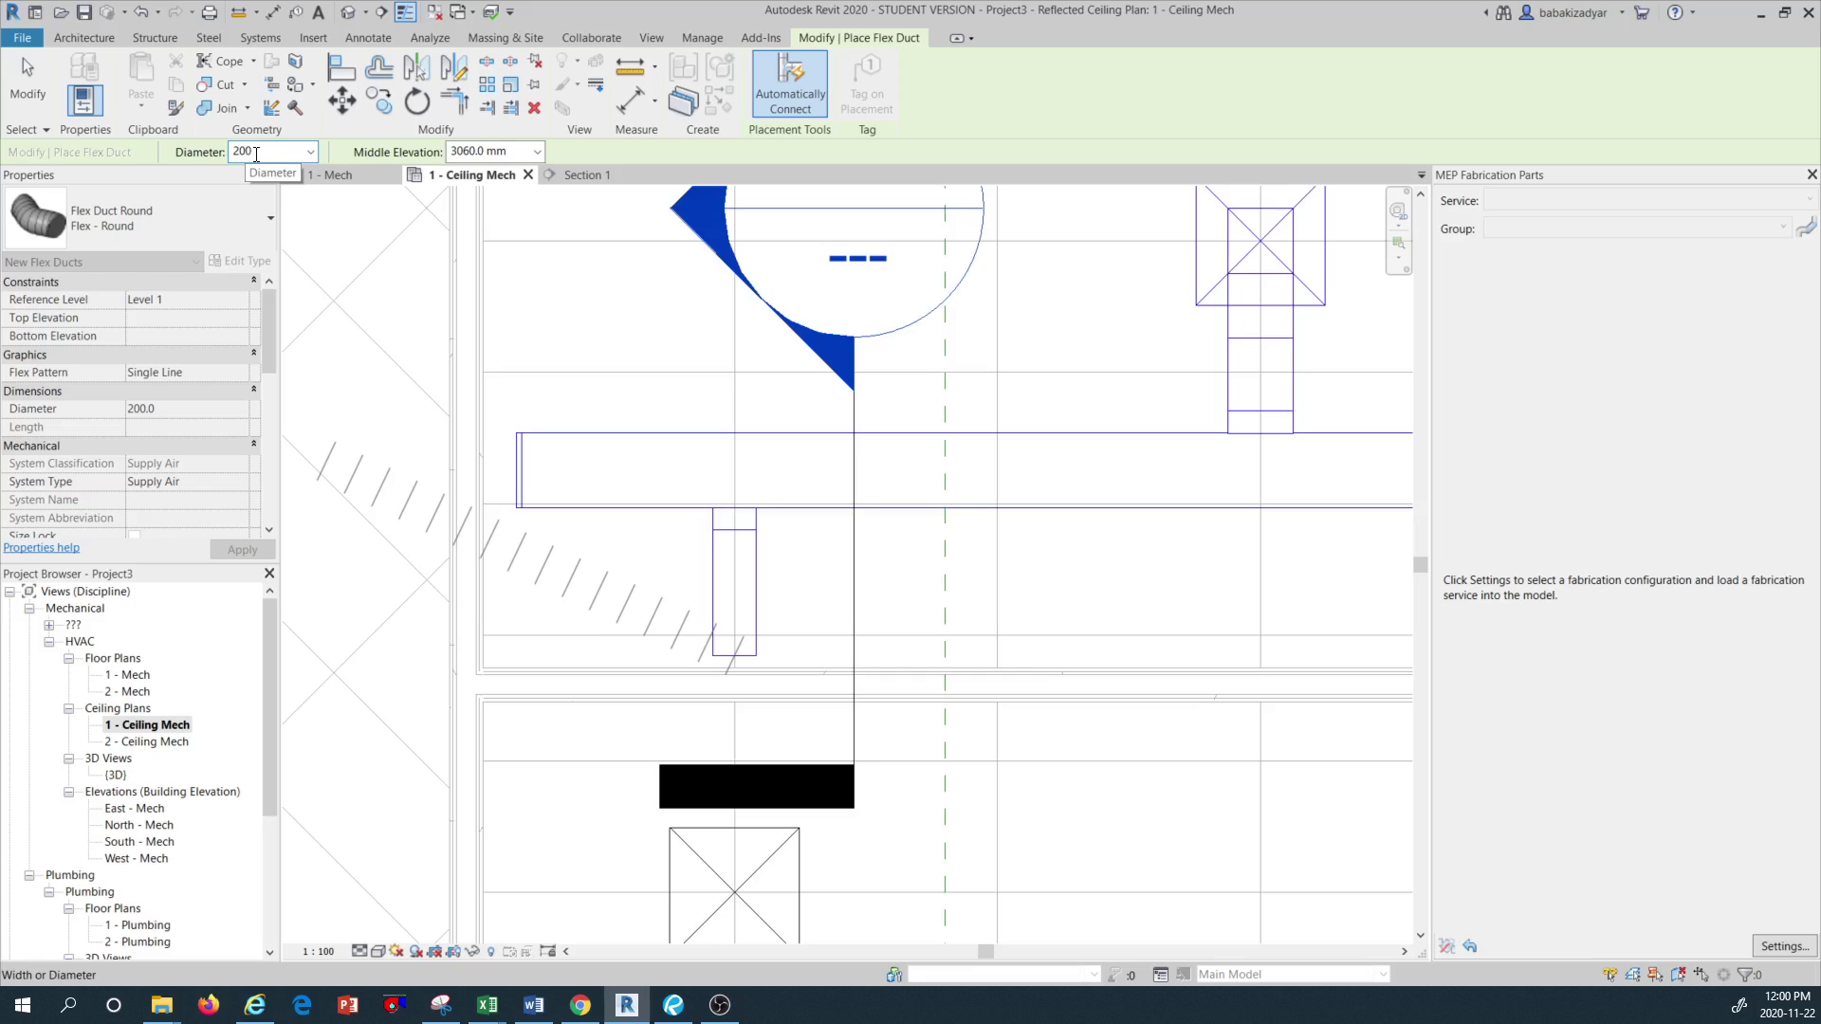
scroll(713, 553, down, 1)
scroll(713, 554, down, 1)
click(730, 641)
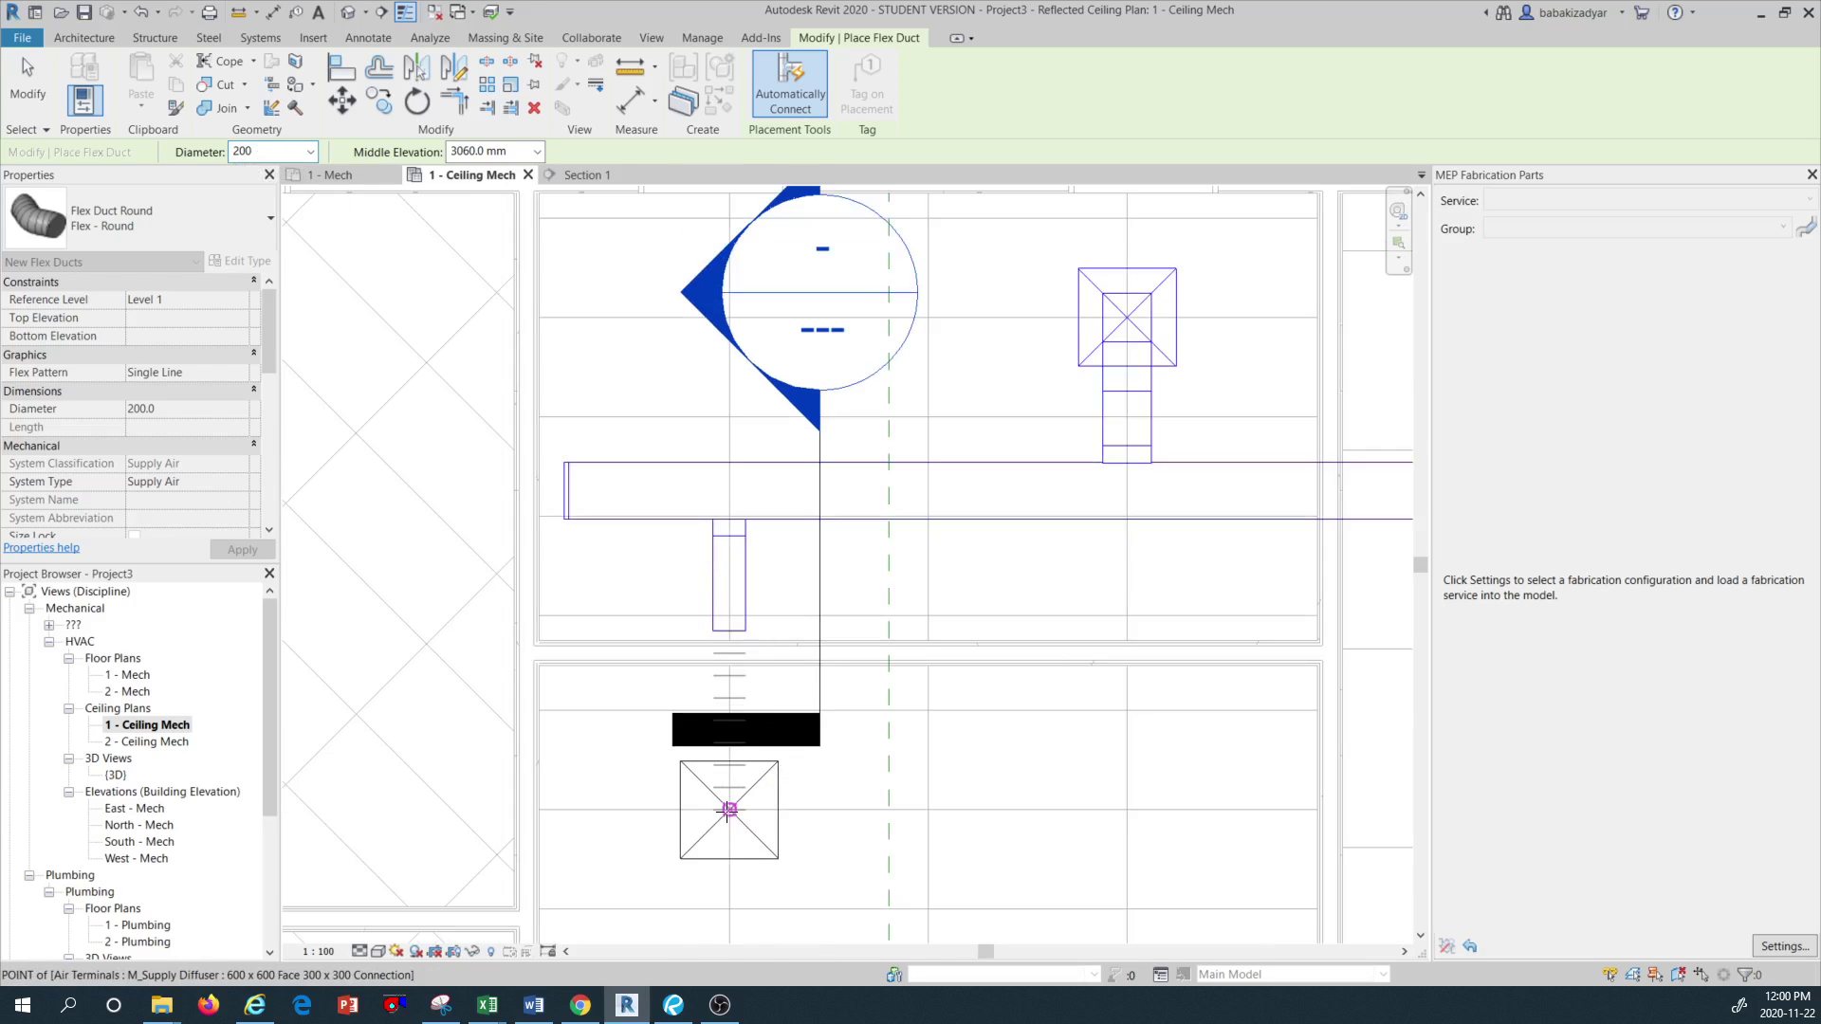
click(729, 809)
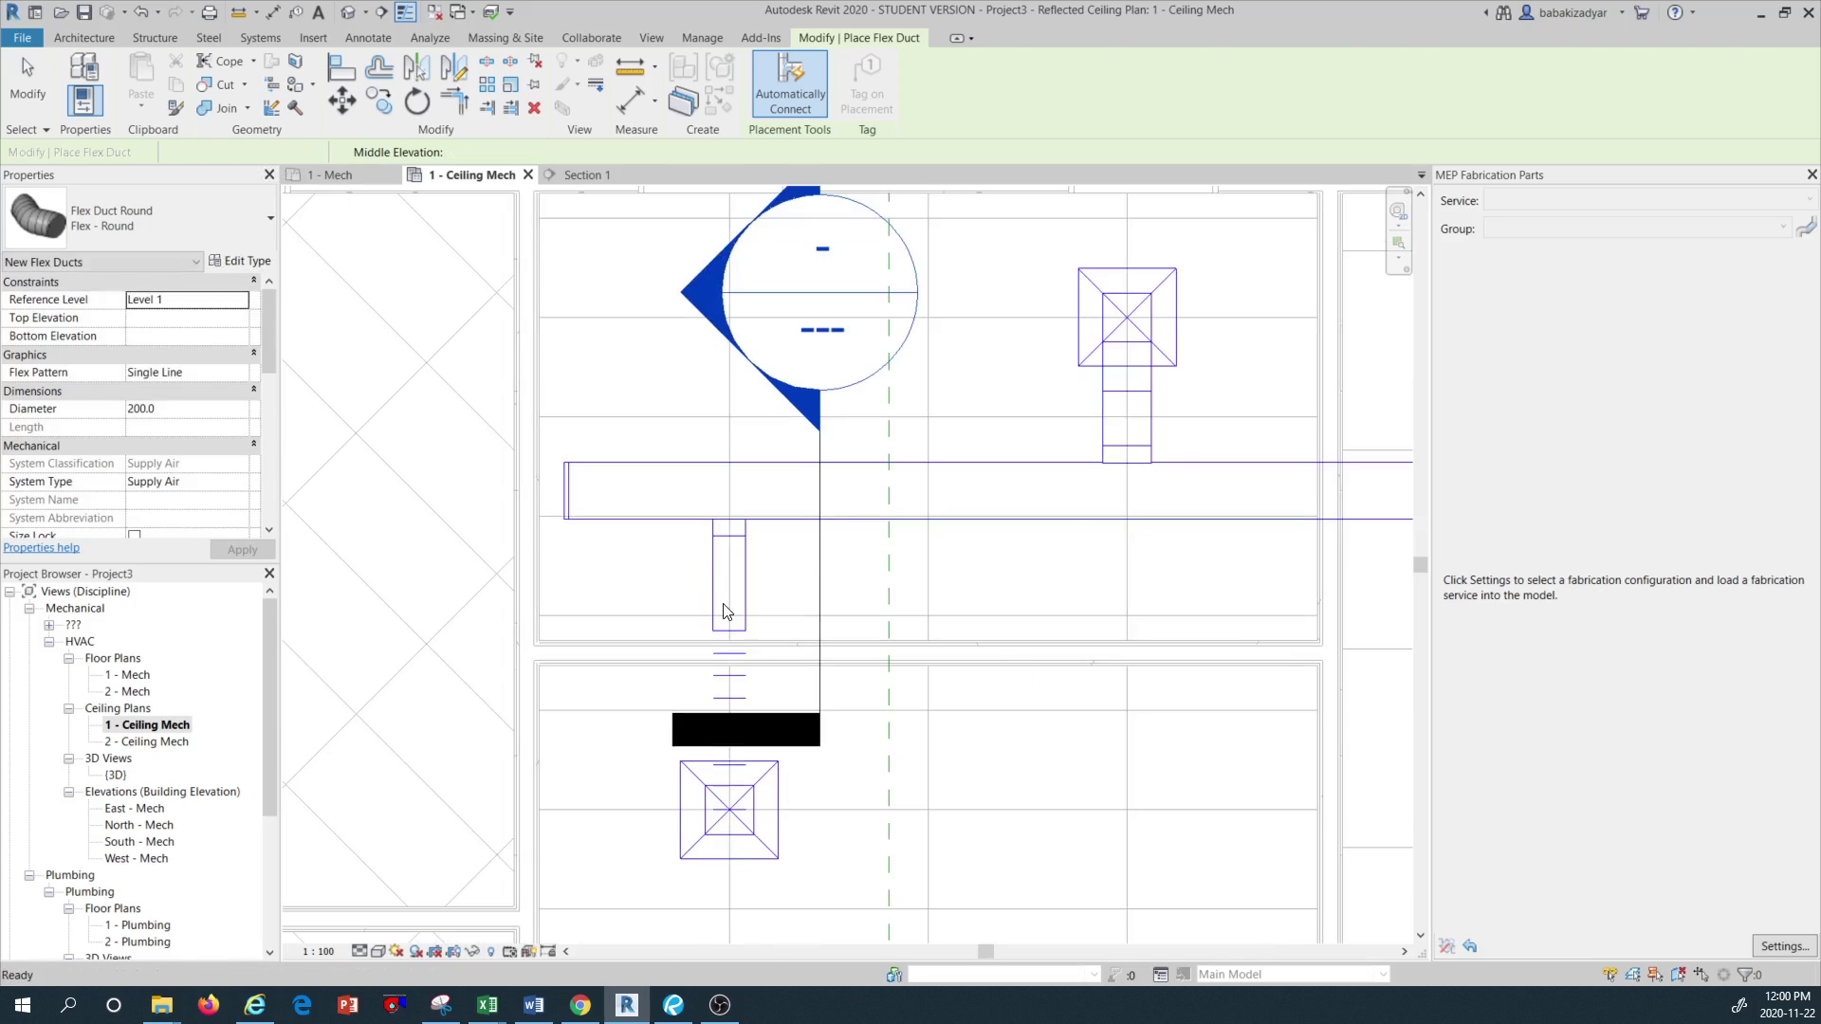
key(Escape)
key(Escape)
Examine the flex duct connection and the other diffuser's branch in the 3D view
scroll(723, 609, down, 4)
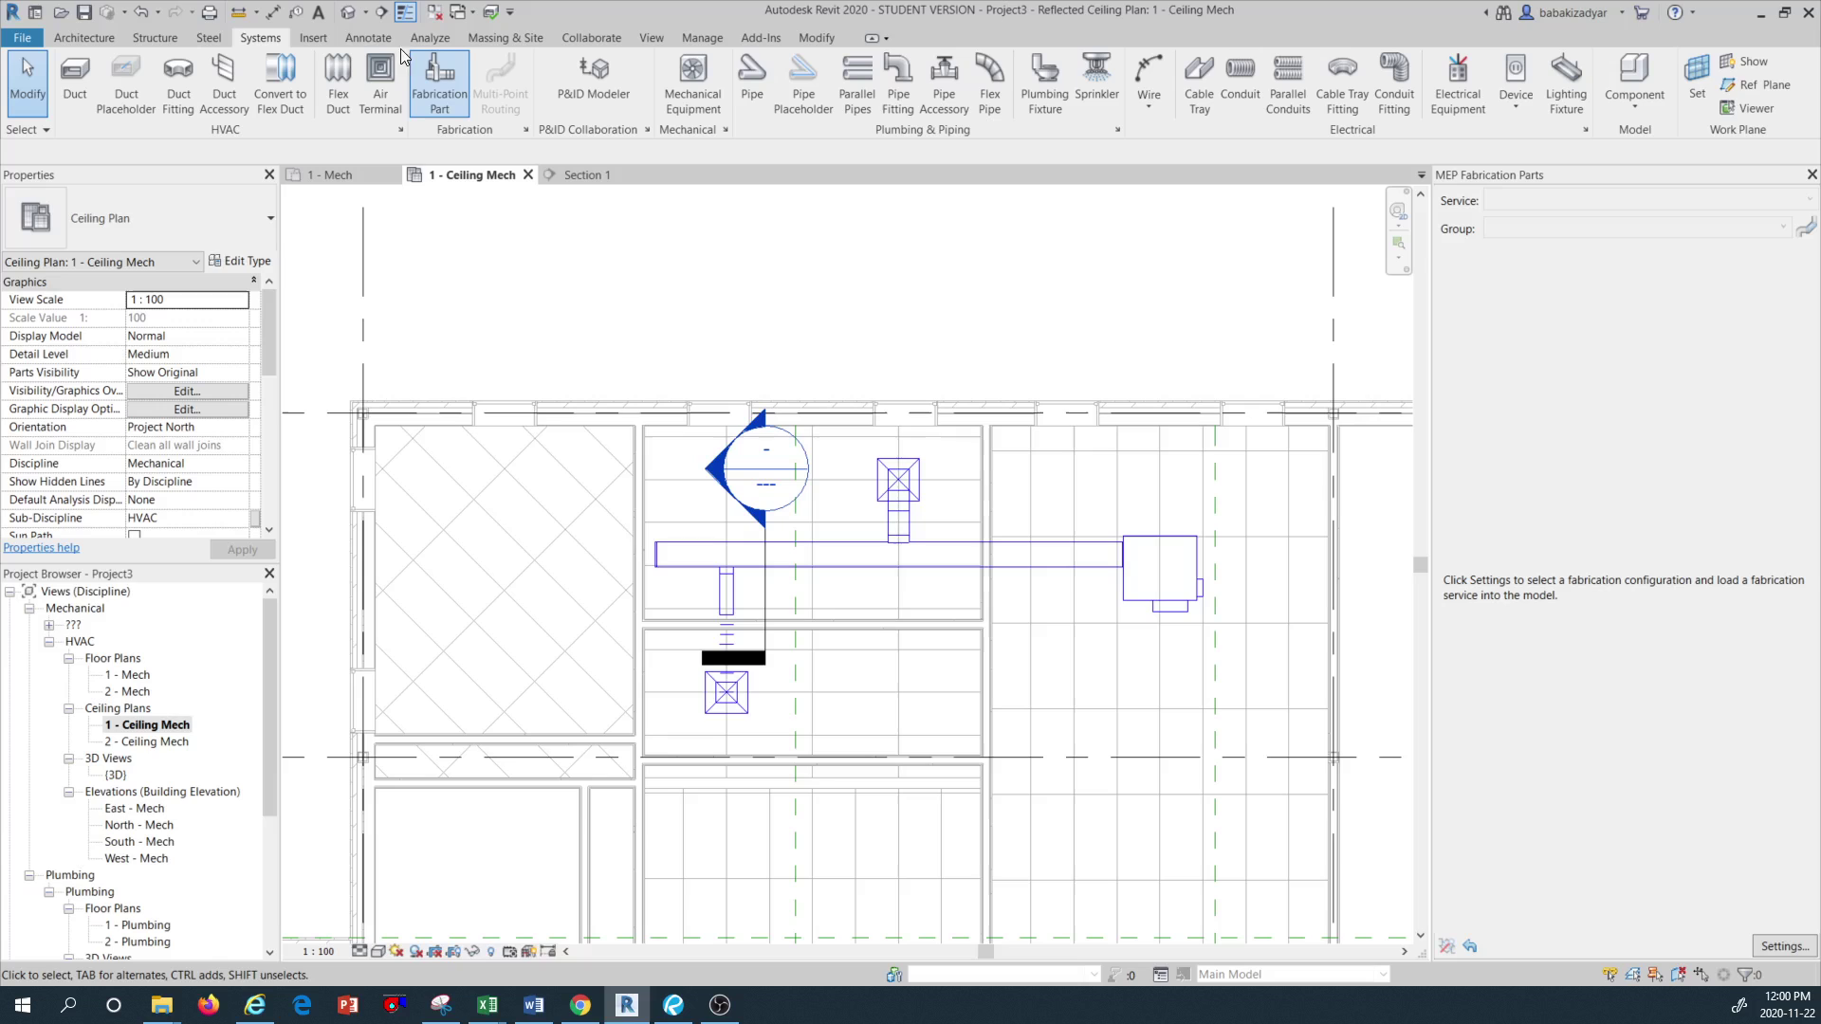
click(348, 13)
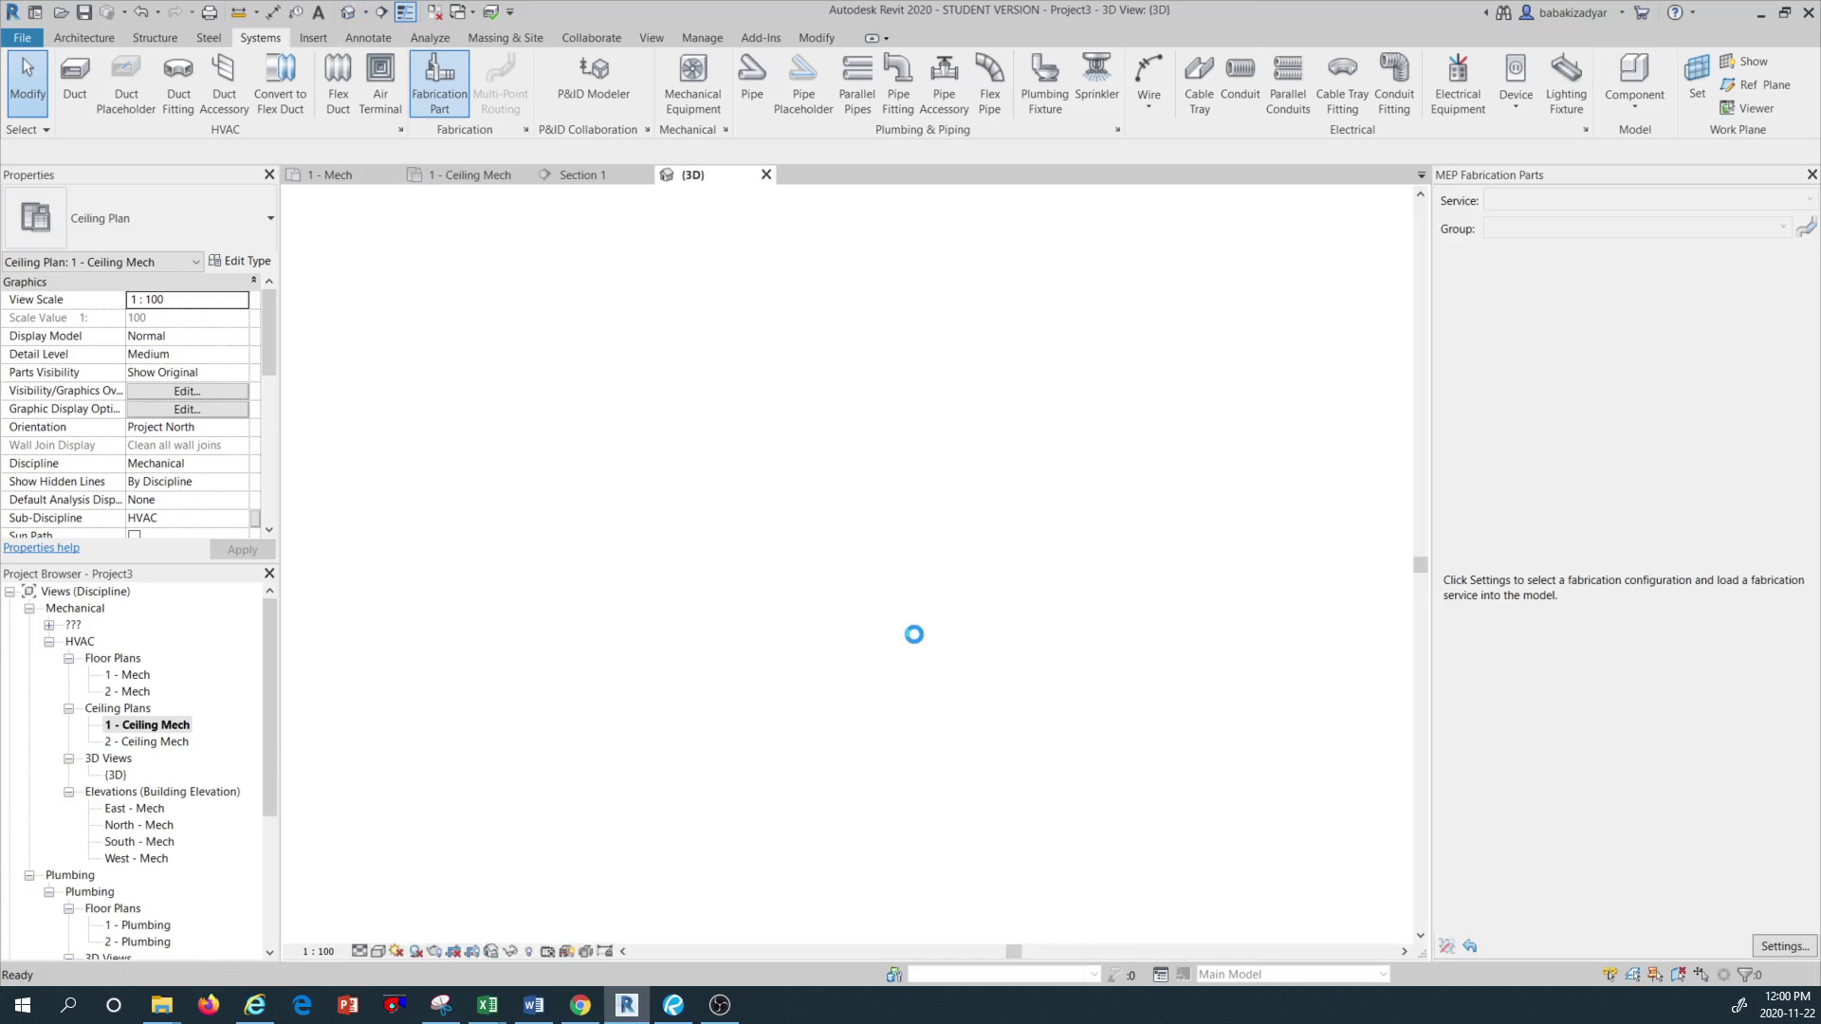
scroll(972, 637, up, 8)
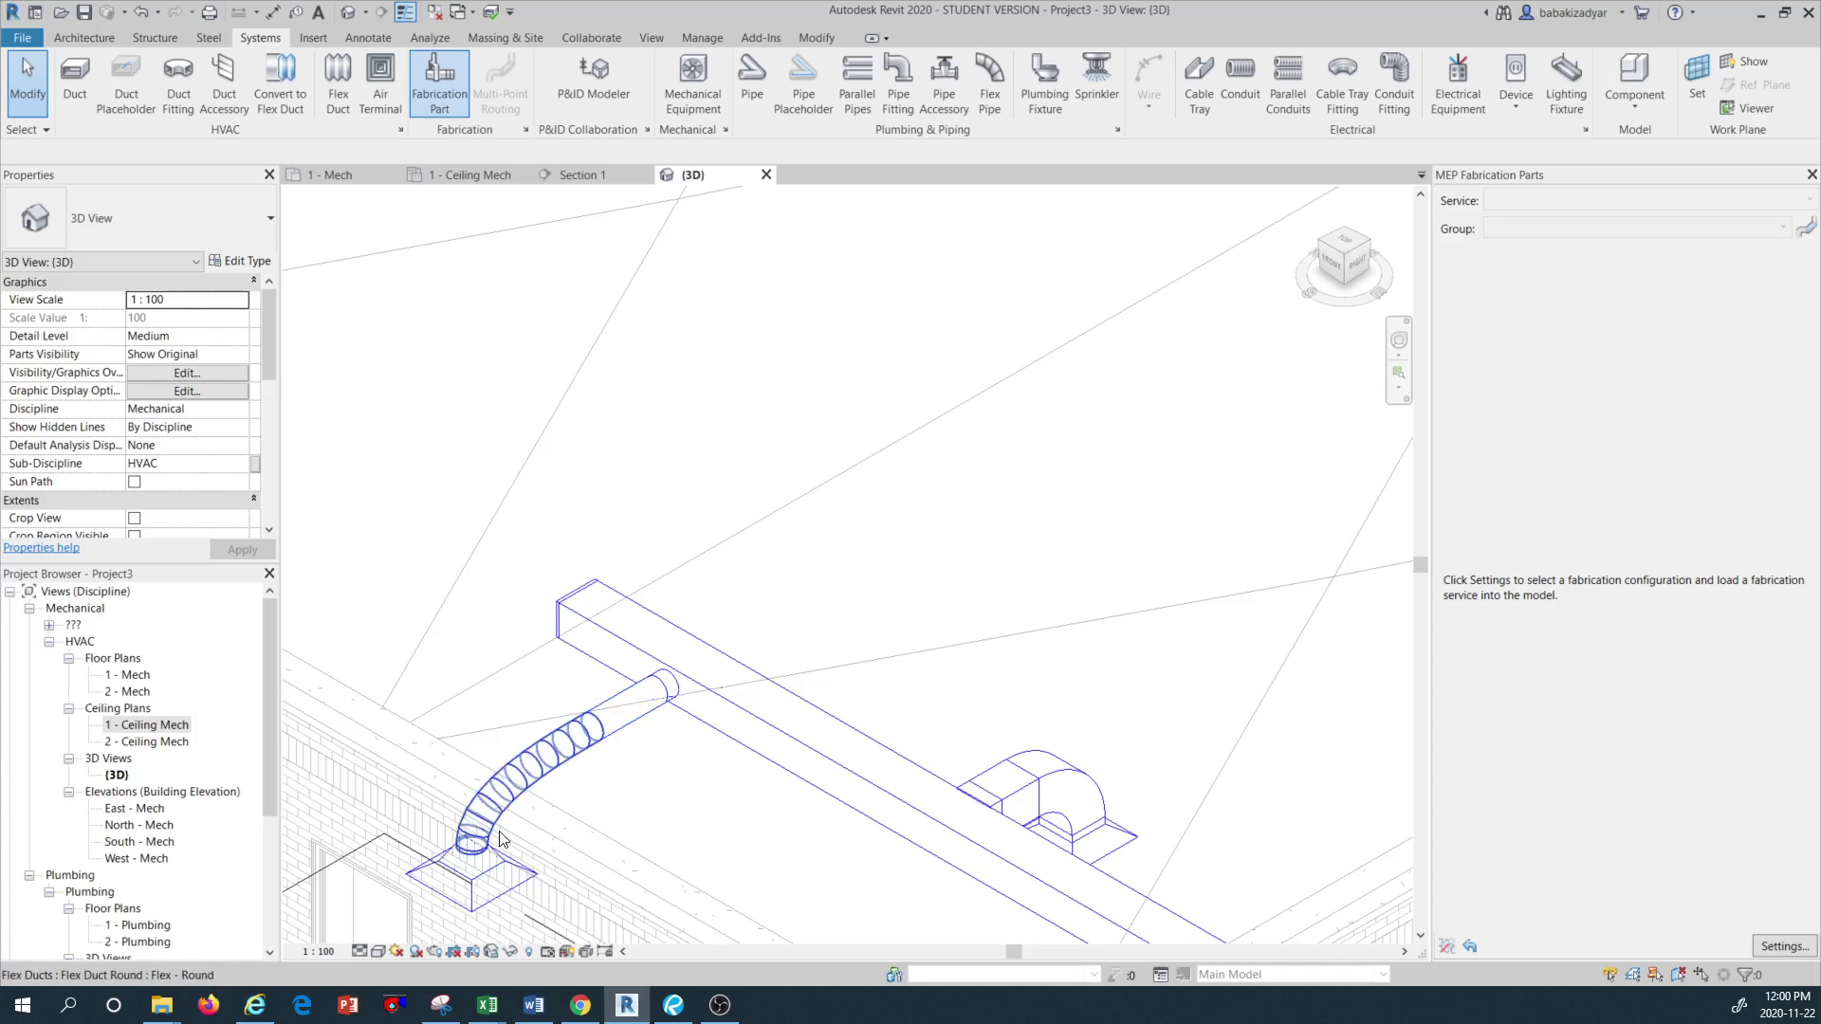
scroll(625, 713, down, 1)
scroll(625, 713, down, 2)
scroll(908, 802, up, 3)
scroll(907, 802, up, 2)
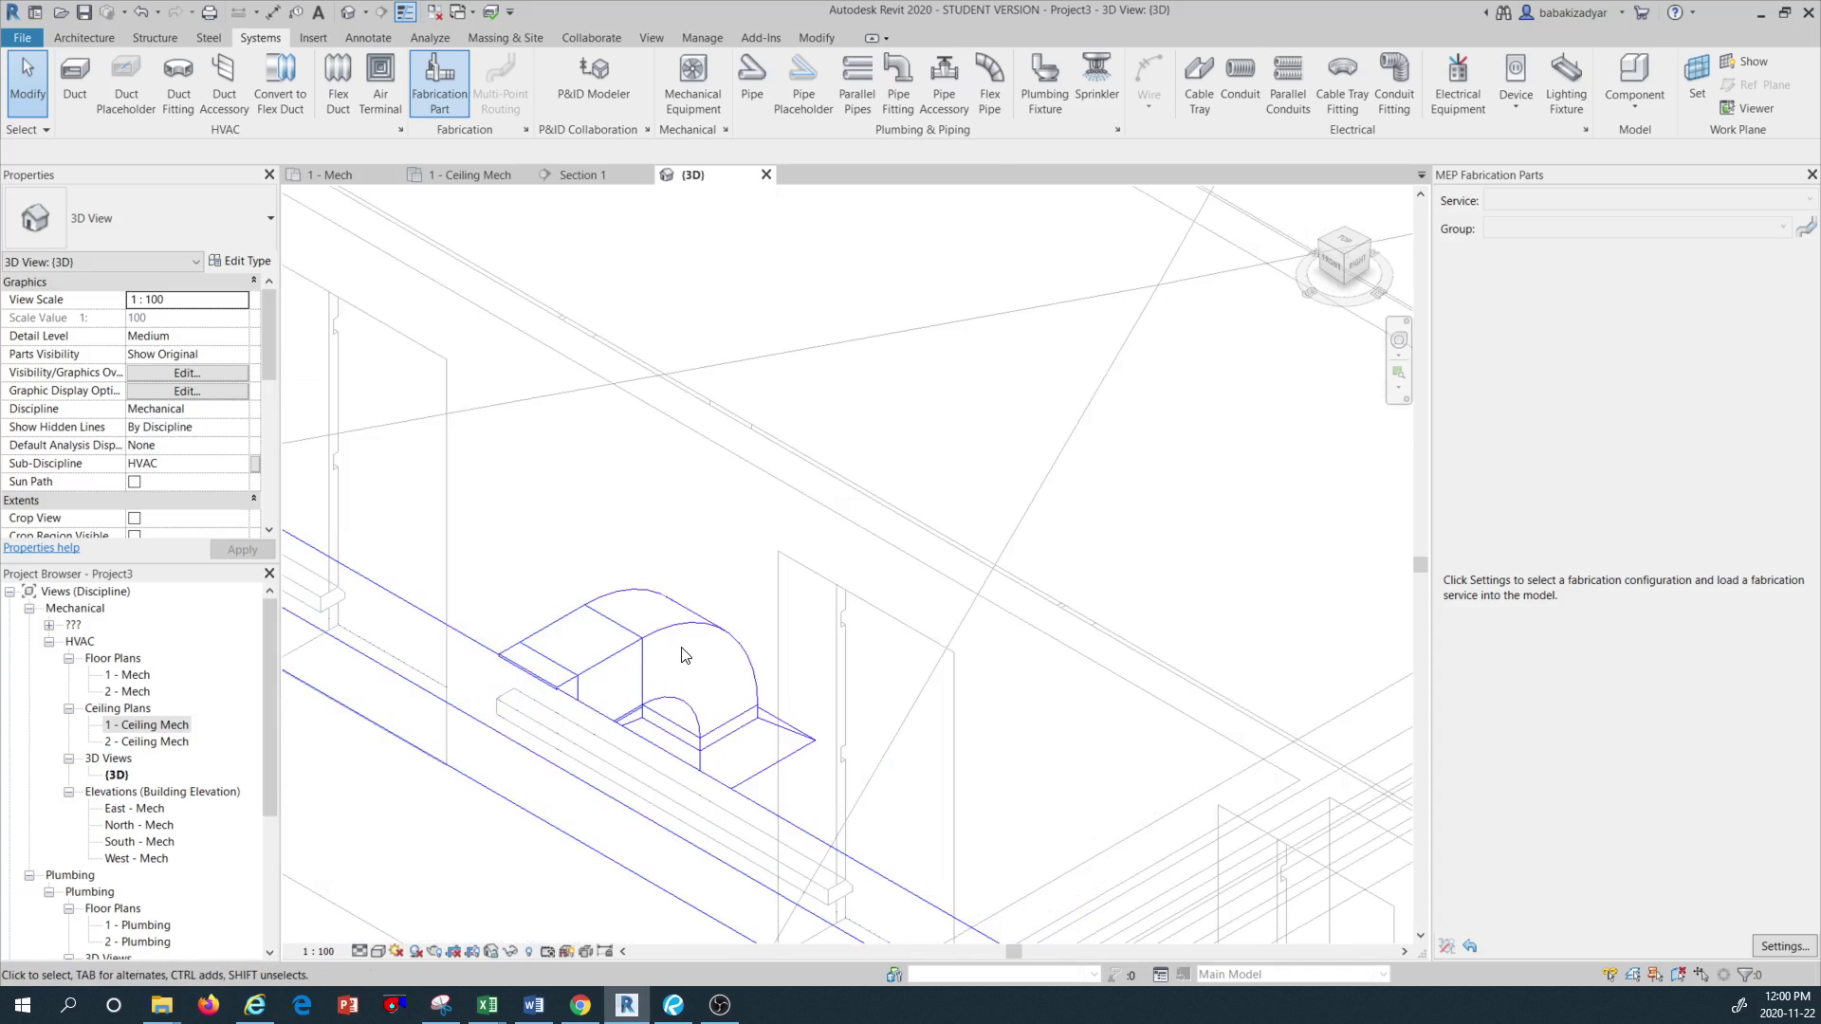
scroll(758, 740, down, 5)
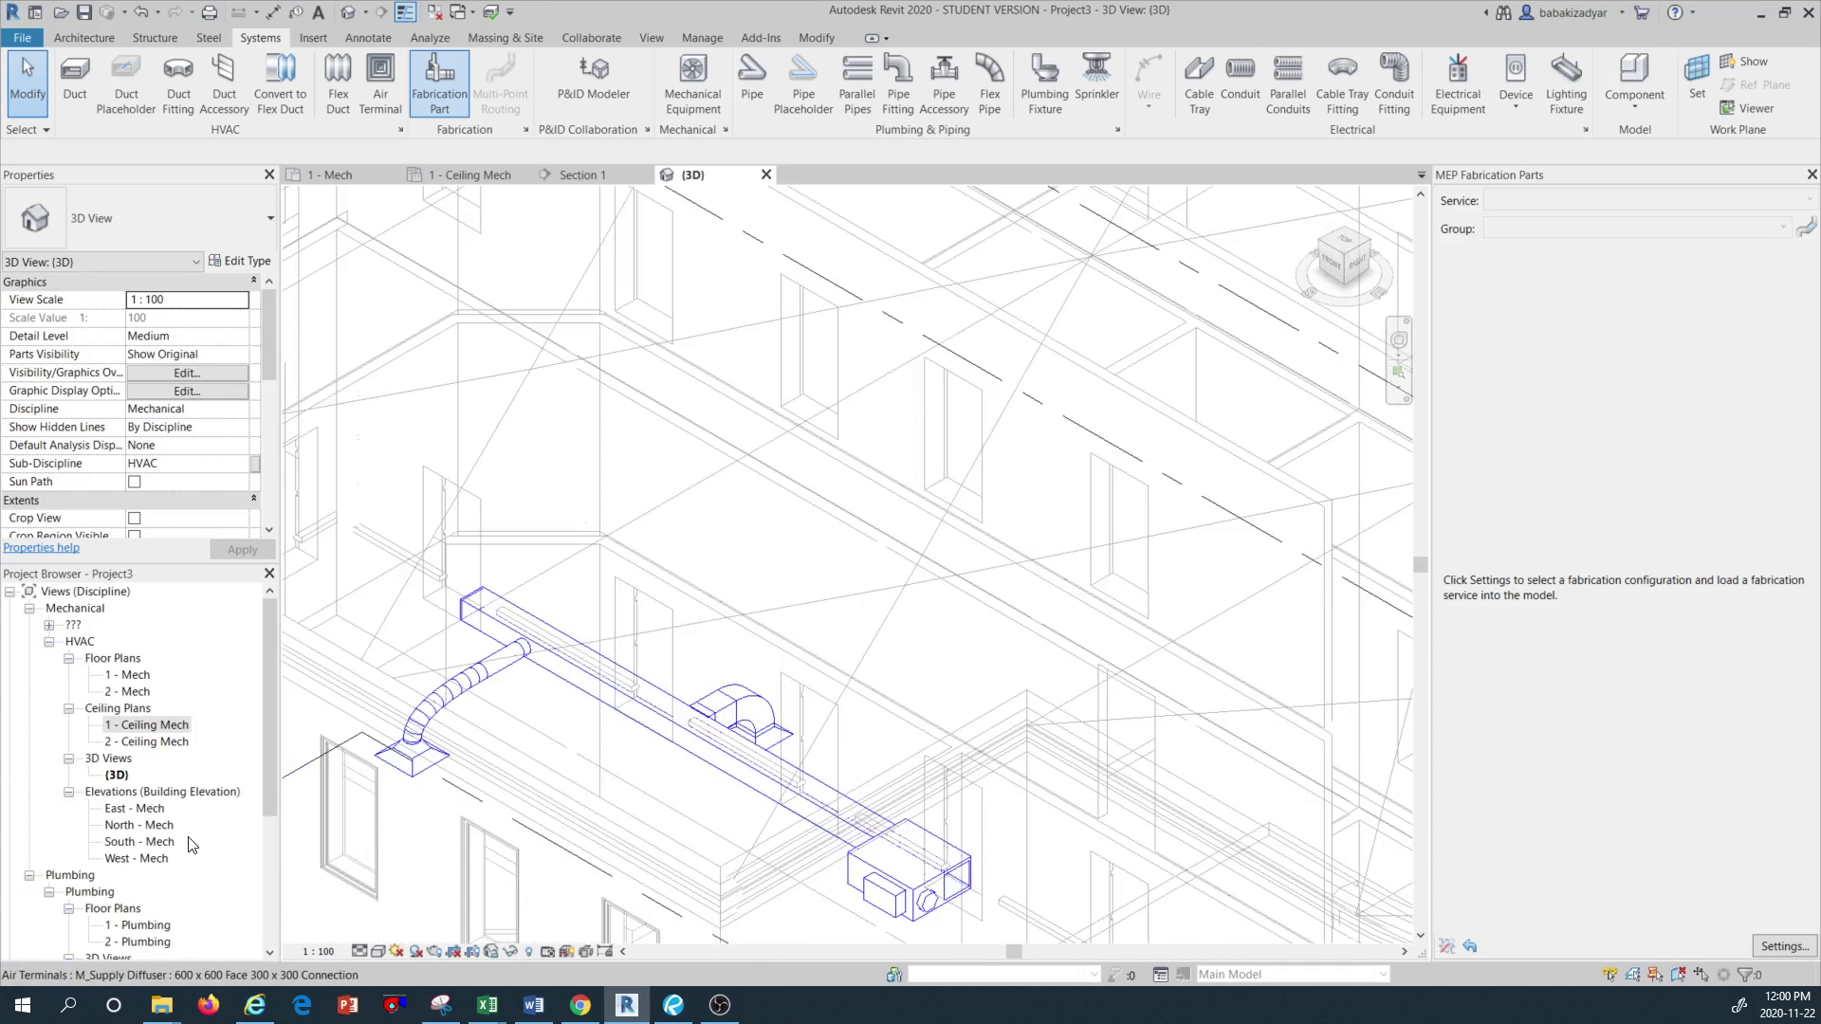
Create an east-west building section looking north along the south side of the flex-connected diffuser in the 1 - Ceiling Mech plan
double_click(147, 724)
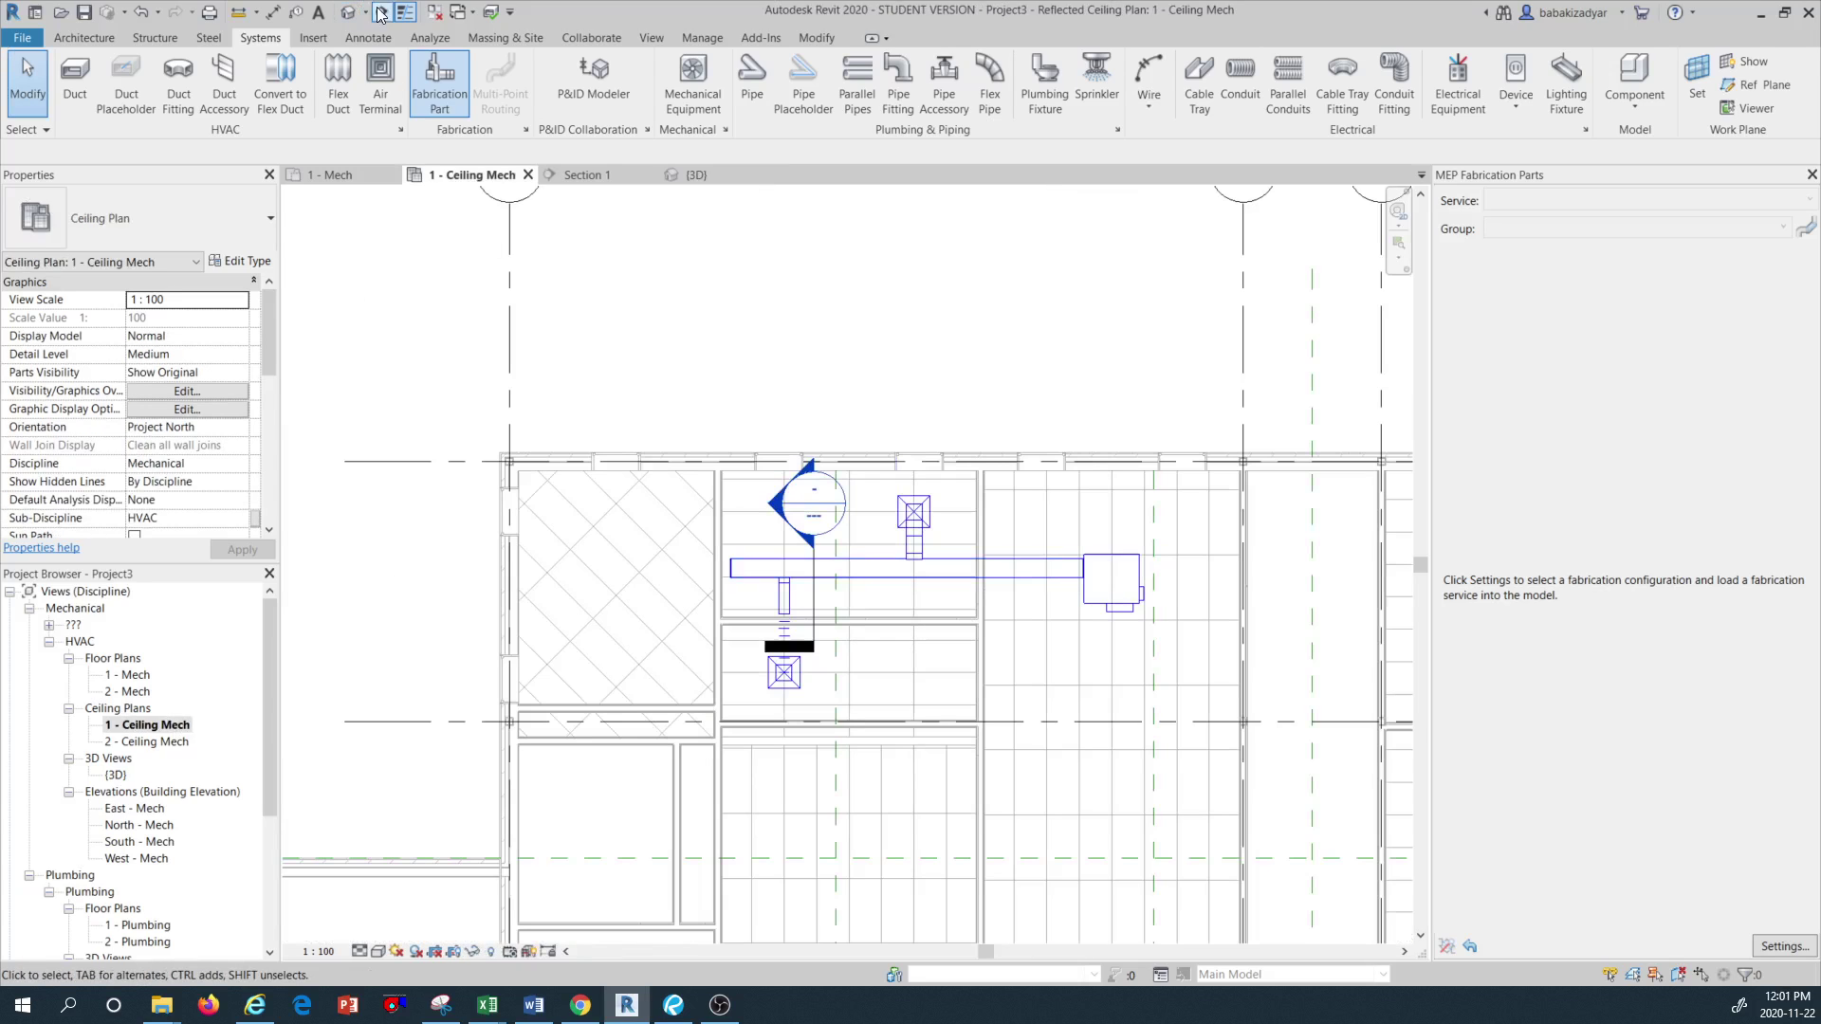
key(s)
key(e)
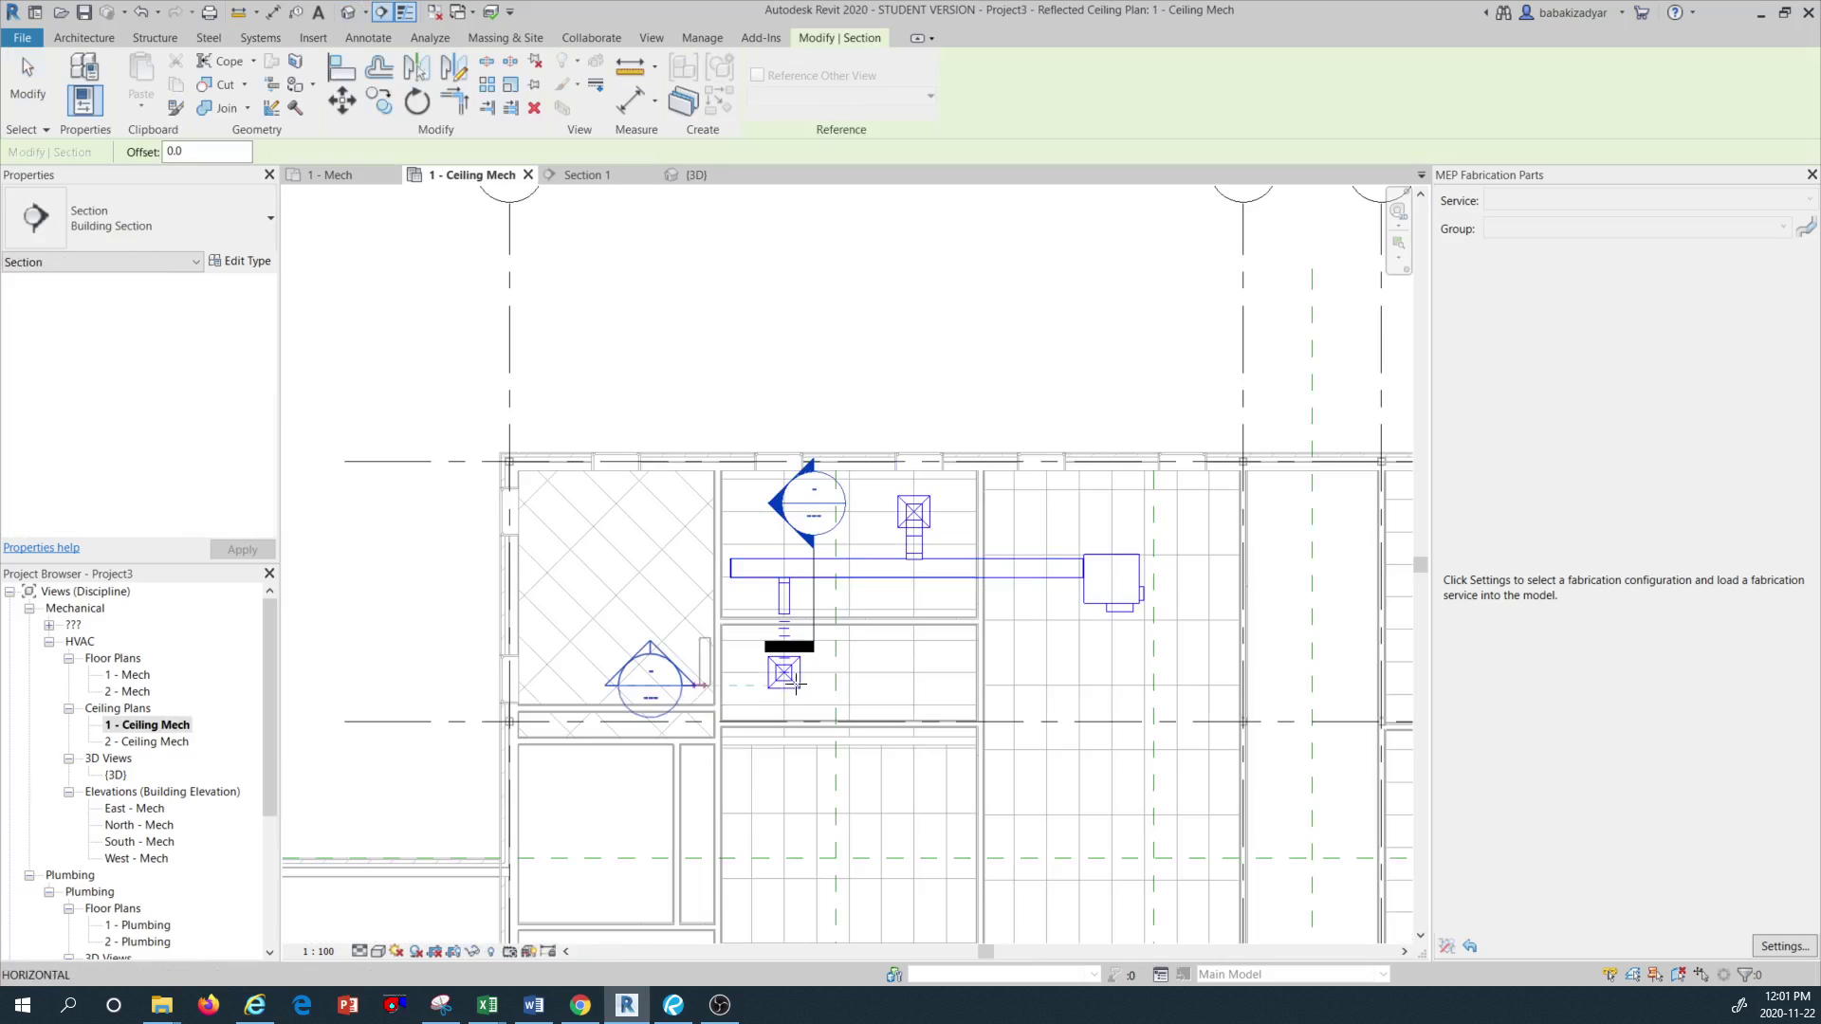
click(1036, 685)
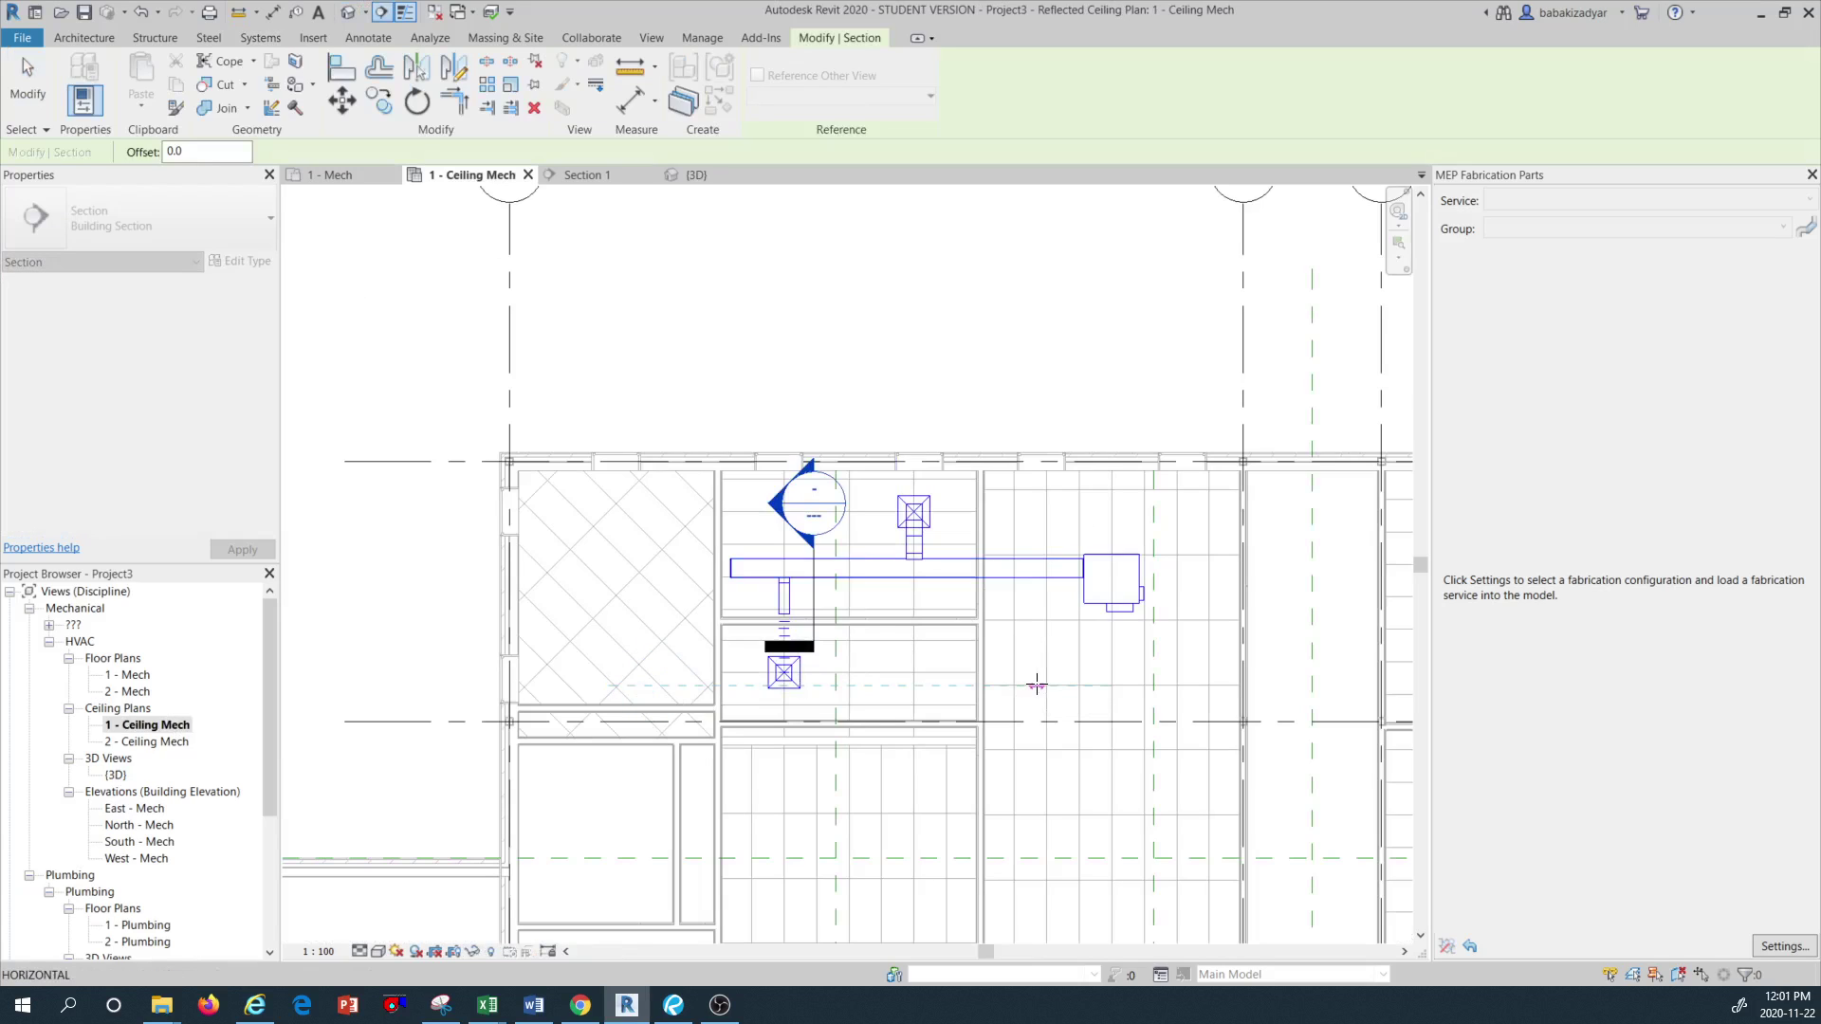
click(682, 684)
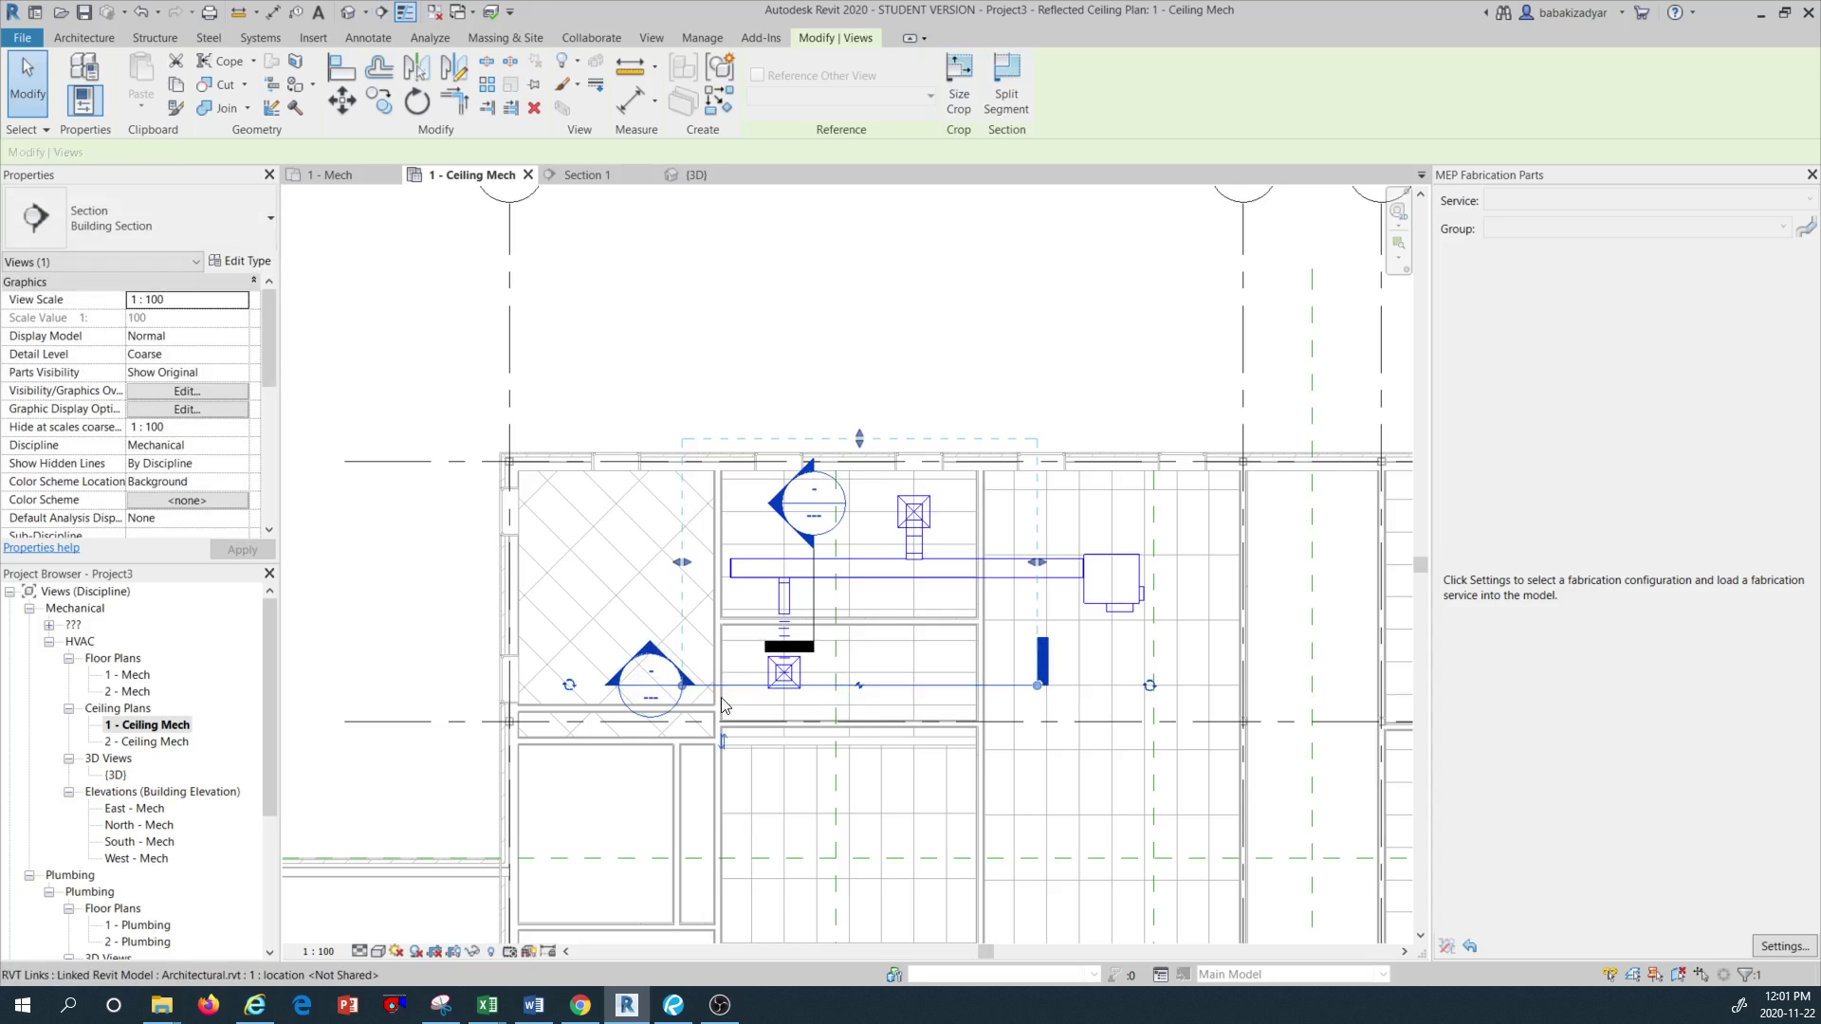
Move the new section line slightly south and shorten its view depth to just beyond the southern diffuser
drag(693, 711, 678, 724)
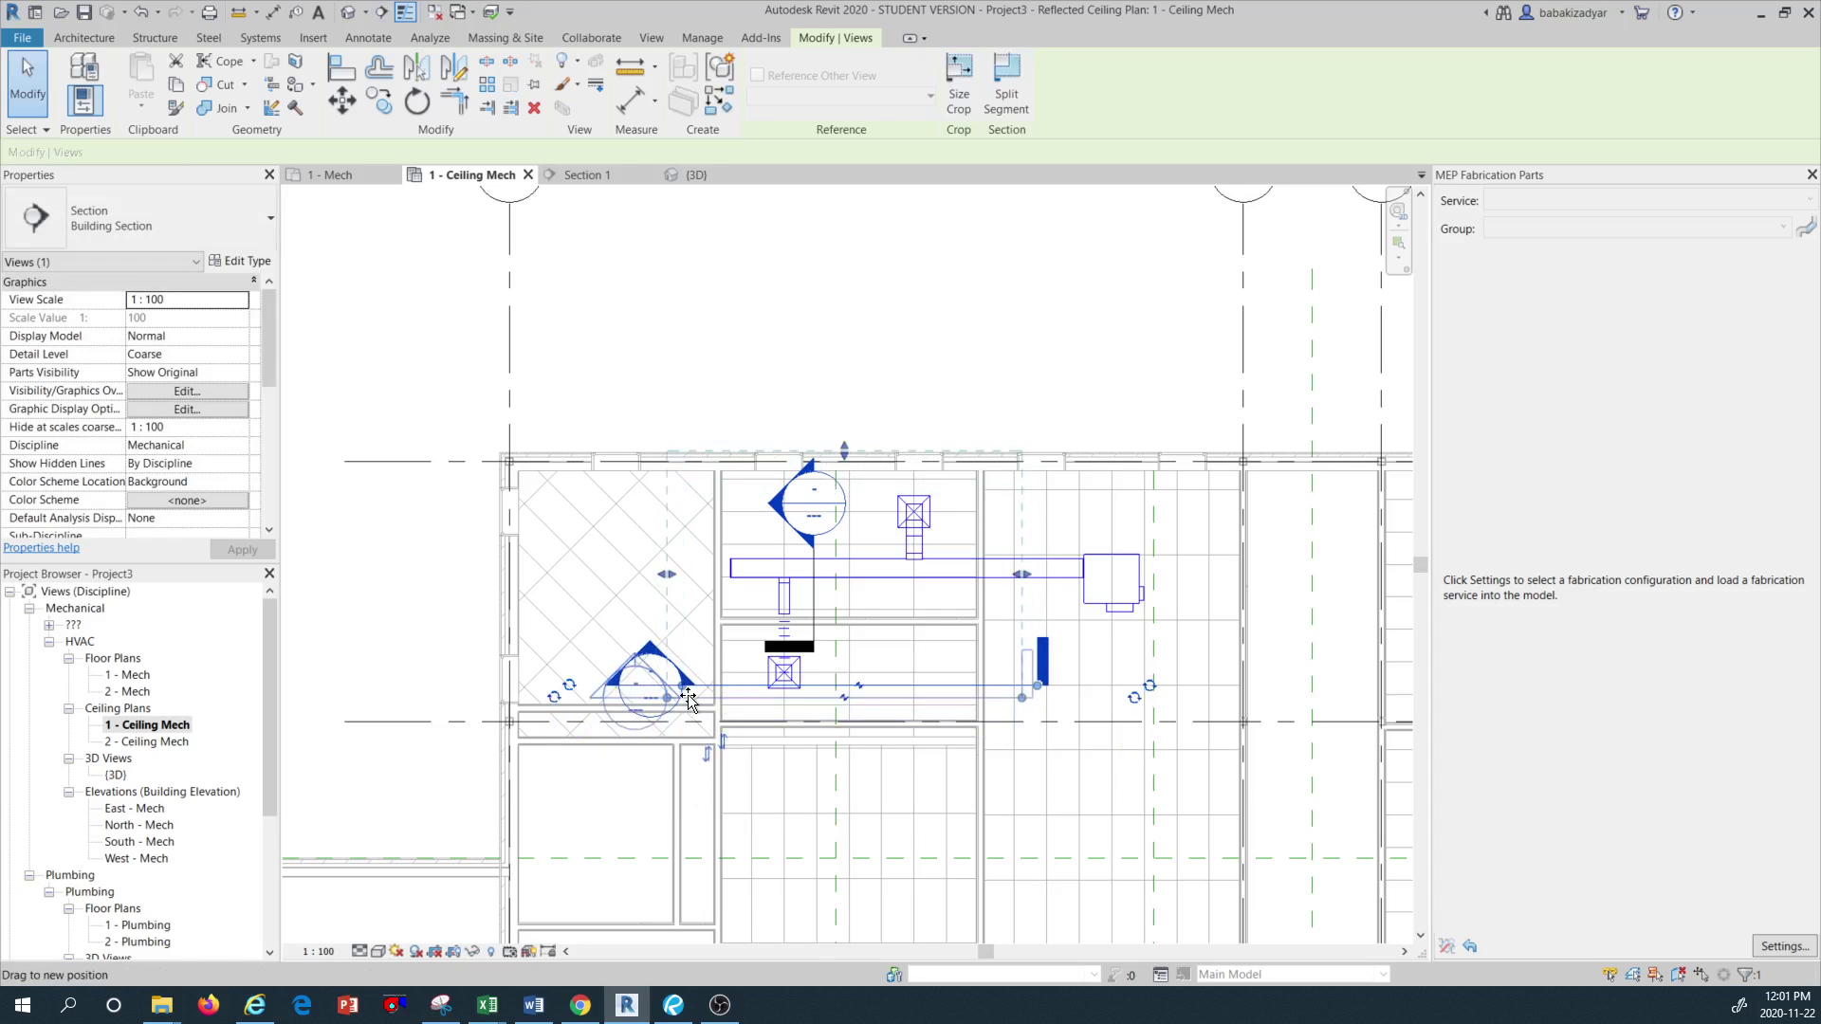
drag(847, 459, 822, 617)
key(Escape)
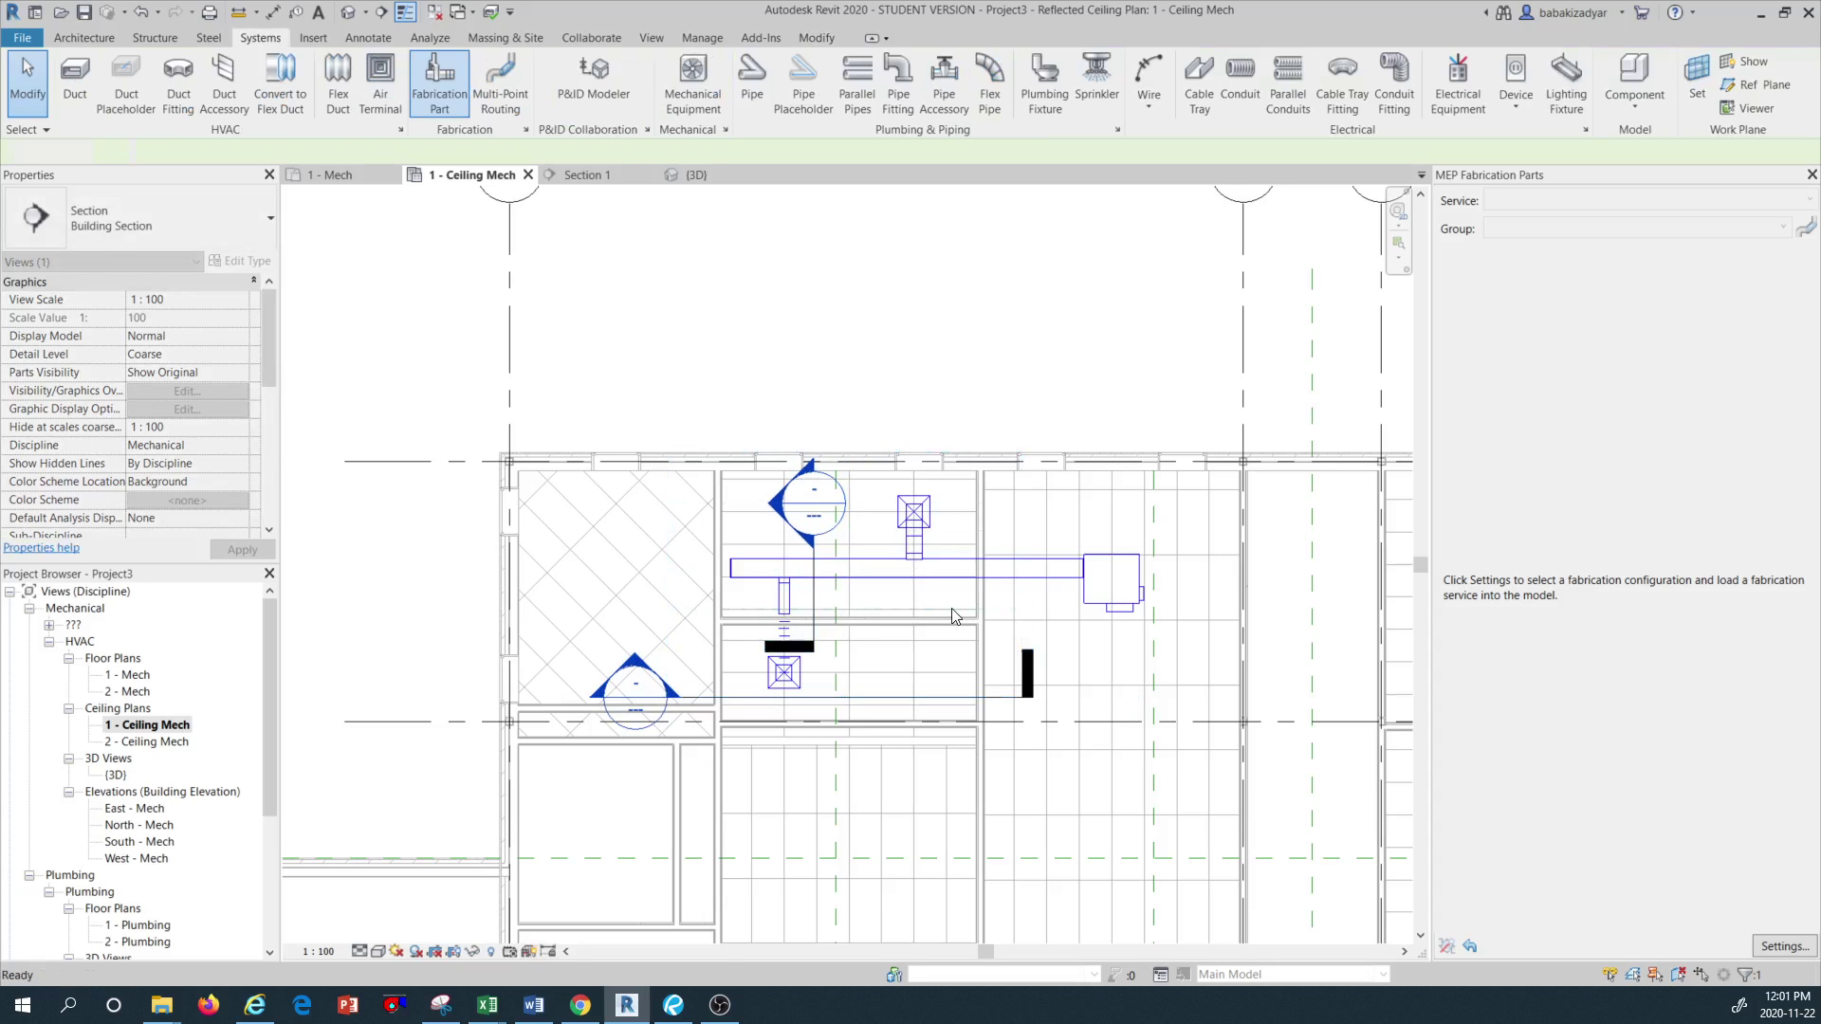
Open the new section view and set its detail level to Fine to check the flex duct's connection to the diffuser
double_click(641, 660)
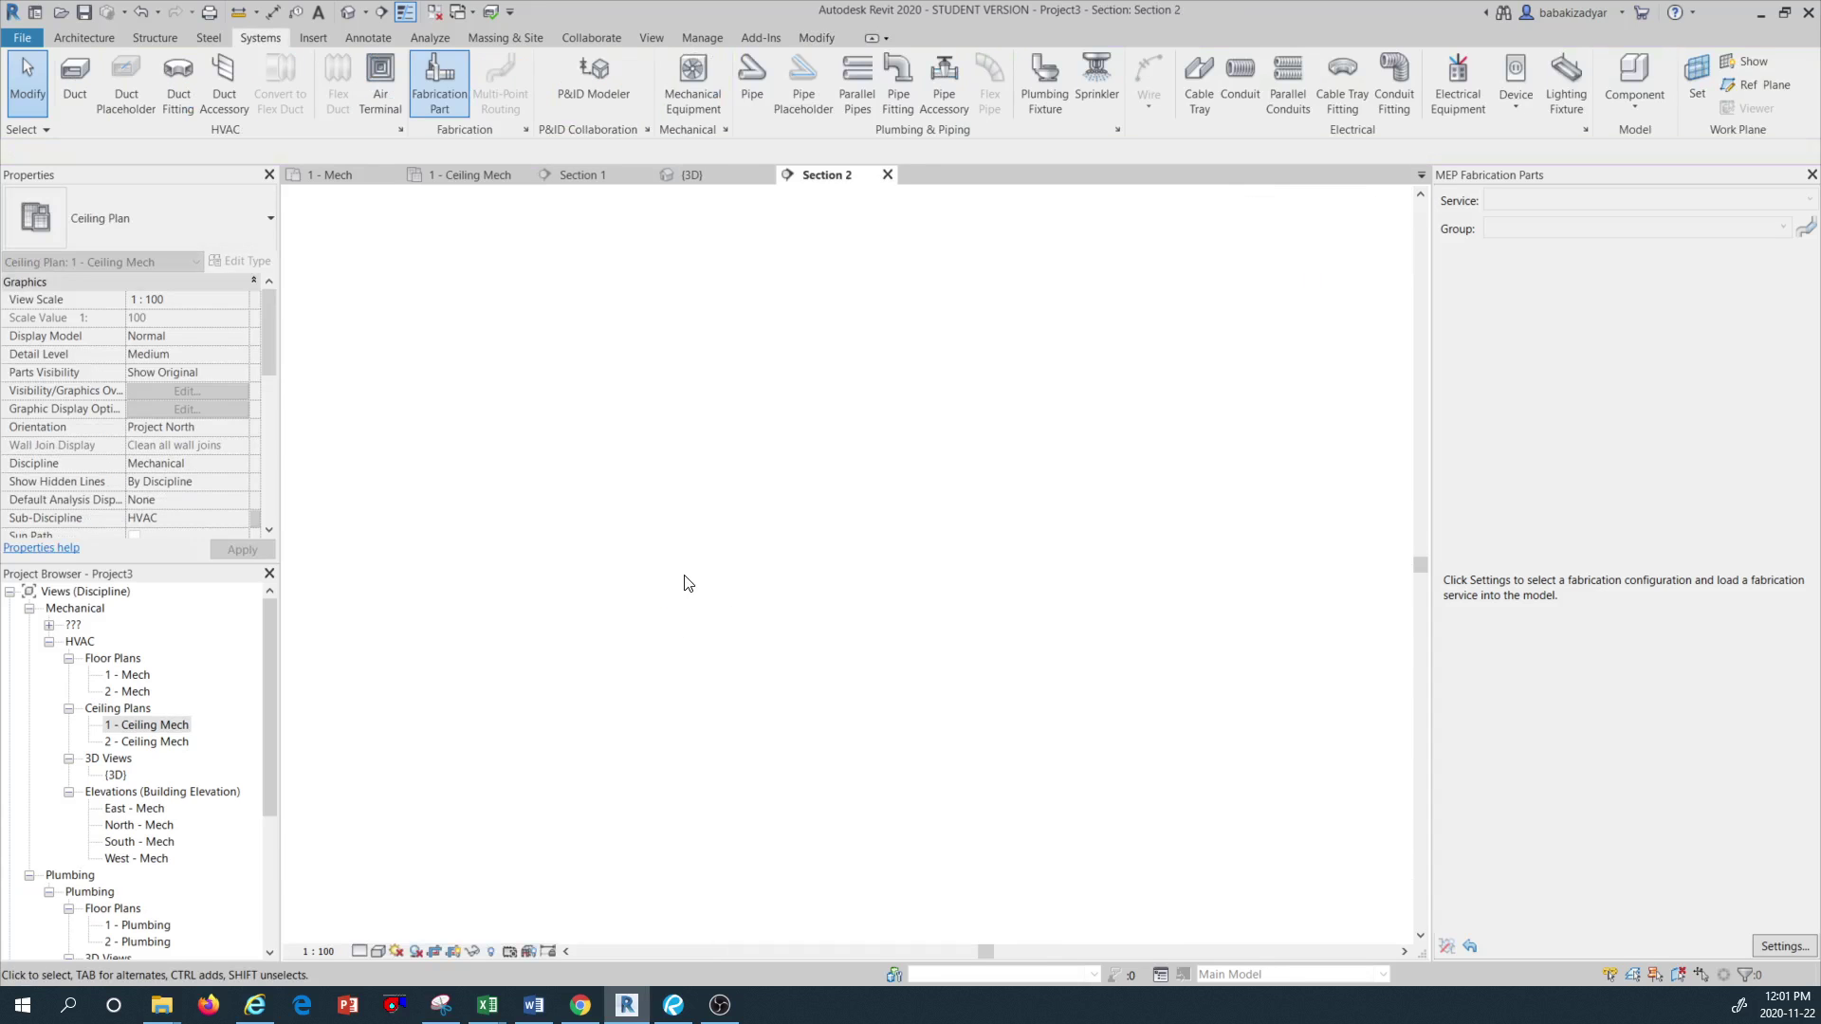
scroll(744, 605, up, 4)
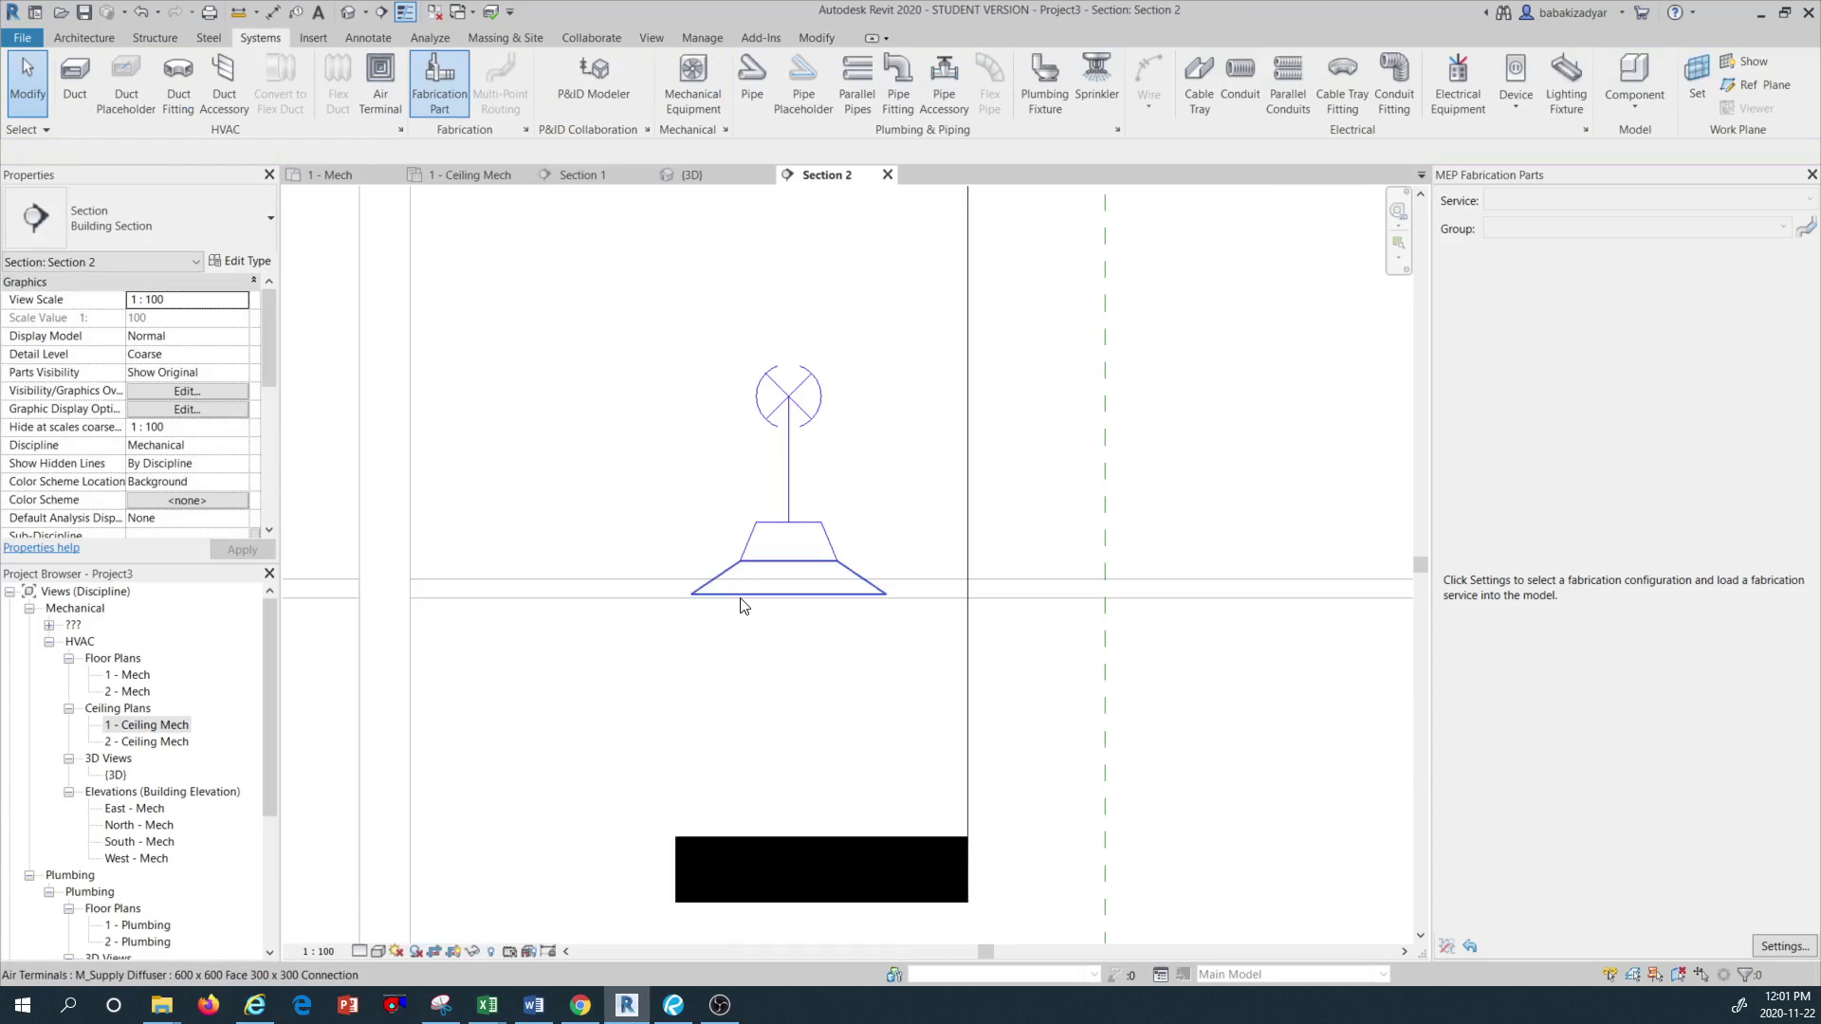
scroll(749, 603, up, 2)
scroll(804, 599, down, 4)
click(360, 951)
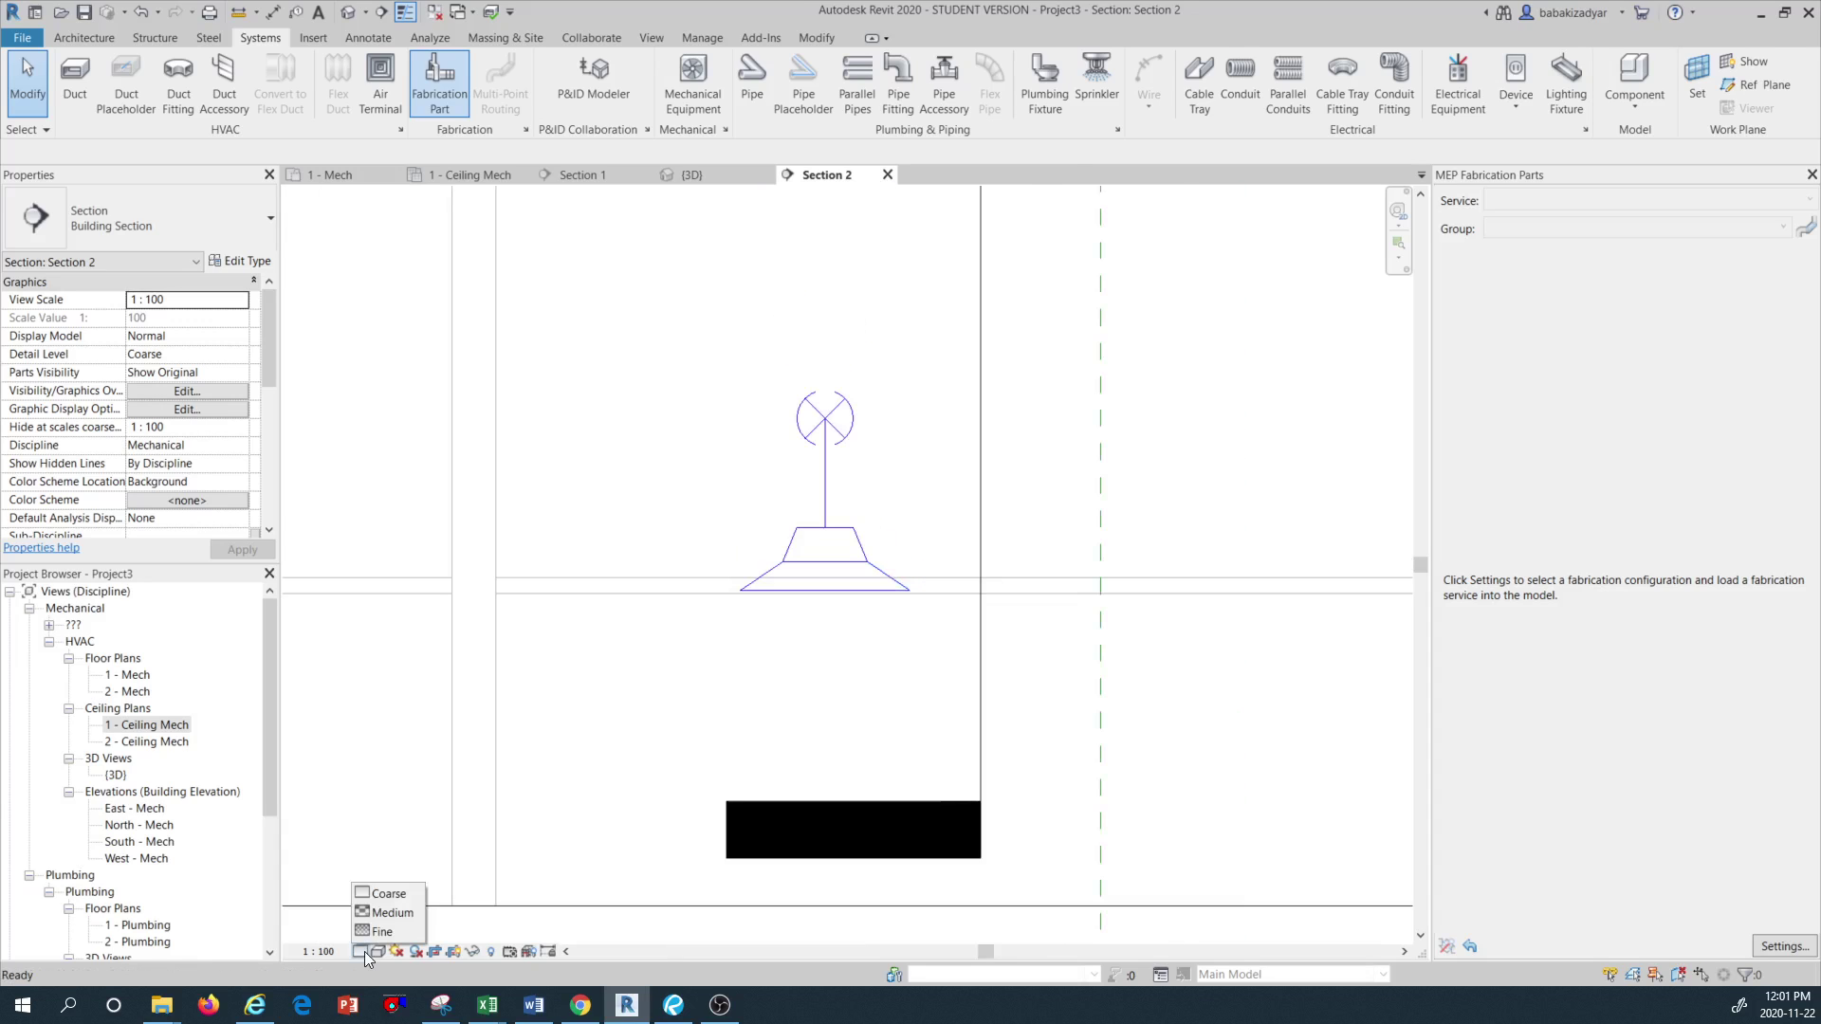
click(382, 932)
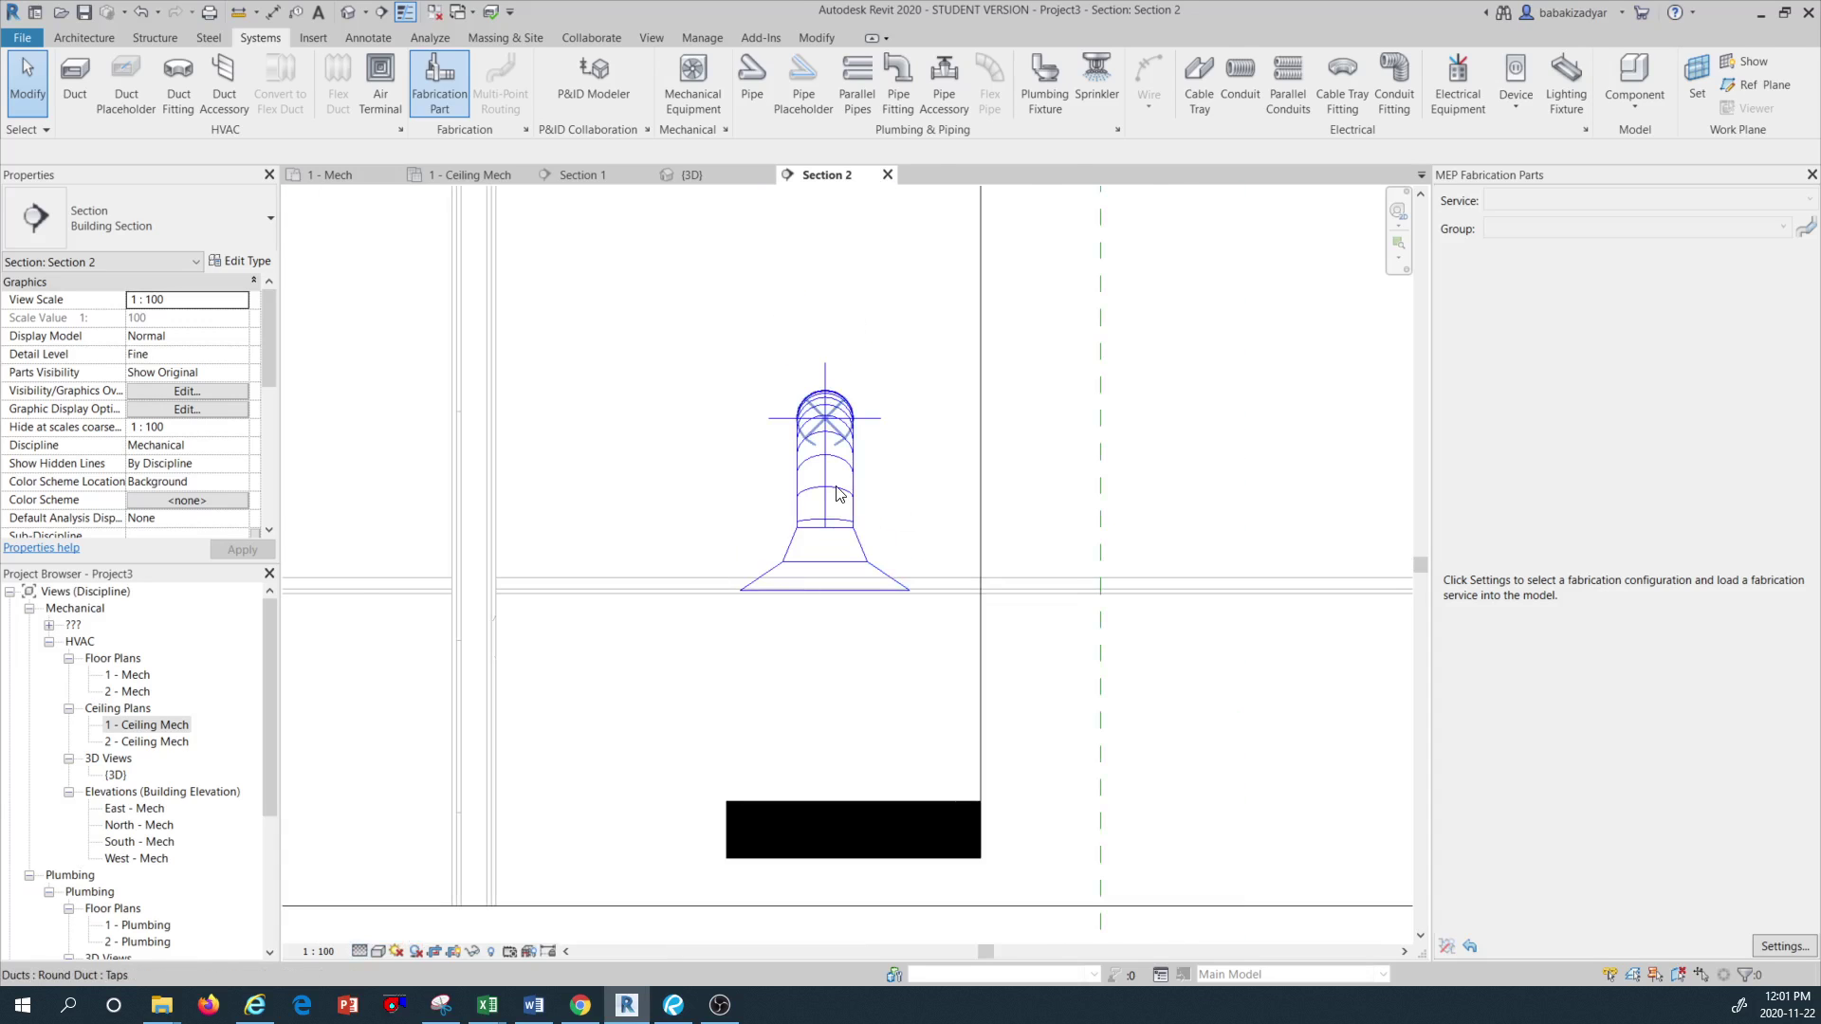
scroll(752, 599, up, 2)
scroll(968, 623, down, 2)
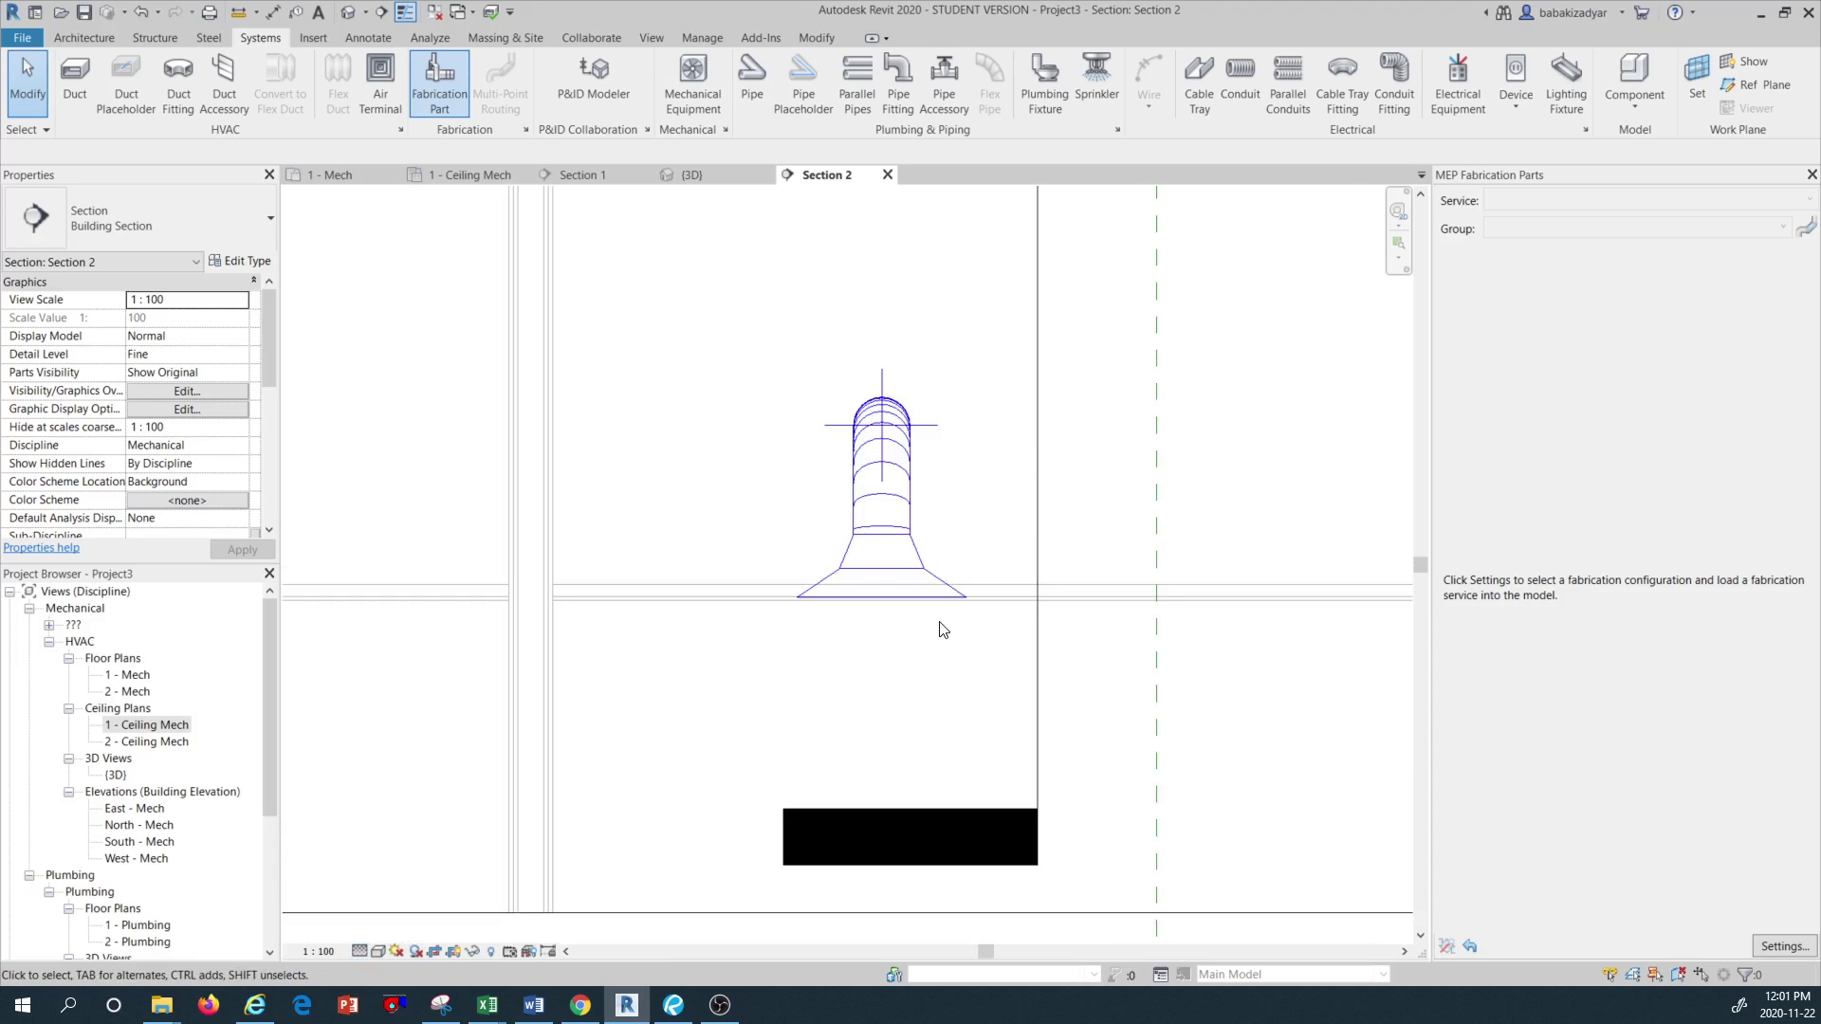
scroll(901, 621, down, 2)
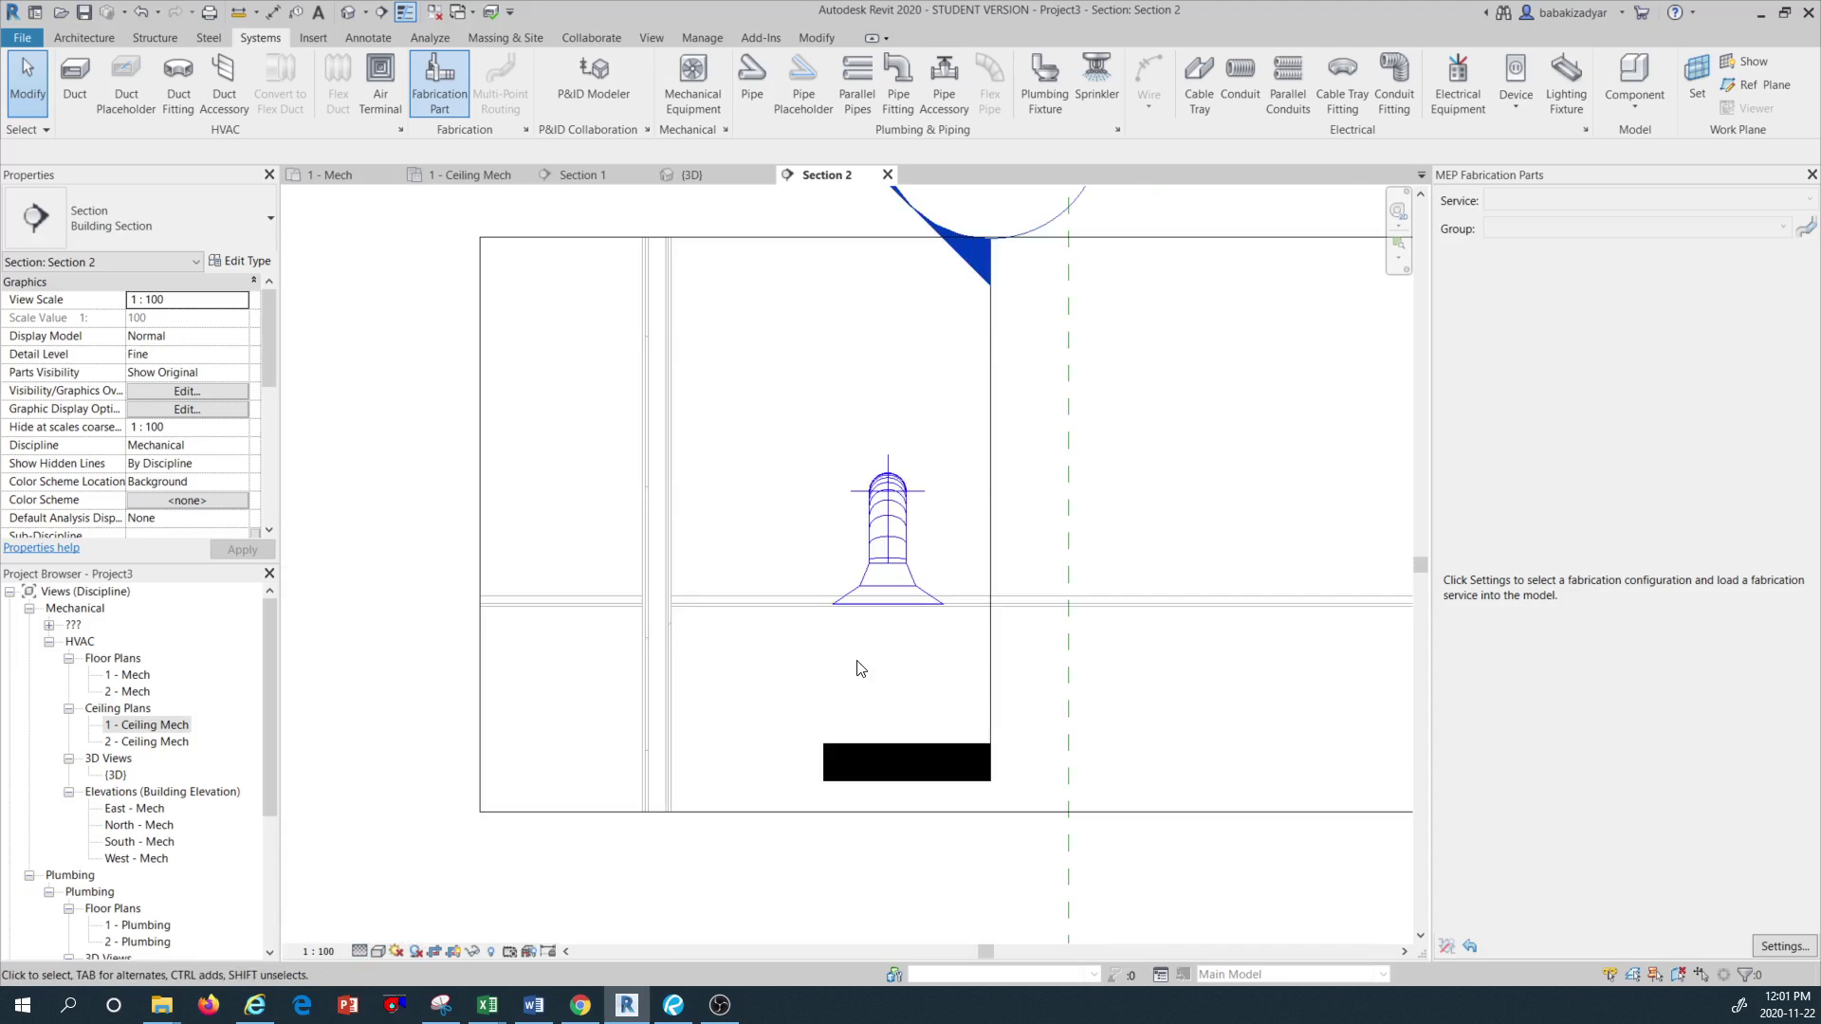
Return to the 1 - Ceiling Mech plan and select the entire duct network to check which parts are connected
double_click(170, 725)
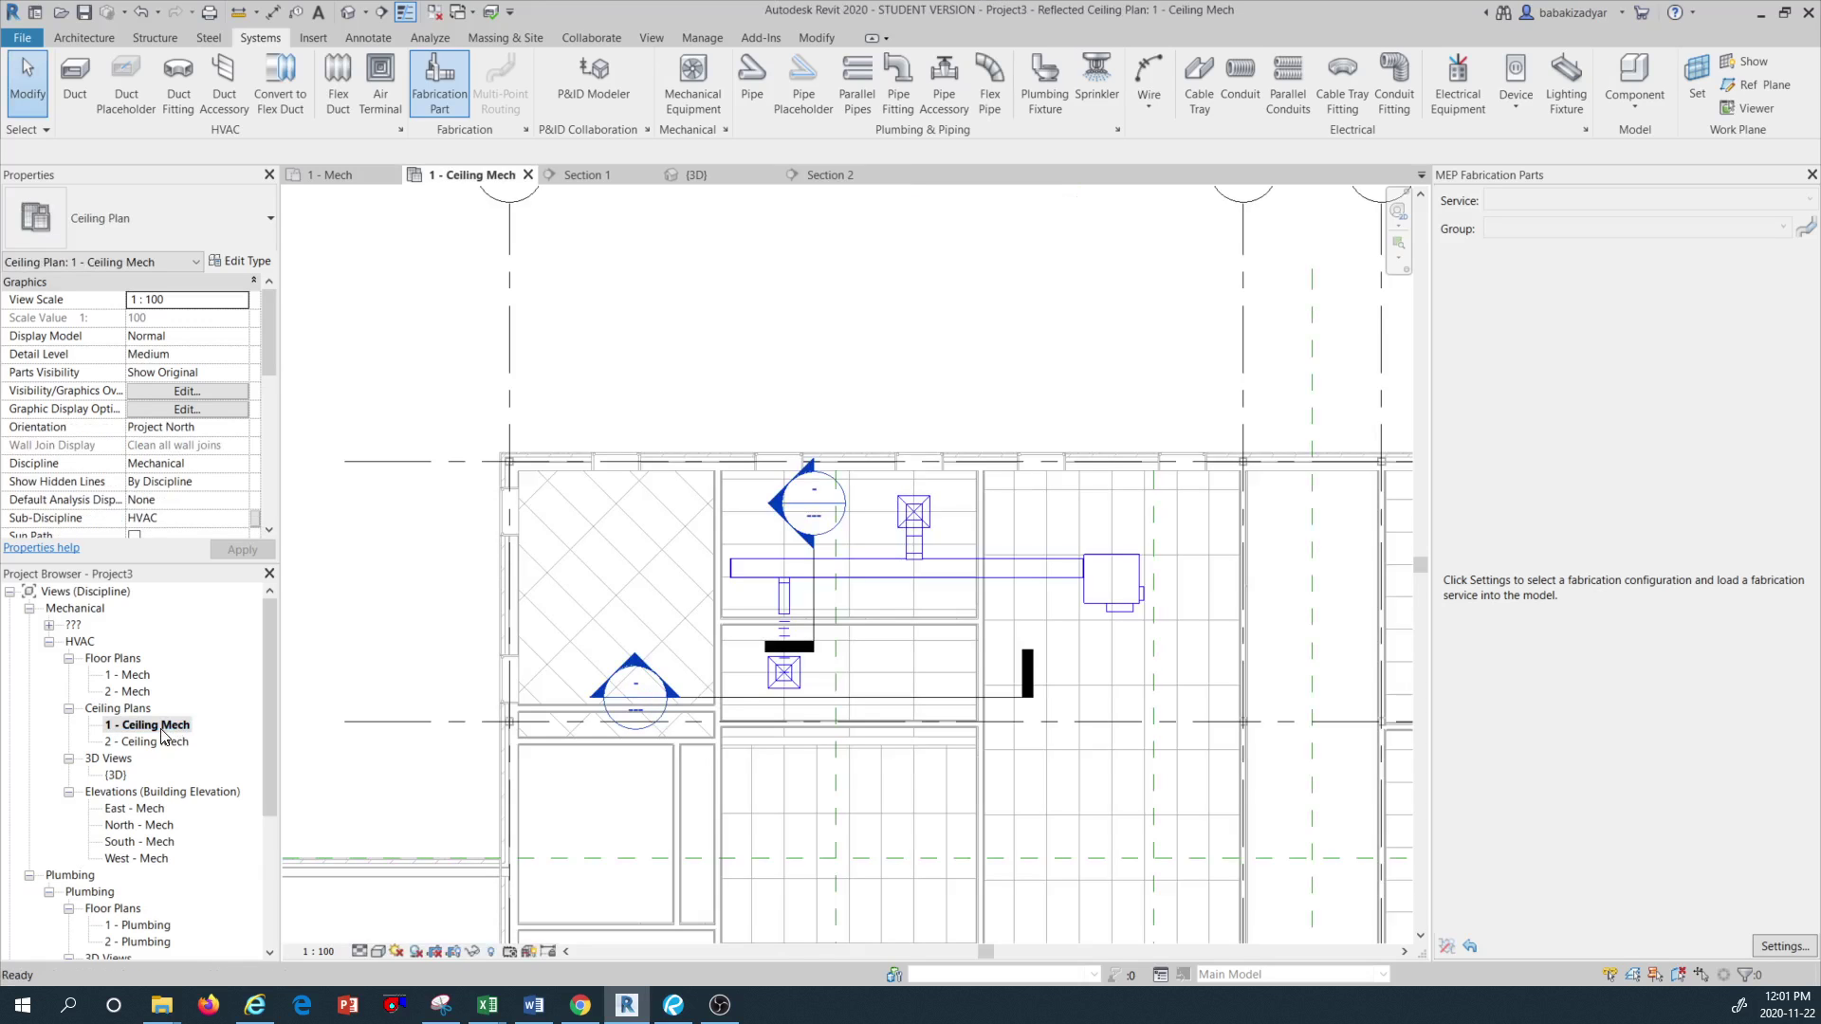
scroll(825, 435, down, 2)
scroll(742, 536, up, 3)
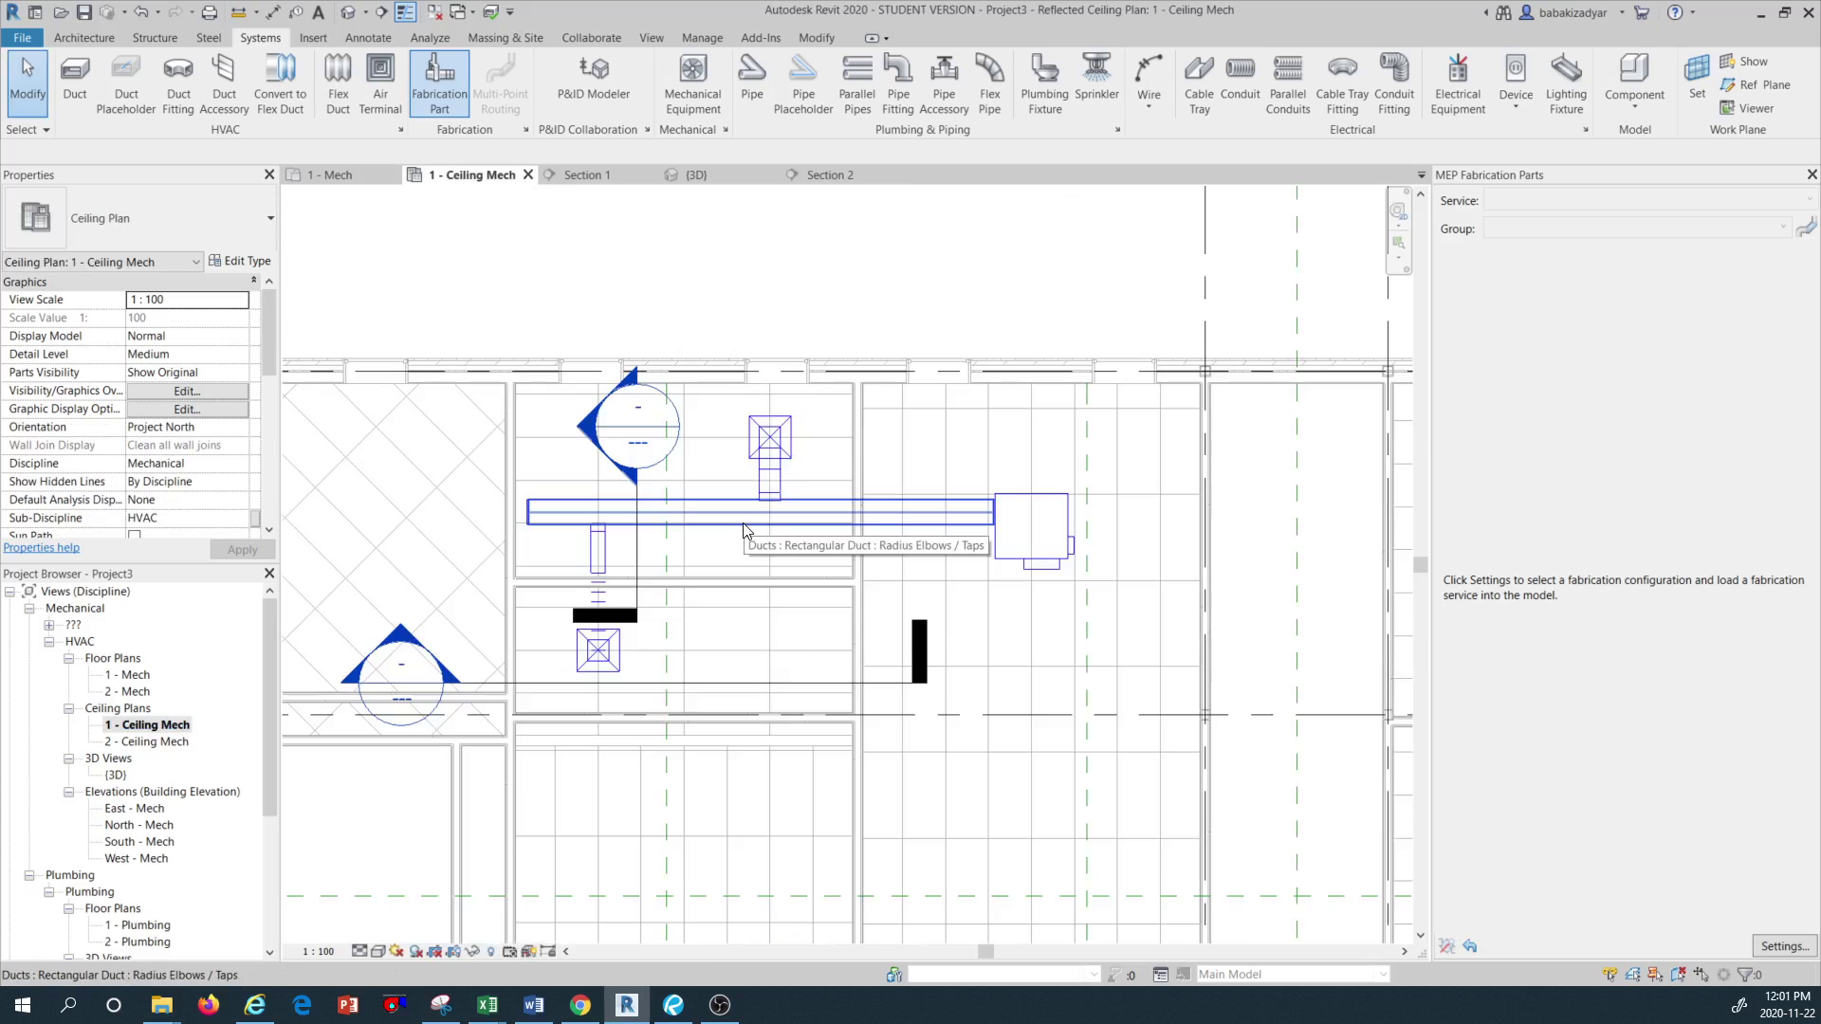
key(Tab)
key(Tab)
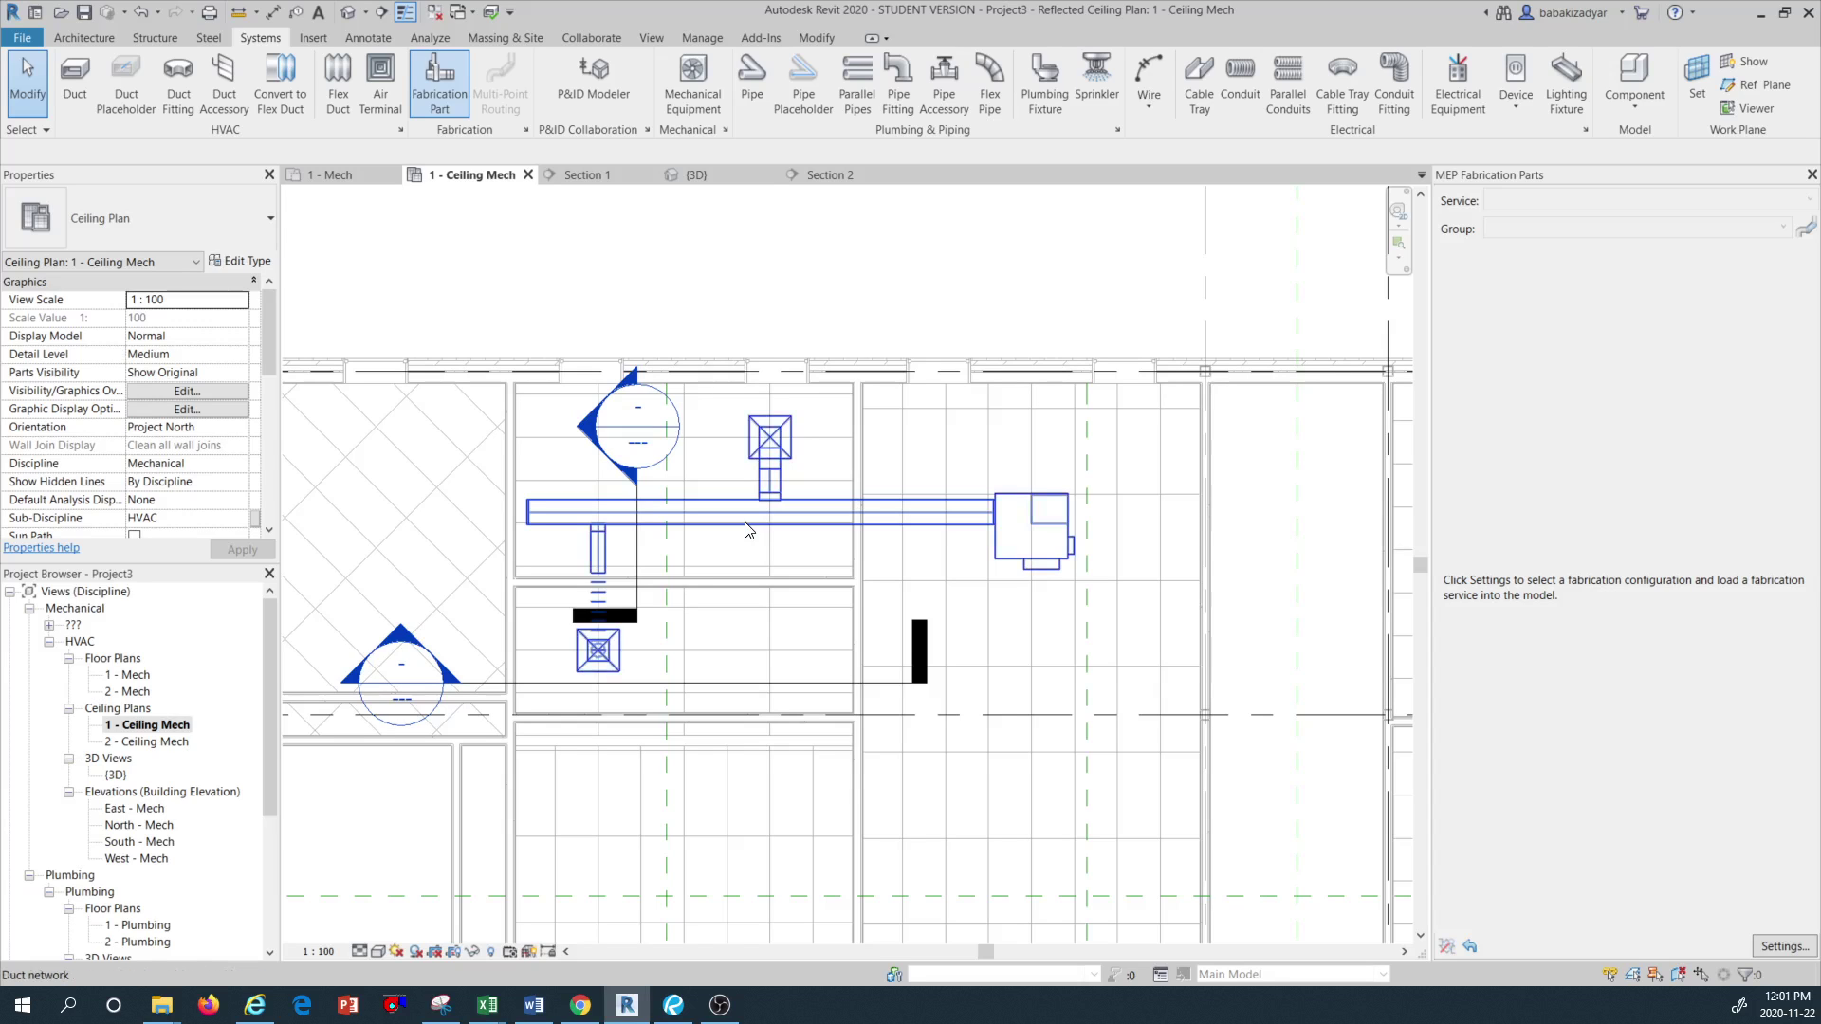
click(745, 529)
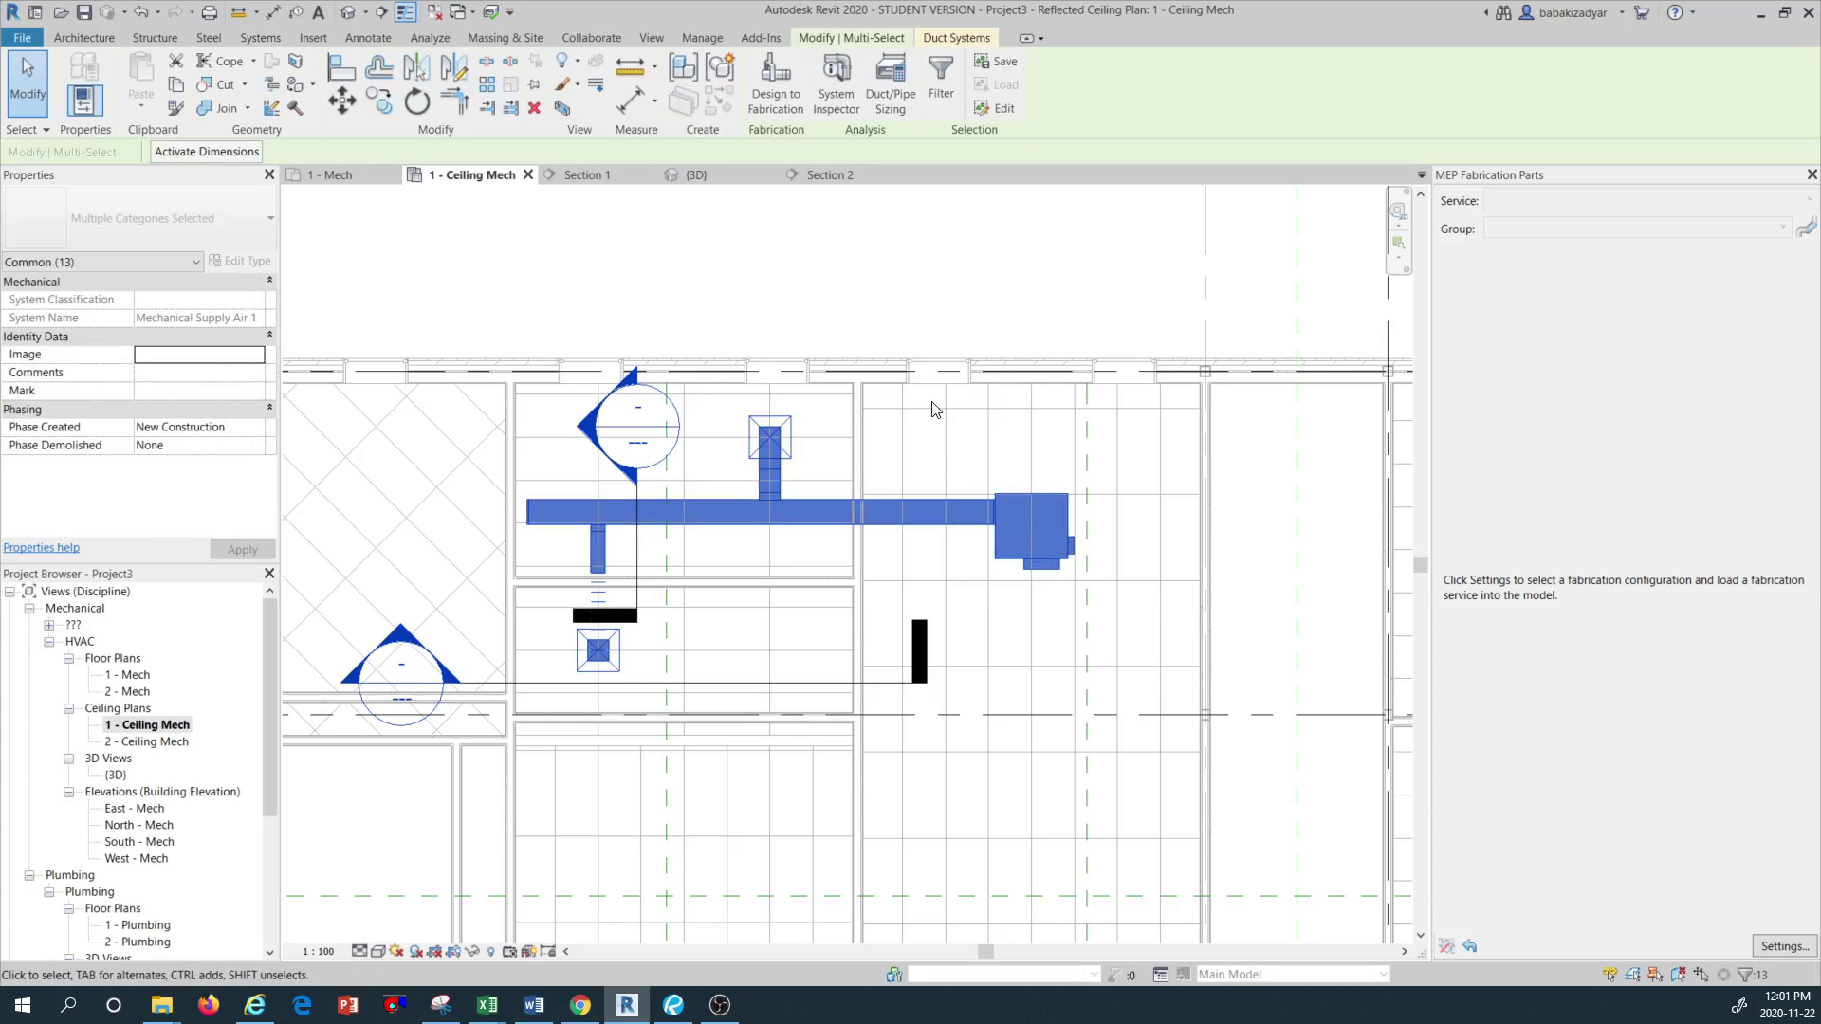
click(691, 276)
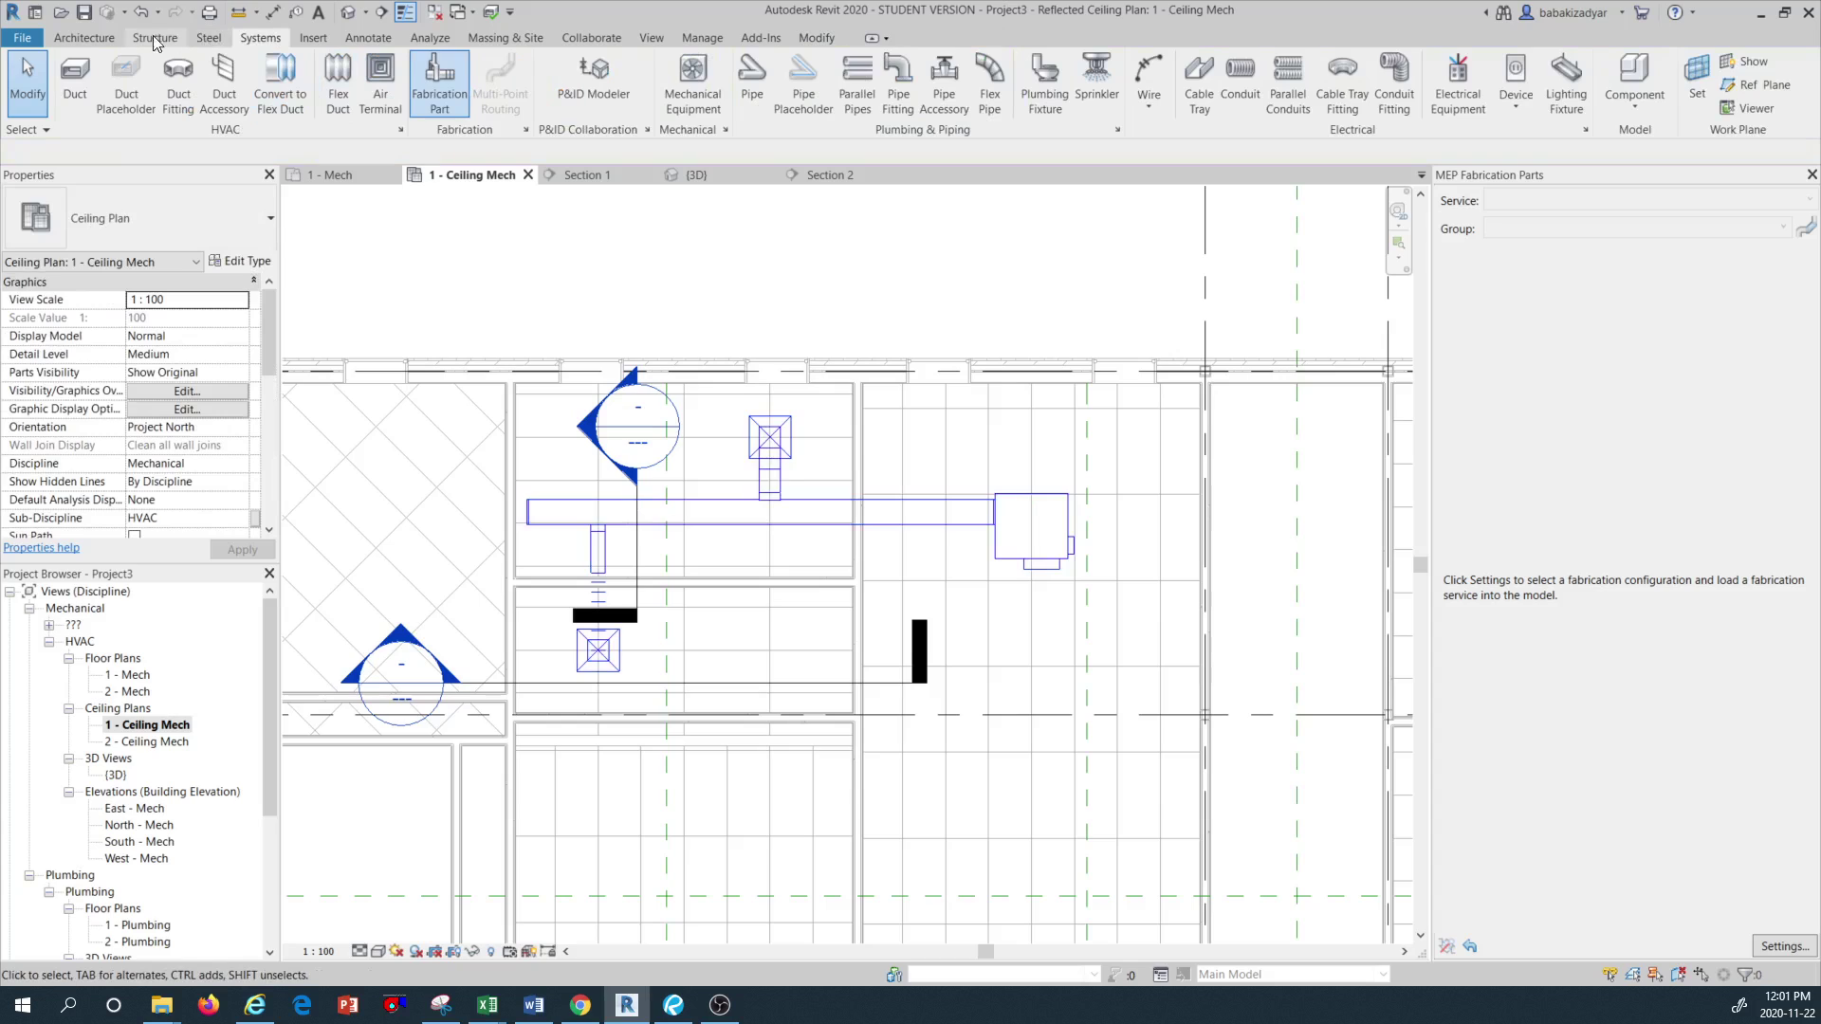
Set the fabrication configuration to Revit MEP Metric Content V2.2 and load all Ductwork services, from 1000PA through Flue Duct - MultiShape
click(524, 129)
click(635, 214)
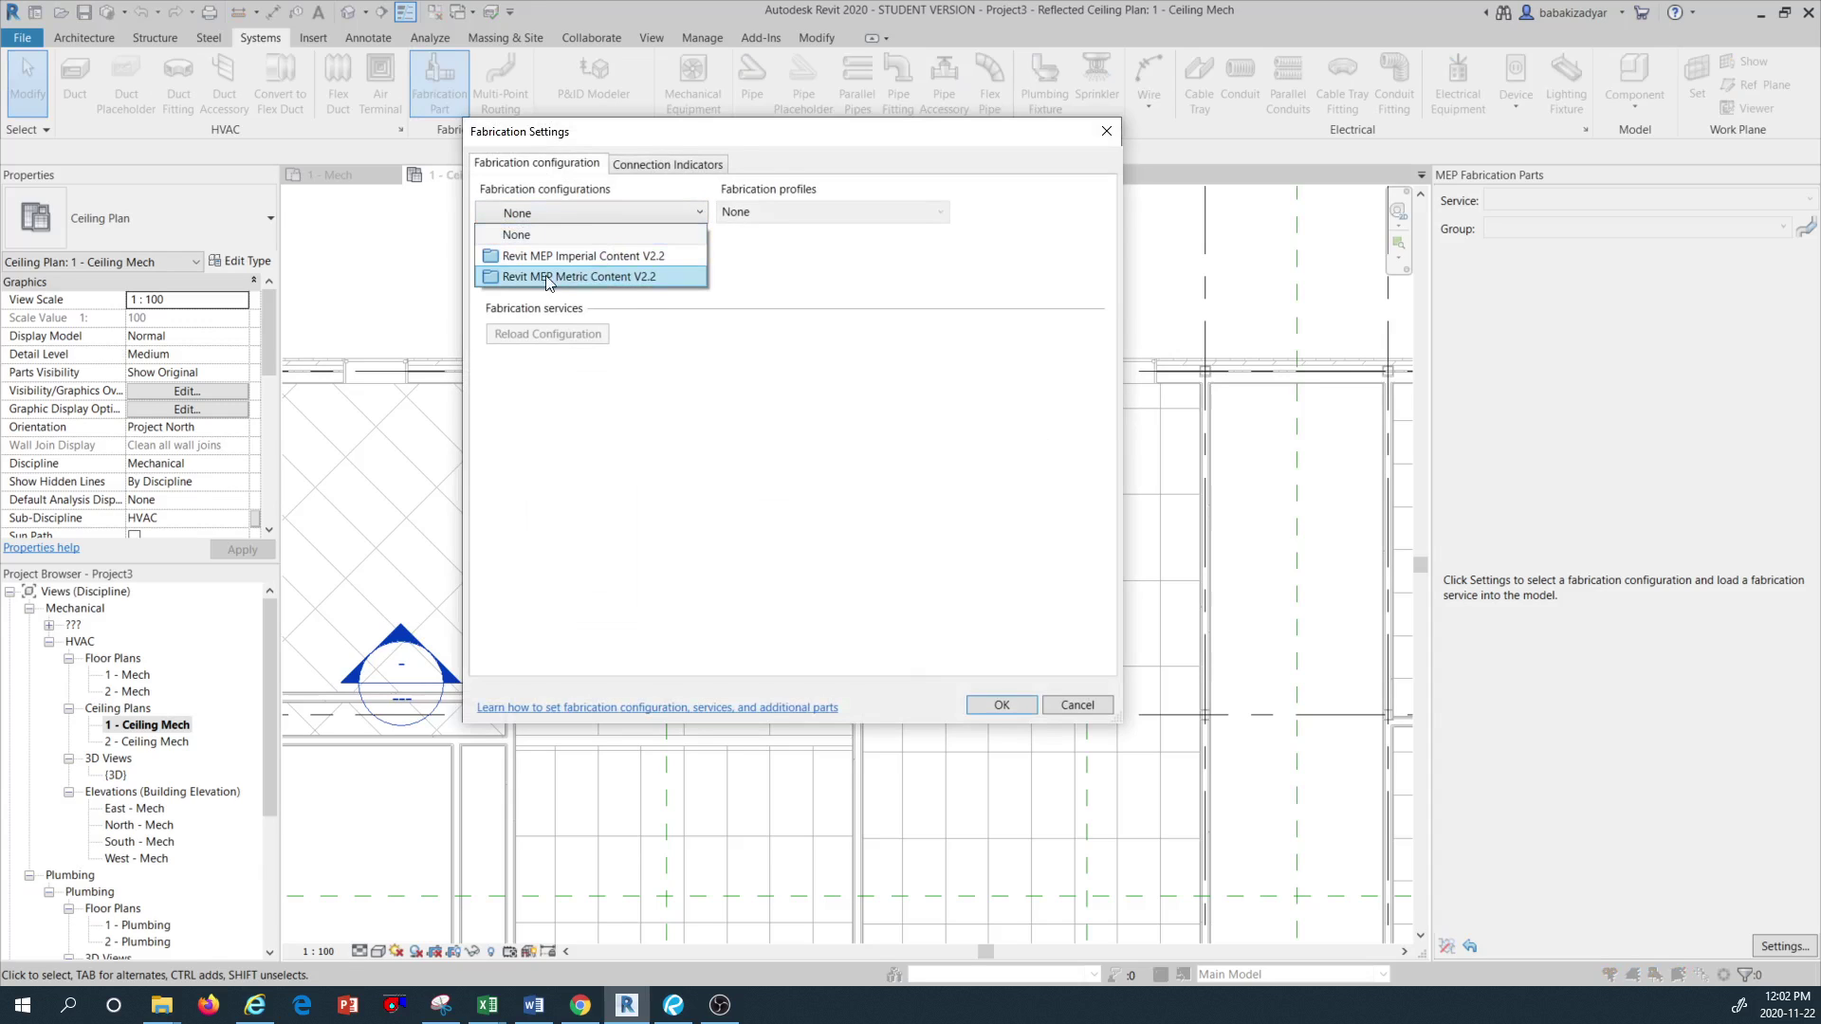
click(634, 275)
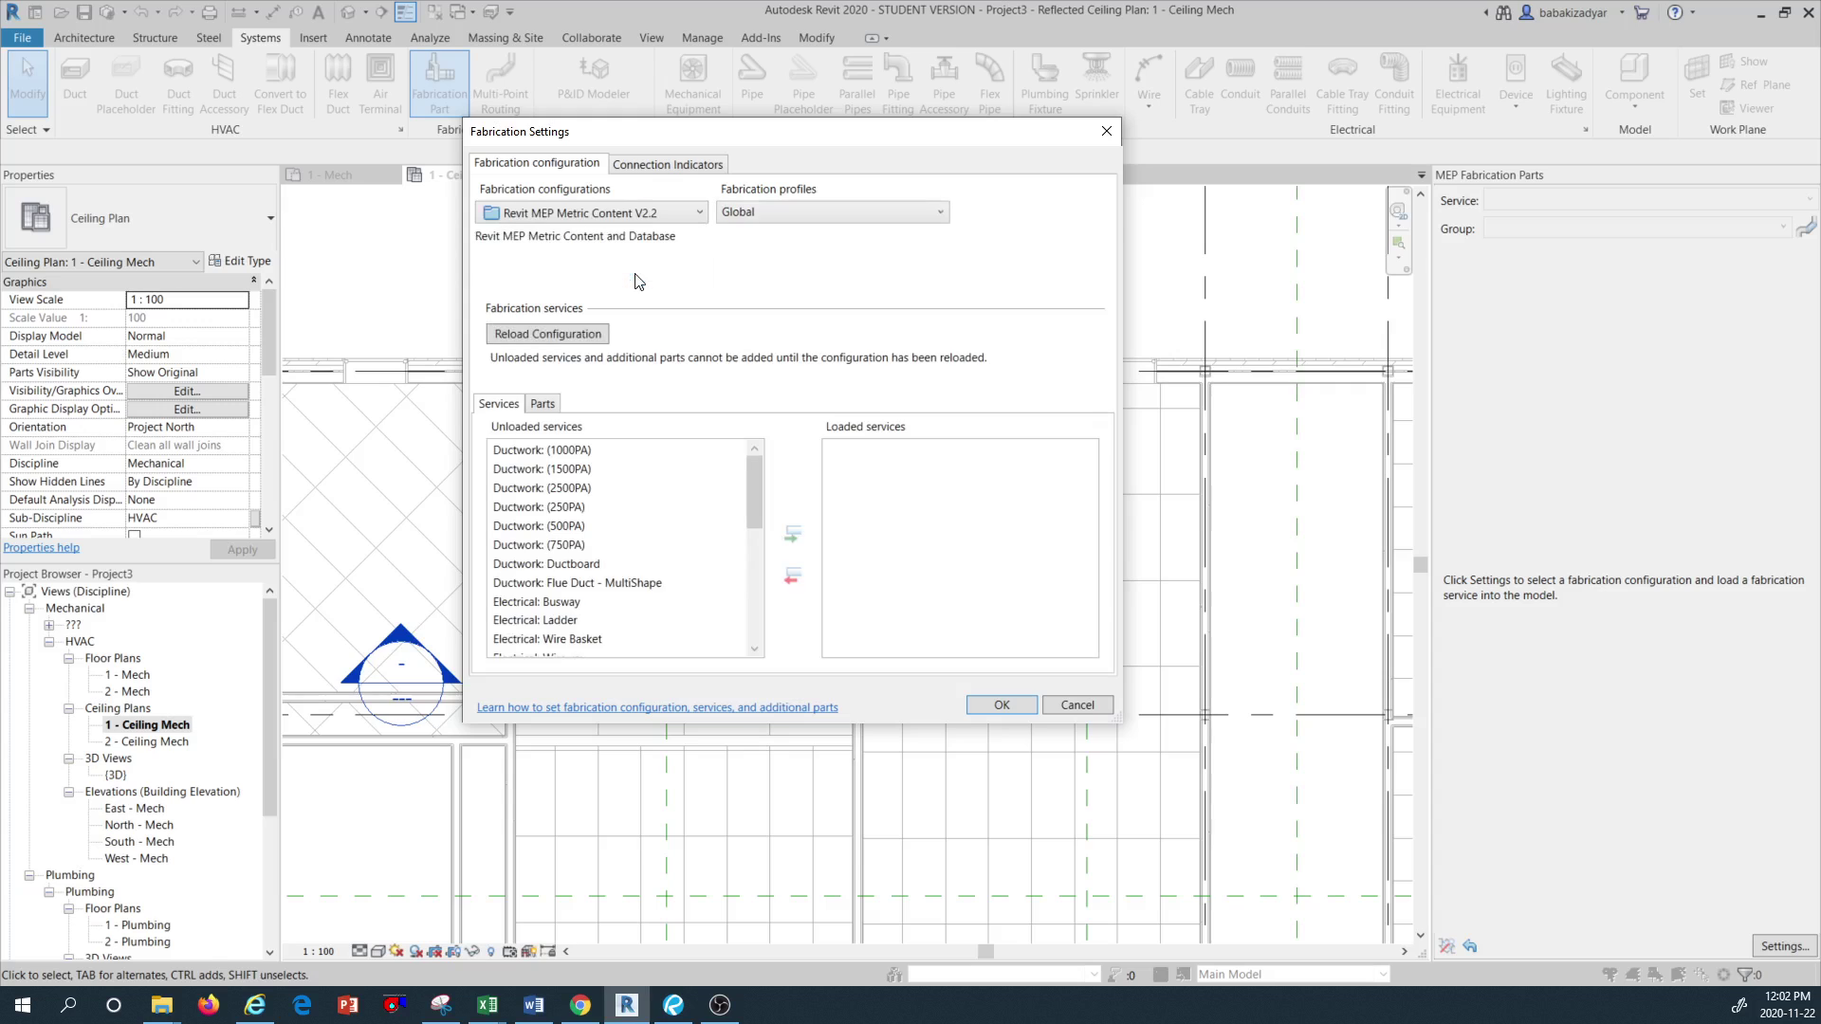
click(585, 454)
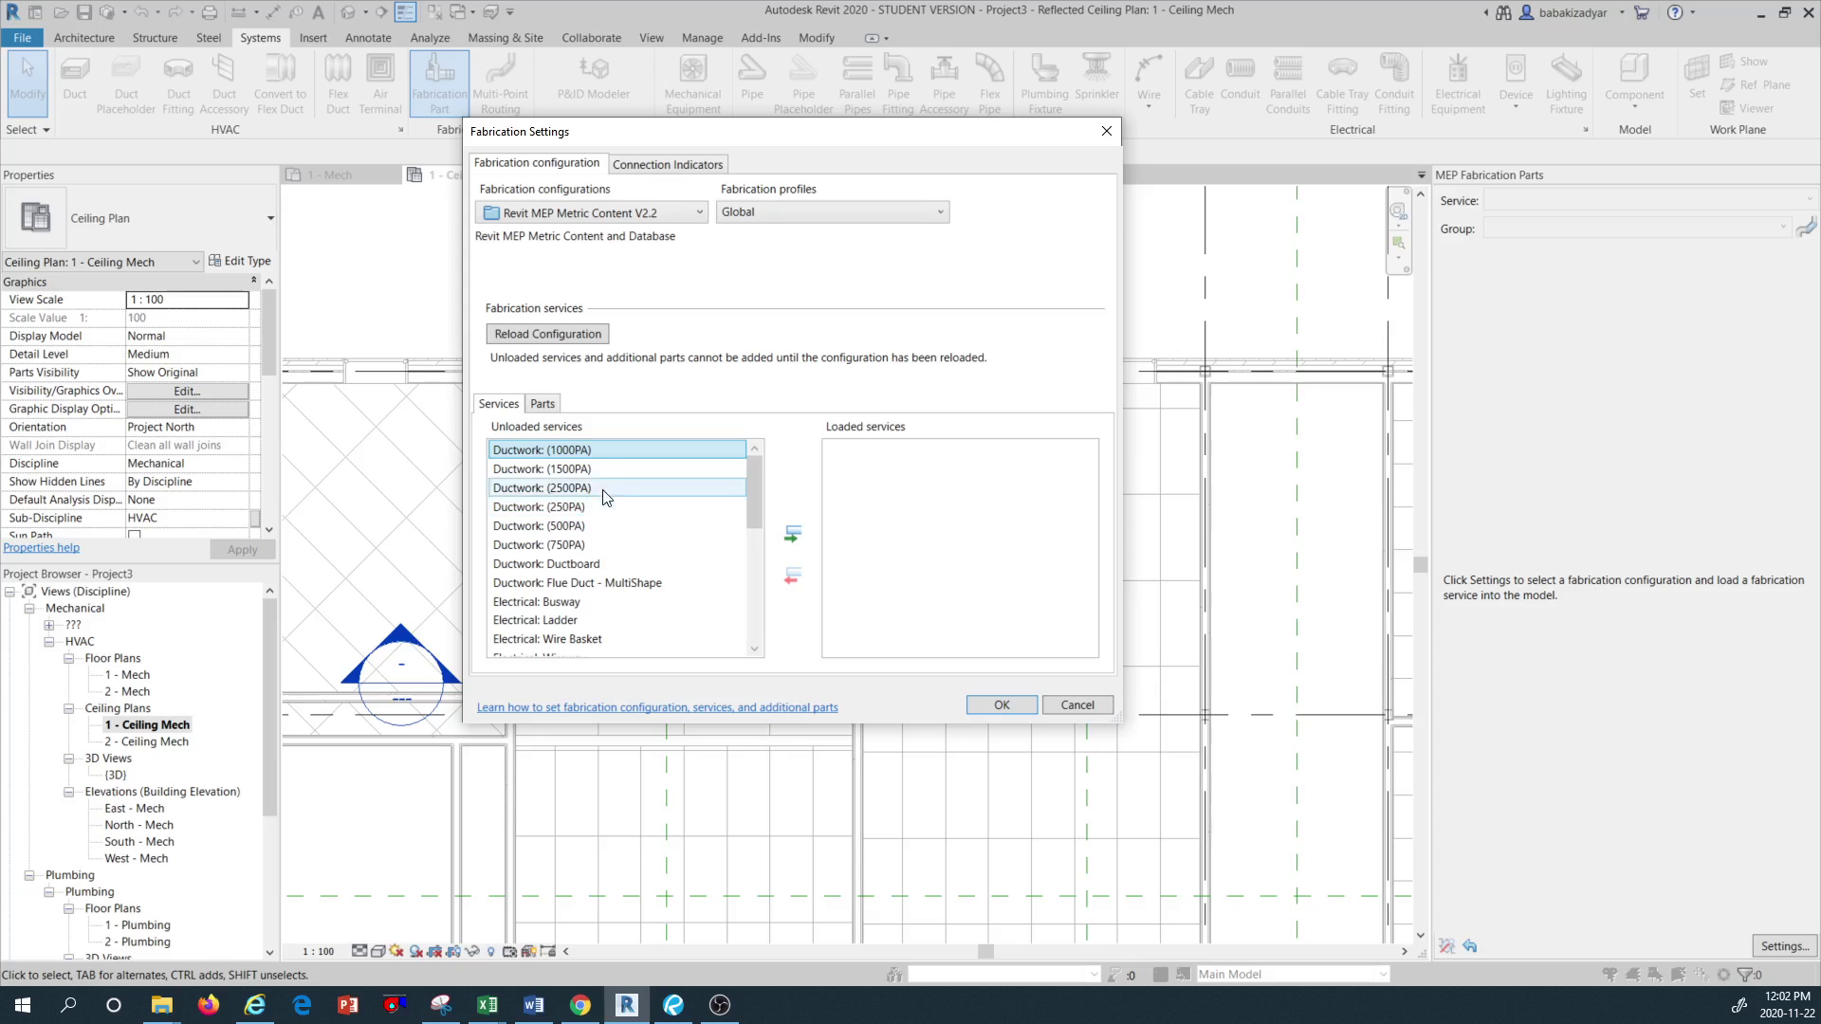
shift+click(652, 586)
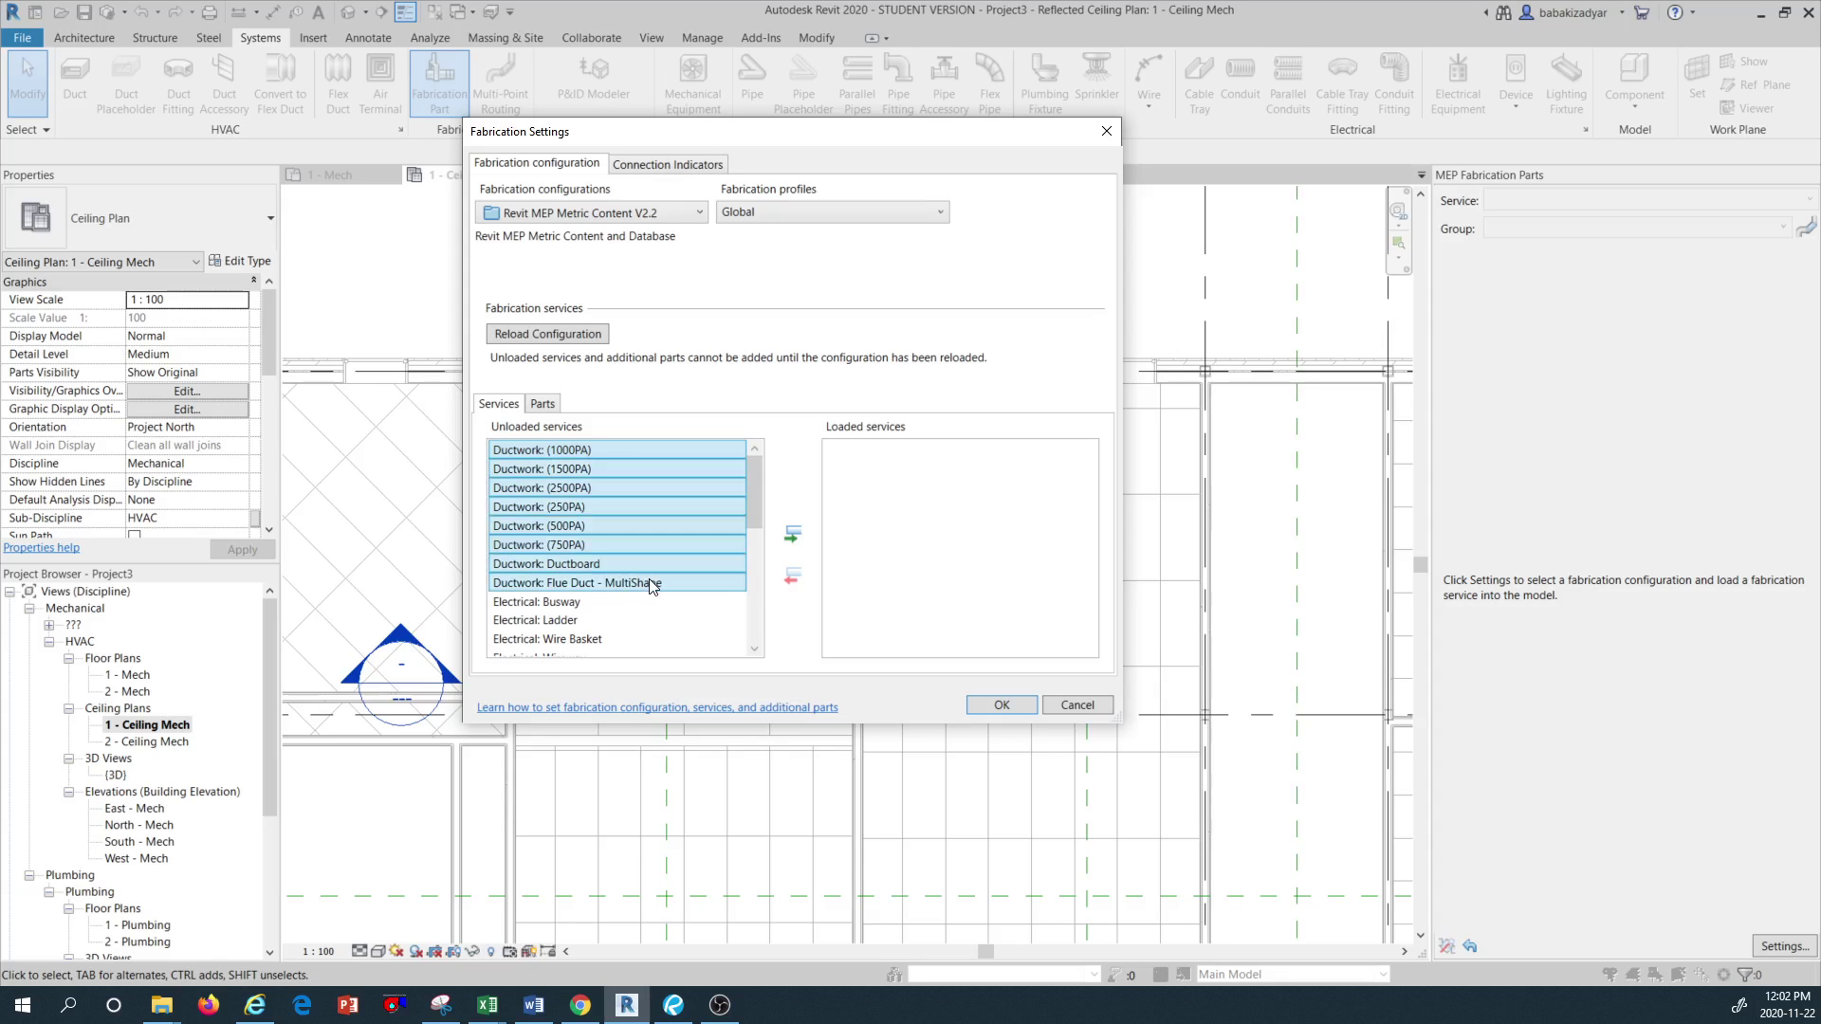
click(793, 534)
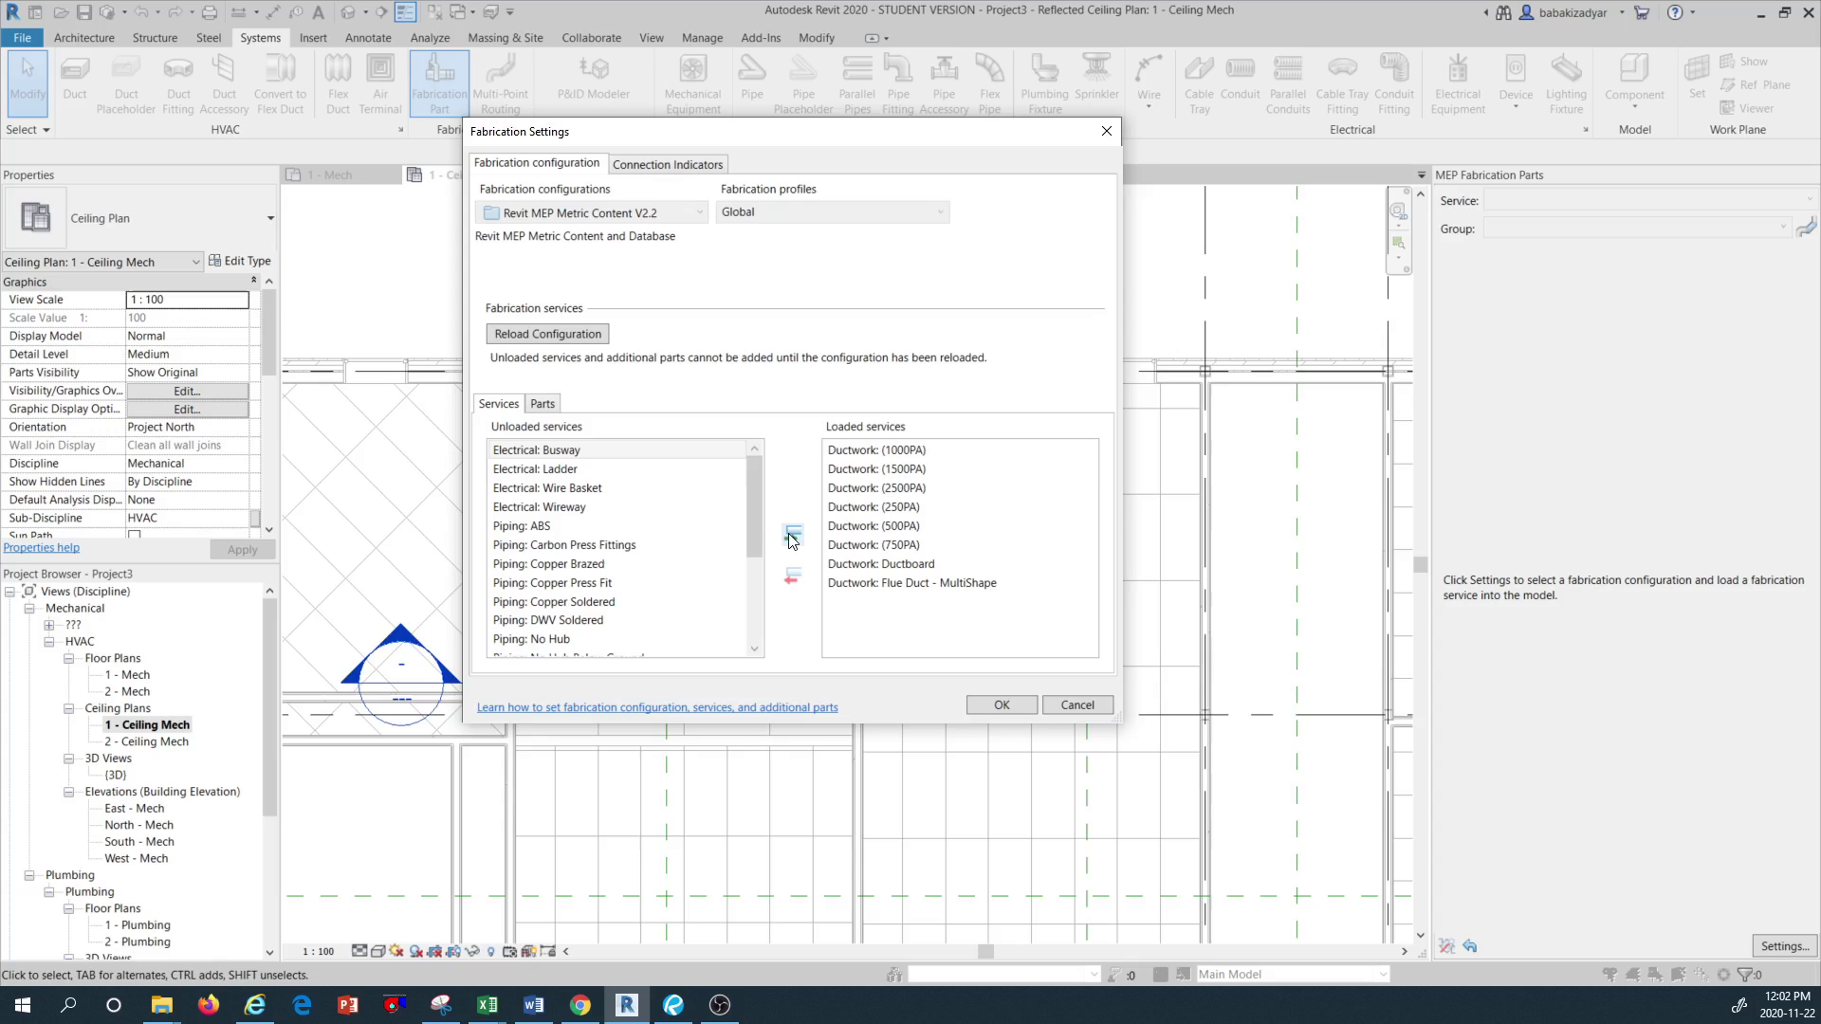
click(1005, 707)
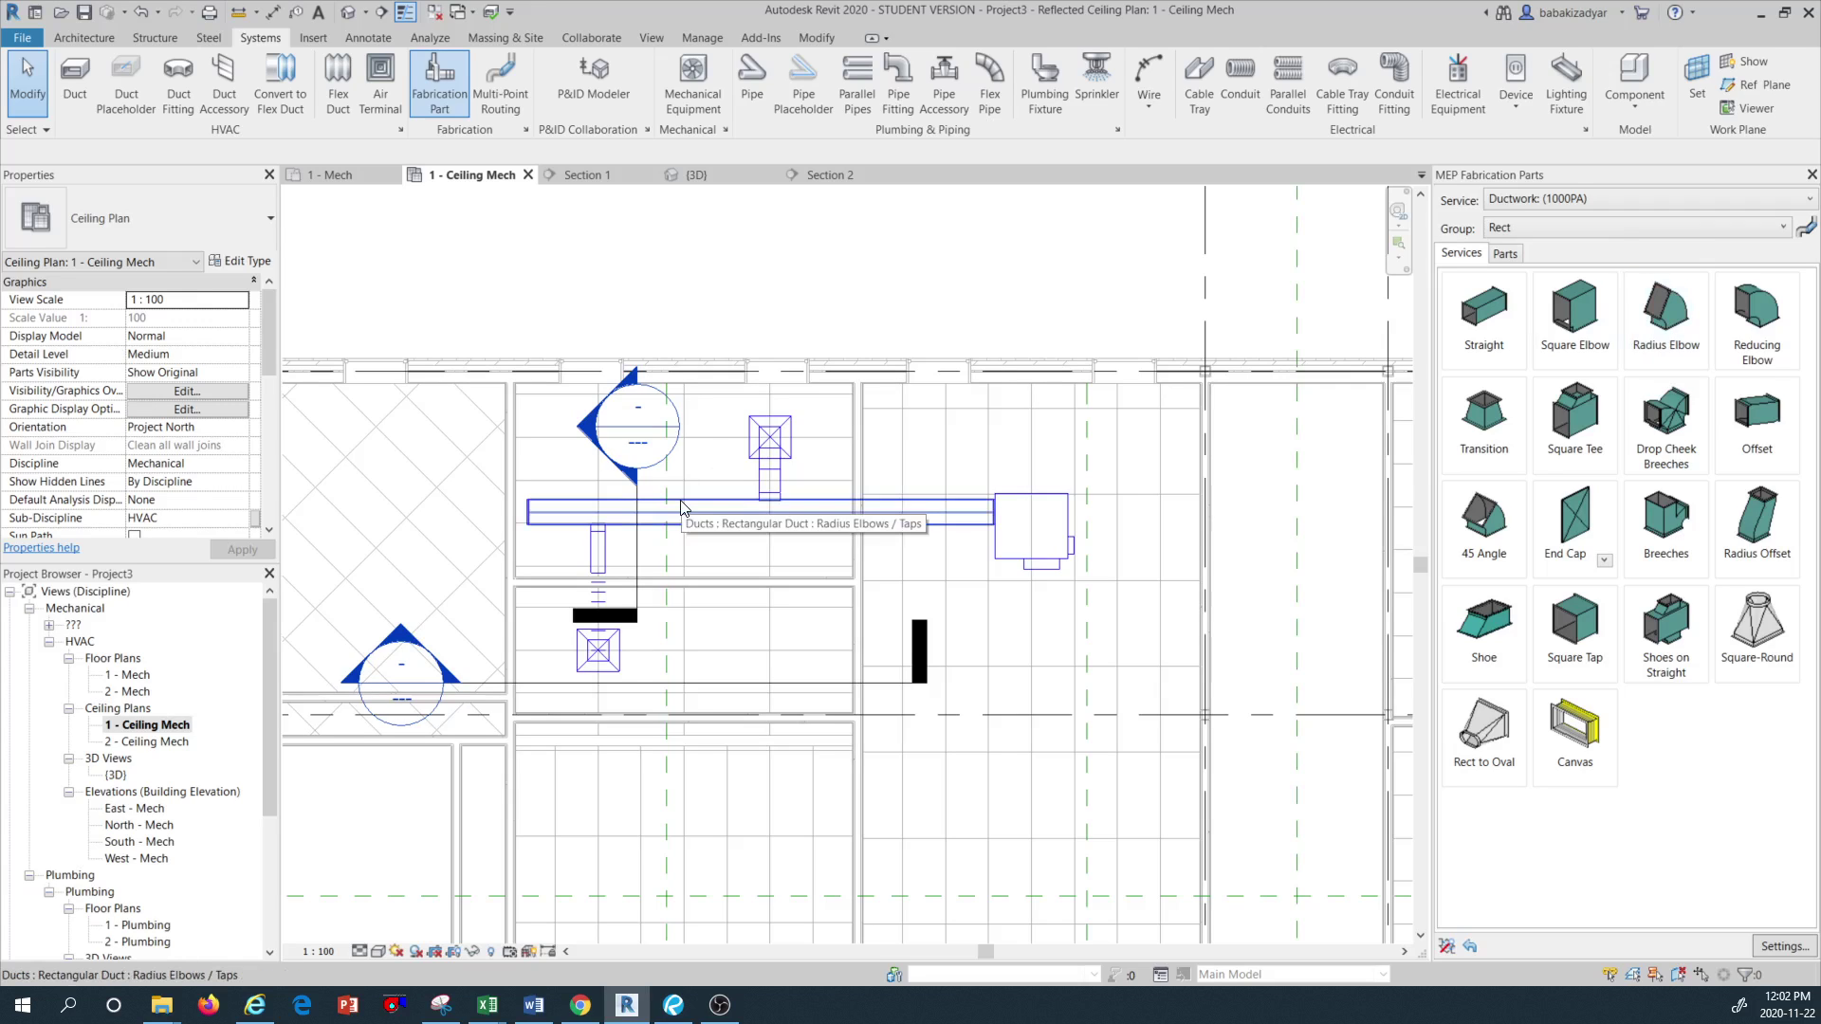
Convert the entire connected duct network to fabrication parts with Design to Fabrication, using the Ductwork: (1000PA) service
key(Tab)
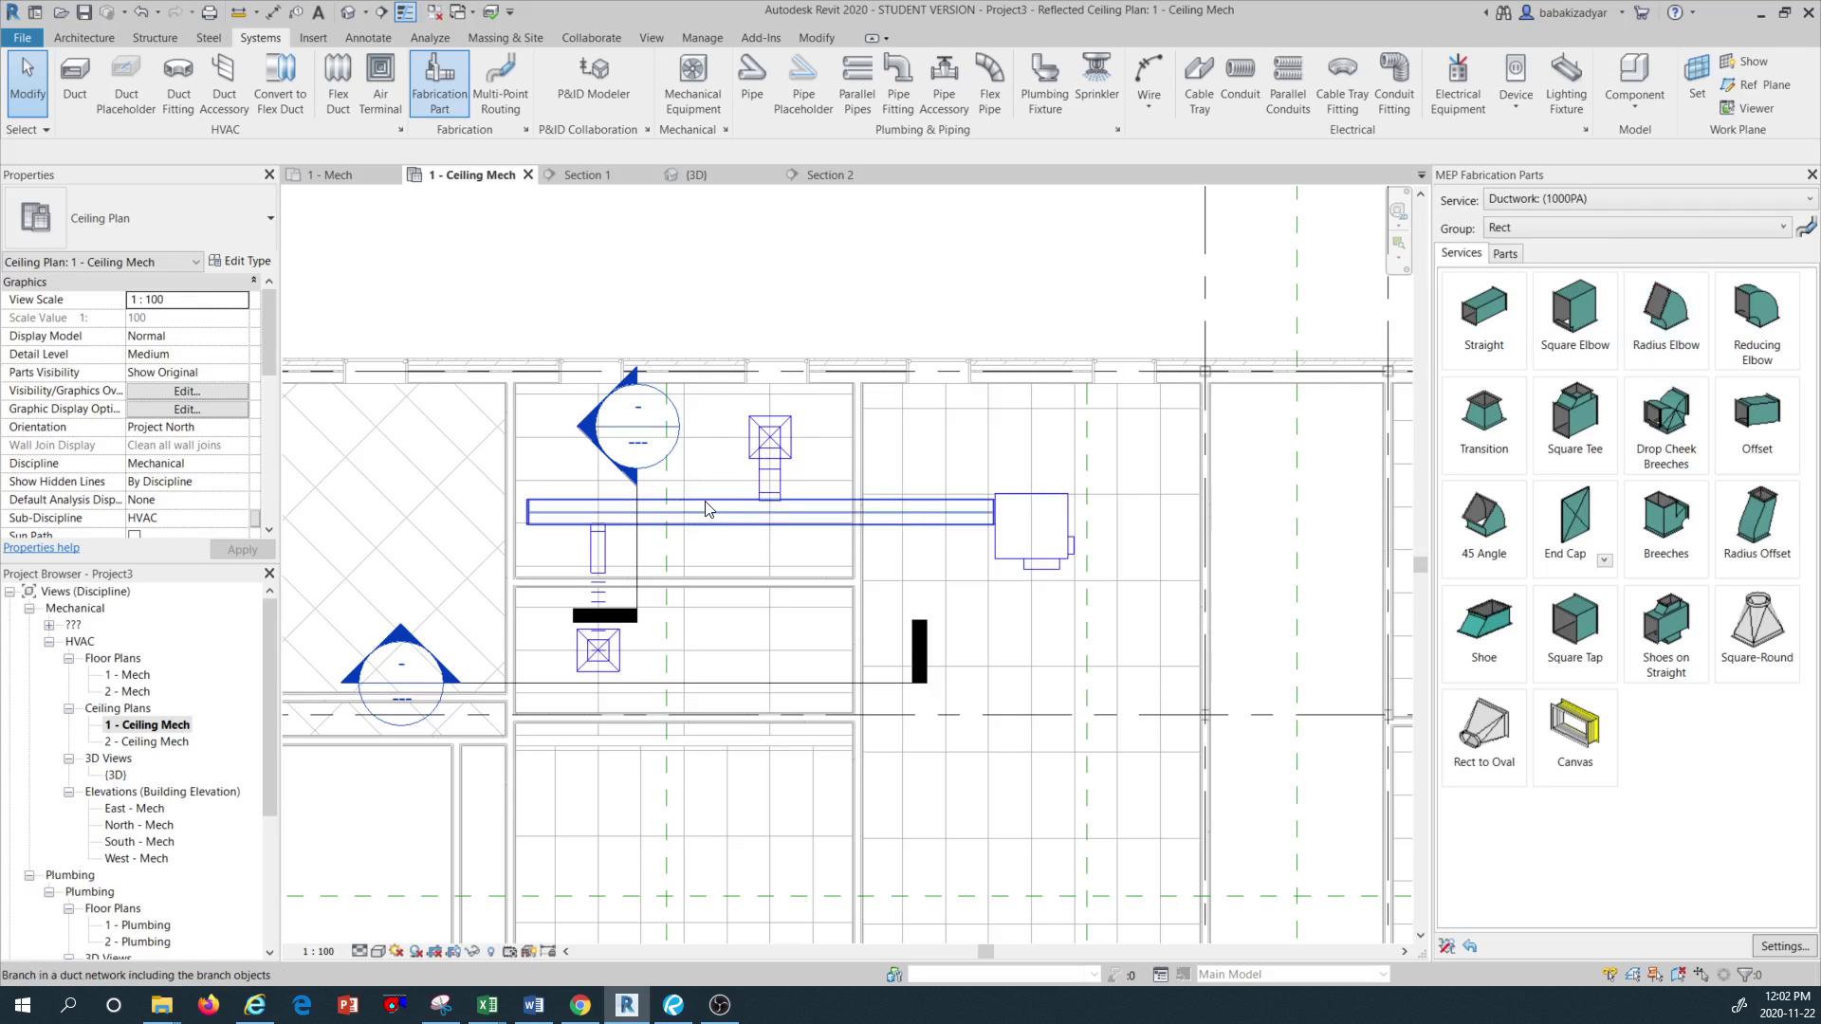
click(705, 509)
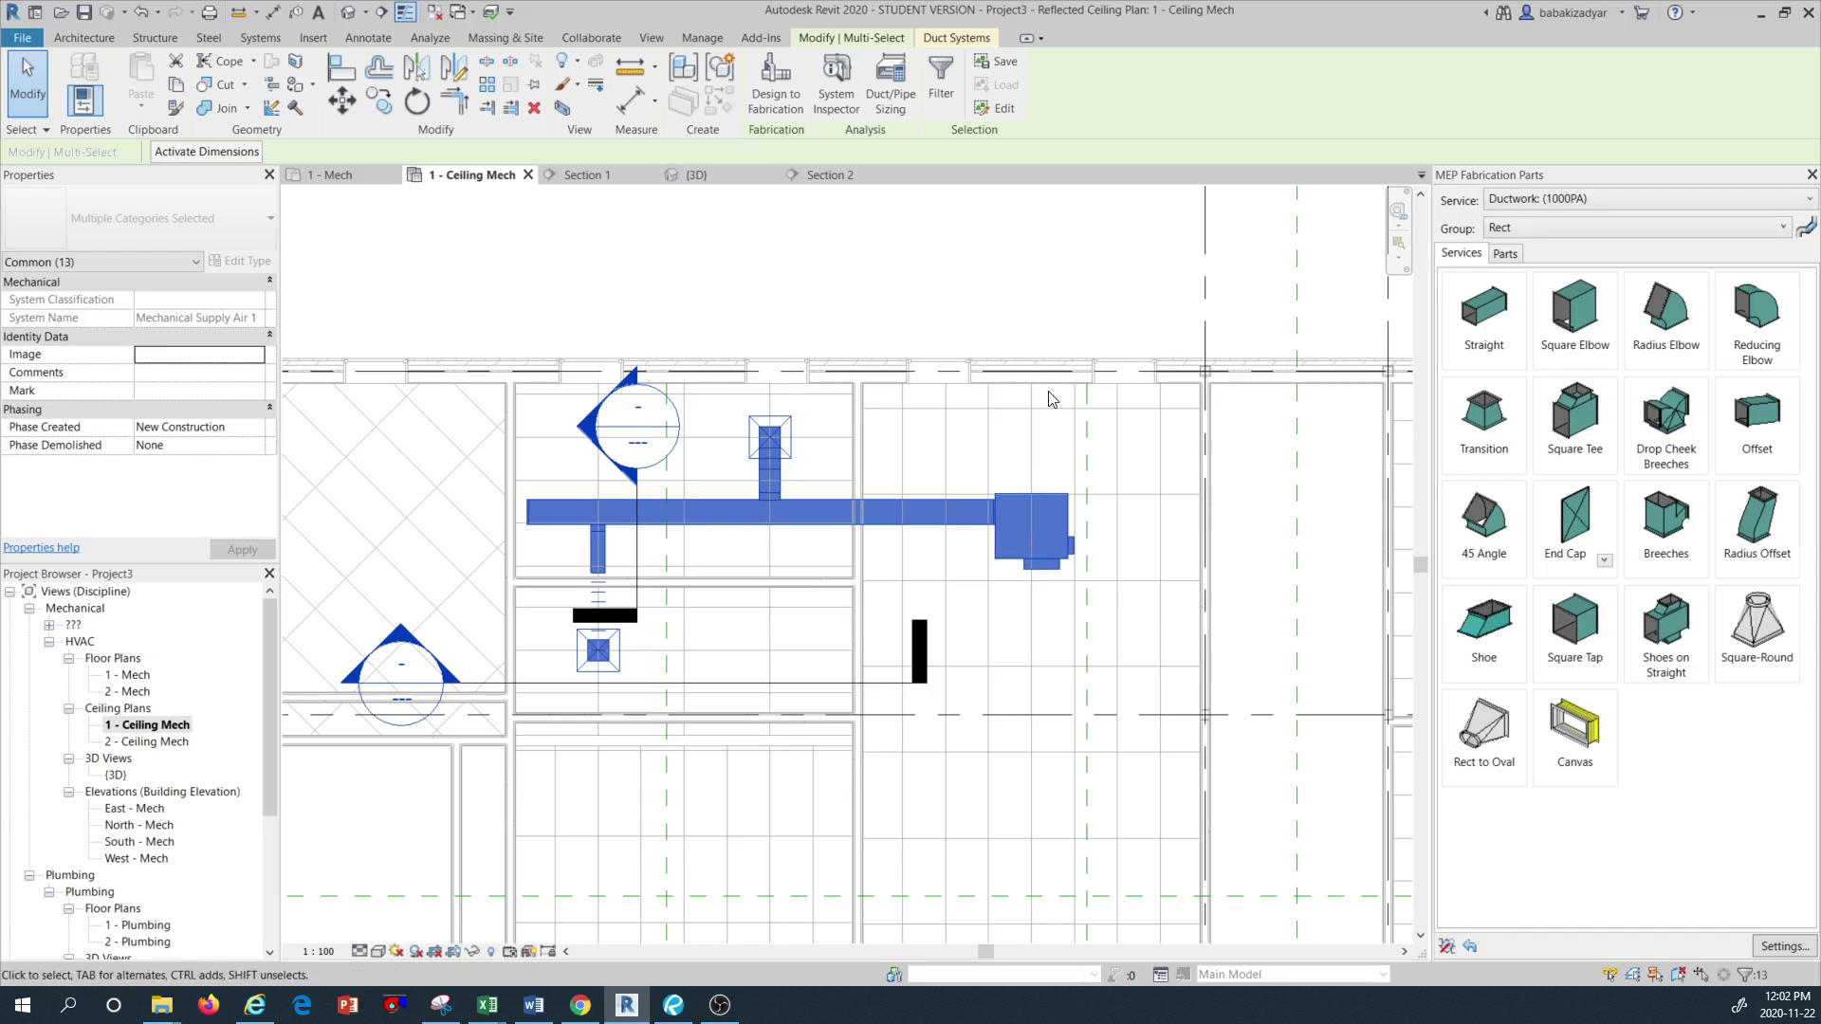
click(771, 88)
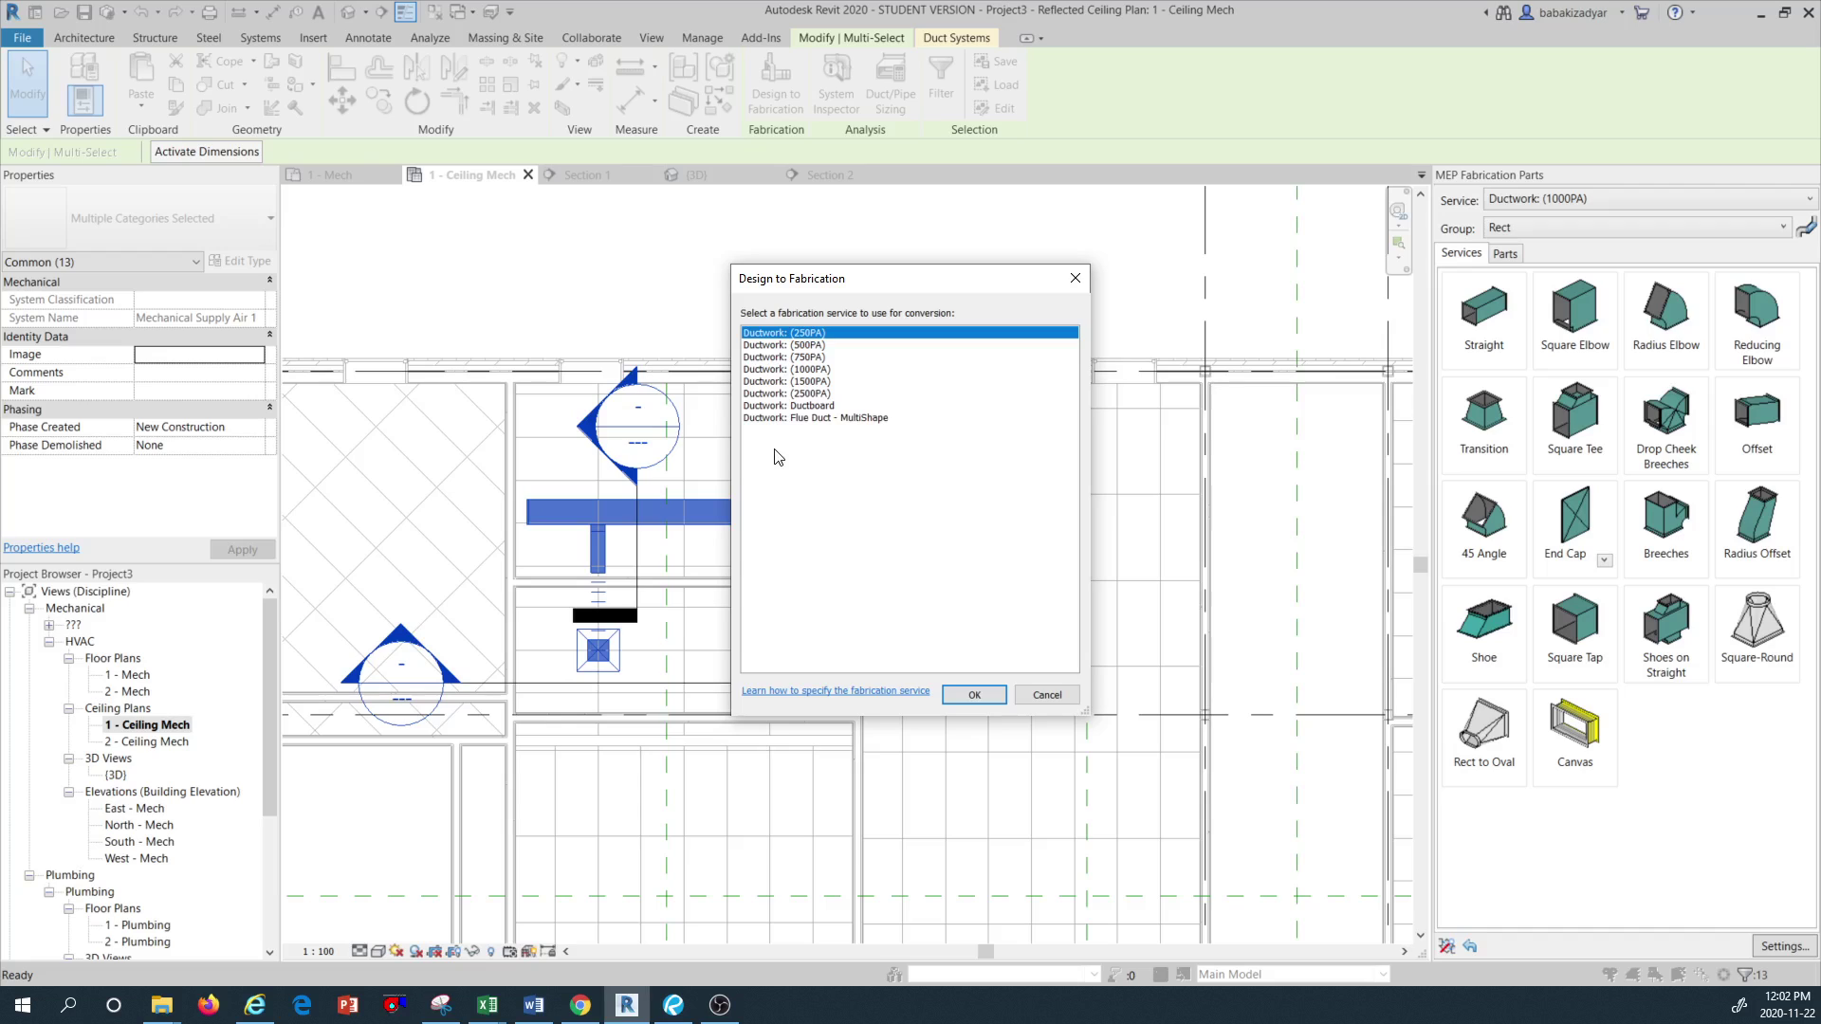
click(818, 370)
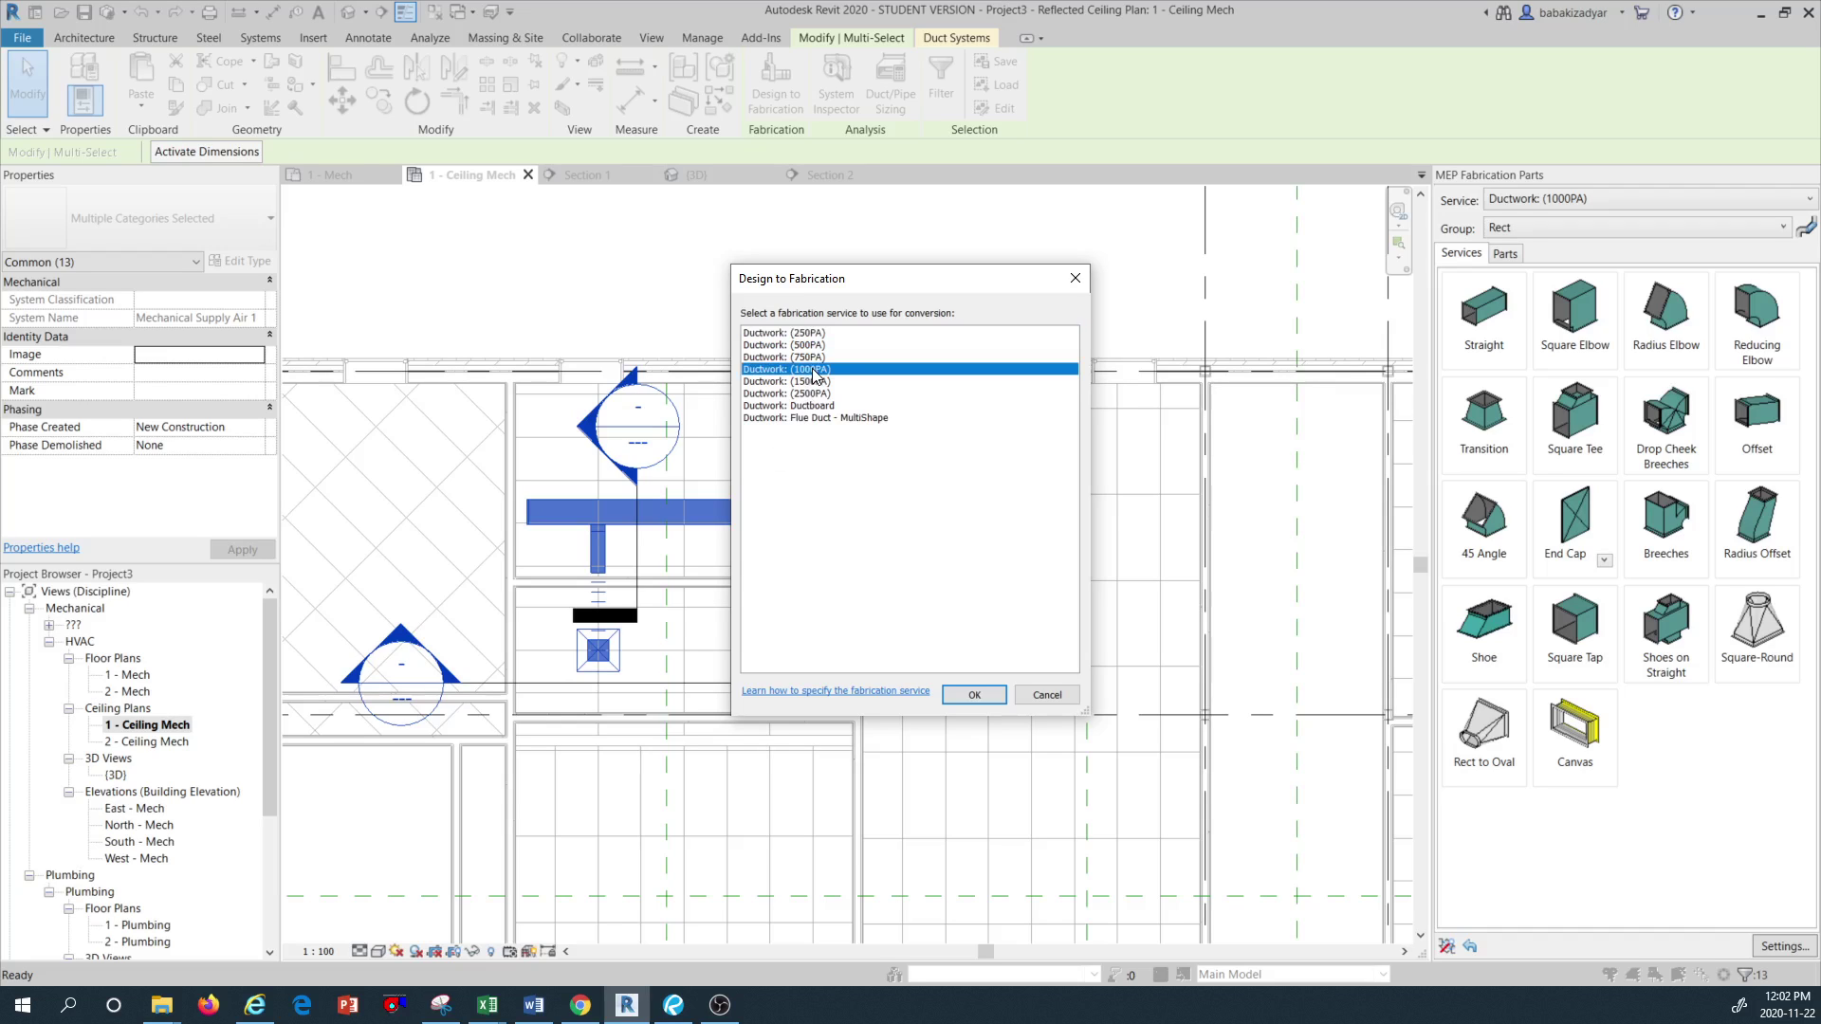
click(977, 696)
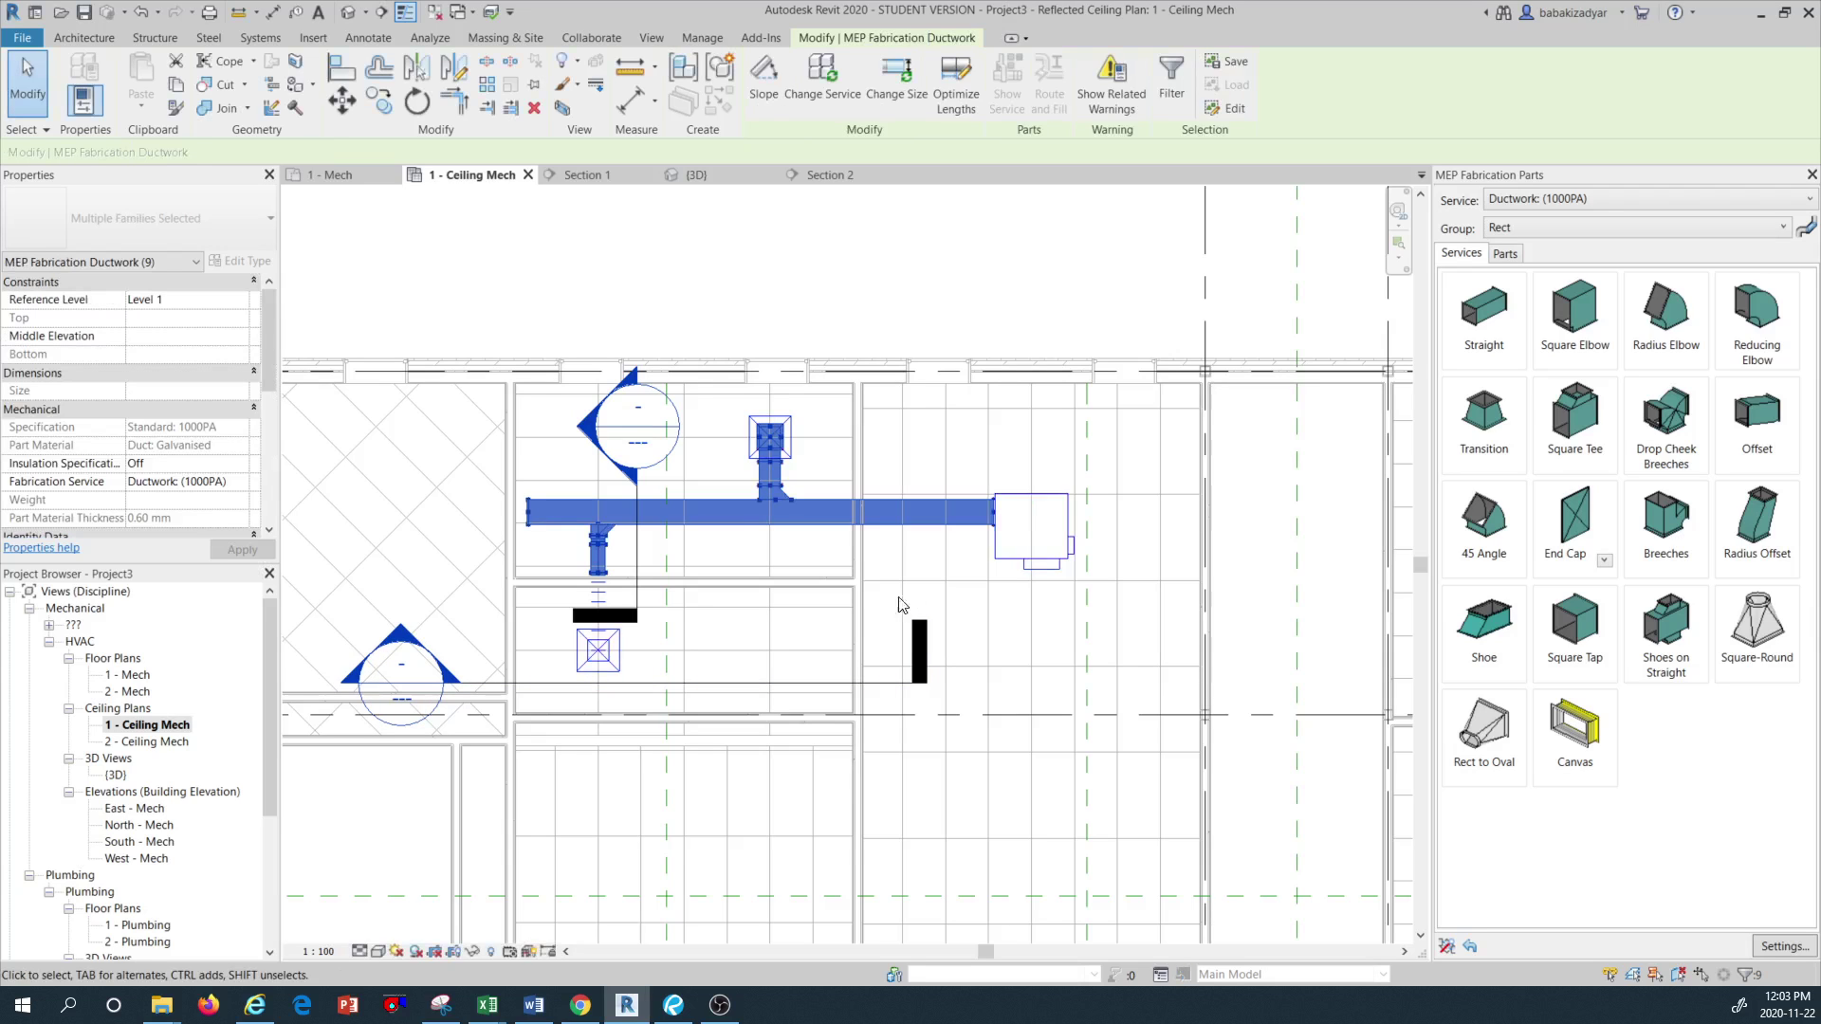
key(Escape)
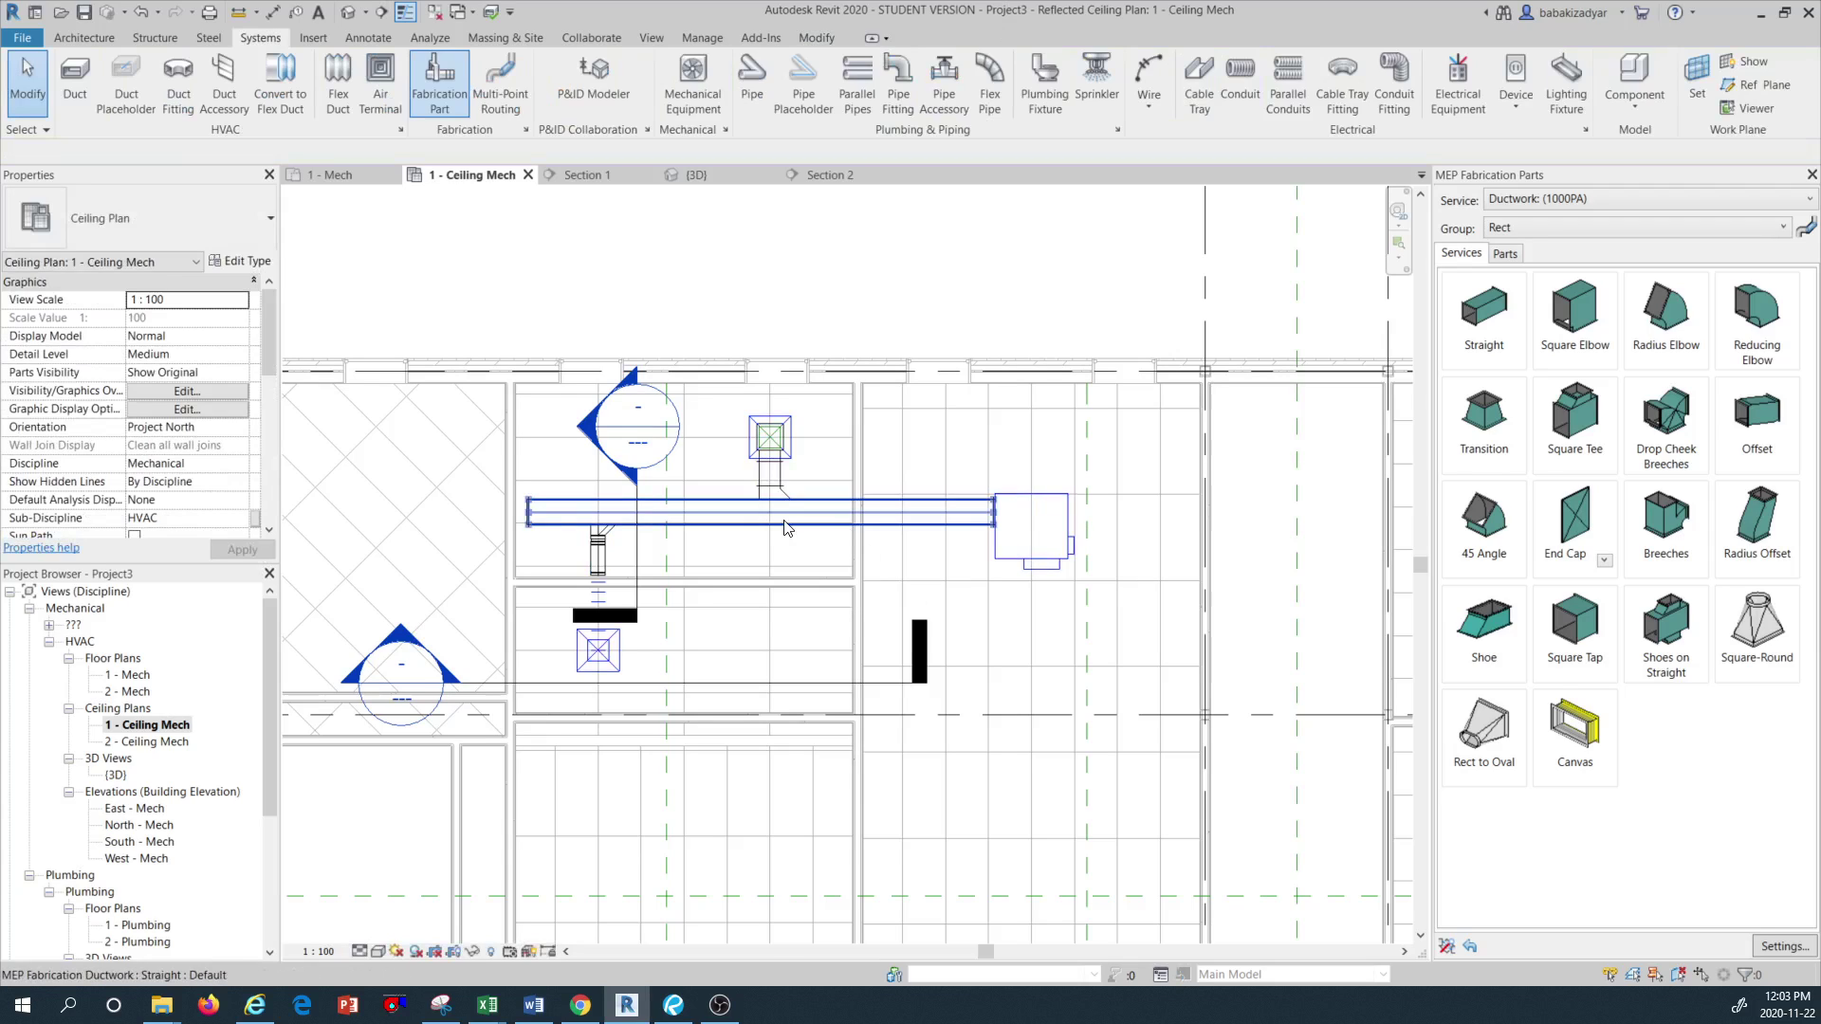
Examine the fabrication fittings where the two diffuser branches meet the main duct in the plan
scroll(835, 517, up, 4)
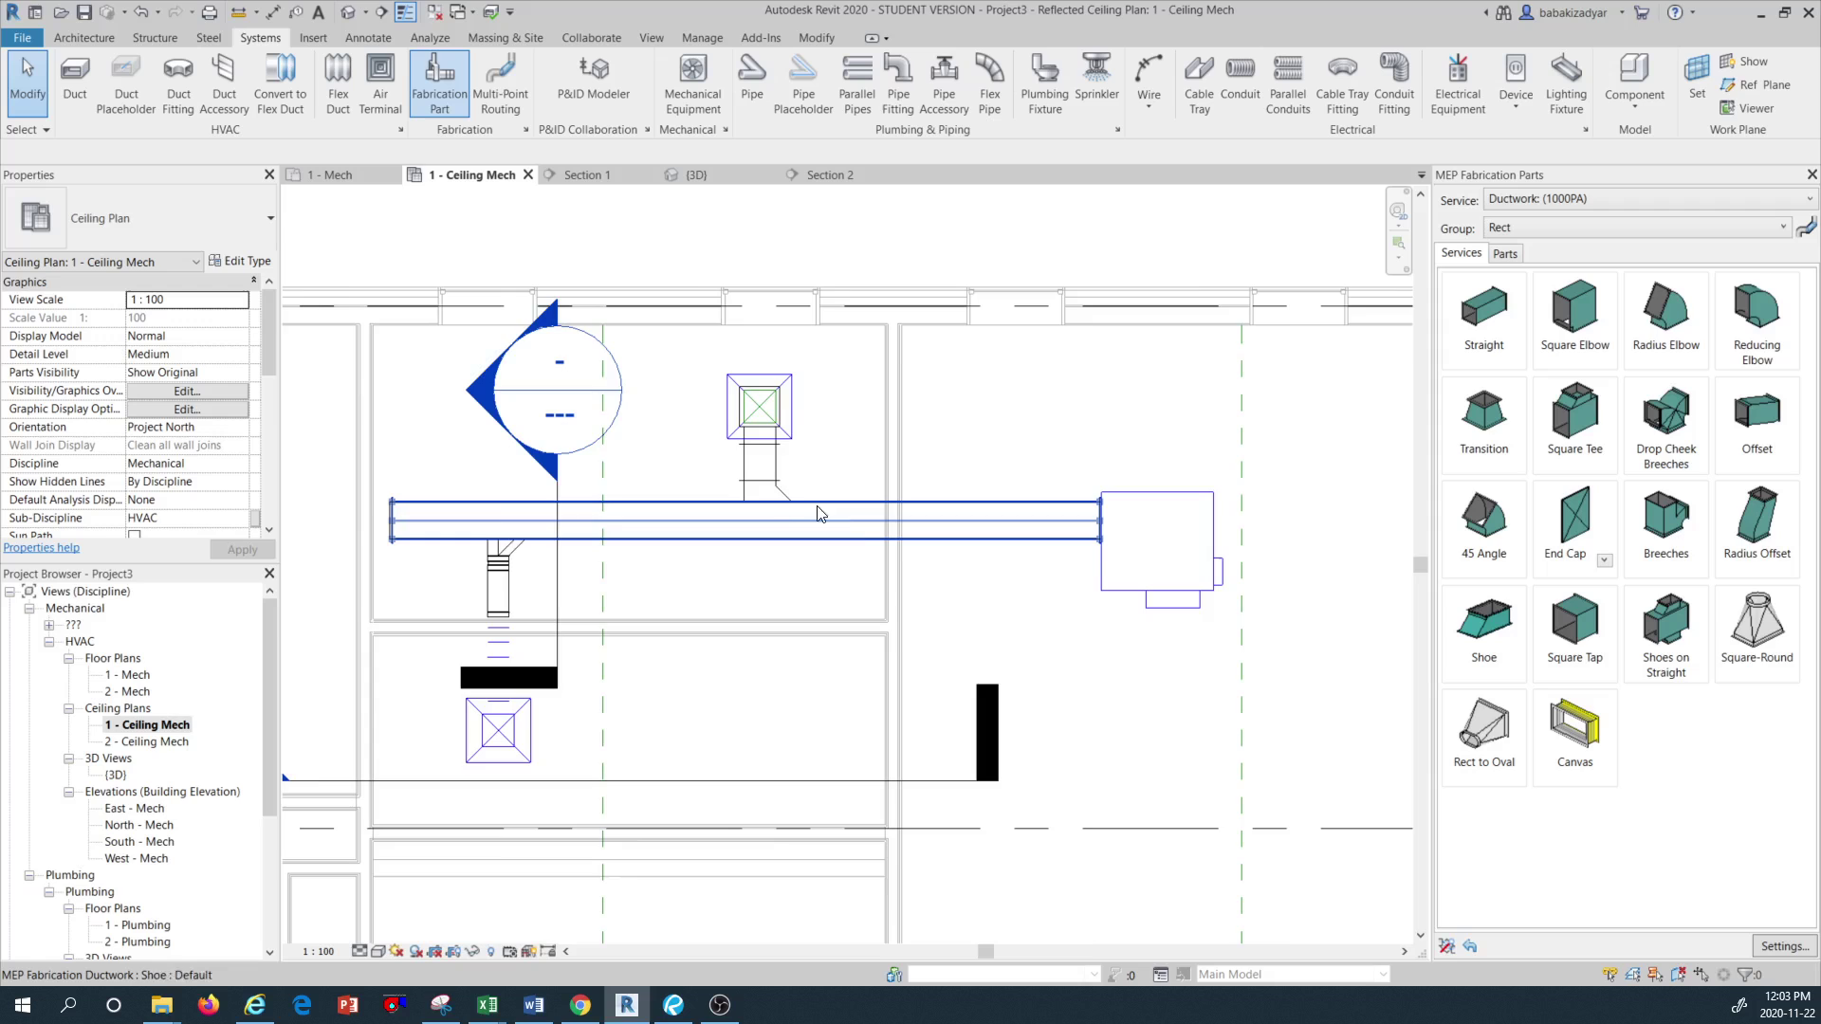
scroll(838, 515, up, 3)
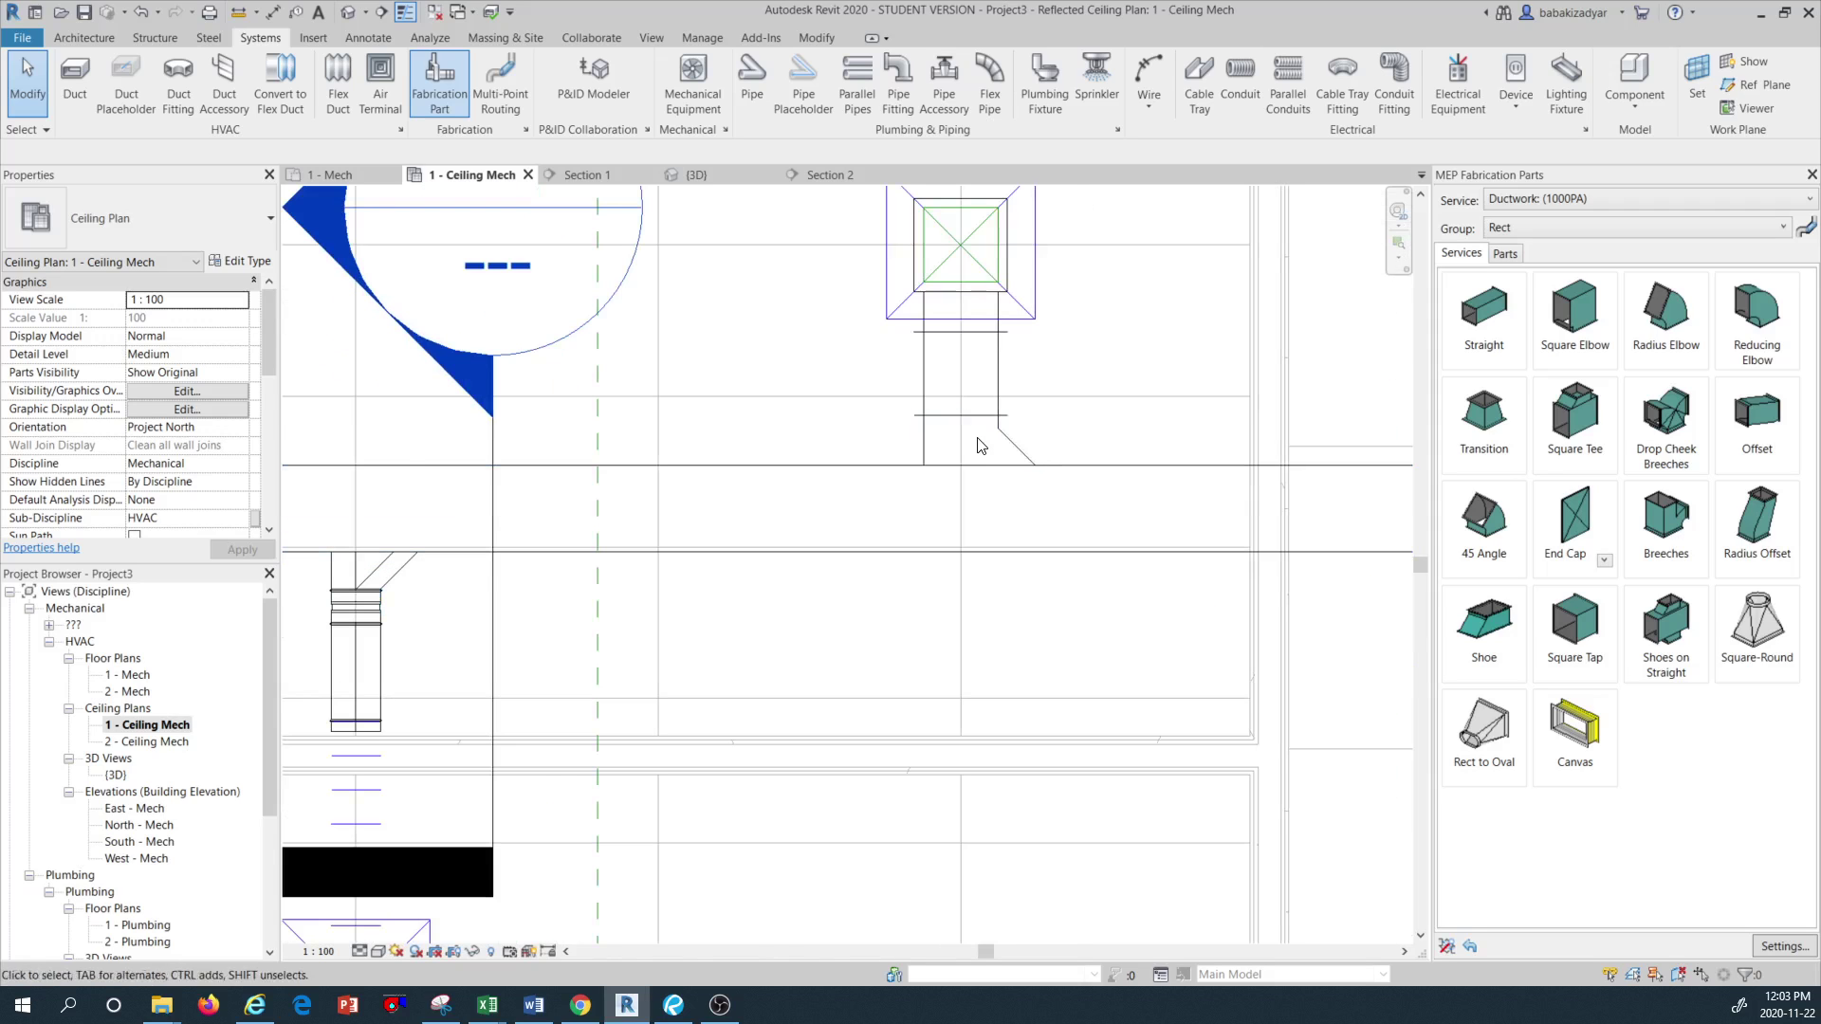
scroll(980, 444, down, 2)
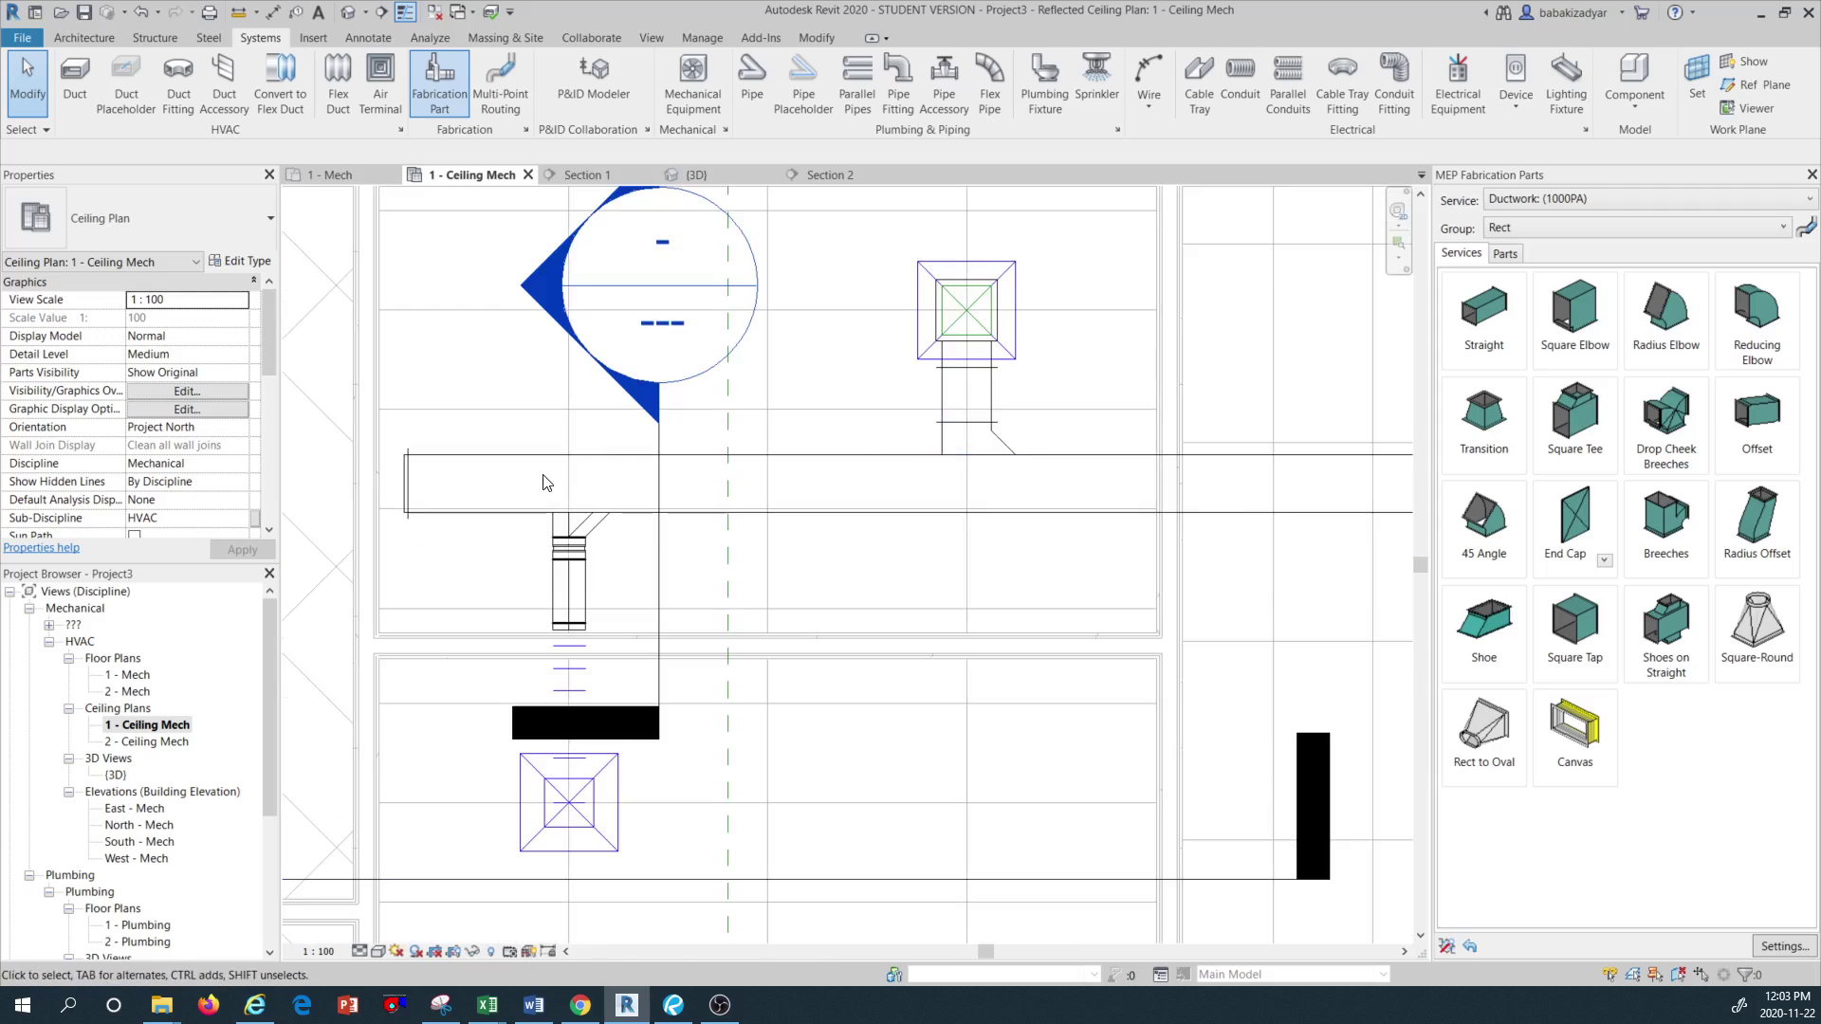
scroll(607, 565, up, 2)
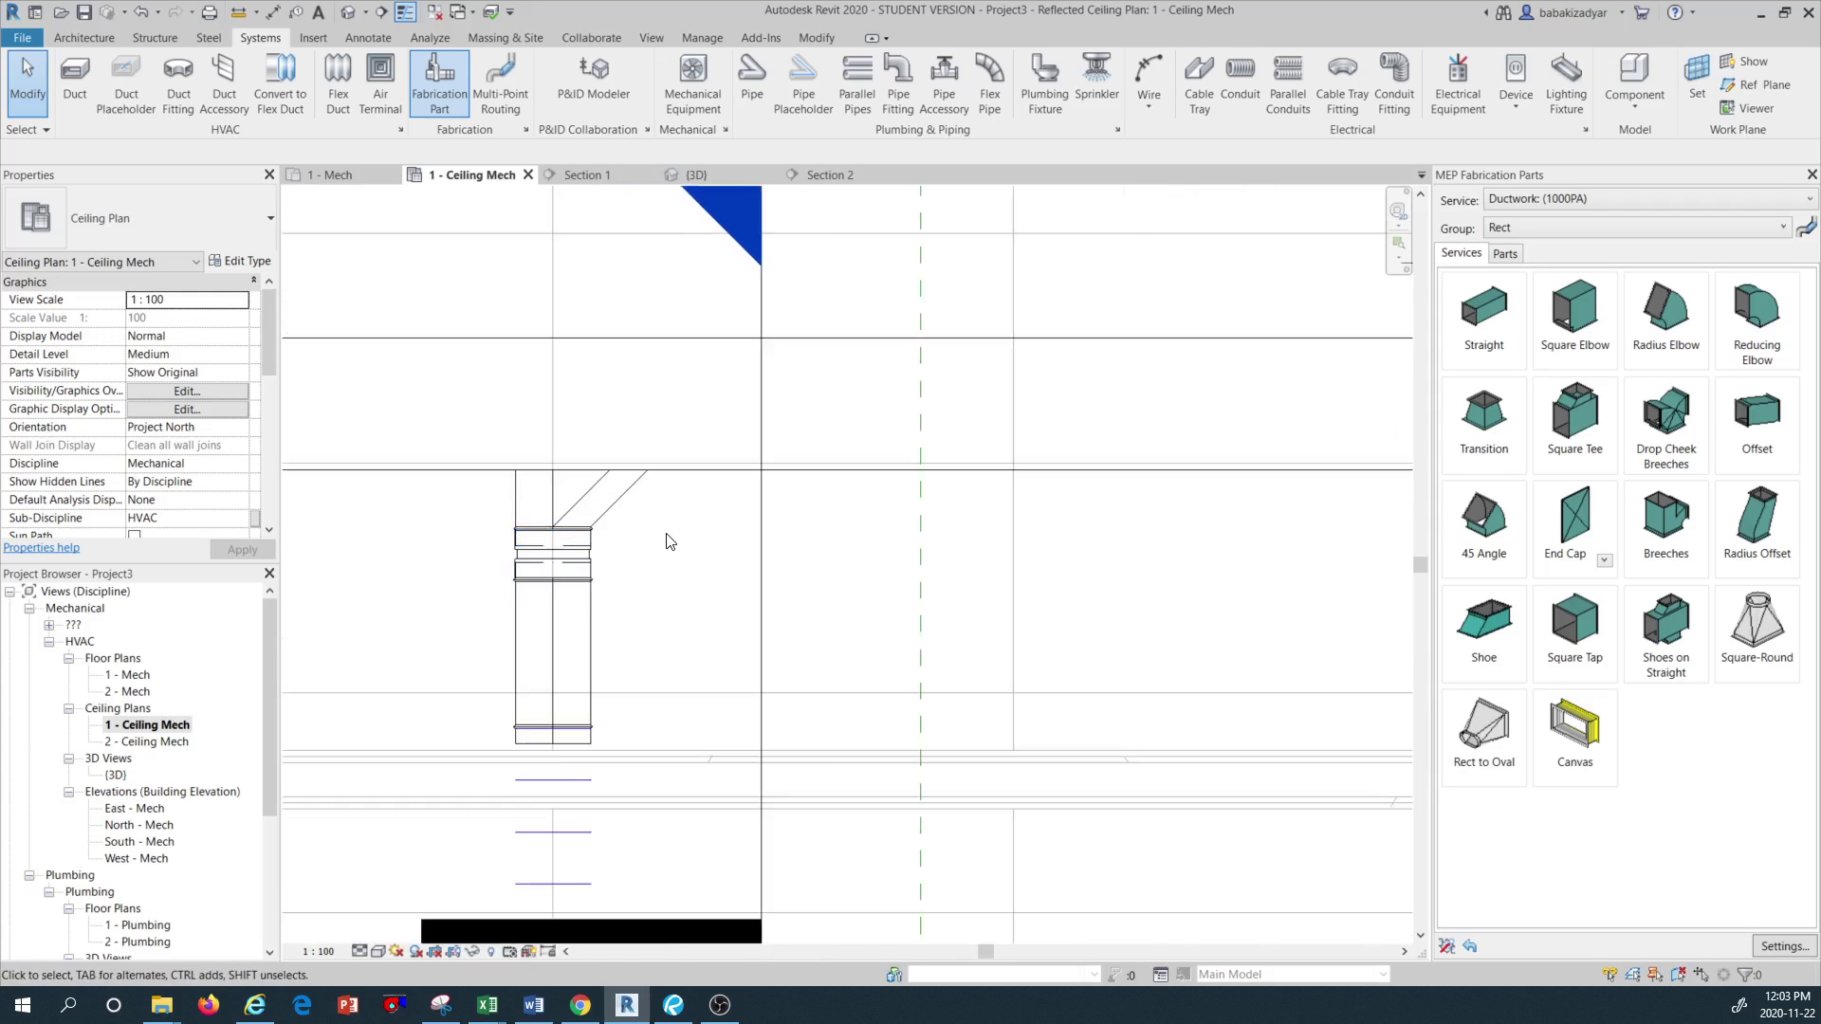
scroll(667, 541, down, 2)
scroll(666, 542, down, 2)
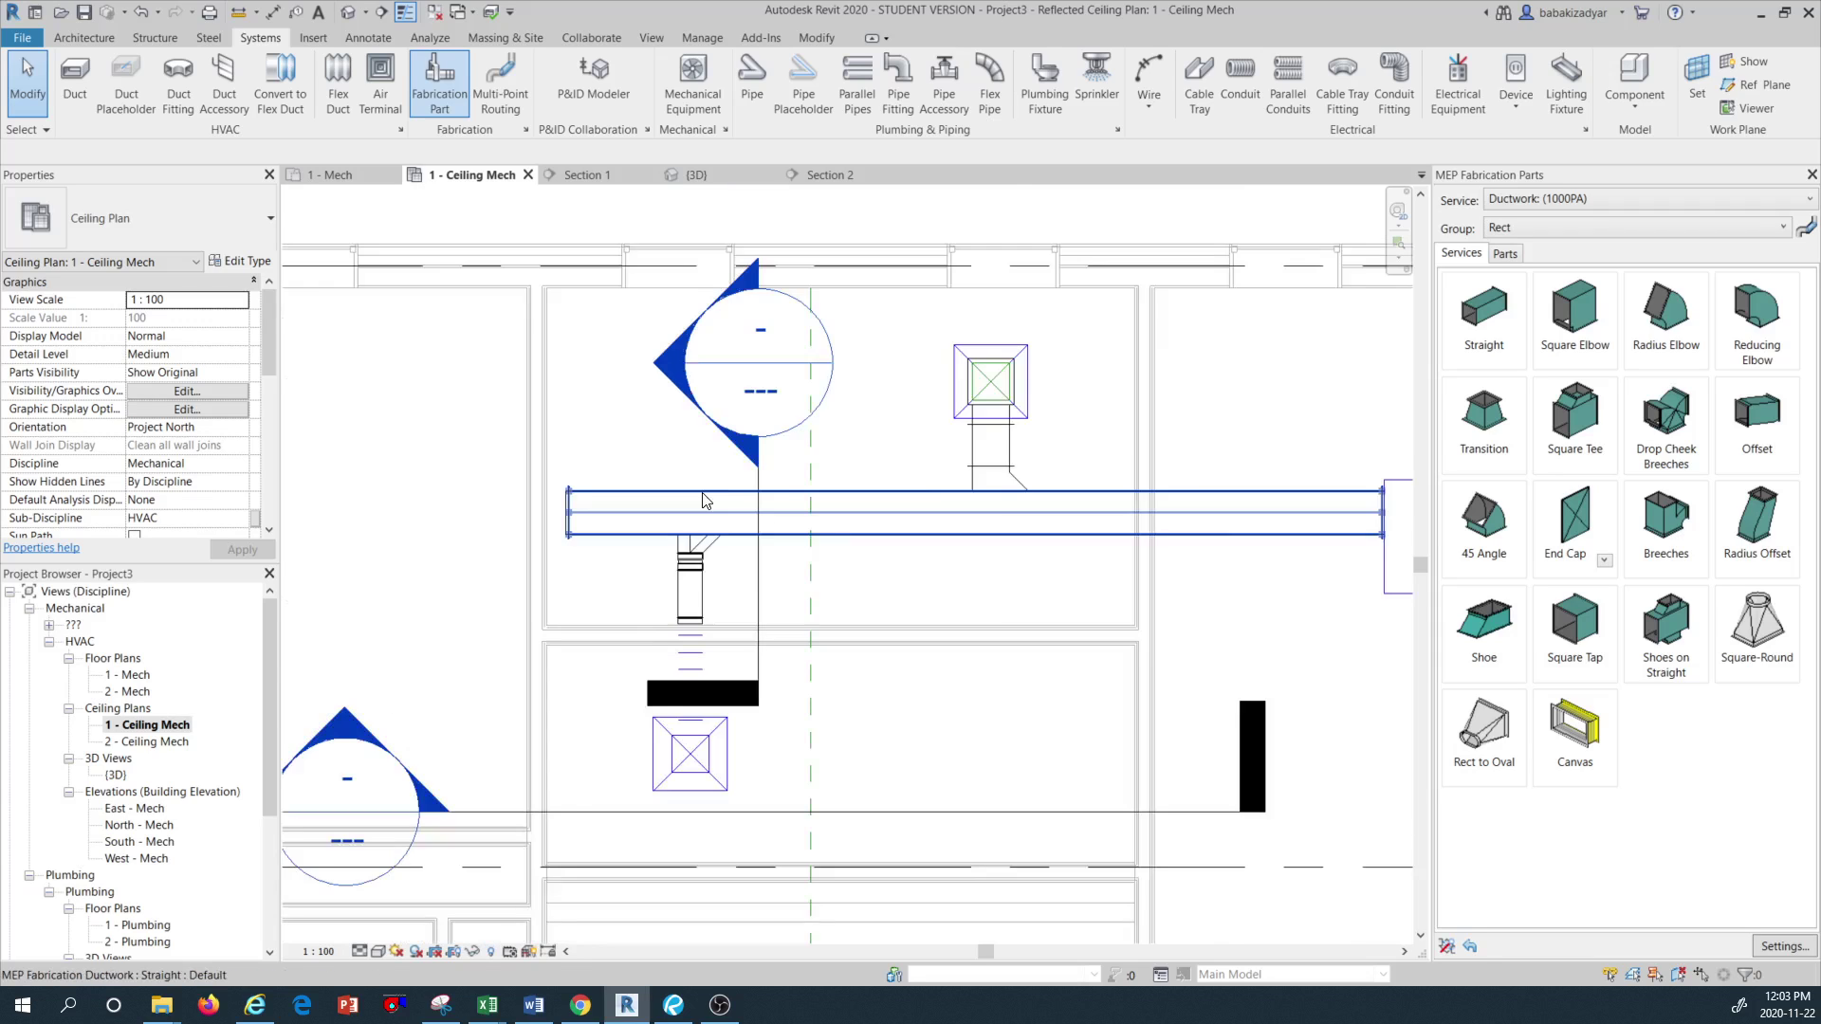
Try to optimize the lengths of the main rectangular duct together with its adjoining part
key(Tab)
click(864, 499)
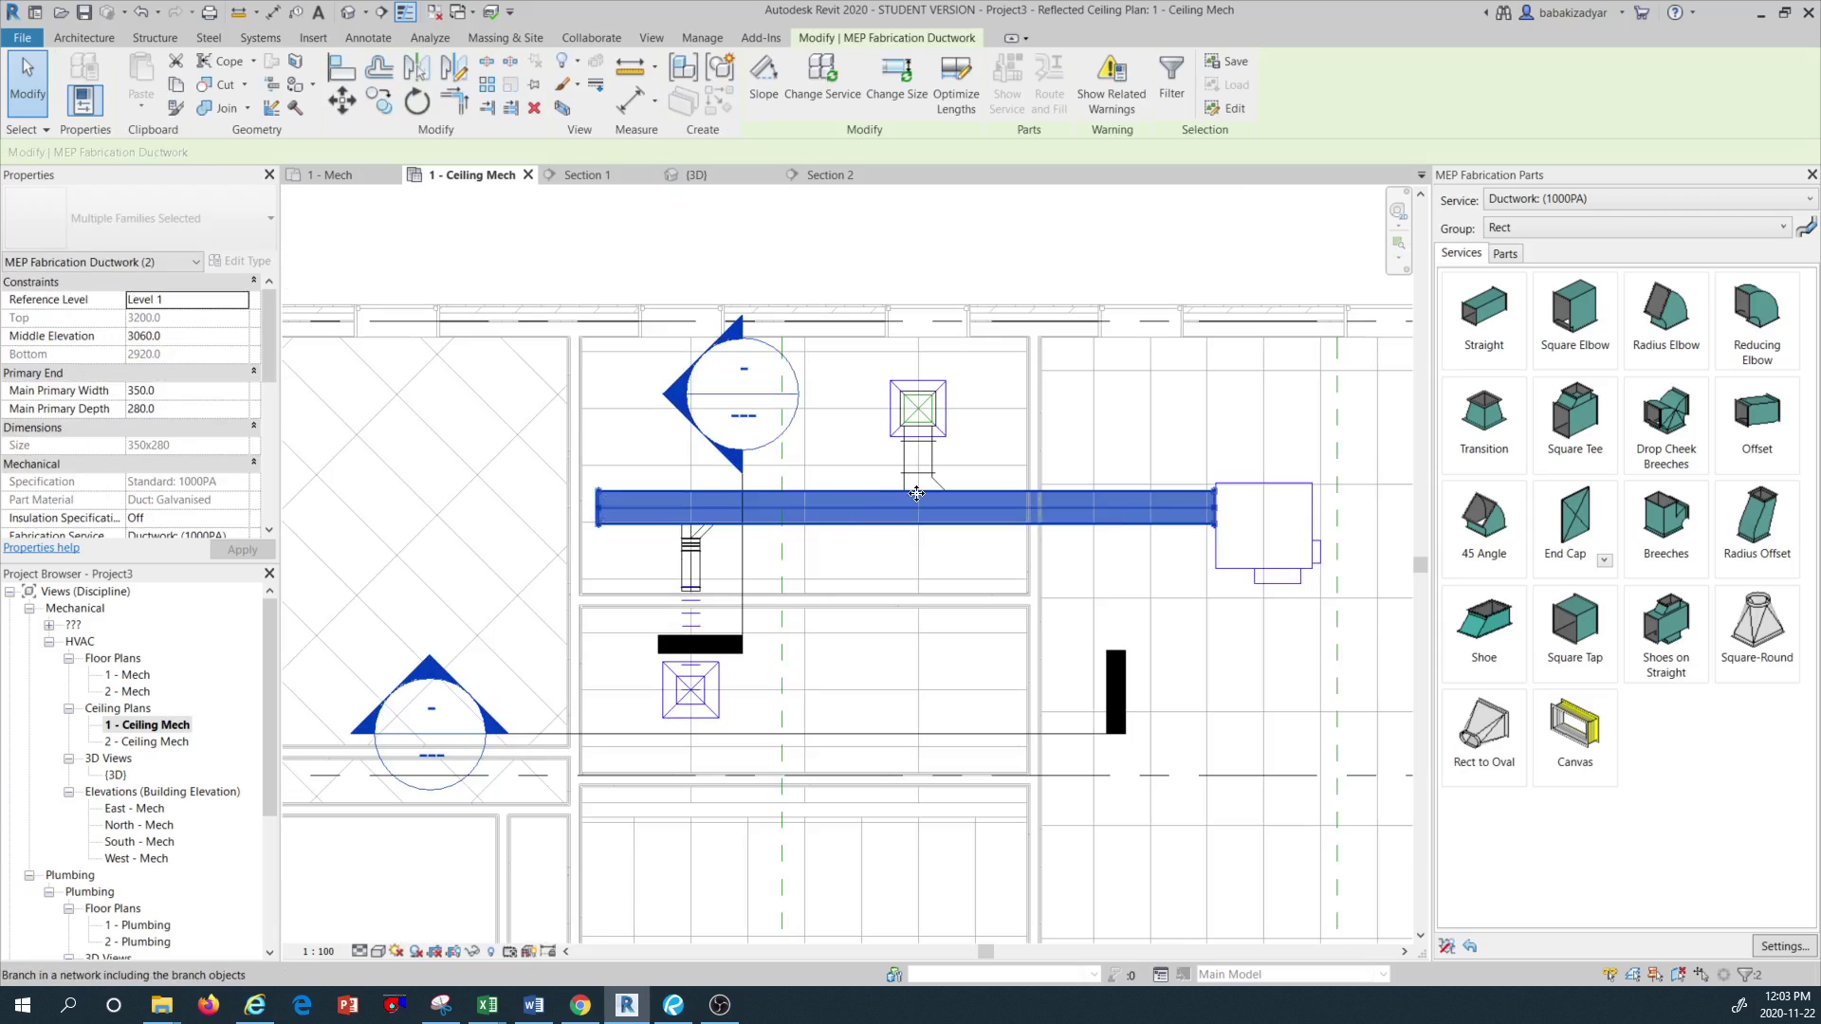
click(958, 84)
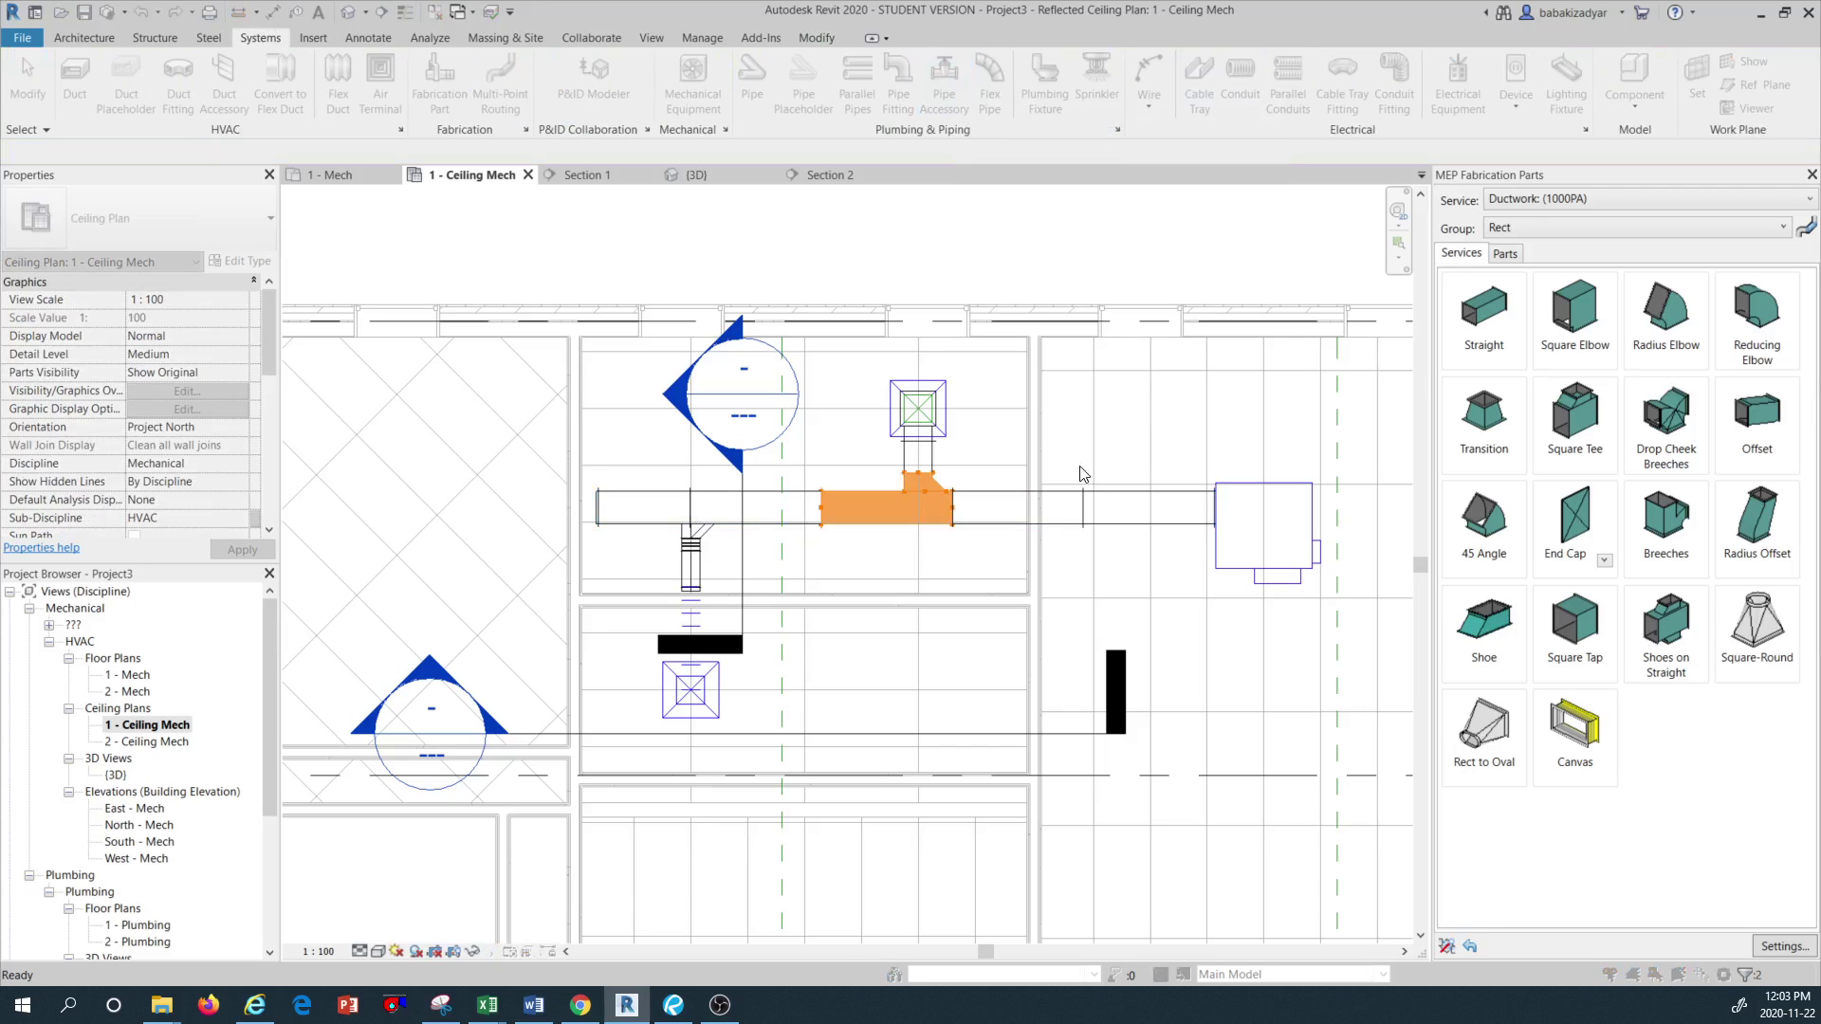
Optimize the lengths of the 350x280 main rectangular duct feeding both diffuser branches
click(881, 526)
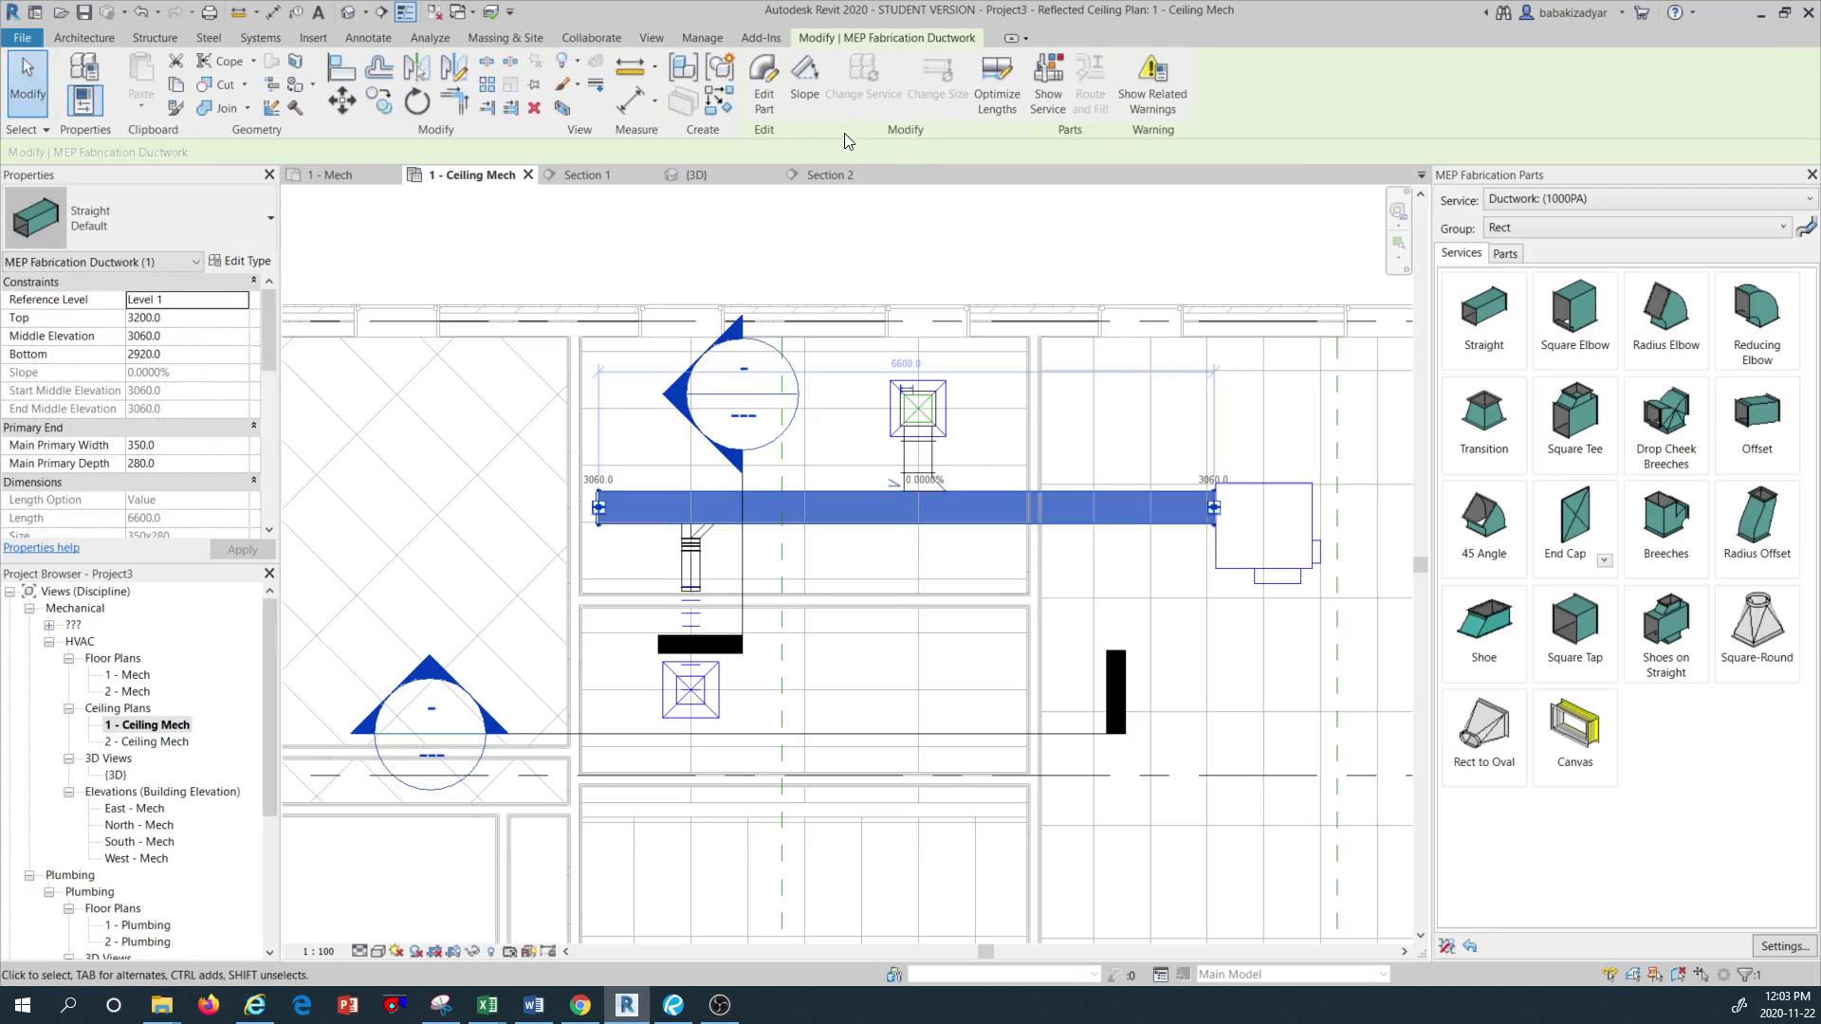
click(1002, 100)
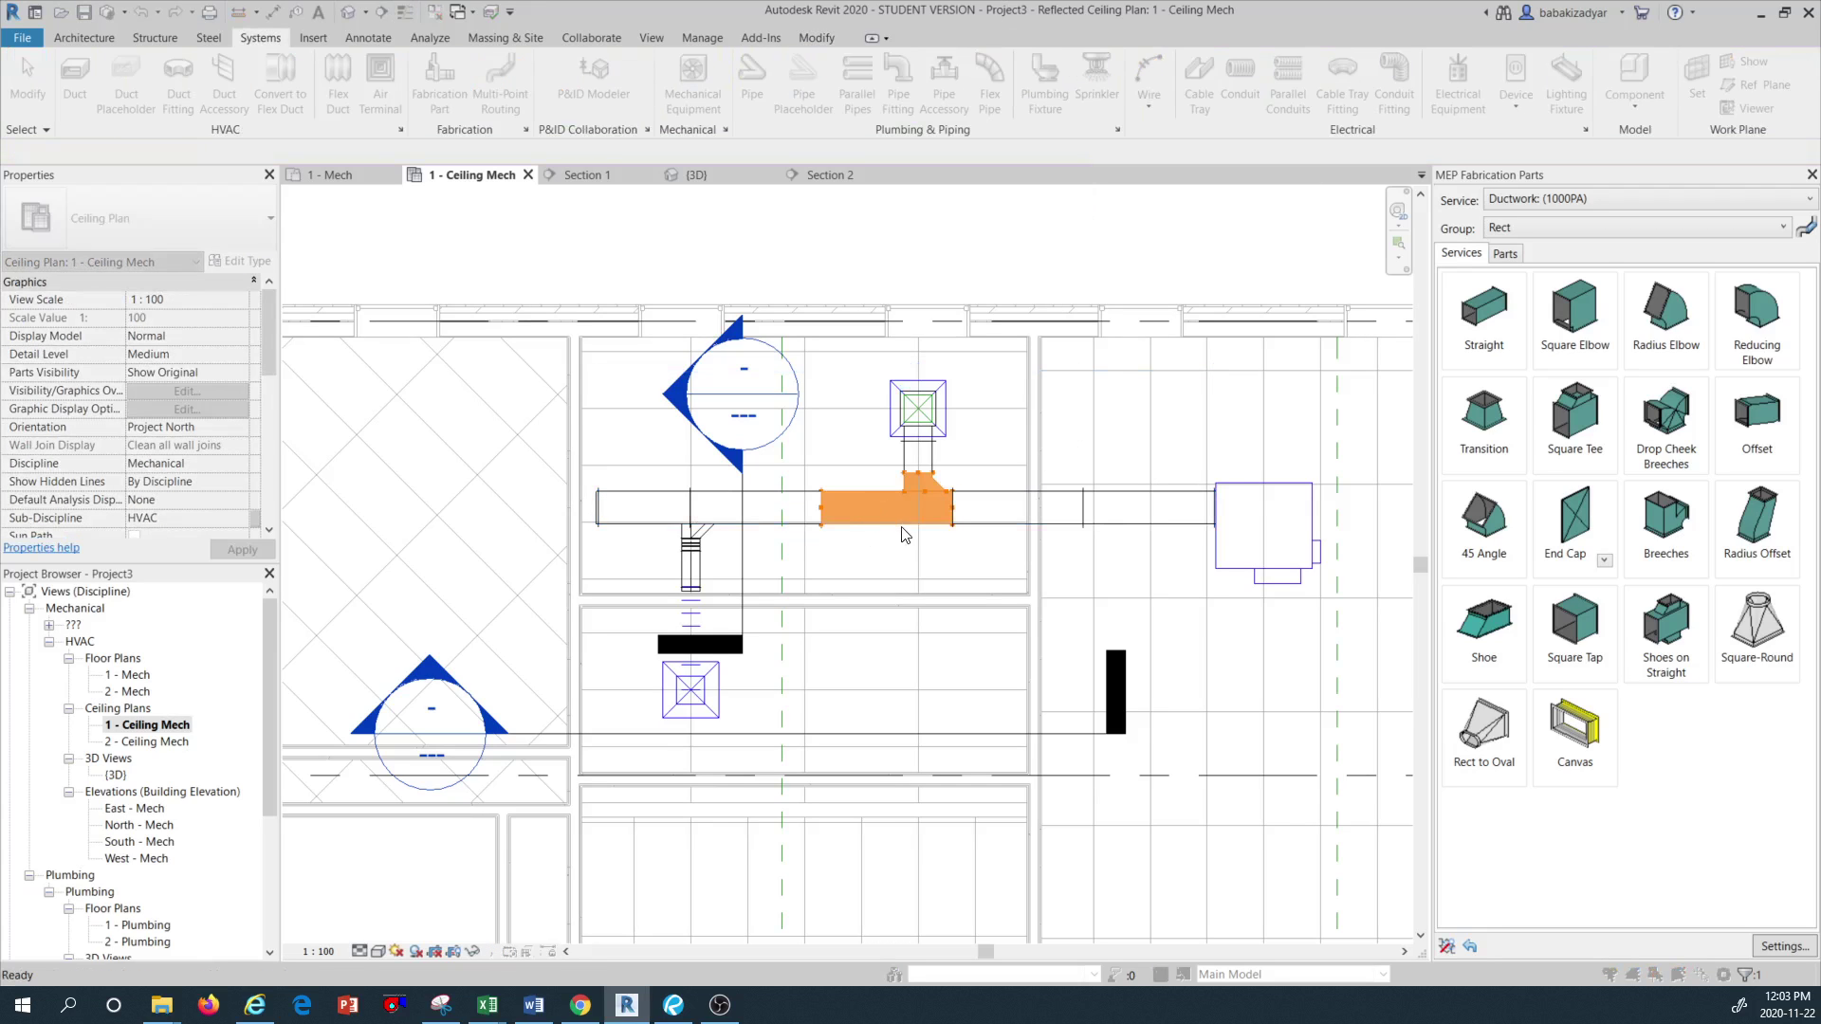
scroll(910, 485, up, 2)
scroll(907, 485, up, 1)
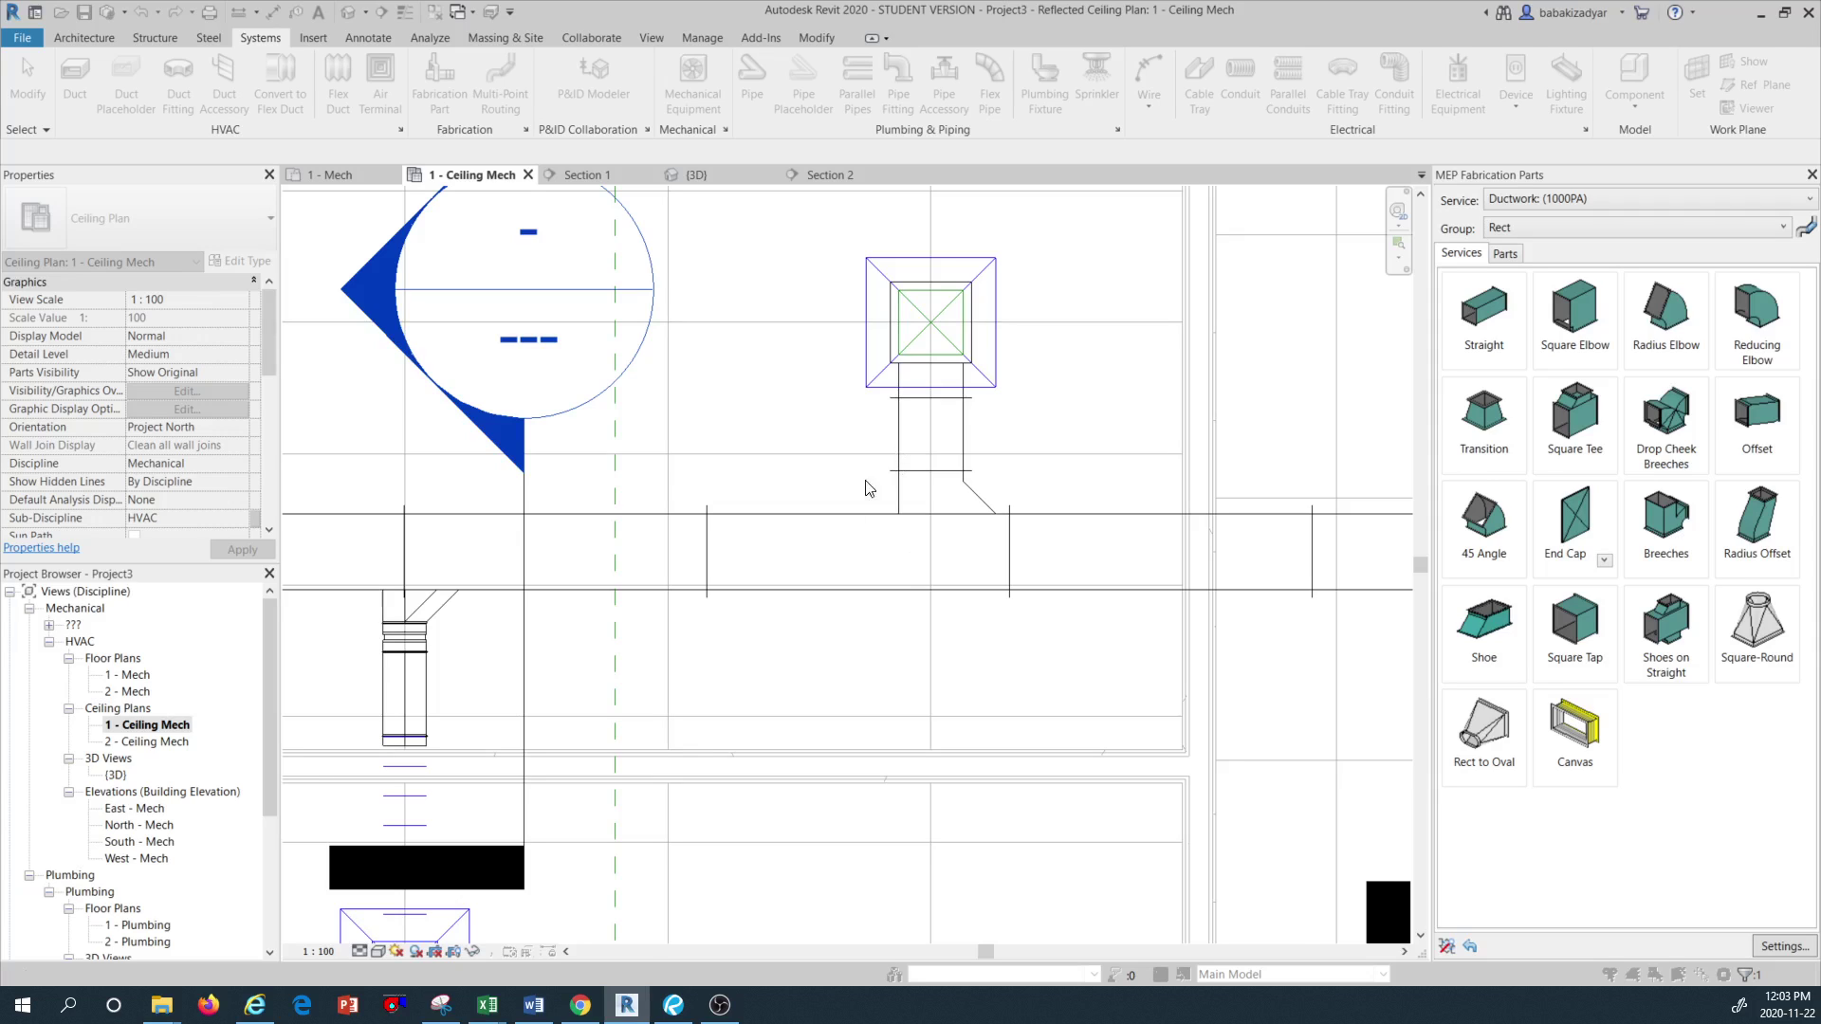
scroll(811, 538, down, 5)
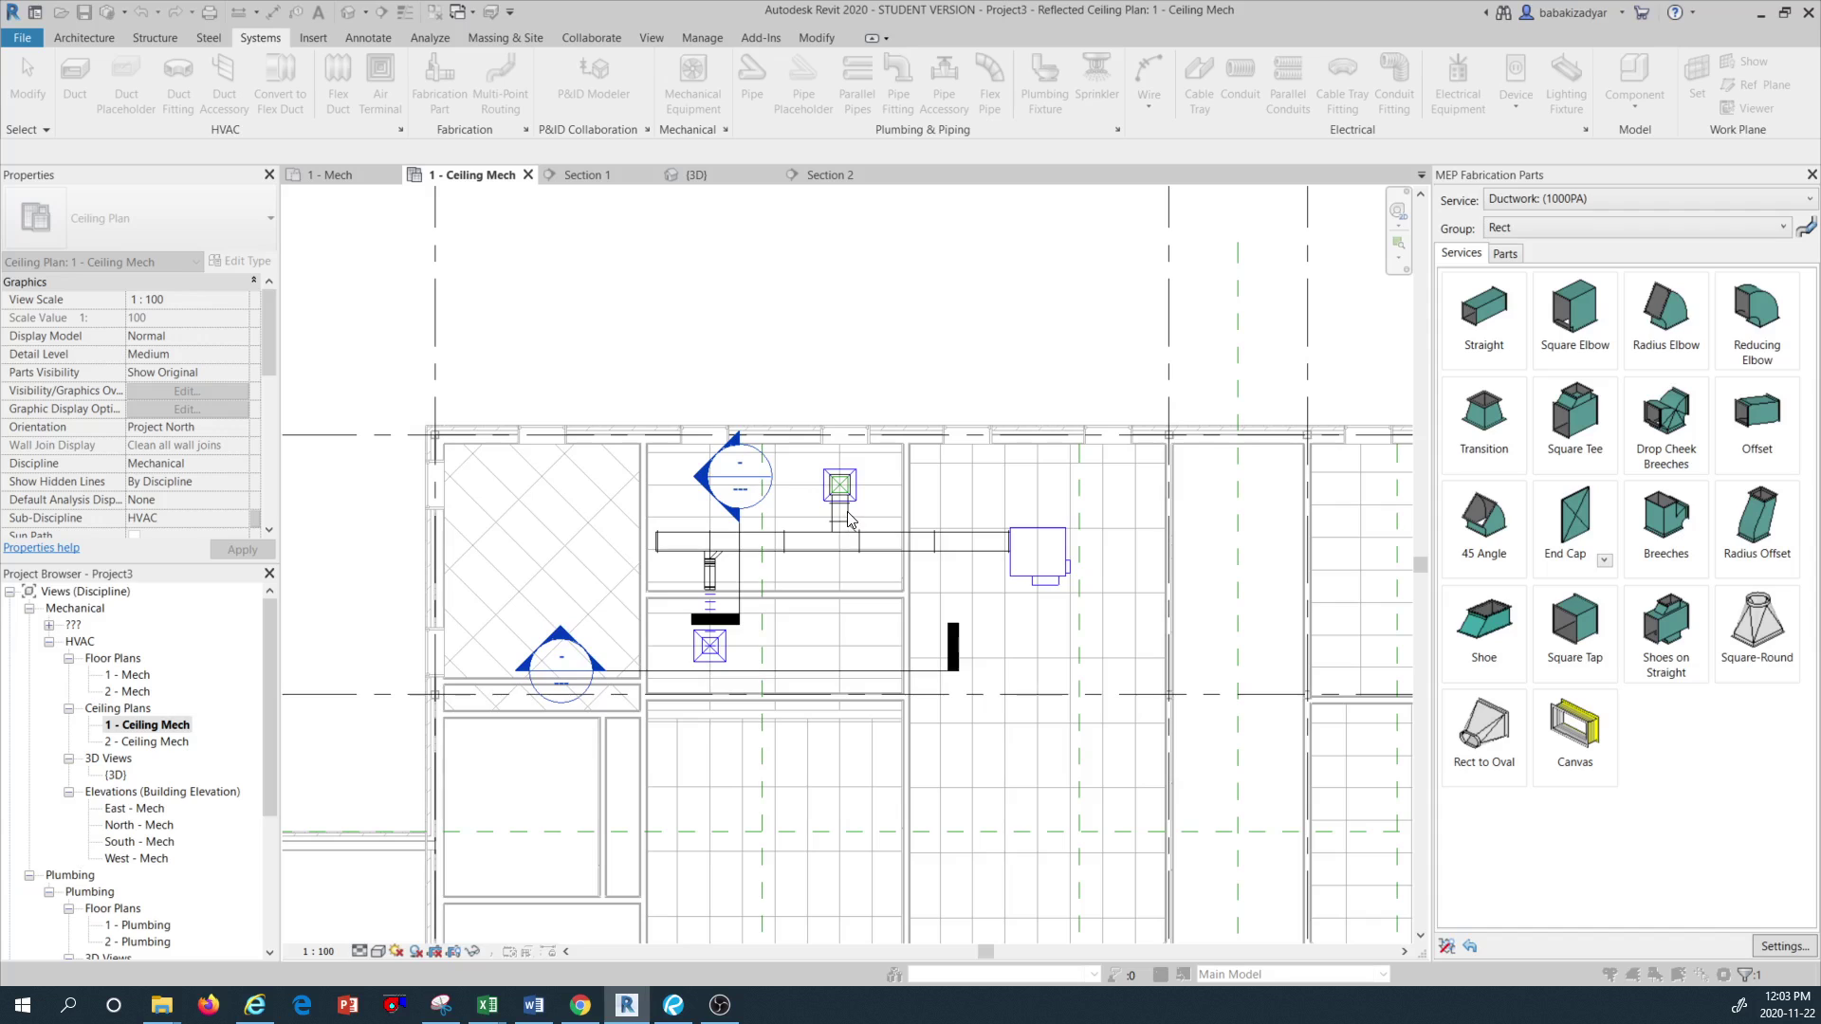
scroll(992, 545, up, 2)
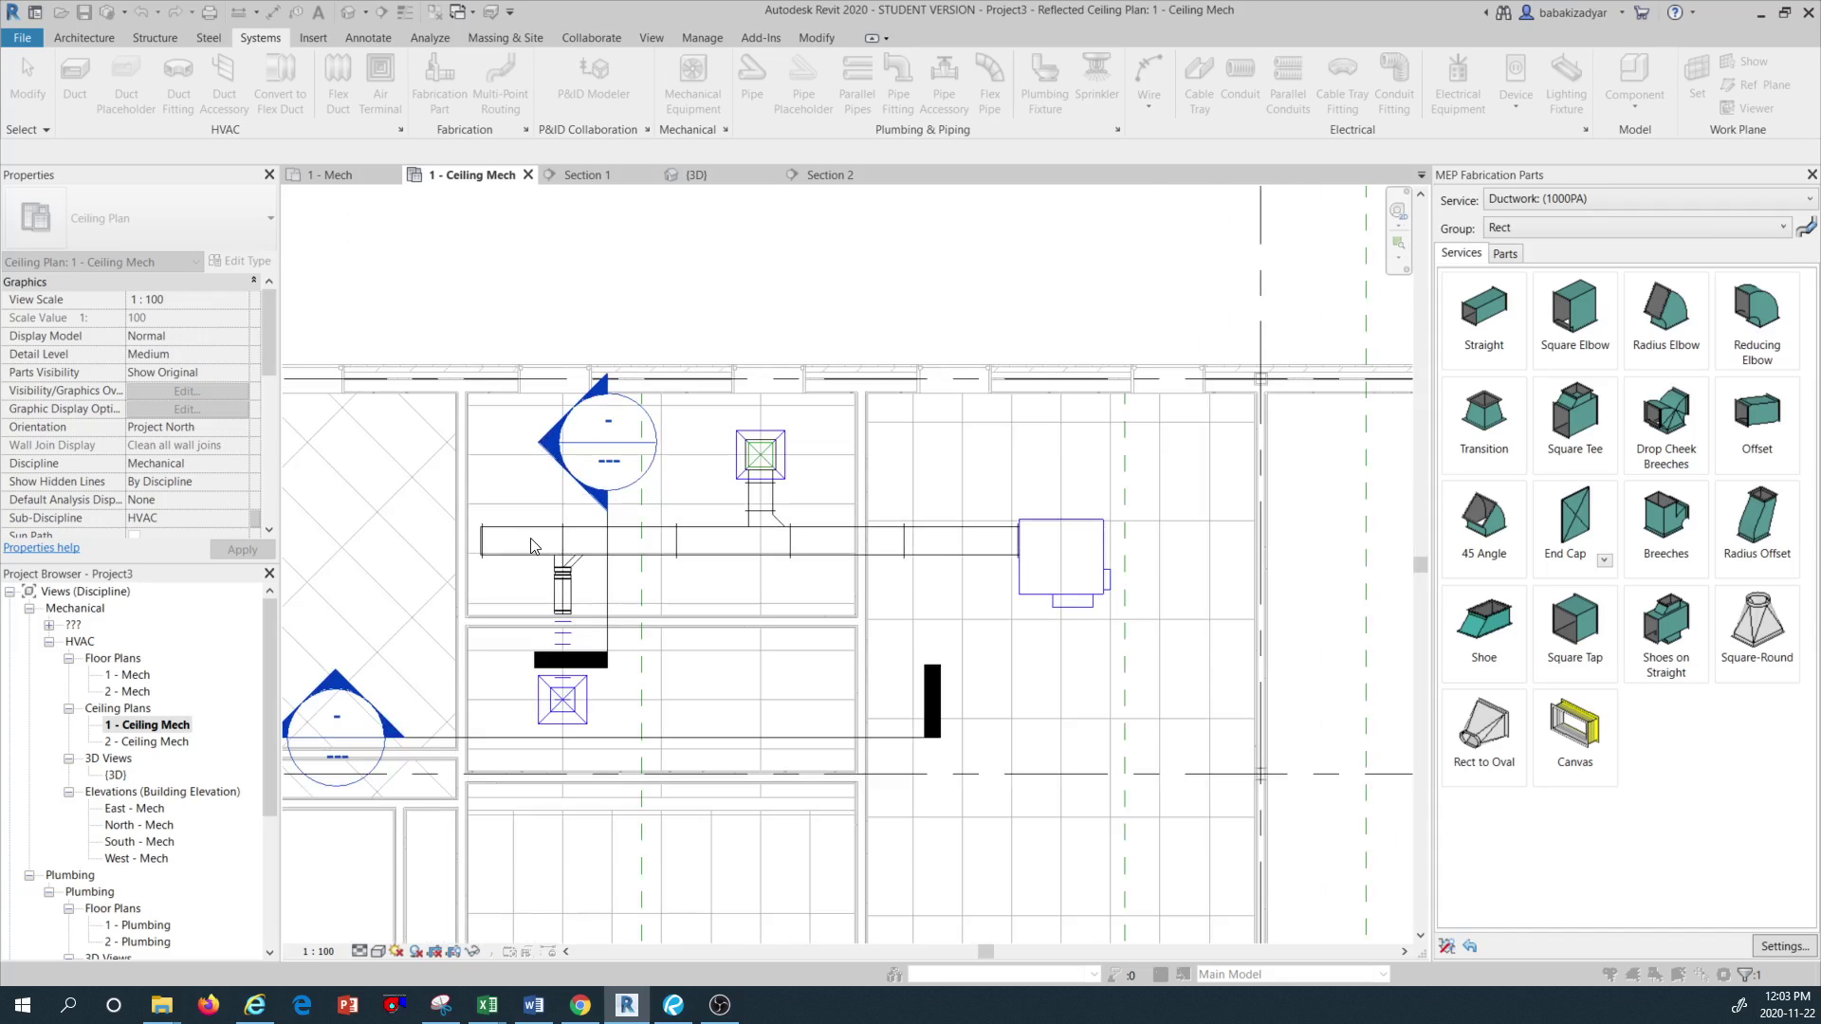
scroll(637, 557, up, 1)
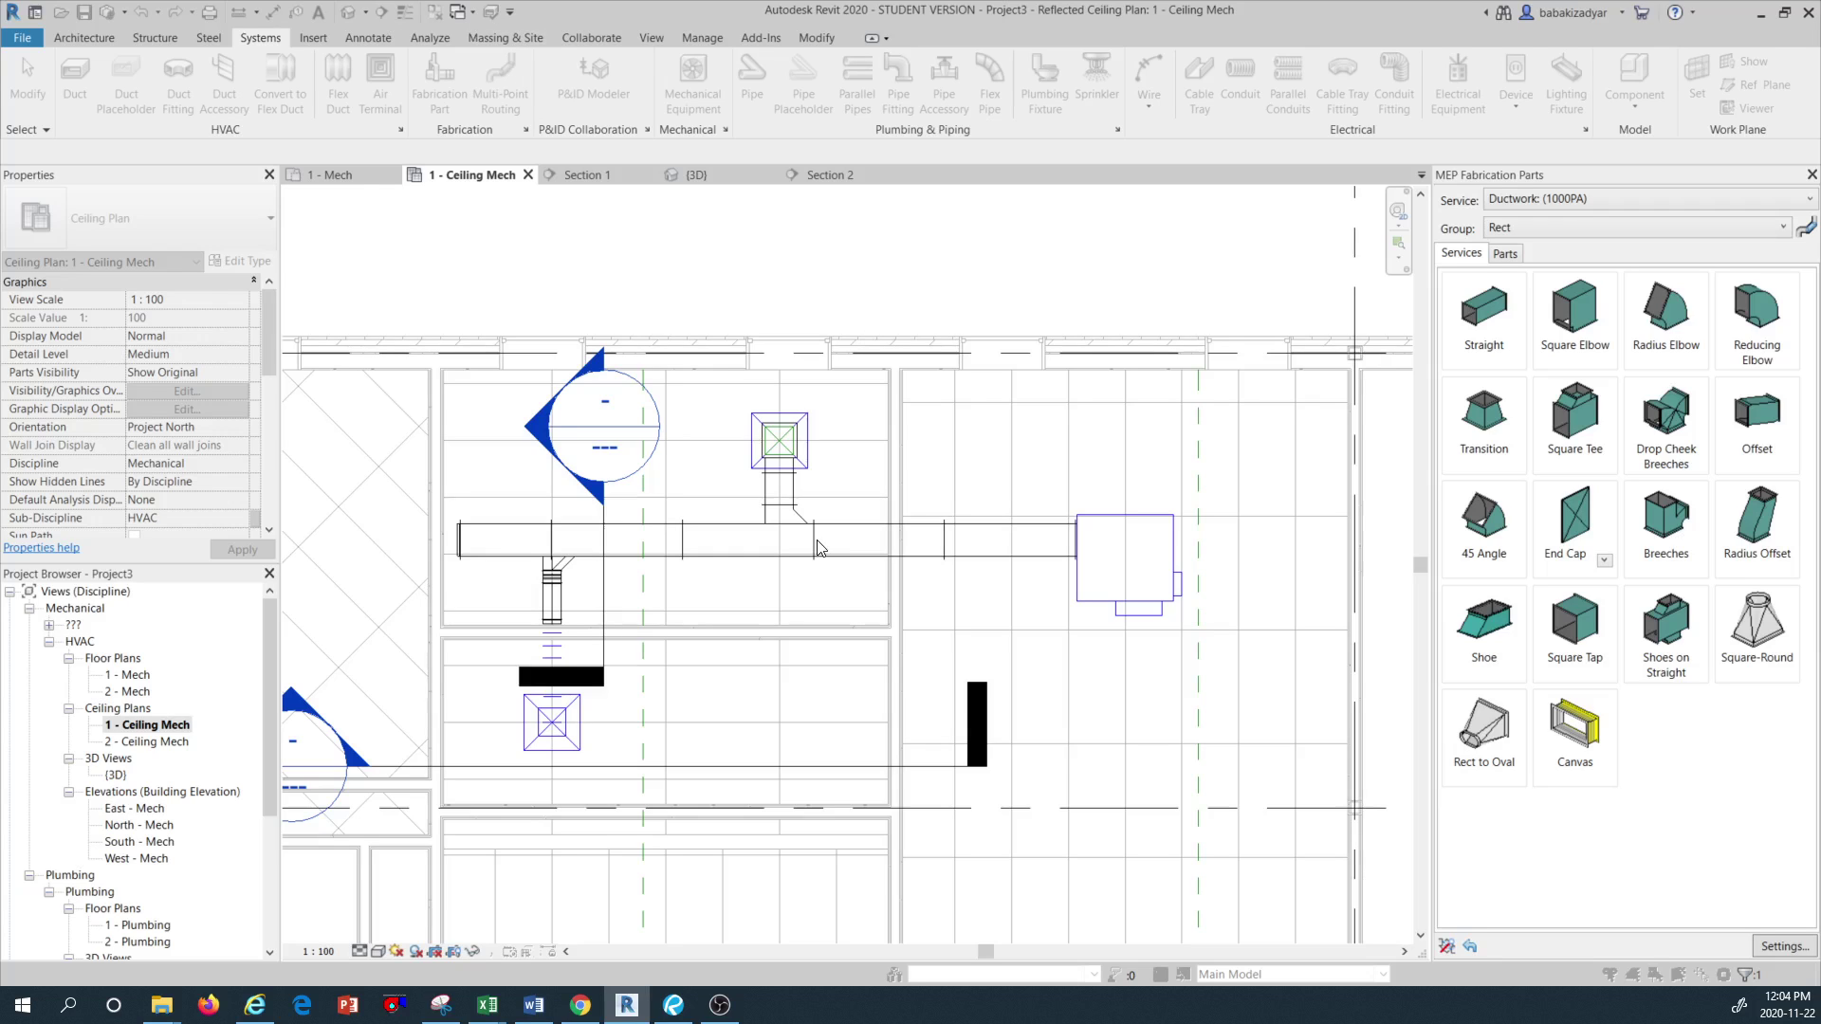
Narrow the MEP Fabrication Parts palette to widen the drawing area
right_click(729, 583)
key(Escape)
scroll(752, 618, down, 6)
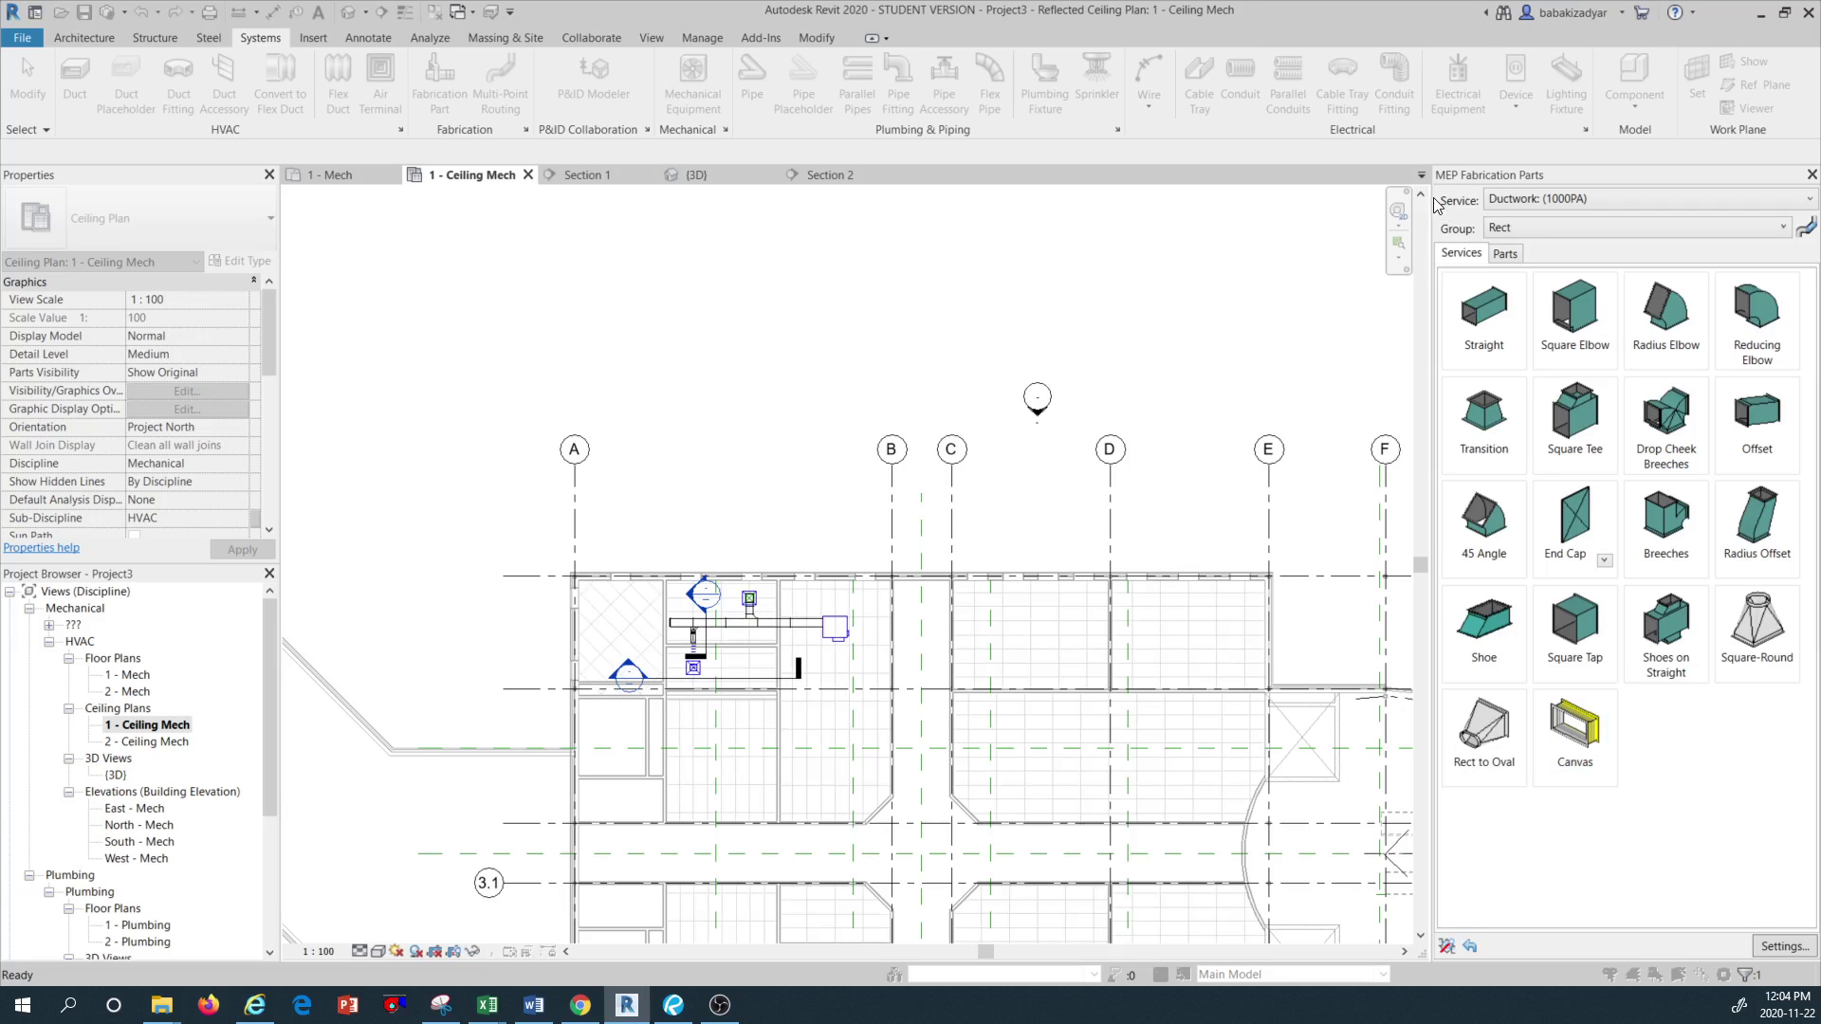
drag(1432, 204, 1631, 206)
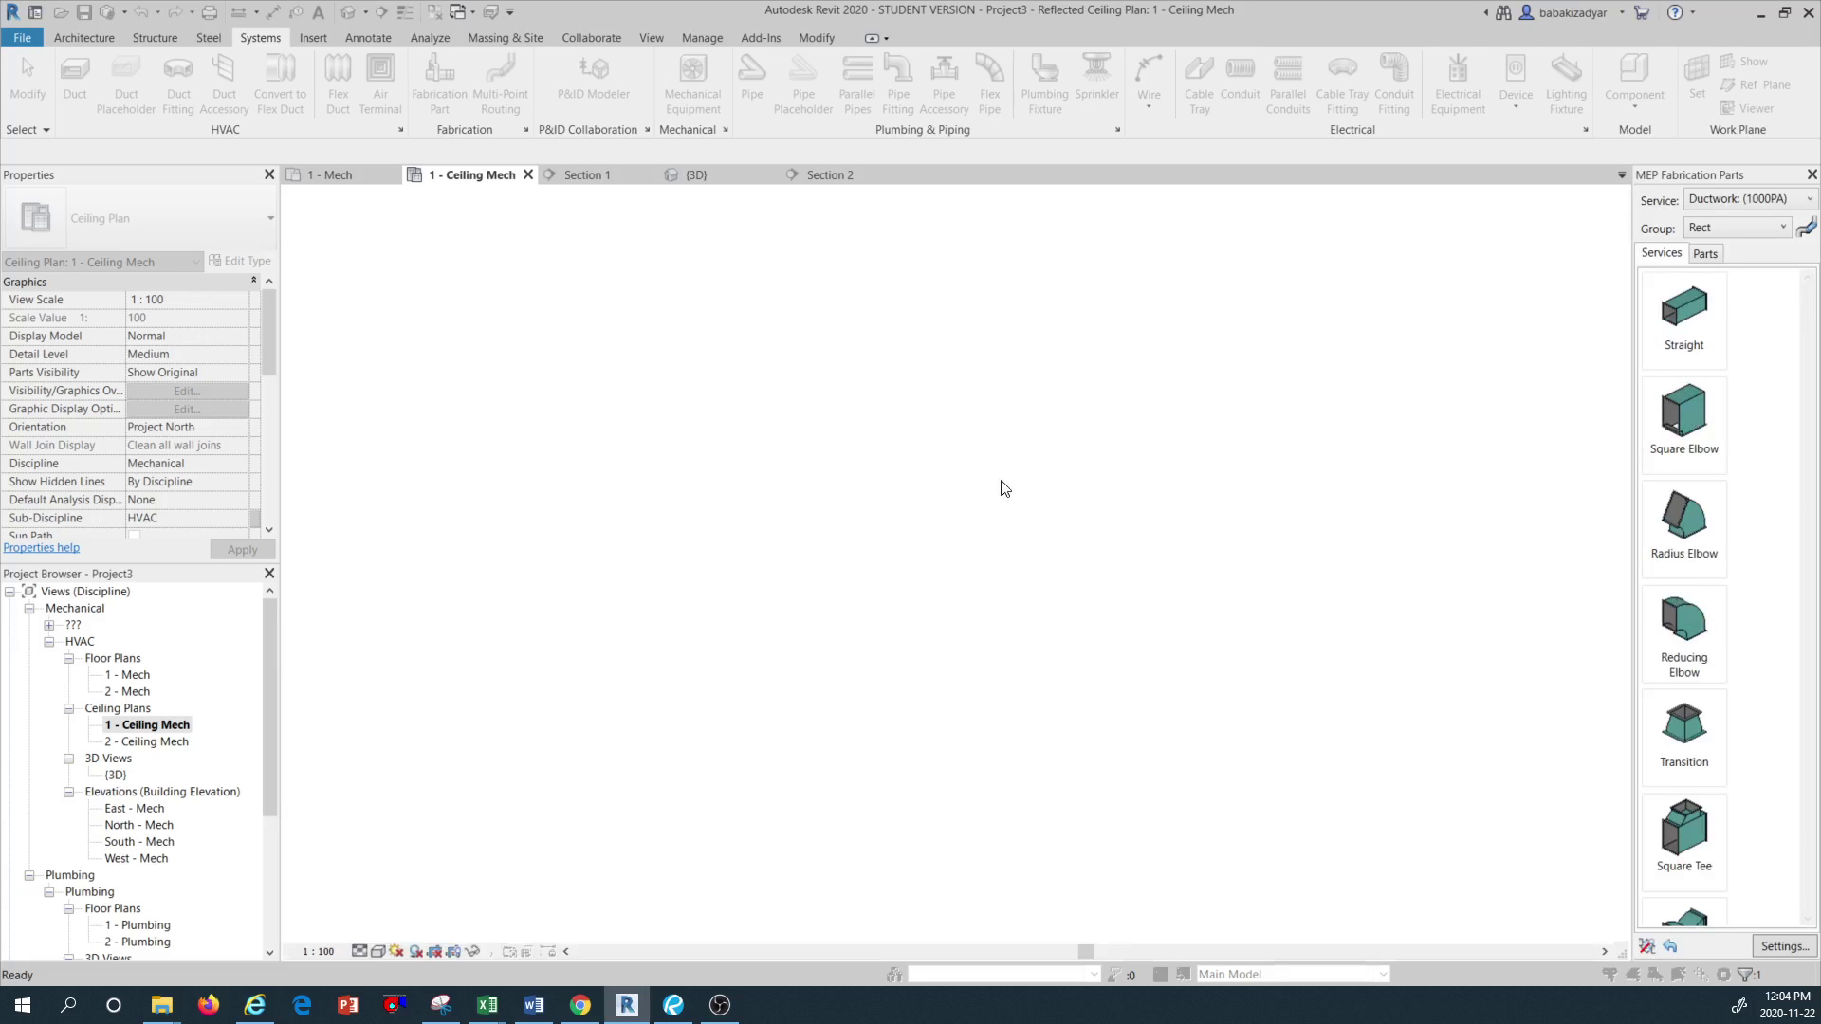
scroll(770, 696, up, 1)
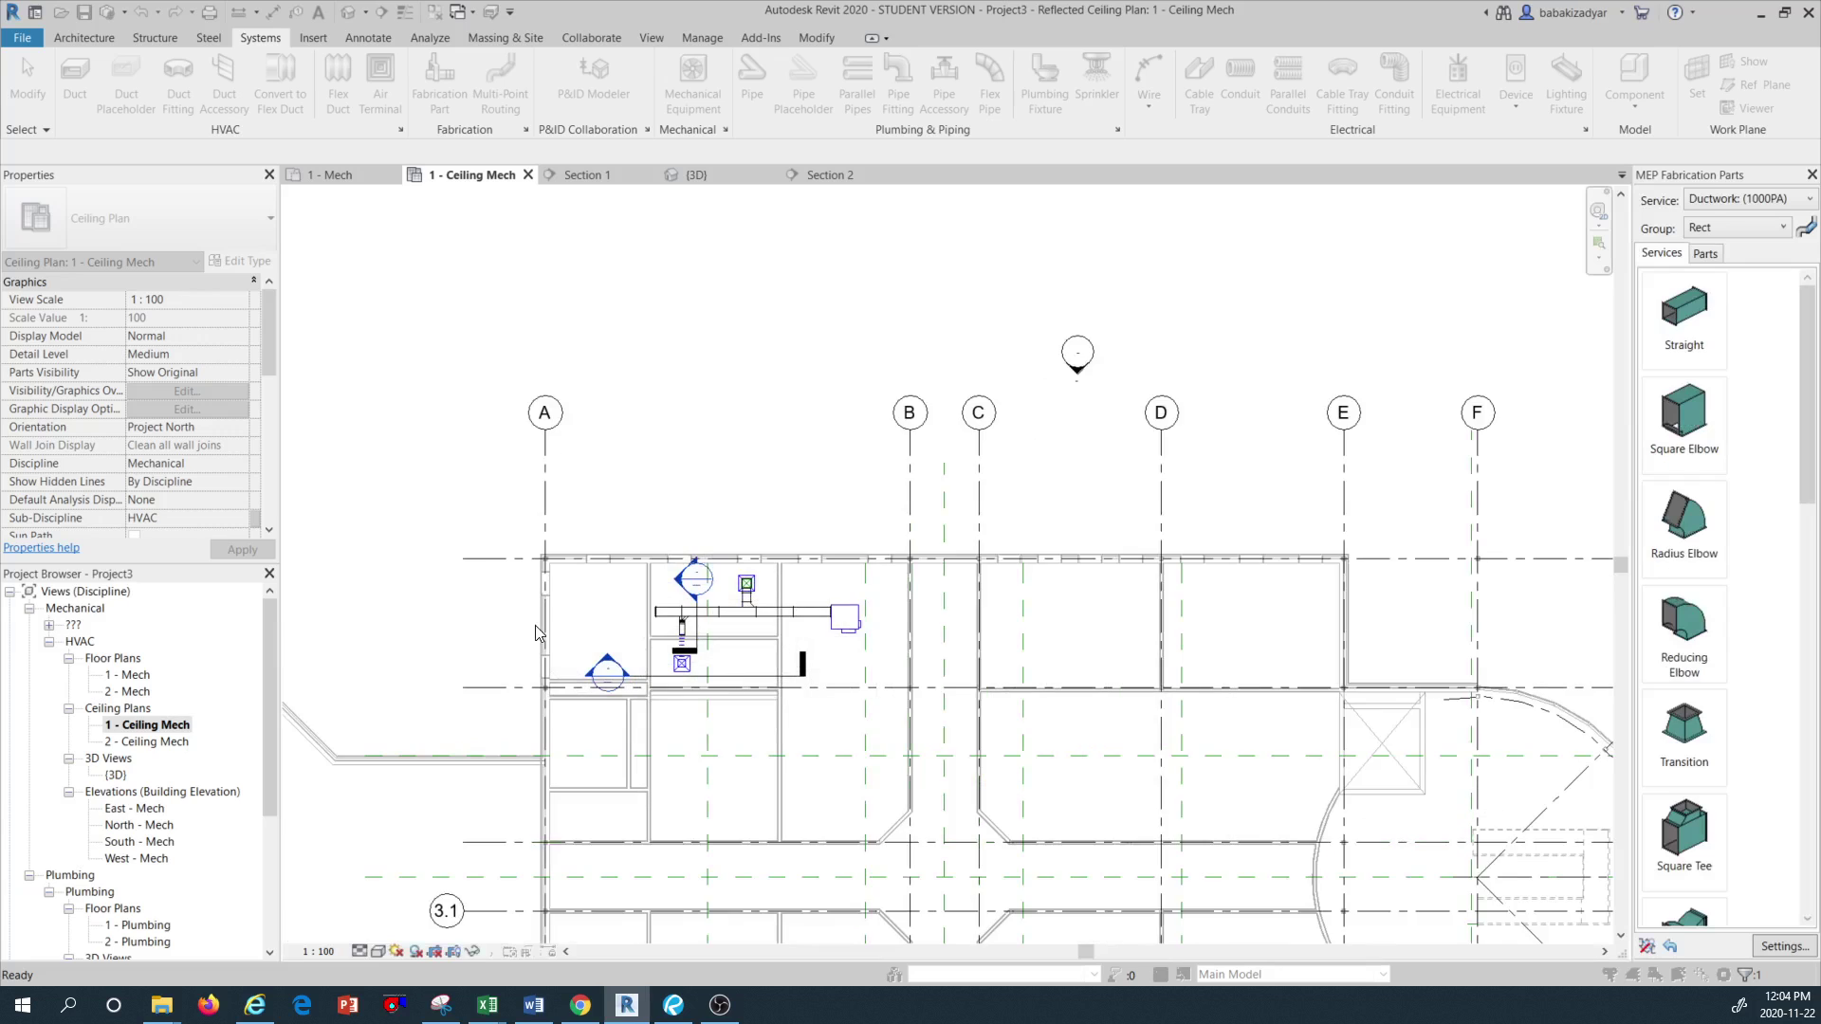
Open the 2 - Ceiling Mech and 1 - Mech plans and examine the sectioned main duct on the level 1 floor plan
click(142, 742)
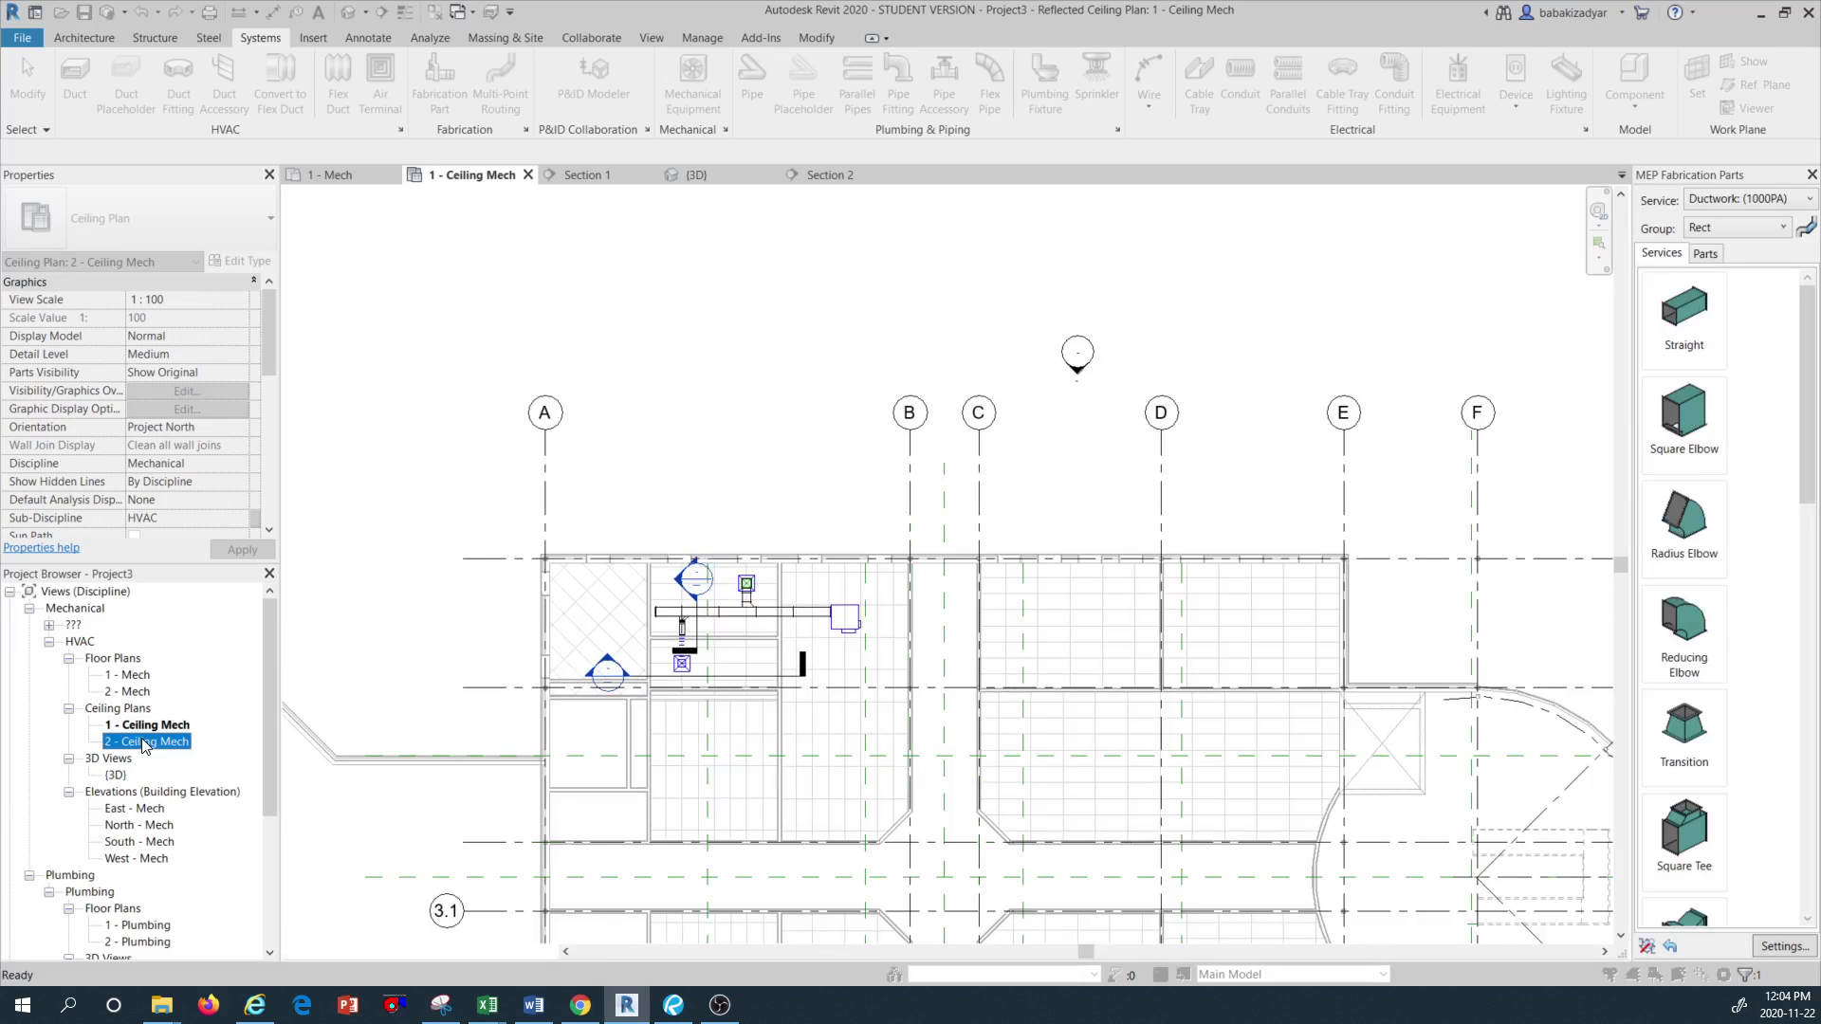
double_click(143, 740)
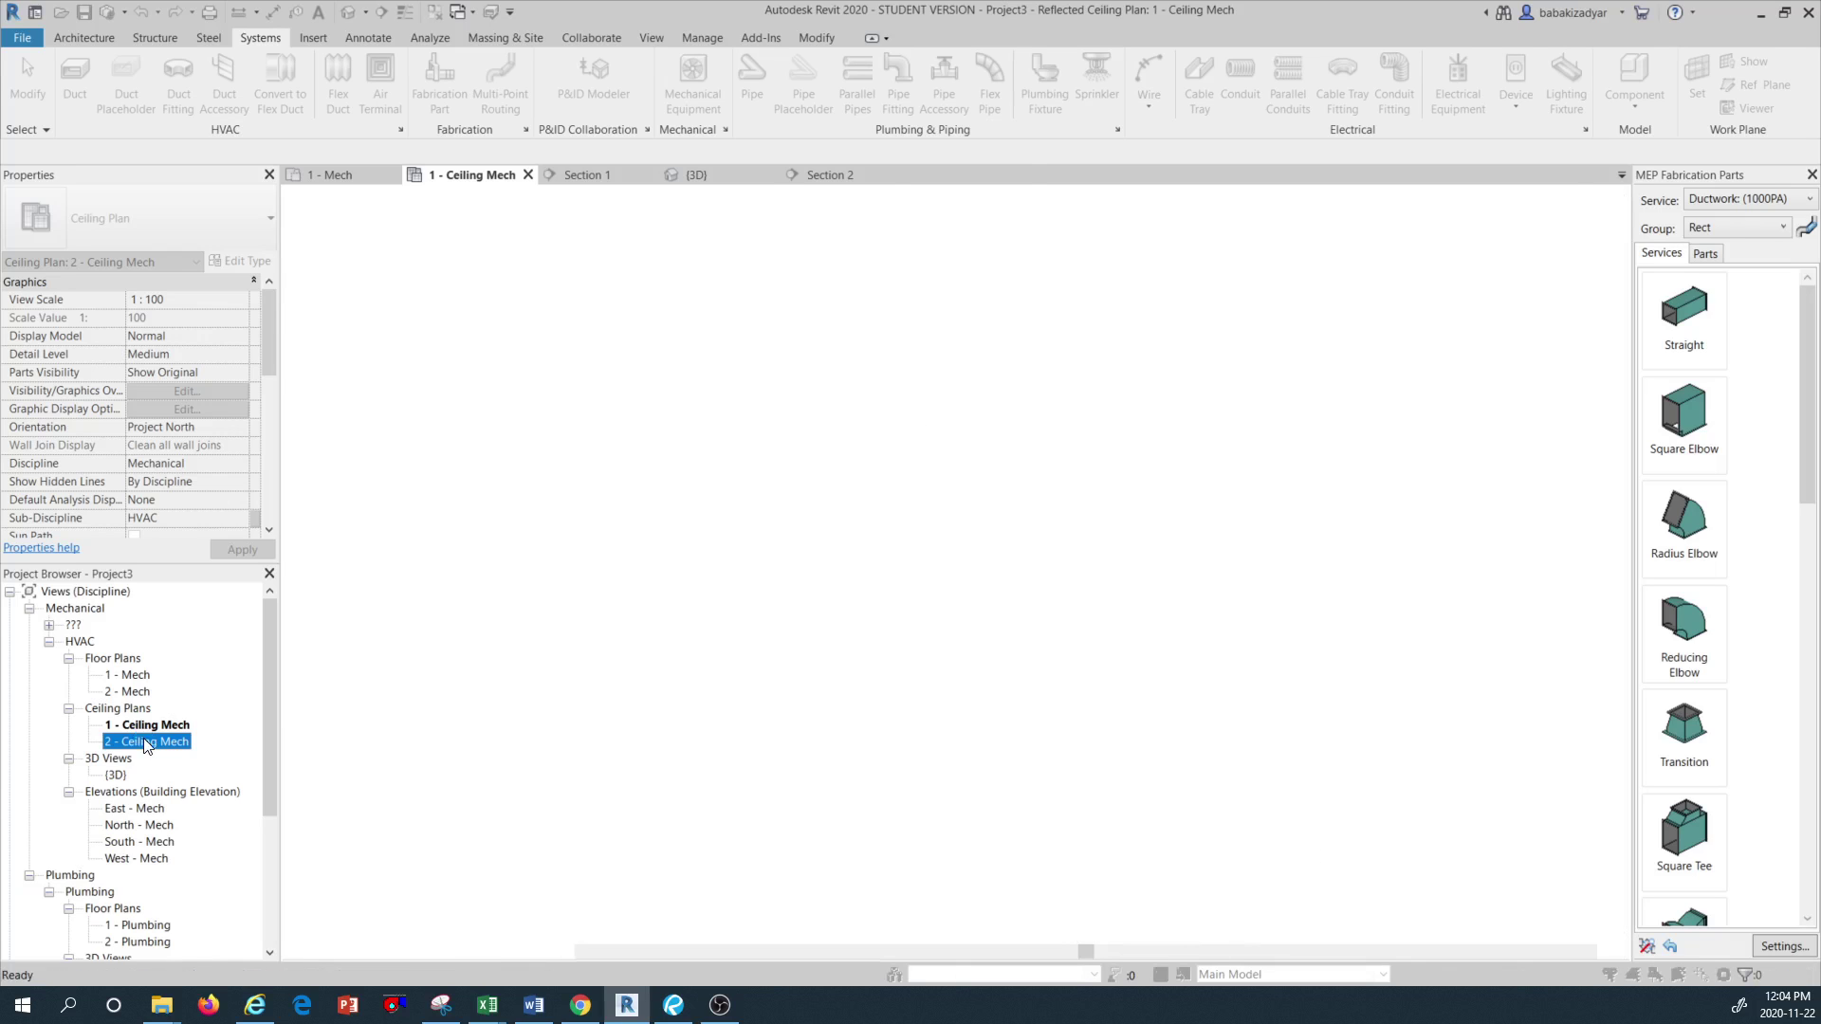
double_click(164, 727)
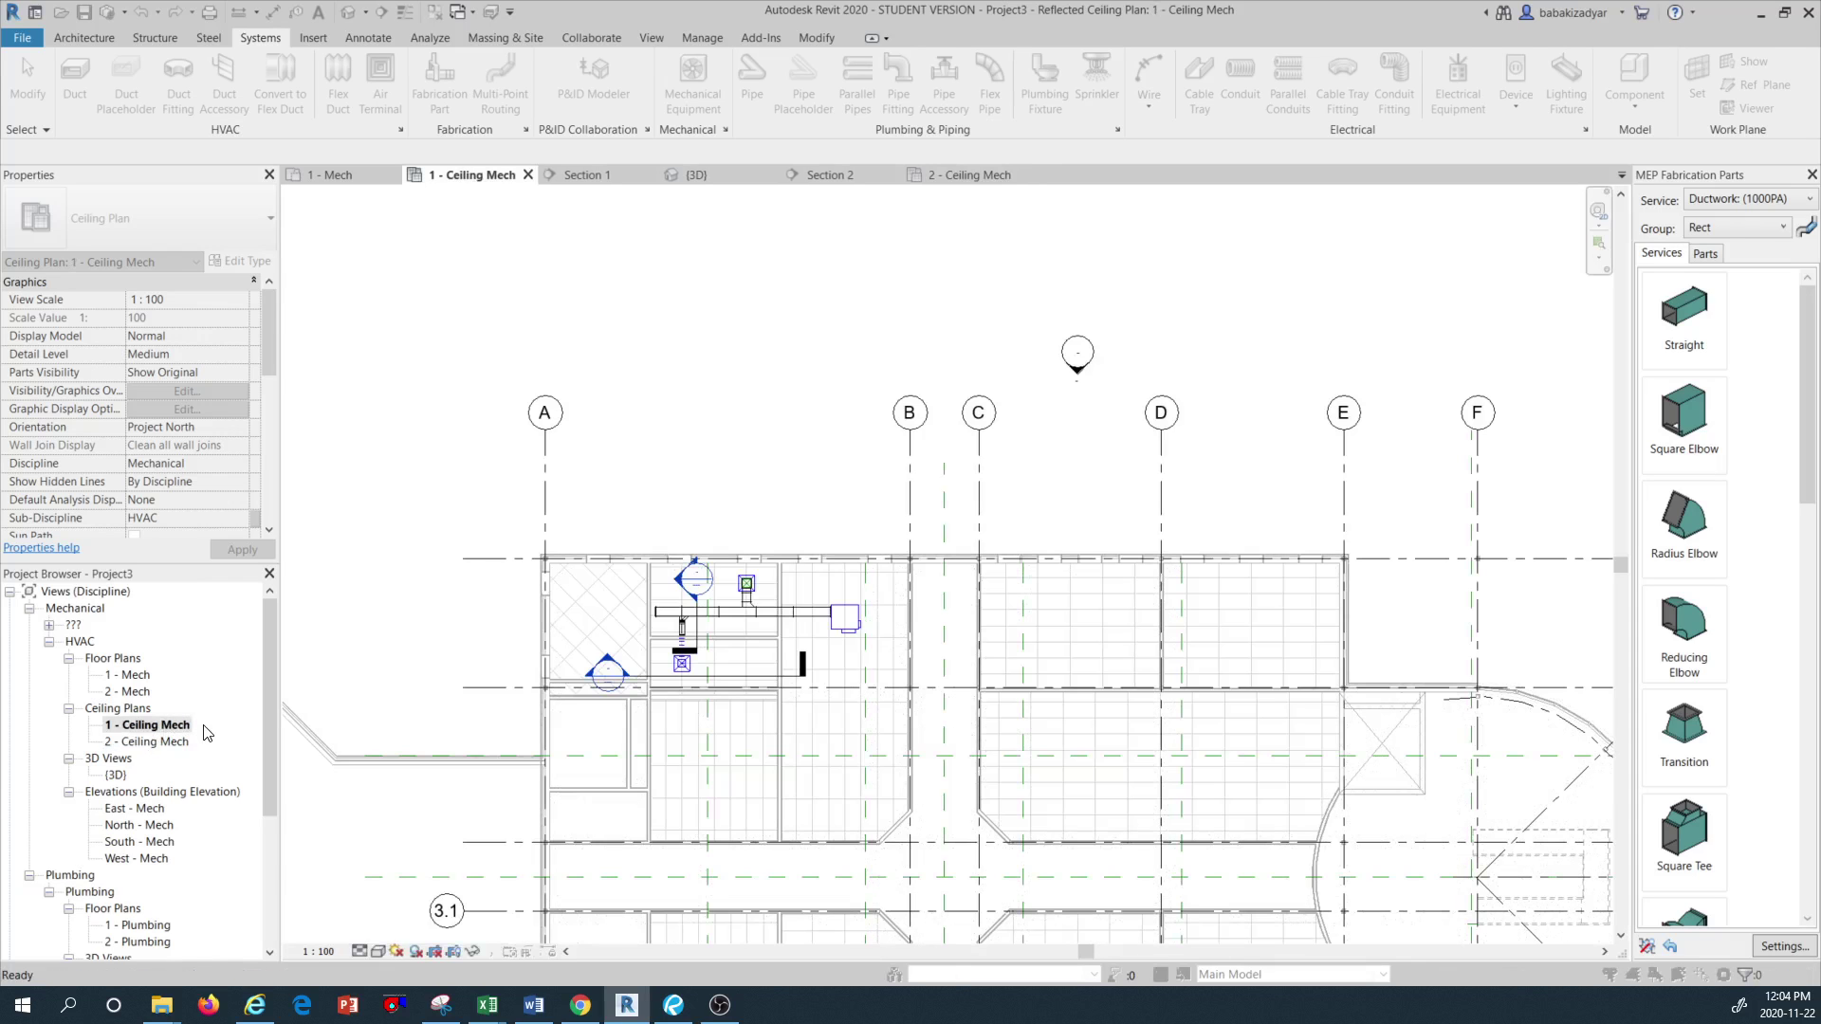
double_click(134, 675)
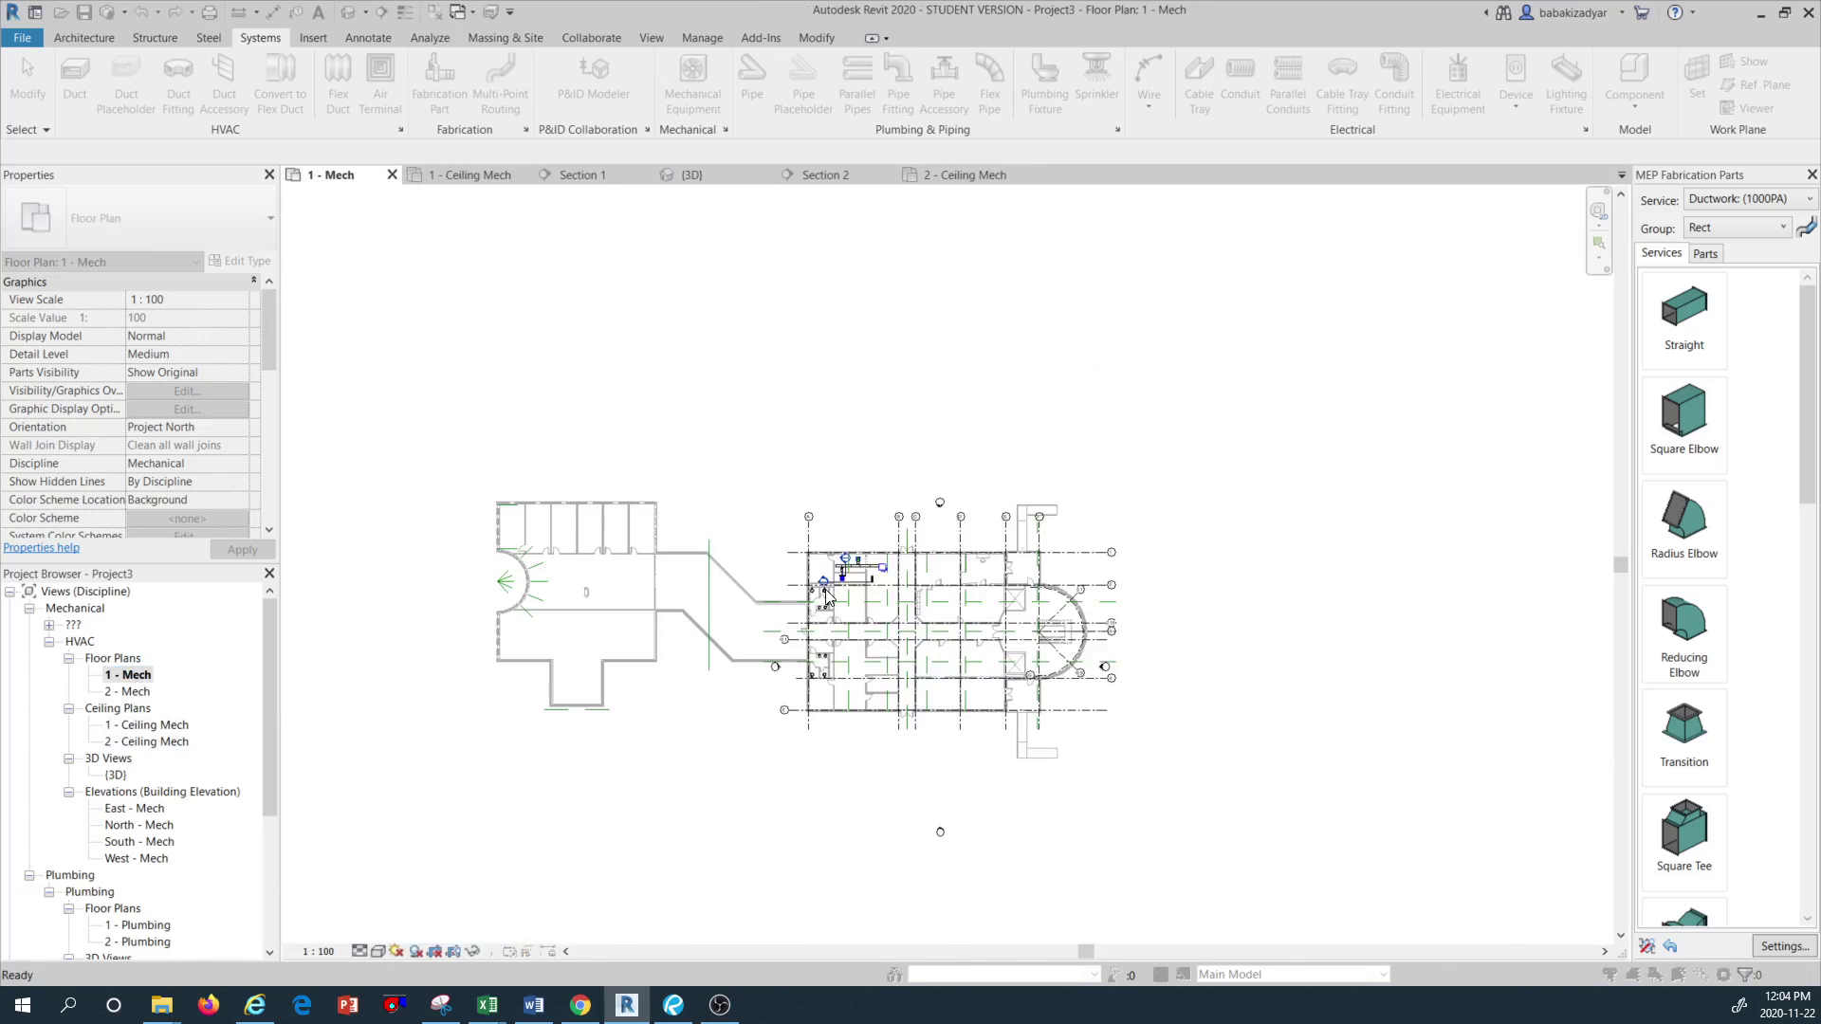
scroll(849, 574, up, 3)
scroll(849, 574, up, 6)
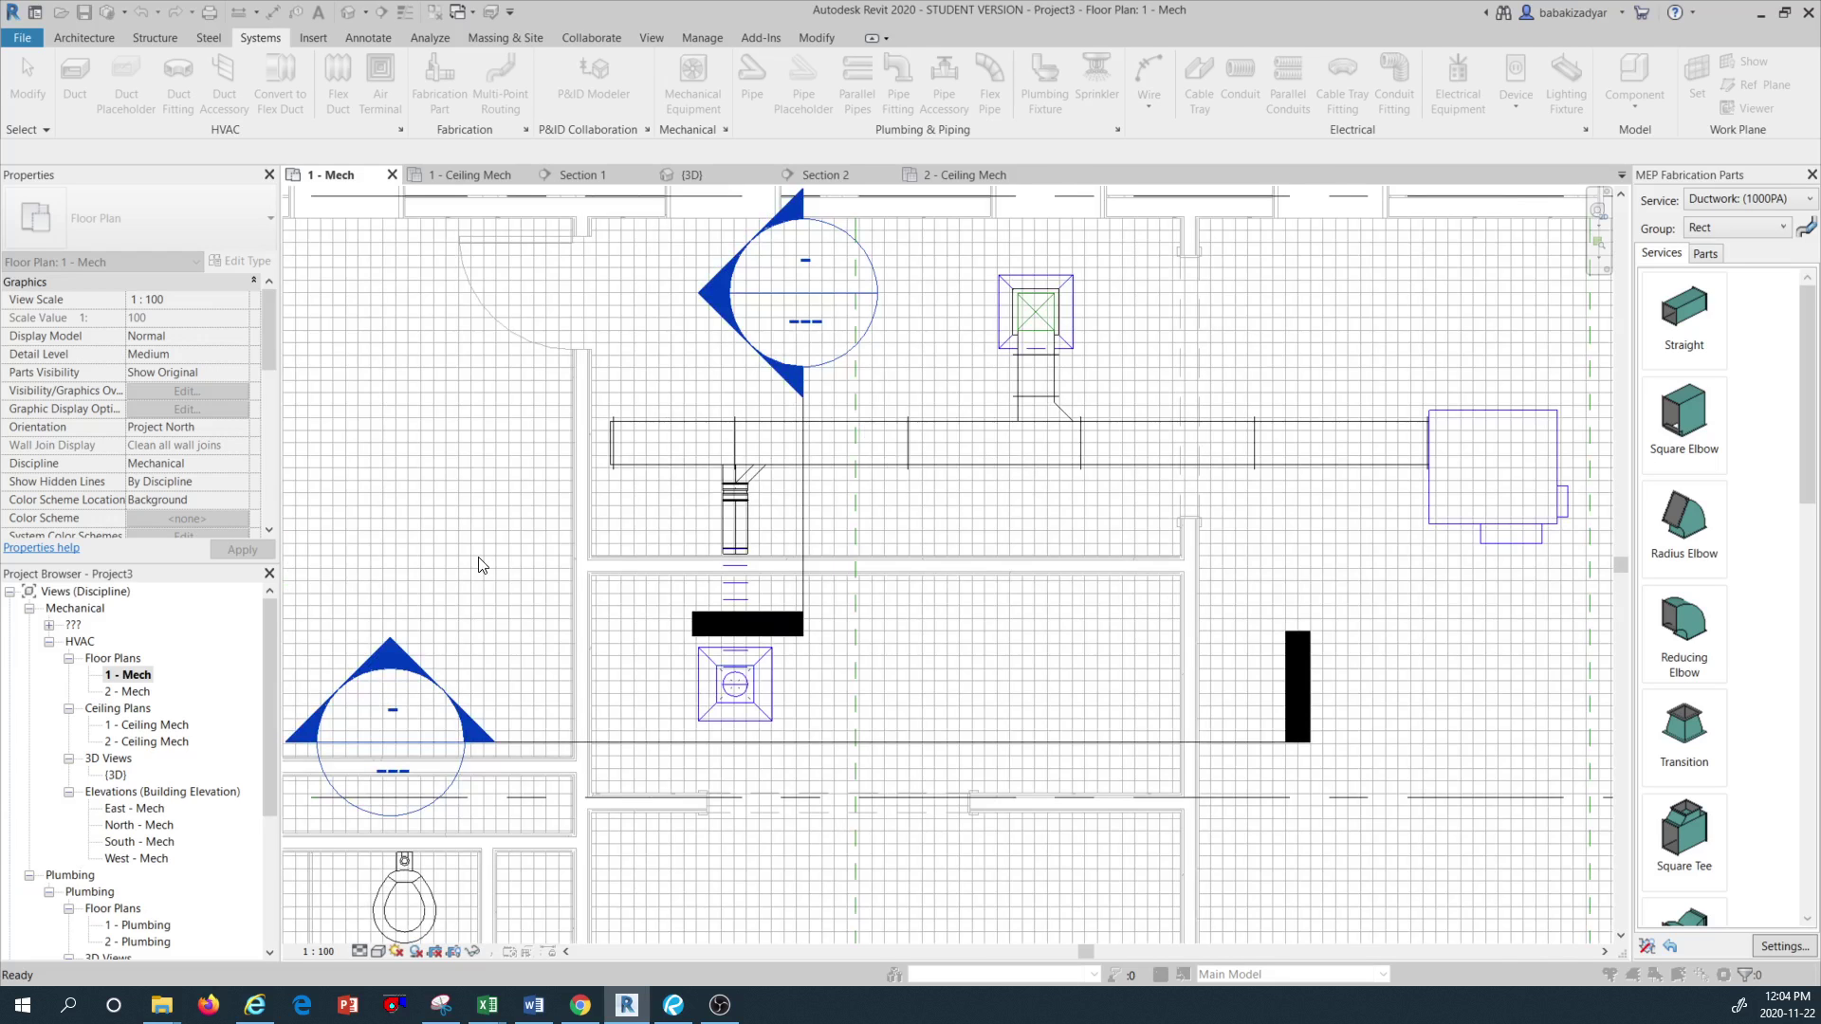
scroll(479, 565, down, 3)
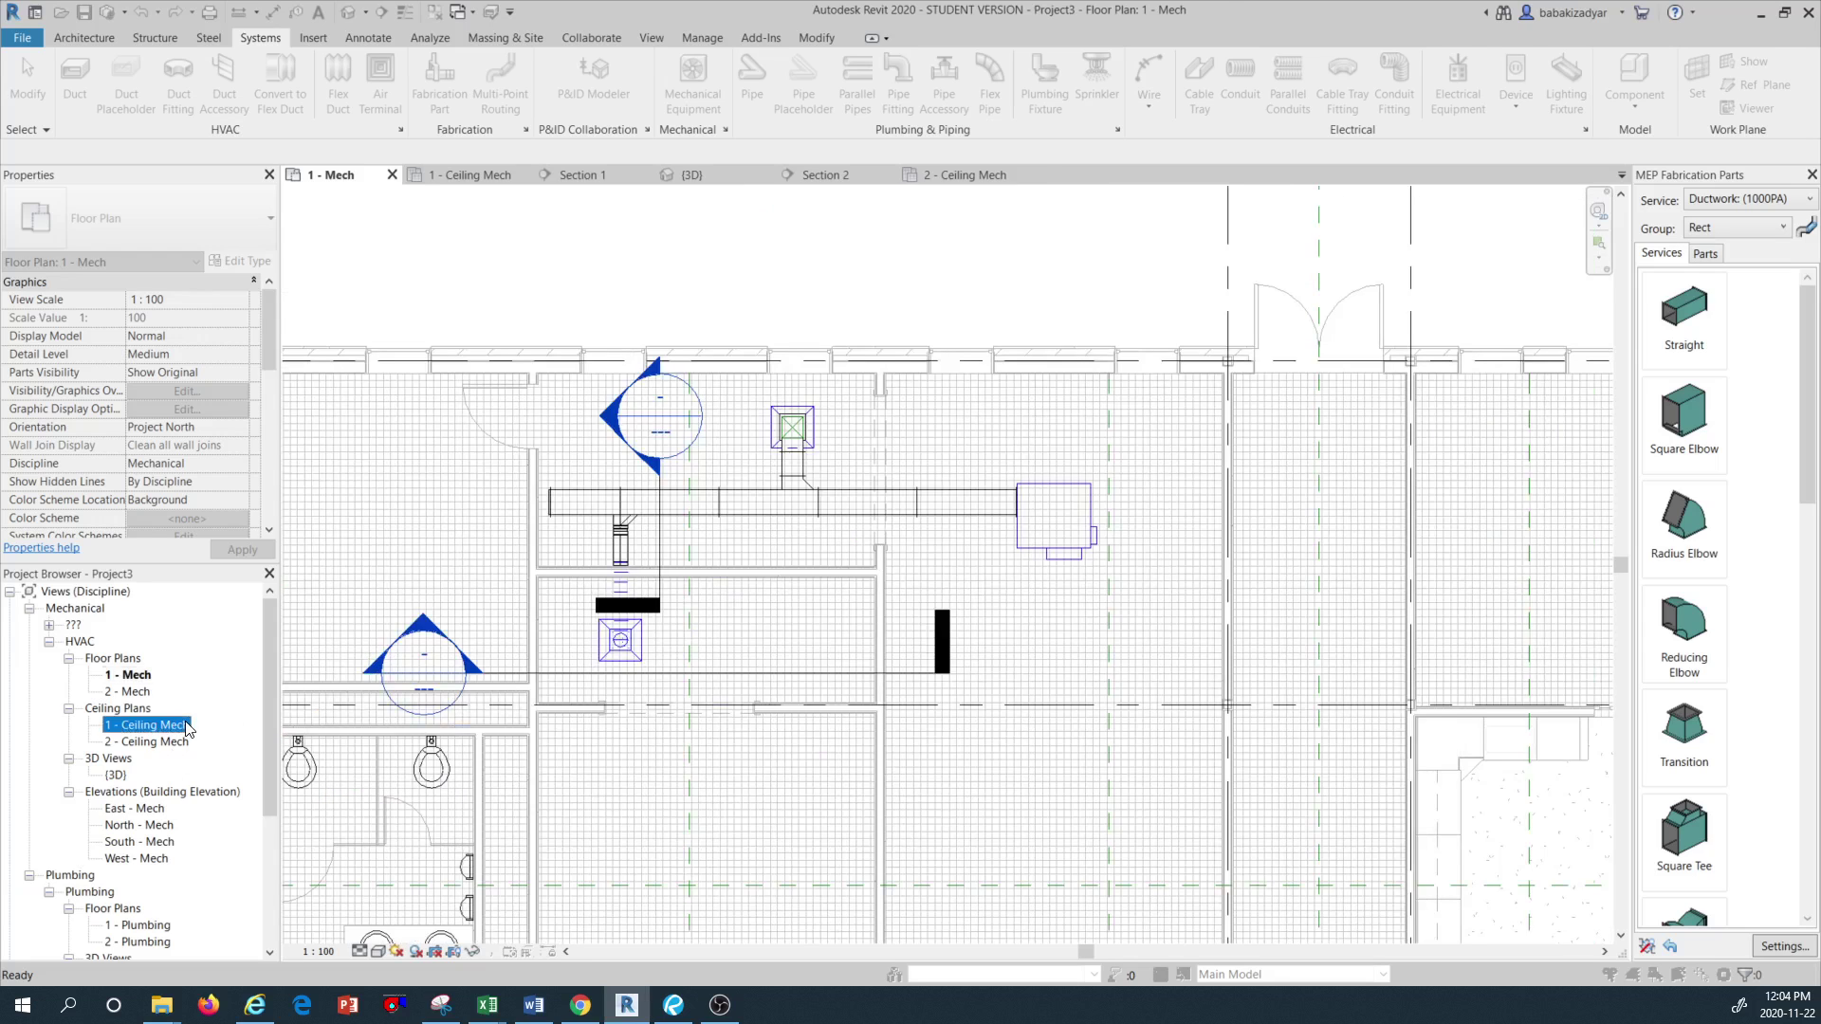
Return to the 1 - Ceiling Mech plan and disconnect the family that can no longer keep its connection to the network
double_click(186, 728)
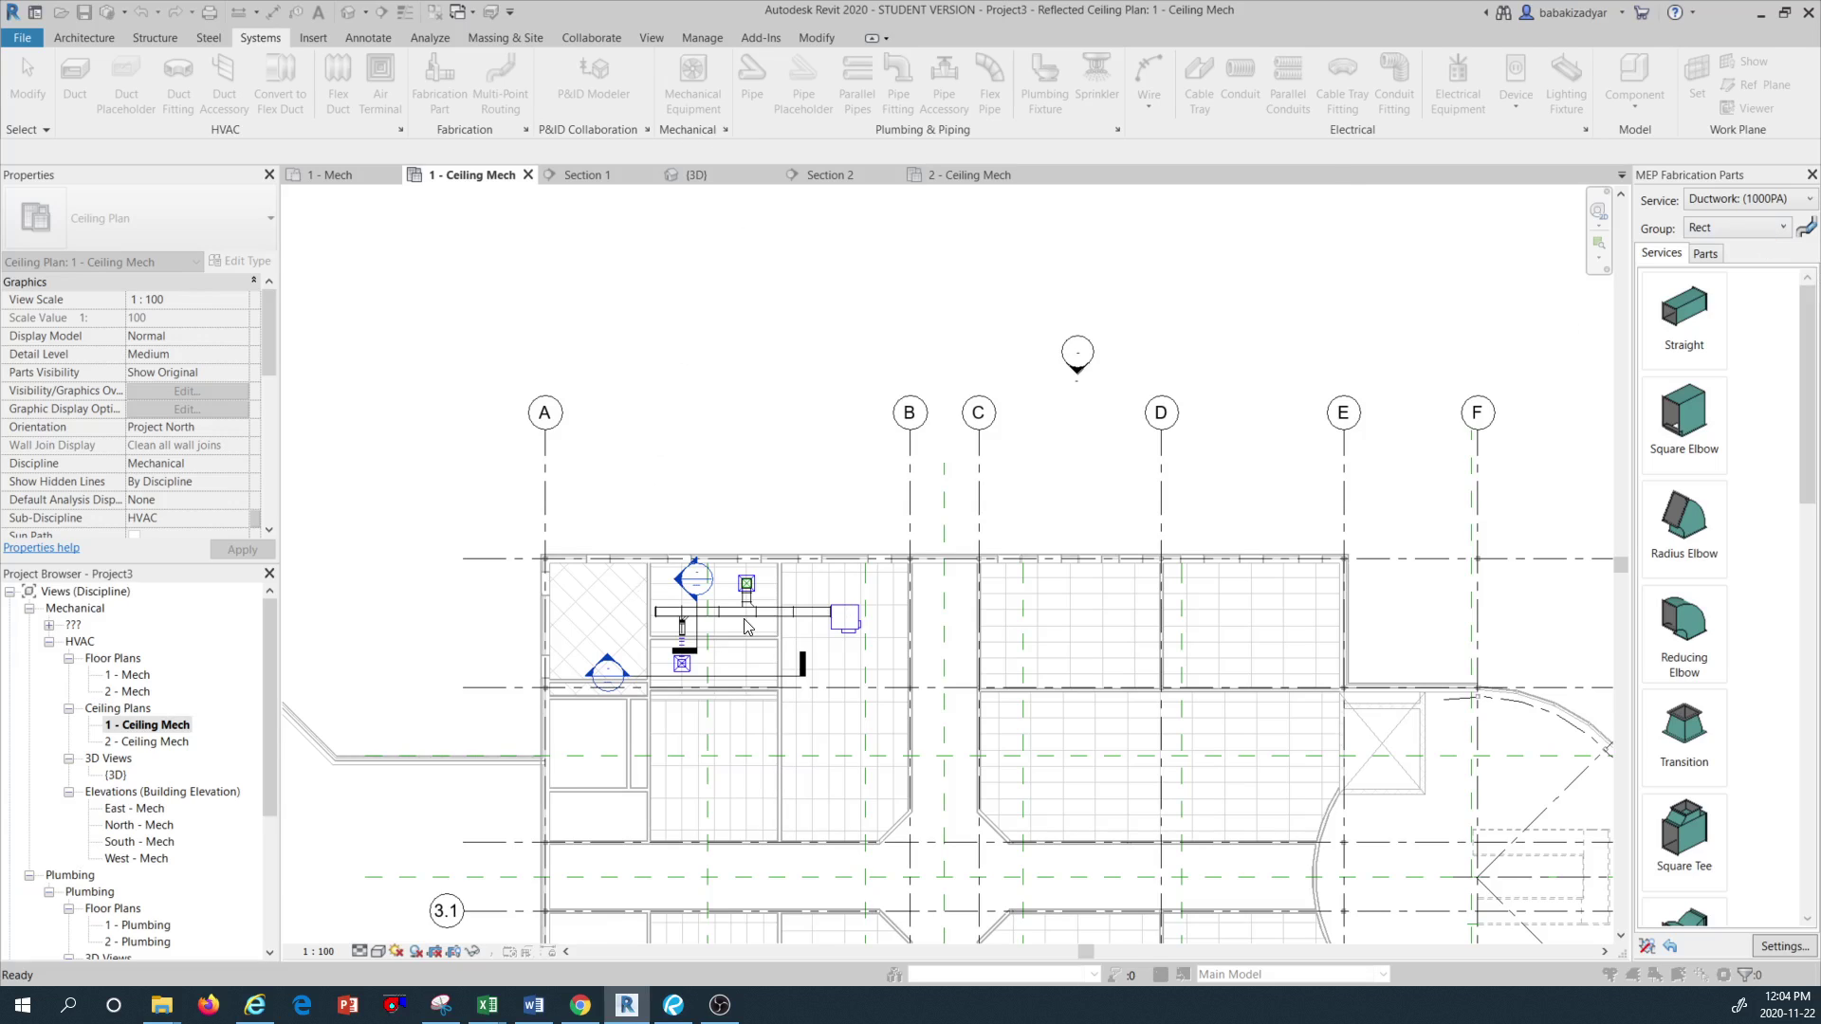
scroll(743, 618, up, 5)
scroll(745, 617, up, 1)
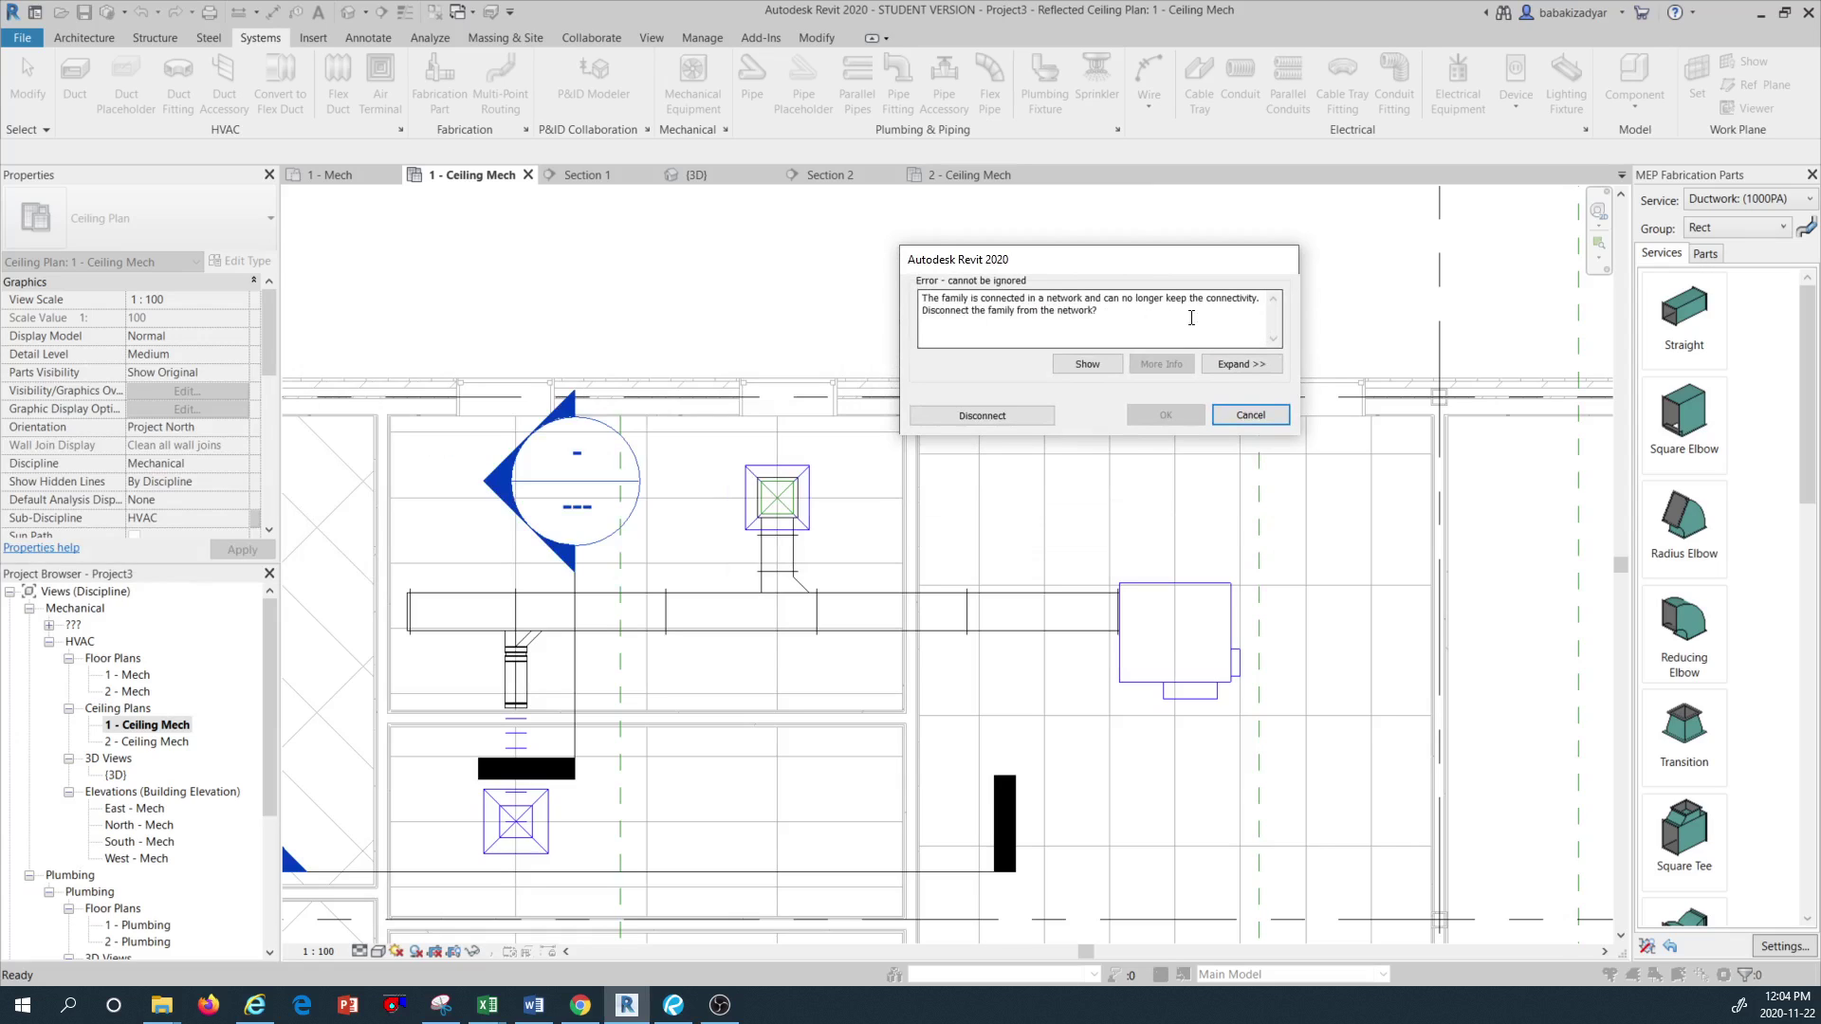
click(1009, 417)
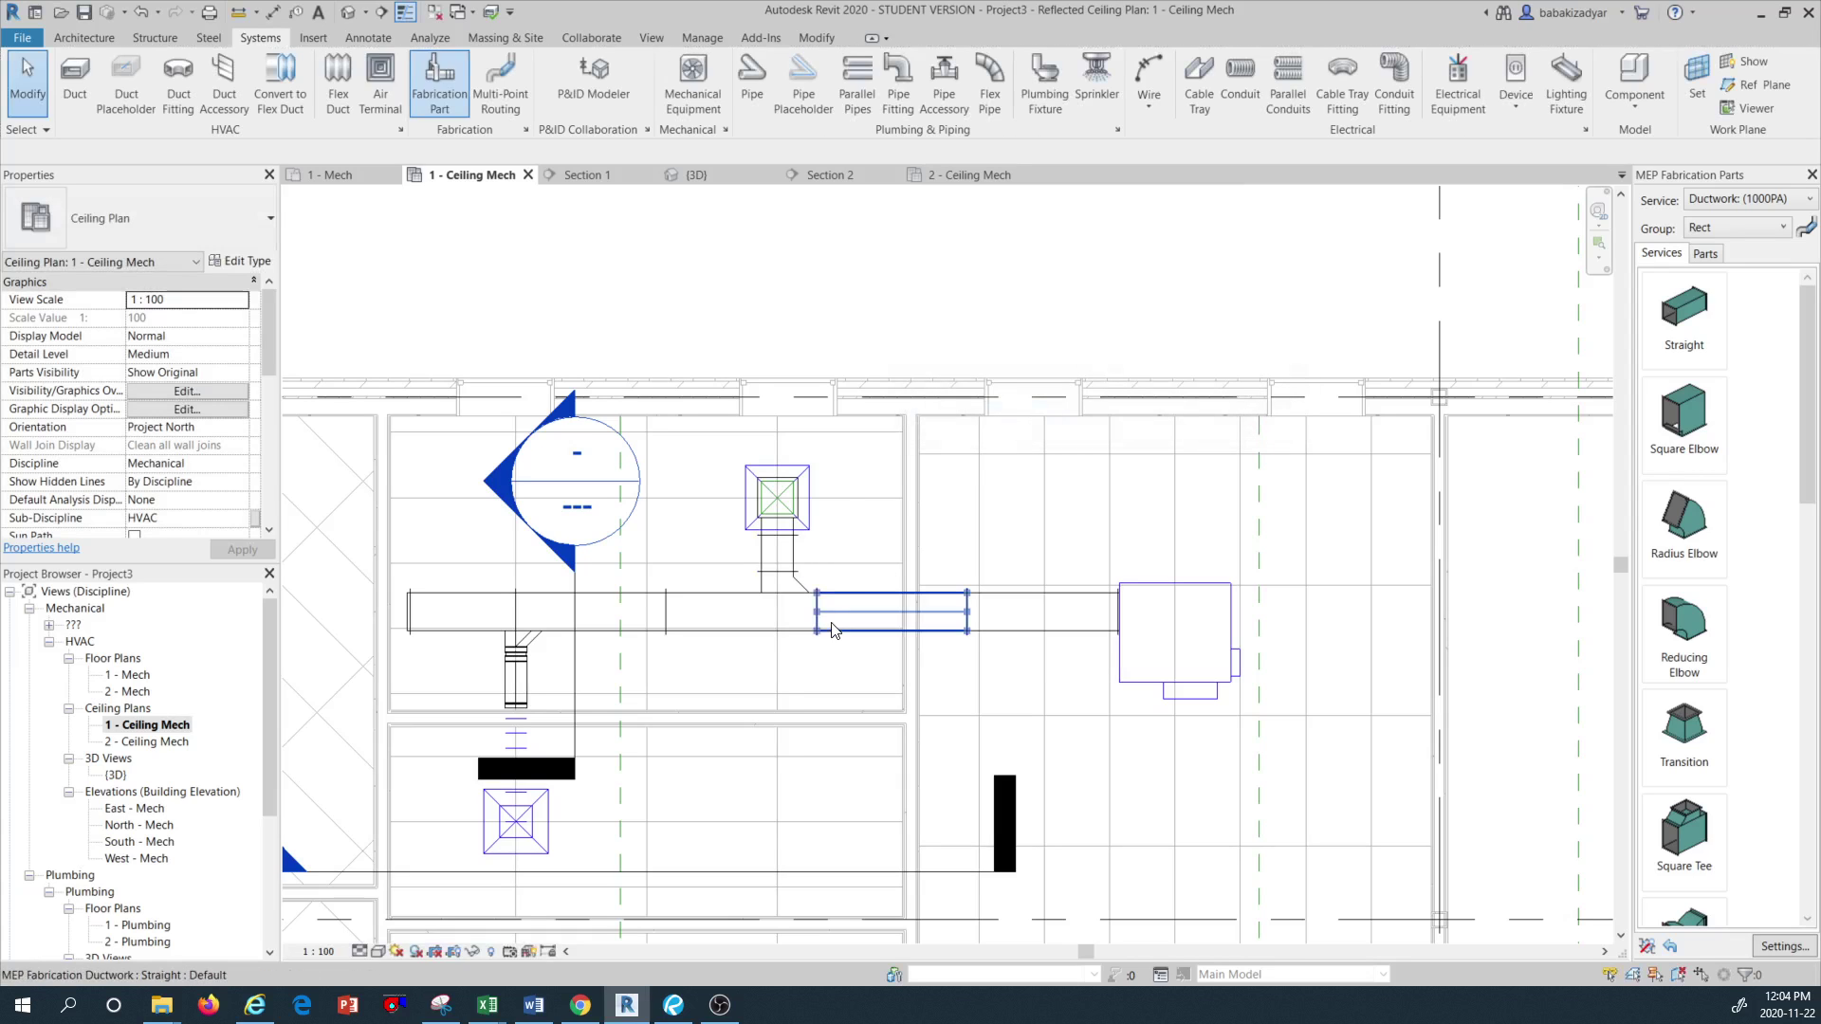
Examine the shoe fitting joining the round flex branch to the main duct in the 3D view
click(349, 13)
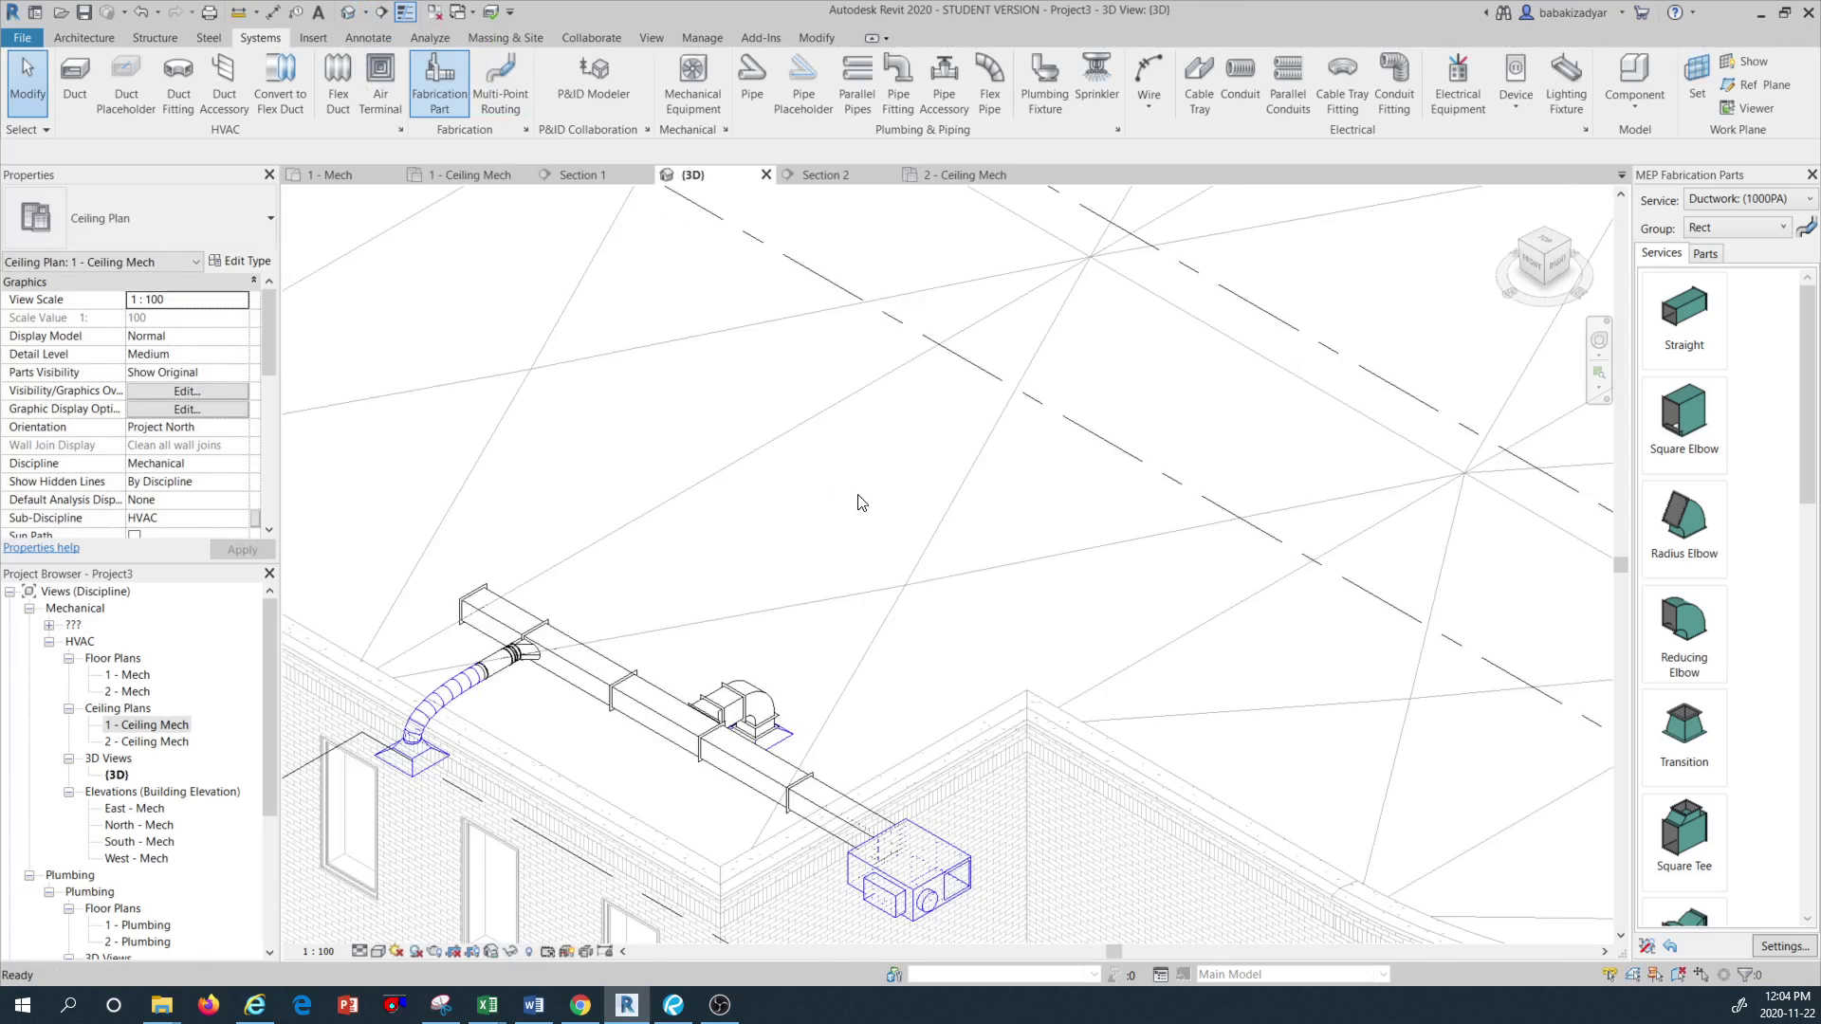
scroll(436, 720, up, 3)
scroll(436, 720, up, 5)
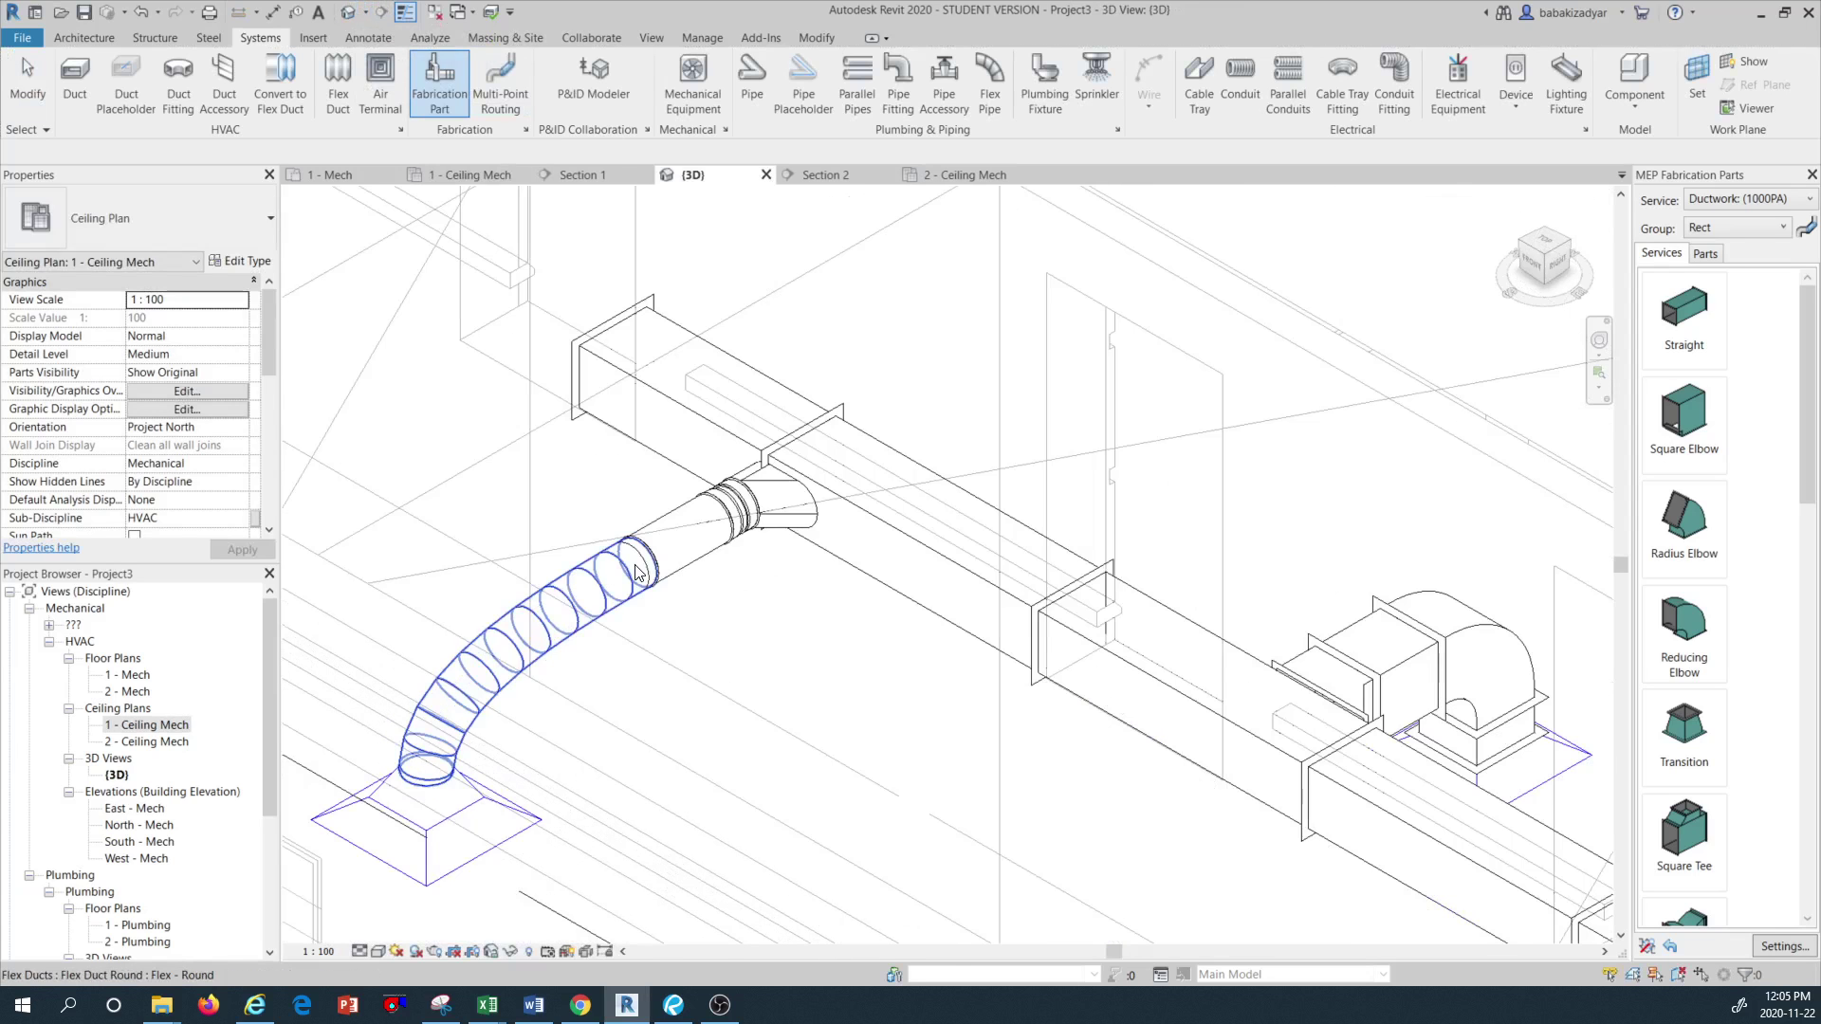
key(Escape)
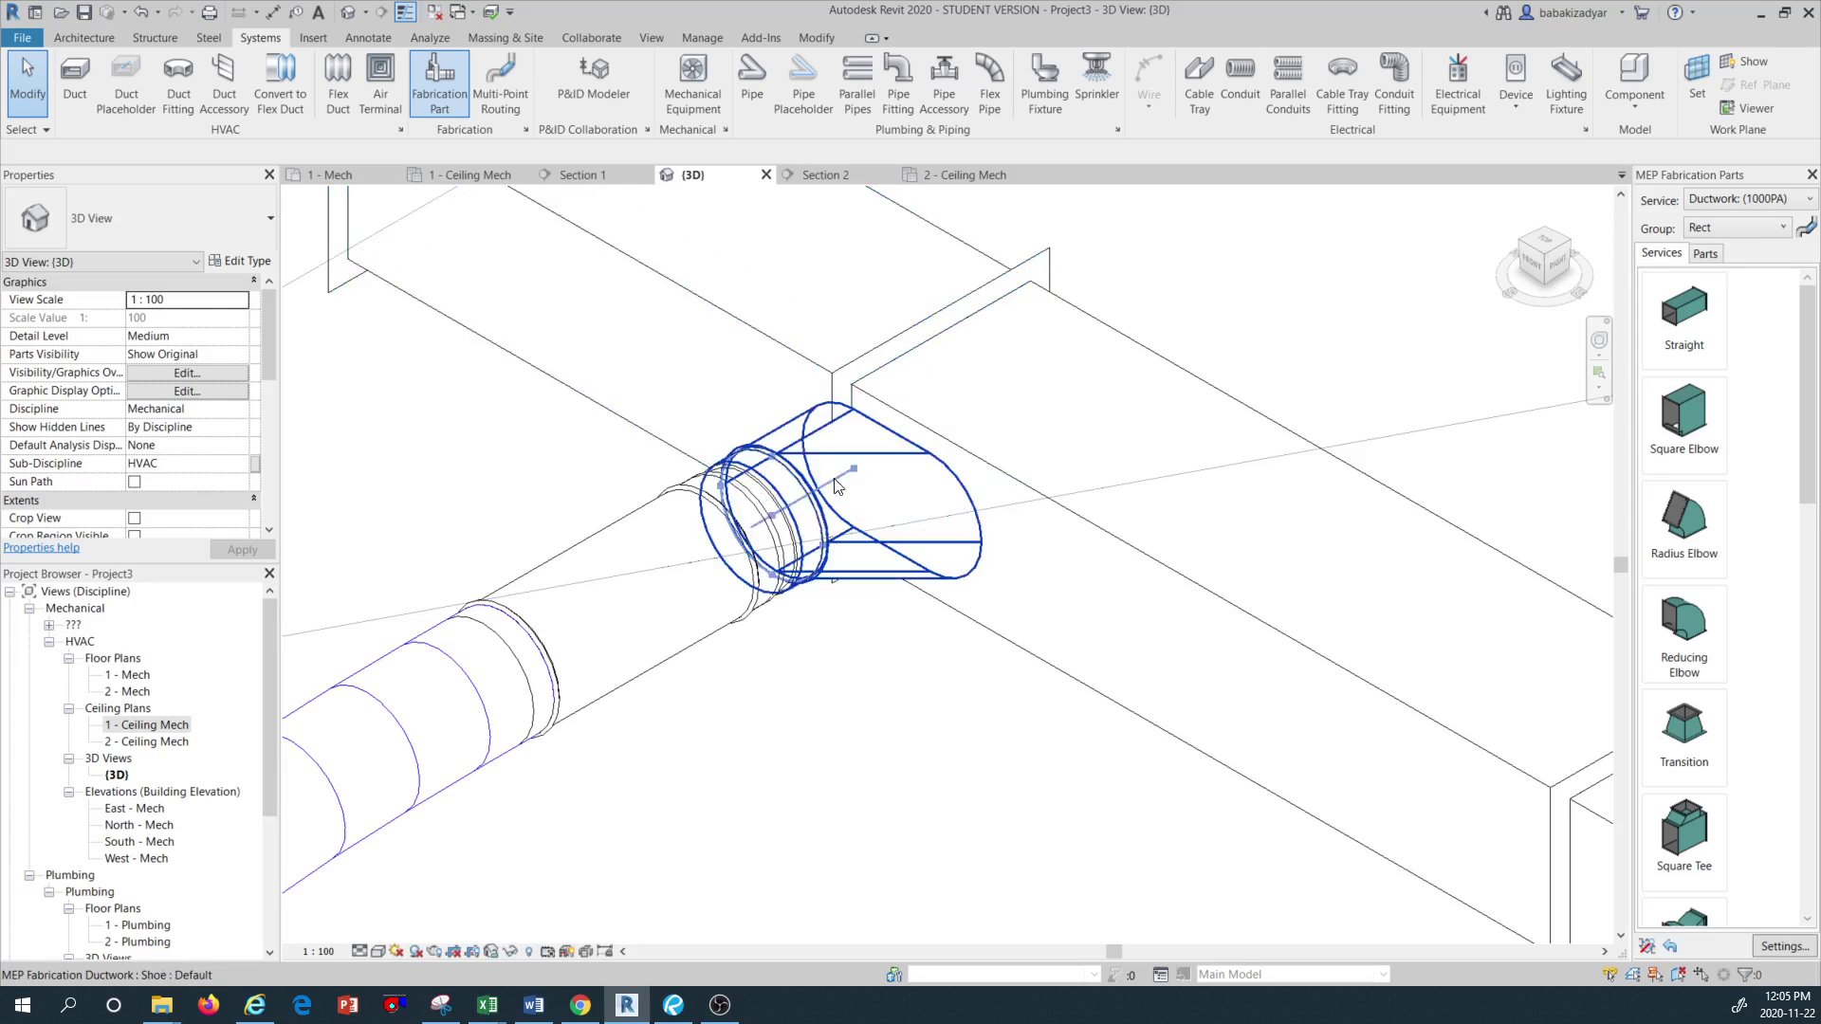
scroll(706, 460, down, 4)
scroll(706, 460, down, 2)
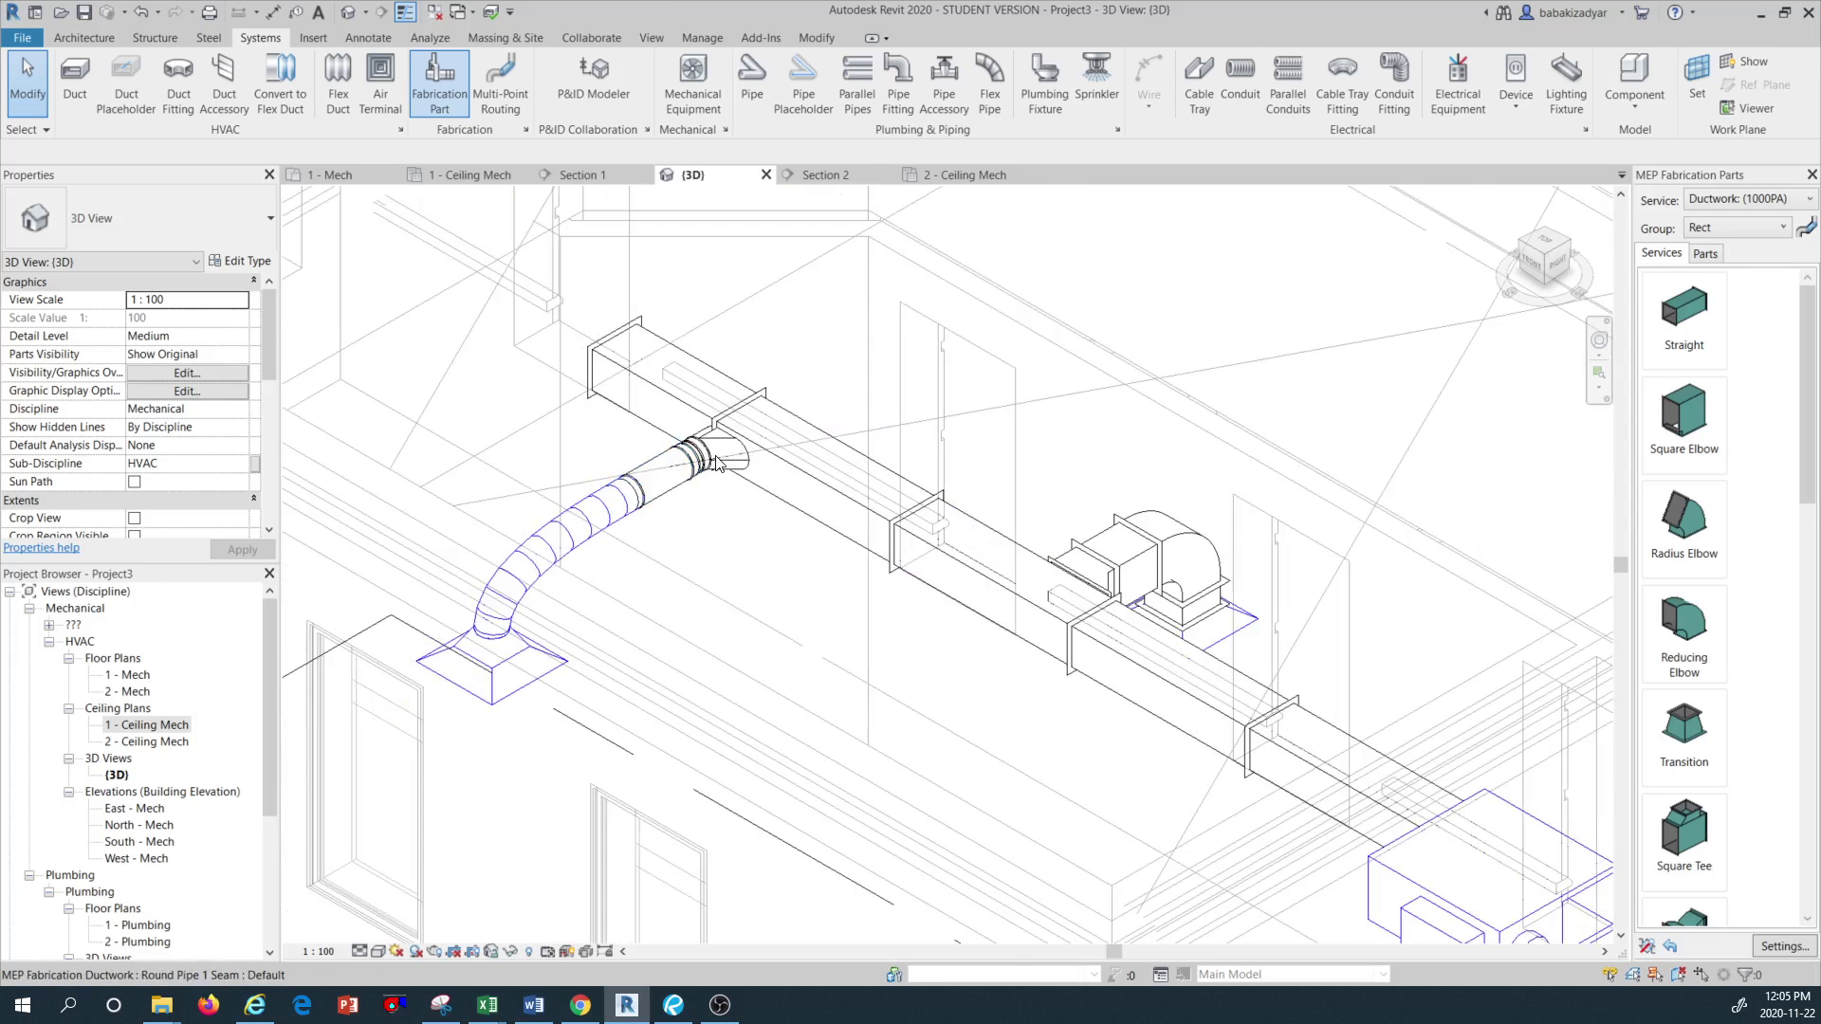
In the 1 - Ceiling Mech plan, nudge the whole round branch with its diffuser along the main duct toward the VAV unit
double_click(165, 727)
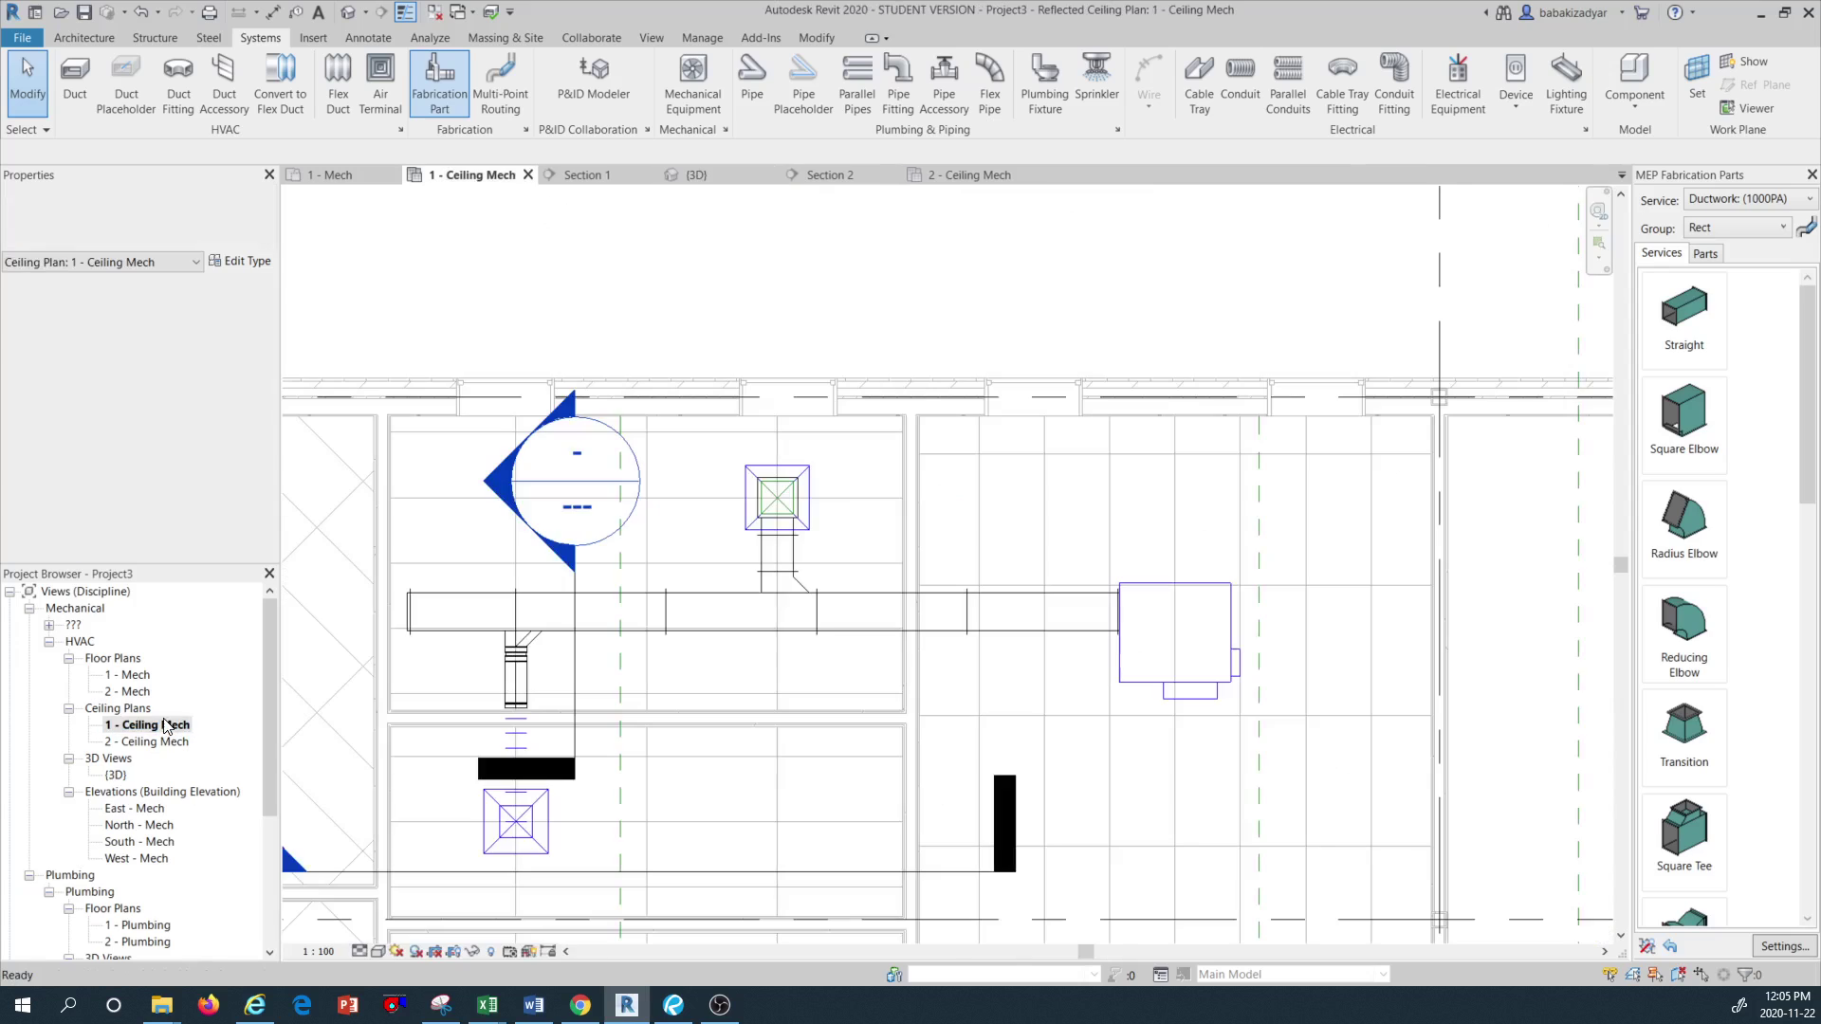
scroll(517, 637, up, 3)
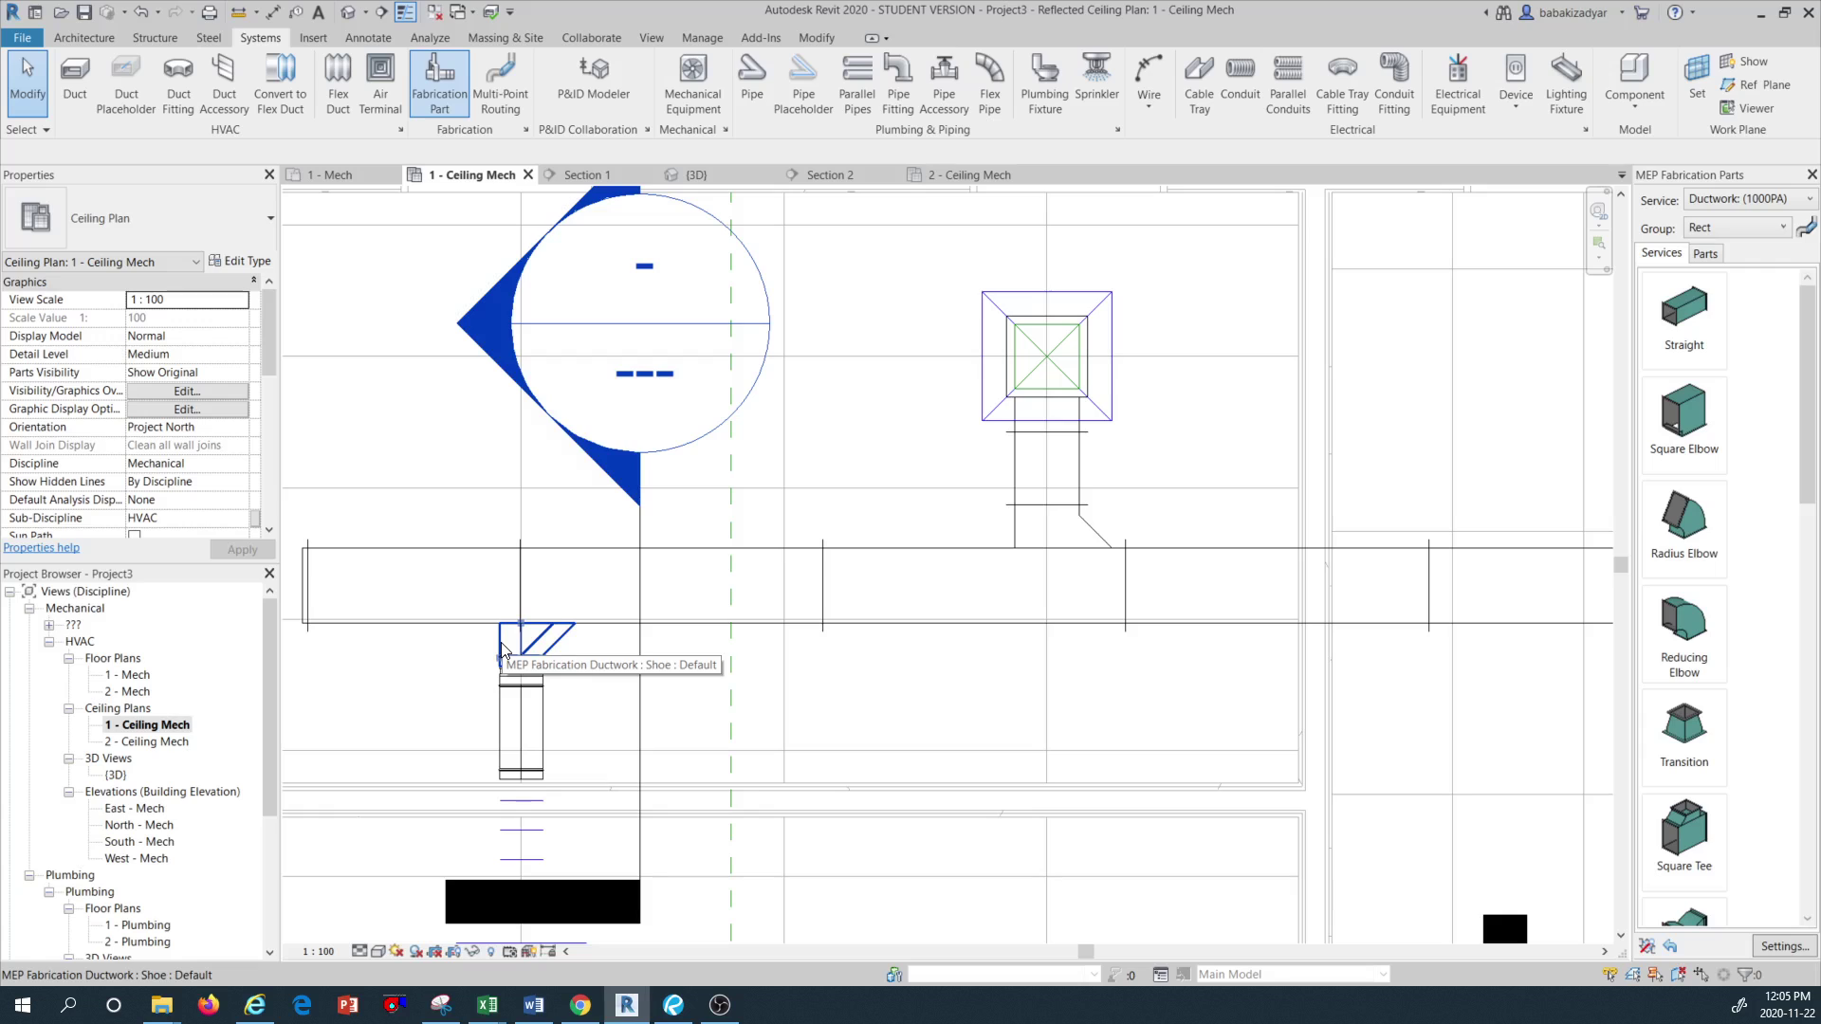
scroll(502, 650, down, 2)
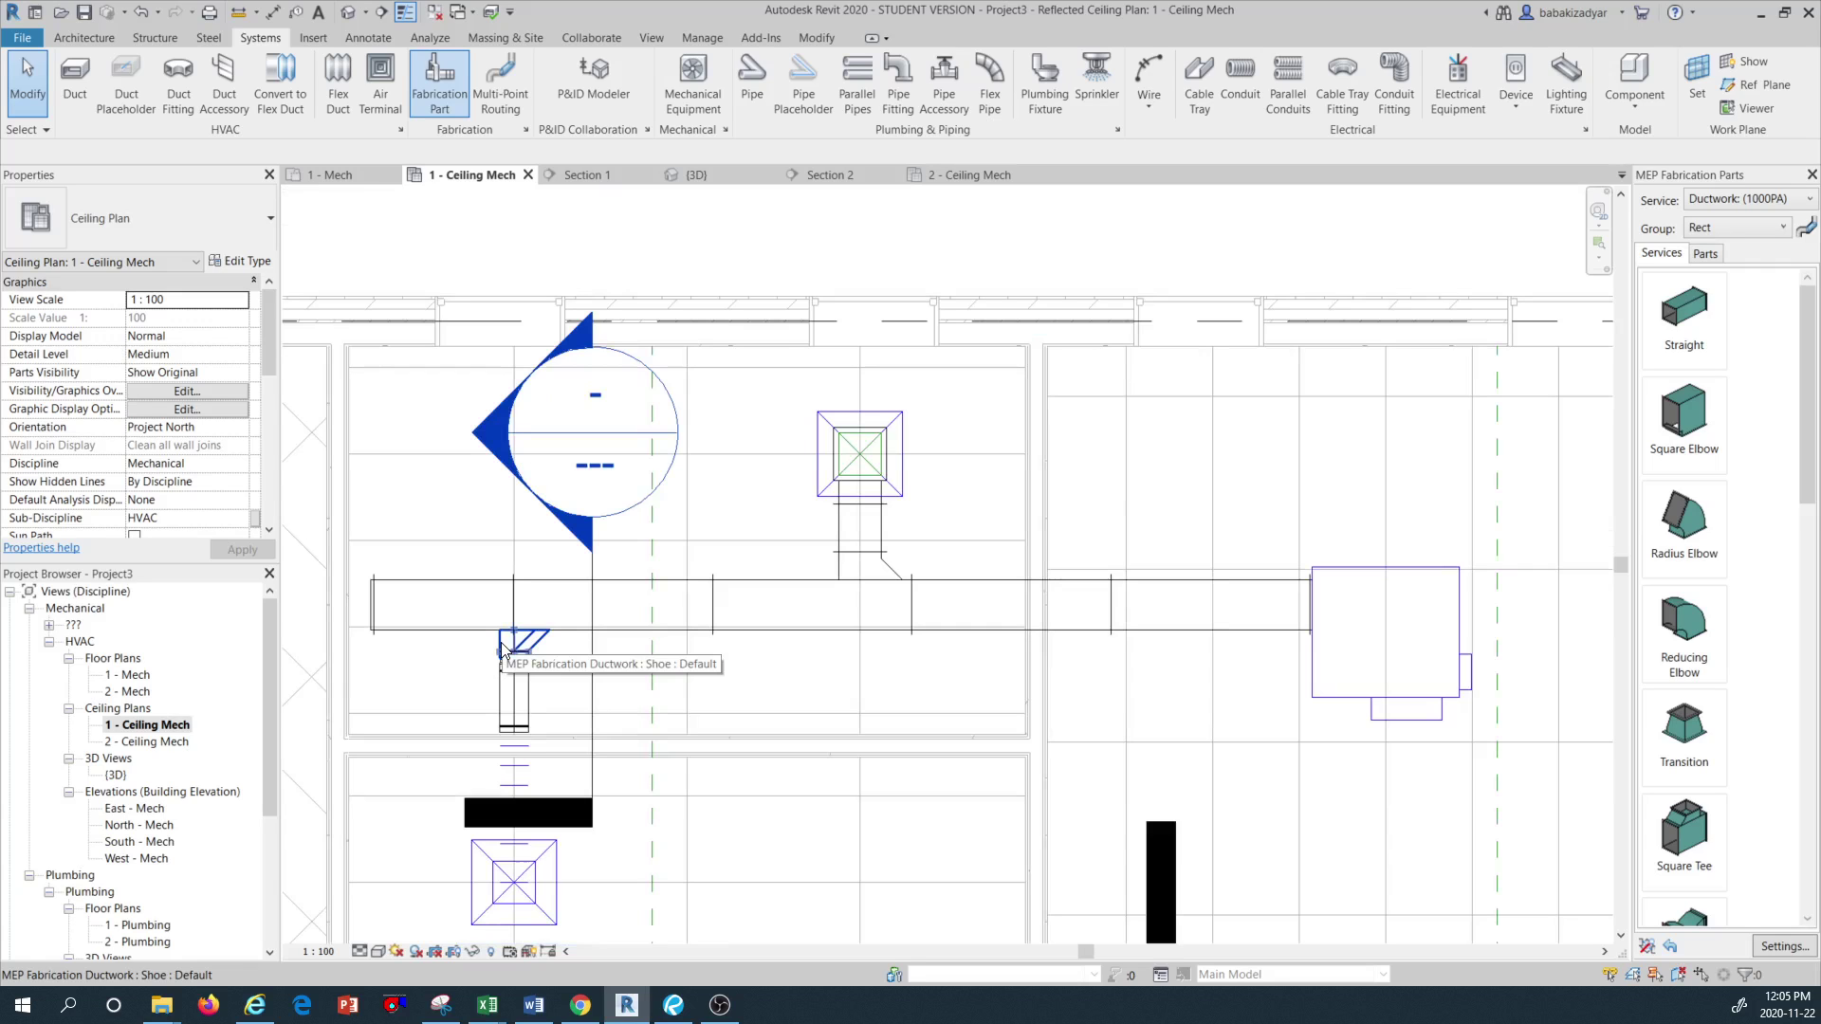
key(Tab)
click(503, 649)
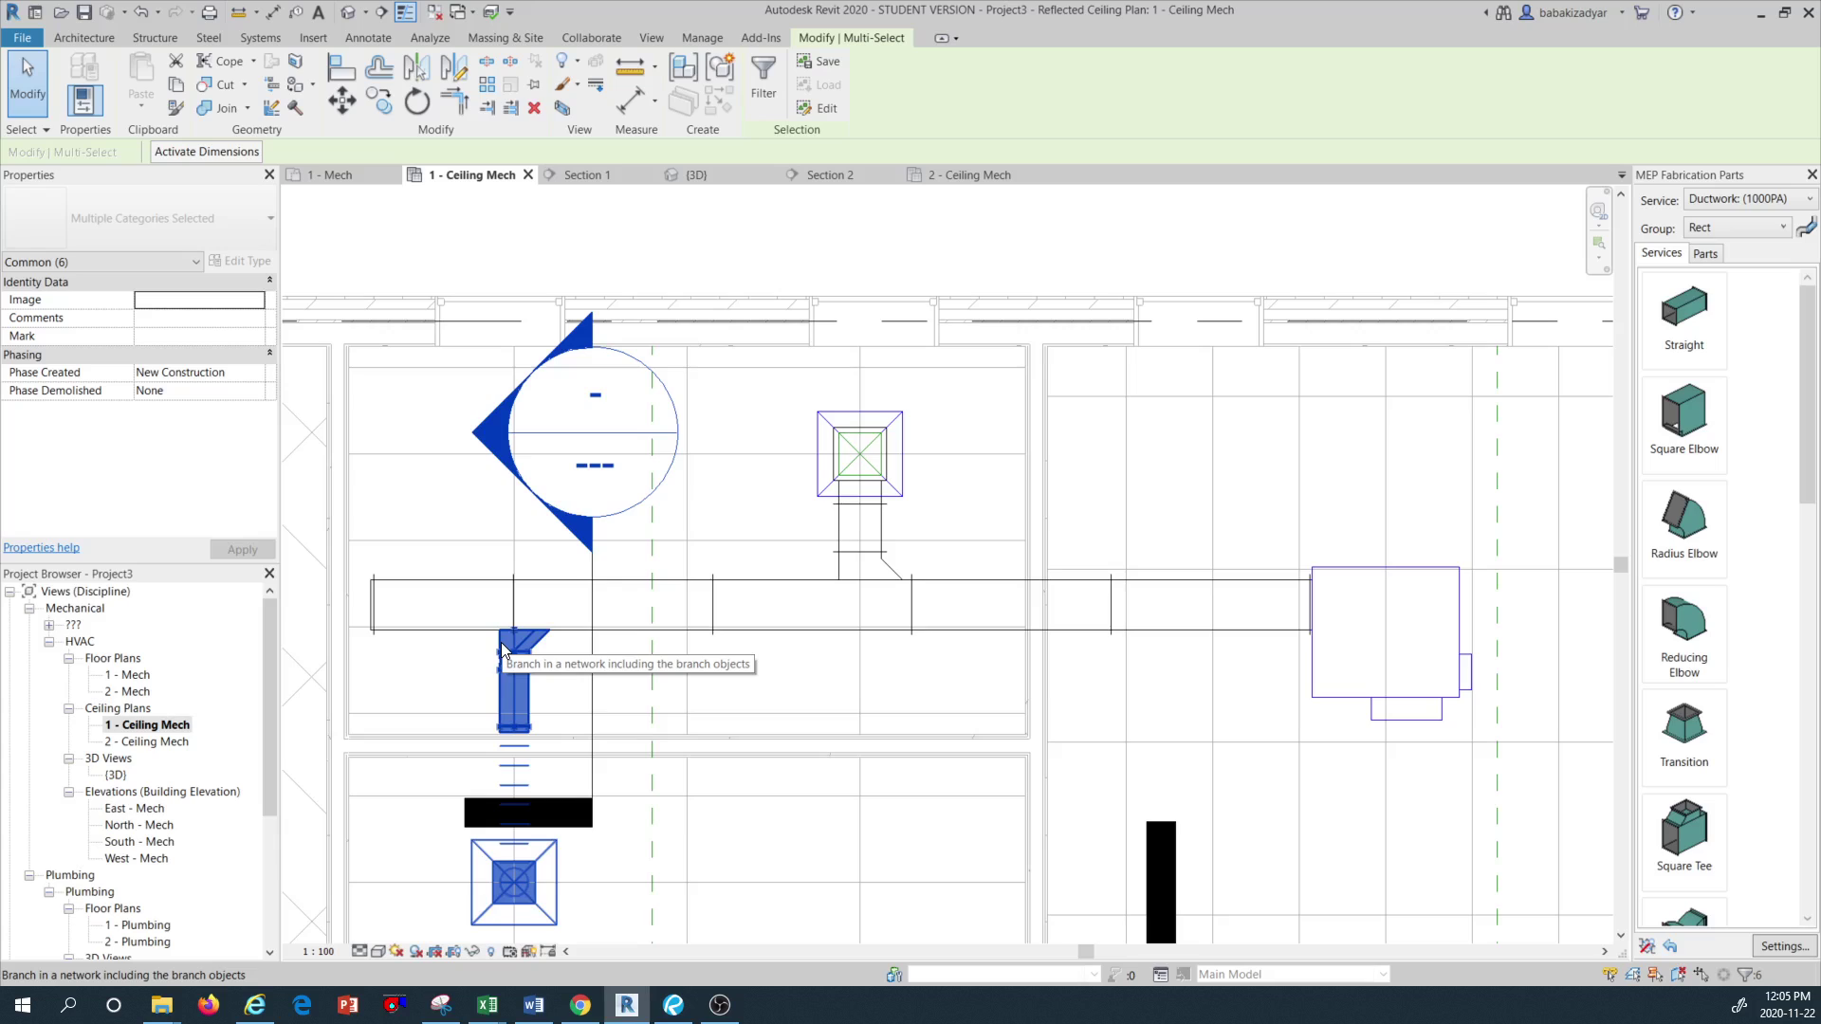
key(Right)
key(Right)
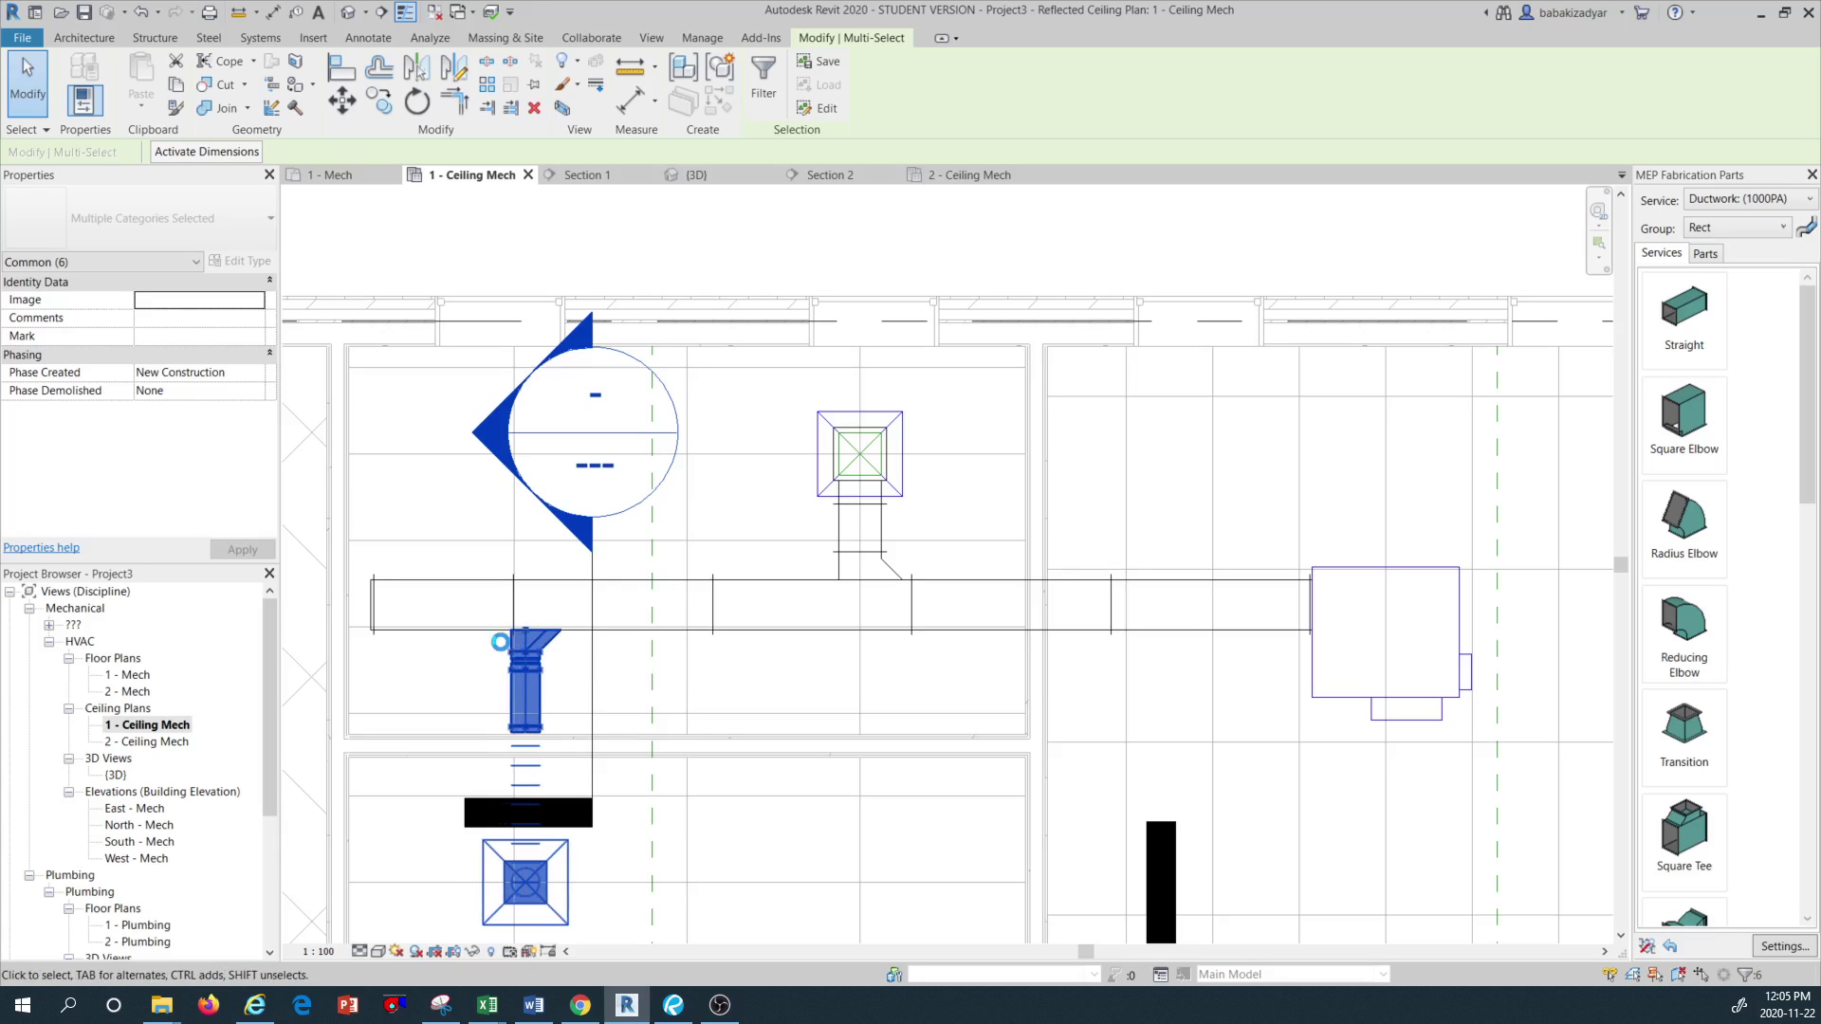
key(Right)
key(Right)
key(Right)
key(Right)
key(Right)
key(Right)
key(Right)
key(Right)
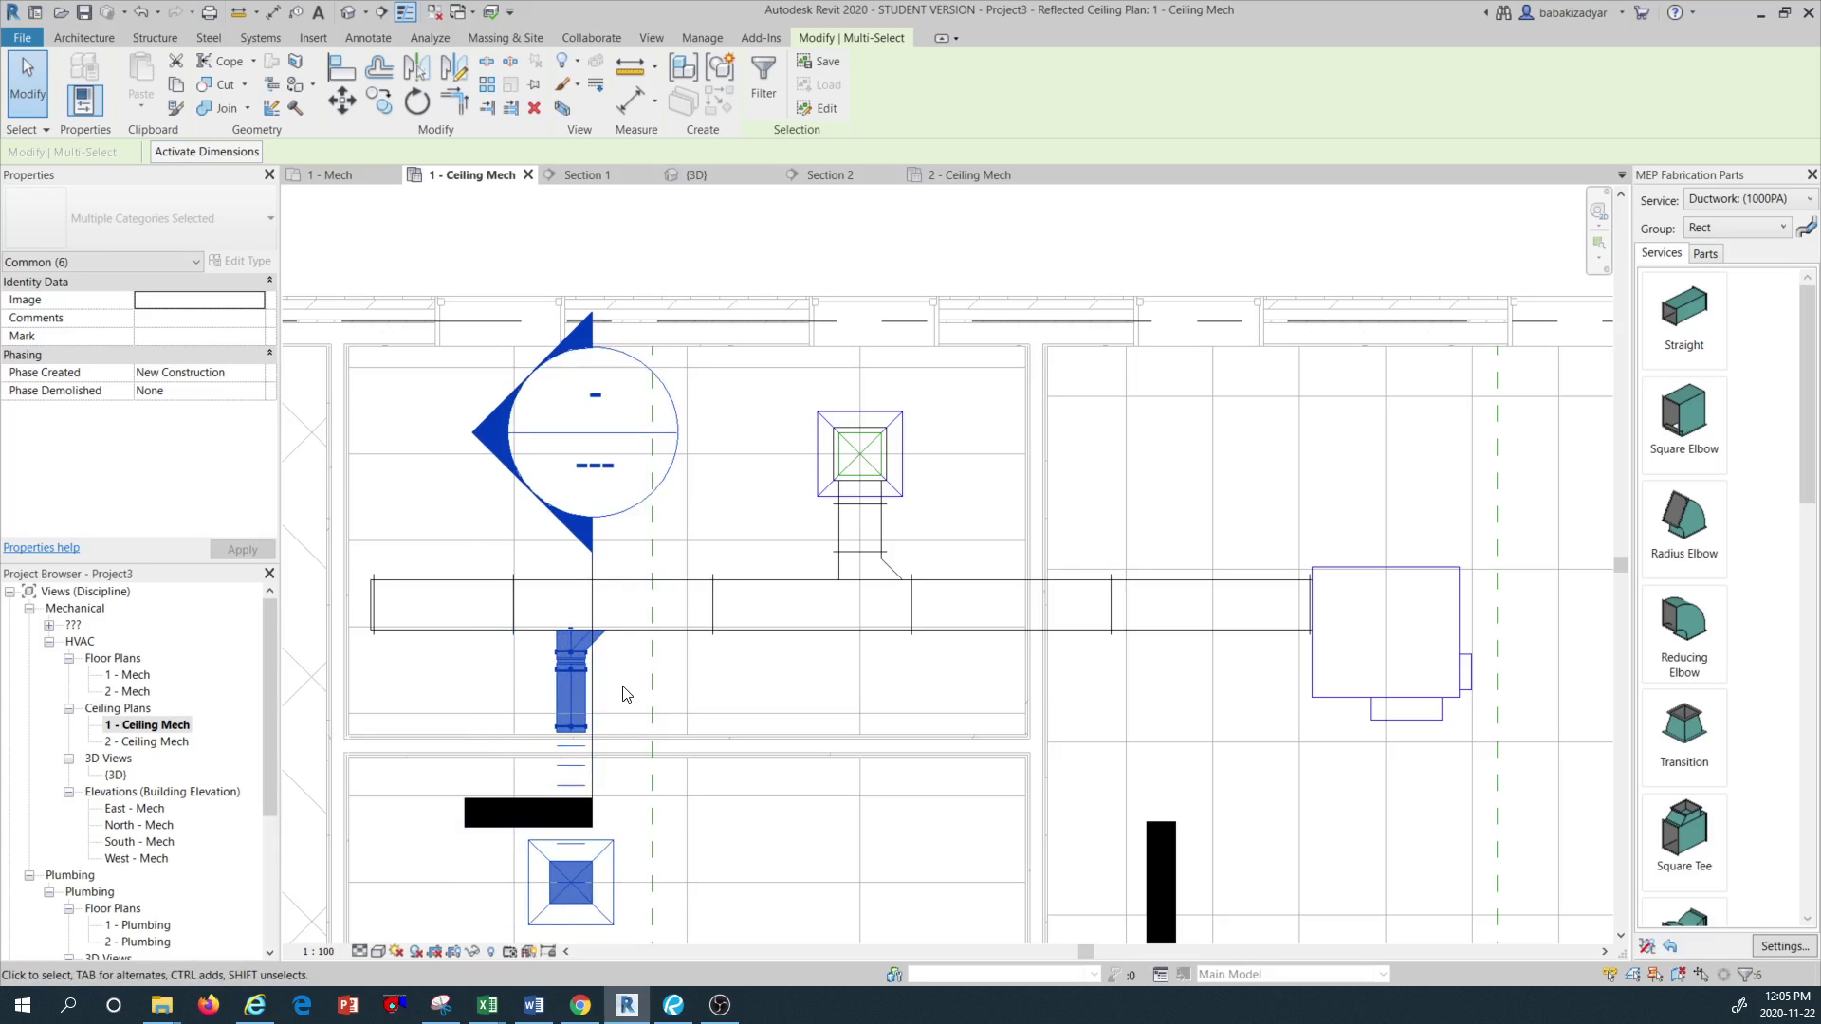
key(Escape)
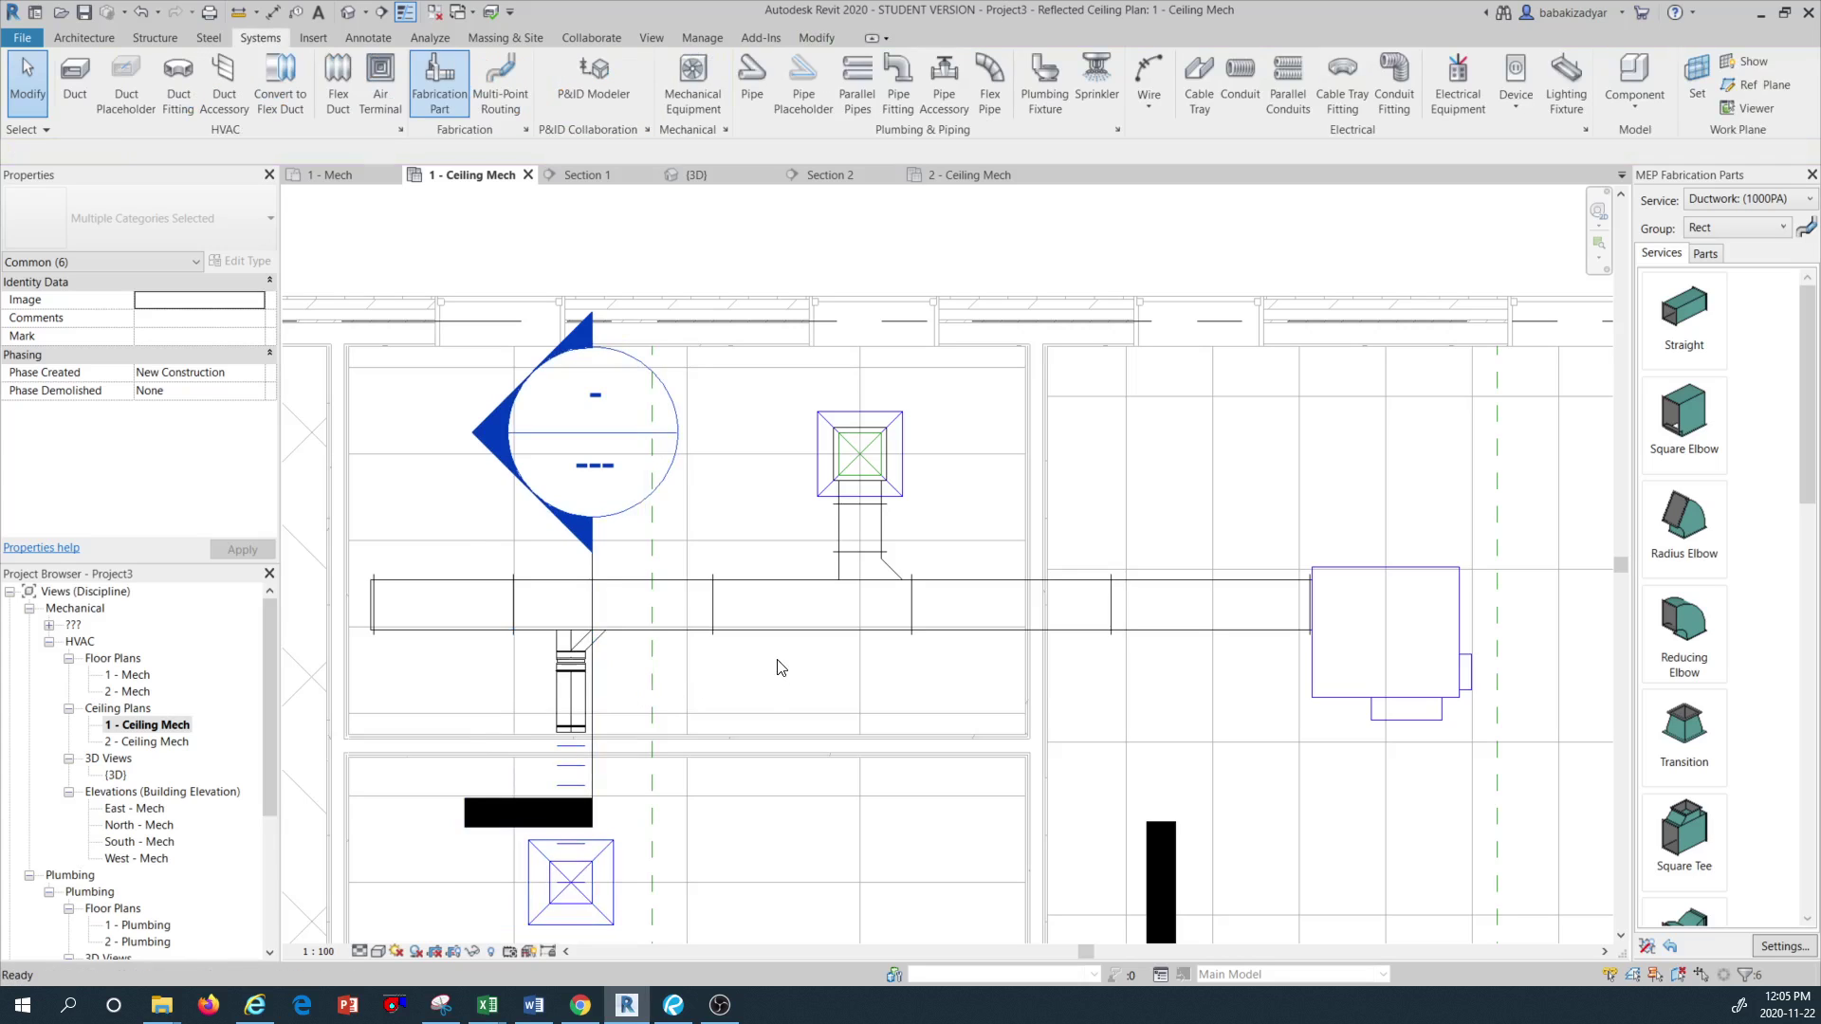
Nudge the whole rectangular branch with its diffuser along the main duct away from the VAV unit
key(Tab)
click(847, 525)
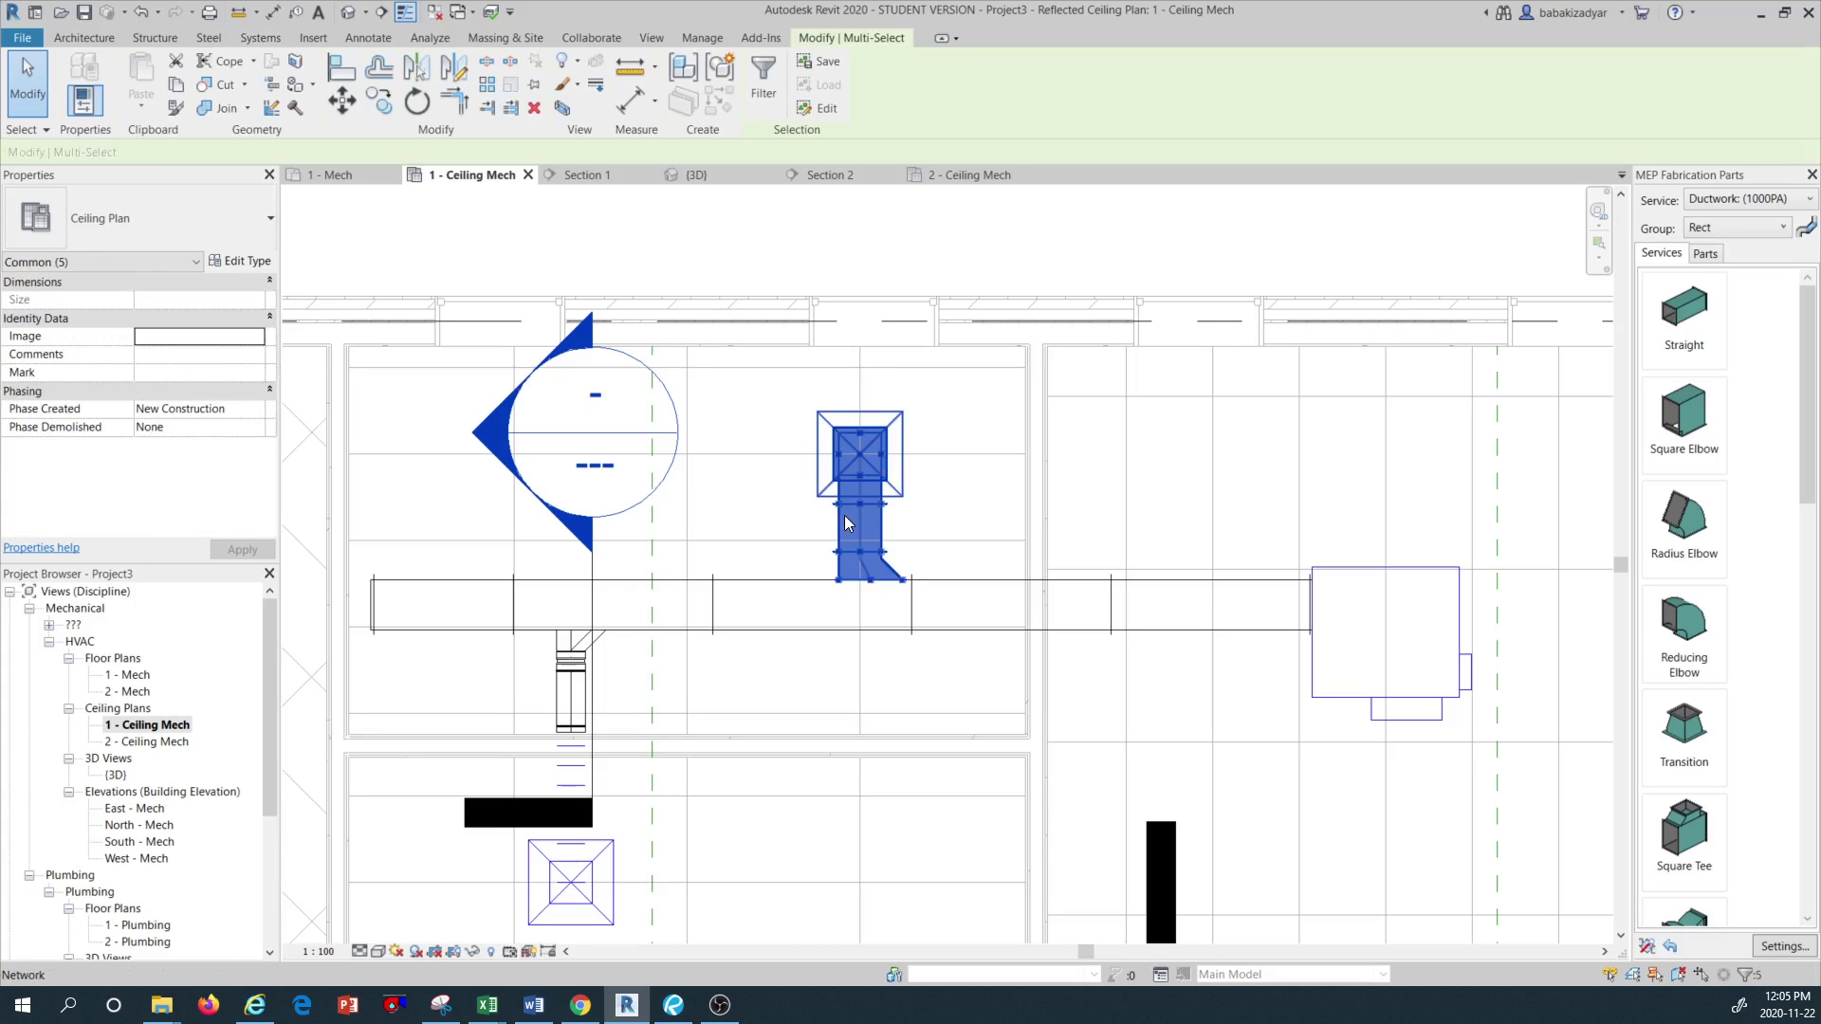
key(Left)
key(Left)
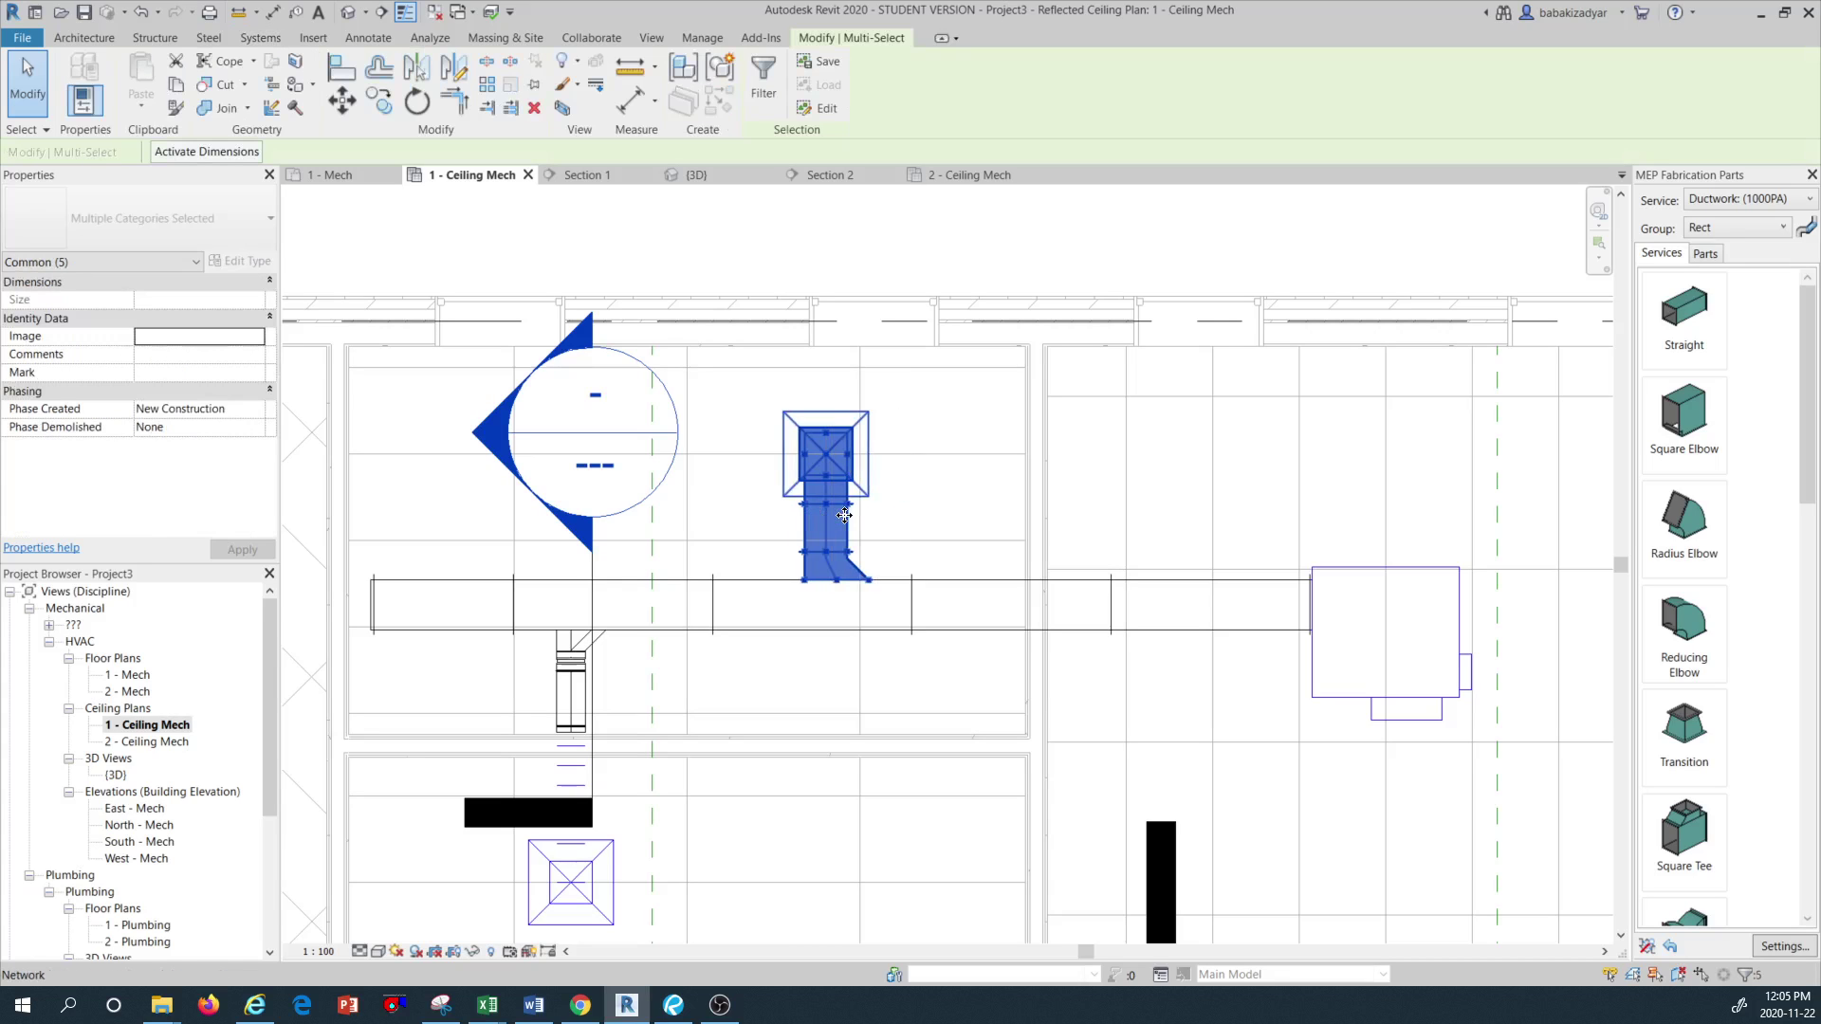
key(Escape)
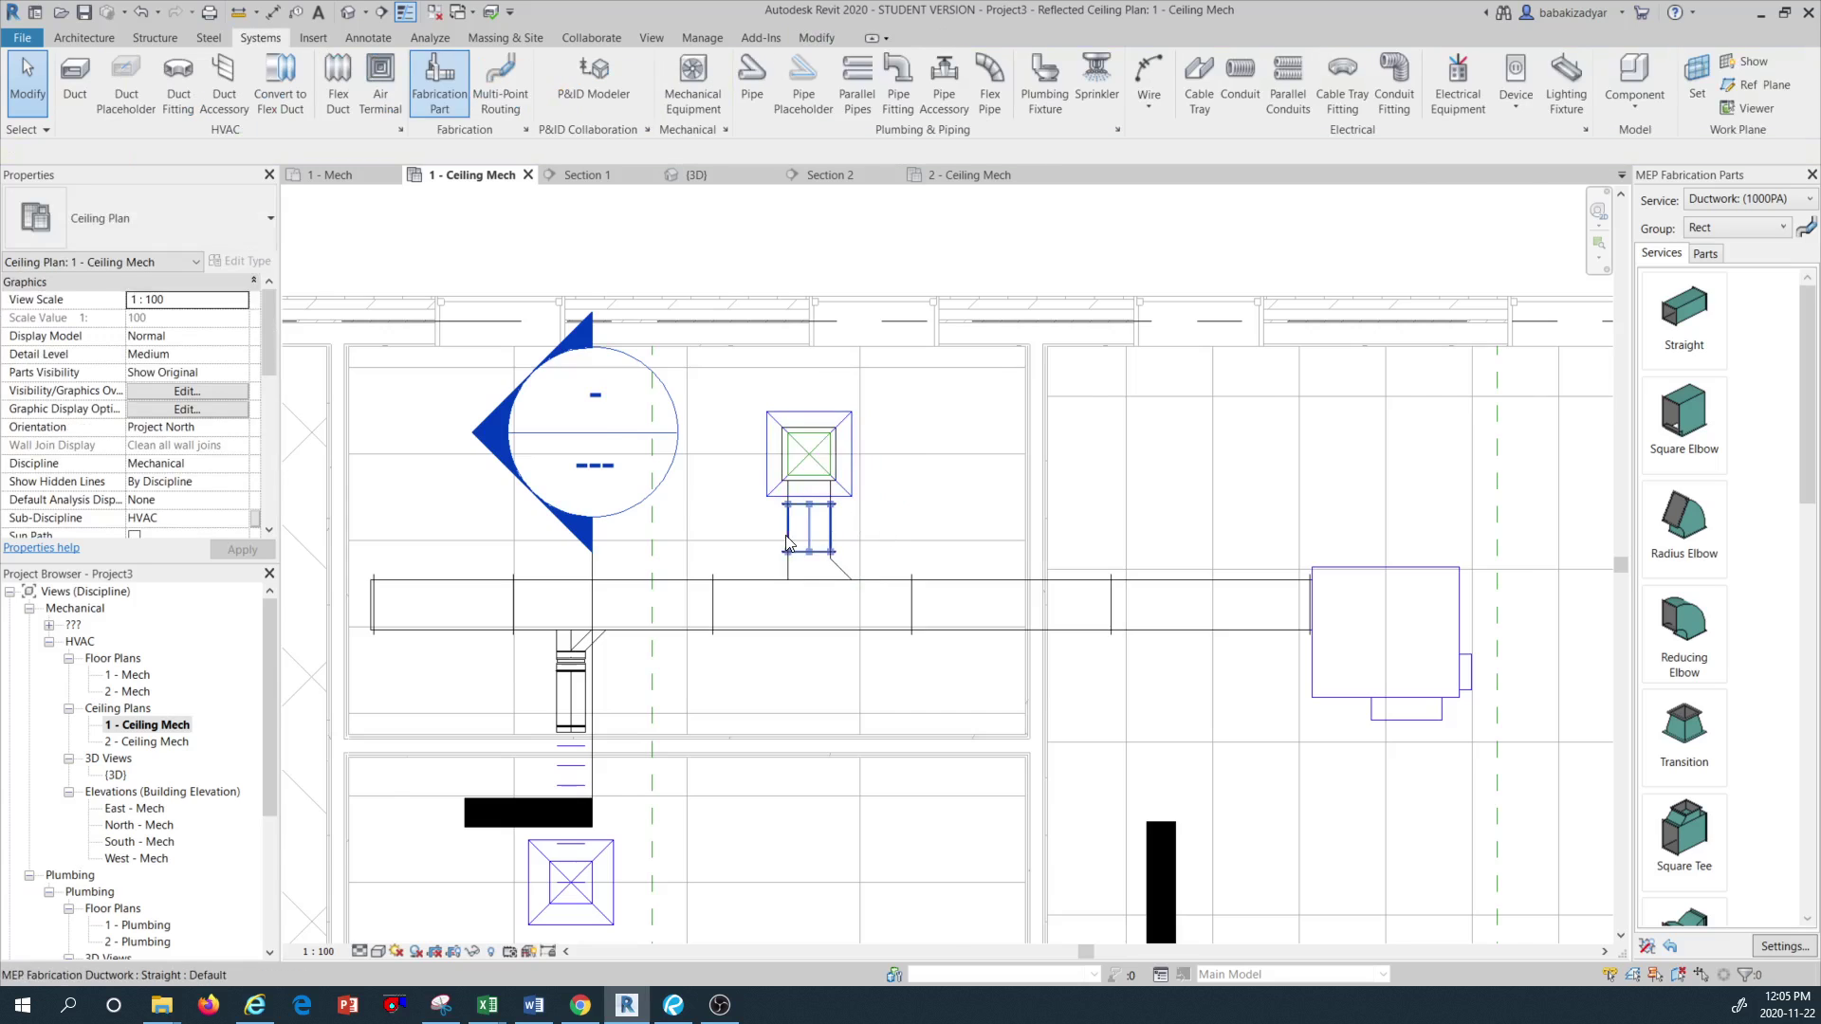
Check the main duct's connectivity in the ceiling plan by selecting its full run plus the connected round branch and diffuser, and clear the selection
scroll(787, 531, down, 2)
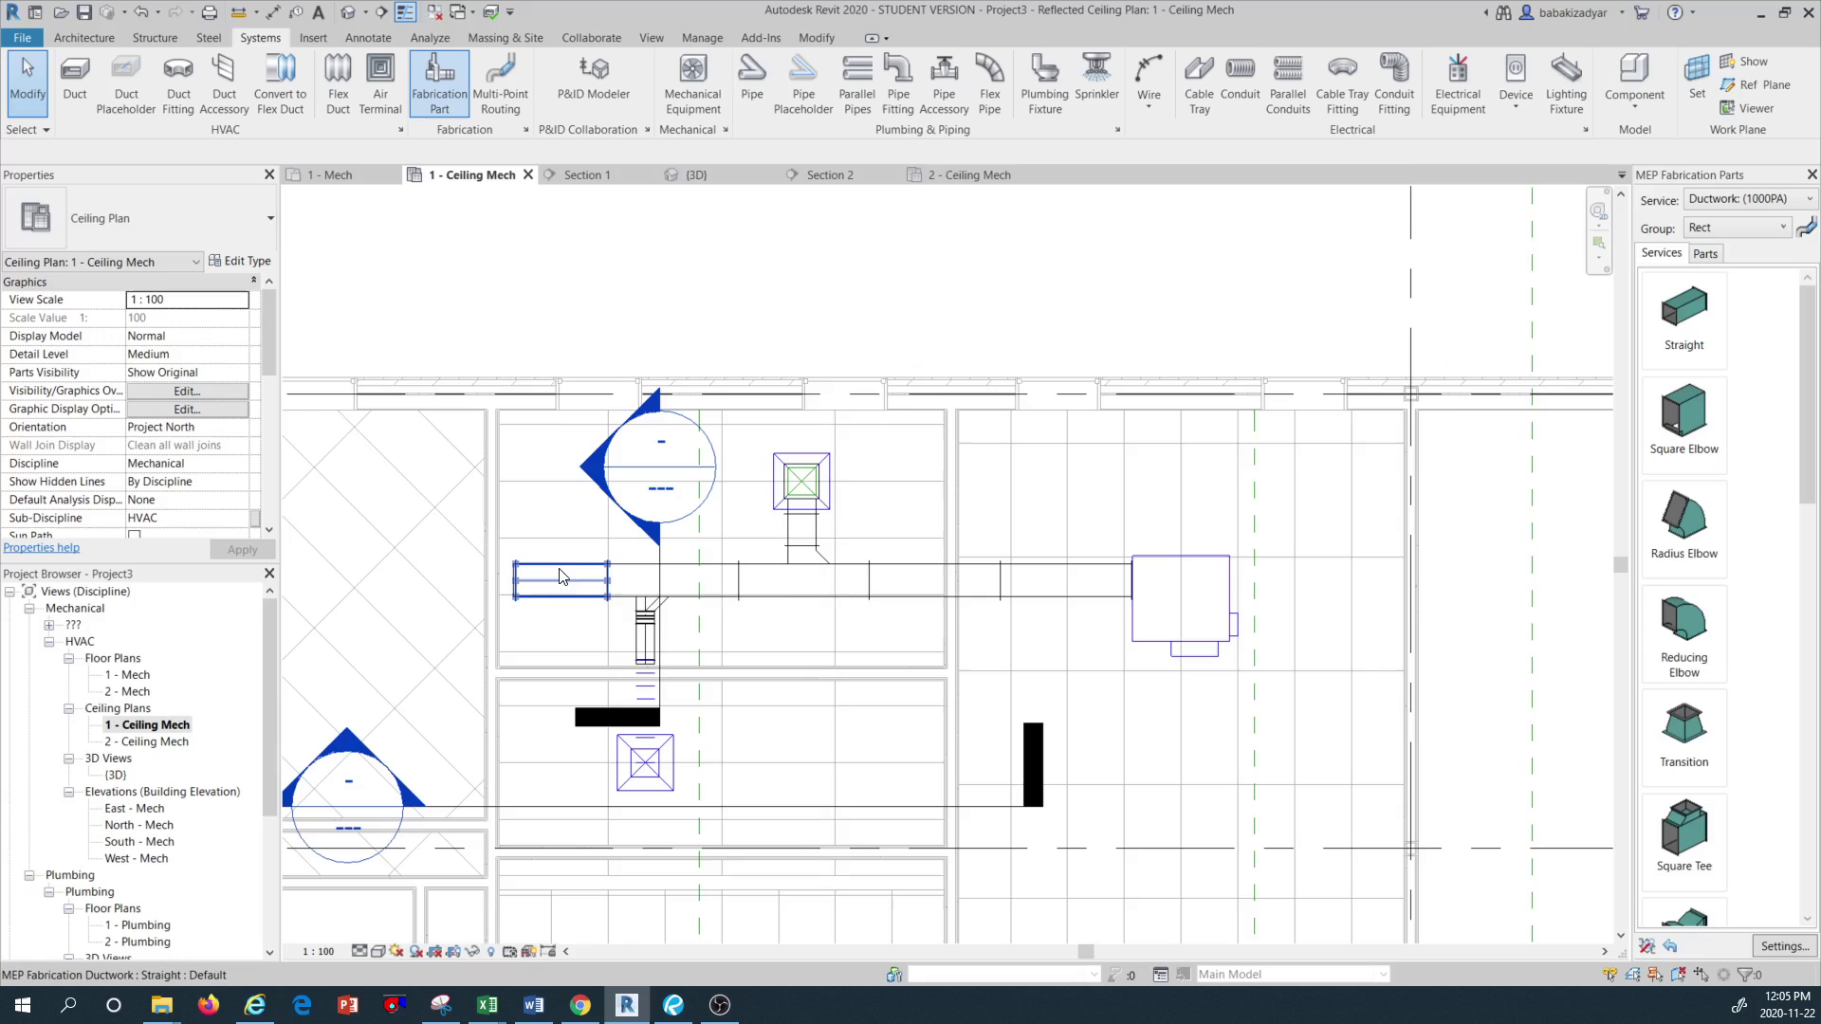
key(Tab)
key(Tab)
key(Tab)
key(Tab)
key(Tab)
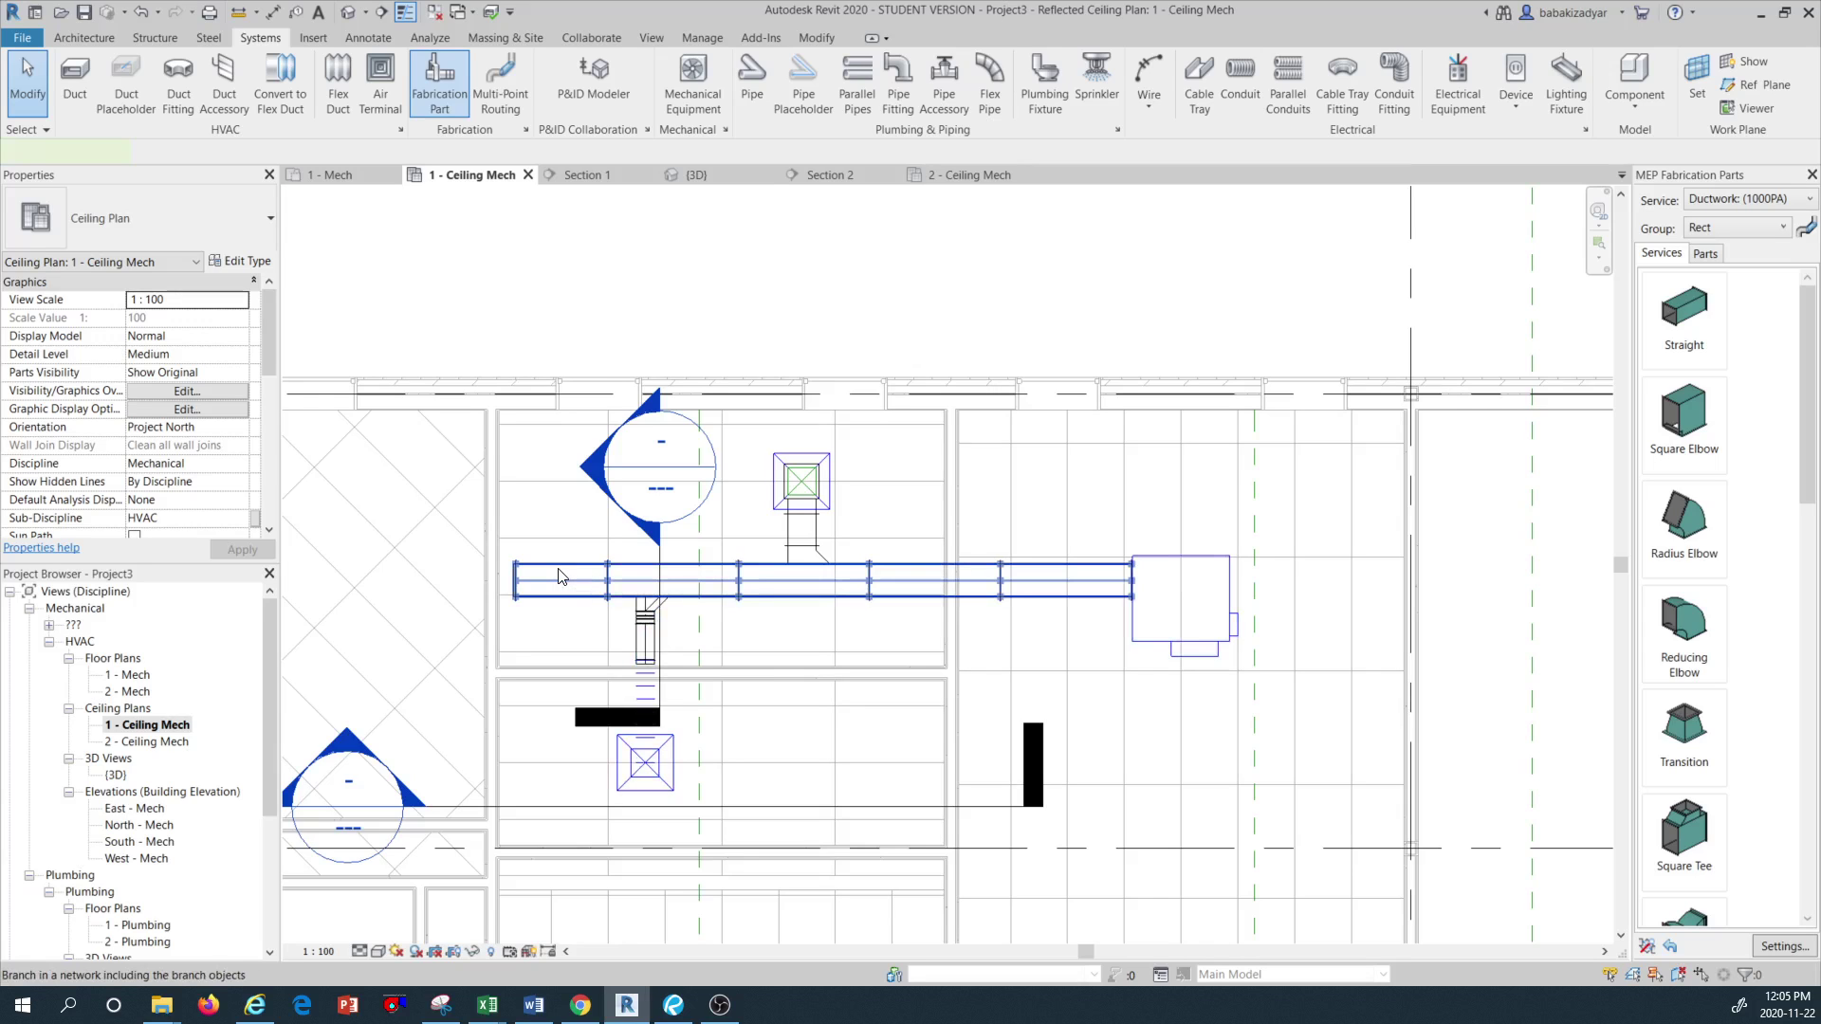
click(559, 575)
key(Tab)
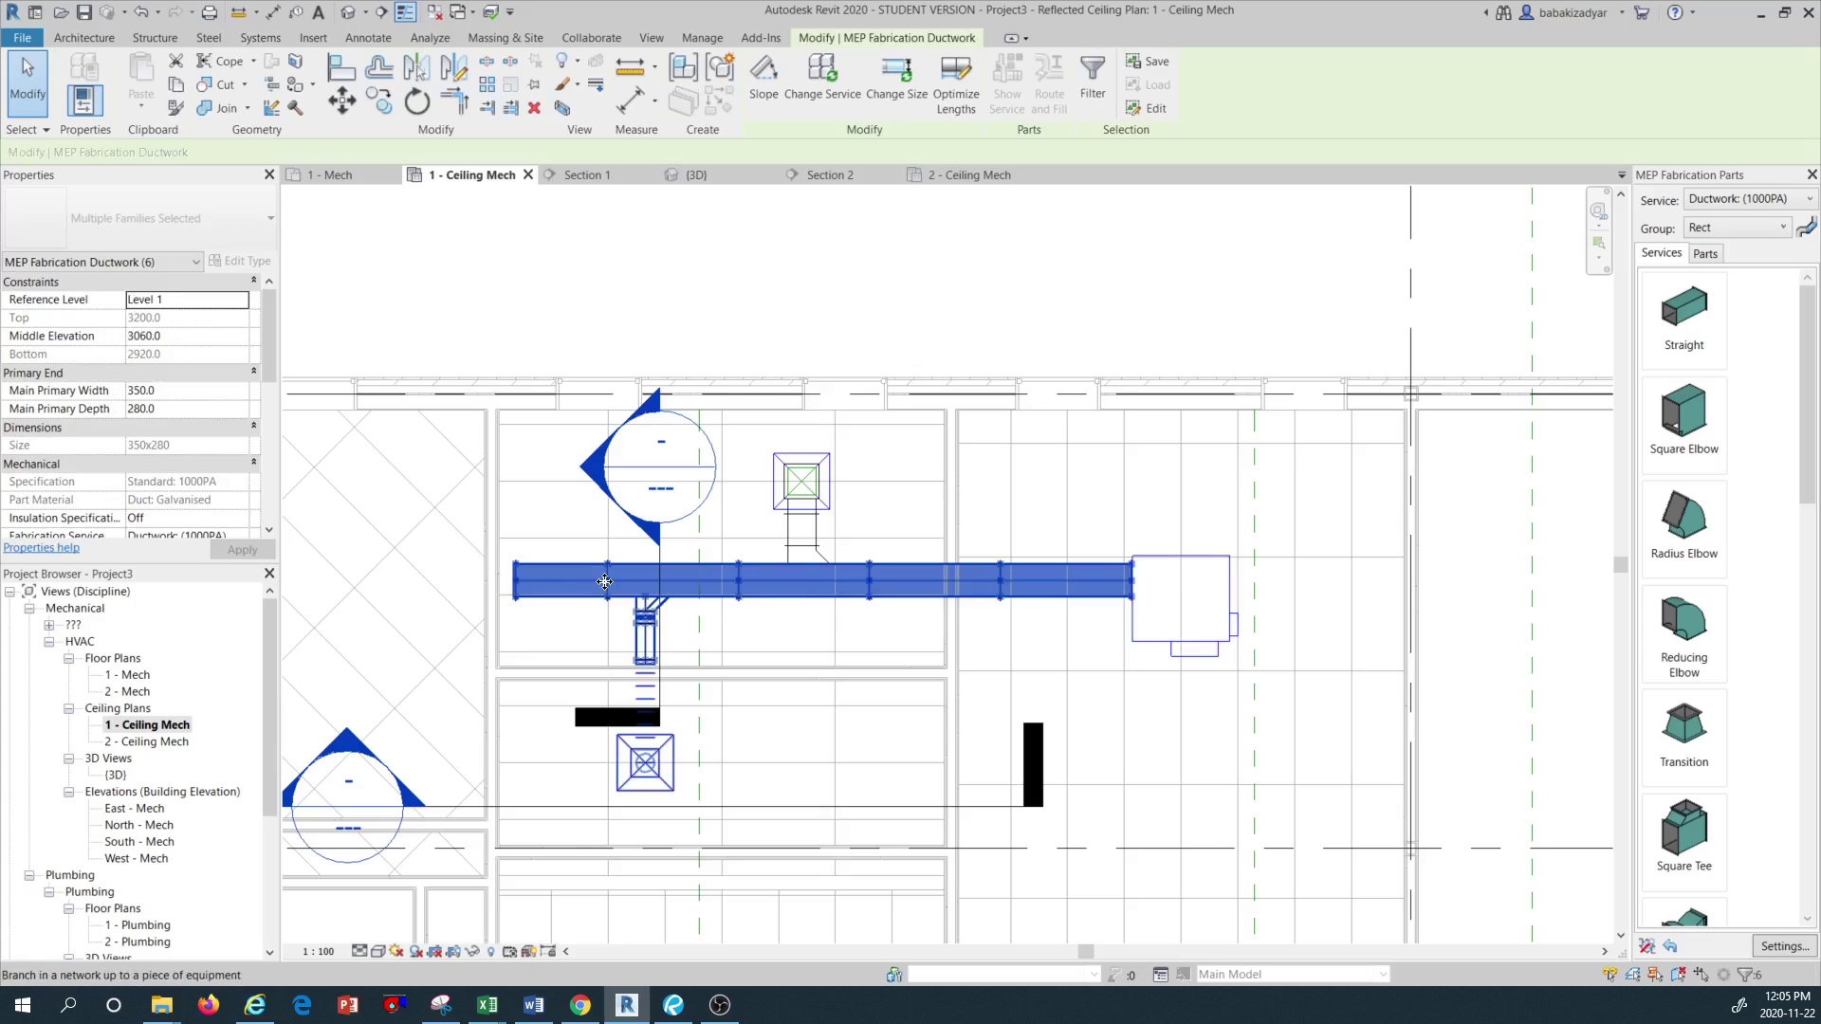
click(604, 582)
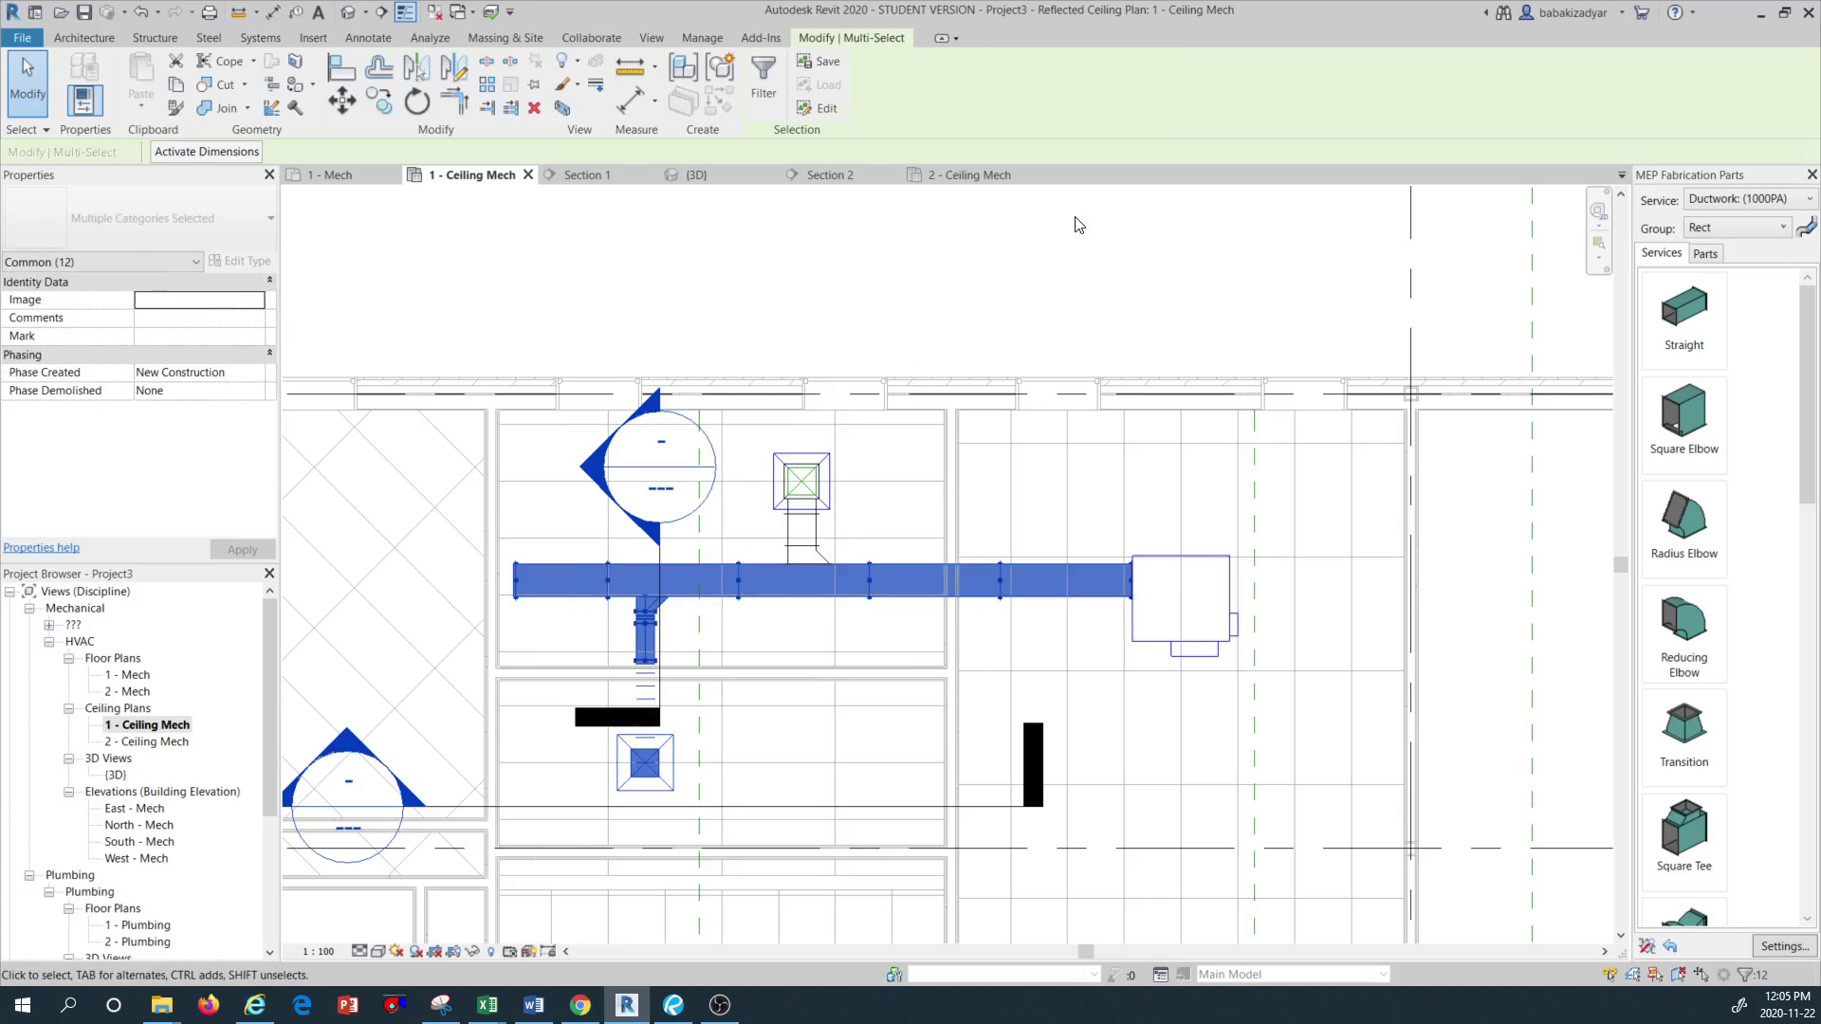
click(913, 346)
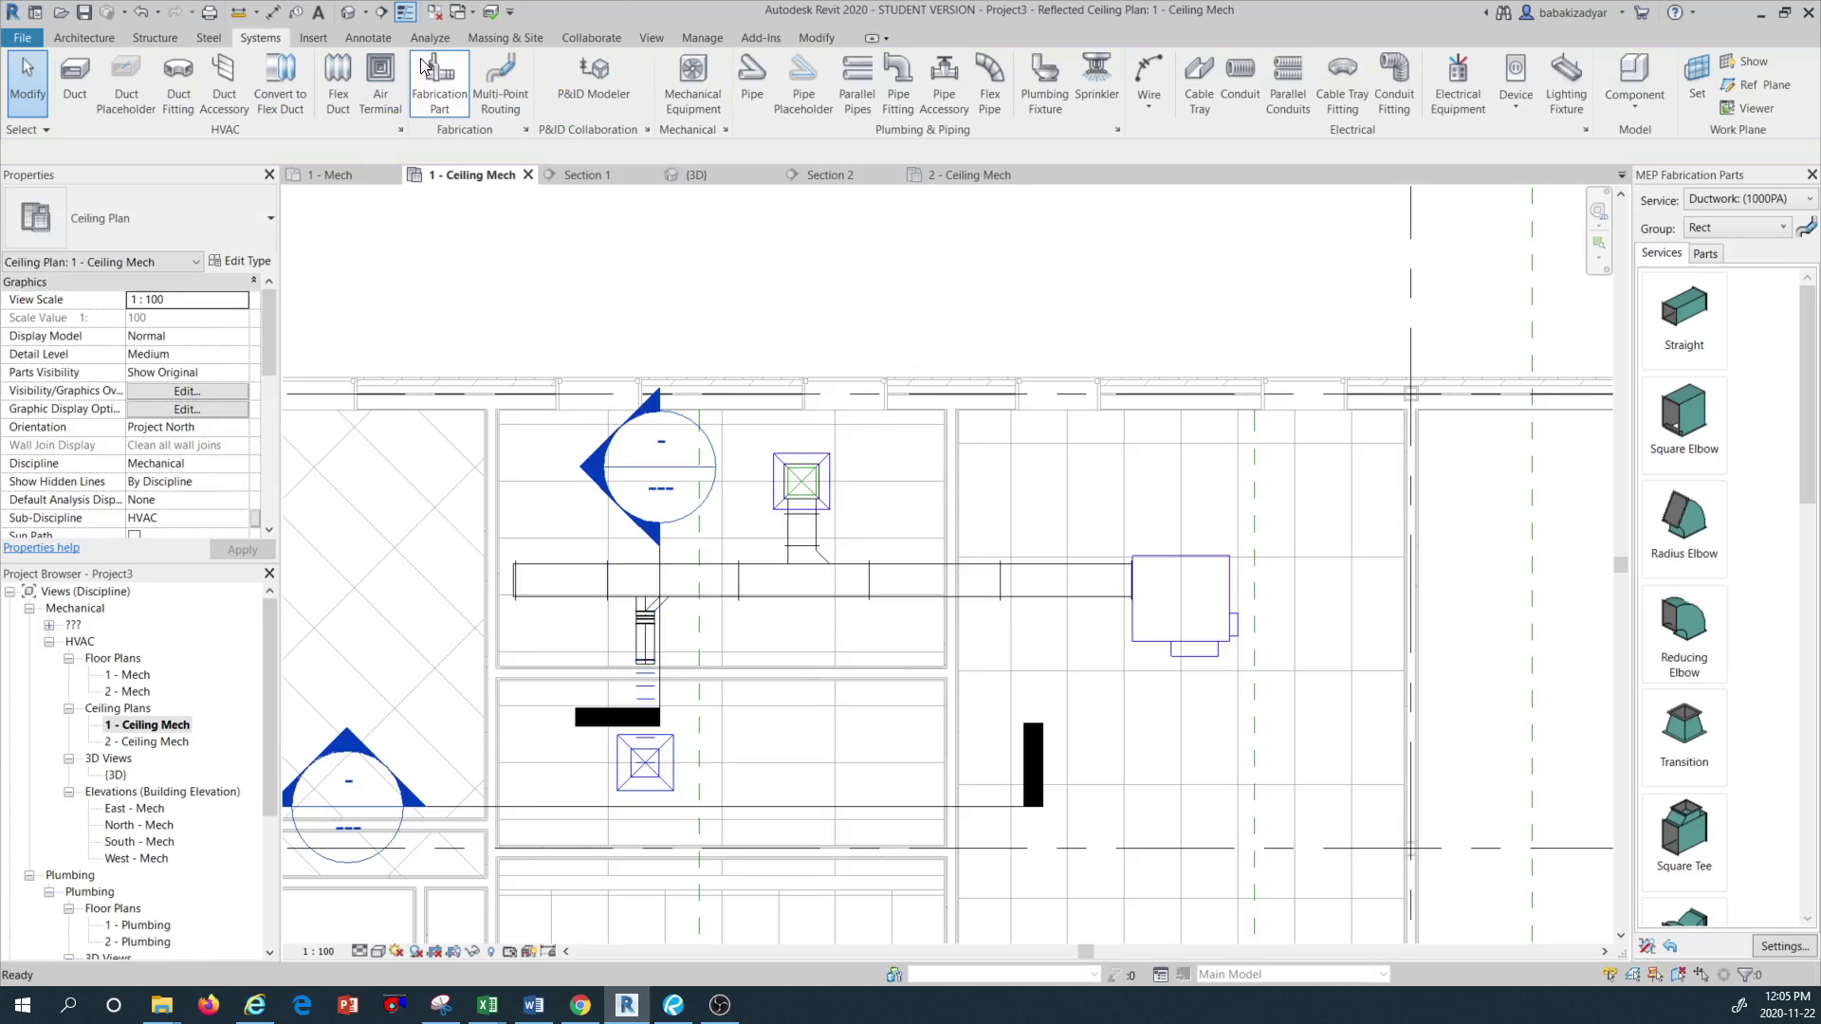
Open the default 3D view and examine the fabrication ductwork from the main duct's far end and both branches to the VAV unit
click(423, 66)
click(350, 13)
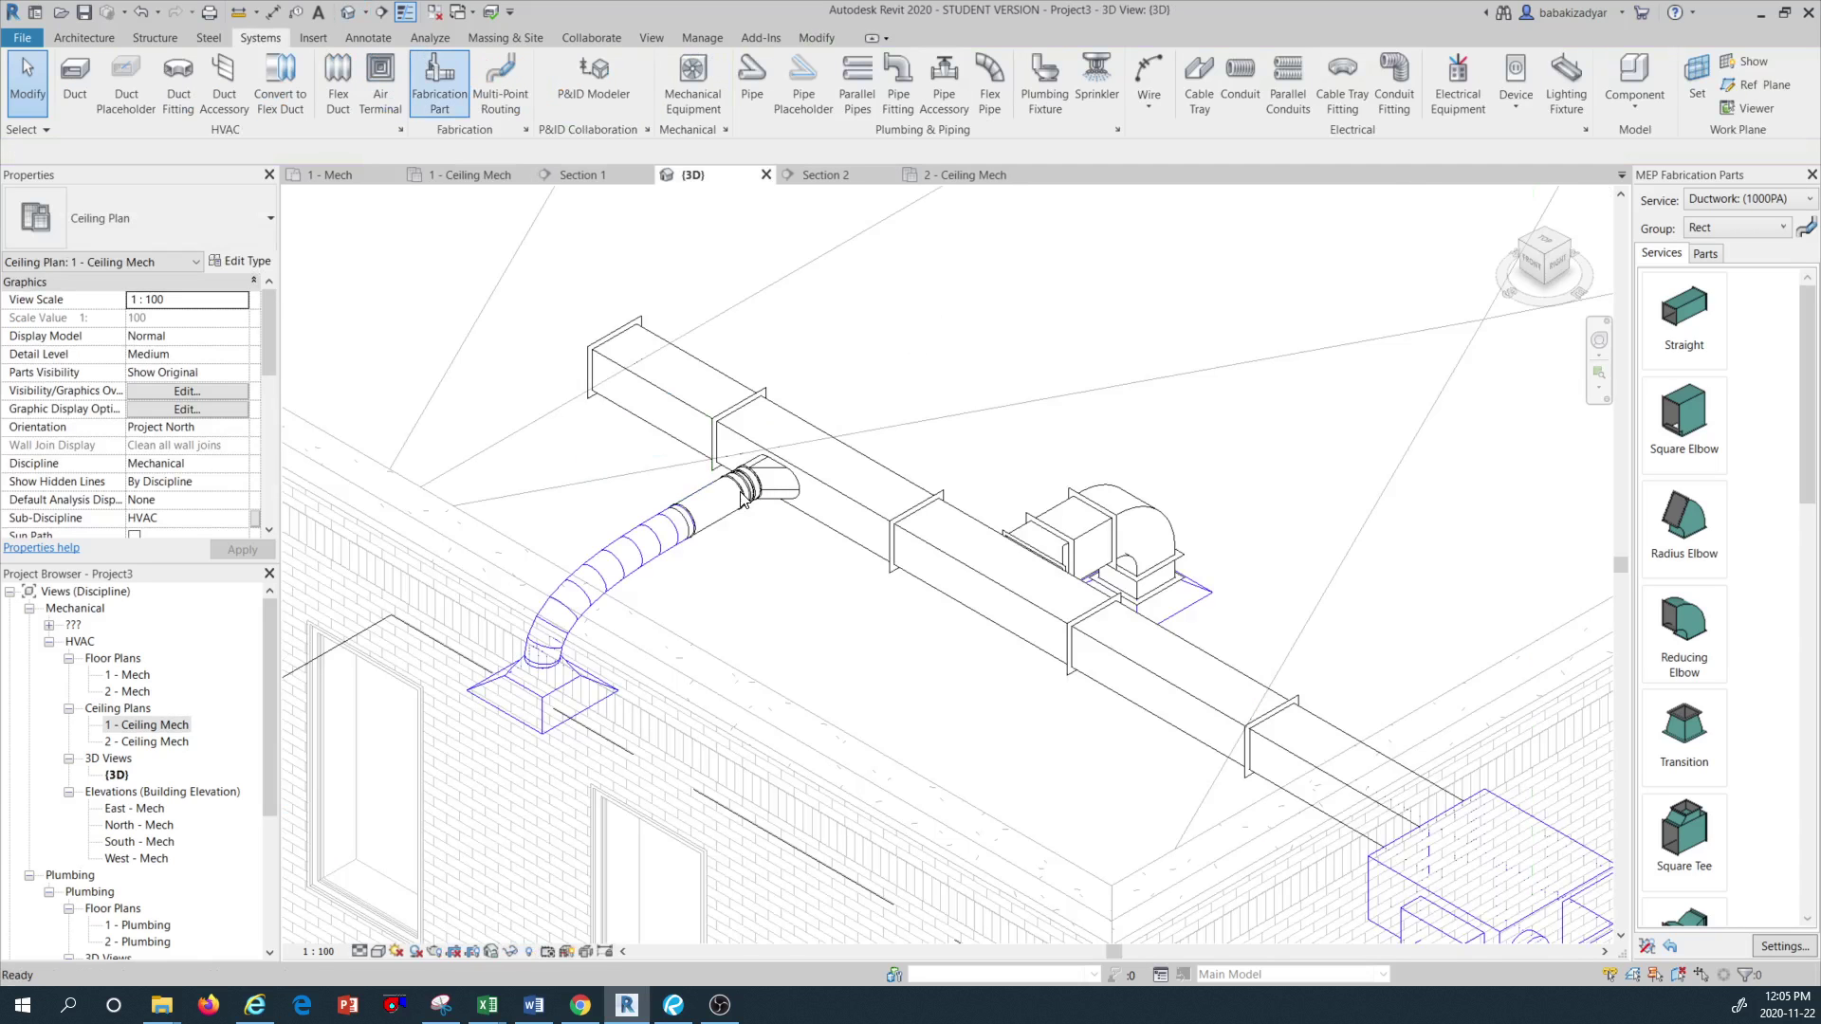
scroll(742, 499, up, 2)
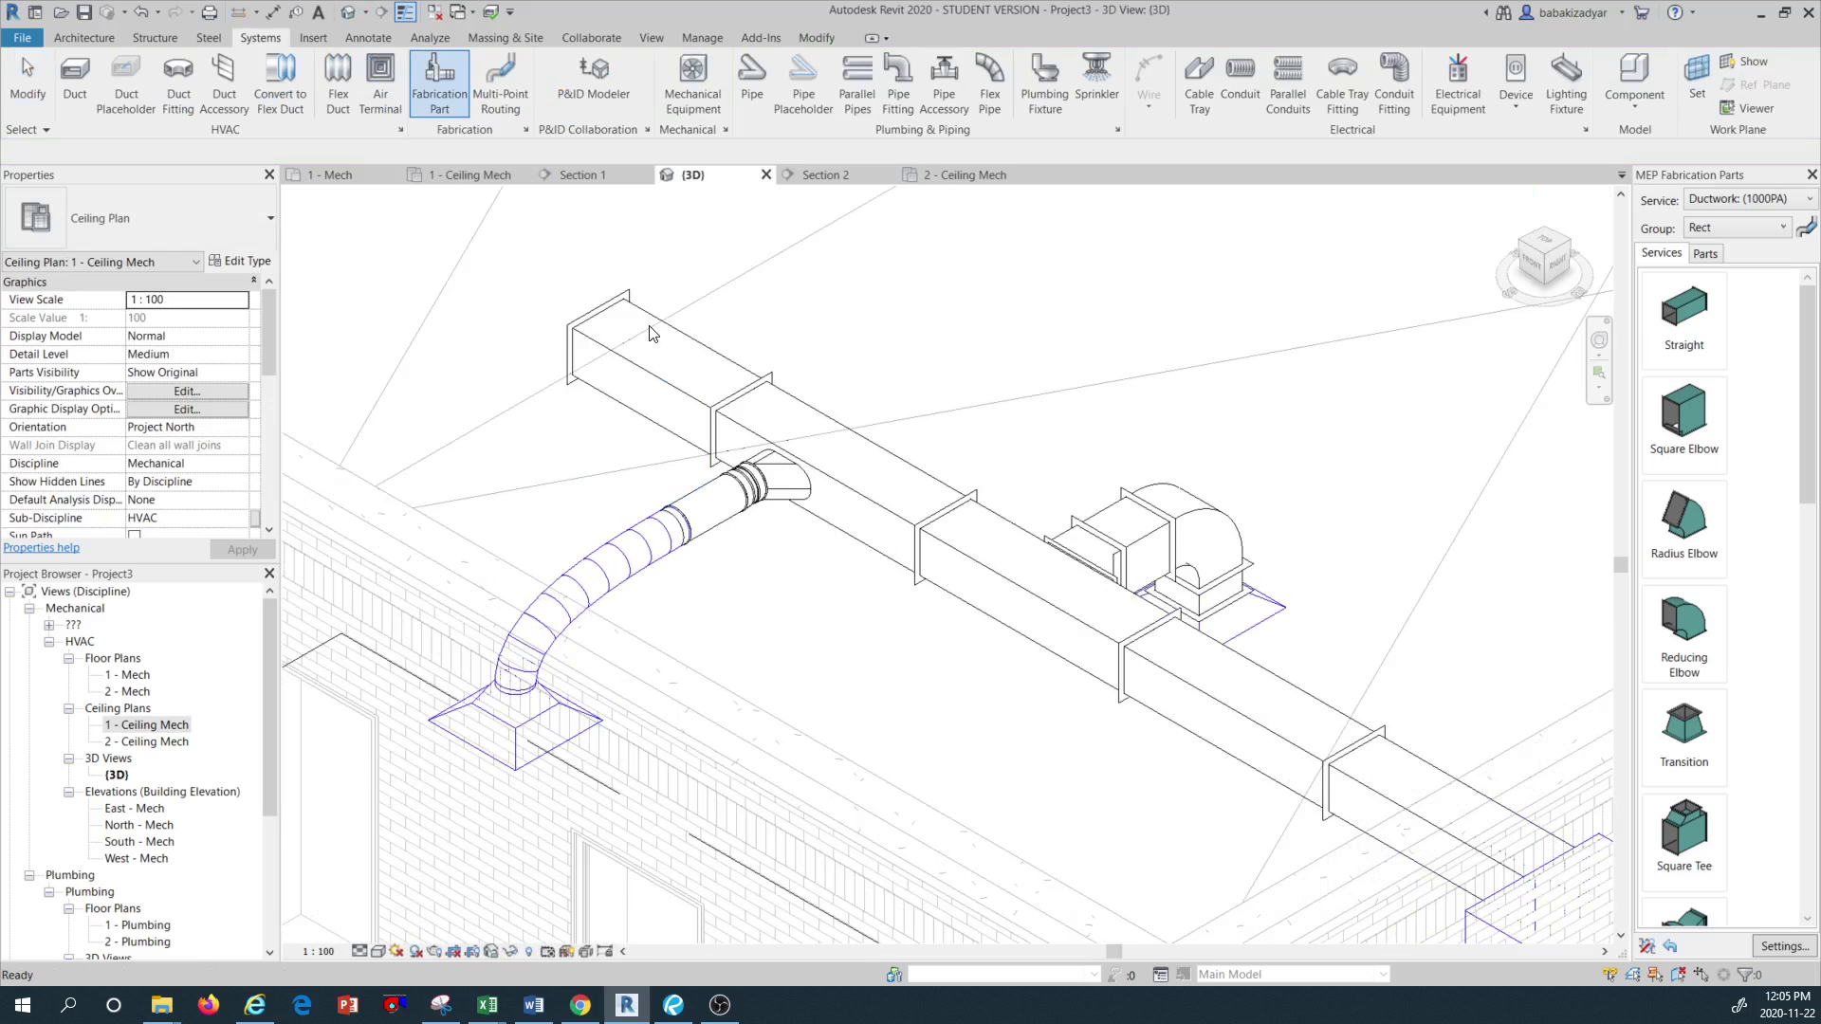
middle_drag(650, 333, 626, 342)
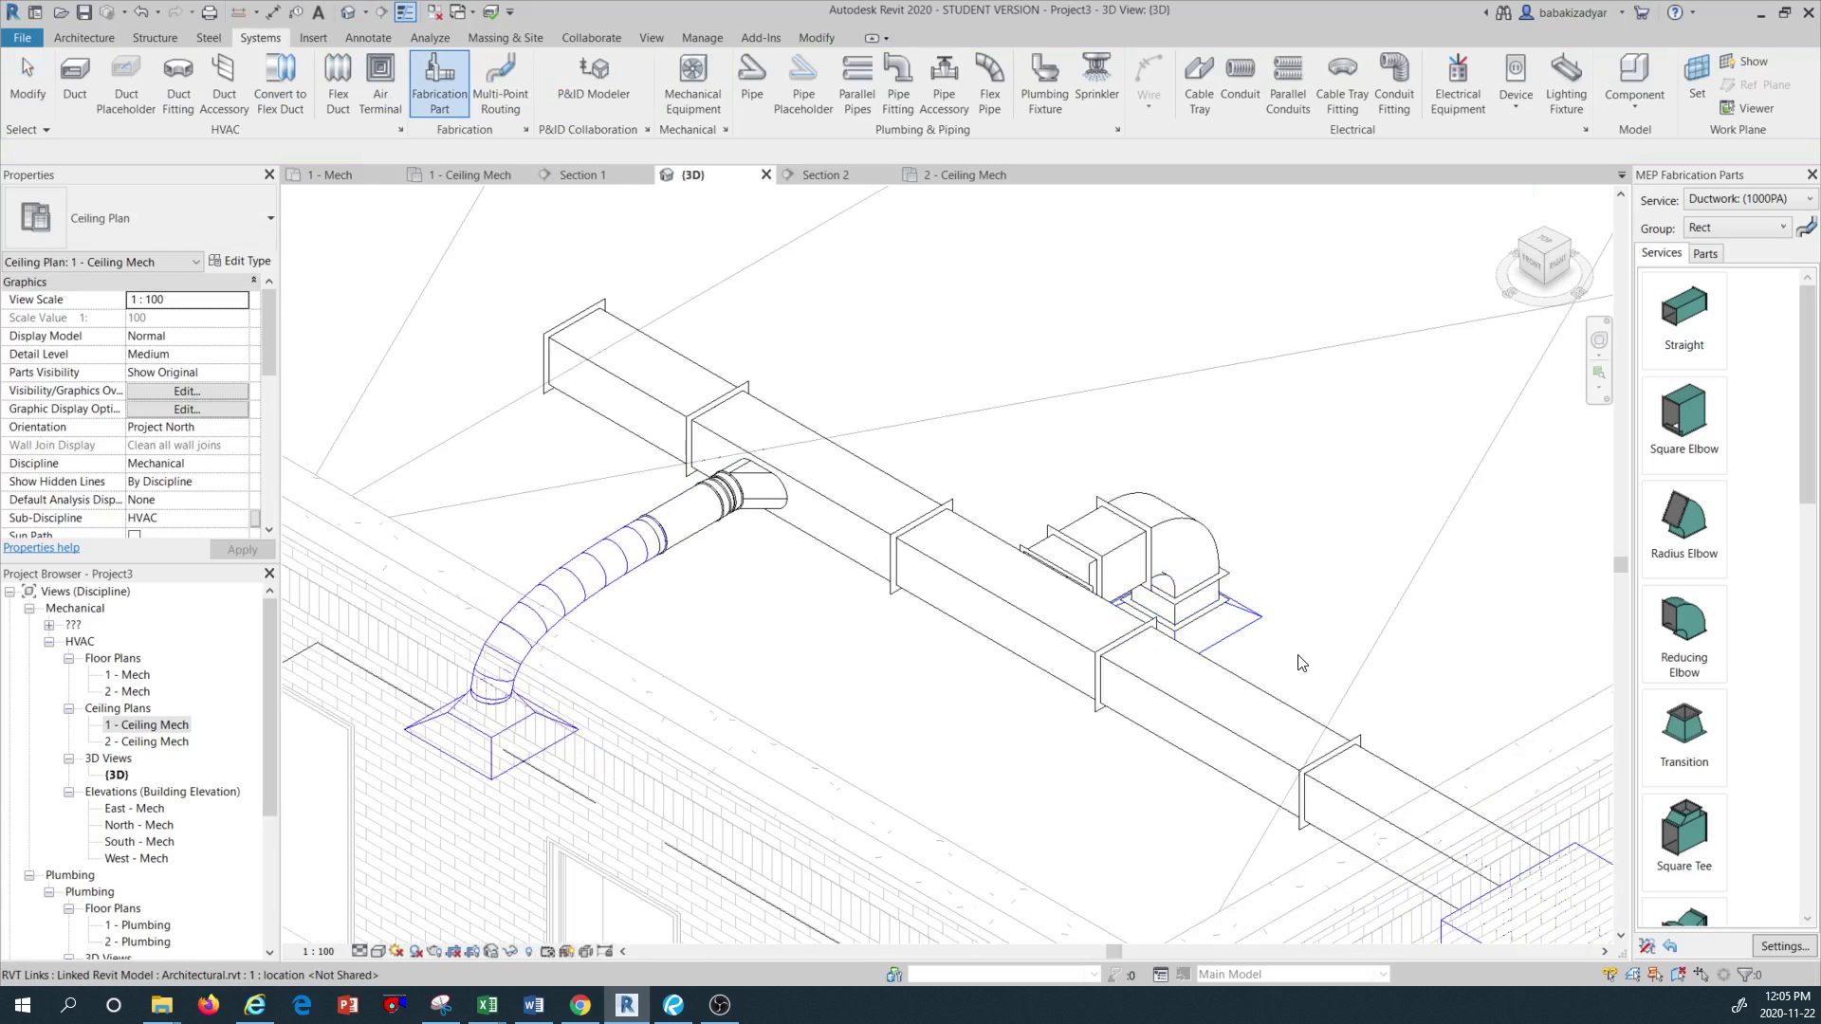
scroll(1301, 662, down, 2)
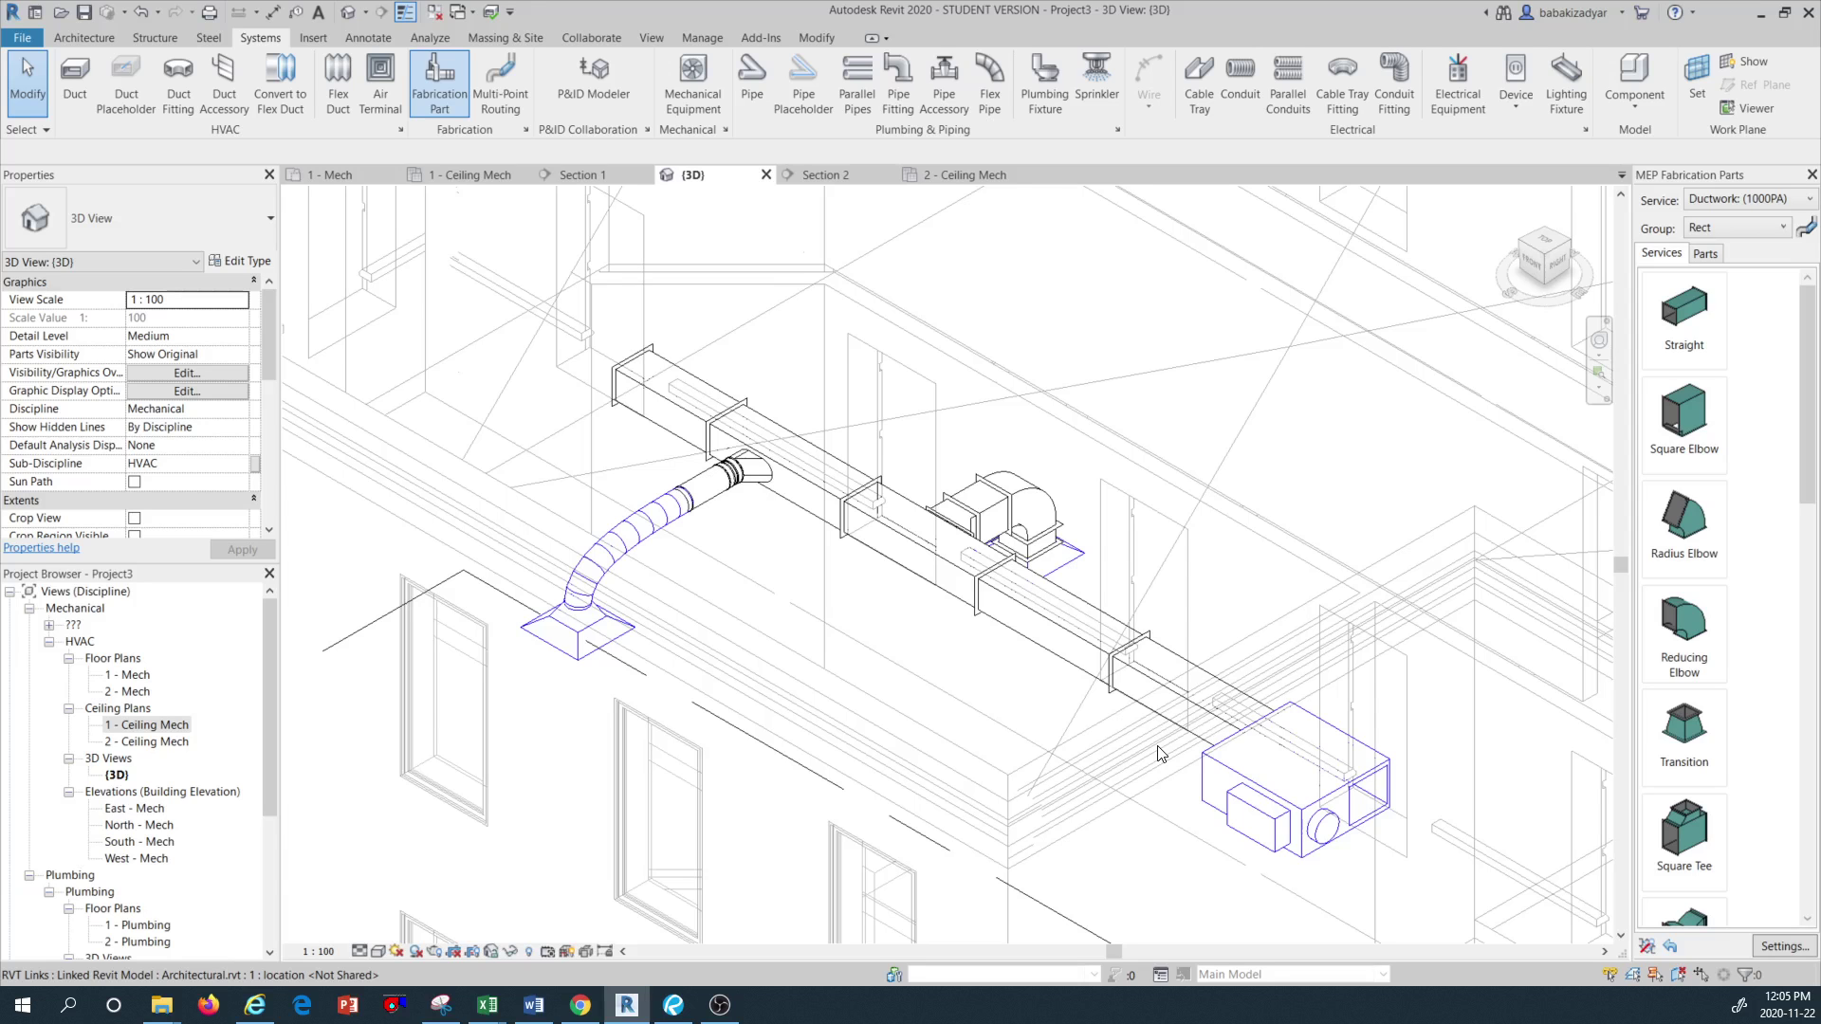
scroll(1157, 753, up, 2)
scroll(969, 599, down, 2)
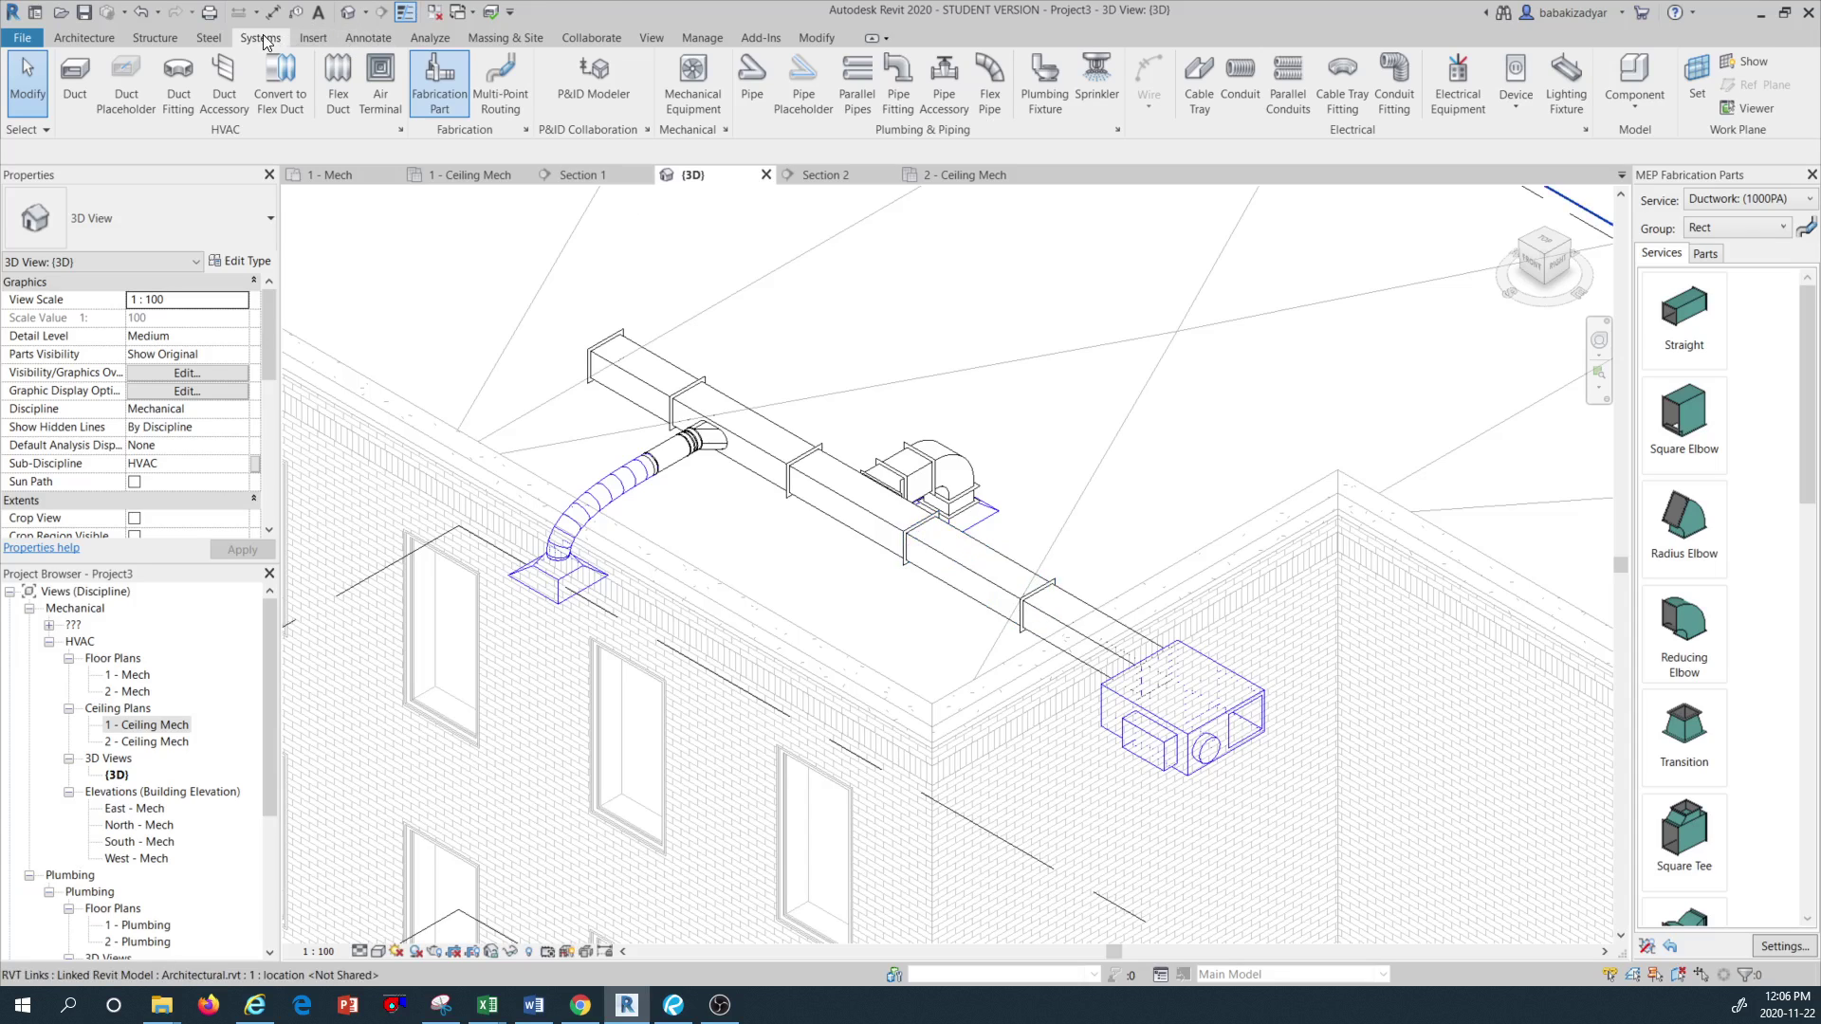
Select the entire straight main duct run in the 3D view to check its extent, and clear the selection
key(Tab)
click(824, 473)
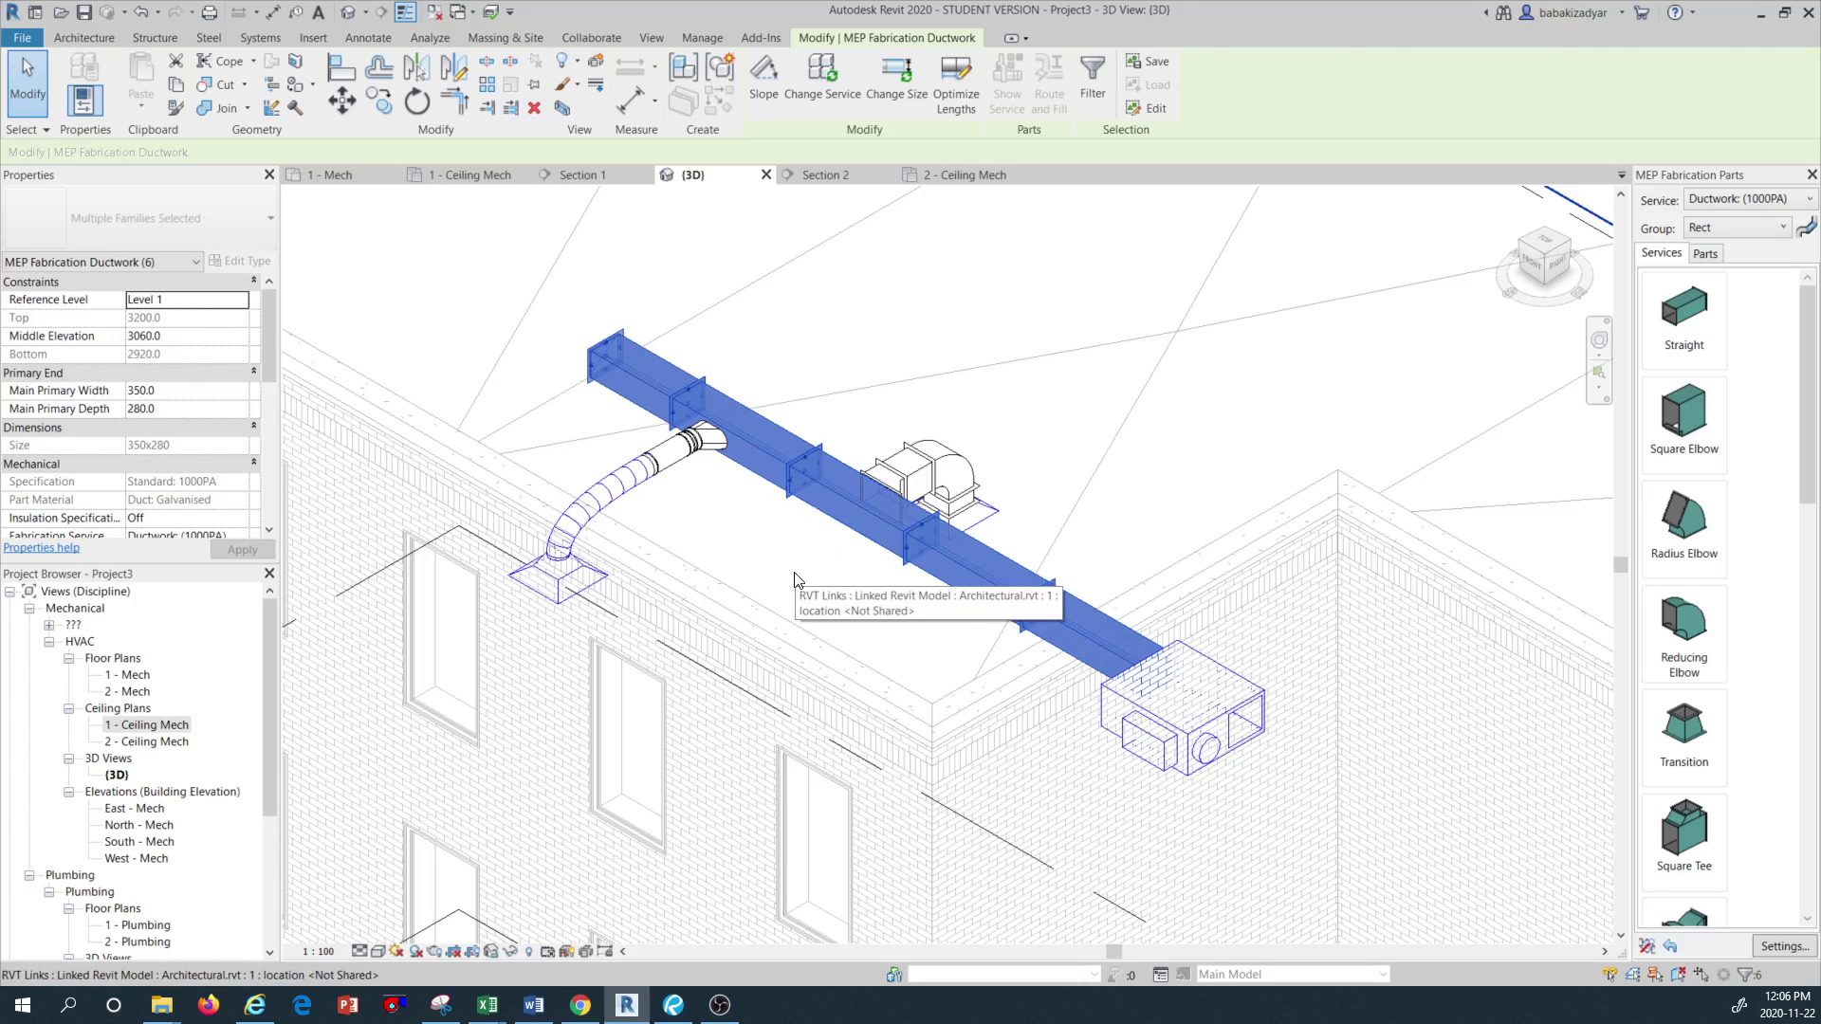
key(Escape)
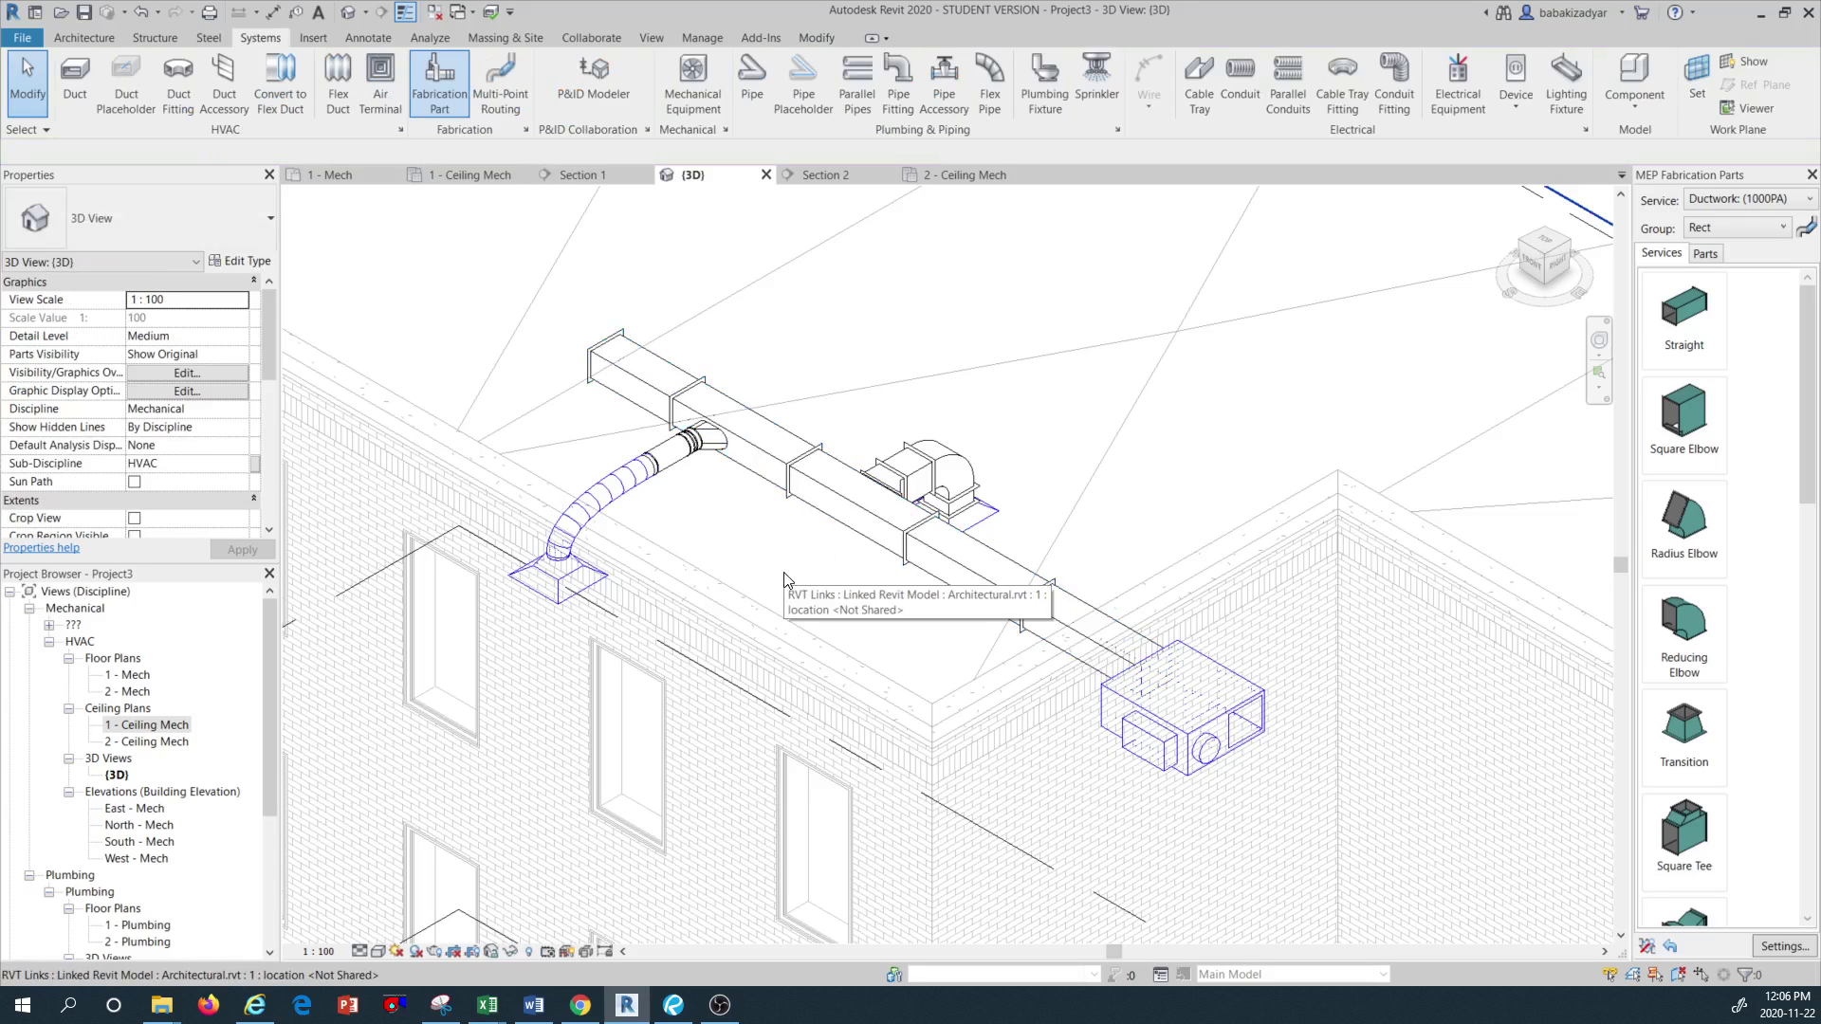